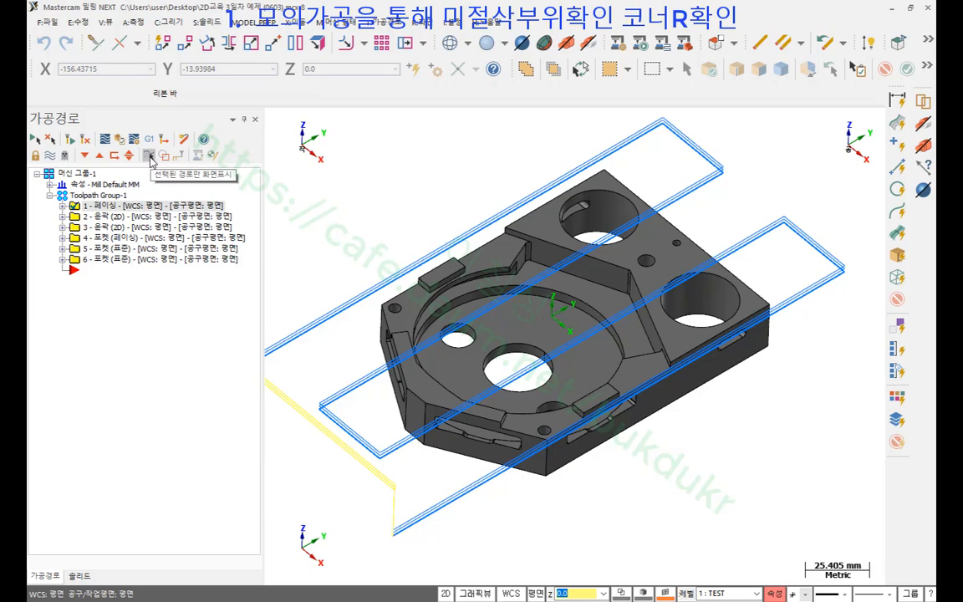
- Review the toolpaths of operations 2 through 6 one at a time on the part
{"action": "left_click", "coordinate": [116, 216]}
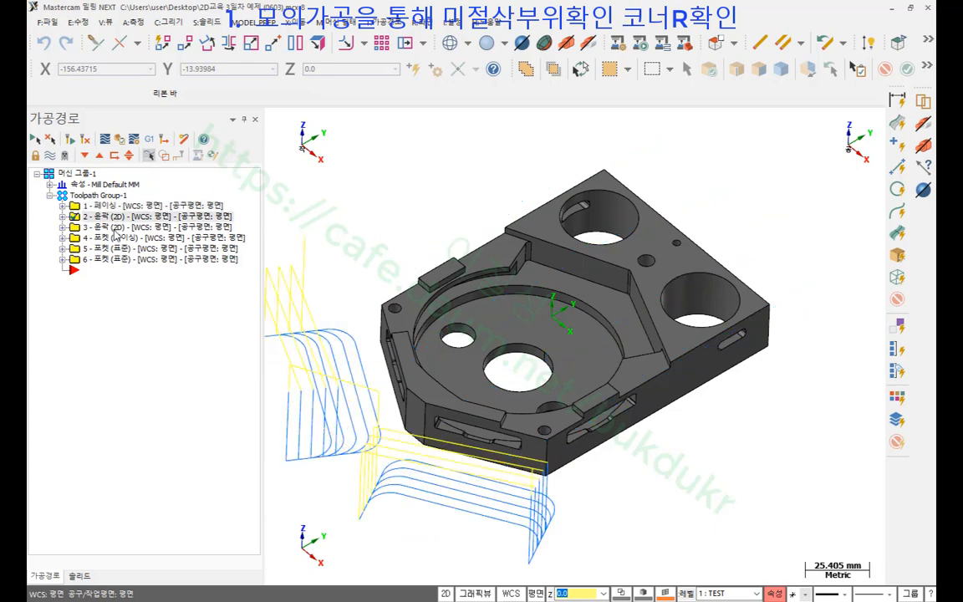
{"action": "key", "text": "Down"}
{"action": "key", "text": "Down"}
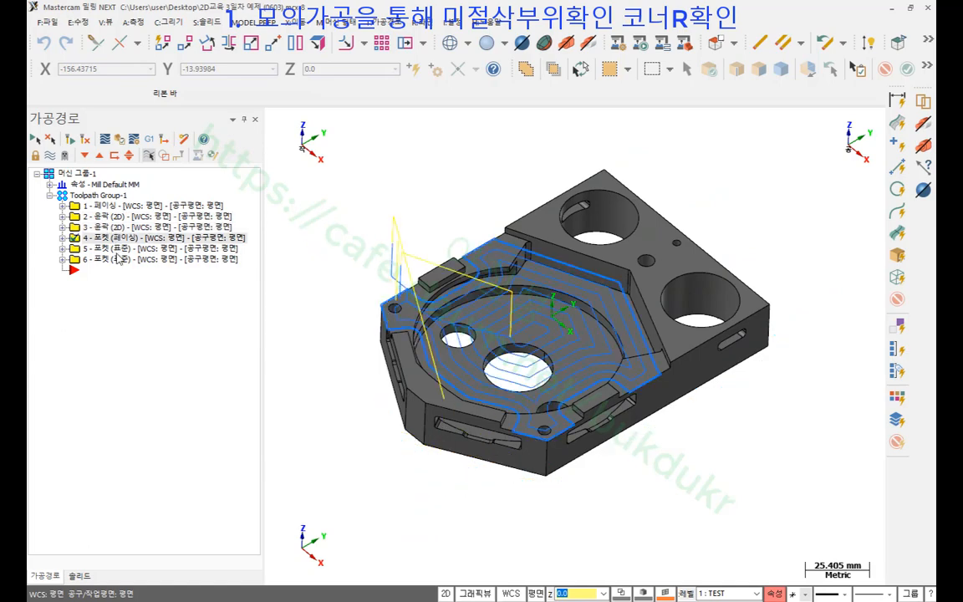
{"action": "key", "text": "Down"}
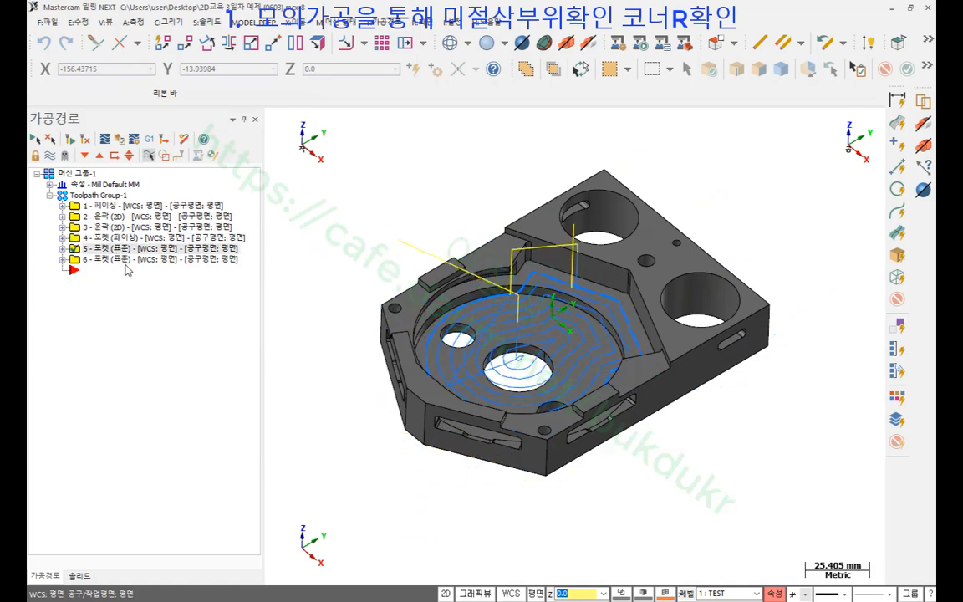
{"action": "key", "text": "Down"}
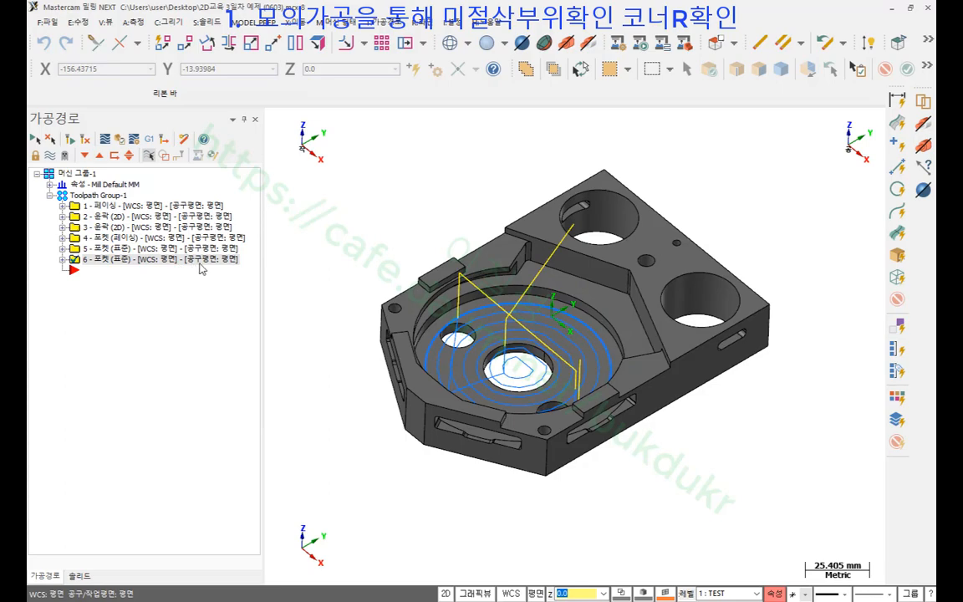
{"action": "scroll", "coordinate": [539, 303], "scroll_direction": "up", "scroll_amount": 4}
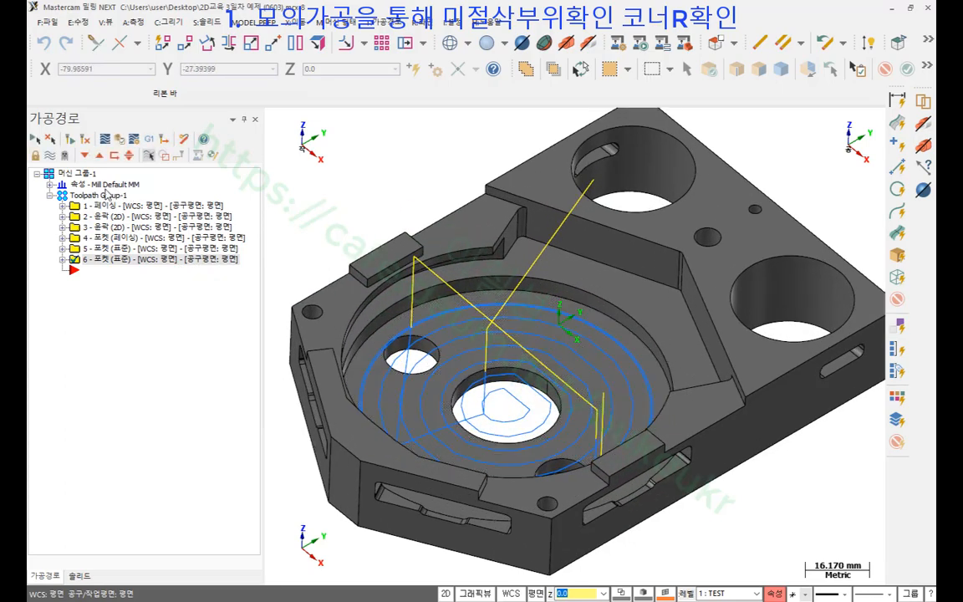
- Select all operations in Toolpath Group-1 and run their Verify simulation with Color Loop enabled
{"action": "left_click", "coordinate": [98, 196]}
{"action": "left_click", "coordinate": [120, 139]}
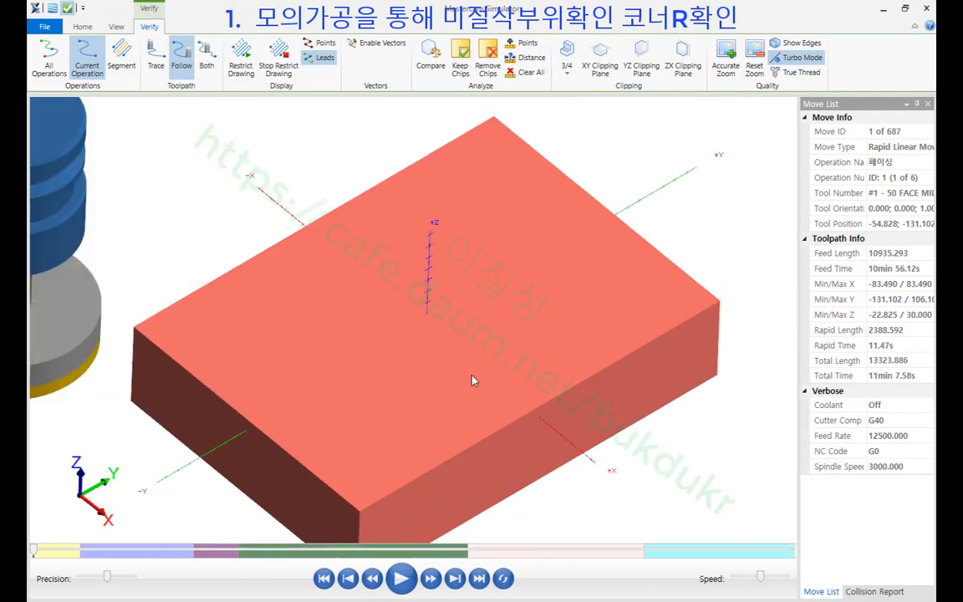
{"action": "left_click", "coordinate": [82, 27]}
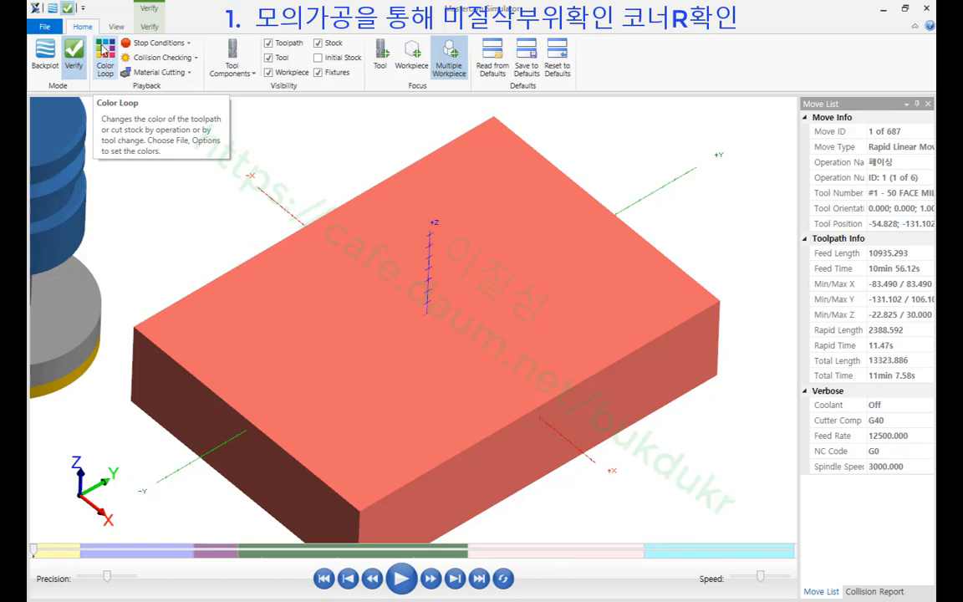
{"action": "left_click", "coordinate": [109, 59]}
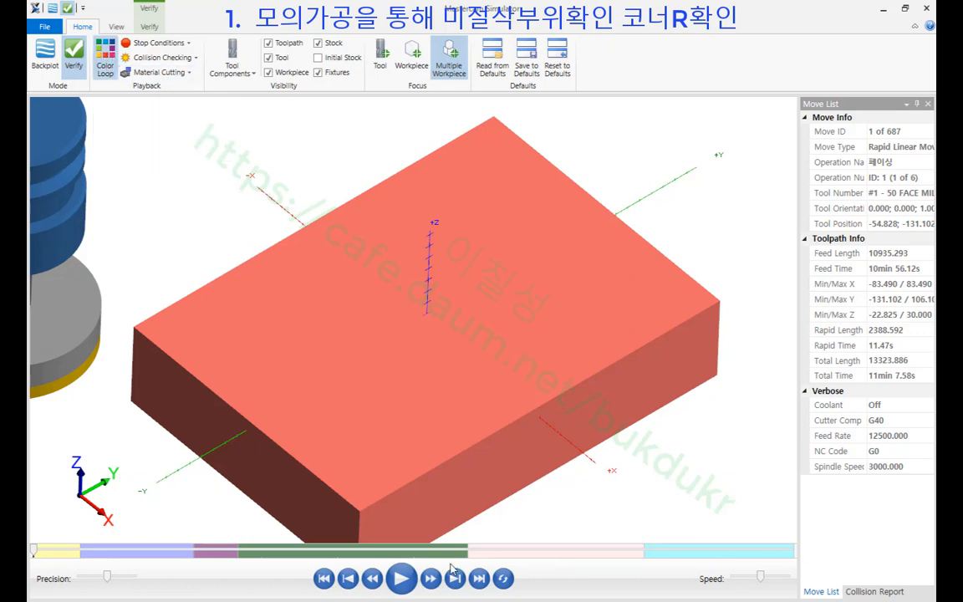
{"action": "left_click", "coordinate": [400, 577]}
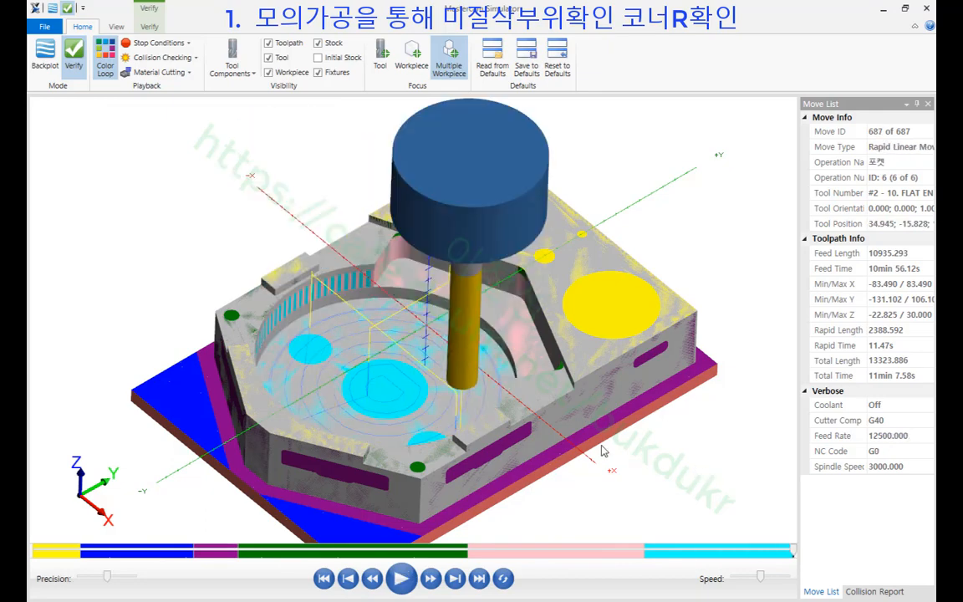
- Hide the workpiece in the simulation so only the machined stock is displayed
{"action": "middle_click_drag", "start_coordinate": [598, 451], "coordinate": [458, 357]}
{"action": "scroll", "coordinate": [458, 357], "scroll_direction": "down", "scroll_amount": 2}
{"action": "scroll", "coordinate": [473, 418], "scroll_direction": "up", "scroll_amount": 3}
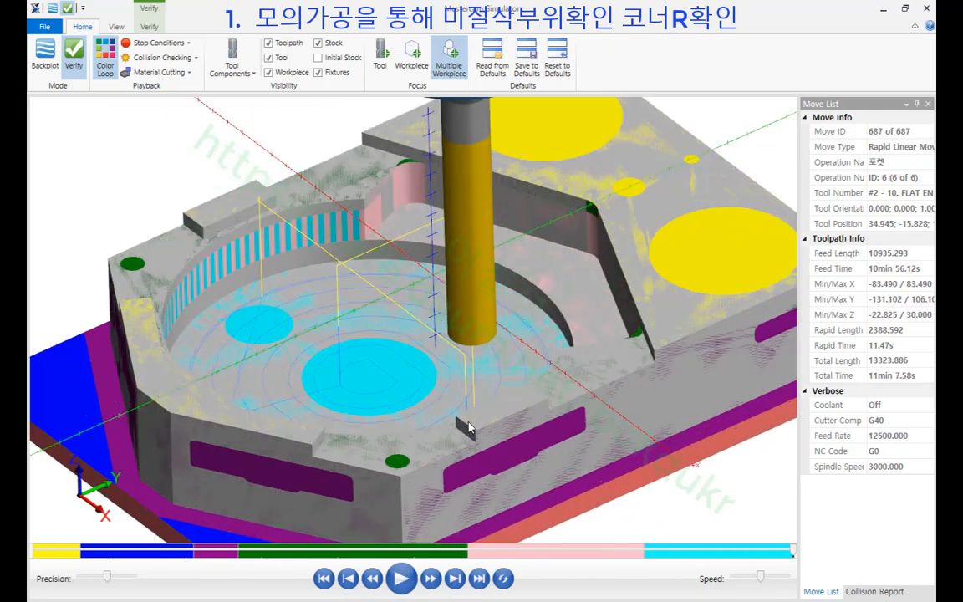
{"action": "left_click", "coordinate": [269, 74]}
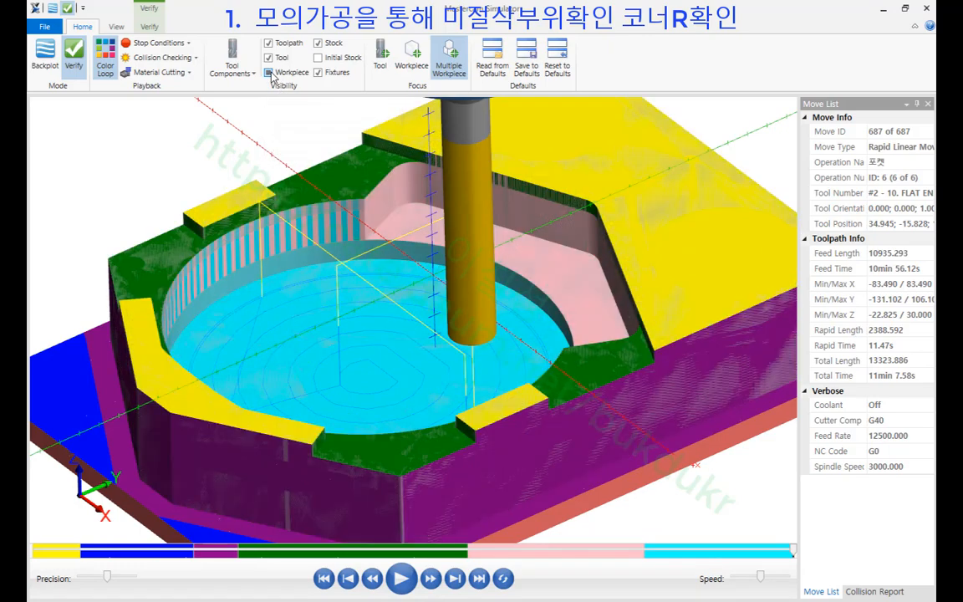
{"action": "left_click", "coordinate": [270, 73]}
{"action": "scroll", "coordinate": [355, 256], "scroll_direction": "down", "scroll_amount": 2}
{"action": "middle_click_drag", "start_coordinate": [355, 255], "coordinate": [363, 260]}
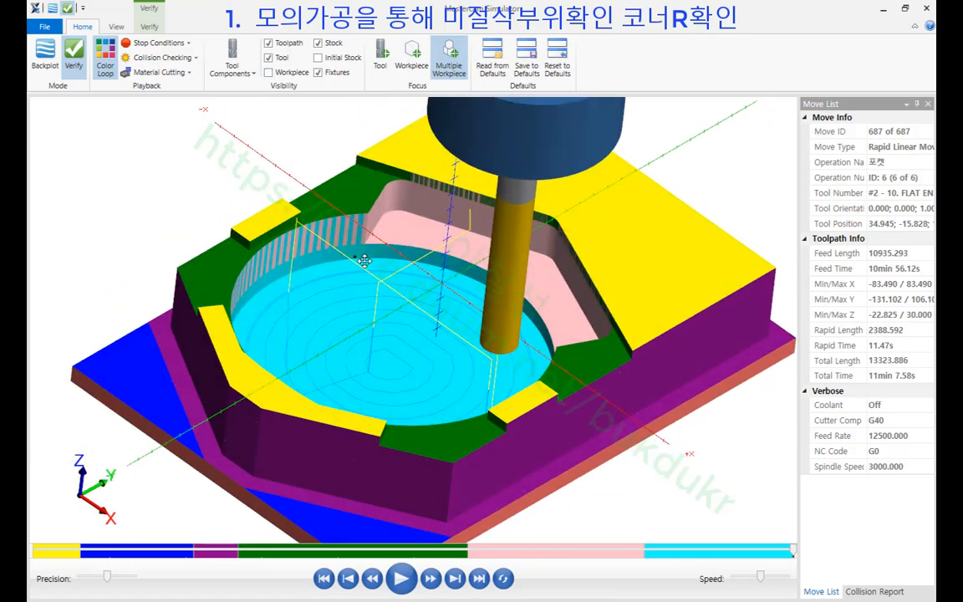
- Compare the machined stock with the workpiece and examine the inner corners for uncut material
{"action": "left_click", "coordinate": [147, 26]}
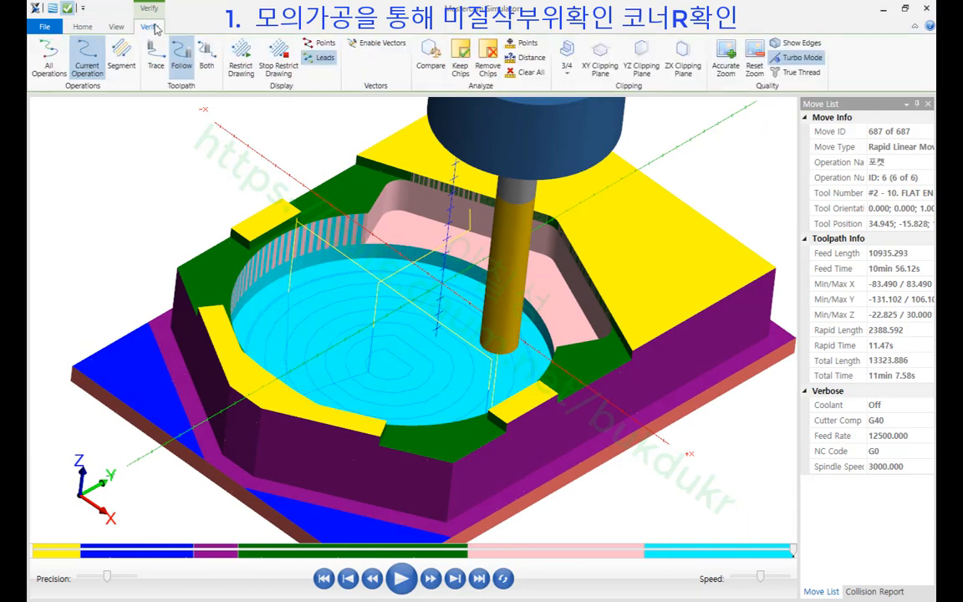
{"action": "left_click", "coordinate": [432, 56]}
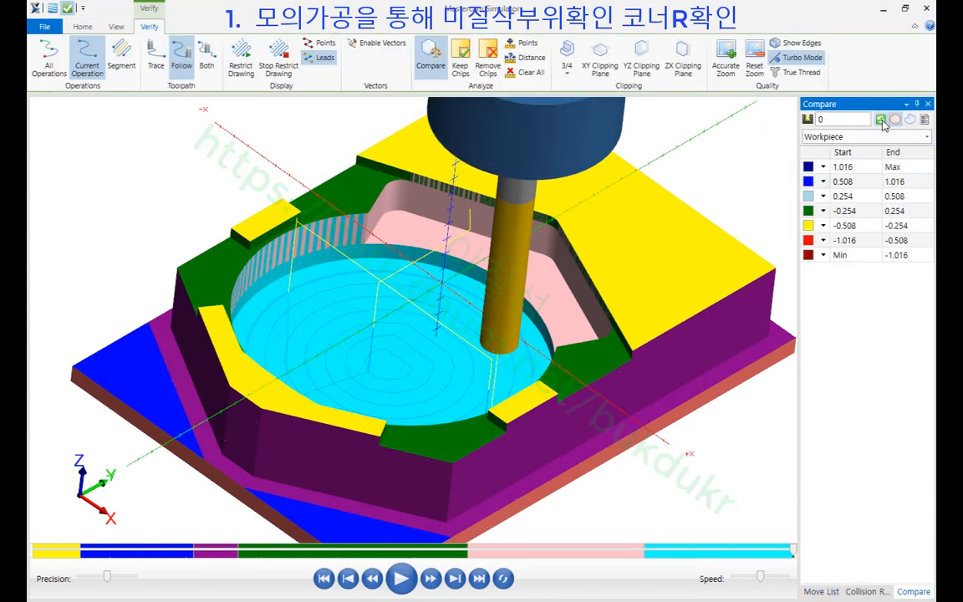
{"action": "left_click", "coordinate": [883, 119]}
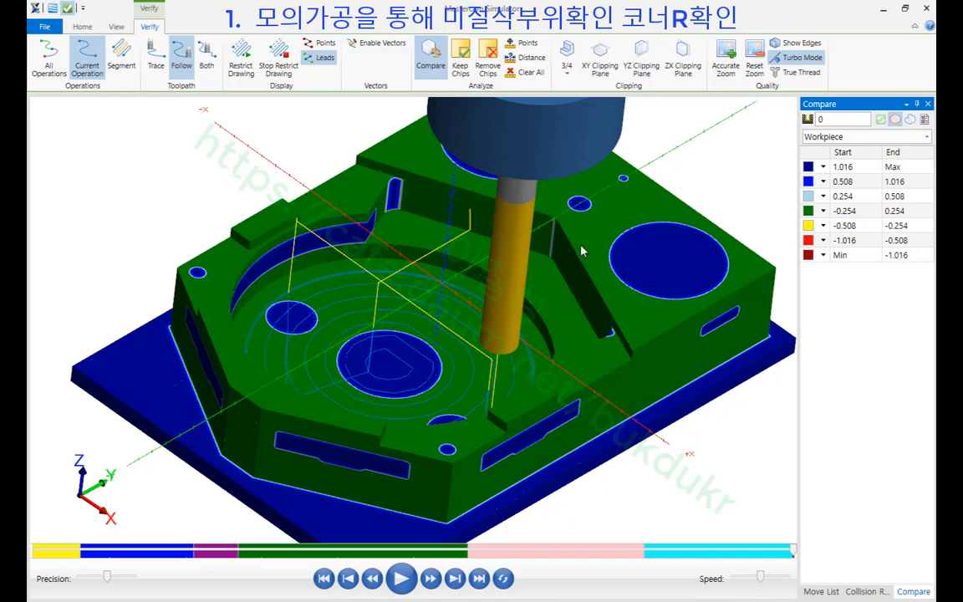
{"action": "middle_click_drag", "start_coordinate": [581, 247], "coordinate": [582, 238]}
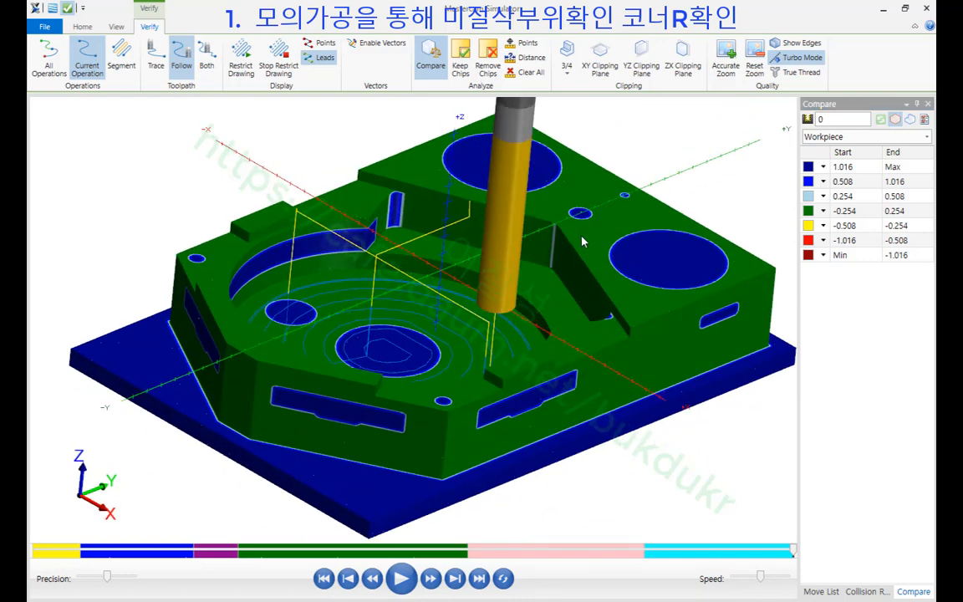
{"action": "scroll", "coordinate": [583, 242], "scroll_direction": "up", "scroll_amount": 3}
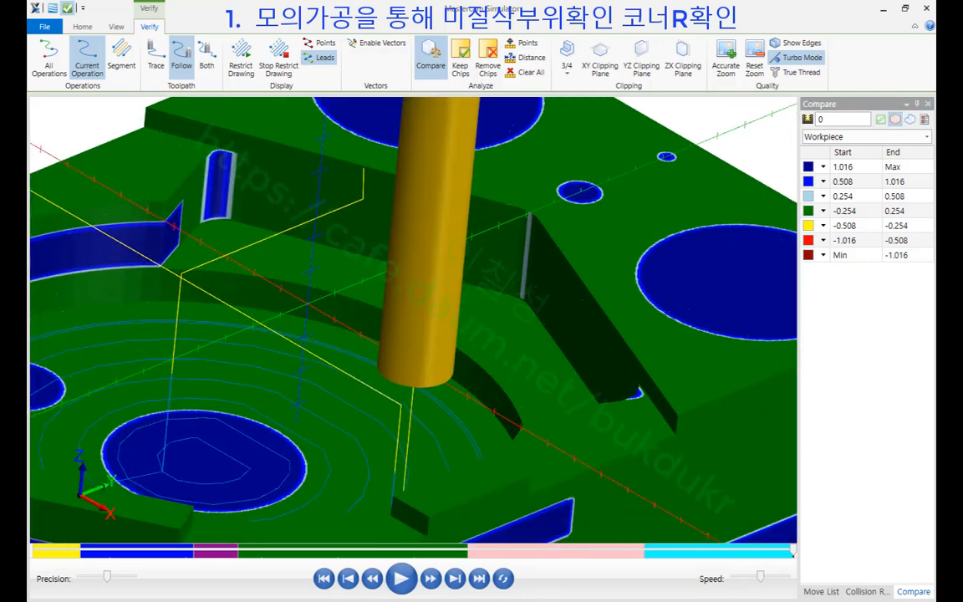
{"action": "mouse_move", "coordinate": [239, 136]}
{"action": "left_mouse_down"}
{"action": "mouse_move", "coordinate": [179, 199]}
{"action": "mouse_move", "coordinate": [230, 215]}
{"action": "left_mouse_up"}
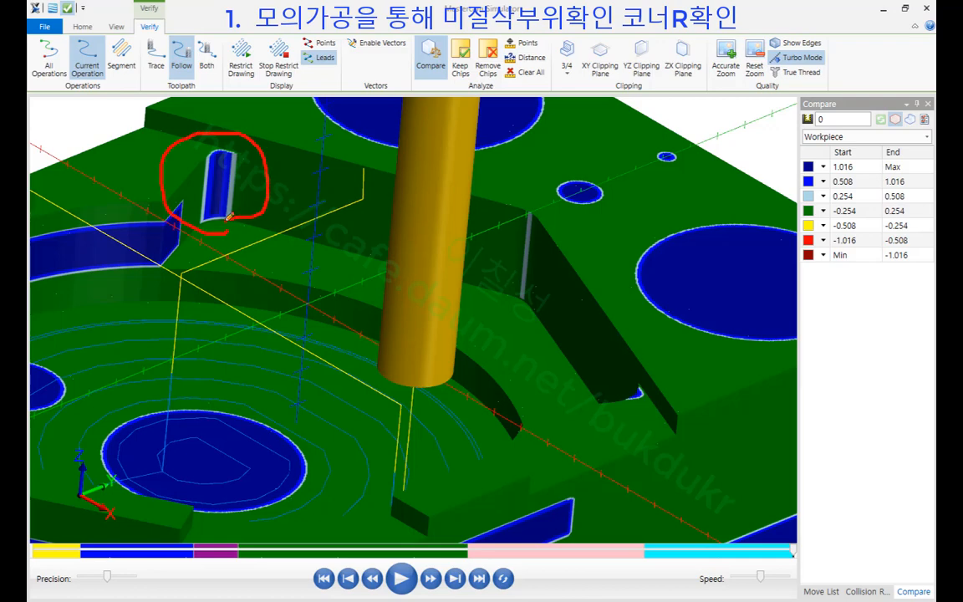
{"action": "mouse_move", "coordinate": [539, 187]}
{"action": "left_mouse_down"}
{"action": "mouse_move", "coordinate": [506, 276]}
{"action": "mouse_move", "coordinate": [558, 307]}
{"action": "left_mouse_up"}
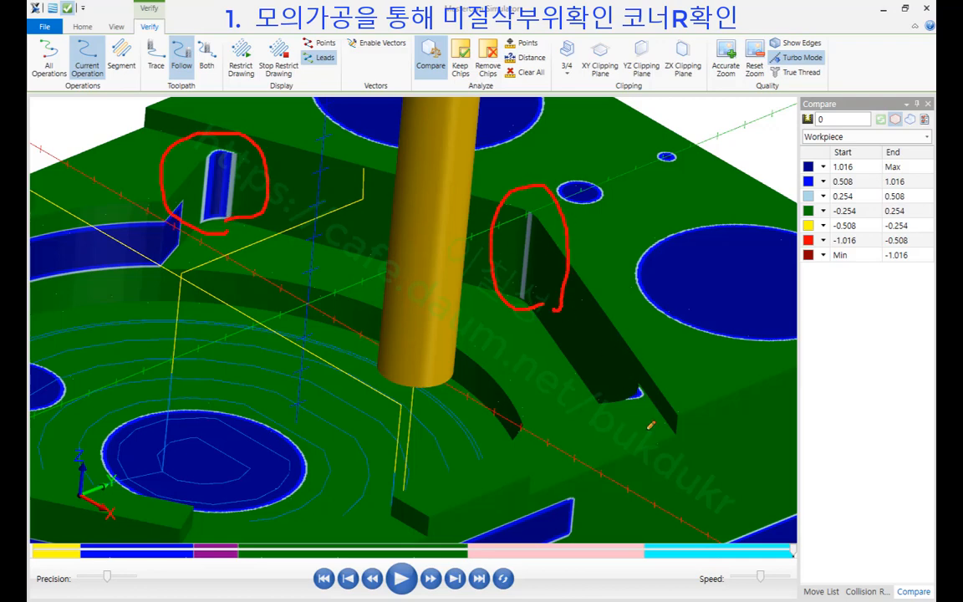
{"action": "mouse_move", "coordinate": [651, 426]}
{"action": "left_mouse_down"}
{"action": "mouse_move", "coordinate": [613, 368]}
{"action": "mouse_move", "coordinate": [641, 432]}
{"action": "left_mouse_up"}
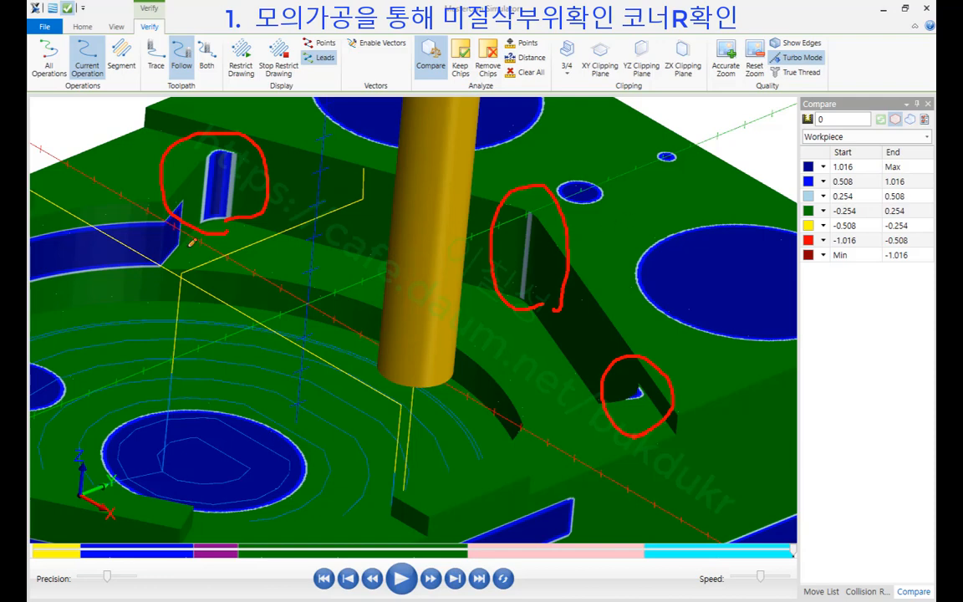
{"action": "mouse_move", "coordinate": [418, 291]}
{"action": "left_mouse_down"}
{"action": "mouse_move", "coordinate": [407, 335]}
{"action": "mouse_move", "coordinate": [423, 332]}
{"action": "mouse_move", "coordinate": [431, 299]}
{"action": "left_mouse_up"}
{"action": "mouse_move", "coordinate": [221, 155]}
{"action": "left_mouse_down"}
{"action": "mouse_move", "coordinate": [237, 156]}
{"action": "mouse_move", "coordinate": [228, 192]}
{"action": "mouse_move", "coordinate": [289, 194]}
{"action": "mouse_move", "coordinate": [270, 211]}
{"action": "mouse_move", "coordinate": [312, 180]}
{"action": "left_mouse_up"}
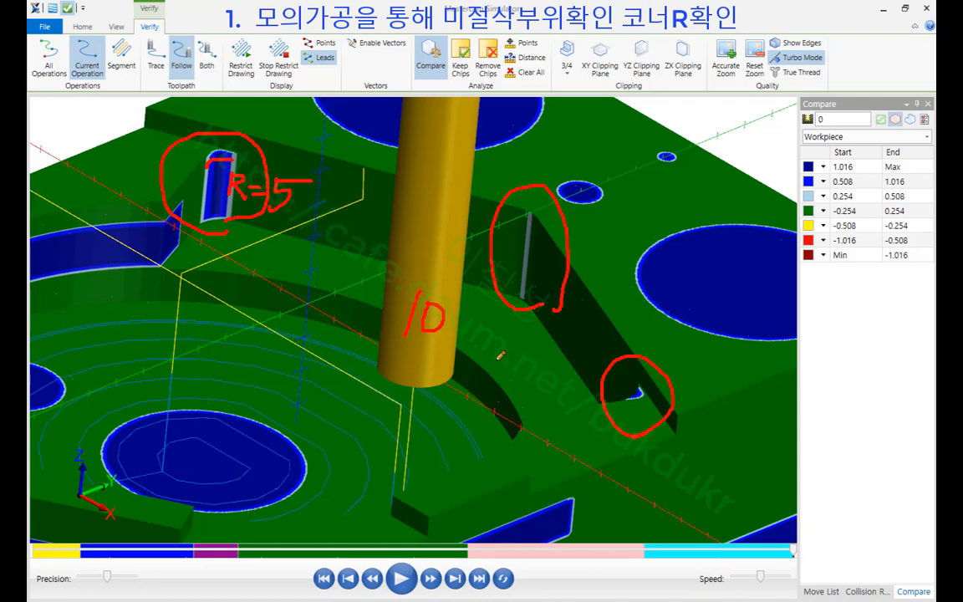
{"action": "mouse_move", "coordinate": [385, 360]}
{"action": "left_mouse_down"}
{"action": "mouse_move", "coordinate": [408, 305]}
{"action": "mouse_move", "coordinate": [428, 390]}
{"action": "left_mouse_up"}
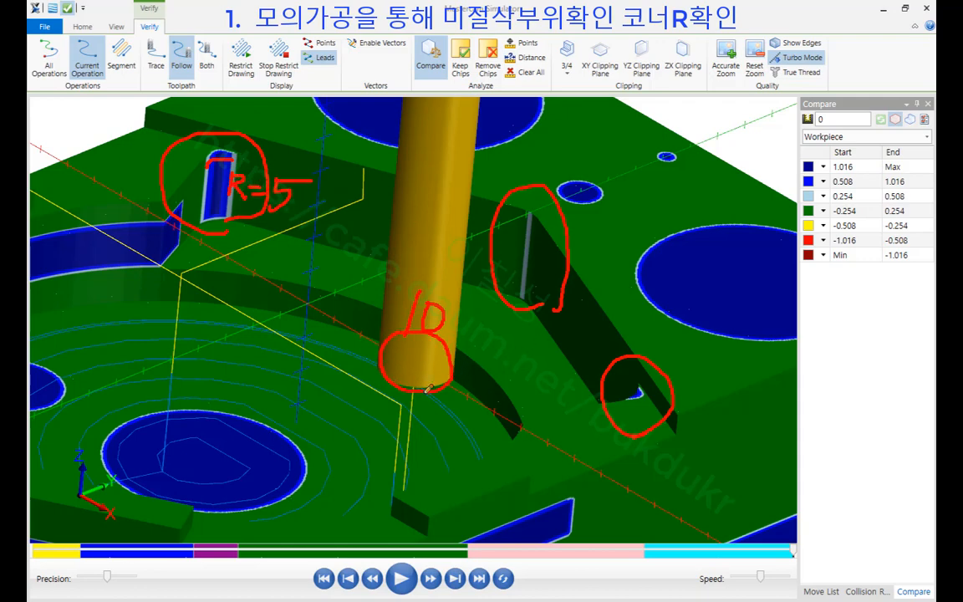
{"action": "mouse_move", "coordinate": [411, 345]}
{"action": "left_mouse_down"}
{"action": "mouse_move", "coordinate": [430, 375]}
{"action": "mouse_move", "coordinate": [418, 384]}
{"action": "mouse_move", "coordinate": [448, 360]}
{"action": "mouse_move", "coordinate": [437, 394]}
{"action": "left_mouse_up"}
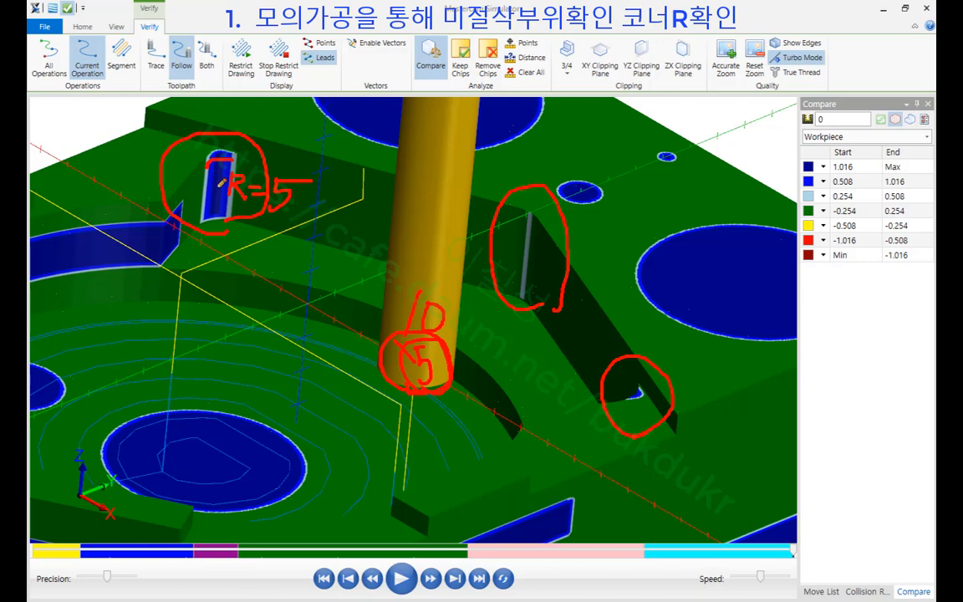
{"action": "mouse_move", "coordinate": [215, 158]}
{"action": "left_mouse_down"}
{"action": "mouse_move", "coordinate": [191, 125]}
{"action": "mouse_move", "coordinate": [247, 166]}
{"action": "left_mouse_up"}
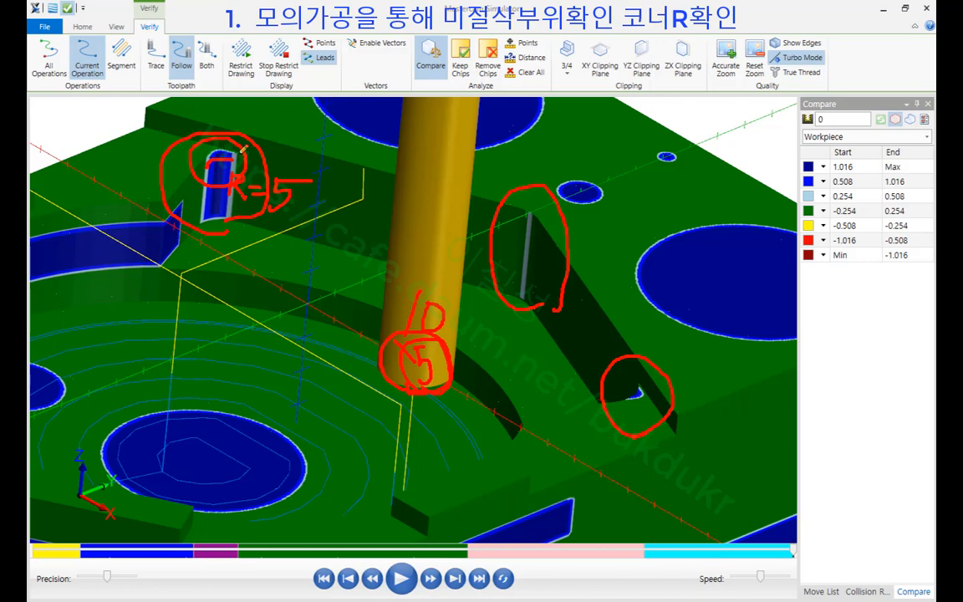
{"action": "left_click_drag", "start_coordinate": [545, 237], "coordinate": [558, 235]}
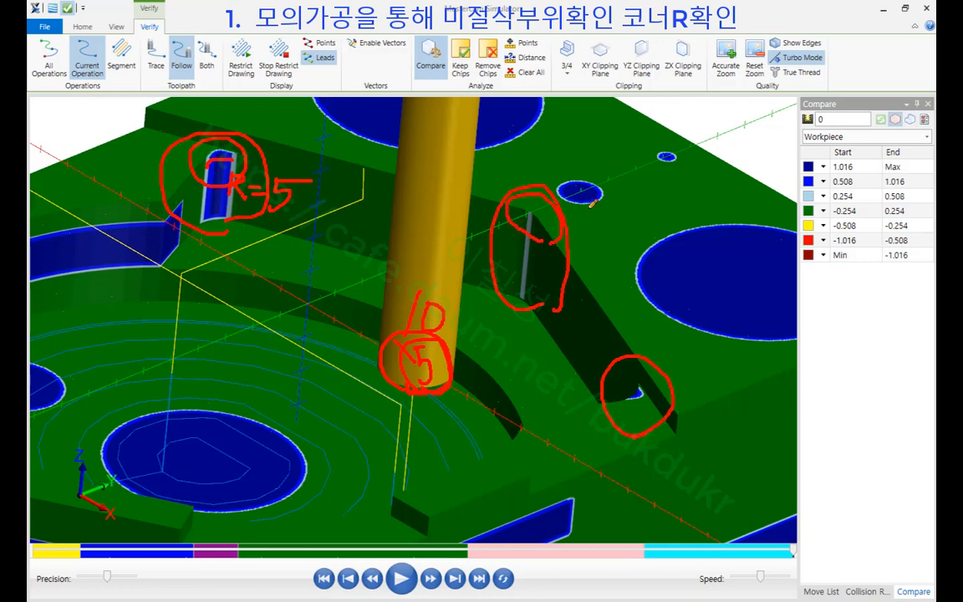
{"action": "right_click", "coordinate": [614, 161]}
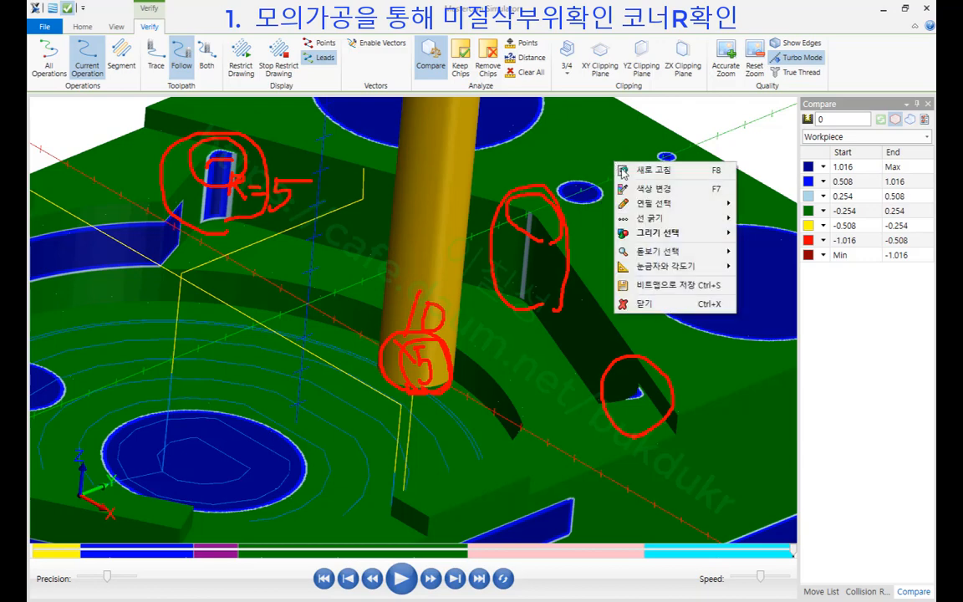
{"action": "left_click", "coordinate": [639, 307]}
- Minimize the simulator to return to Mastercam and hide the toolpaths of all selected operations
{"action": "scroll", "coordinate": [548, 246], "scroll_direction": "down", "scroll_amount": 2}
{"action": "scroll", "coordinate": [548, 250], "scroll_direction": "down", "scroll_amount": 2}
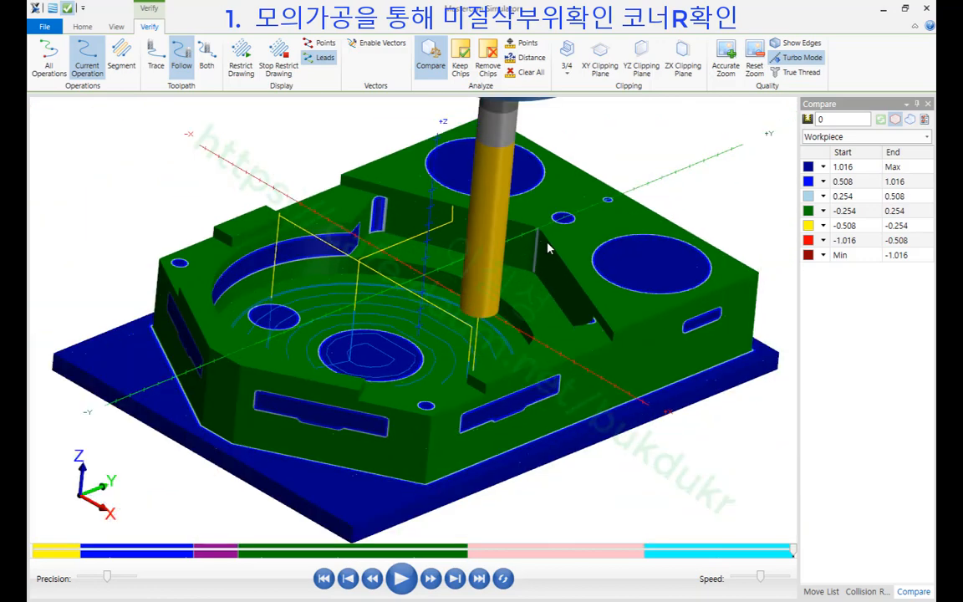
{"action": "left_click", "coordinate": [883, 8]}
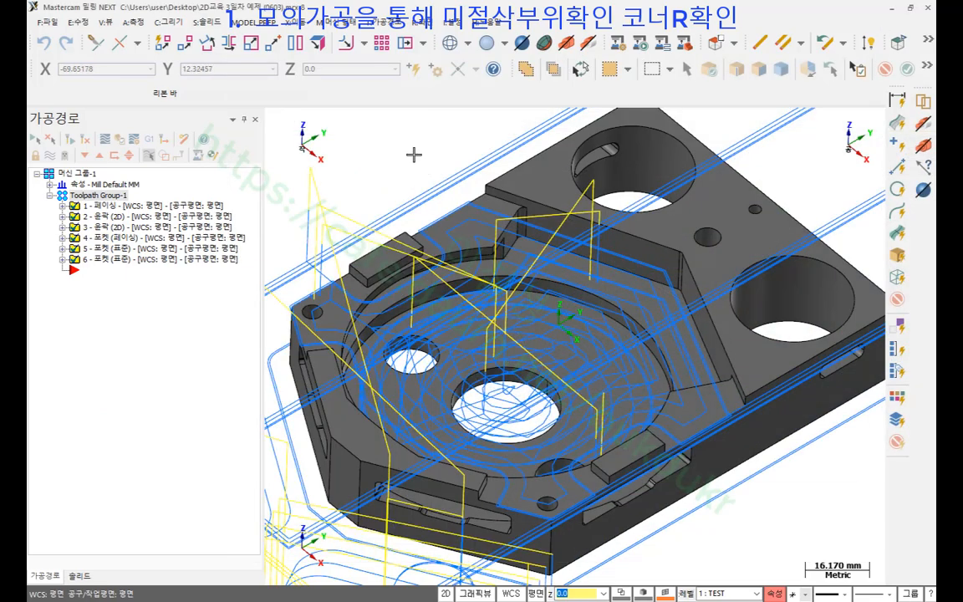
{"action": "left_click", "coordinate": [49, 155]}
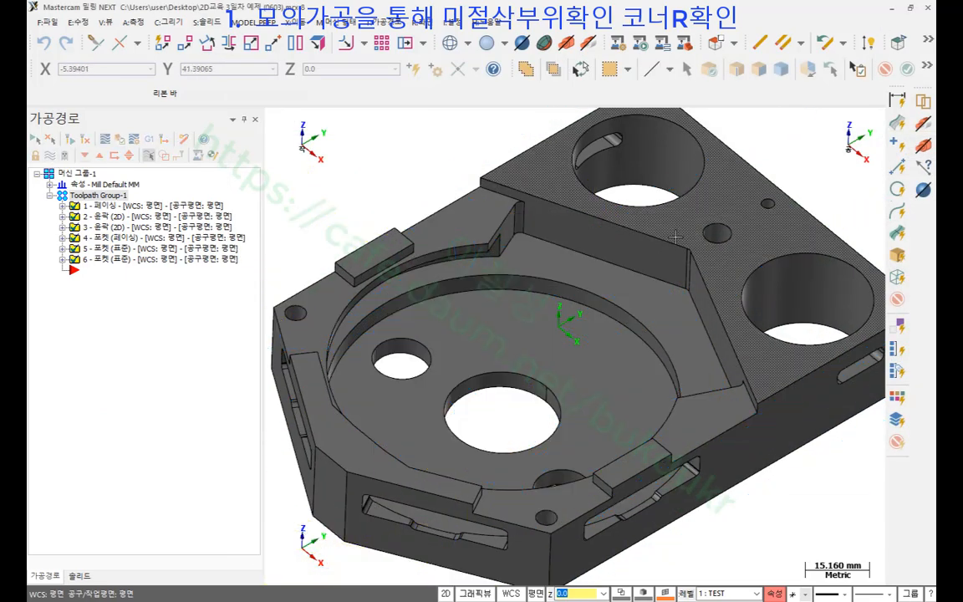
- Examine the rounded vertical corners of the raised step wall around the pocket from several sides
{"action": "scroll", "coordinate": [642, 214], "scroll_direction": "up", "scroll_amount": 4}
{"action": "scroll", "coordinate": [499, 192], "scroll_direction": "up", "scroll_amount": 2}
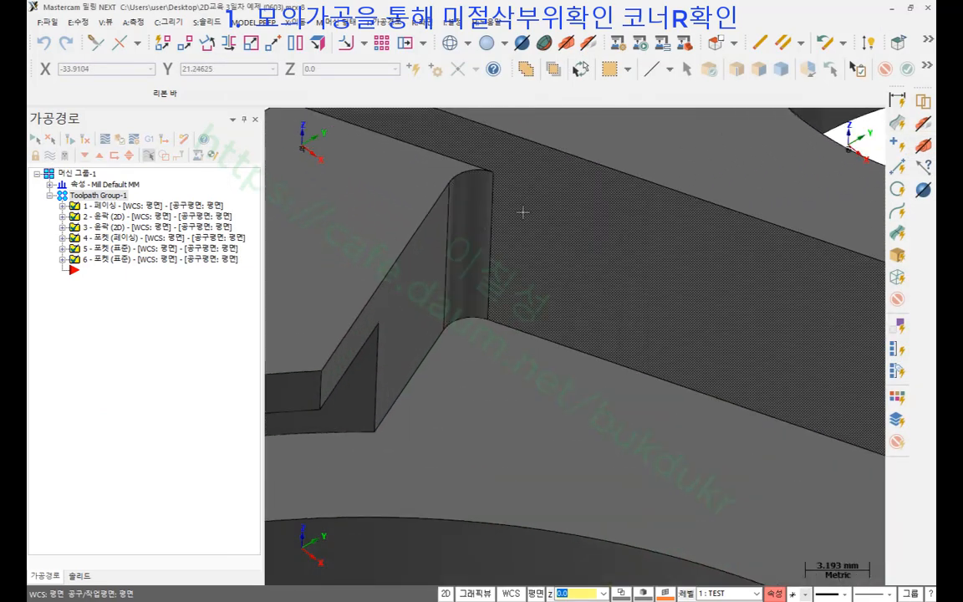
{"action": "scroll", "coordinate": [314, 189], "scroll_direction": "down", "scroll_amount": 2}
{"action": "scroll", "coordinate": [452, 267], "scroll_direction": "down", "scroll_amount": 2}
{"action": "scroll", "coordinate": [586, 334], "scroll_direction": "up", "scroll_amount": 2}
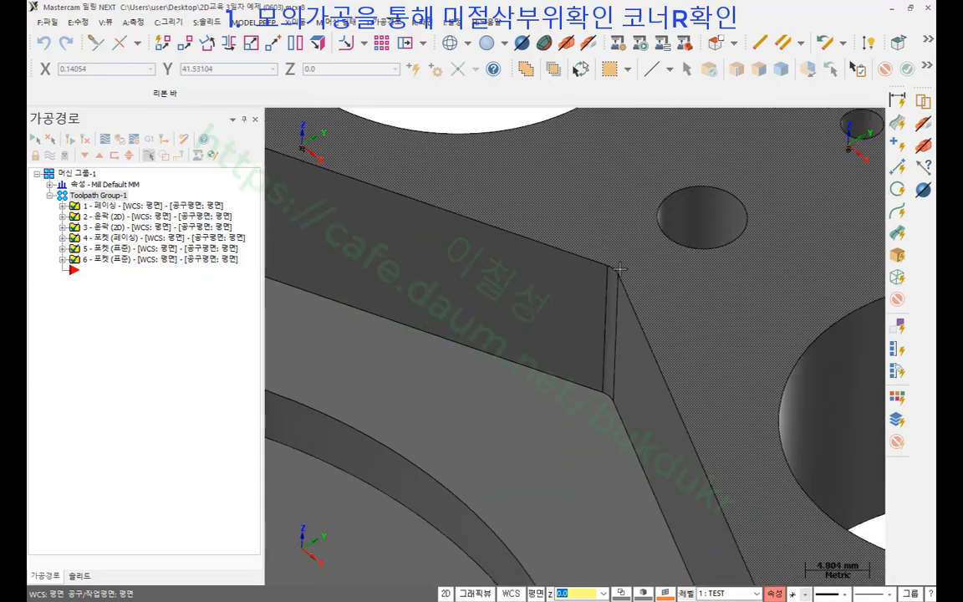
{"action": "scroll", "coordinate": [585, 339], "scroll_direction": "down", "scroll_amount": 2}
{"action": "middle_click_drag", "start_coordinate": [586, 339], "coordinate": [711, 368]}
{"action": "scroll", "coordinate": [735, 378], "scroll_direction": "up", "scroll_amount": 3}
{"action": "scroll", "coordinate": [735, 378], "scroll_direction": "down", "scroll_amount": 3}
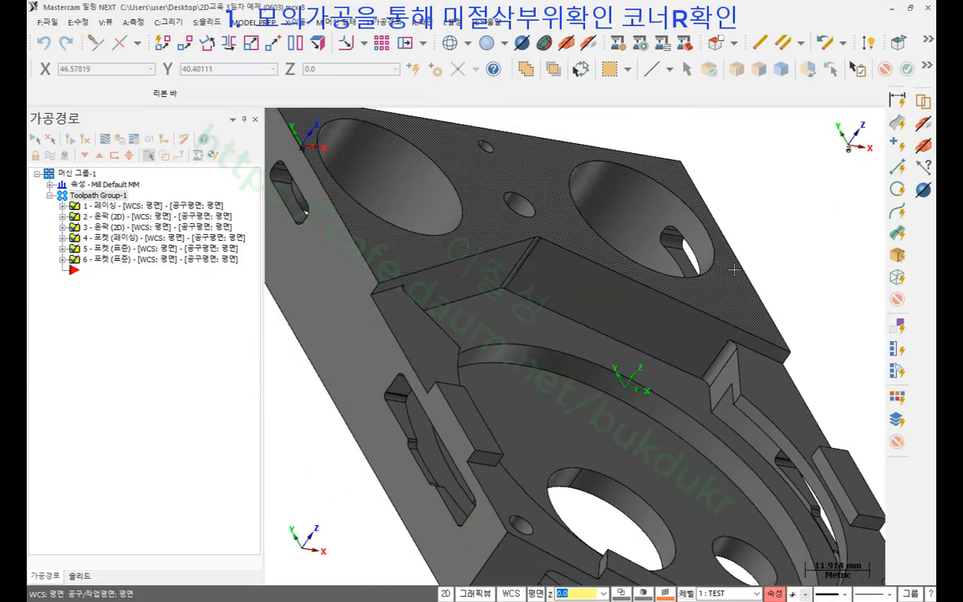
- Measure the radius of the small fillet arc at the corner of the pocket's step wall
{"action": "key", "text": "F4"}
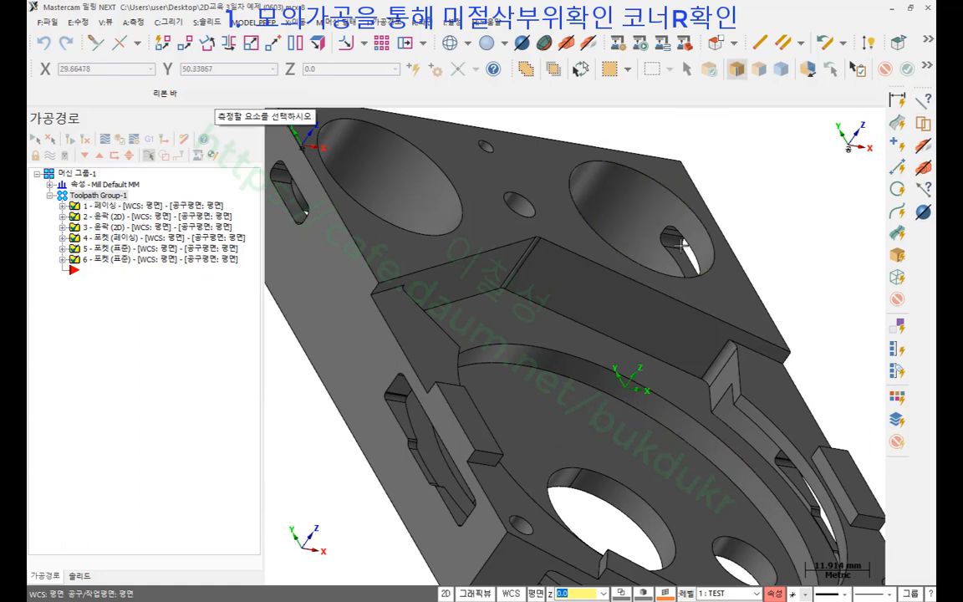
{"action": "scroll", "coordinate": [740, 348], "scroll_direction": "up", "scroll_amount": 4}
{"action": "scroll", "coordinate": [708, 350], "scroll_direction": "up", "scroll_amount": 2}
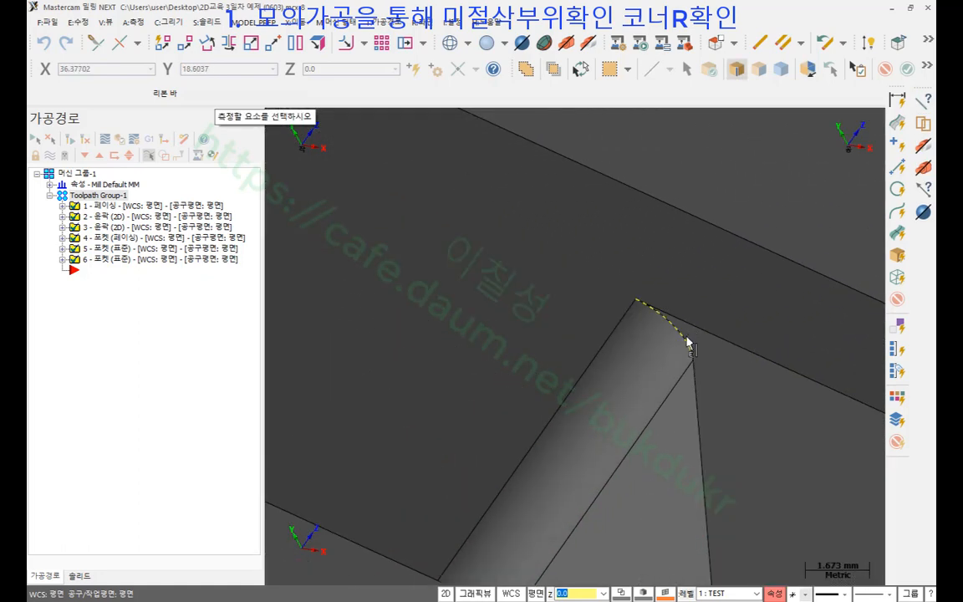
{"action": "left_click", "coordinate": [688, 339]}
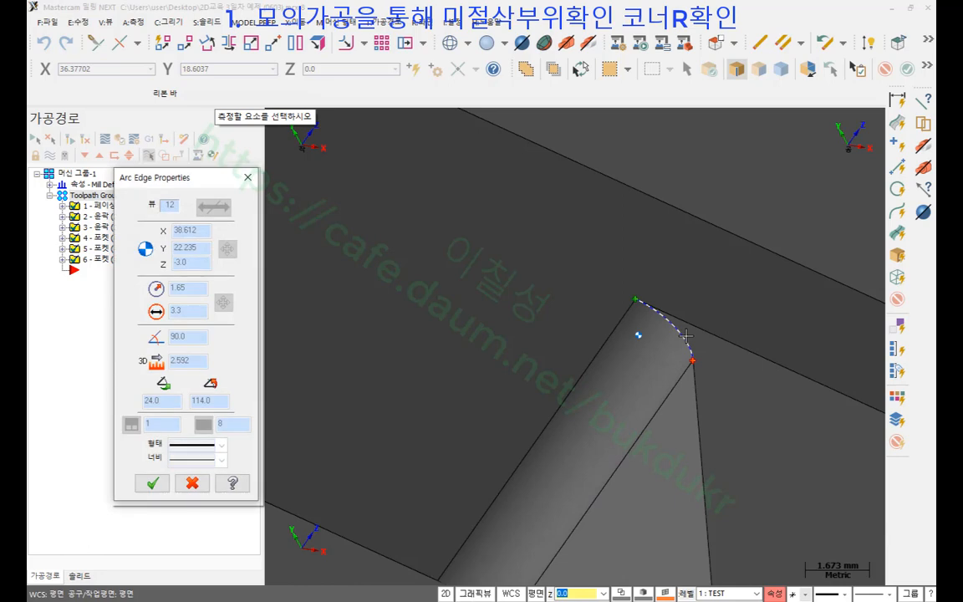
- Measure the radius of the small arc at the top of the obtuse inner corner in the pocket's step wall
{"action": "scroll", "coordinate": [801, 302], "scroll_direction": "down", "scroll_amount": 2}
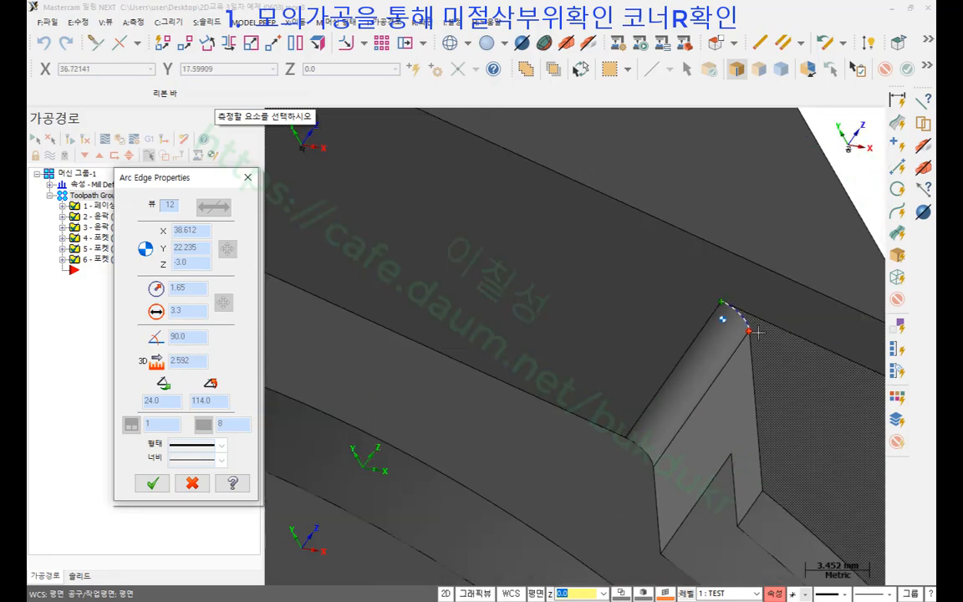
{"action": "scroll", "coordinate": [778, 318], "scroll_direction": "down", "scroll_amount": 3}
{"action": "scroll", "coordinate": [585, 176], "scroll_direction": "up", "scroll_amount": 5}
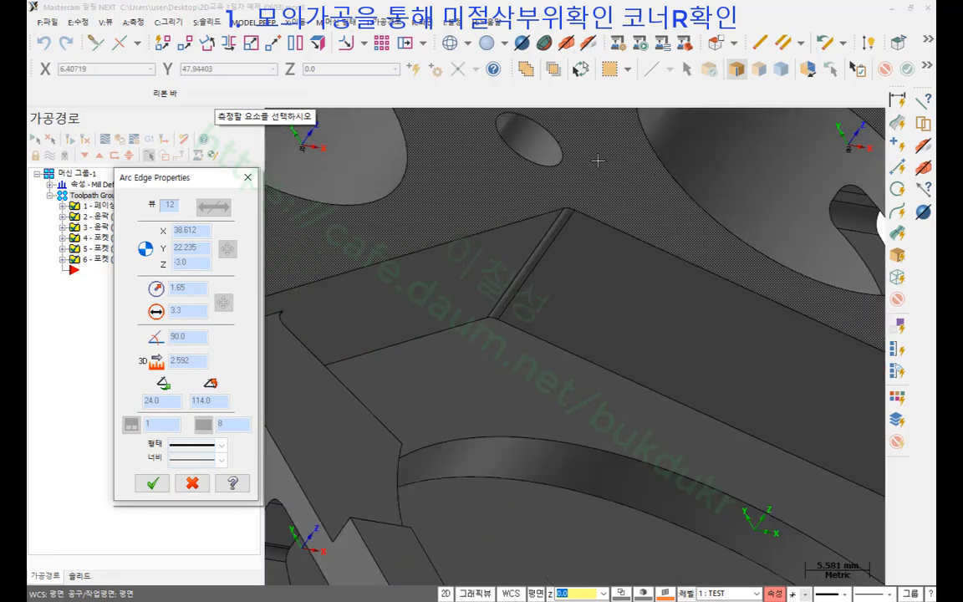
{"action": "scroll", "coordinate": [548, 222], "scroll_direction": "up", "scroll_amount": 2}
{"action": "left_click", "coordinate": [553, 238]}
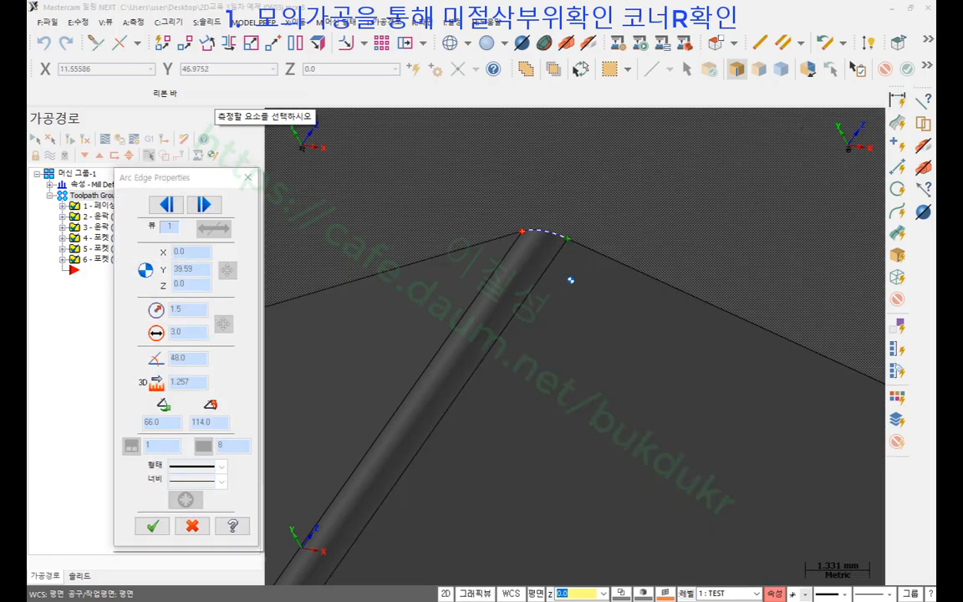
{"action": "mouse_move", "coordinate": [197, 355]}
{"action": "left_mouse_down"}
{"action": "mouse_move", "coordinate": [134, 304]}
{"action": "mouse_move", "coordinate": [211, 326]}
{"action": "mouse_move", "coordinate": [190, 357]}
{"action": "left_mouse_up"}
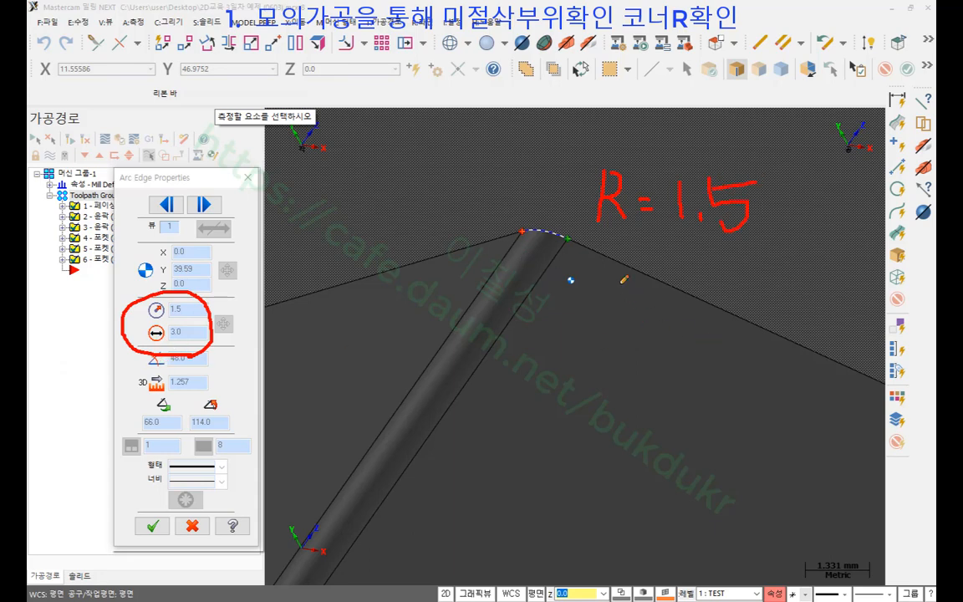
{"action": "left_click_drag", "start_coordinate": [619, 282], "coordinate": [624, 337]}
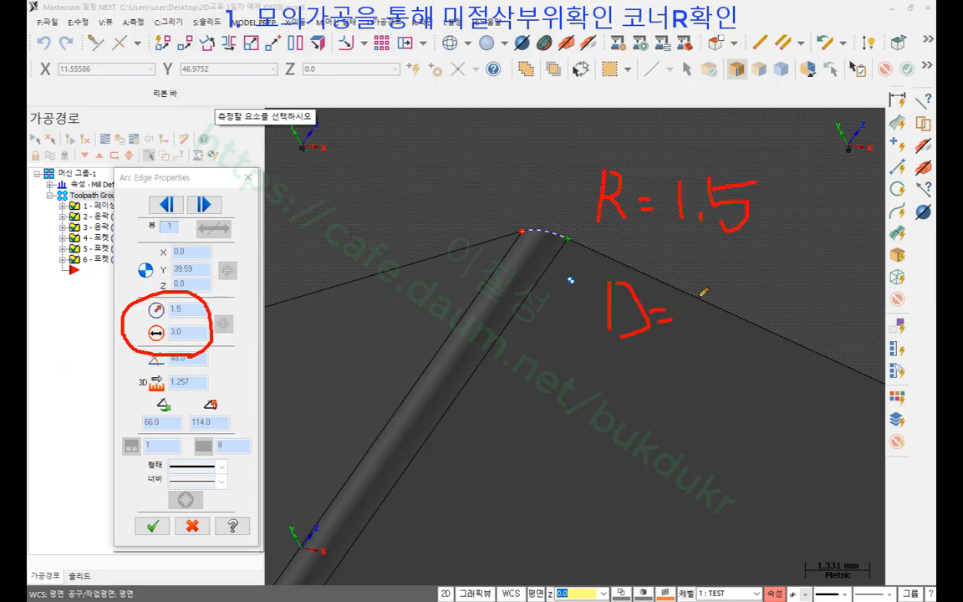
{"action": "left_click_drag", "start_coordinate": [693, 305], "coordinate": [690, 327]}
{"action": "right_click", "coordinate": [473, 276]}
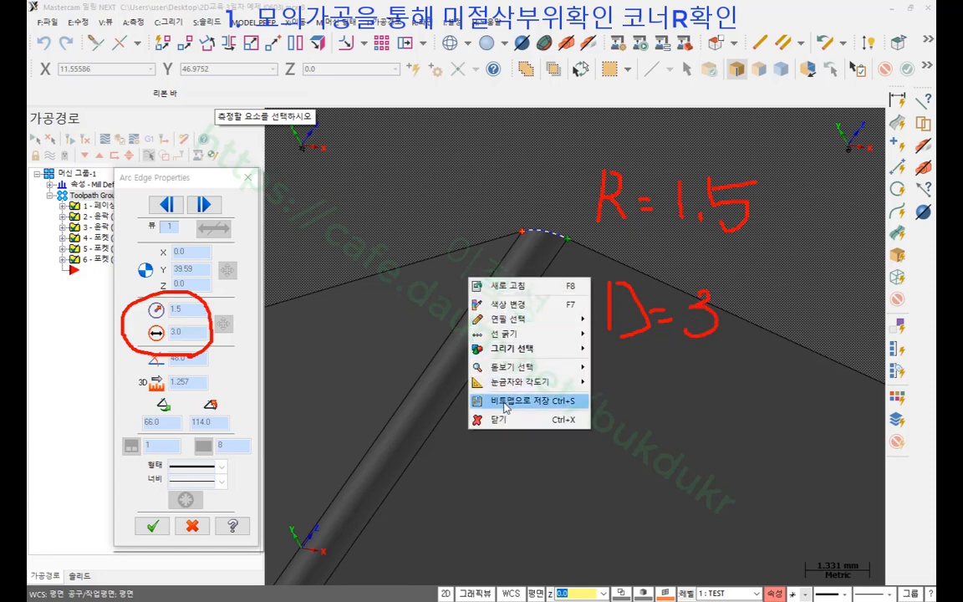
{"action": "left_click", "coordinate": [536, 400]}
- Measure the radius of the fillet arc at the opposite end of the pocket's step wall and close the arc properties
{"action": "scroll", "coordinate": [695, 241], "scroll_direction": "down", "scroll_amount": 5}
{"action": "scroll", "coordinate": [699, 245], "scroll_direction": "down", "scroll_amount": 2}
{"action": "middle_click_drag", "start_coordinate": [494, 355], "coordinate": [355, 359]}
{"action": "scroll", "coordinate": [711, 330], "scroll_direction": "down", "scroll_amount": 2}
{"action": "scroll", "coordinate": [397, 309], "scroll_direction": "up", "scroll_amount": 4}
{"action": "scroll", "coordinate": [453, 277], "scroll_direction": "up", "scroll_amount": 5}
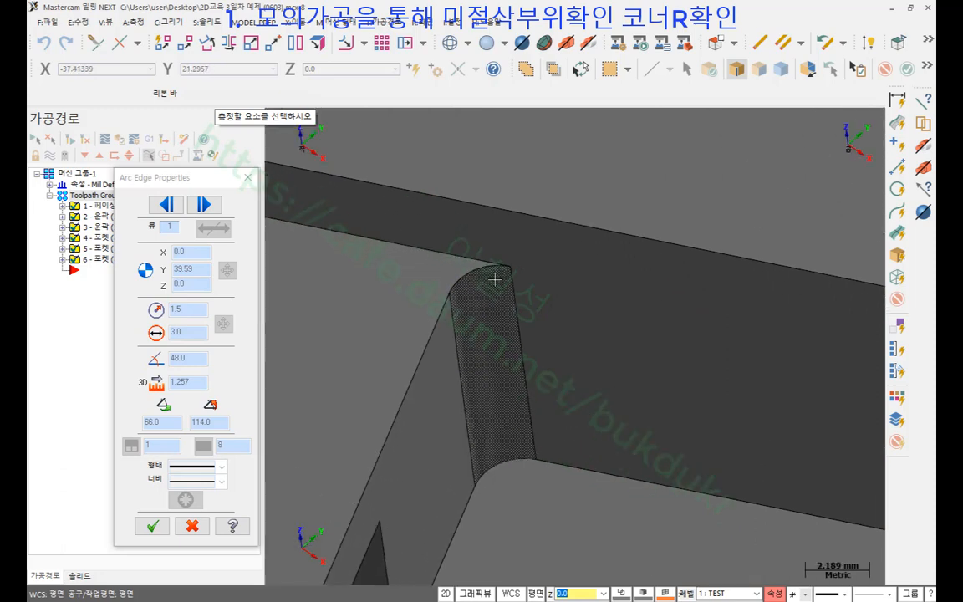
{"action": "left_click", "coordinate": [475, 265]}
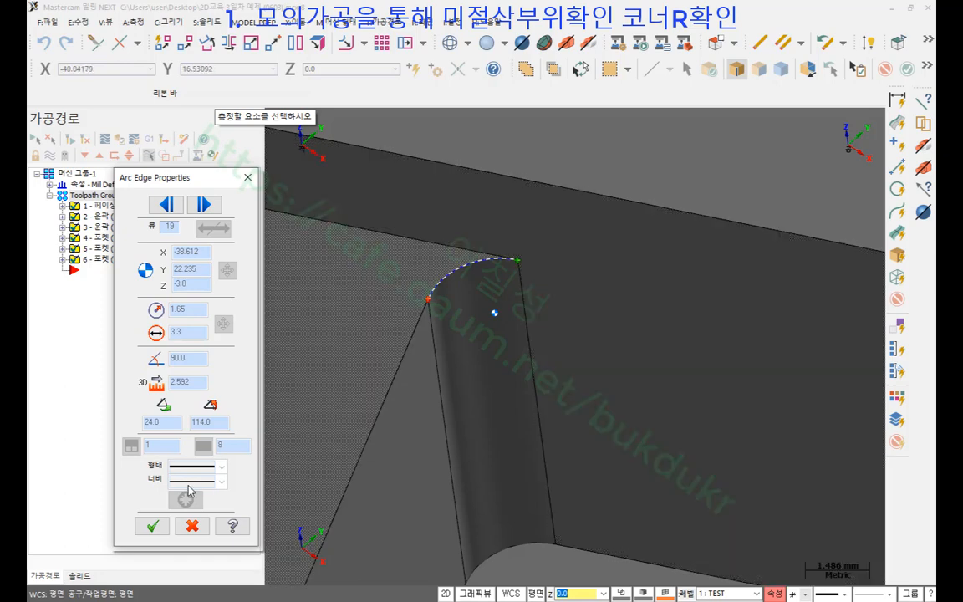
{"action": "left_click", "coordinate": [192, 525]}
{"action": "scroll", "coordinate": [410, 264], "scroll_direction": "down", "scroll_amount": 5}
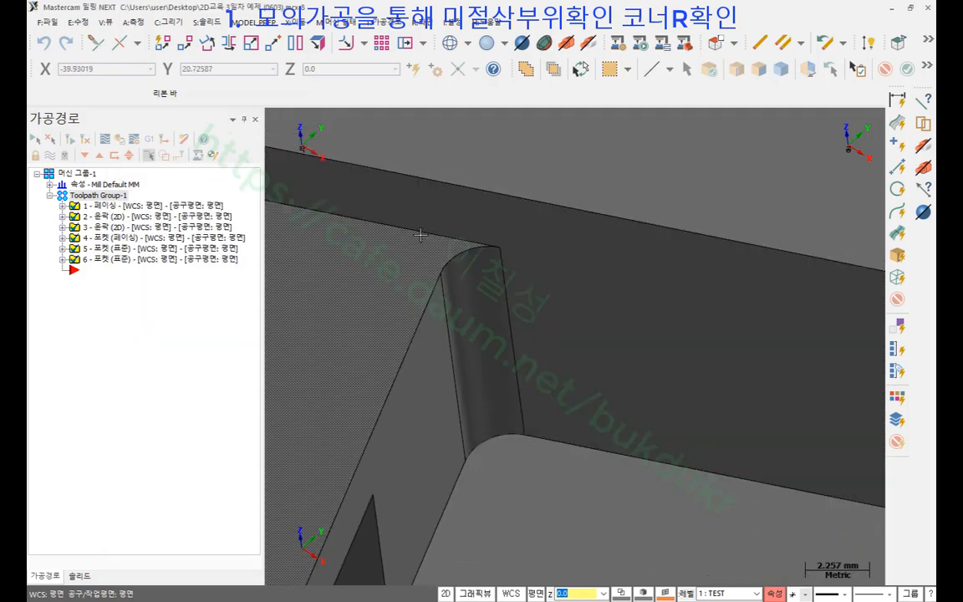
{"action": "scroll", "coordinate": [410, 265], "scroll_direction": "down", "scroll_amount": 5}
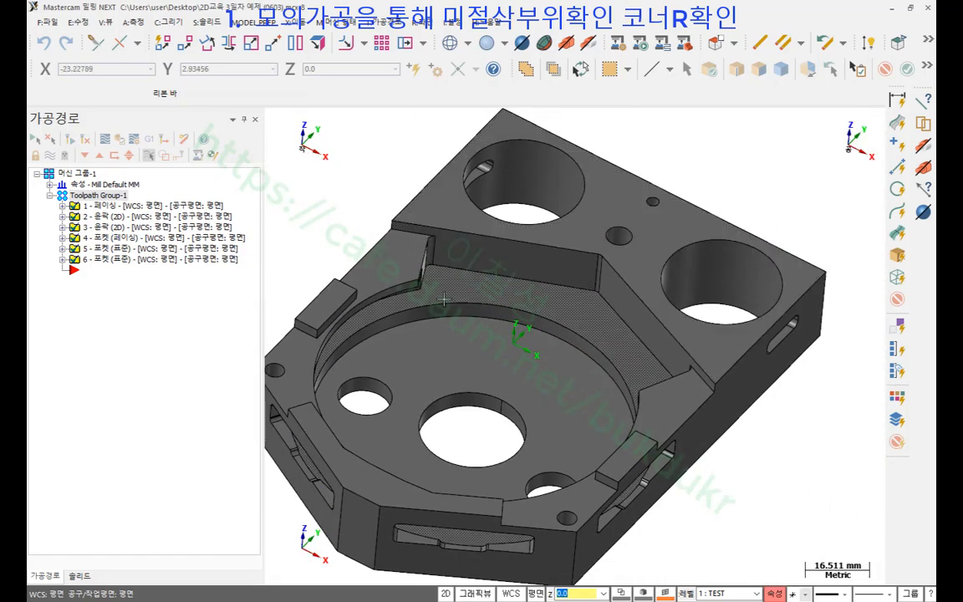
{"action": "scroll", "coordinate": [645, 265], "scroll_direction": "up", "scroll_amount": 1}
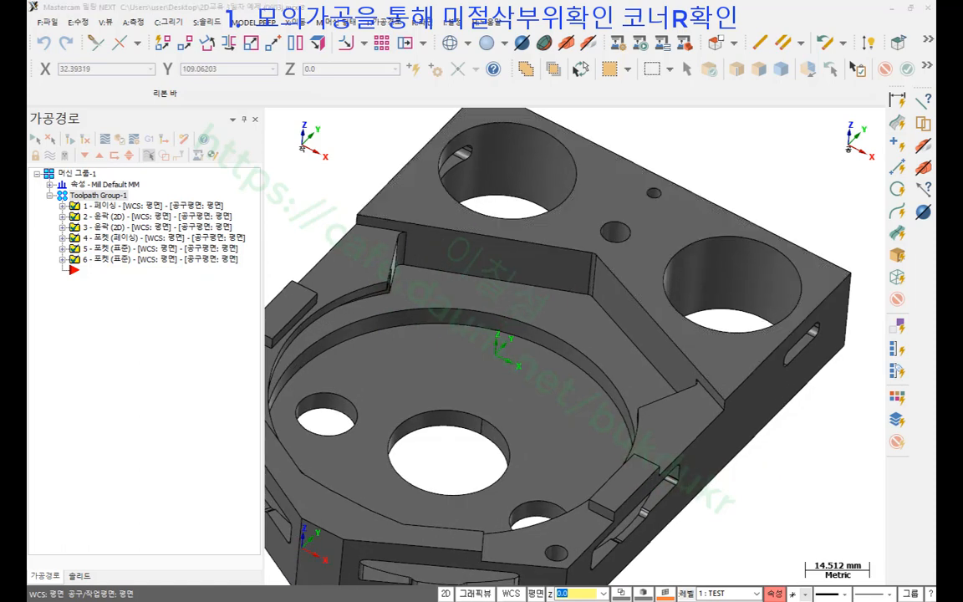
{"action": "mouse_move", "coordinate": [593, 294]}
{"action": "left_mouse_down"}
{"action": "mouse_move", "coordinate": [606, 251]}
{"action": "mouse_move", "coordinate": [590, 296]}
{"action": "left_mouse_up"}
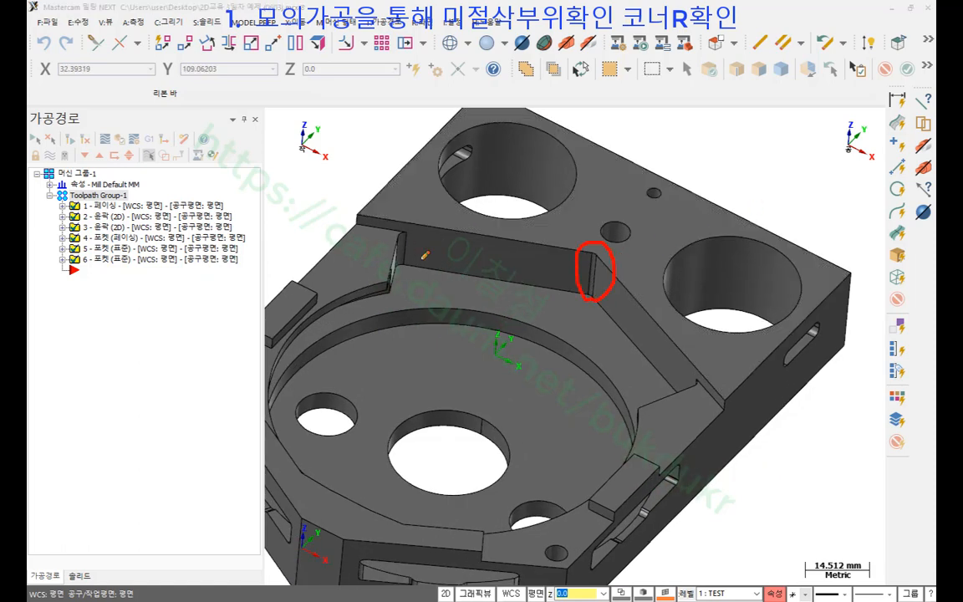
{"action": "left_click_drag", "start_coordinate": [409, 214], "coordinate": [423, 266]}
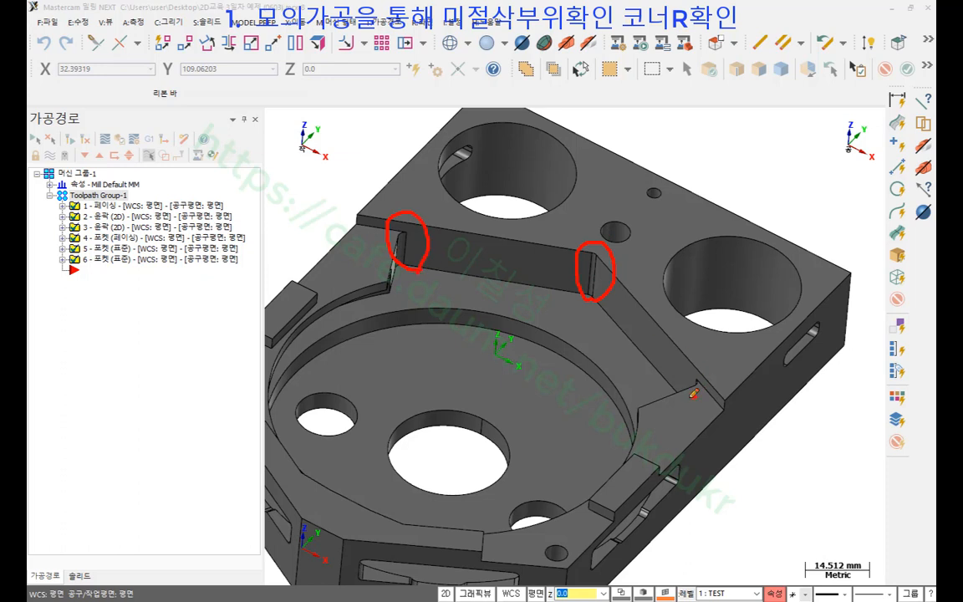
{"action": "left_click_drag", "start_coordinate": [693, 395], "coordinate": [687, 391]}
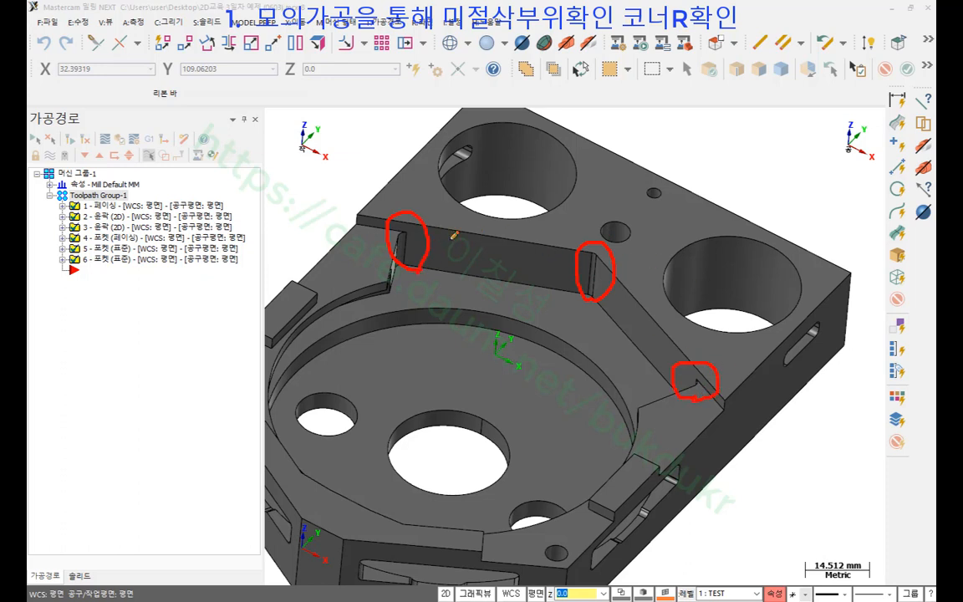
{"action": "mouse_move", "coordinate": [571, 303]}
{"action": "left_mouse_down"}
{"action": "mouse_move", "coordinate": [574, 321]}
{"action": "mouse_move", "coordinate": [591, 315]}
{"action": "left_mouse_up"}
{"action": "mouse_move", "coordinate": [411, 266]}
{"action": "left_mouse_down"}
{"action": "mouse_move", "coordinate": [414, 281]}
{"action": "mouse_move", "coordinate": [430, 269]}
{"action": "mouse_move", "coordinate": [418, 261]}
{"action": "mouse_move", "coordinate": [431, 262]}
{"action": "left_mouse_up"}
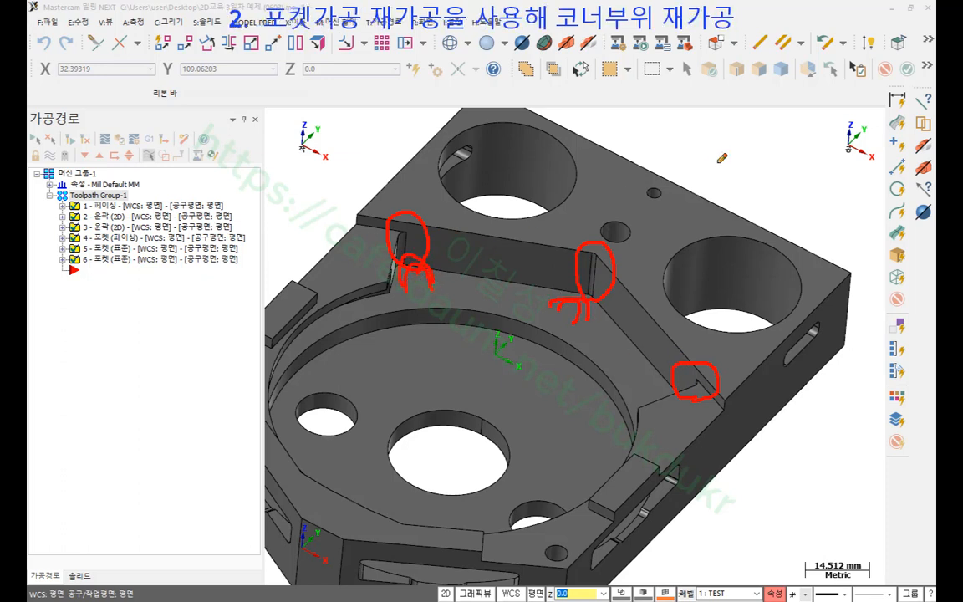
{"action": "right_click", "coordinate": [743, 151]}
{"action": "left_click", "coordinate": [767, 290]}
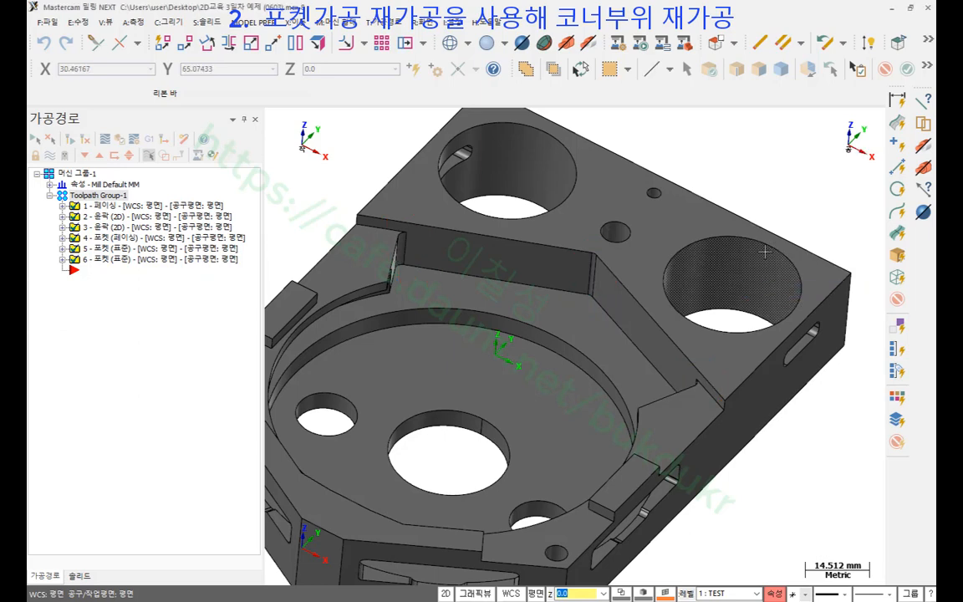
{"action": "middle_click_drag", "start_coordinate": [812, 182], "coordinate": [562, 285]}
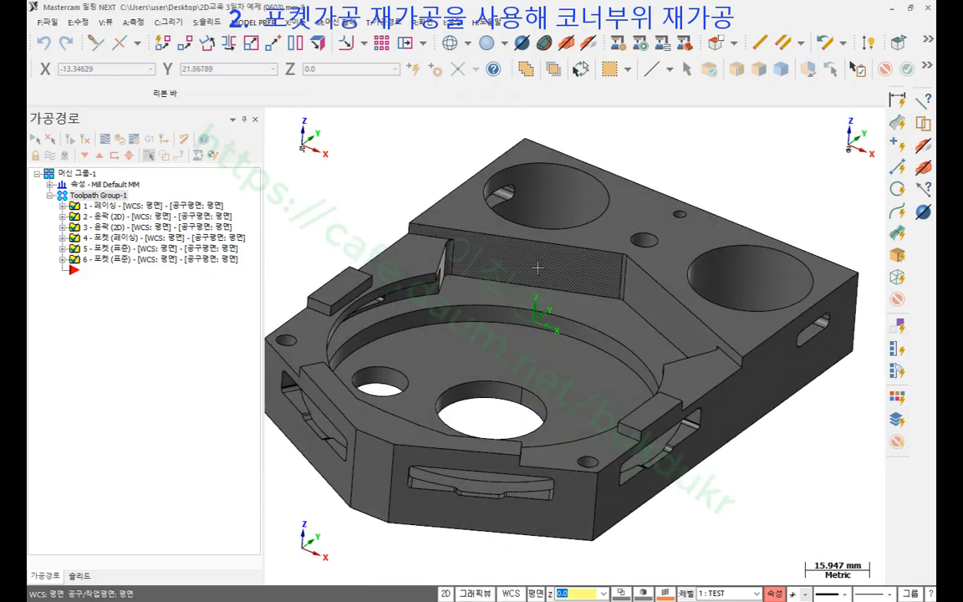
- Copy operation 5, the standard pocket toolpath, to after the last operation in the toolpath group
{"action": "left_click", "coordinate": [108, 249]}
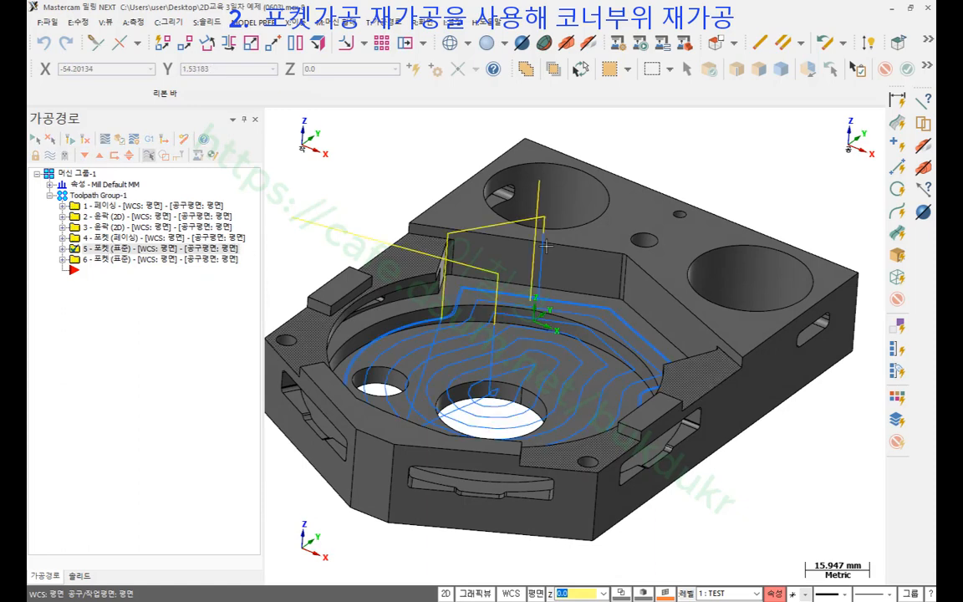
{"action": "scroll", "coordinate": [569, 263], "scroll_direction": "down", "scroll_amount": 3}
{"action": "middle_click_drag", "start_coordinate": [635, 266], "coordinate": [629, 291]}
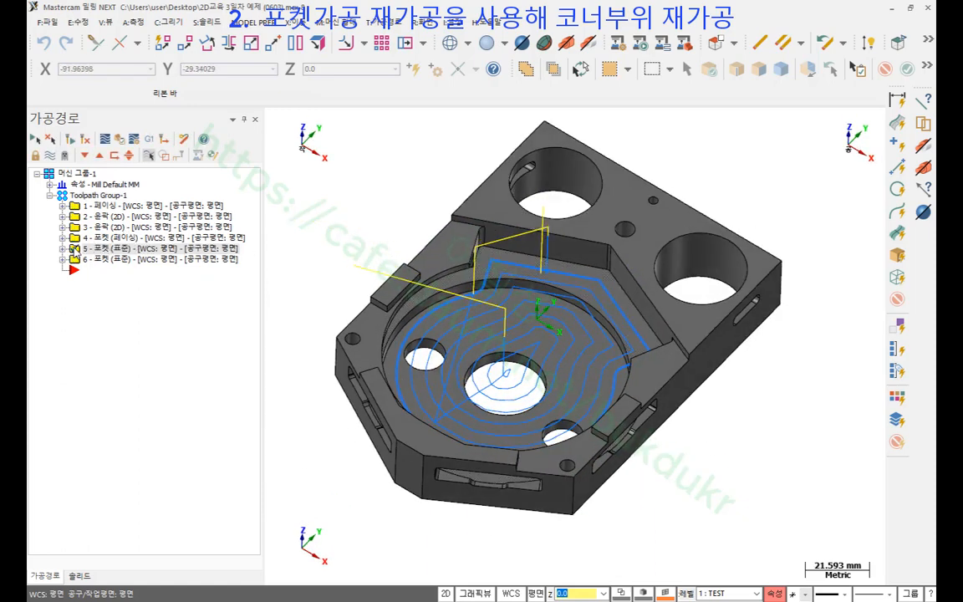
{"action": "left_click_drag", "start_coordinate": [74, 248], "coordinate": [77, 329]}
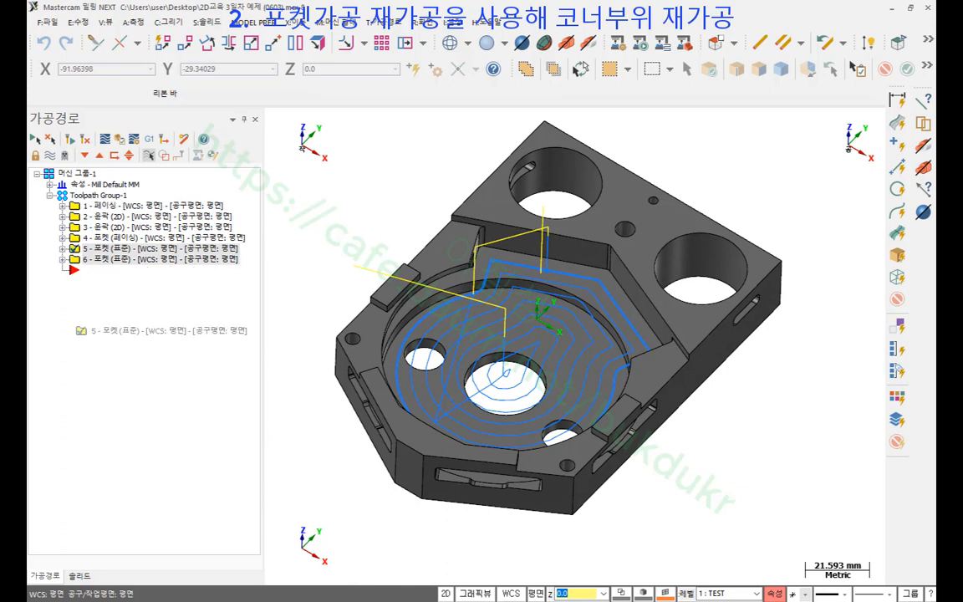
{"action": "right_click_drag", "start_coordinate": [77, 330], "coordinate": [79, 330]}
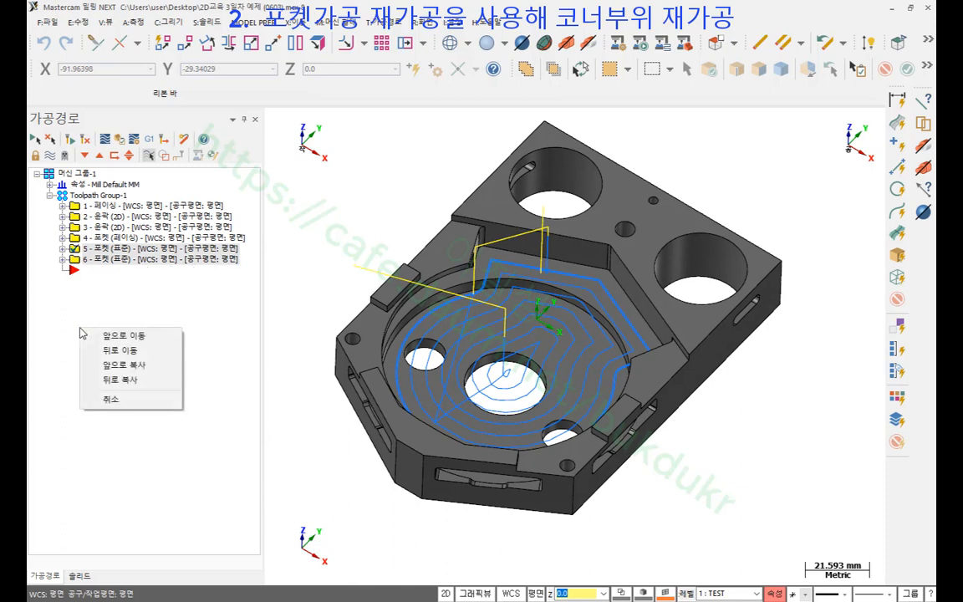
{"action": "left_click", "coordinate": [128, 381]}
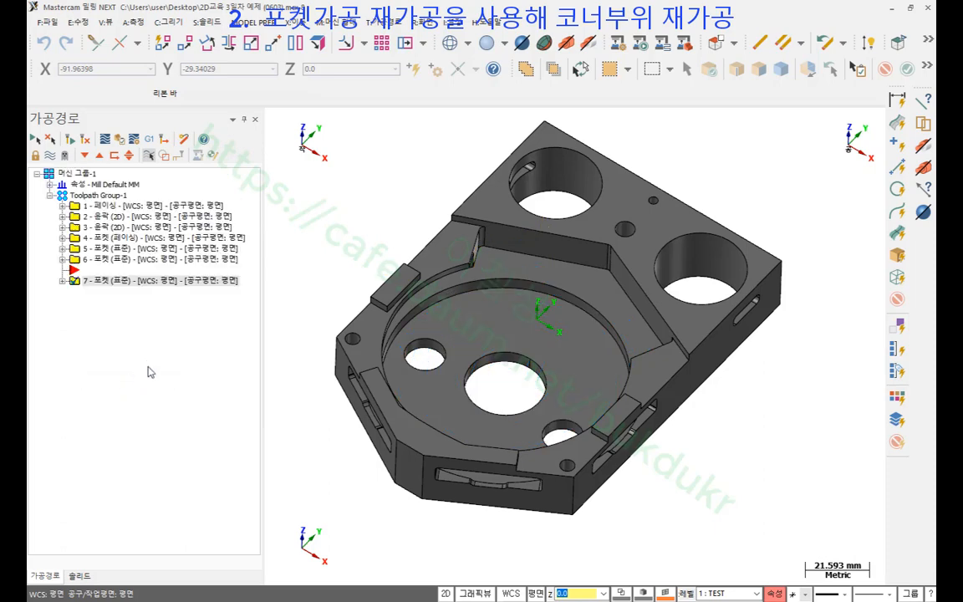
- Compare the copied pocket toolpath with the original and open the parameters of the copied operation 7
{"action": "left_click", "coordinate": [97, 249]}
{"action": "left_click", "coordinate": [98, 282]}
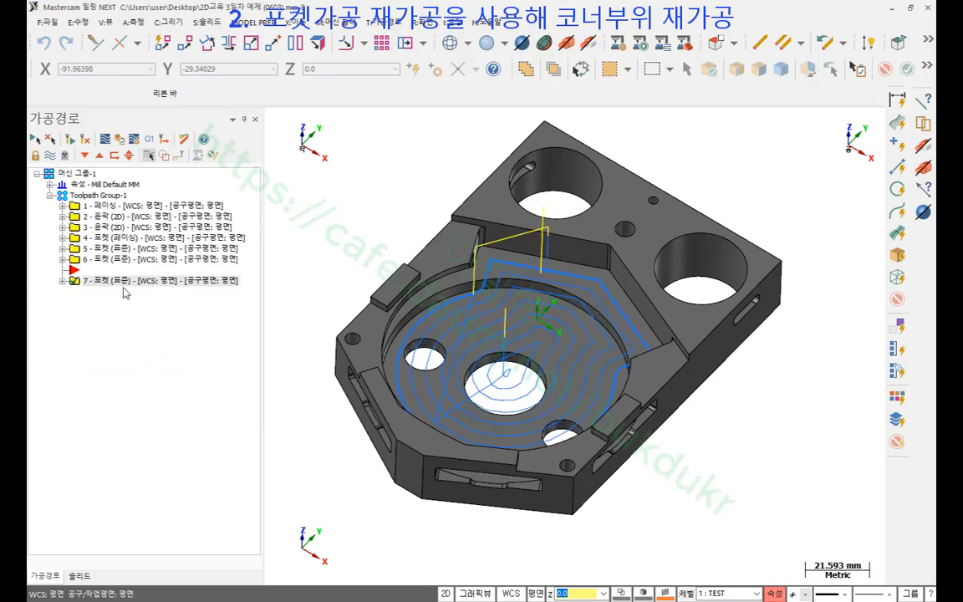
{"action": "left_click", "coordinate": [62, 281]}
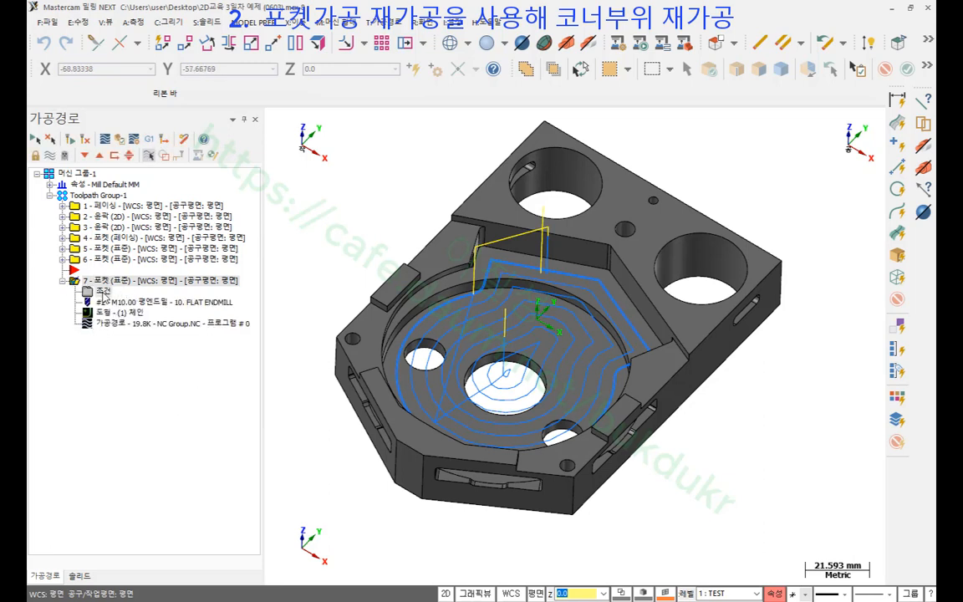
{"action": "left_click", "coordinate": [103, 292]}
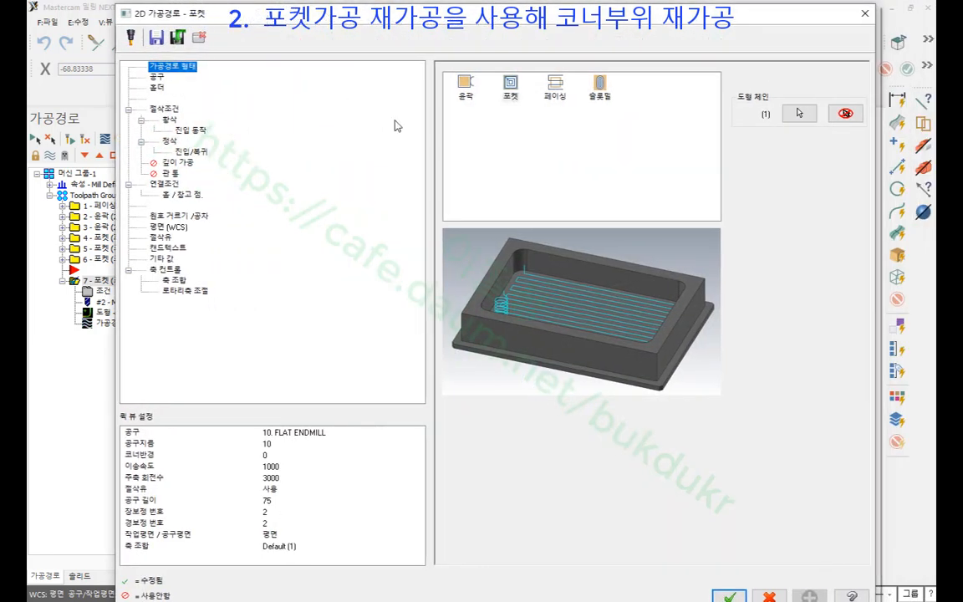
- Assign the 3 mm flat end mill, 3. FLAT ENDMILL, from the Mill_mm tool library to the copied pocket operation
{"action": "left_click", "coordinate": [156, 78]}
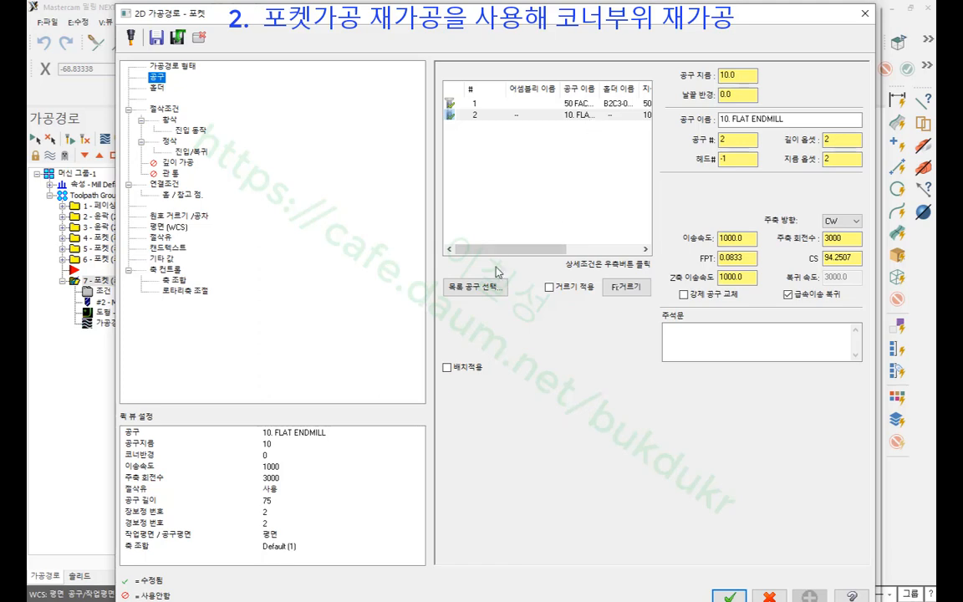
{"action": "left_click", "coordinate": [477, 287]}
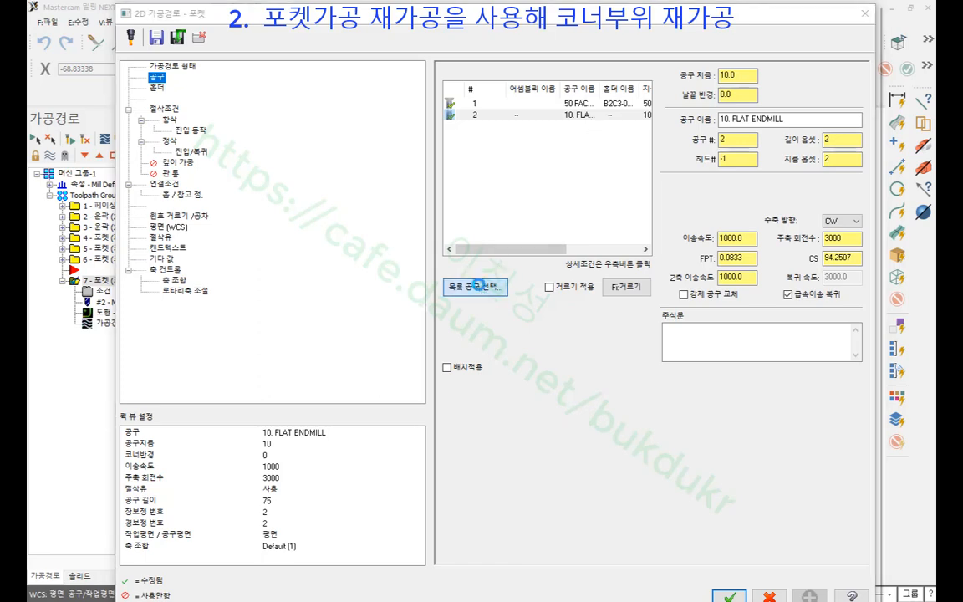
{"action": "left_click", "coordinate": [229, 131]}
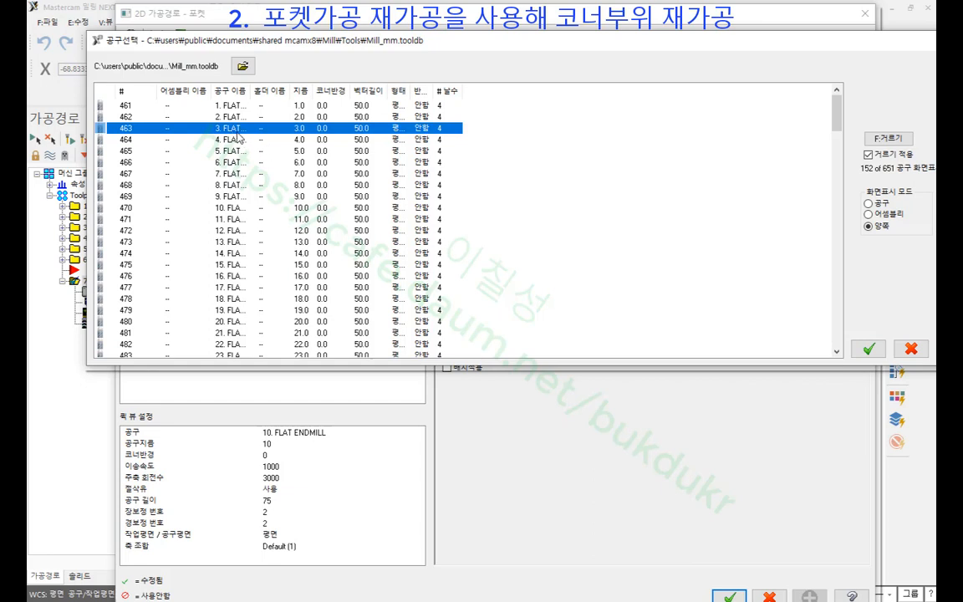
{"action": "left_click_drag", "start_coordinate": [249, 90], "coordinate": [295, 93]}
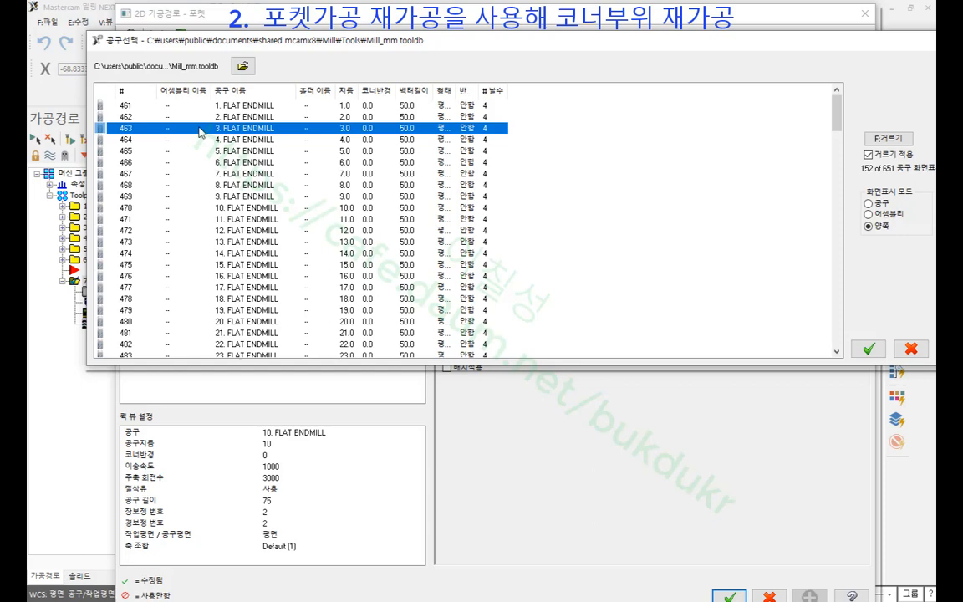
{"action": "double_click", "coordinate": [199, 130]}
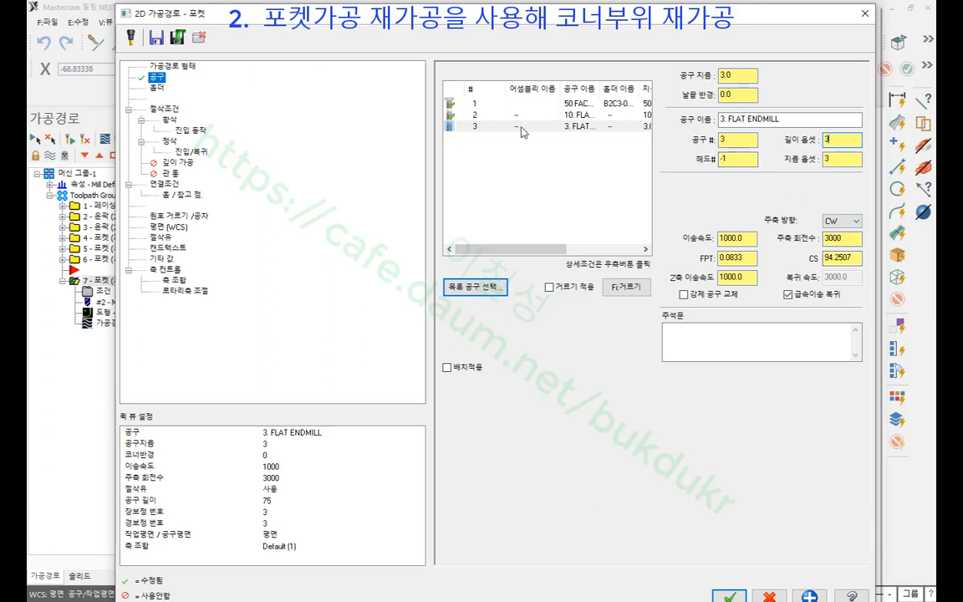
{"action": "left_click", "coordinate": [545, 129]}
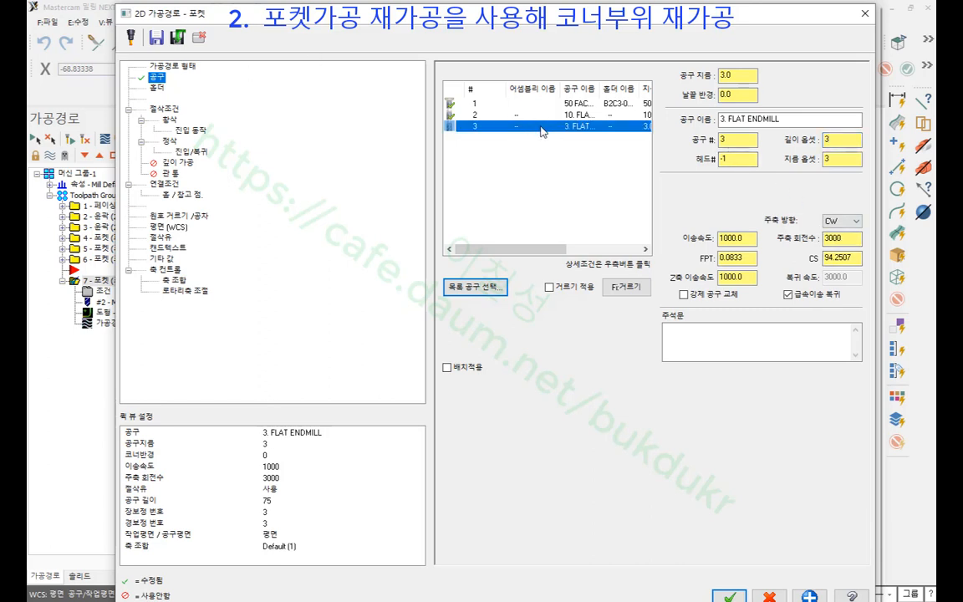
- Set the pocket type of the copied operation 7 to remachining (재가공) in its cut parameters
{"action": "left_click", "coordinate": [172, 109]}
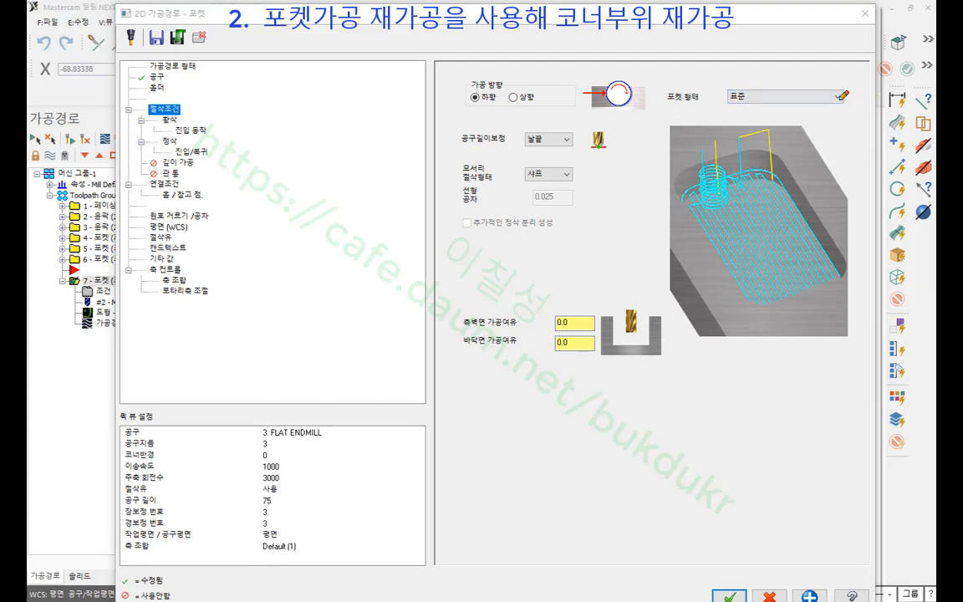
{"action": "mouse_move", "coordinate": [847, 106]}
{"action": "left_mouse_down"}
{"action": "mouse_move", "coordinate": [696, 123]}
{"action": "mouse_move", "coordinate": [861, 65]}
{"action": "mouse_move", "coordinate": [860, 109]}
{"action": "left_mouse_up"}
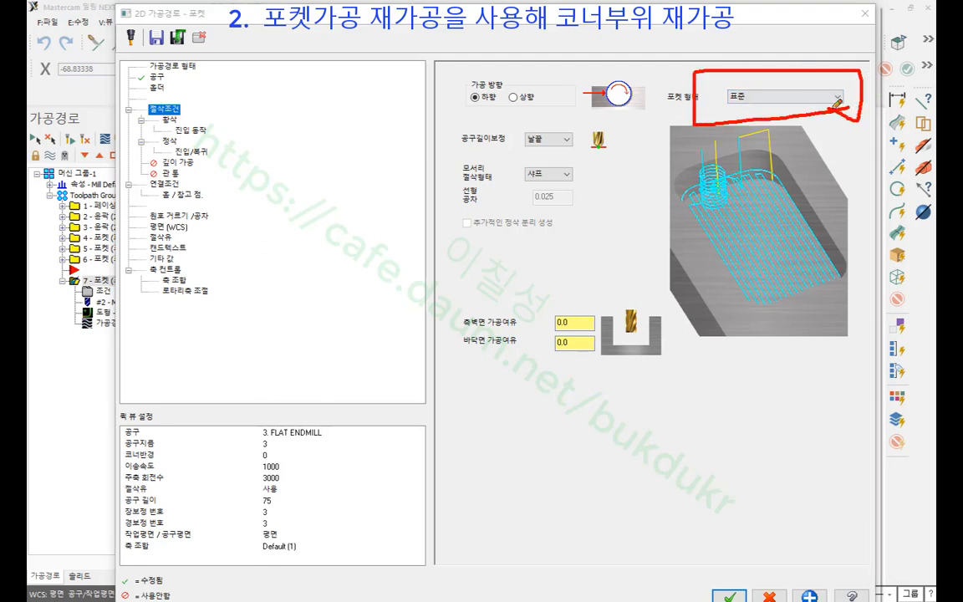
{"action": "right_click", "coordinate": [801, 144]}
{"action": "left_click", "coordinate": [837, 282]}
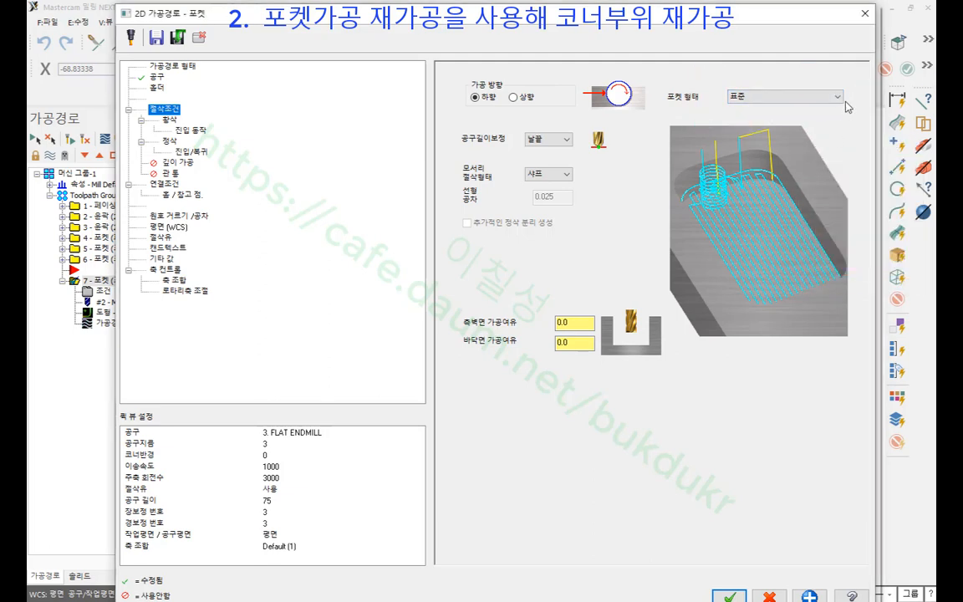
{"action": "left_click", "coordinate": [765, 98]}
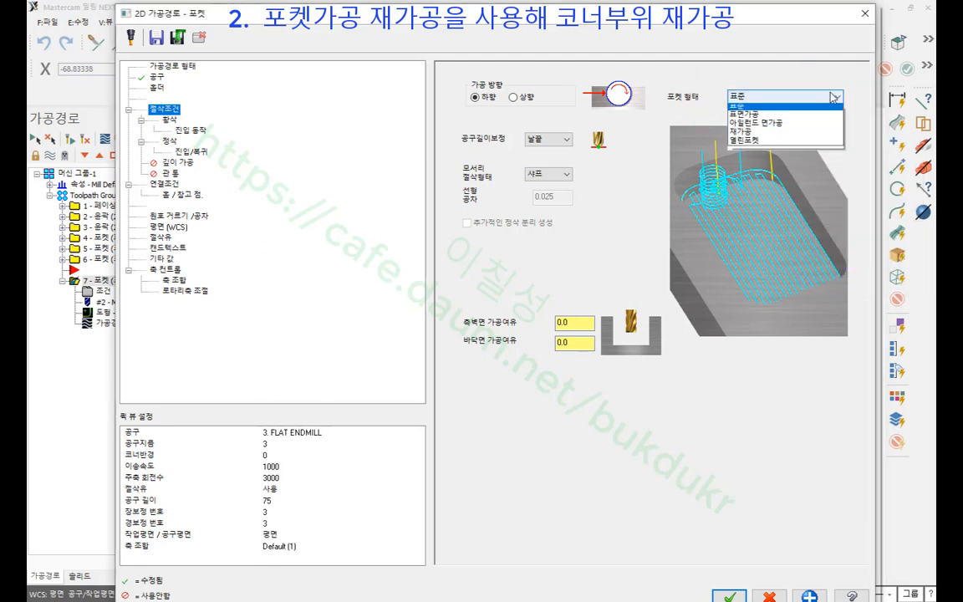
{"action": "left_click", "coordinate": [772, 135]}
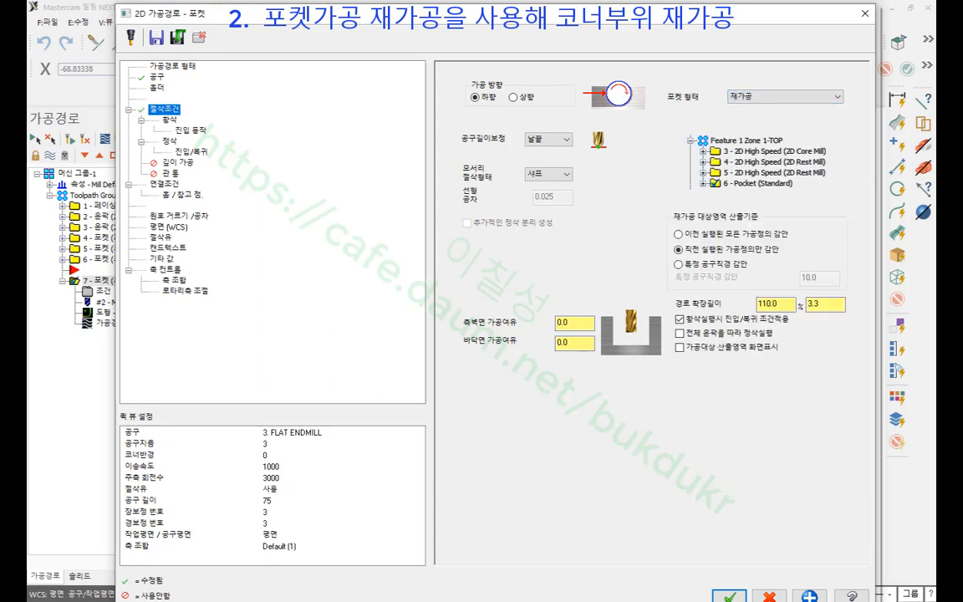
{"action": "key", "text": "ctrl+alt+d"}
{"action": "mouse_move", "coordinate": [813, 118]}
{"action": "left_mouse_down"}
{"action": "mouse_move", "coordinate": [639, 109]}
{"action": "mouse_move", "coordinate": [852, 76]}
{"action": "mouse_move", "coordinate": [809, 120]}
{"action": "left_mouse_up"}
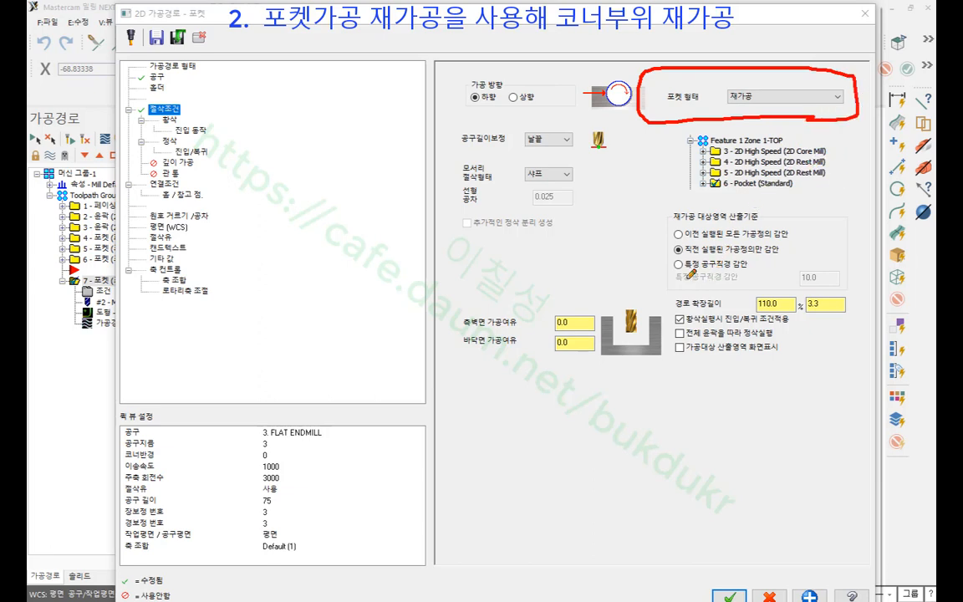
{"action": "mouse_move", "coordinate": [679, 279]}
{"action": "left_mouse_down"}
{"action": "mouse_move", "coordinate": [670, 264]}
{"action": "mouse_move", "coordinate": [769, 247]}
{"action": "mouse_move", "coordinate": [702, 278]}
{"action": "left_mouse_up"}
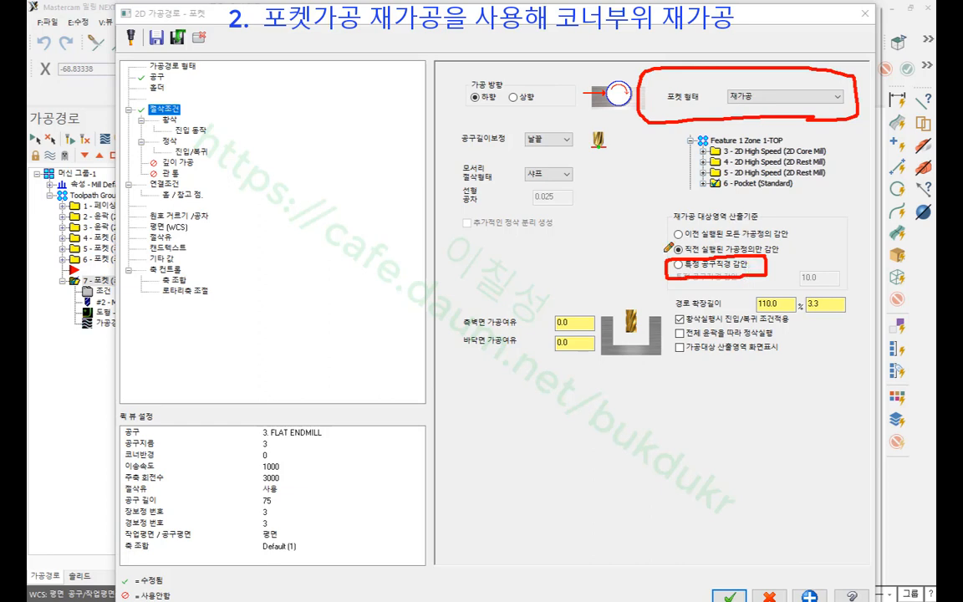
{"action": "mouse_move", "coordinate": [603, 207]}
{"action": "left_mouse_down"}
{"action": "mouse_move", "coordinate": [569, 230]}
{"action": "mouse_move", "coordinate": [602, 229]}
{"action": "mouse_move", "coordinate": [614, 211]}
{"action": "left_mouse_up"}
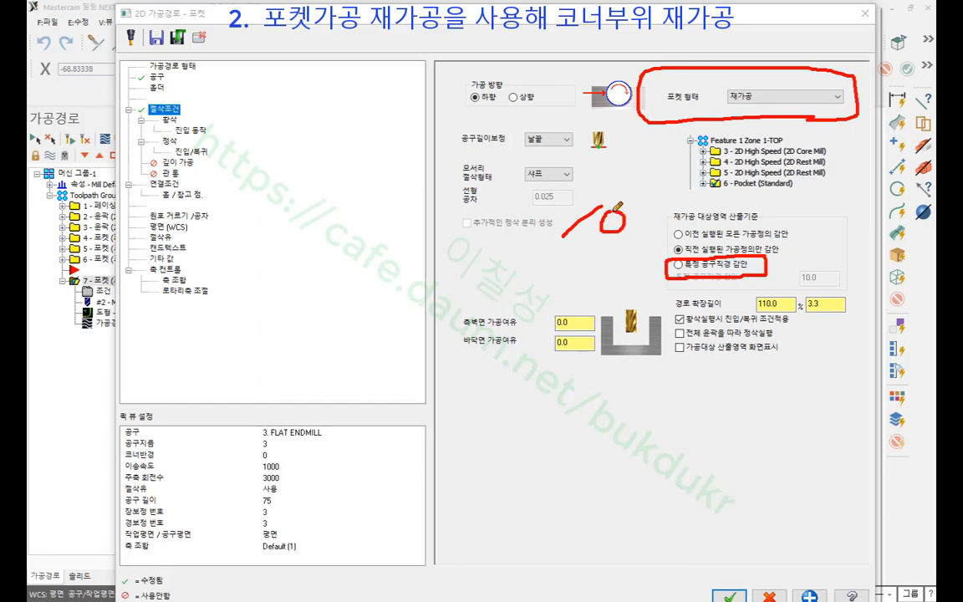
{"action": "left_click_drag", "start_coordinate": [547, 203], "coordinate": [523, 228]}
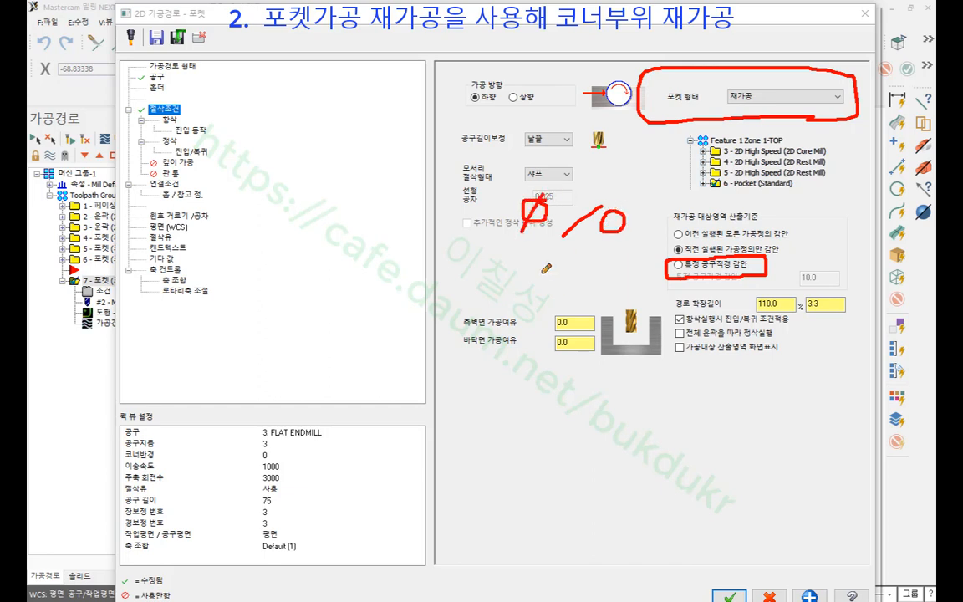
{"action": "left_click_drag", "start_coordinate": [539, 274], "coordinate": [517, 310]}
{"action": "mouse_move", "coordinate": [593, 274]}
{"action": "left_mouse_down"}
{"action": "mouse_move", "coordinate": [602, 275]}
{"action": "mouse_move", "coordinate": [583, 300]}
{"action": "left_mouse_up"}
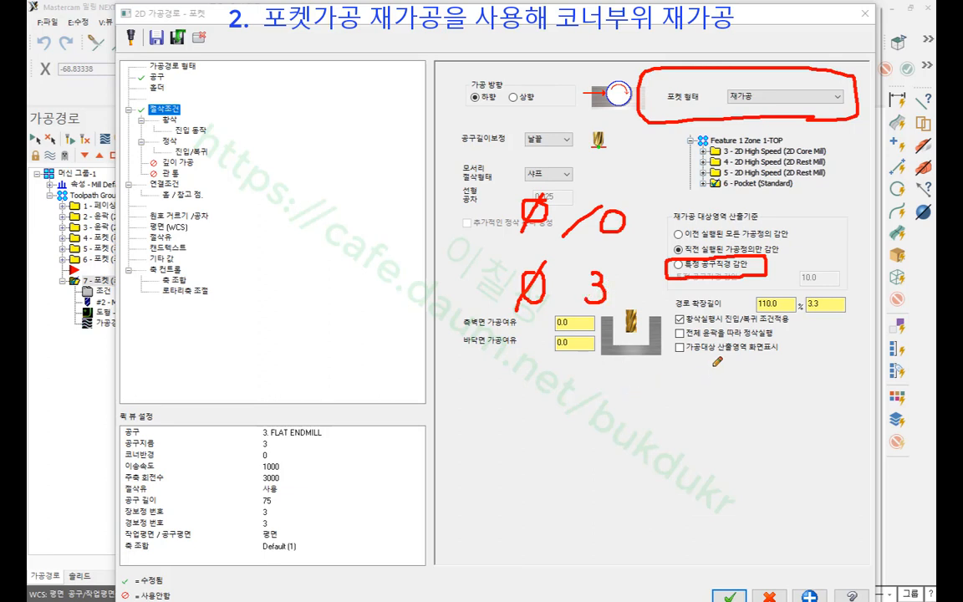
{"action": "left_click_drag", "start_coordinate": [520, 252], "coordinate": [629, 249]}
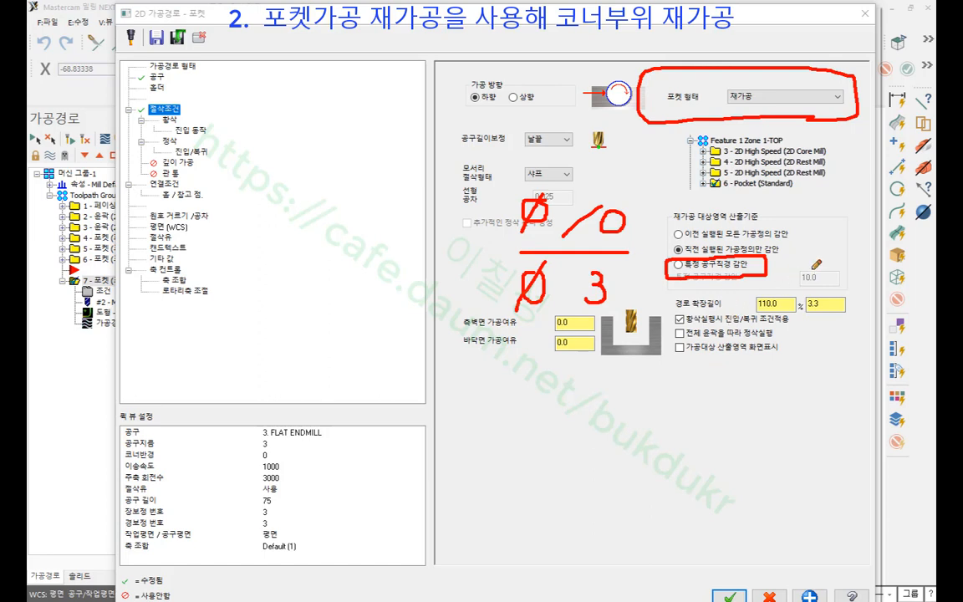
{"action": "mouse_move", "coordinate": [809, 269]}
{"action": "left_mouse_down"}
{"action": "mouse_move", "coordinate": [802, 283]}
{"action": "mouse_move", "coordinate": [827, 269]}
{"action": "left_mouse_up"}
{"action": "mouse_move", "coordinate": [793, 234]}
{"action": "left_mouse_down"}
{"action": "mouse_move", "coordinate": [806, 241]}
{"action": "mouse_move", "coordinate": [796, 250]}
{"action": "left_mouse_up"}
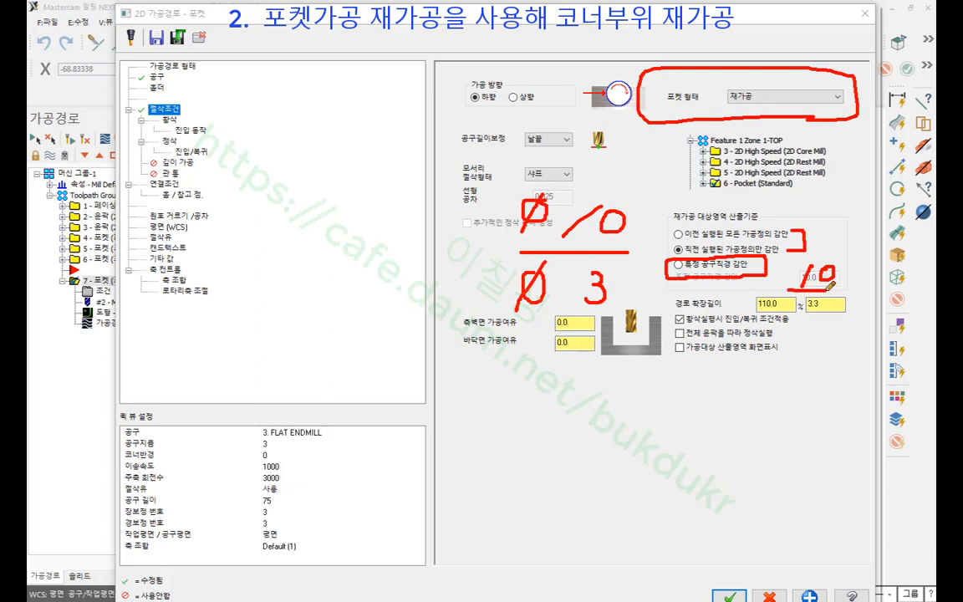
{"action": "left_click_drag", "start_coordinate": [786, 291], "coordinate": [837, 288]}
{"action": "left_click_drag", "start_coordinate": [676, 314], "coordinate": [792, 309]}
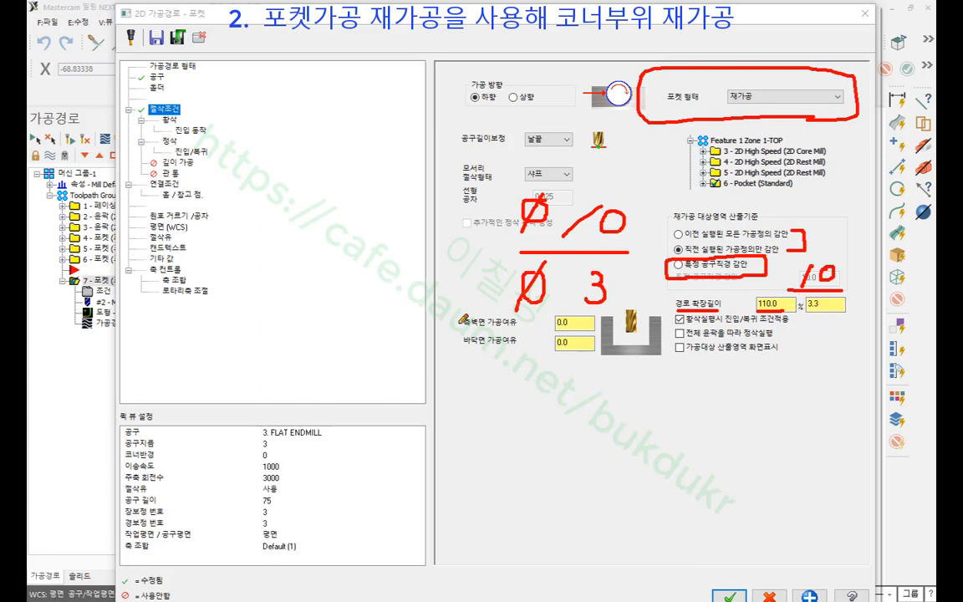
{"action": "mouse_move", "coordinate": [316, 279]}
{"action": "left_mouse_down"}
{"action": "mouse_move", "coordinate": [472, 345]}
{"action": "mouse_move", "coordinate": [523, 456]}
{"action": "mouse_move", "coordinate": [471, 580]}
{"action": "left_mouse_up"}
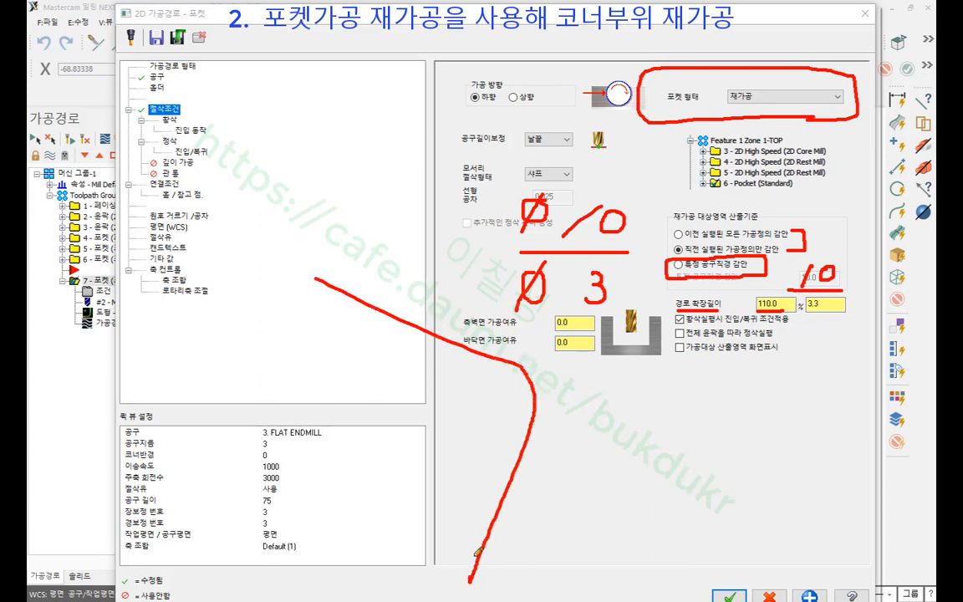
{"action": "mouse_move", "coordinate": [476, 357]}
{"action": "left_mouse_down"}
{"action": "mouse_move", "coordinate": [503, 390]}
{"action": "mouse_move", "coordinate": [511, 459]}
{"action": "left_mouse_up"}
{"action": "mouse_move", "coordinate": [512, 364]}
{"action": "left_mouse_down"}
{"action": "mouse_move", "coordinate": [517, 440]}
{"action": "mouse_move", "coordinate": [508, 454]}
{"action": "left_mouse_up"}
{"action": "left_click_drag", "start_coordinate": [440, 283], "coordinate": [403, 378]}
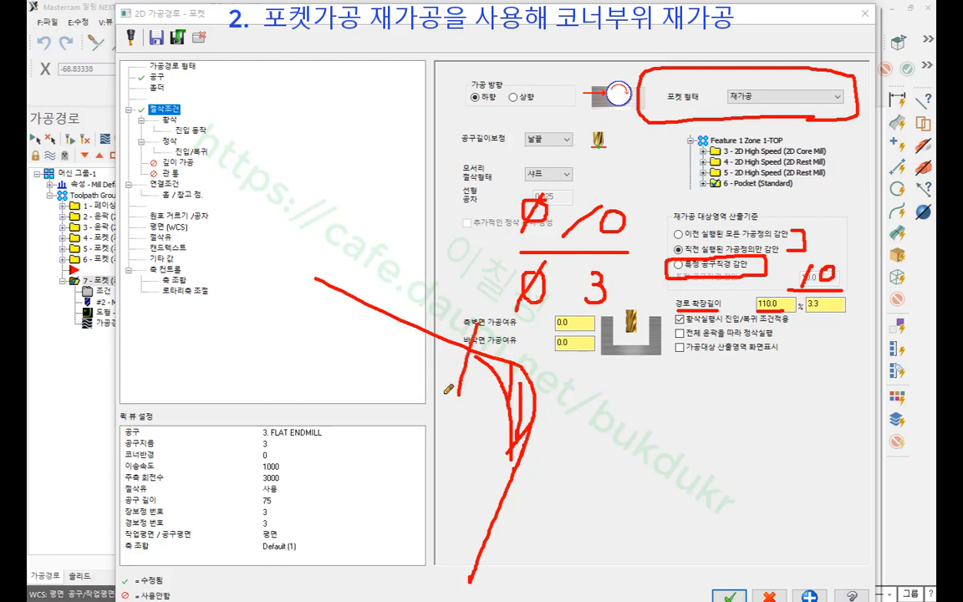
{"action": "left_click_drag", "start_coordinate": [471, 346], "coordinate": [459, 393]}
{"action": "left_click_drag", "start_coordinate": [491, 458], "coordinate": [539, 487]}
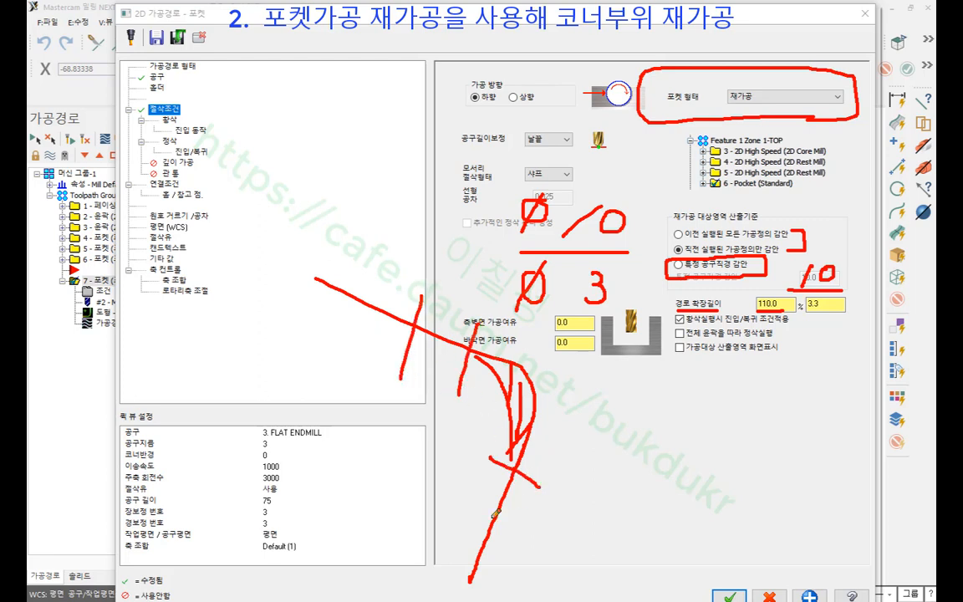
{"action": "left_click_drag", "start_coordinate": [468, 520], "coordinate": [520, 548]}
{"action": "mouse_move", "coordinate": [545, 499]}
{"action": "left_mouse_down"}
{"action": "mouse_move", "coordinate": [530, 547]}
{"action": "mouse_move", "coordinate": [545, 546]}
{"action": "left_mouse_up"}
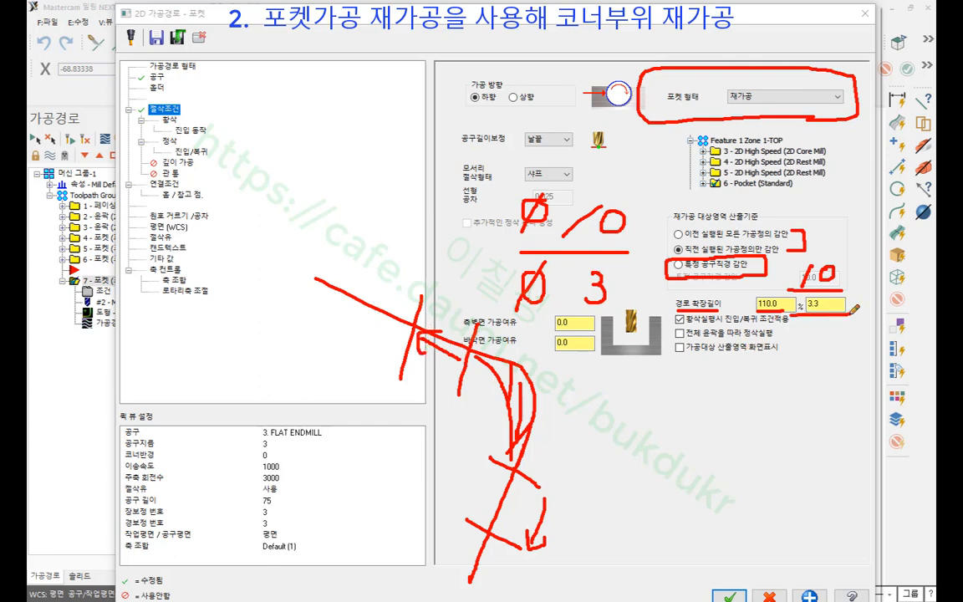
{"action": "left_click_drag", "start_coordinate": [805, 315], "coordinate": [851, 315]}
{"action": "right_click", "coordinate": [717, 330]}
{"action": "left_click", "coordinate": [747, 466]}
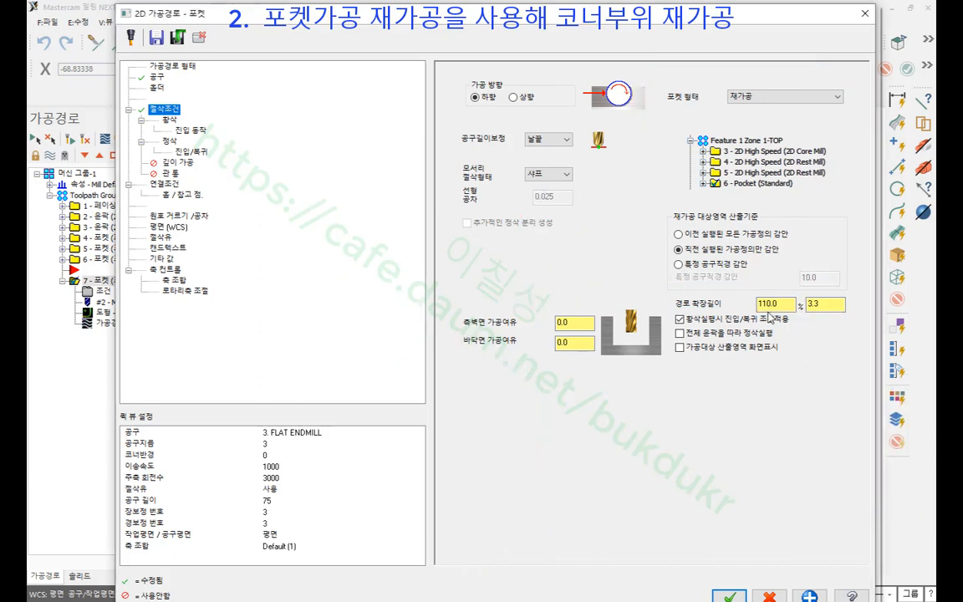
- Calculate the remachining area from a specific tool diameter (특정 공구직경 감안) of 10.0 mm
{"action": "left_click", "coordinate": [679, 264]}
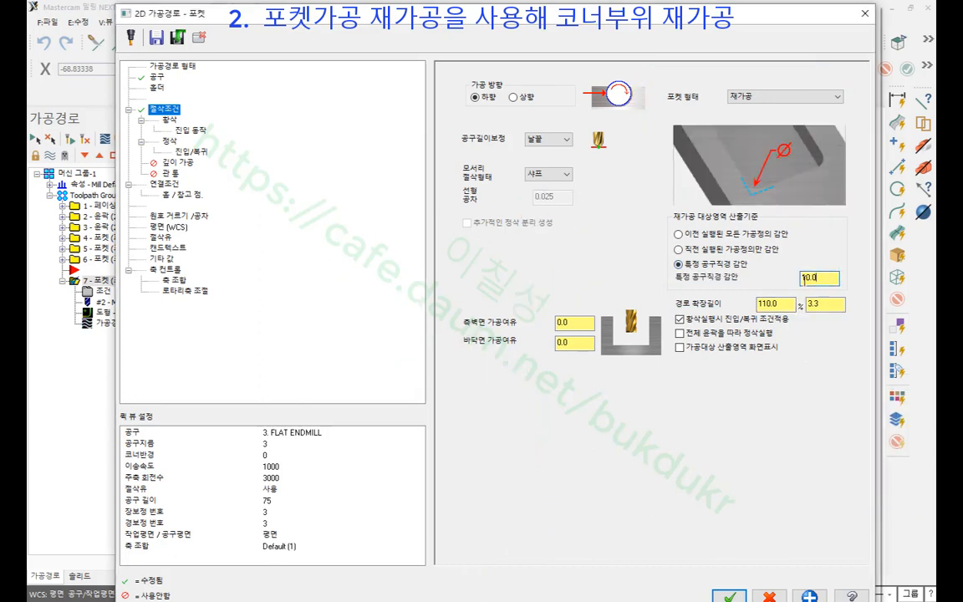
{"action": "left_click_drag", "start_coordinate": [824, 278], "coordinate": [784, 278]}
{"action": "left_click", "coordinate": [825, 305]}
- Review the roughing, entry motion, finishing, lead in/out and linking settings and accept the remachining pocket parameters
{"action": "left_click", "coordinate": [171, 121]}
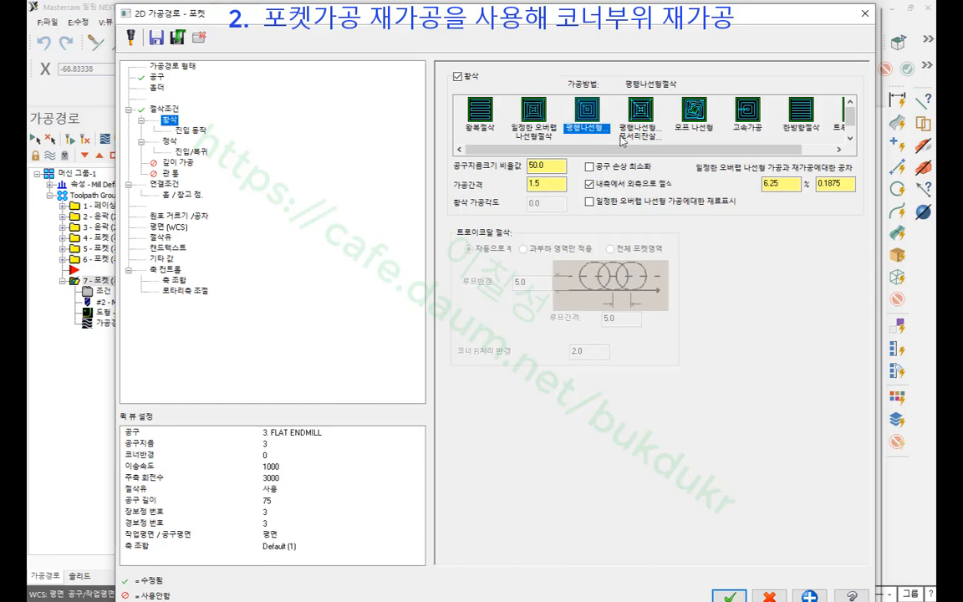
{"action": "left_click", "coordinate": [198, 131]}
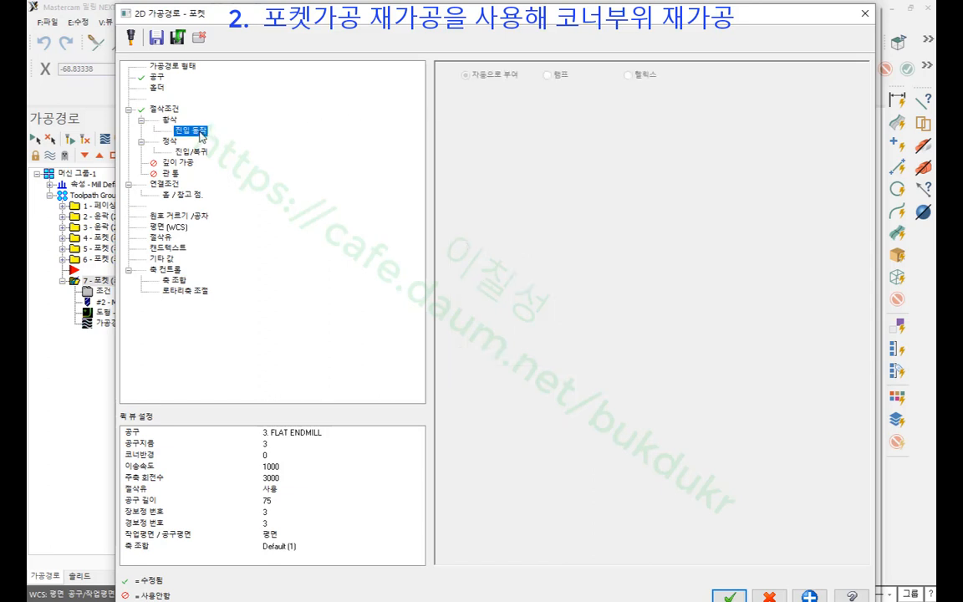
{"action": "left_click", "coordinate": [169, 142]}
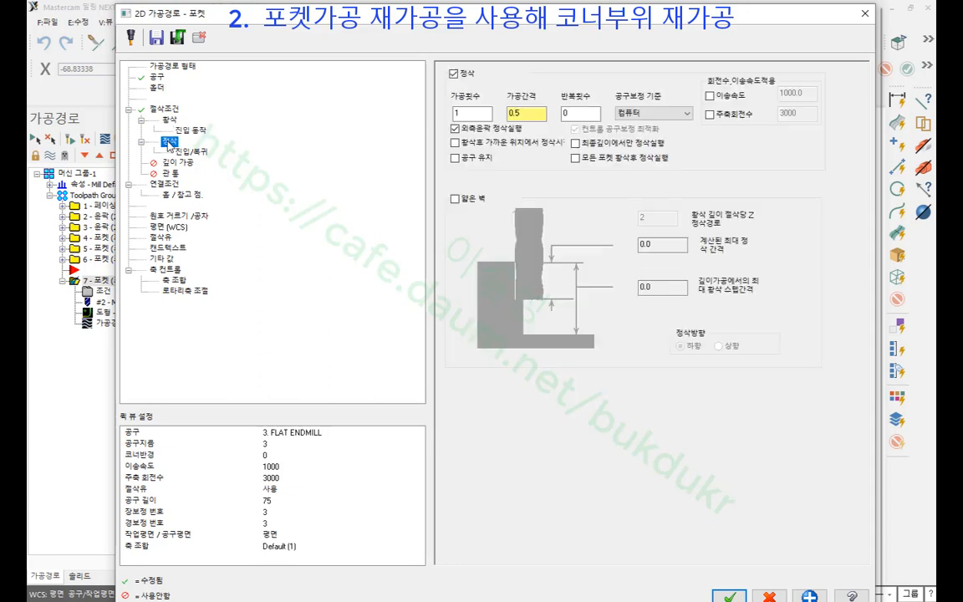
{"action": "left_click", "coordinate": [535, 113]}
{"action": "left_click", "coordinate": [190, 151]}
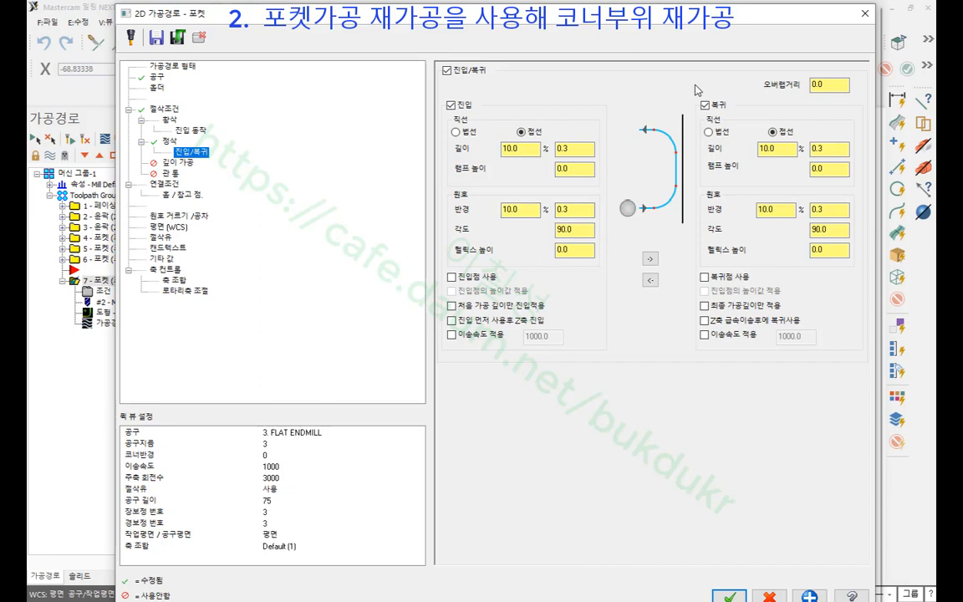
{"action": "left_click", "coordinate": [162, 184]}
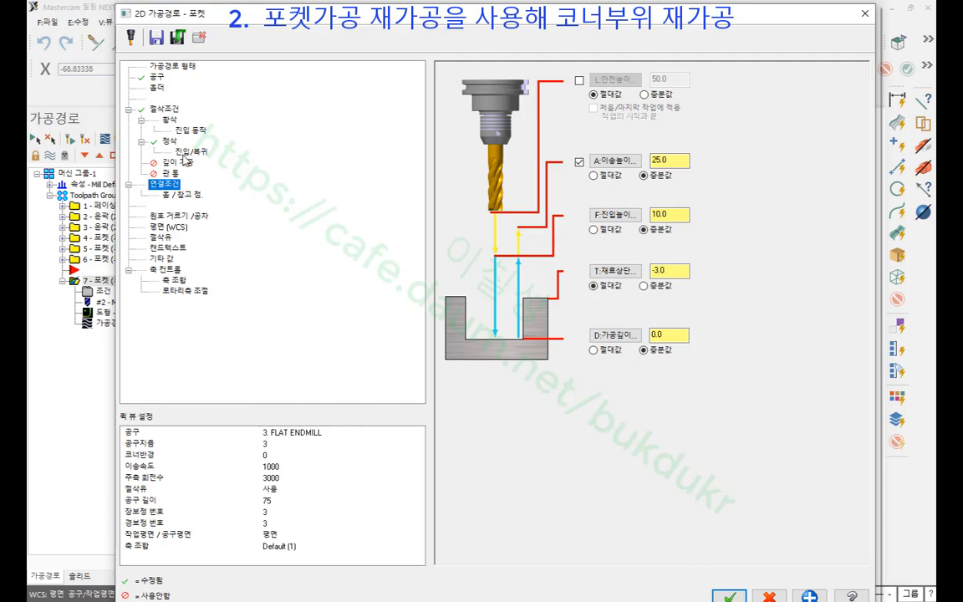
{"action": "left_click", "coordinate": [167, 109]}
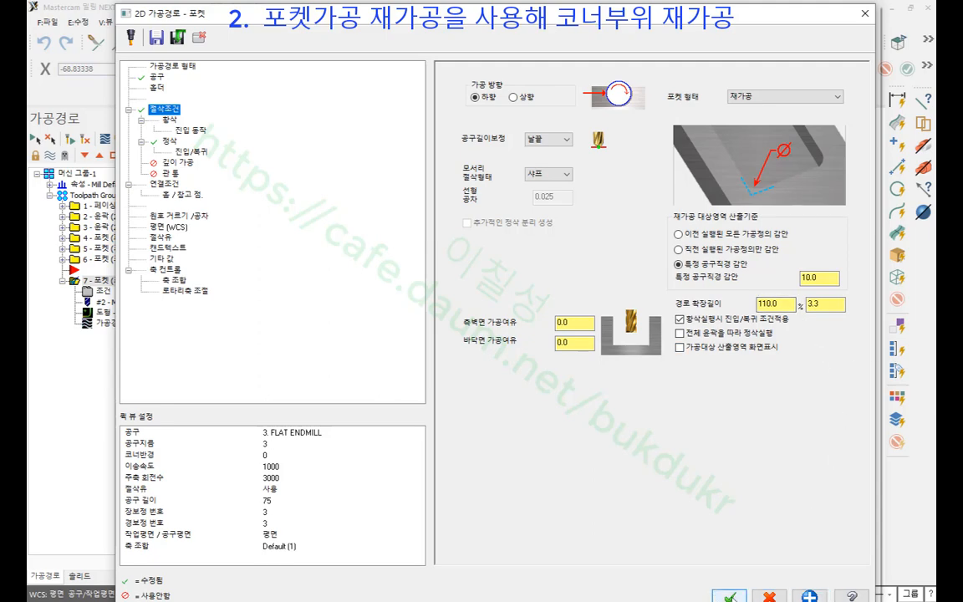
{"action": "left_click", "coordinate": [729, 595]}
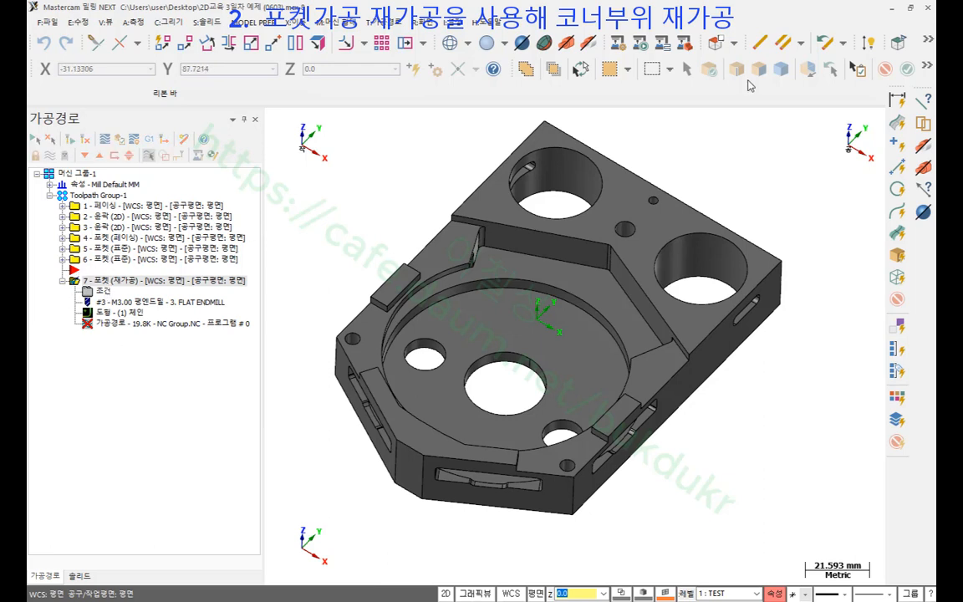
{"action": "mouse_move", "coordinate": [113, 326]}
{"action": "left_mouse_down"}
{"action": "mouse_move", "coordinate": [46, 251]}
{"action": "mouse_move", "coordinate": [201, 237]}
{"action": "mouse_move", "coordinate": [239, 280]}
{"action": "mouse_move", "coordinate": [155, 337]}
{"action": "left_mouse_up"}
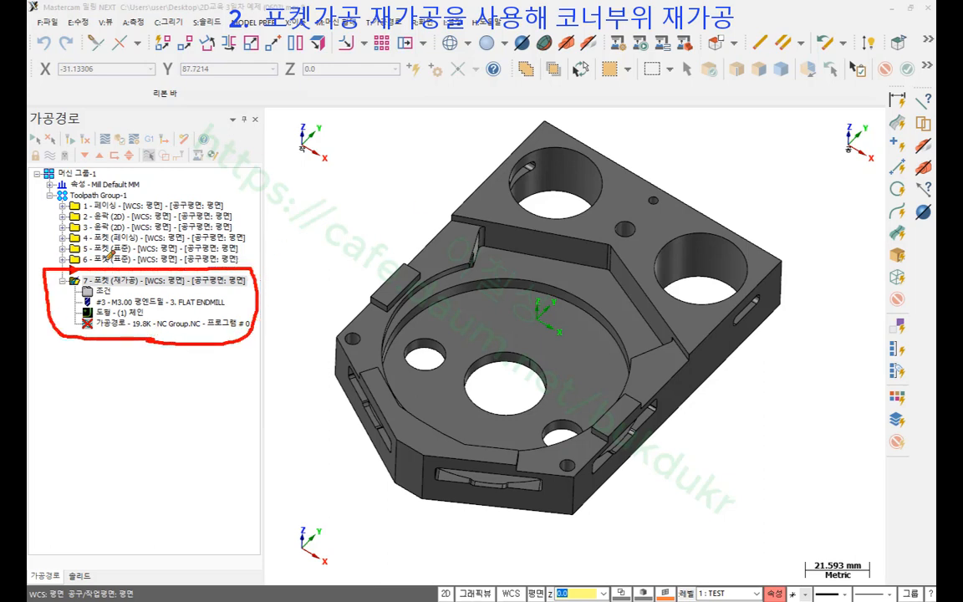
{"action": "left_click_drag", "start_coordinate": [52, 249], "coordinate": [320, 233]}
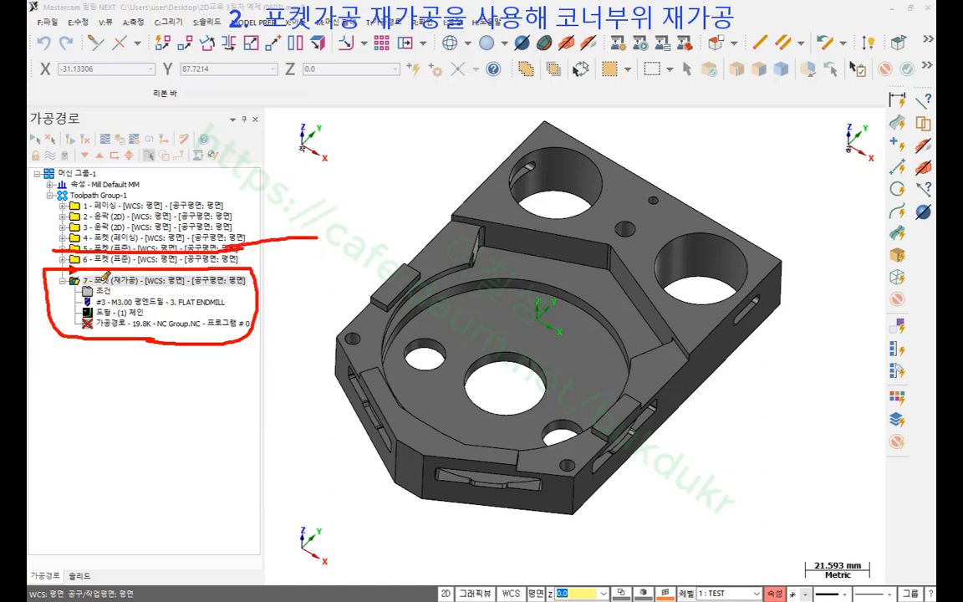
{"action": "mouse_move", "coordinate": [84, 285]}
{"action": "left_mouse_down"}
{"action": "mouse_move", "coordinate": [137, 284]}
{"action": "mouse_move", "coordinate": [163, 421]}
{"action": "left_mouse_up"}
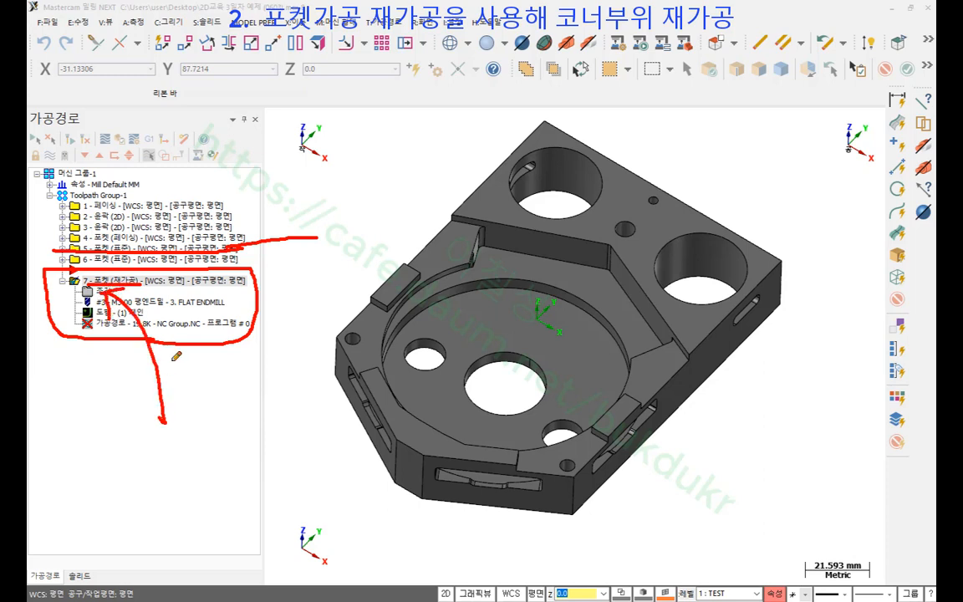
{"action": "left_click_drag", "start_coordinate": [231, 325], "coordinate": [303, 318]}
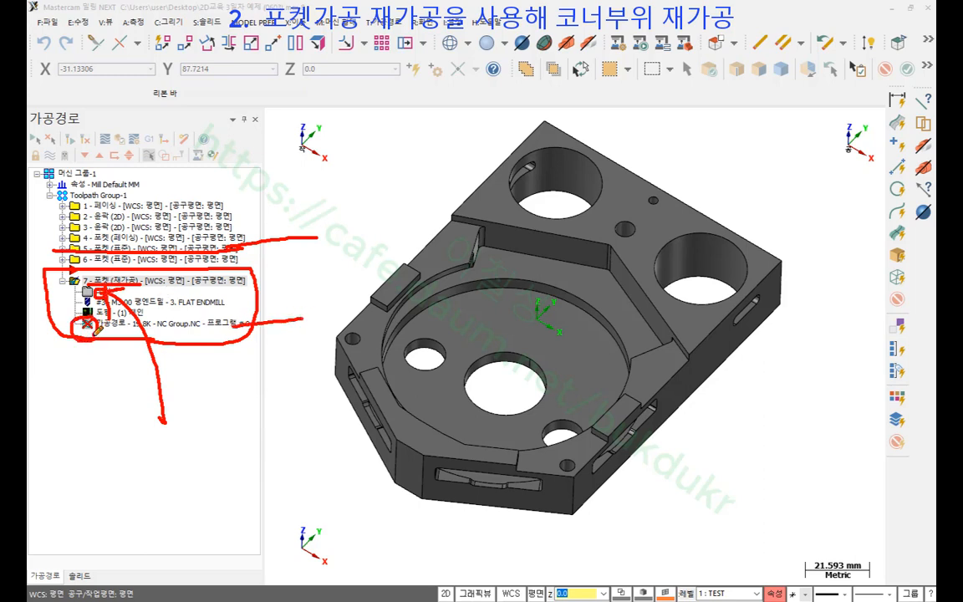
{"action": "mouse_move", "coordinate": [92, 318]}
{"action": "left_mouse_down"}
{"action": "mouse_move", "coordinate": [166, 182]}
{"action": "mouse_move", "coordinate": [113, 132]}
{"action": "mouse_move", "coordinate": [75, 125]}
{"action": "mouse_move", "coordinate": [70, 144]}
{"action": "mouse_move", "coordinate": [56, 127]}
{"action": "mouse_move", "coordinate": [76, 127]}
{"action": "mouse_move", "coordinate": [75, 142]}
{"action": "mouse_move", "coordinate": [75, 87]}
{"action": "mouse_move", "coordinate": [144, 82]}
{"action": "left_mouse_up"}
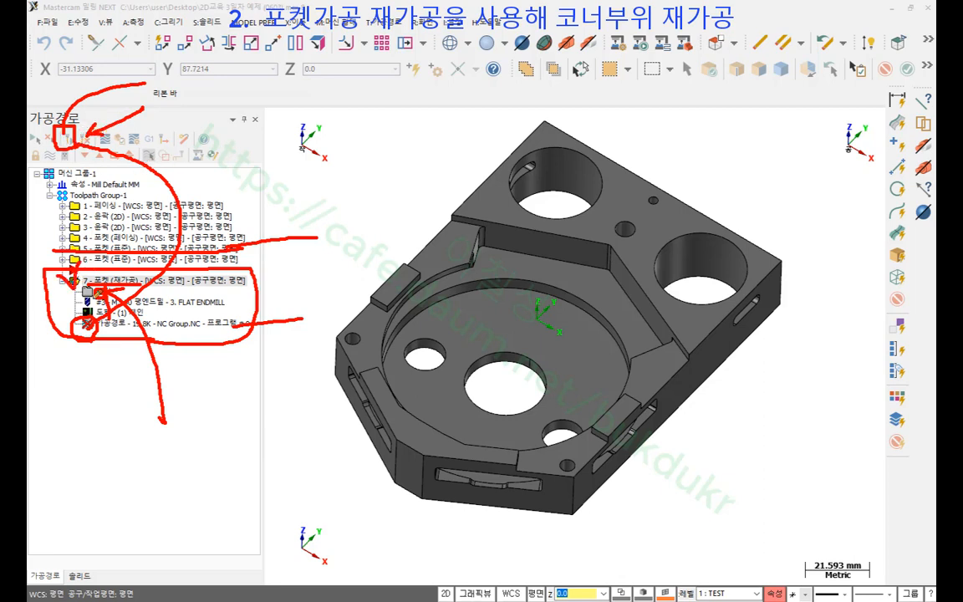
{"action": "mouse_move", "coordinate": [97, 294]}
{"action": "left_mouse_down"}
{"action": "mouse_move", "coordinate": [54, 270]}
{"action": "mouse_move", "coordinate": [76, 276]}
{"action": "mouse_move", "coordinate": [72, 295]}
{"action": "left_mouse_up"}
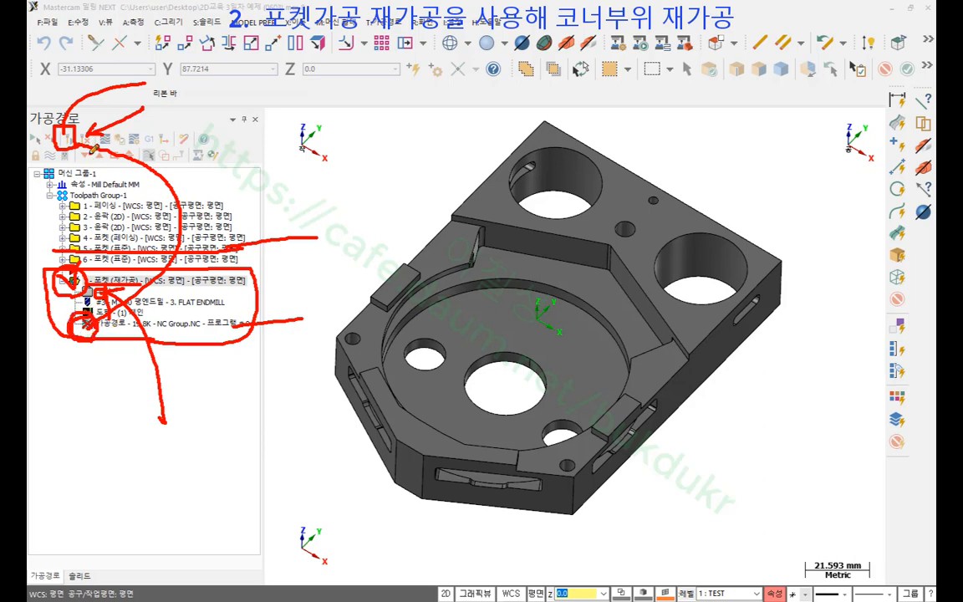
{"action": "right_click", "coordinate": [244, 146]}
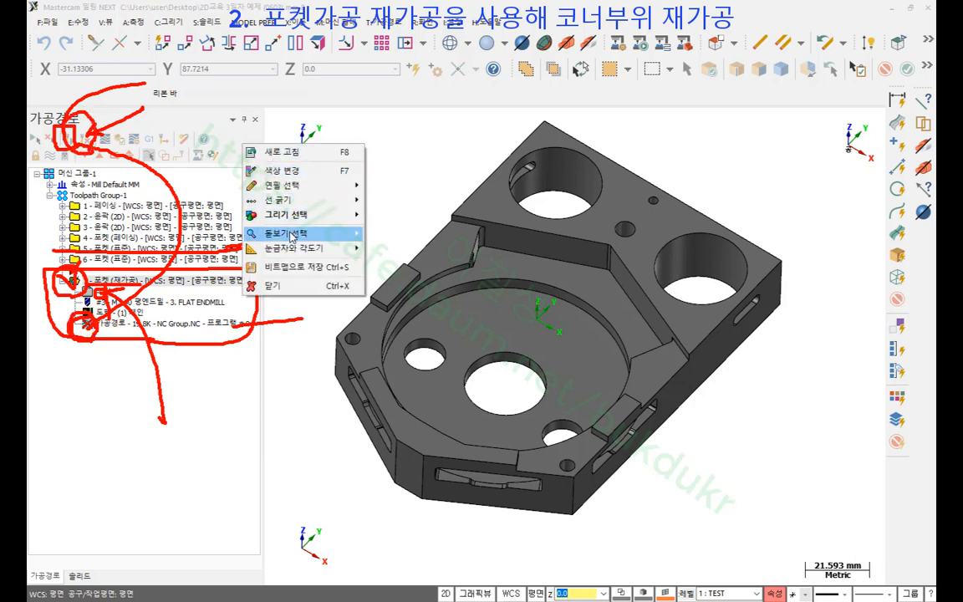
{"action": "mouse_move", "coordinate": [276, 233]}
{"action": "left_click", "coordinate": [366, 245]}
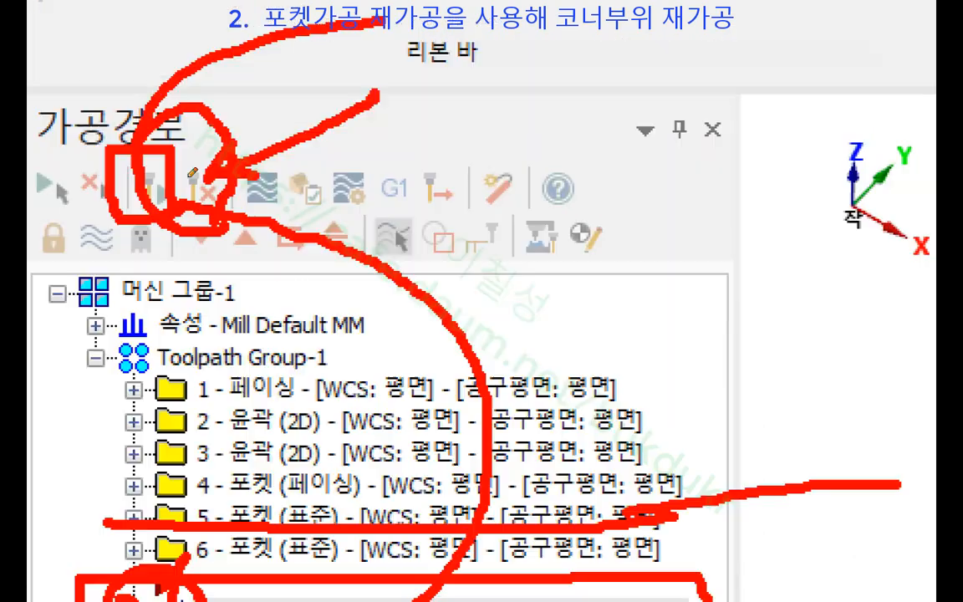
{"action": "left_click", "coordinate": [176, 172]}
{"action": "mouse_move", "coordinate": [188, 155]}
{"action": "left_mouse_down"}
{"action": "mouse_move", "coordinate": [230, 155]}
{"action": "mouse_move", "coordinate": [213, 205]}
{"action": "mouse_move", "coordinate": [193, 184]}
{"action": "mouse_move", "coordinate": [220, 146]}
{"action": "left_mouse_up"}
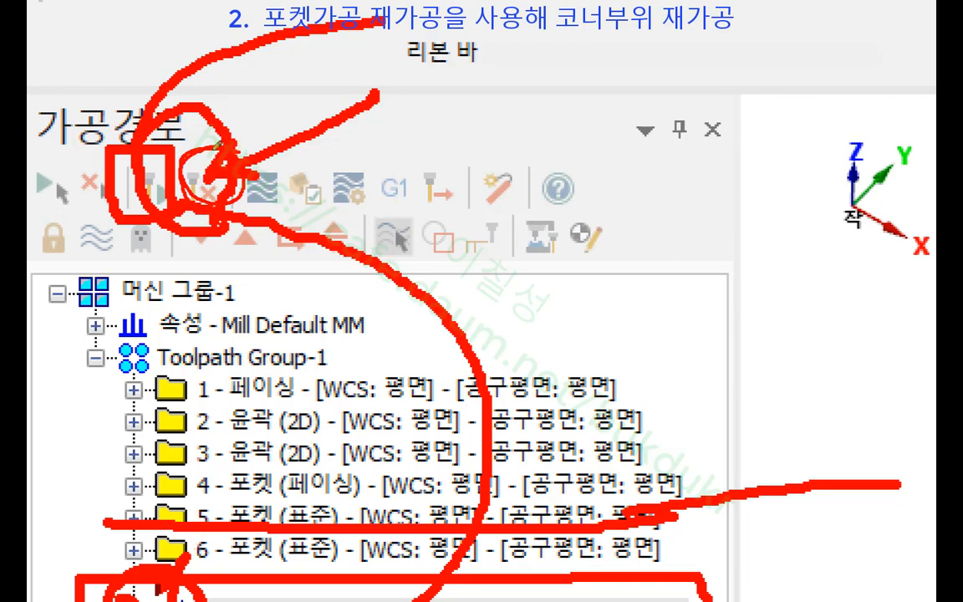
- Regenerate the invalidated toolpath of remachining pocket operation 7
{"action": "right_click", "coordinate": [492, 138]}
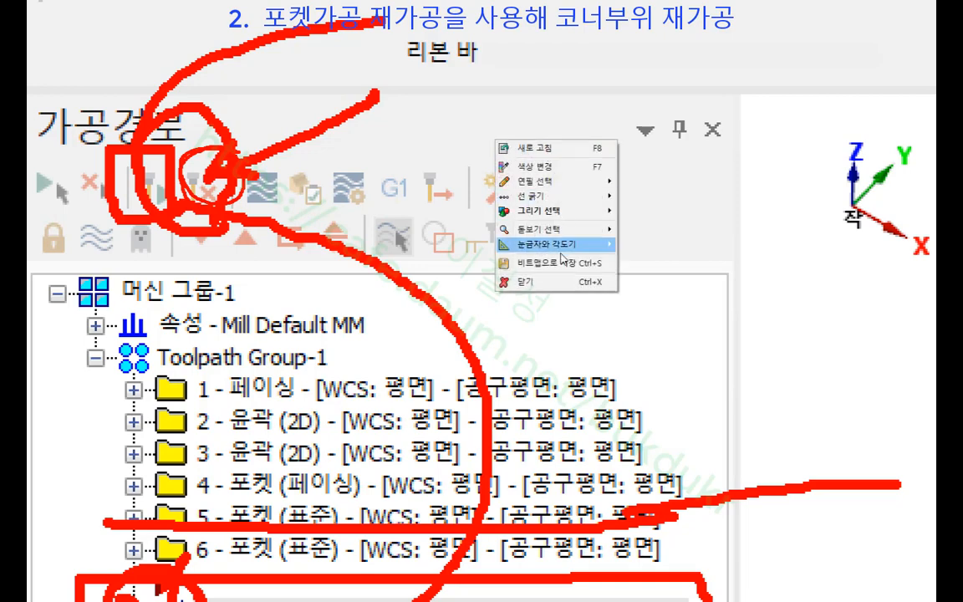
{"action": "left_click", "coordinate": [556, 282]}
{"action": "scroll", "coordinate": [282, 170], "scroll_direction": "down", "scroll_amount": 1}
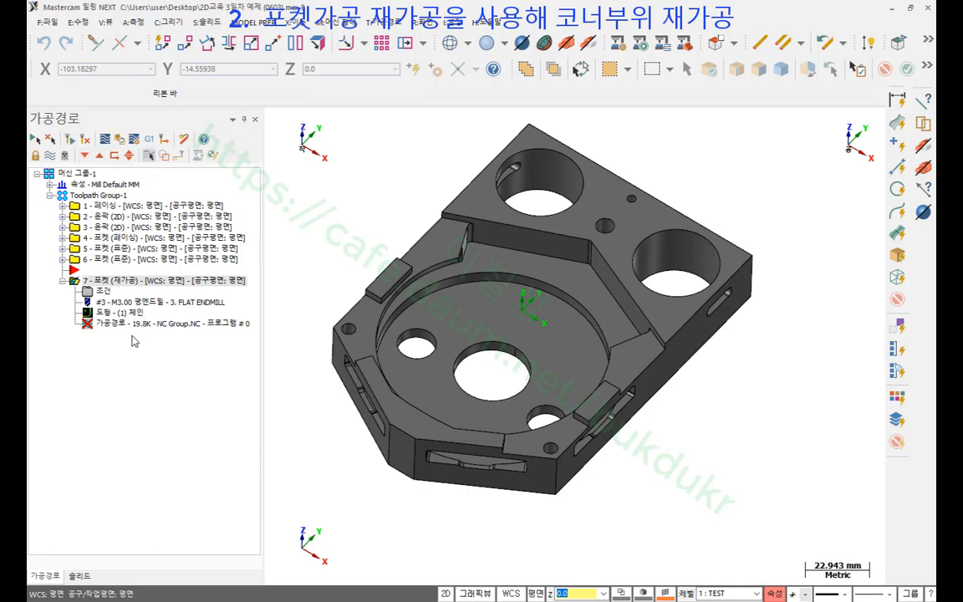
{"action": "left_click", "coordinate": [118, 206]}
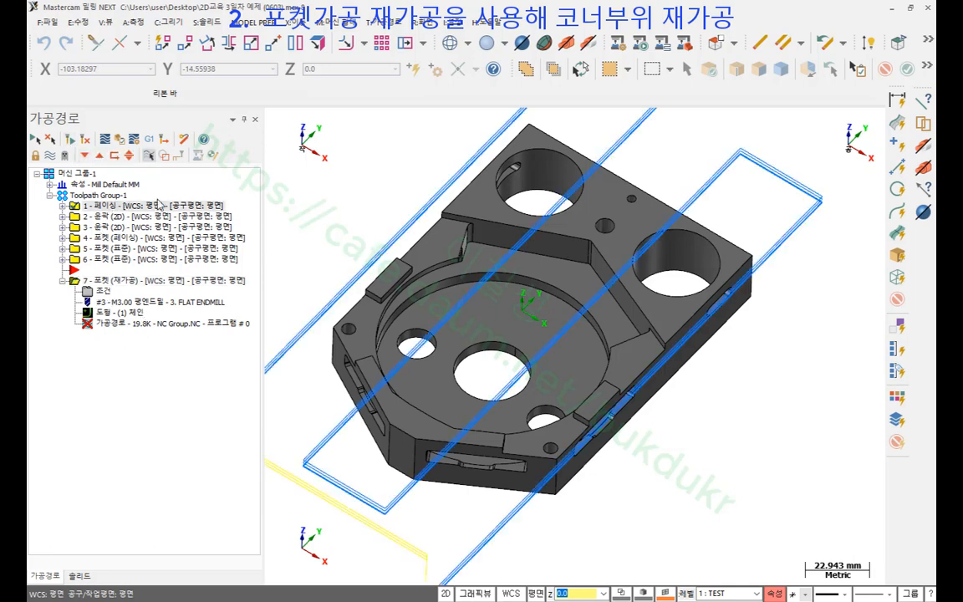
{"action": "left_click", "coordinate": [85, 139]}
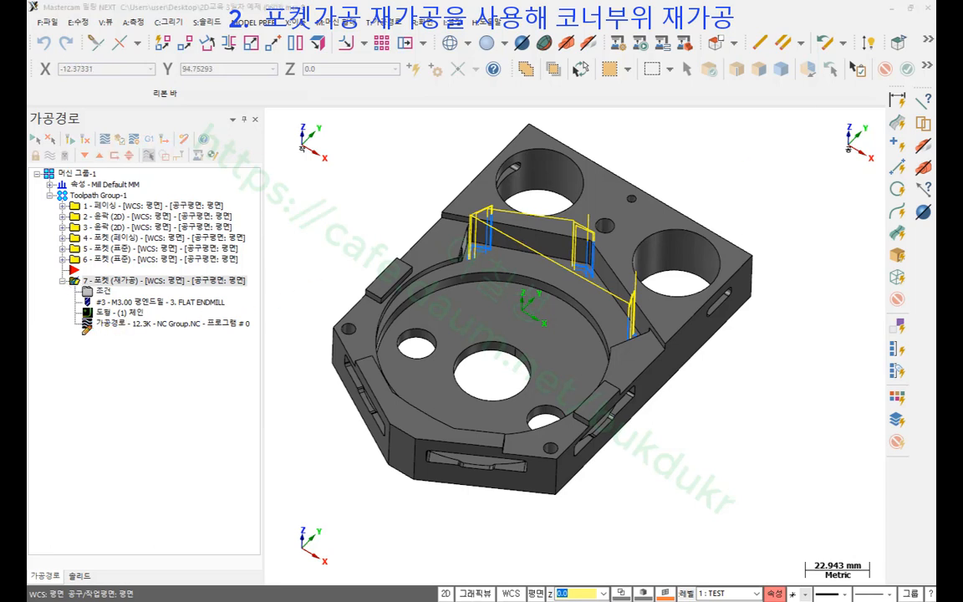
{"action": "mouse_move", "coordinate": [80, 334]}
{"action": "left_mouse_down"}
{"action": "mouse_move", "coordinate": [270, 322]}
{"action": "mouse_move", "coordinate": [167, 312]}
{"action": "mouse_move", "coordinate": [68, 318]}
{"action": "mouse_move", "coordinate": [87, 330]}
{"action": "mouse_move", "coordinate": [72, 266]}
{"action": "mouse_move", "coordinate": [447, 249]}
{"action": "mouse_move", "coordinate": [443, 205]}
{"action": "mouse_move", "coordinate": [509, 273]}
{"action": "left_mouse_up"}
{"action": "mouse_move", "coordinate": [576, 298]}
{"action": "left_mouse_down"}
{"action": "mouse_move", "coordinate": [588, 194]}
{"action": "mouse_move", "coordinate": [586, 300]}
{"action": "left_mouse_up"}
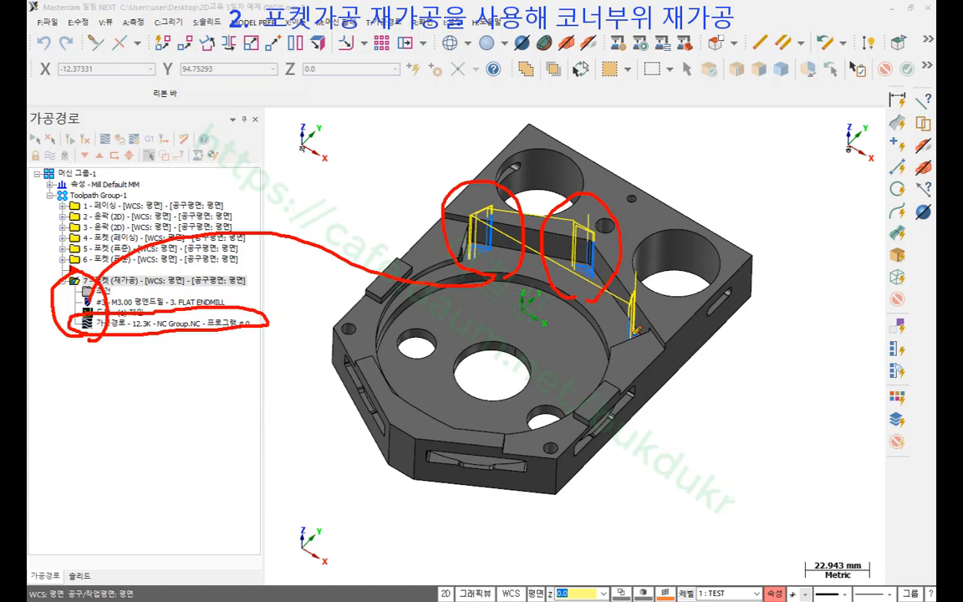
{"action": "mouse_move", "coordinate": [633, 370]}
{"action": "left_mouse_down"}
{"action": "mouse_move", "coordinate": [631, 294]}
{"action": "mouse_move", "coordinate": [643, 391]}
{"action": "left_mouse_up"}
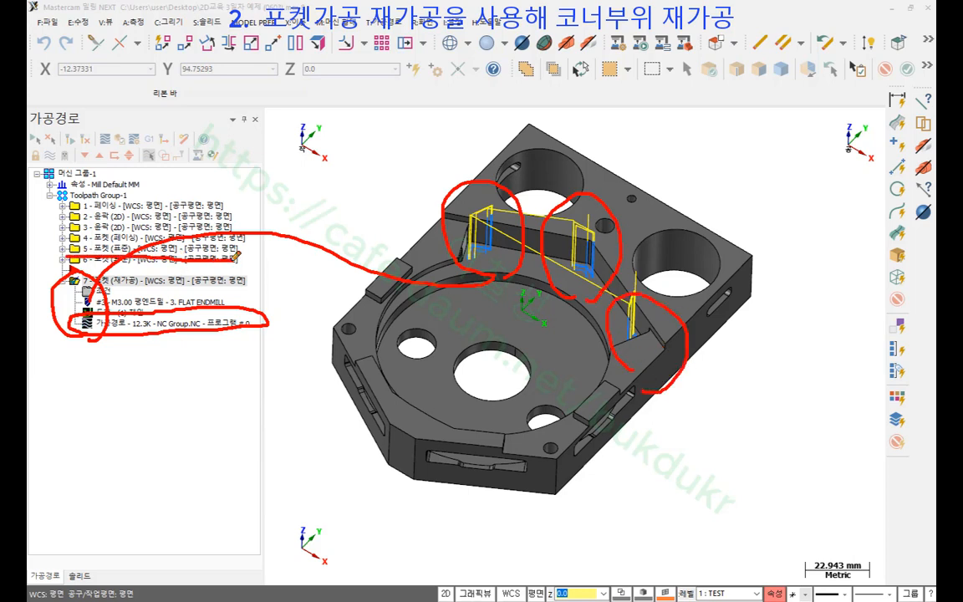
{"action": "left_click_drag", "start_coordinate": [590, 273], "coordinate": [587, 241]}
{"action": "left_click_drag", "start_coordinate": [651, 349], "coordinate": [665, 339]}
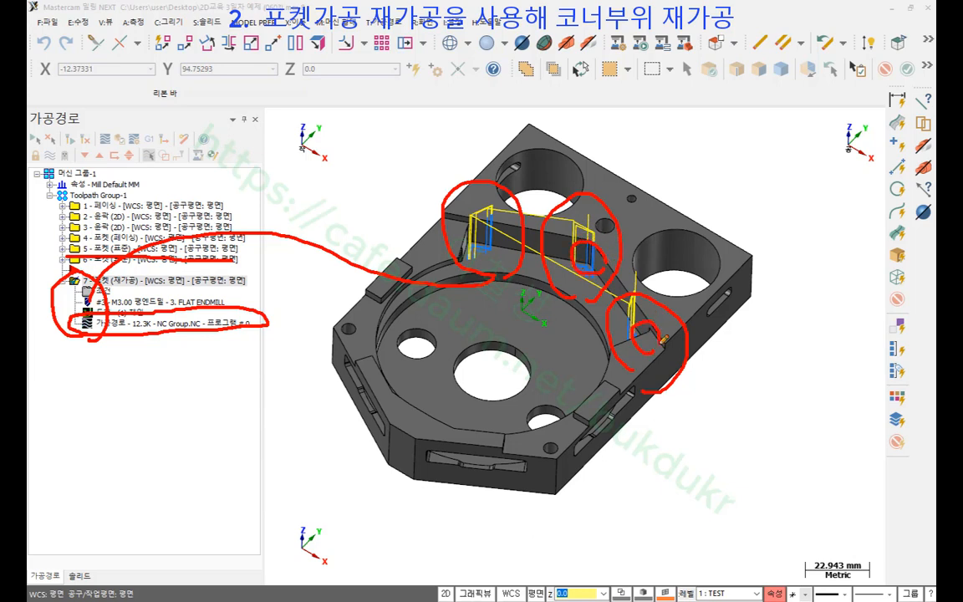
{"action": "left_click_drag", "start_coordinate": [473, 209], "coordinate": [482, 213]}
{"action": "mouse_move", "coordinate": [176, 310]}
{"action": "left_mouse_down"}
{"action": "mouse_move", "coordinate": [166, 293]}
{"action": "mouse_move", "coordinate": [234, 292]}
{"action": "mouse_move", "coordinate": [236, 310]}
{"action": "mouse_move", "coordinate": [175, 309]}
{"action": "left_mouse_up"}
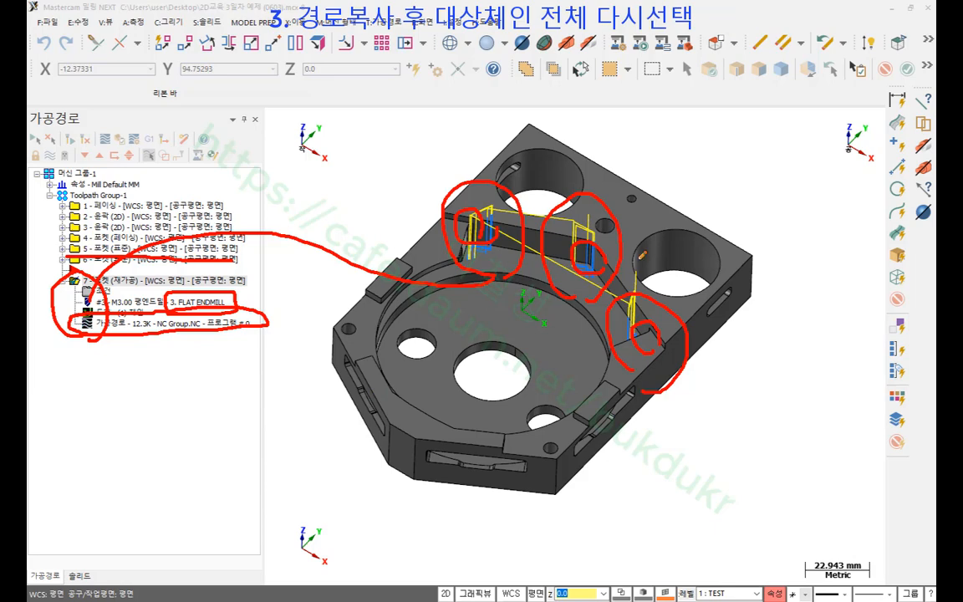
{"action": "right_click", "coordinate": [774, 163]}
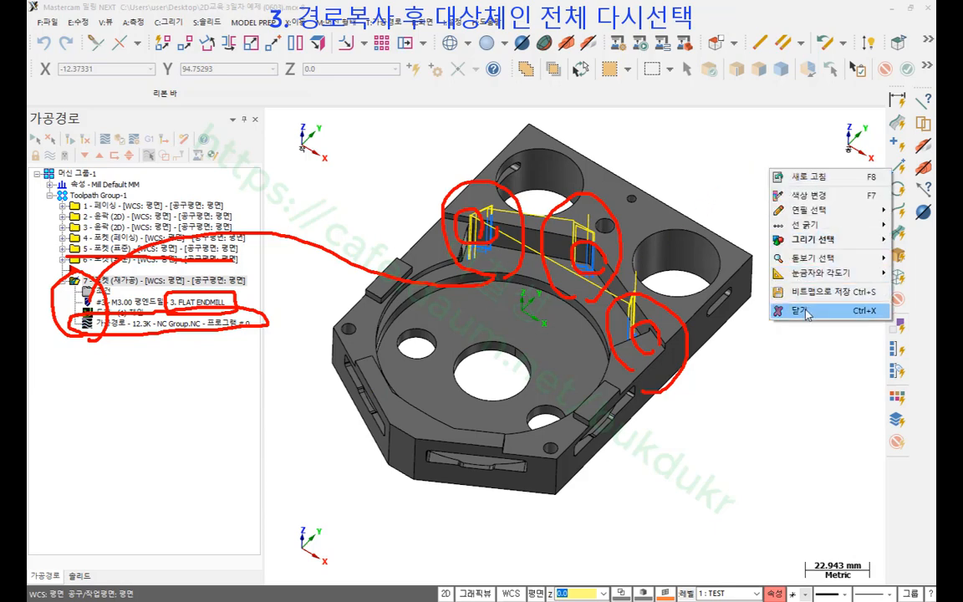
{"action": "left_click", "coordinate": [799, 306]}
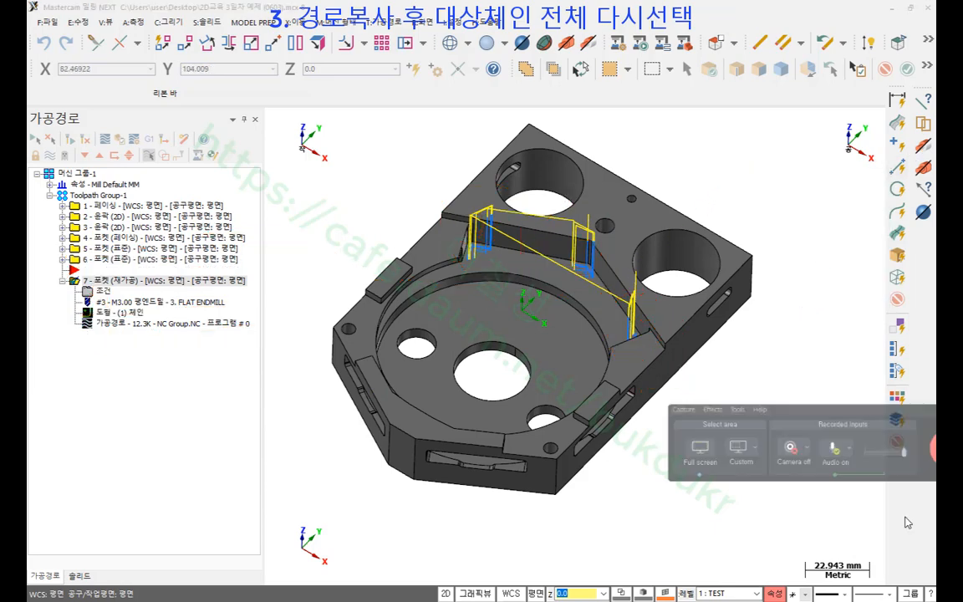
- Examine the corner remachining toolpath and compare it with the toolpaths of the preceding facing, contour and pocket operations one by one
{"action": "scroll", "coordinate": [631, 283], "scroll_direction": "up", "scroll_amount": 1}
{"action": "scroll", "coordinate": [632, 283], "scroll_direction": "up", "scroll_amount": 2}
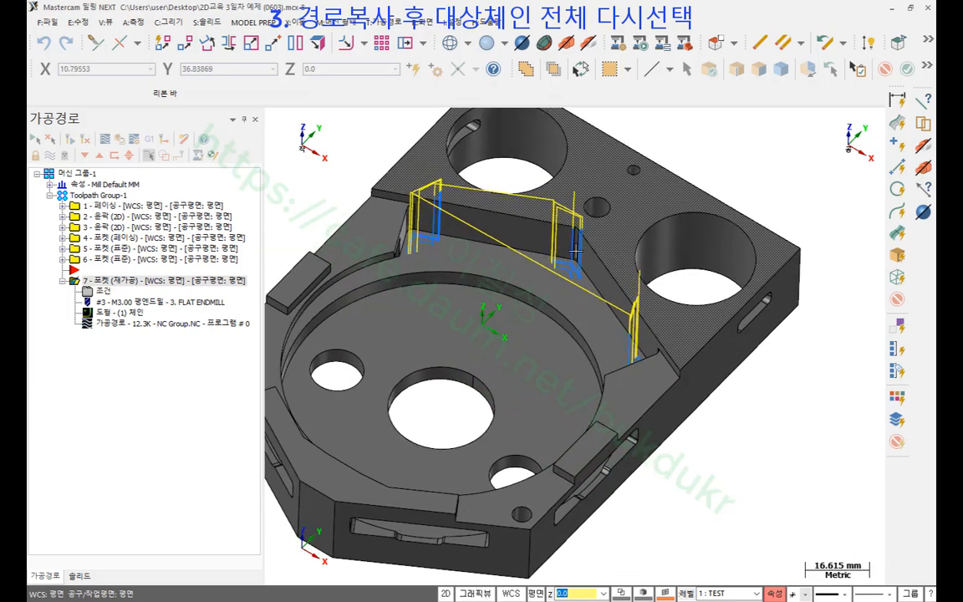
{"action": "scroll", "coordinate": [544, 219], "scroll_direction": "down", "scroll_amount": 1}
{"action": "scroll", "coordinate": [493, 216], "scroll_direction": "up", "scroll_amount": 3}
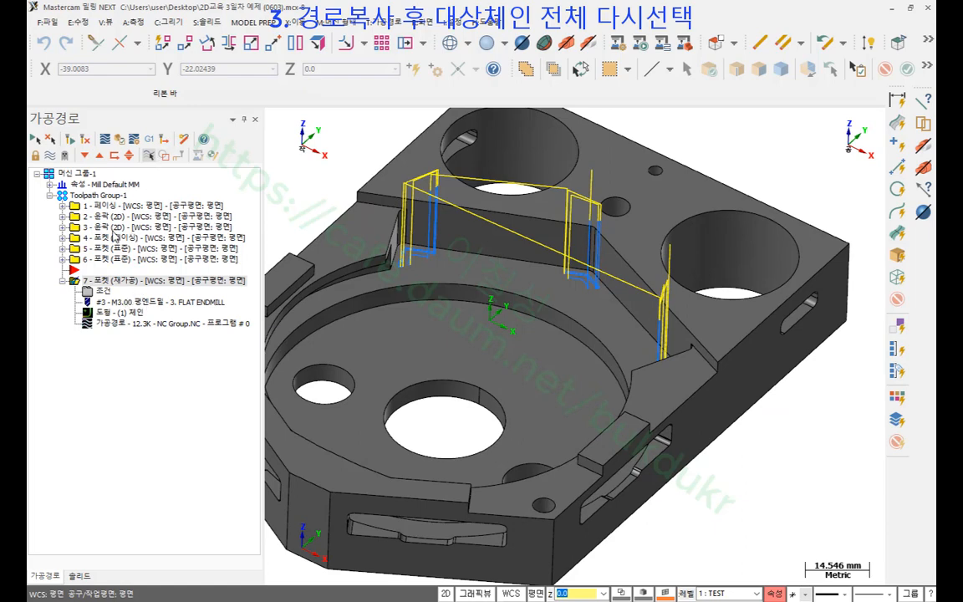
{"action": "left_click", "coordinate": [113, 227]}
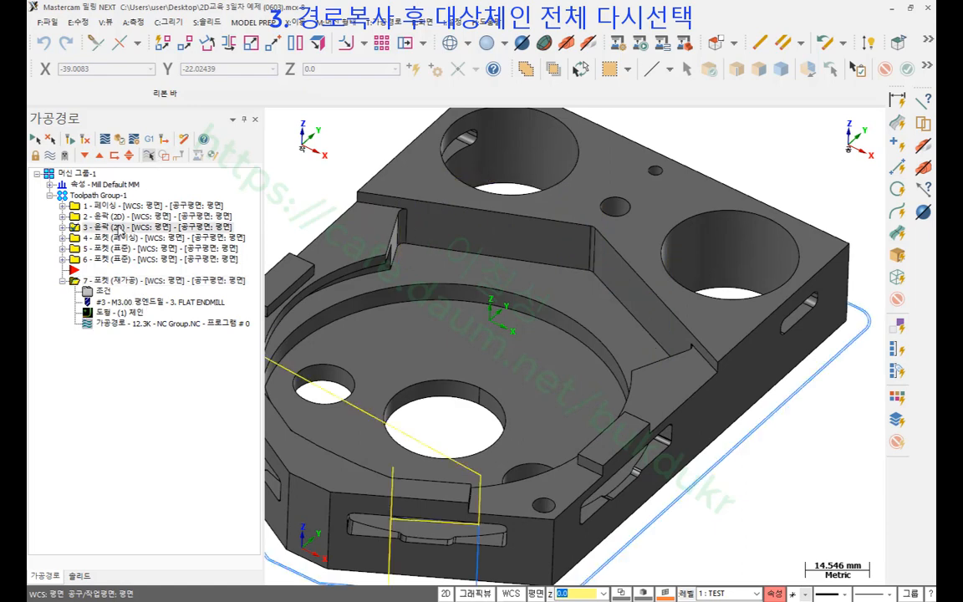
{"action": "scroll", "coordinate": [659, 290], "scroll_direction": "down", "scroll_amount": 3}
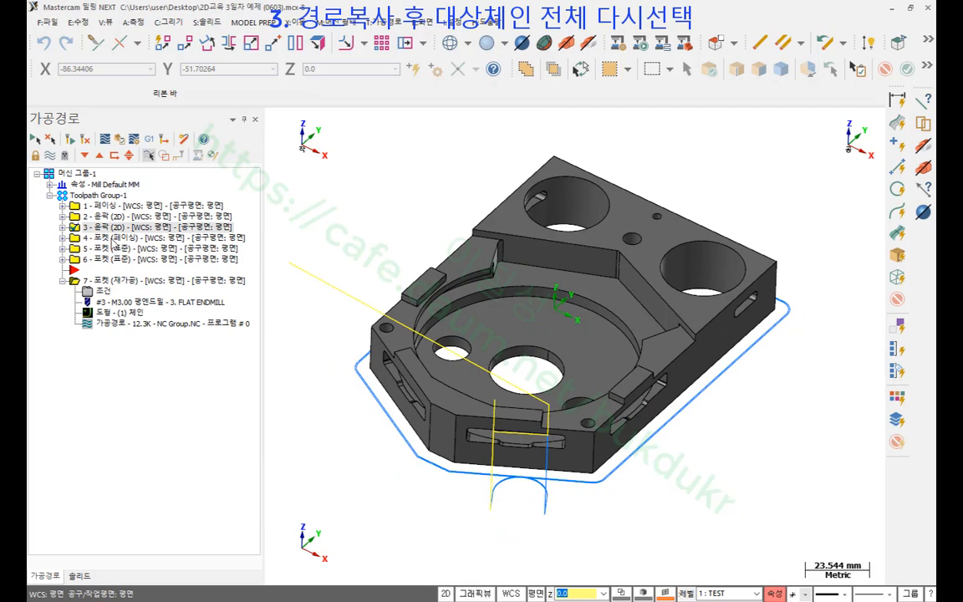
{"action": "left_click", "coordinate": [113, 238]}
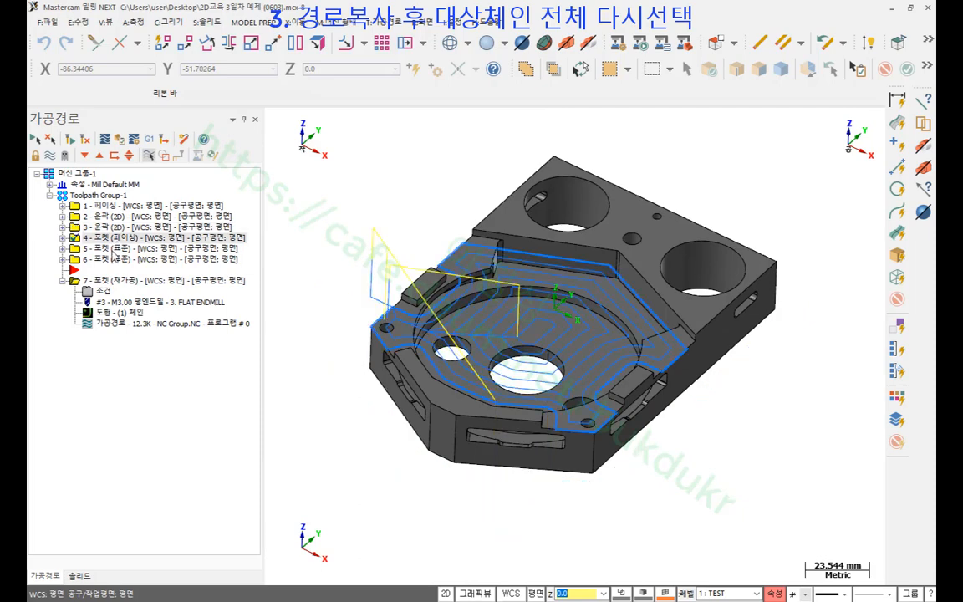
{"action": "left_click", "coordinate": [113, 248]}
{"action": "scroll", "coordinate": [501, 345], "scroll_direction": "up", "scroll_amount": 2}
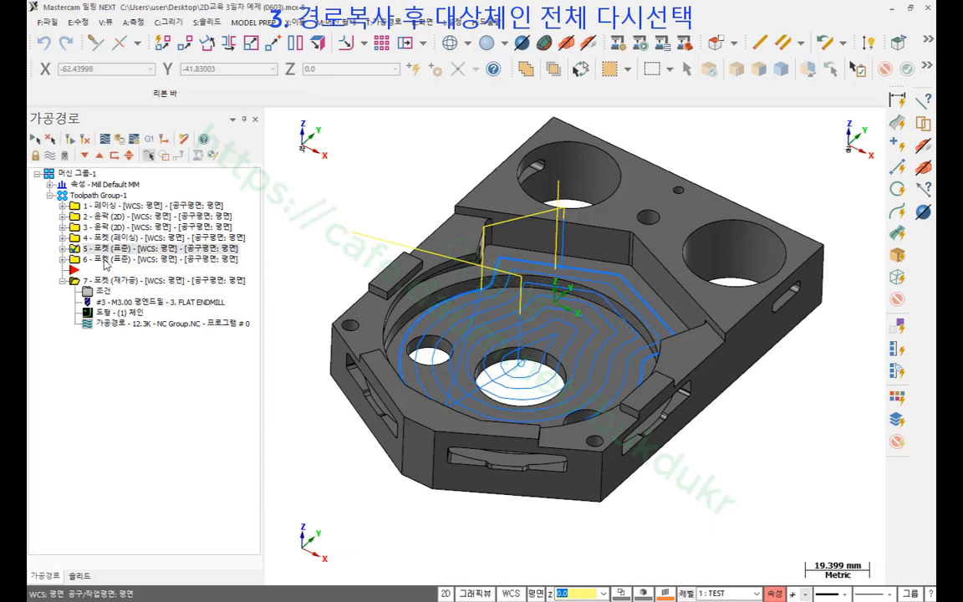
{"action": "left_click", "coordinate": [107, 259]}
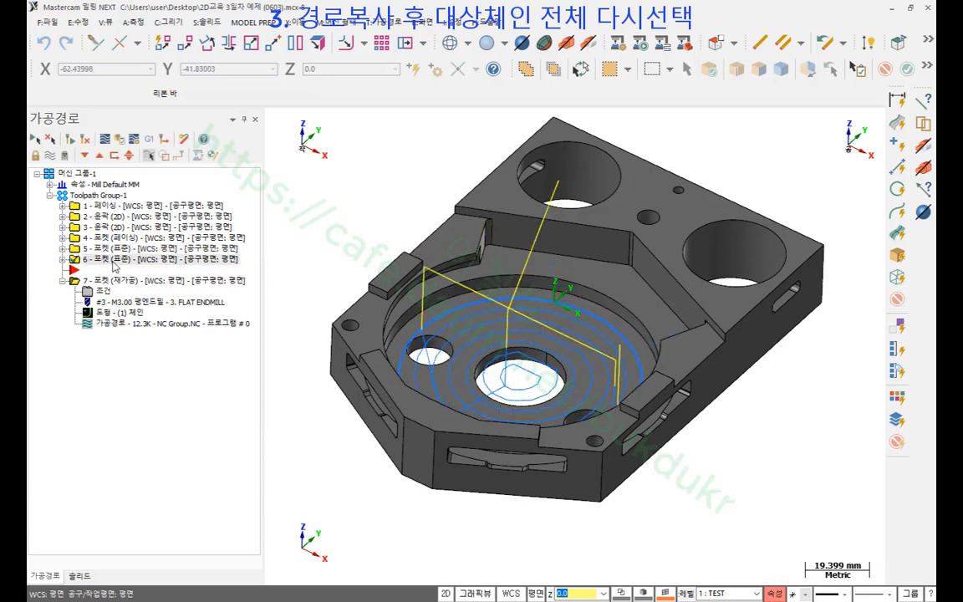
{"action": "left_click", "coordinate": [113, 280]}
{"action": "left_click", "coordinate": [104, 237]}
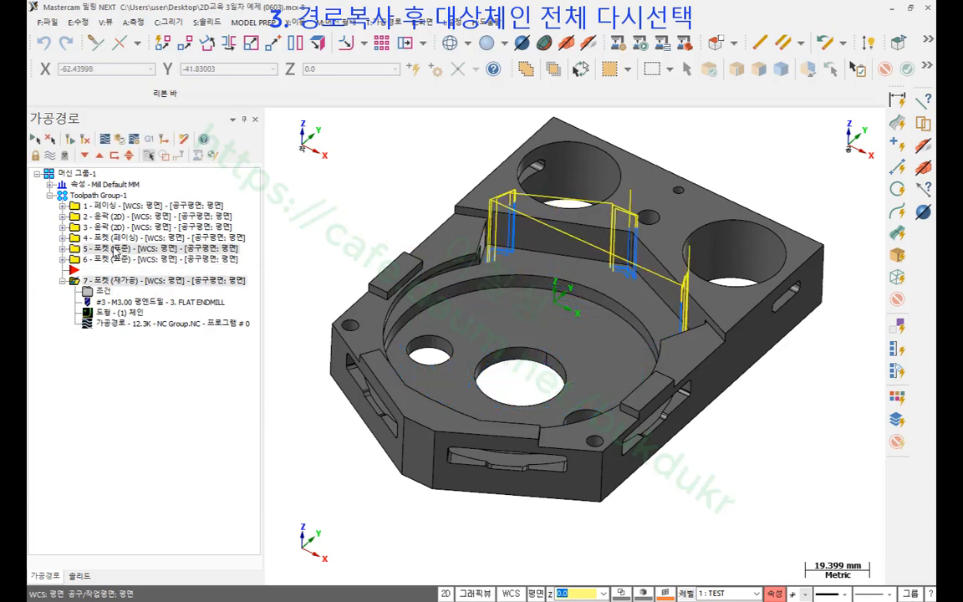
{"action": "left_click", "coordinate": [100, 227]}
{"action": "left_click", "coordinate": [101, 208]}
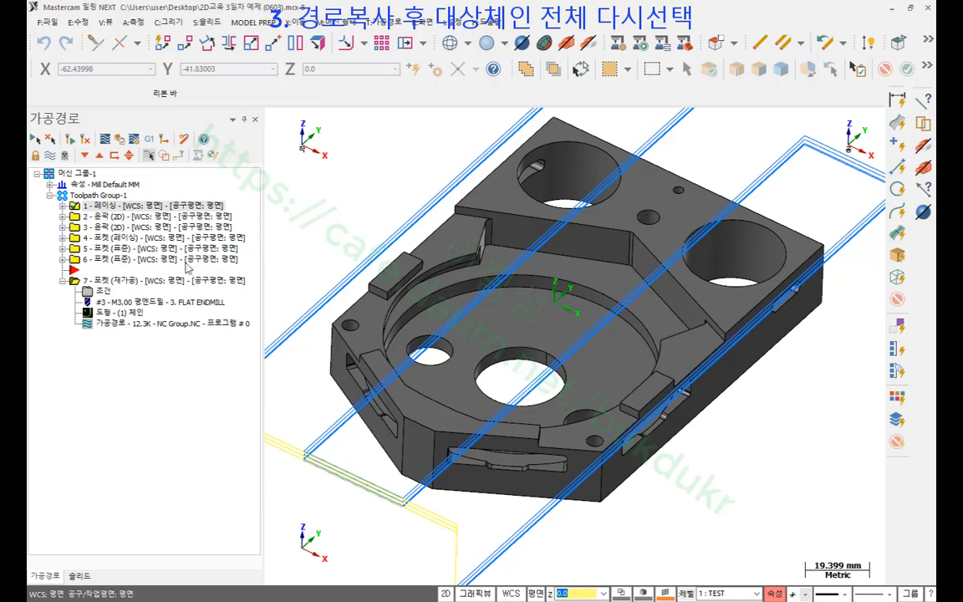
- Move the insertion point below remachining pocket operation 7 and collapse that operation's details
{"action": "scroll", "coordinate": [545, 325], "scroll_direction": "down", "scroll_amount": 1}
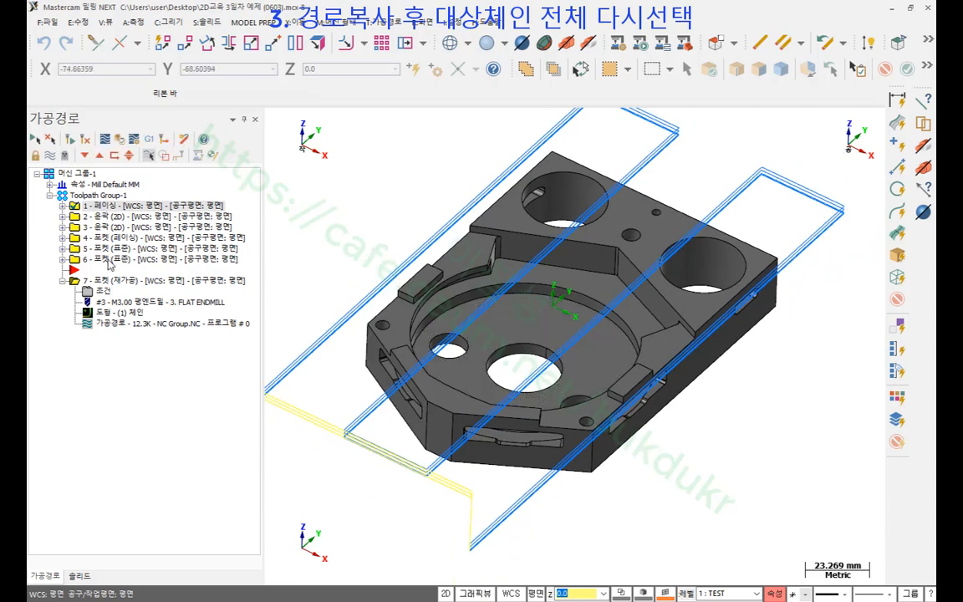
{"action": "left_click", "coordinate": [83, 155]}
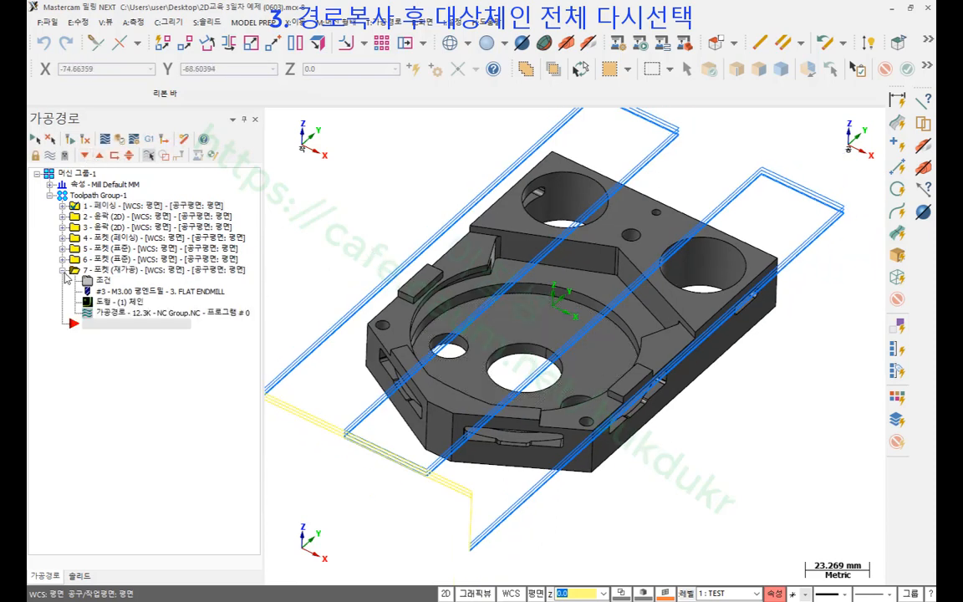
{"action": "left_click", "coordinate": [62, 270]}
- Select all operations in Toolpath Group-1 and run their machining verification in the simulator
{"action": "left_click", "coordinate": [98, 196]}
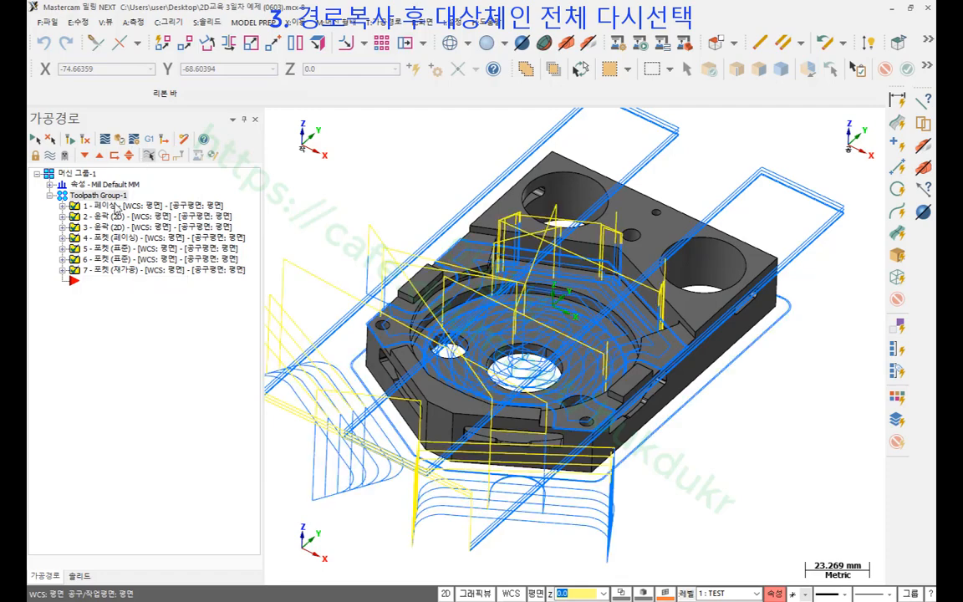
{"action": "left_click", "coordinate": [119, 139]}
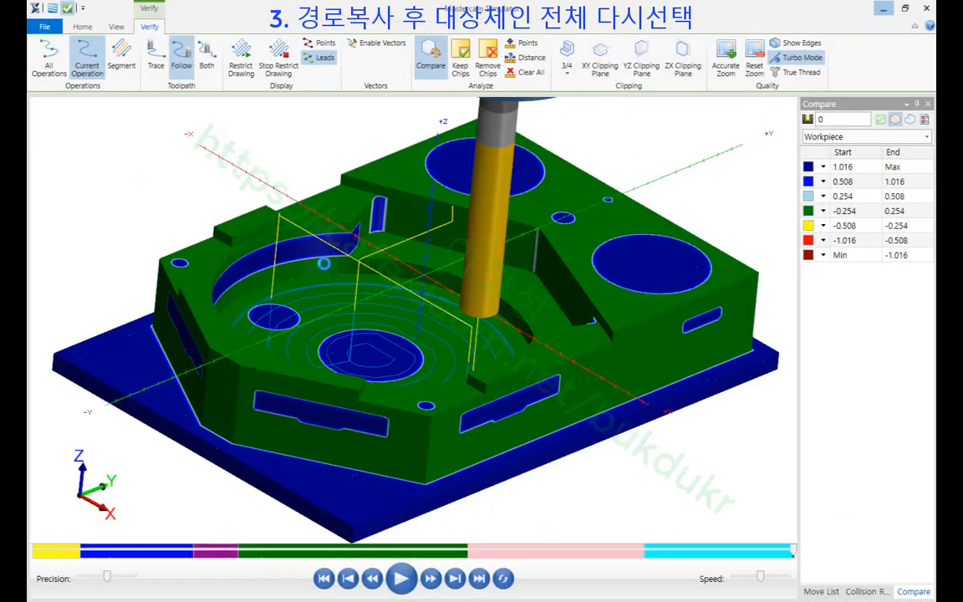
{"action": "left_click", "coordinate": [402, 579]}
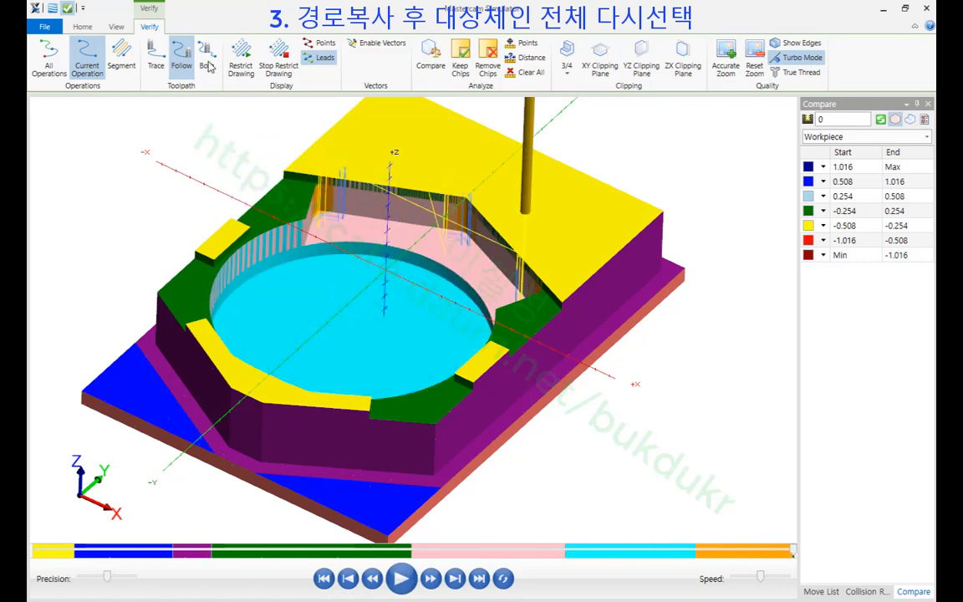
- Compare the simulated stock with the part model and inspect the remachined pocket corners
{"action": "left_click", "coordinate": [433, 51]}
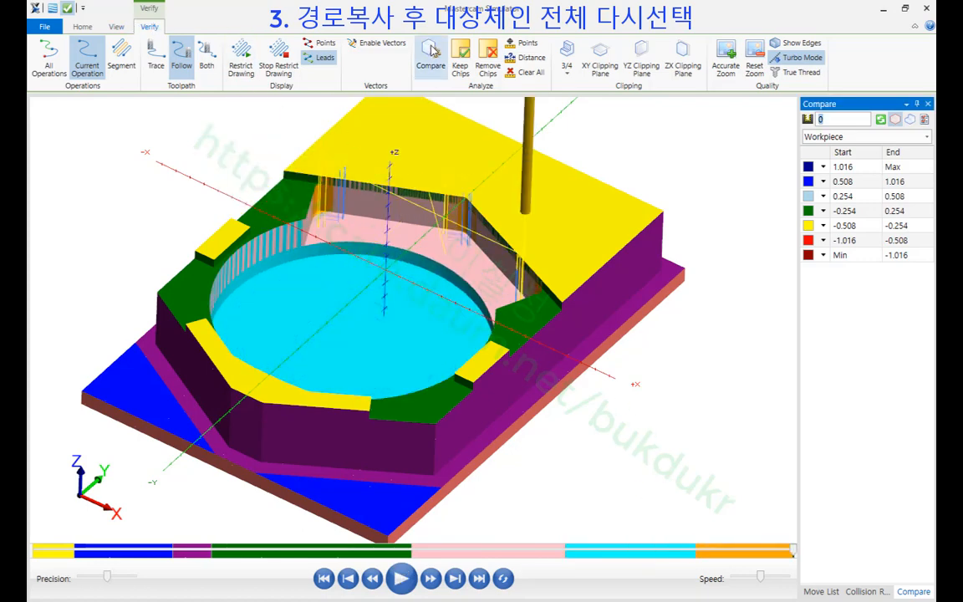
{"action": "left_click", "coordinate": [882, 120]}
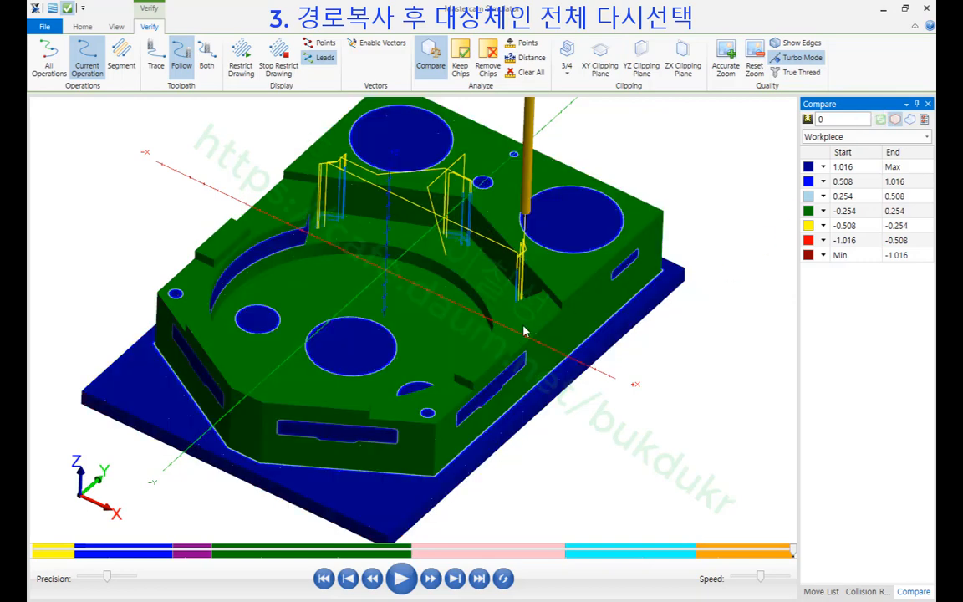
{"action": "scroll", "coordinate": [328, 338], "scroll_direction": "up", "scroll_amount": 5}
{"action": "scroll", "coordinate": [391, 314], "scroll_direction": "down", "scroll_amount": 5}
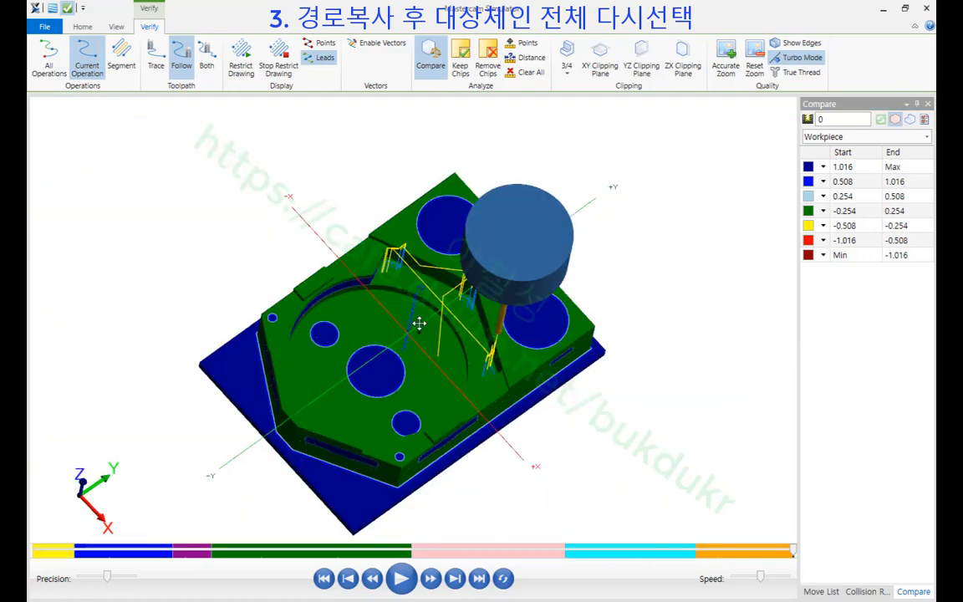
{"action": "mouse_move", "coordinate": [419, 322]}
{"action": "middle_mouse_down"}
{"action": "mouse_move", "coordinate": [417, 303]}
{"action": "mouse_move", "coordinate": [411, 309]}
{"action": "middle_mouse_up"}
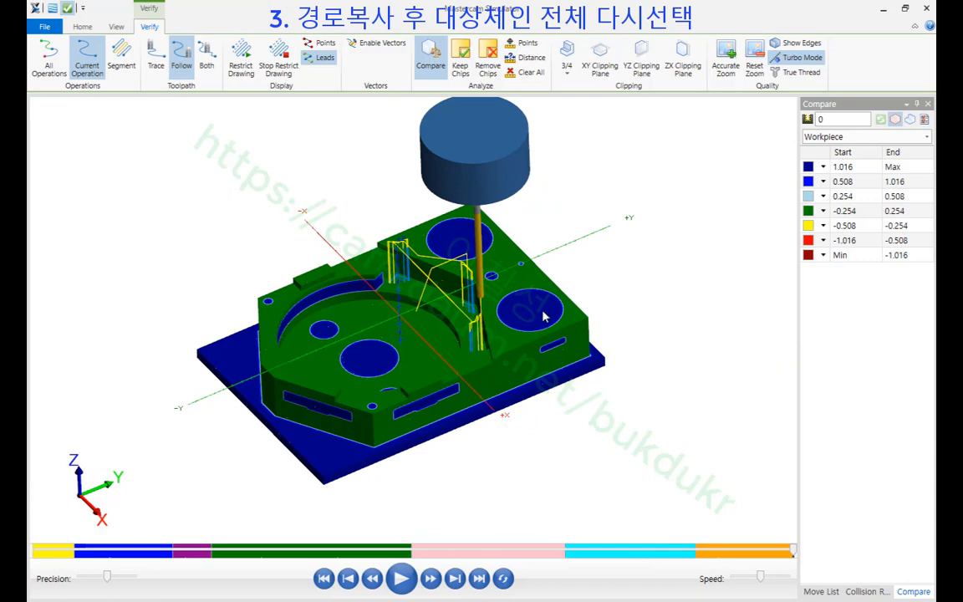
{"action": "scroll", "coordinate": [487, 237], "scroll_direction": "up", "scroll_amount": 5}
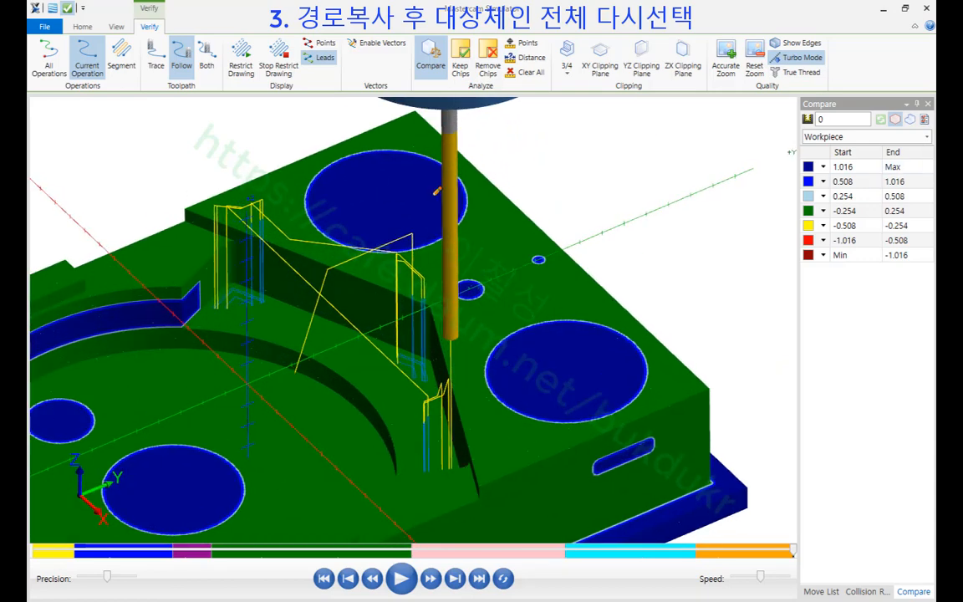
{"action": "mouse_move", "coordinate": [390, 232]}
{"action": "left_mouse_down"}
{"action": "mouse_move", "coordinate": [347, 202]}
{"action": "mouse_move", "coordinate": [408, 219]}
{"action": "left_mouse_up"}
{"action": "mouse_move", "coordinate": [576, 400]}
{"action": "left_mouse_down"}
{"action": "mouse_move", "coordinate": [559, 352]}
{"action": "mouse_move", "coordinate": [579, 398]}
{"action": "left_mouse_up"}
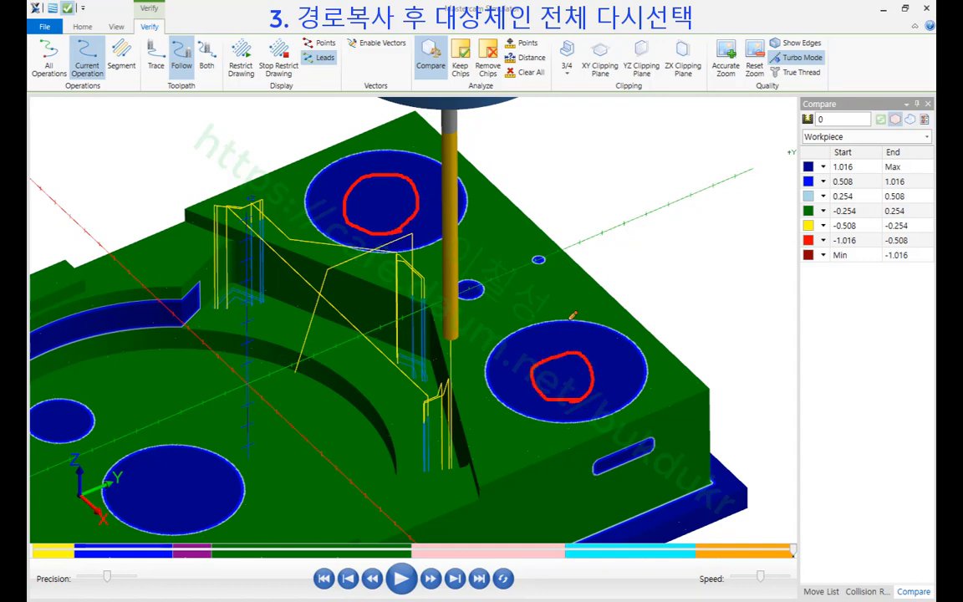
{"action": "right_click", "coordinate": [651, 196]}
{"action": "left_click", "coordinate": [678, 333]}
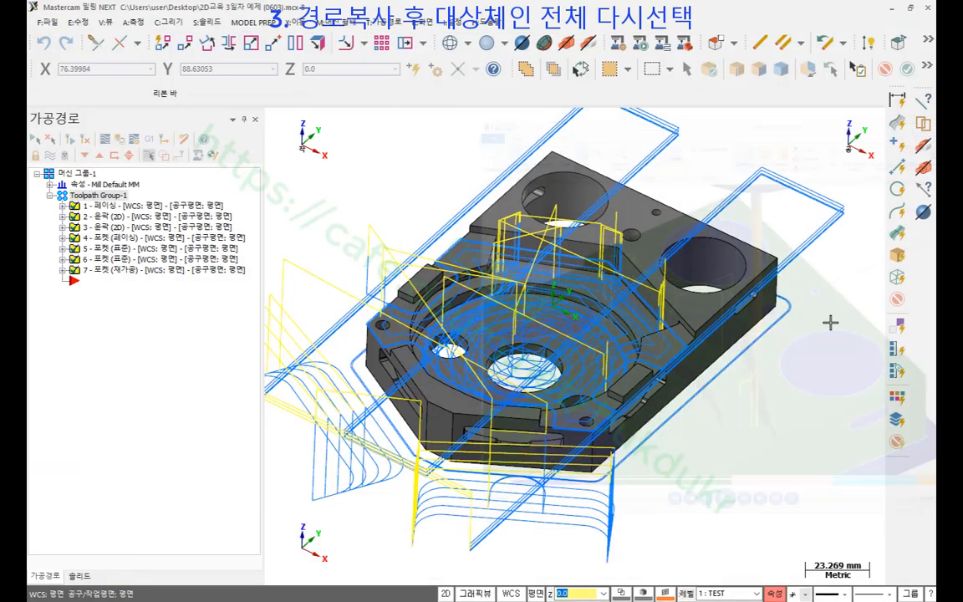
- Close the simulator and hide the toolpath display on the part
{"action": "left_click", "coordinate": [927, 8]}
{"action": "key", "text": "alt+t"}
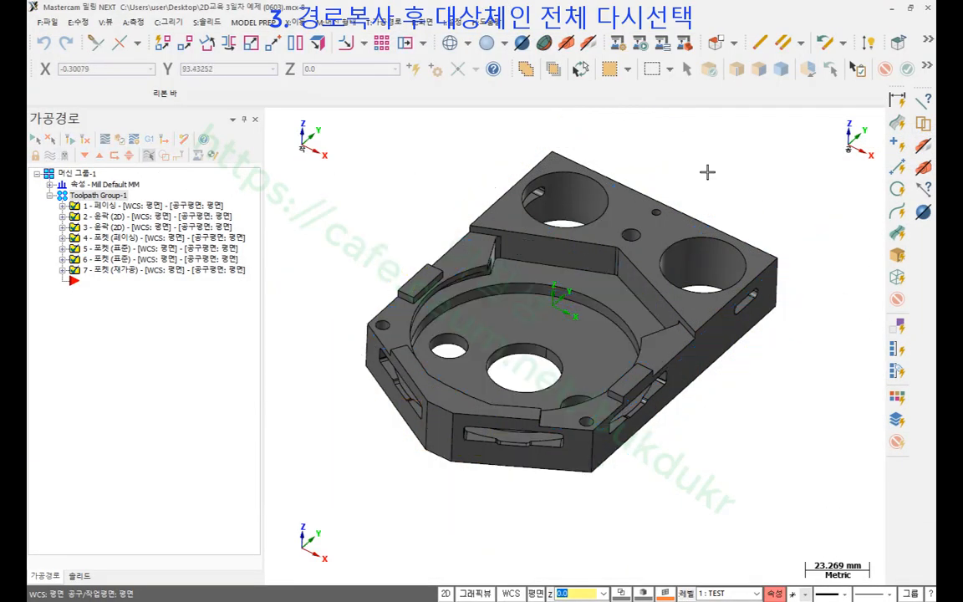
- Copy standard pocket operation 5 to the end of the list after operation 7 and expand the copy's details
{"action": "scroll", "coordinate": [710, 167], "scroll_direction": "up", "scroll_amount": 2}
{"action": "scroll", "coordinate": [689, 185], "scroll_direction": "up", "scroll_amount": 2}
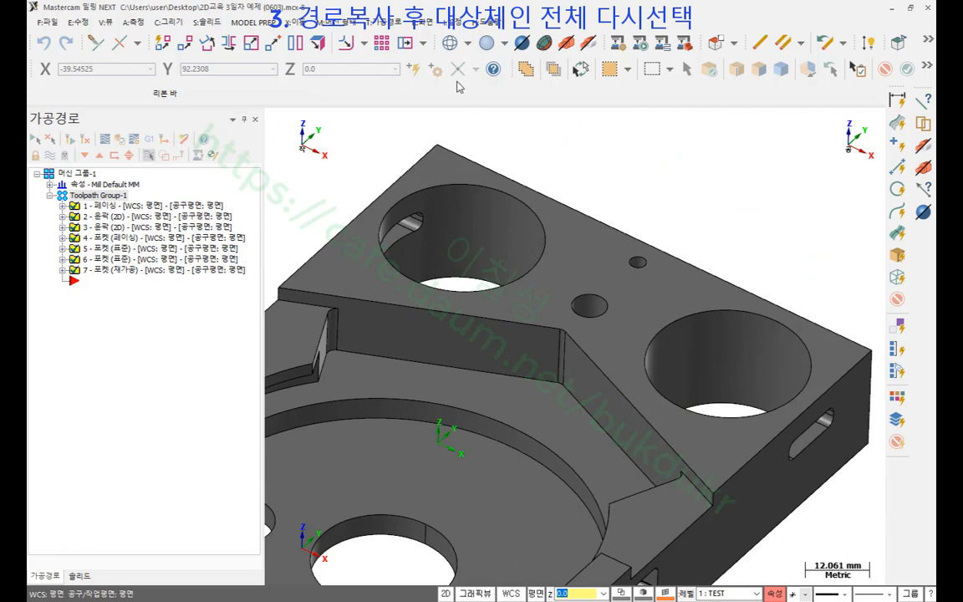
{"action": "scroll", "coordinate": [639, 170], "scroll_direction": "down", "scroll_amount": 1}
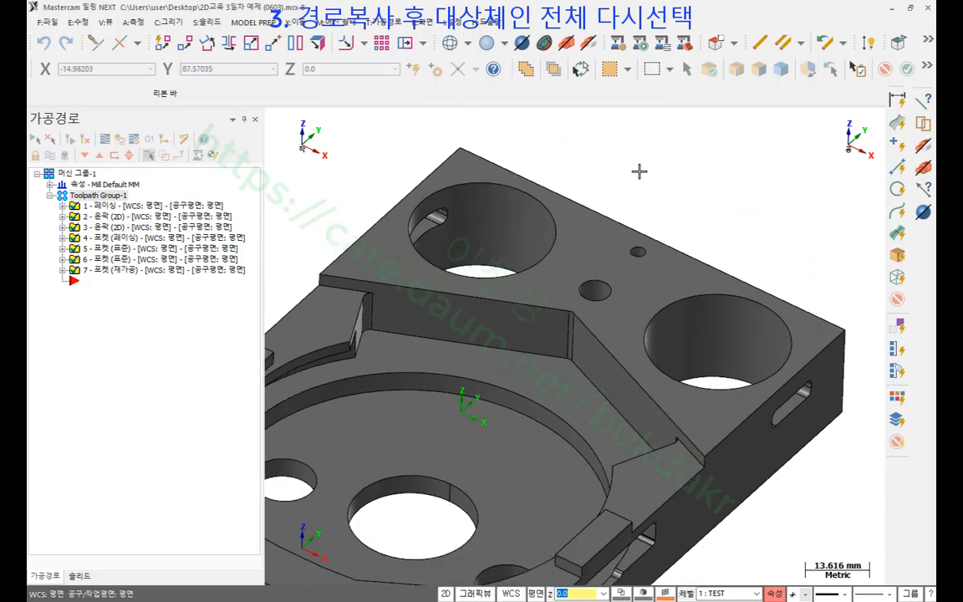
{"action": "left_click", "coordinate": [124, 249]}
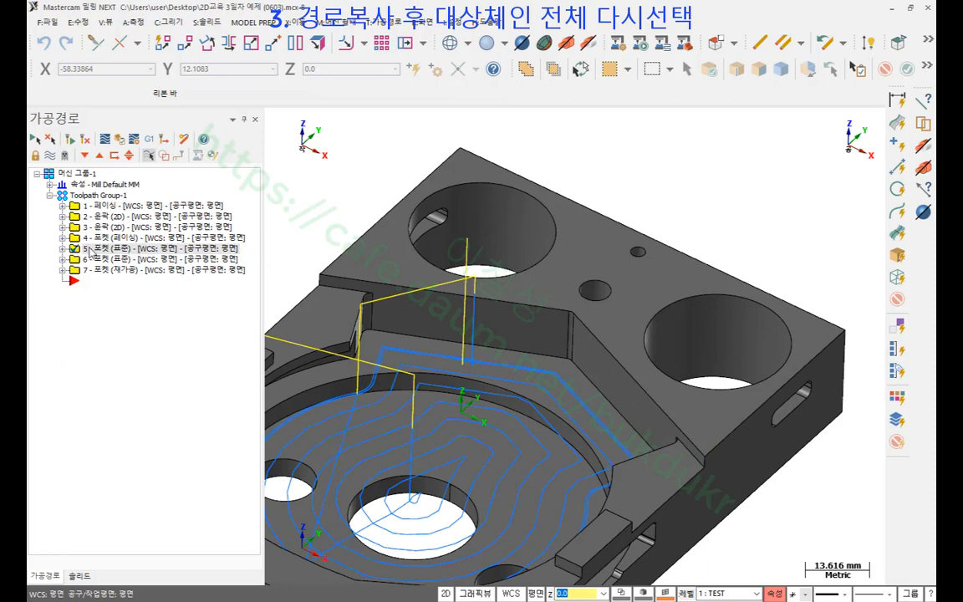
{"action": "right_click_drag", "start_coordinate": [89, 253], "coordinate": [108, 332]}
{"action": "left_click", "coordinate": [149, 383]}
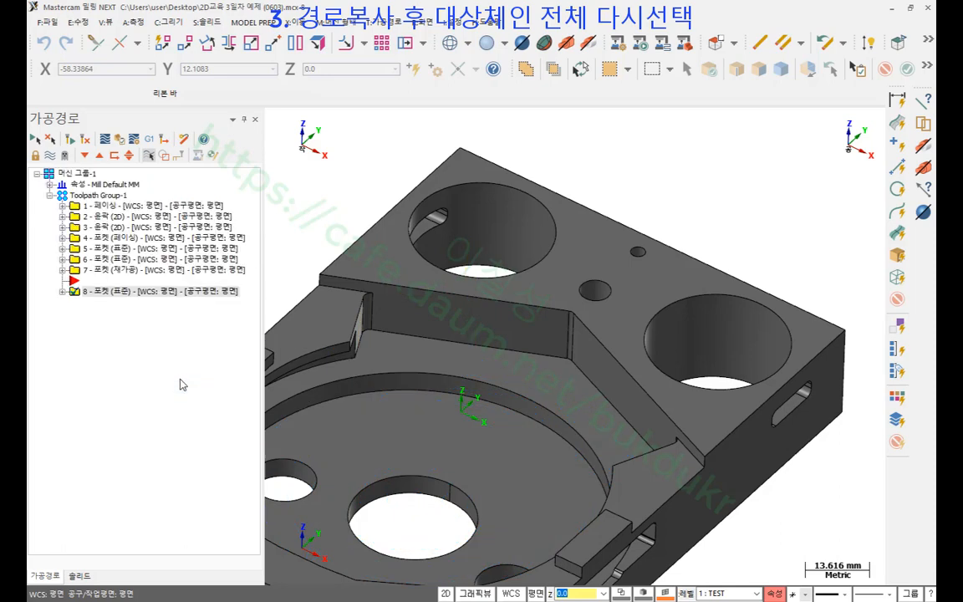
{"action": "left_click", "coordinate": [62, 291]}
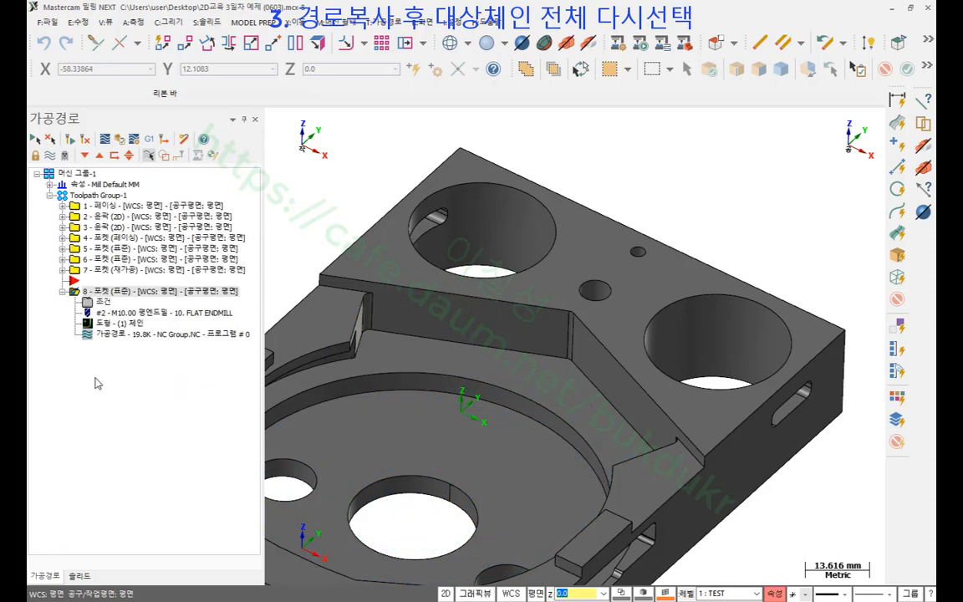
- Examine the copied pocket toolpath against the central pocket boundary and the two large round holes
{"action": "left_click", "coordinate": [105, 269]}
{"action": "left_click", "coordinate": [113, 288]}
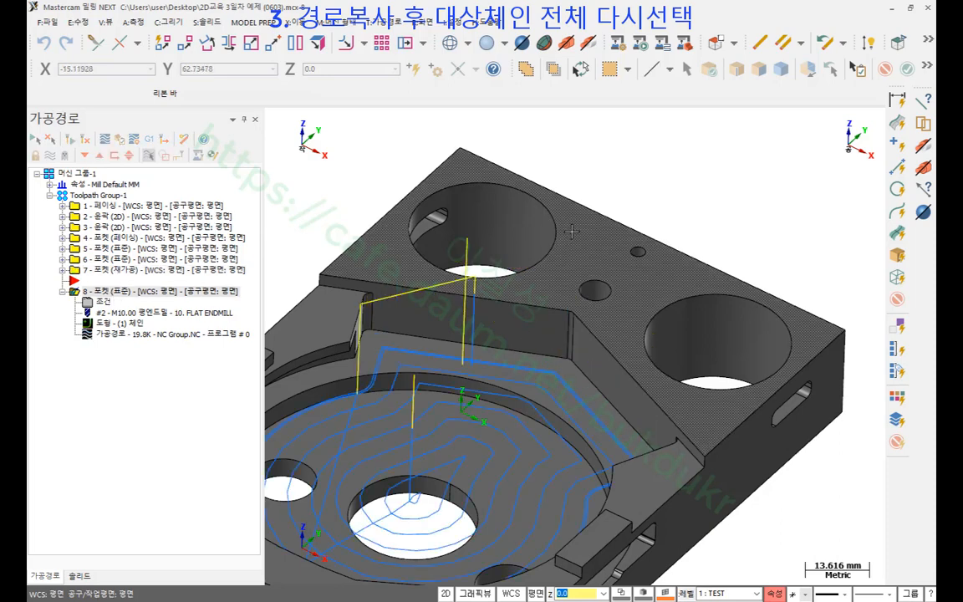
{"action": "left_click", "coordinate": [114, 324]}
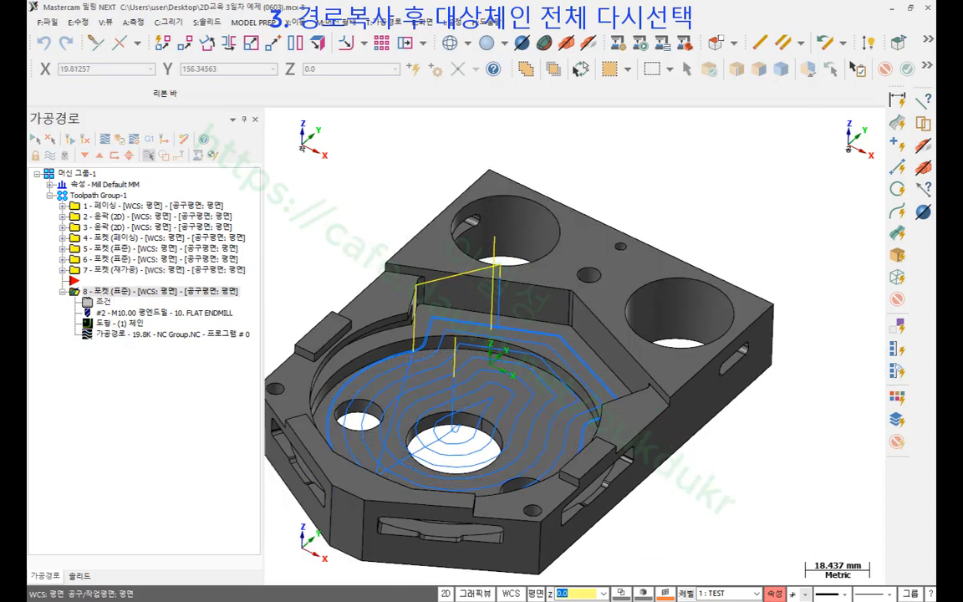
{"action": "left_click", "coordinate": [520, 251]}
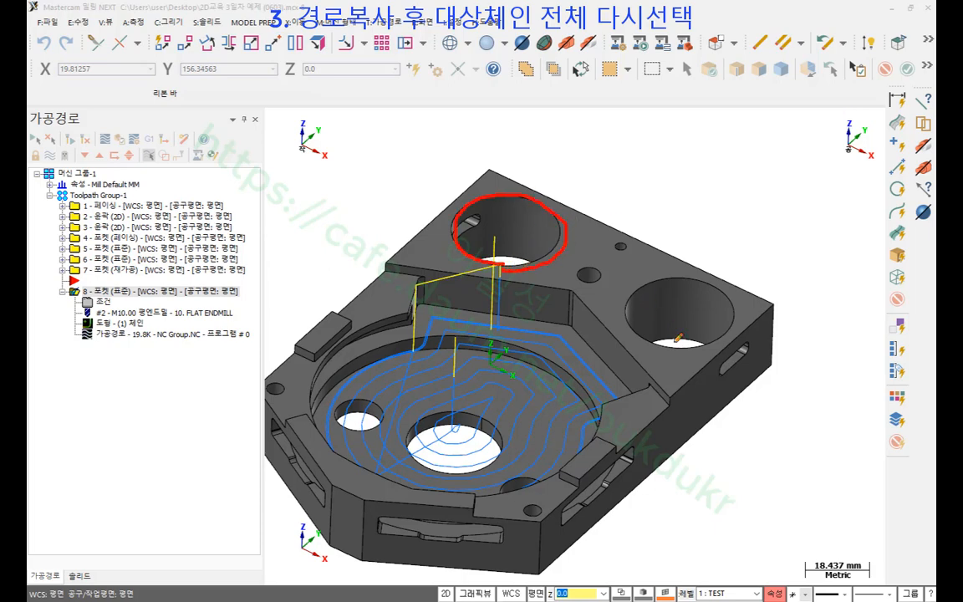
{"action": "left_click", "coordinate": [653, 282]}
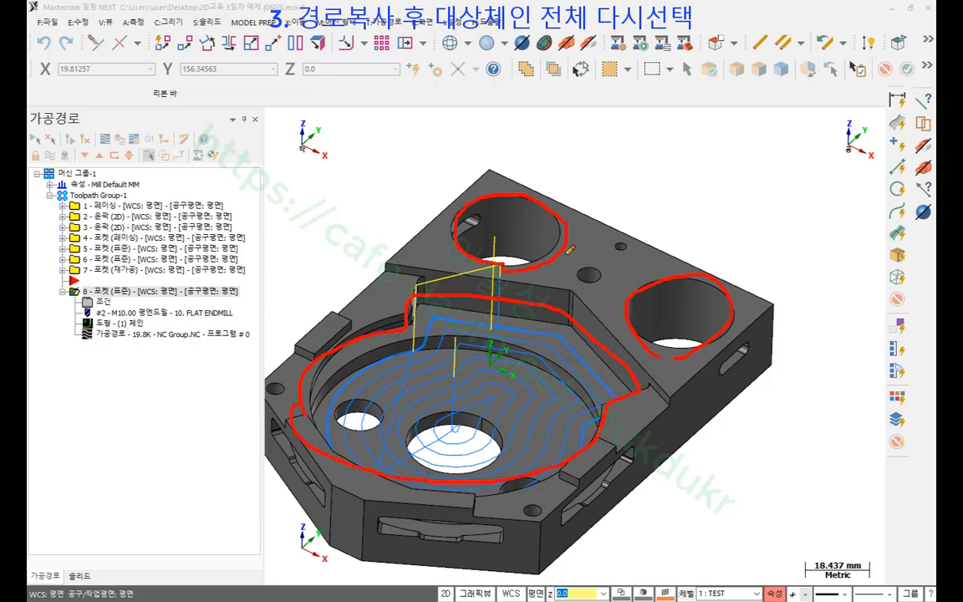
{"action": "right_click", "coordinate": [722, 173]}
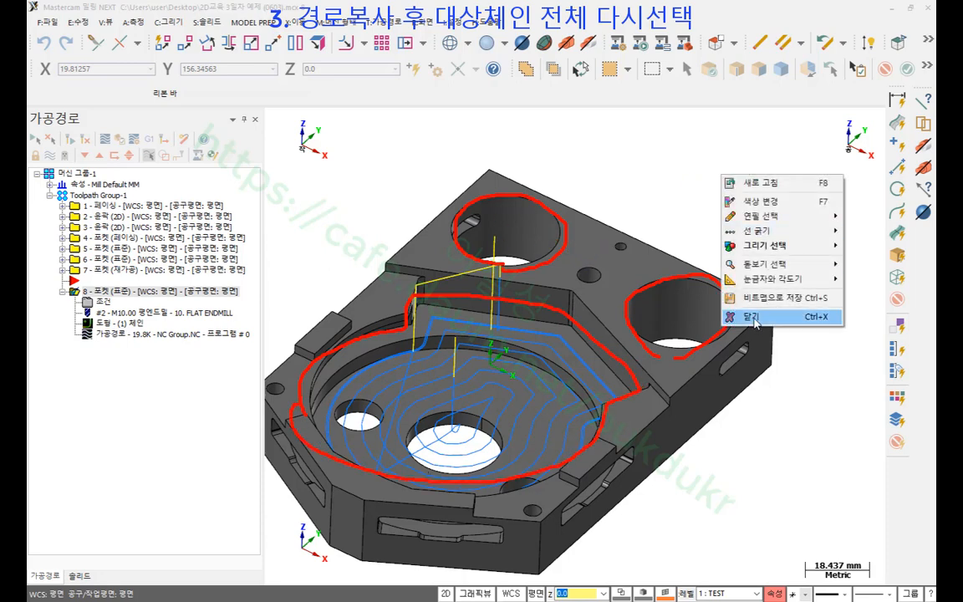
{"action": "left_click", "coordinate": [757, 316]}
- Open the geometry chains of copied pocket operation 8 and start rechaining all of them in solid selection mode
{"action": "left_click", "coordinate": [111, 328]}
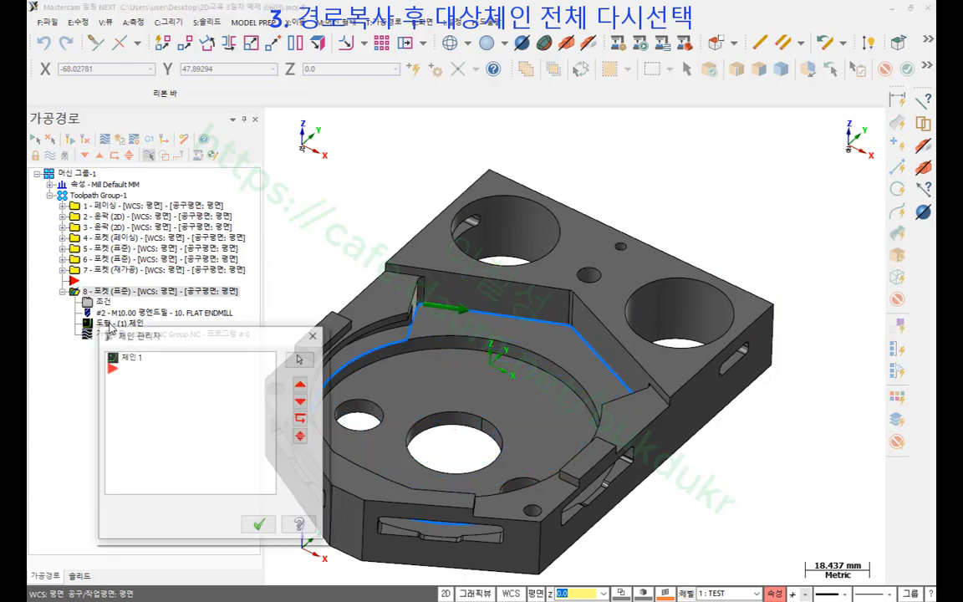
{"action": "left_click_drag", "start_coordinate": [181, 337], "coordinate": [212, 47]}
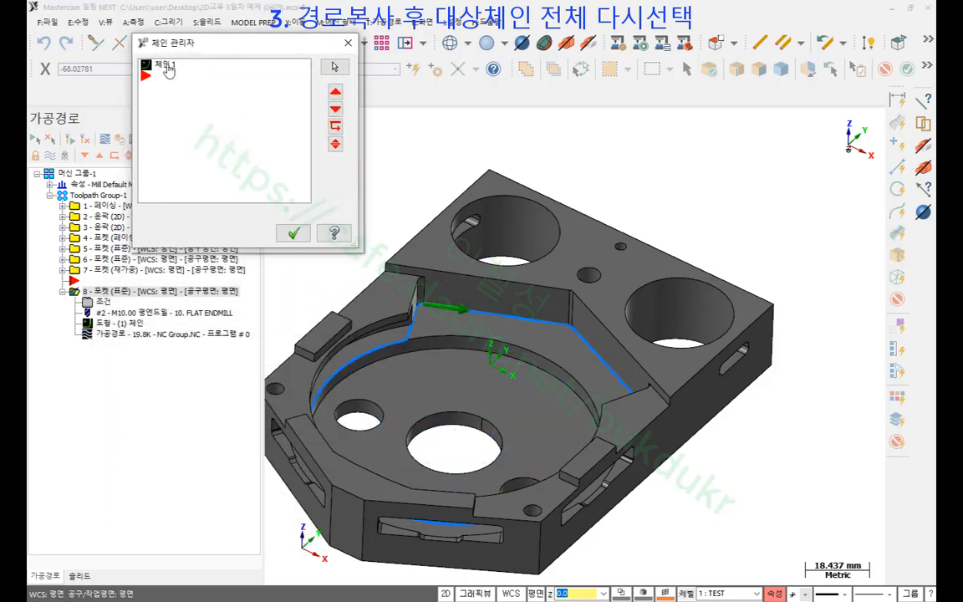
{"action": "left_click", "coordinate": [165, 67]}
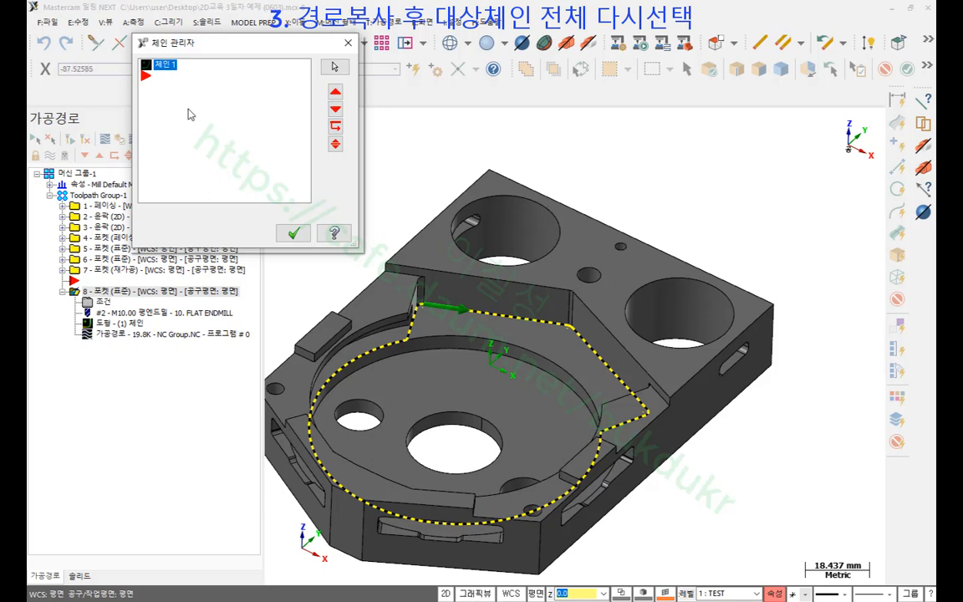
{"action": "right_click", "coordinate": [189, 115]}
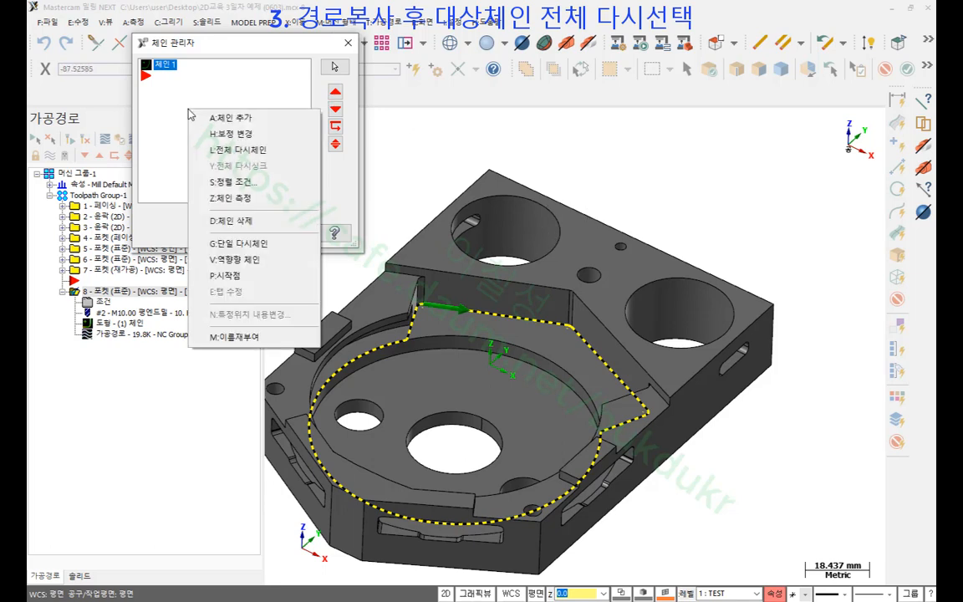
{"action": "left_click", "coordinate": [244, 150]}
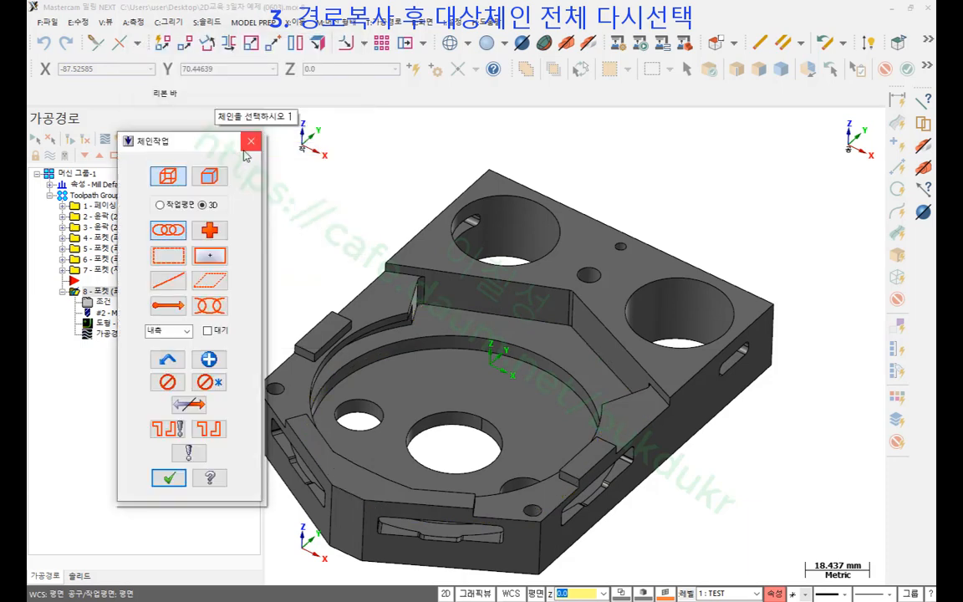
{"action": "left_click_drag", "start_coordinate": [207, 147], "coordinate": [184, 161]}
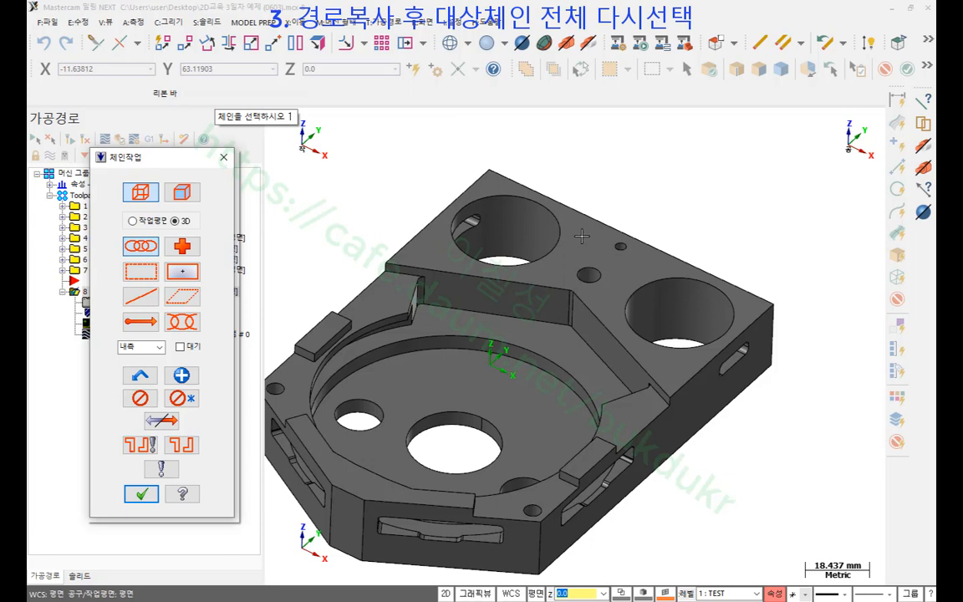
{"action": "left_click", "coordinate": [189, 194]}
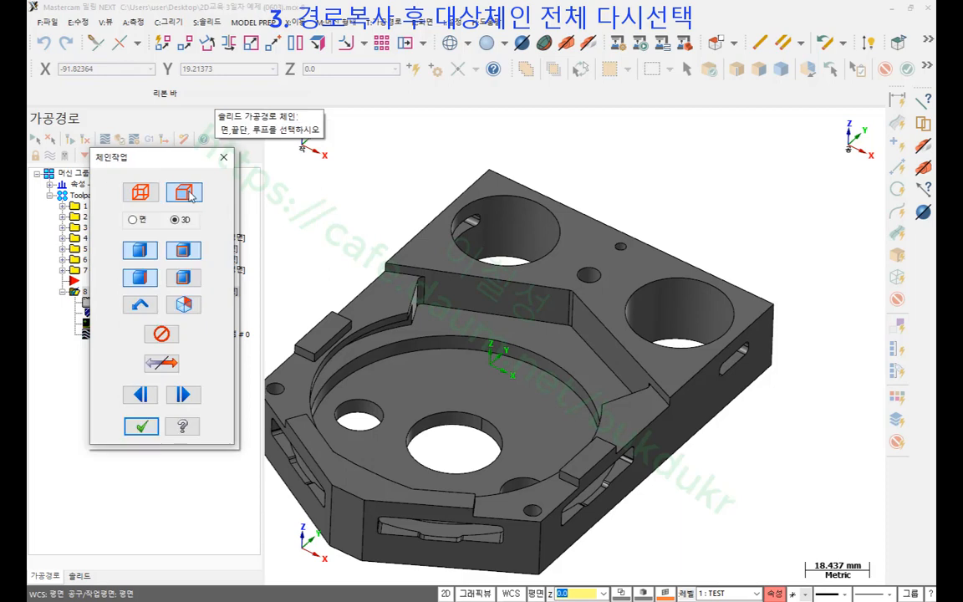
{"action": "left_click_drag", "start_coordinate": [170, 163], "coordinate": [249, 194]}
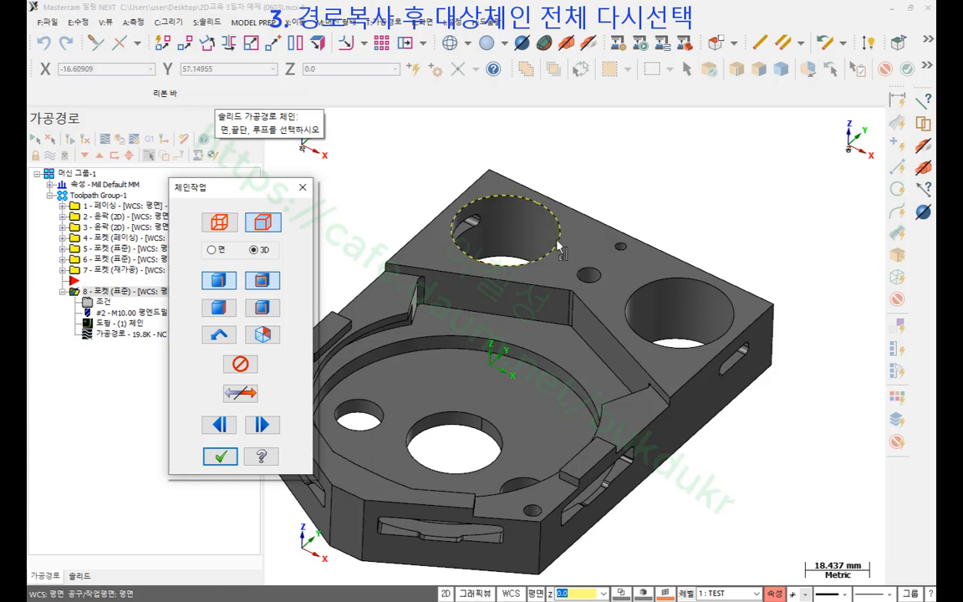
- Chain the upper edge loops of the two large round holes, keeping the proposed reference faces, and accept the solid chains
{"action": "left_click", "coordinate": [559, 248]}
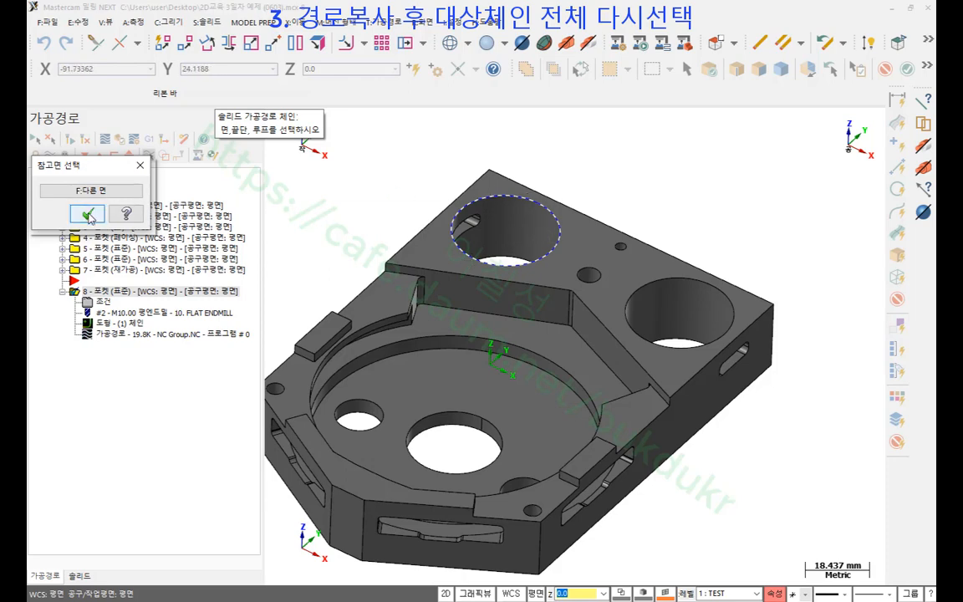
{"action": "left_click", "coordinate": [88, 215]}
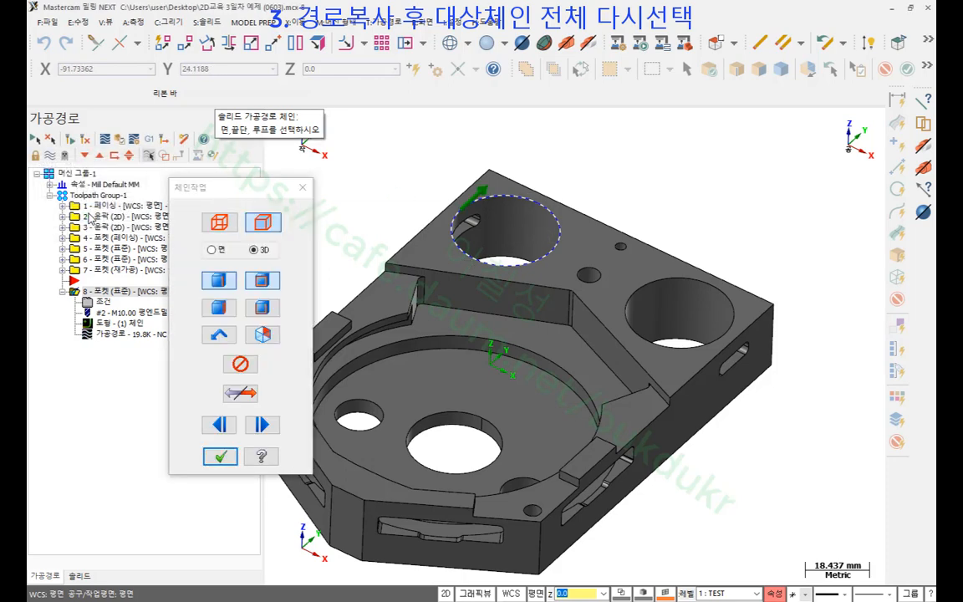
{"action": "left_click", "coordinate": [480, 203]}
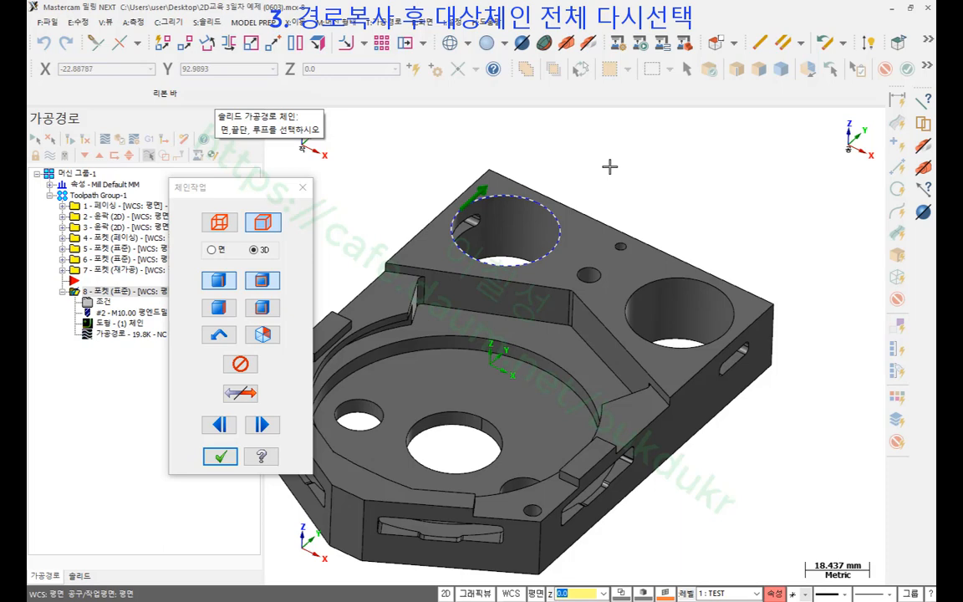
{"action": "left_click", "coordinate": [736, 316]}
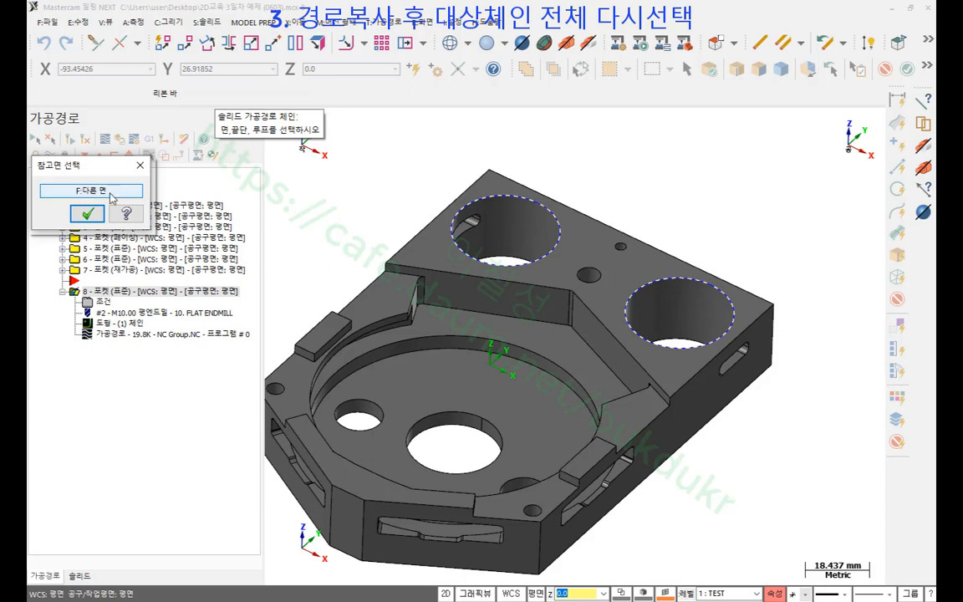
{"action": "left_click", "coordinate": [86, 216]}
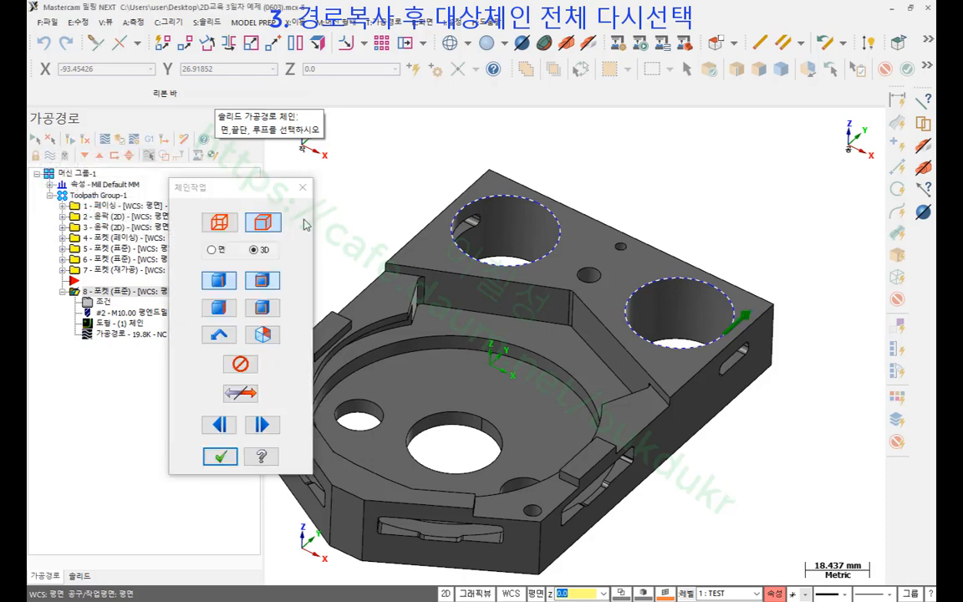
{"action": "left_click", "coordinate": [220, 459]}
- Check each hole loop under the new solid chain and accept the operation's replaced chains
{"action": "left_click", "coordinate": [147, 65]}
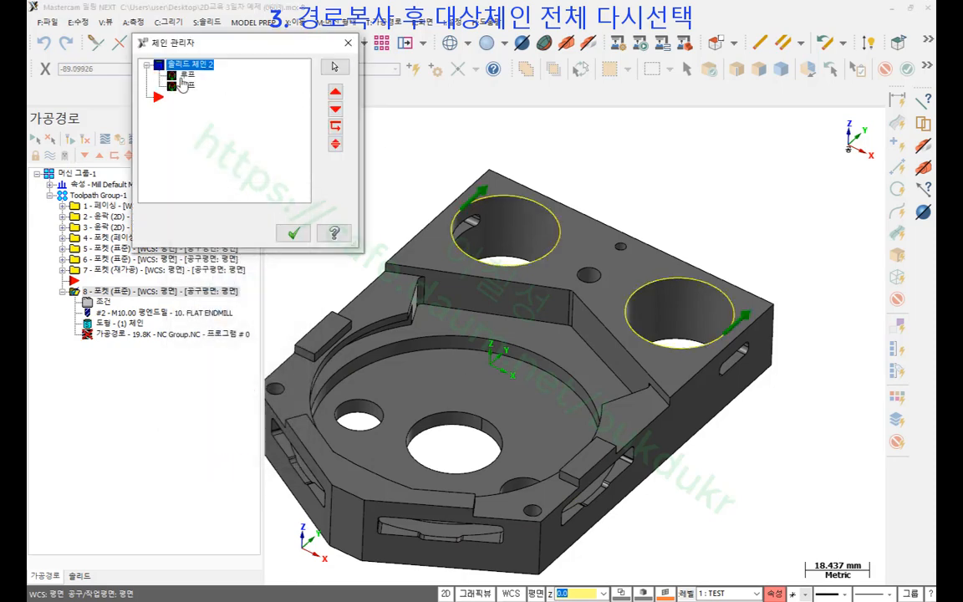
{"action": "left_click", "coordinate": [184, 76]}
{"action": "left_click", "coordinate": [187, 86]}
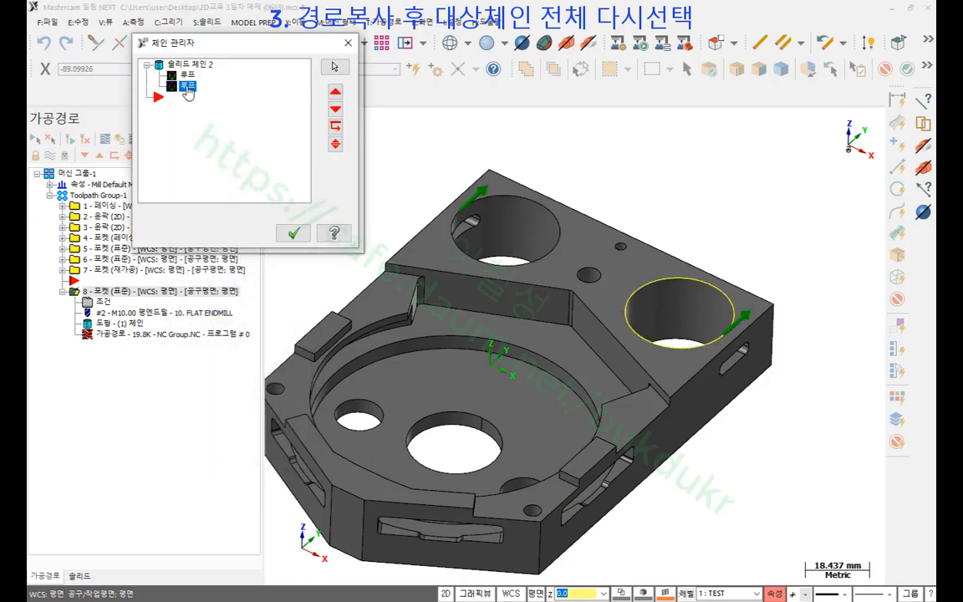
{"action": "left_click_drag", "start_coordinate": [188, 89], "coordinate": [189, 79]}
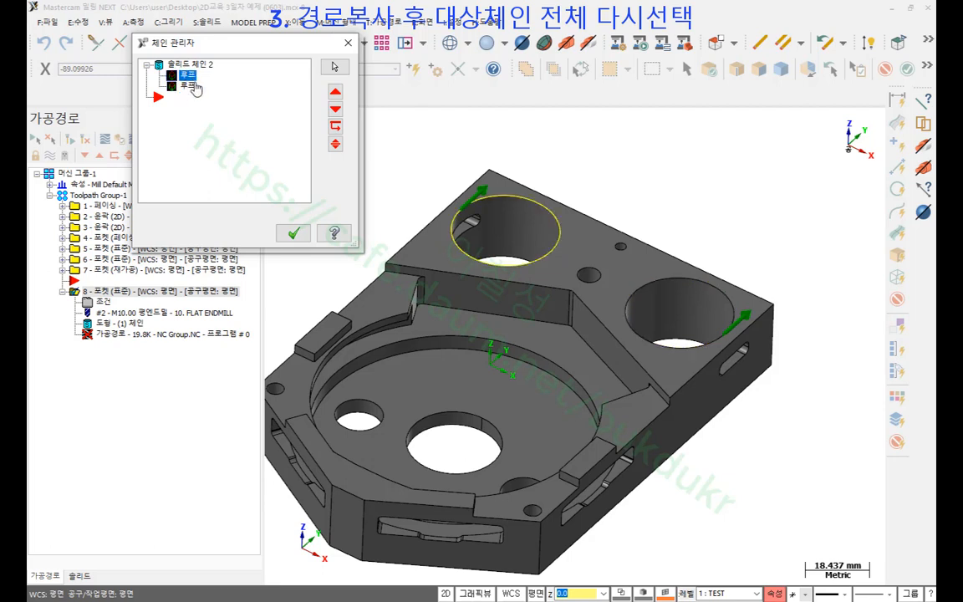
{"action": "left_click", "coordinate": [187, 86]}
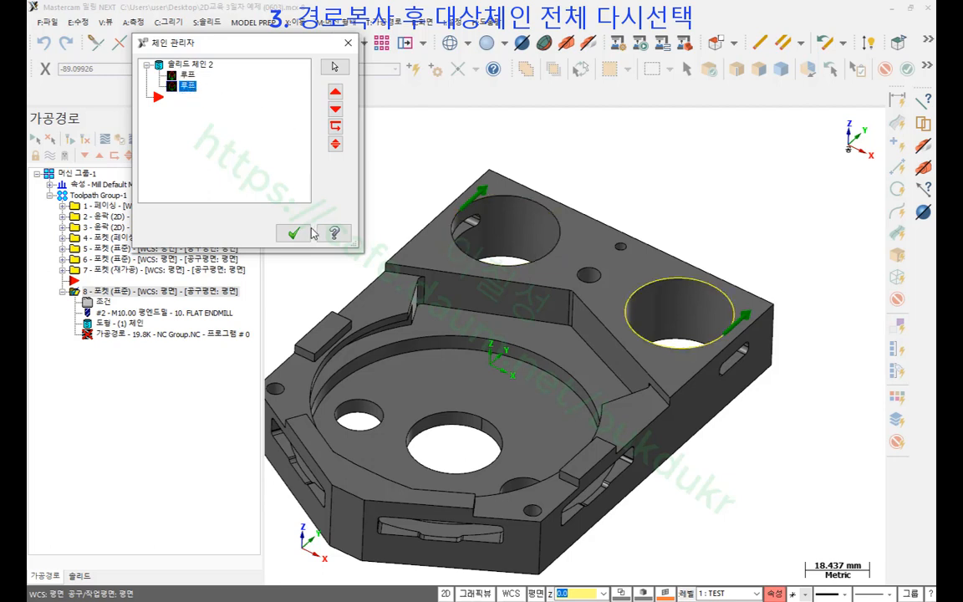
{"action": "left_click", "coordinate": [294, 234]}
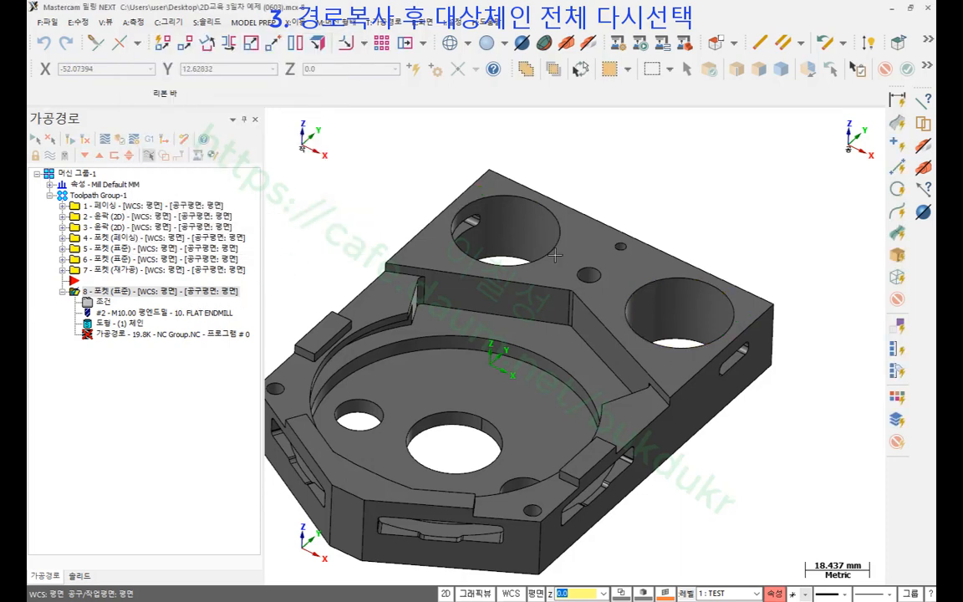
- Open the linking parameters of copied pocket operation 8 and move the dialog aside to uncover the large holes
{"action": "scroll", "coordinate": [631, 147], "scroll_direction": "down", "scroll_amount": 1}
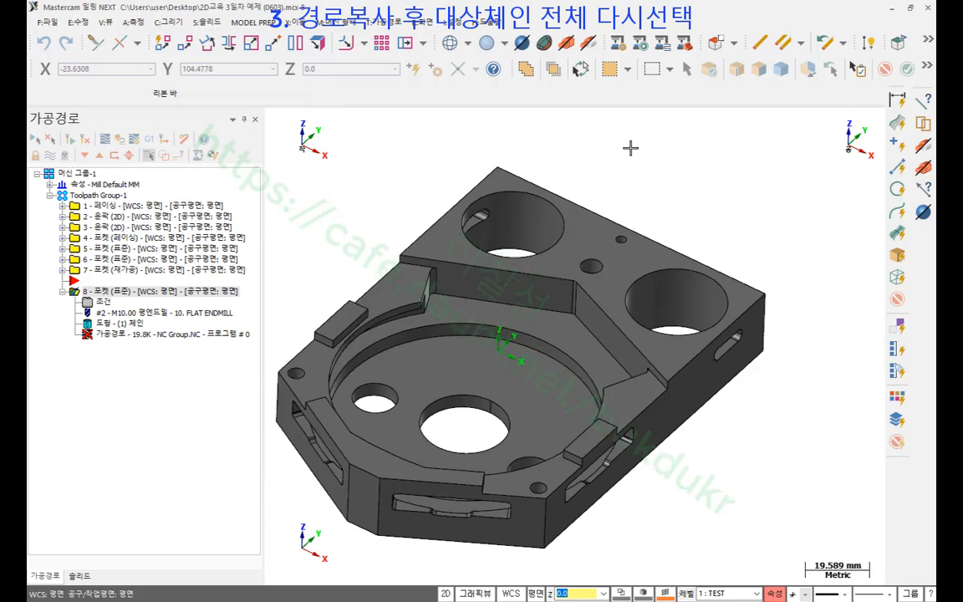
{"action": "scroll", "coordinate": [535, 238], "scroll_direction": "up", "scroll_amount": 2}
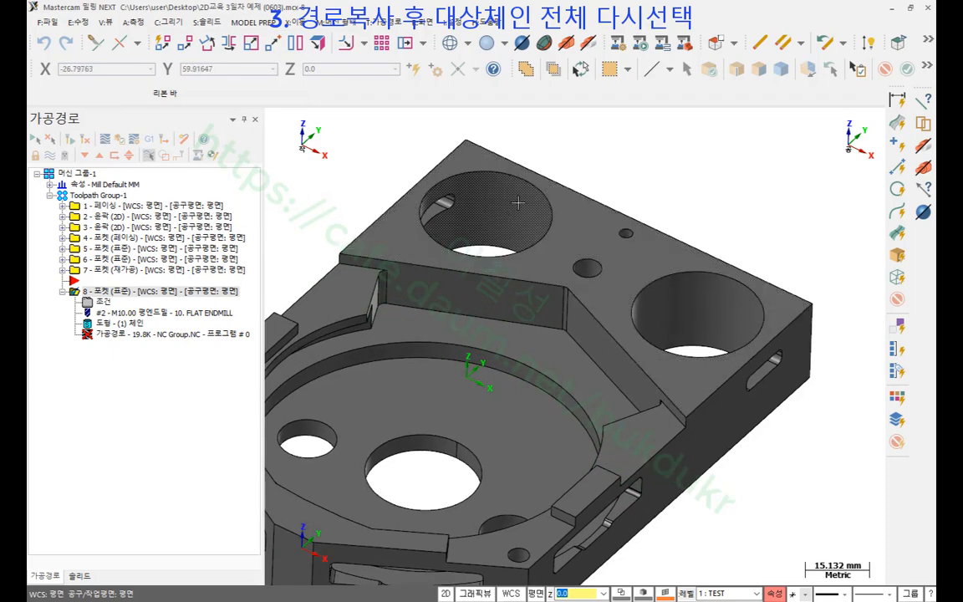
{"action": "middle_click_drag", "start_coordinate": [476, 159], "coordinate": [484, 168]}
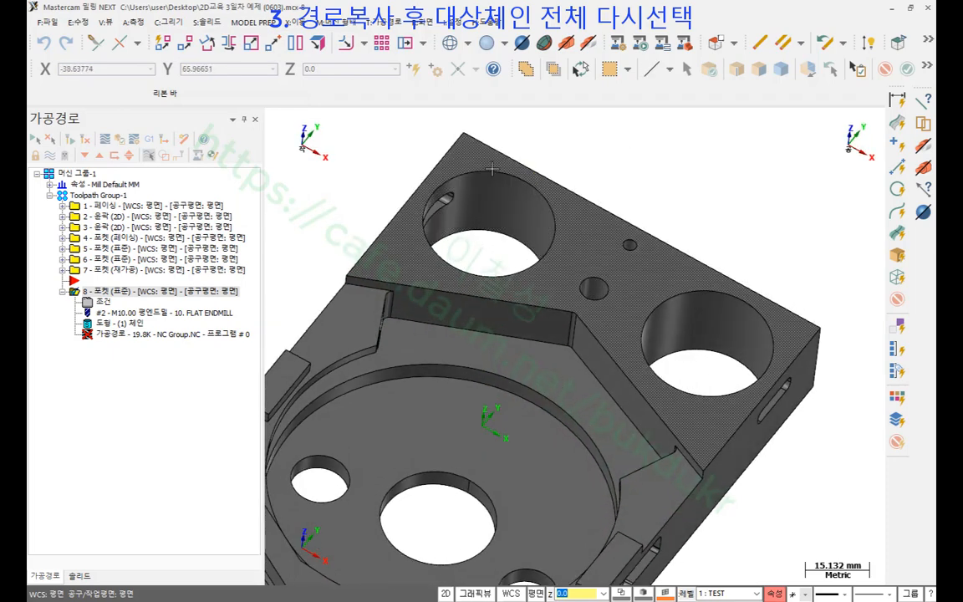
{"action": "left_click", "coordinate": [103, 302]}
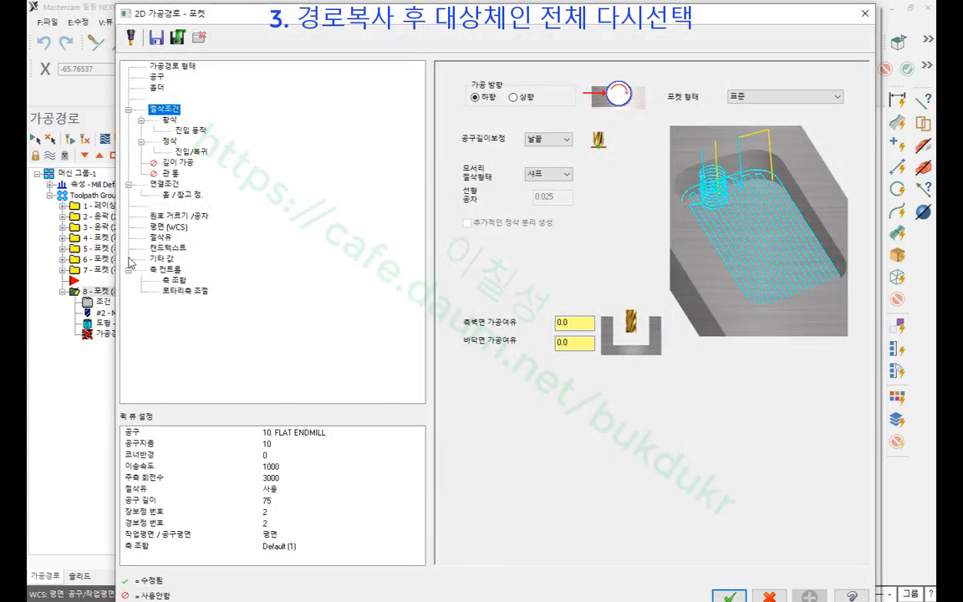
{"action": "left_click", "coordinate": [167, 185]}
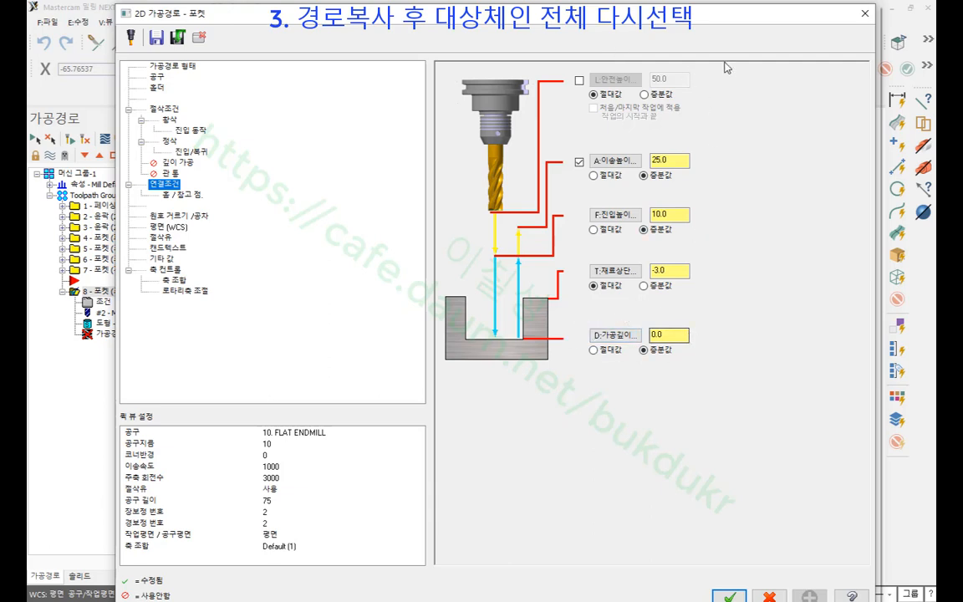
{"action": "left_click_drag", "start_coordinate": [742, 17], "coordinate": [395, 27]}
{"action": "left_click_drag", "start_coordinate": [309, 28], "coordinate": [323, 28]}
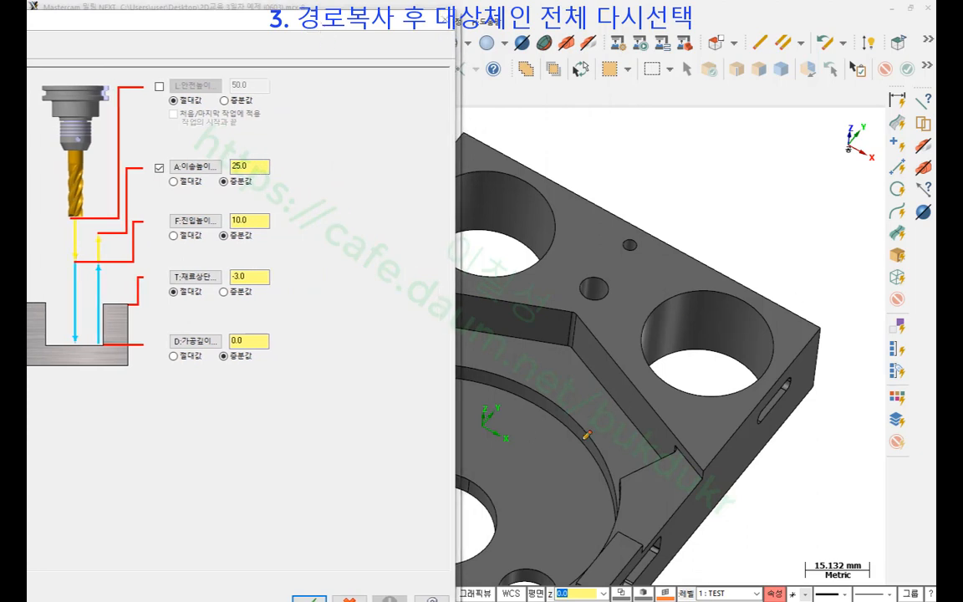
{"action": "mouse_move", "coordinate": [573, 413]}
{"action": "left_mouse_down"}
{"action": "mouse_move", "coordinate": [520, 500]}
{"action": "mouse_move", "coordinate": [562, 414]}
{"action": "left_mouse_up"}
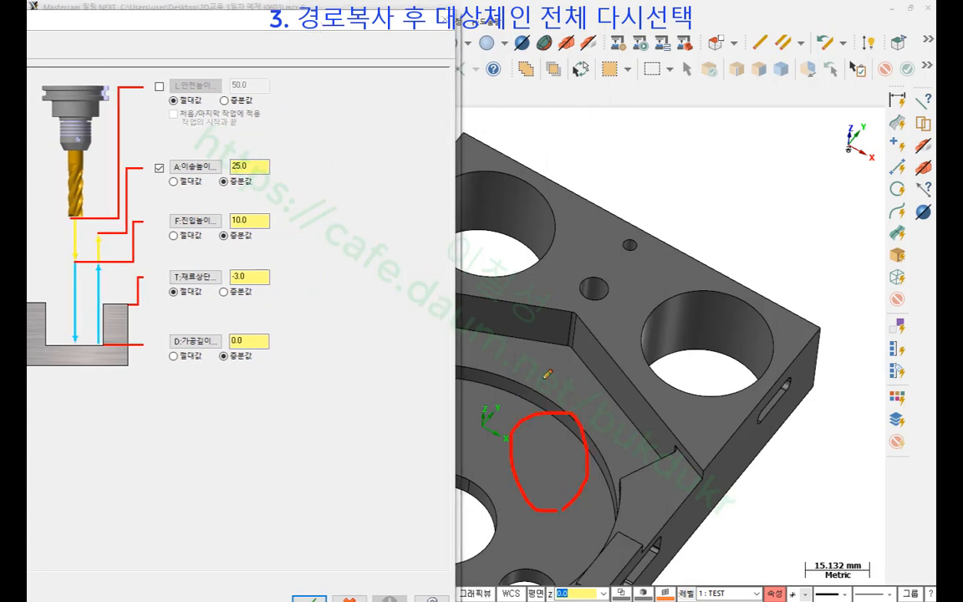
{"action": "mouse_move", "coordinate": [505, 332]}
{"action": "left_mouse_down"}
{"action": "mouse_move", "coordinate": [566, 339]}
{"action": "mouse_move", "coordinate": [531, 335]}
{"action": "left_mouse_up"}
{"action": "mouse_move", "coordinate": [241, 358]}
{"action": "left_mouse_down"}
{"action": "mouse_move", "coordinate": [134, 328]}
{"action": "mouse_move", "coordinate": [324, 334]}
{"action": "mouse_move", "coordinate": [240, 360]}
{"action": "mouse_move", "coordinate": [216, 335]}
{"action": "mouse_move", "coordinate": [251, 324]}
{"action": "mouse_move", "coordinate": [242, 368]}
{"action": "left_mouse_up"}
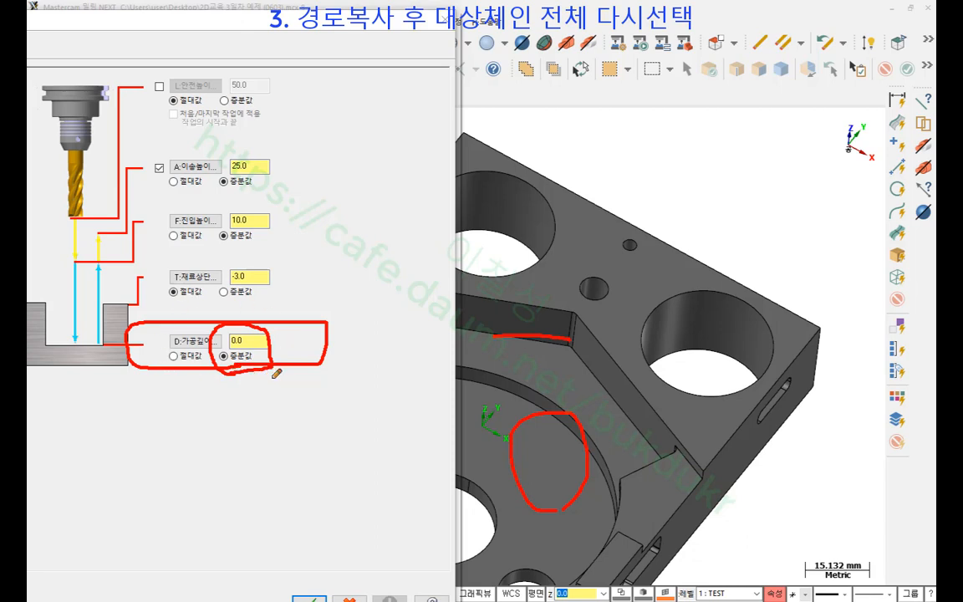
{"action": "mouse_move", "coordinate": [711, 392]}
{"action": "left_mouse_down"}
{"action": "mouse_move", "coordinate": [688, 386]}
{"action": "mouse_move", "coordinate": [734, 384]}
{"action": "left_mouse_up"}
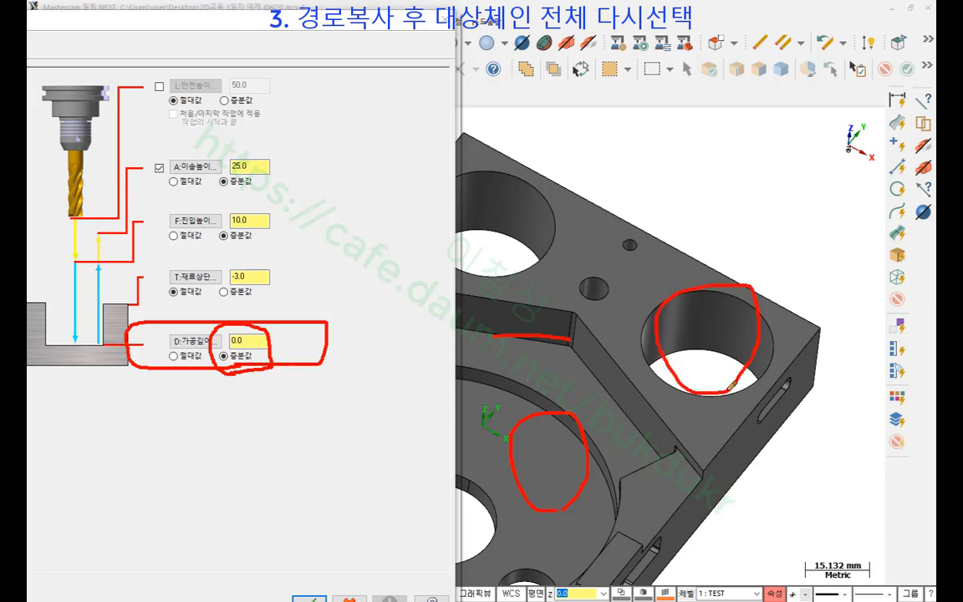
{"action": "mouse_move", "coordinate": [664, 263]}
{"action": "left_mouse_down"}
{"action": "mouse_move", "coordinate": [687, 298]}
{"action": "mouse_move", "coordinate": [697, 266]}
{"action": "left_mouse_up"}
{"action": "left_click_drag", "start_coordinate": [150, 303], "coordinate": [284, 301]}
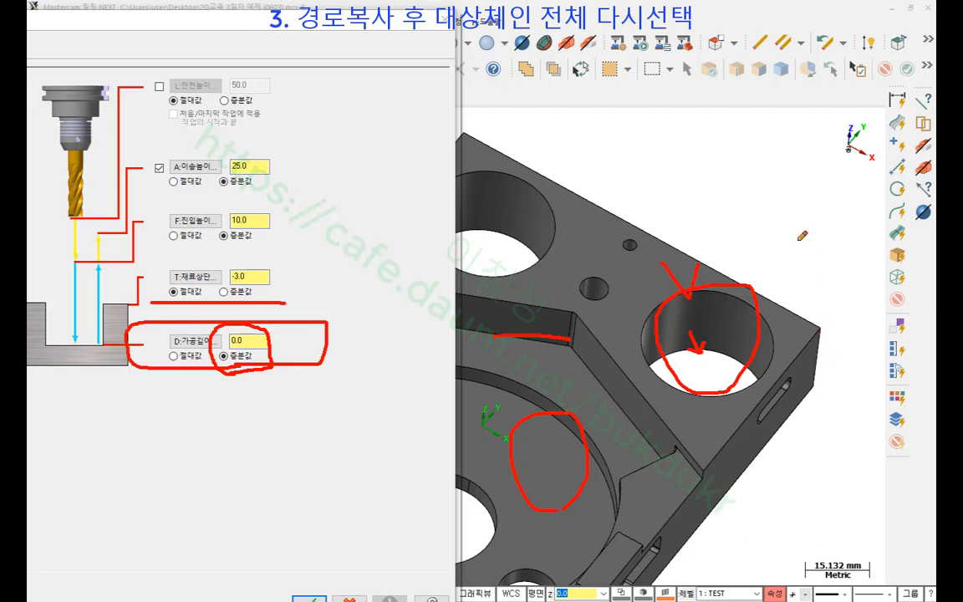
{"action": "right_click", "coordinate": [707, 142]}
{"action": "left_click", "coordinate": [746, 283]}
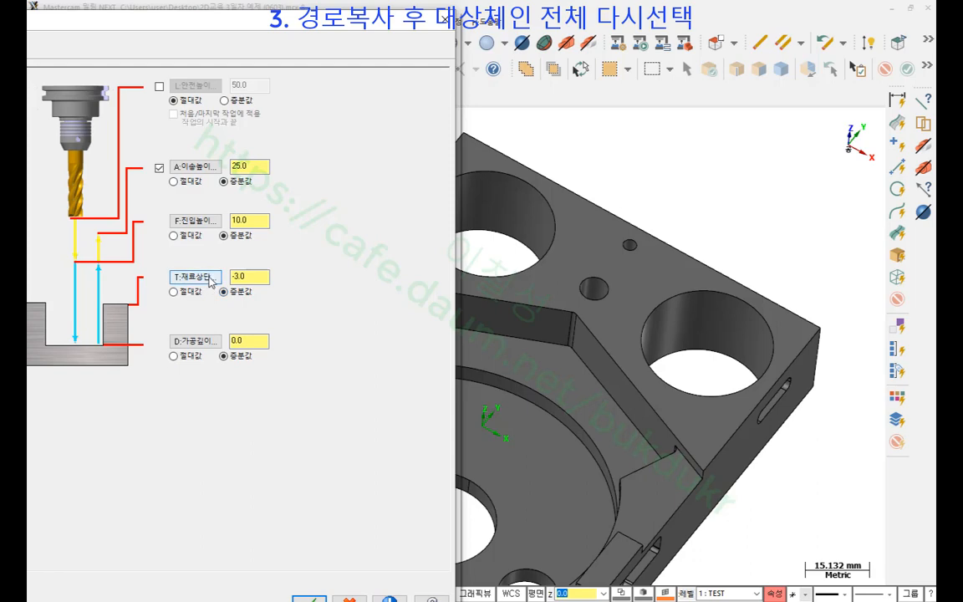
- Set the top of stock to incremental 0 from the large hole's upper edge and pick an incremental depth of -22.825 from the model
{"action": "key", "text": "Return"}
{"action": "left_click", "coordinate": [698, 281]}
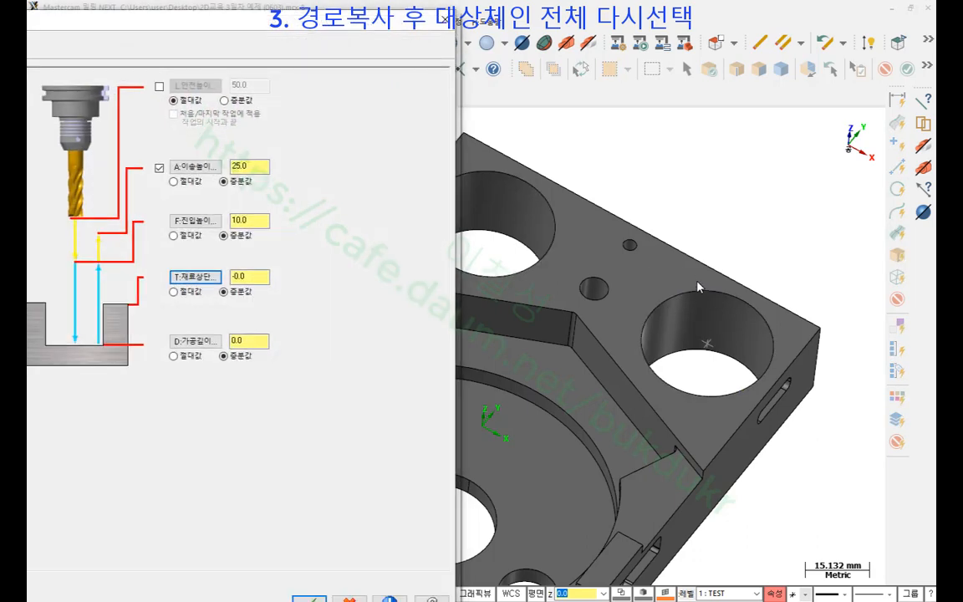
{"action": "left_click", "coordinate": [261, 280]}
{"action": "left_click_drag", "start_coordinate": [261, 280], "coordinate": [194, 282]}
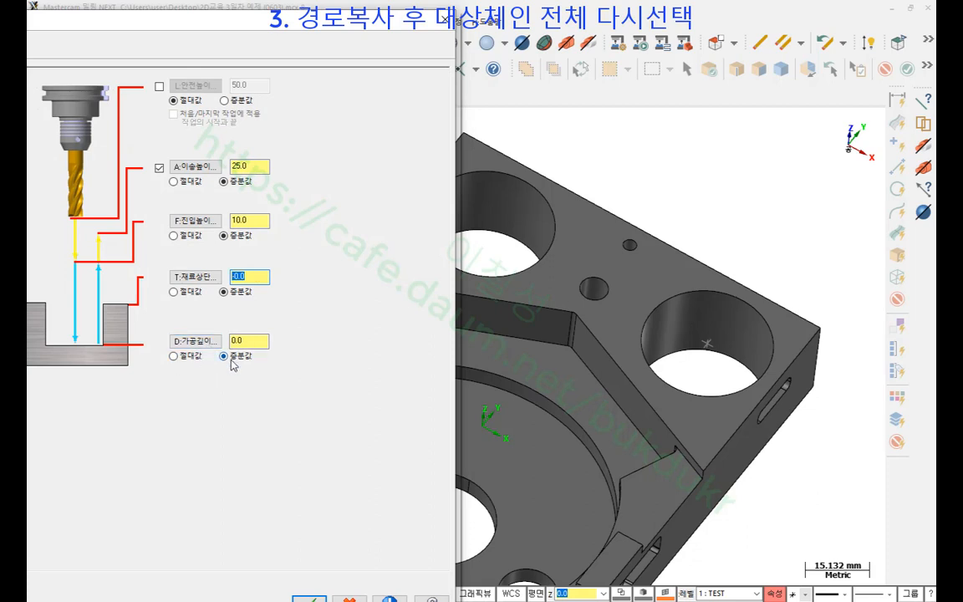
{"action": "left_click", "coordinate": [209, 345]}
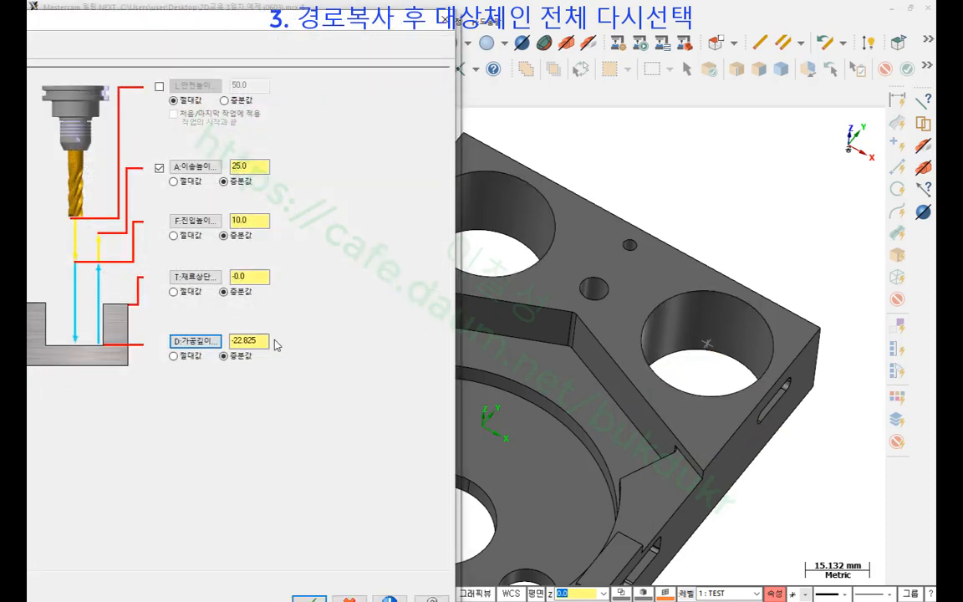
{"action": "left_click", "coordinate": [266, 341]}
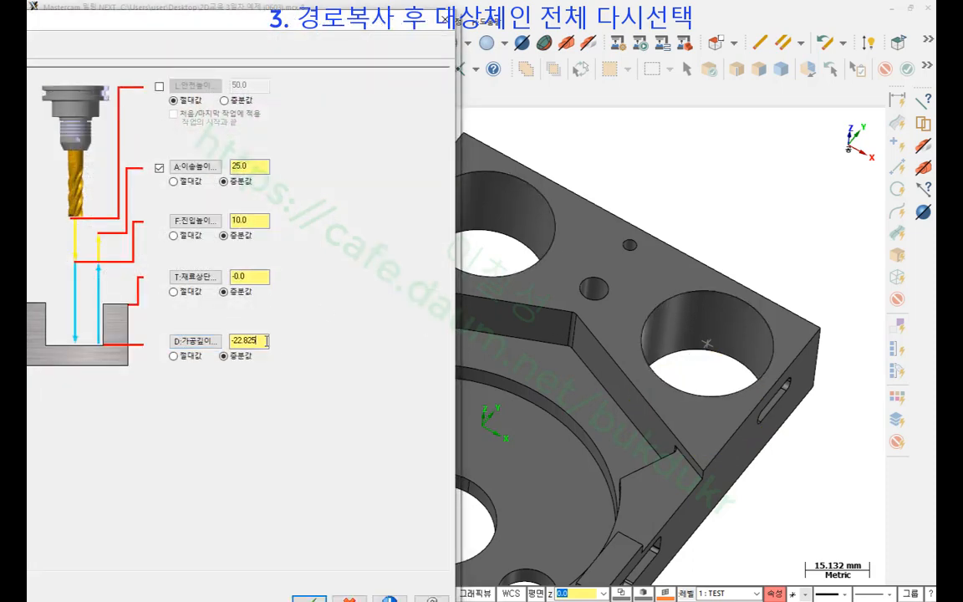
{"action": "left_click", "coordinate": [253, 278]}
{"action": "double_click", "coordinate": [249, 276]}
{"action": "left_click_drag", "start_coordinate": [260, 28], "coordinate": [518, 39]}
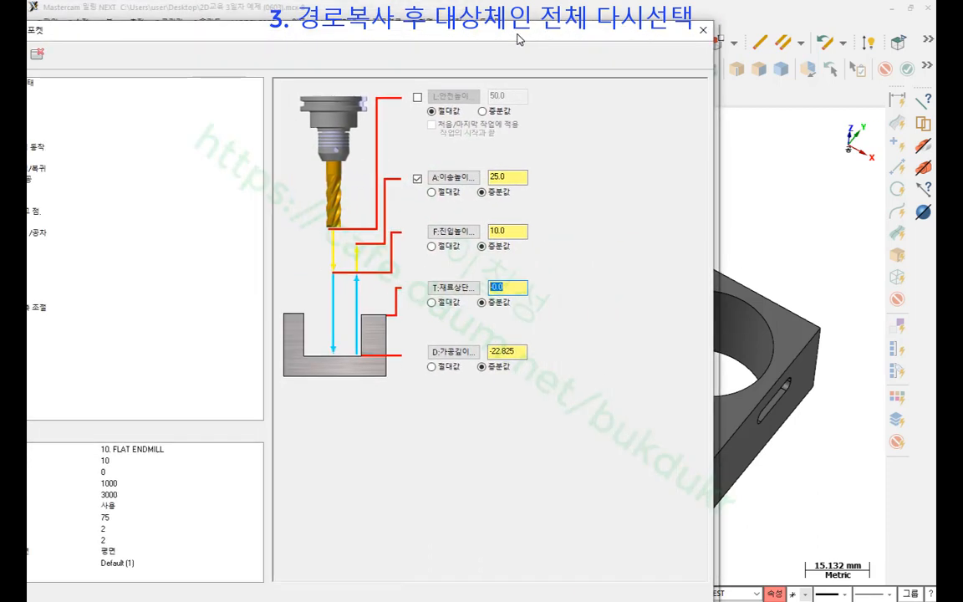
{"action": "left_click", "coordinate": [513, 288]}
{"action": "left_click", "coordinate": [518, 350]}
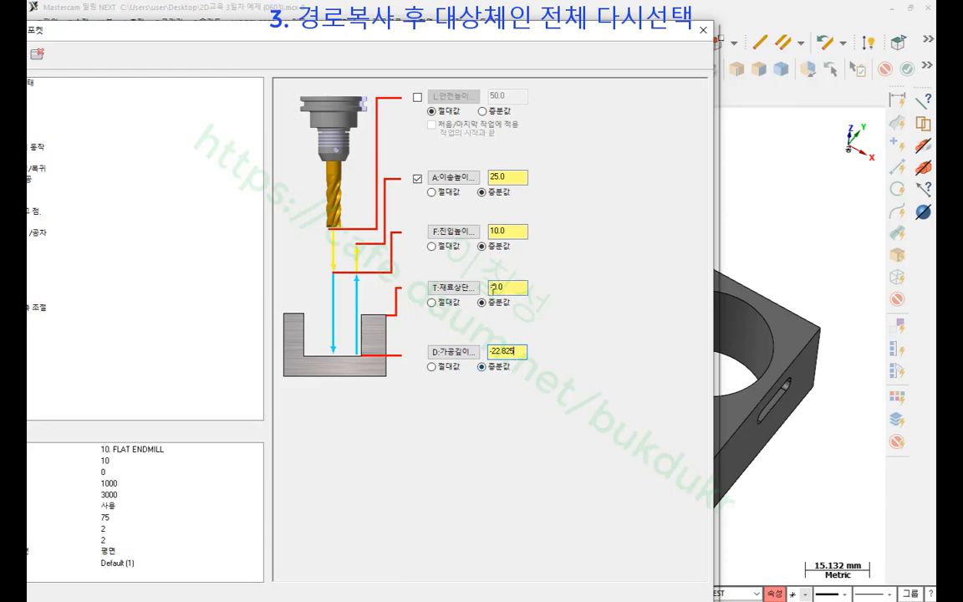
{"action": "left_click_drag", "start_coordinate": [289, 31], "coordinate": [149, 25]}
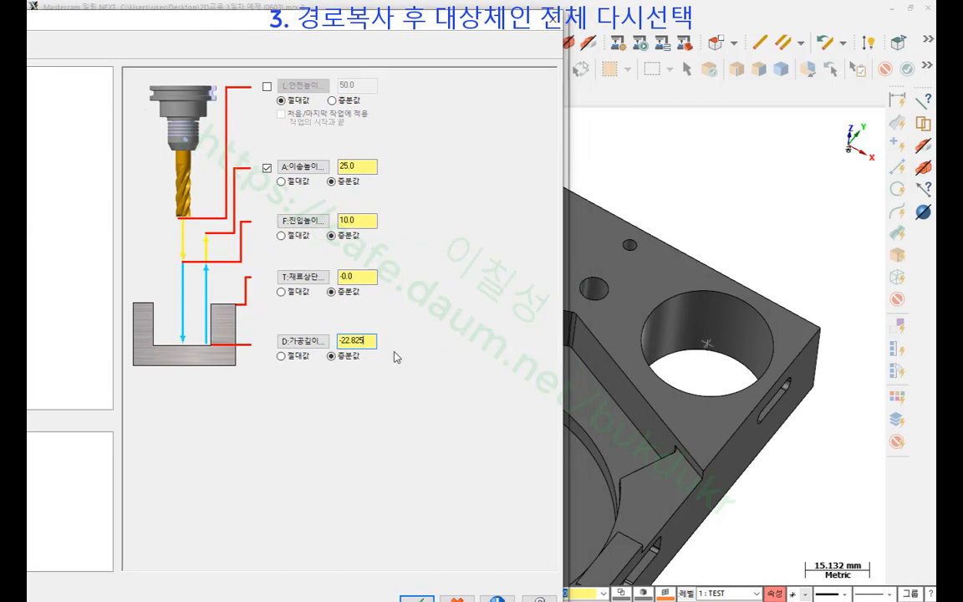
{"action": "double_click", "coordinate": [366, 341]}
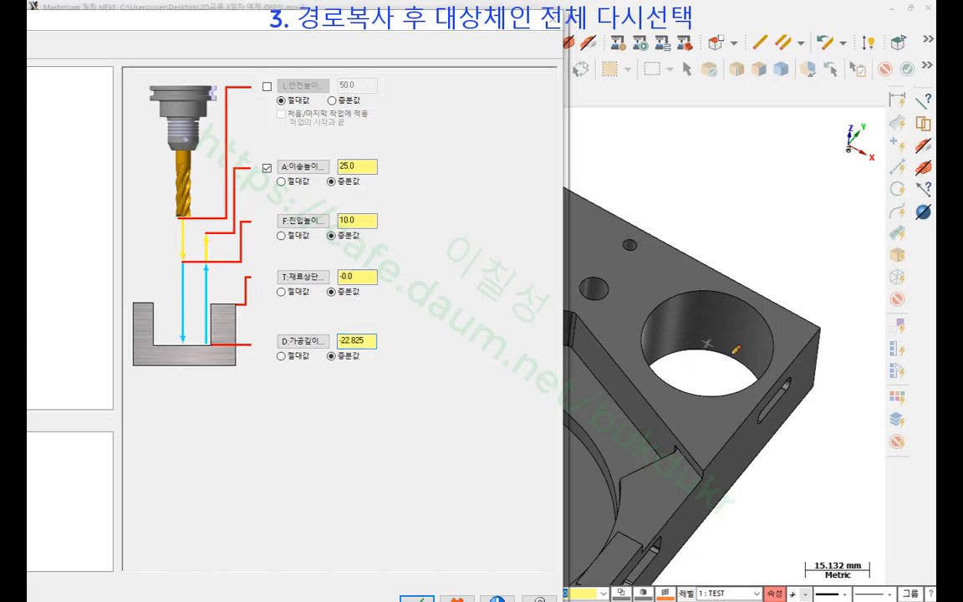
{"action": "mouse_move", "coordinate": [714, 362]}
{"action": "left_mouse_down"}
{"action": "mouse_move", "coordinate": [694, 368]}
{"action": "mouse_move", "coordinate": [697, 338]}
{"action": "left_mouse_up"}
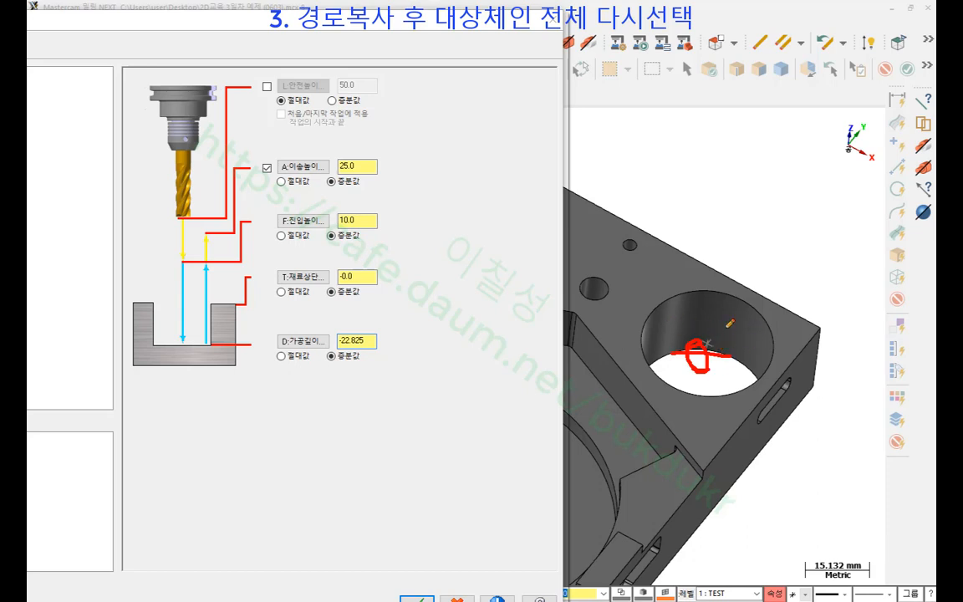
{"action": "mouse_move", "coordinate": [728, 327]}
{"action": "left_mouse_down"}
{"action": "mouse_move", "coordinate": [727, 367]}
{"action": "mouse_move", "coordinate": [732, 361]}
{"action": "left_mouse_up"}
{"action": "mouse_move", "coordinate": [344, 327]}
{"action": "left_mouse_down"}
{"action": "mouse_move", "coordinate": [245, 367]}
{"action": "mouse_move", "coordinate": [421, 383]}
{"action": "mouse_move", "coordinate": [375, 359]}
{"action": "mouse_move", "coordinate": [391, 346]}
{"action": "left_mouse_up"}
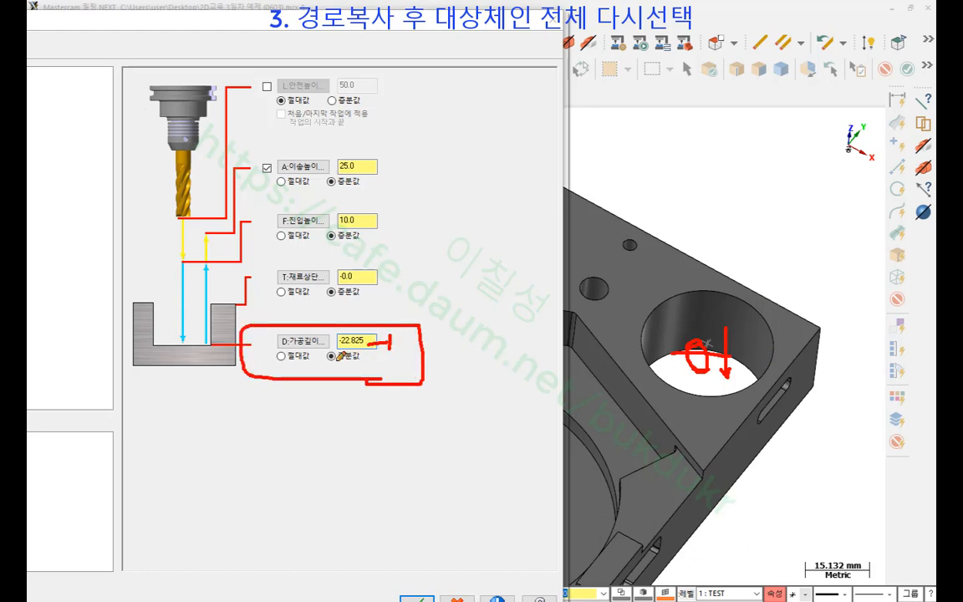
{"action": "right_click", "coordinate": [452, 269]}
{"action": "left_click", "coordinate": [502, 408]}
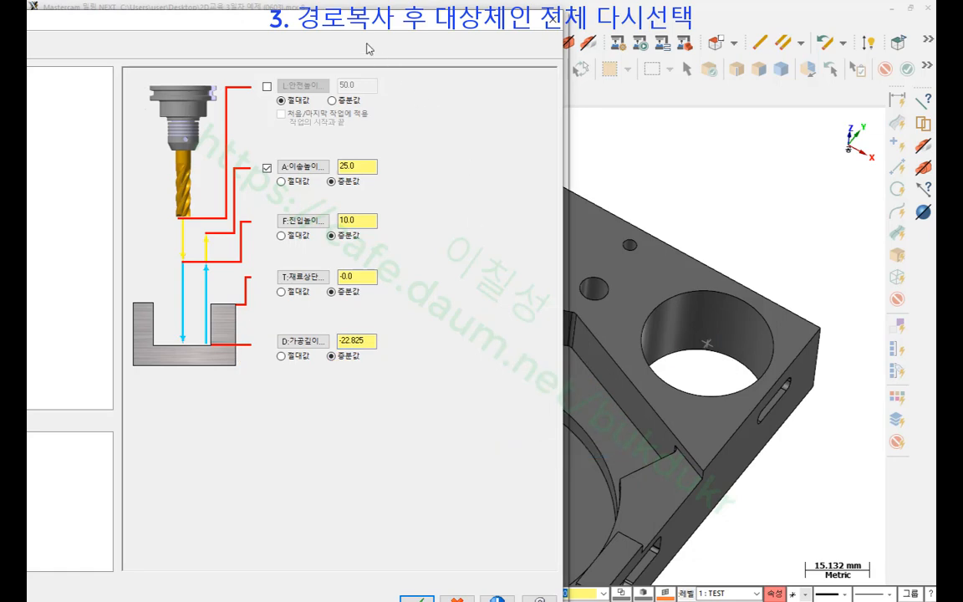
- Set the stock to leave on floors to -1.0 in the pocket's cut parameters, keeping 0.0 on the walls
{"action": "left_click_drag", "start_coordinate": [312, 25], "coordinate": [640, 34]}
{"action": "left_click", "coordinate": [192, 125]}
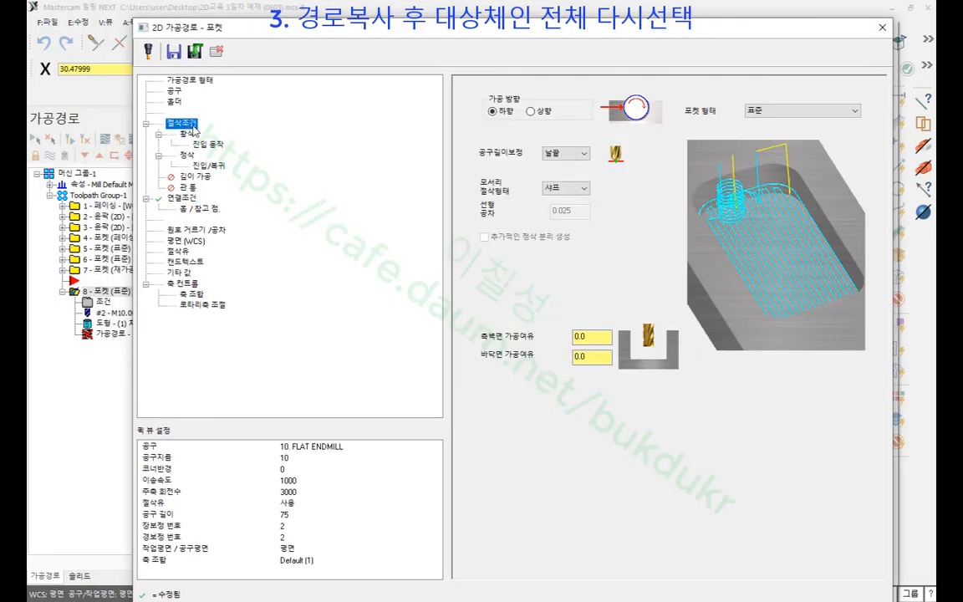
{"action": "left_click_drag", "start_coordinate": [597, 359], "coordinate": [529, 363]}
{"action": "key", "text": "BackSpace"}
{"action": "left_click", "coordinate": [600, 339]}
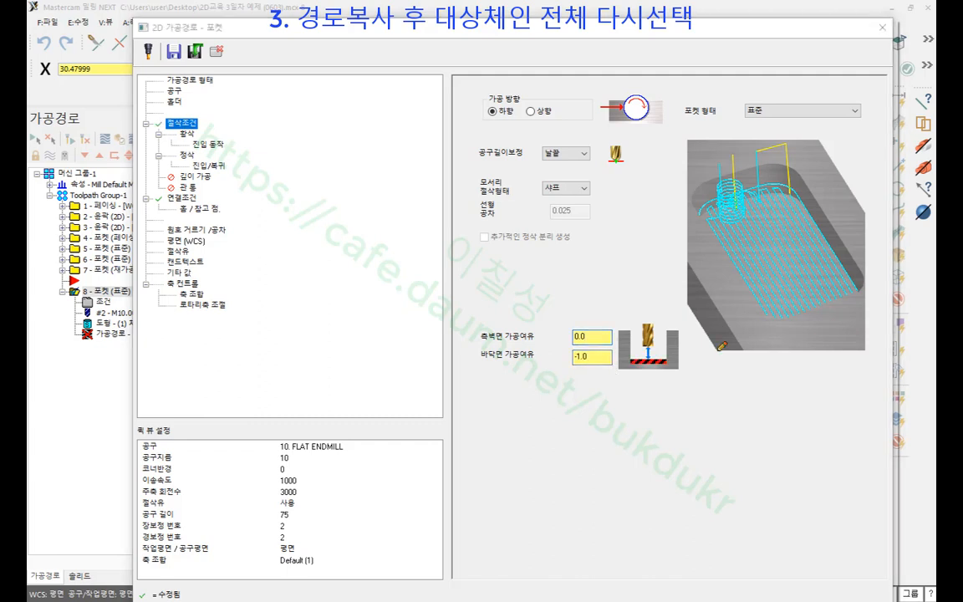
{"action": "mouse_move", "coordinate": [631, 382]}
{"action": "left_mouse_down"}
{"action": "mouse_move", "coordinate": [577, 381]}
{"action": "mouse_move", "coordinate": [475, 350]}
{"action": "mouse_move", "coordinate": [692, 341]}
{"action": "mouse_move", "coordinate": [750, 368]}
{"action": "mouse_move", "coordinate": [644, 380]}
{"action": "left_mouse_up"}
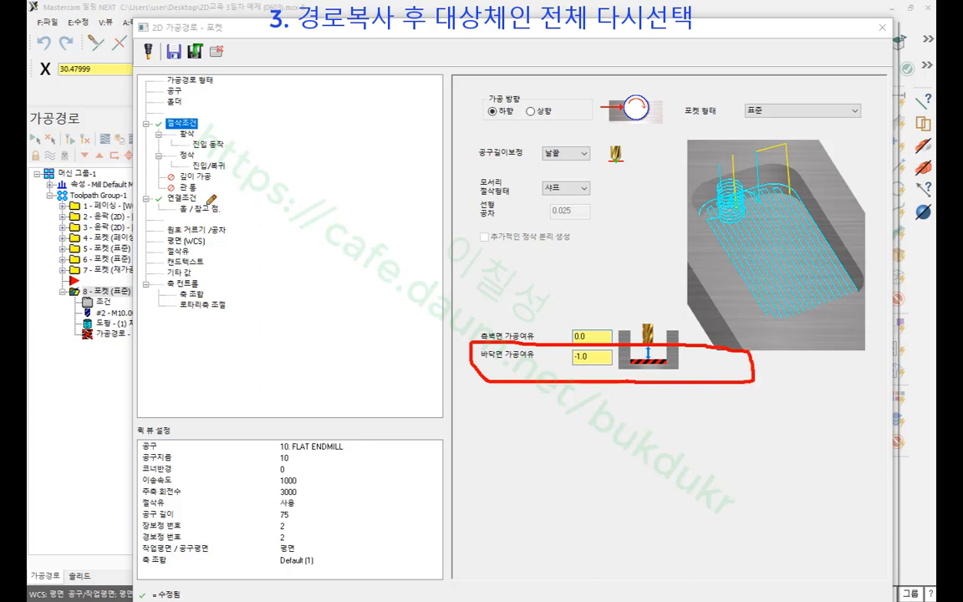
{"action": "mouse_move", "coordinate": [205, 179]}
{"action": "left_mouse_down"}
{"action": "mouse_move", "coordinate": [155, 189]}
{"action": "mouse_move", "coordinate": [182, 157]}
{"action": "mouse_move", "coordinate": [196, 185]}
{"action": "mouse_move", "coordinate": [299, 294]}
{"action": "mouse_move", "coordinate": [318, 301]}
{"action": "left_mouse_up"}
{"action": "mouse_move", "coordinate": [356, 251]}
{"action": "left_mouse_down"}
{"action": "mouse_move", "coordinate": [356, 297]}
{"action": "mouse_move", "coordinate": [366, 281]}
{"action": "left_mouse_up"}
{"action": "left_click_drag", "start_coordinate": [333, 290], "coordinate": [362, 323]}
{"action": "mouse_move", "coordinate": [374, 291]}
{"action": "left_mouse_down"}
{"action": "mouse_move", "coordinate": [377, 315]}
{"action": "mouse_move", "coordinate": [373, 291]}
{"action": "mouse_move", "coordinate": [392, 330]}
{"action": "left_mouse_up"}
{"action": "left_click_drag", "start_coordinate": [318, 344], "coordinate": [397, 342]}
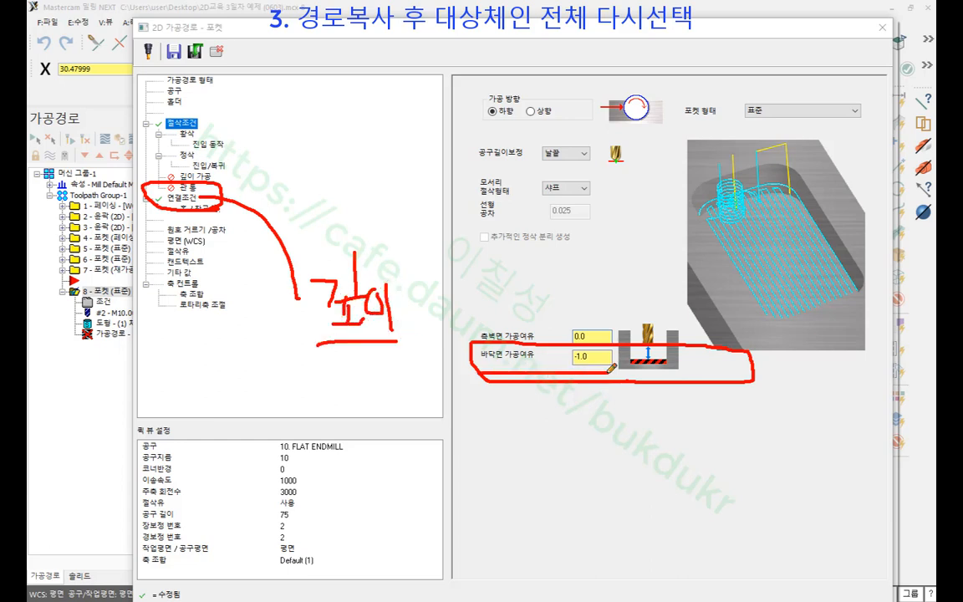
{"action": "mouse_move", "coordinate": [610, 368]}
{"action": "left_mouse_down"}
{"action": "mouse_move", "coordinate": [620, 344]}
{"action": "mouse_move", "coordinate": [479, 345]}
{"action": "mouse_move", "coordinate": [510, 372]}
{"action": "left_mouse_up"}
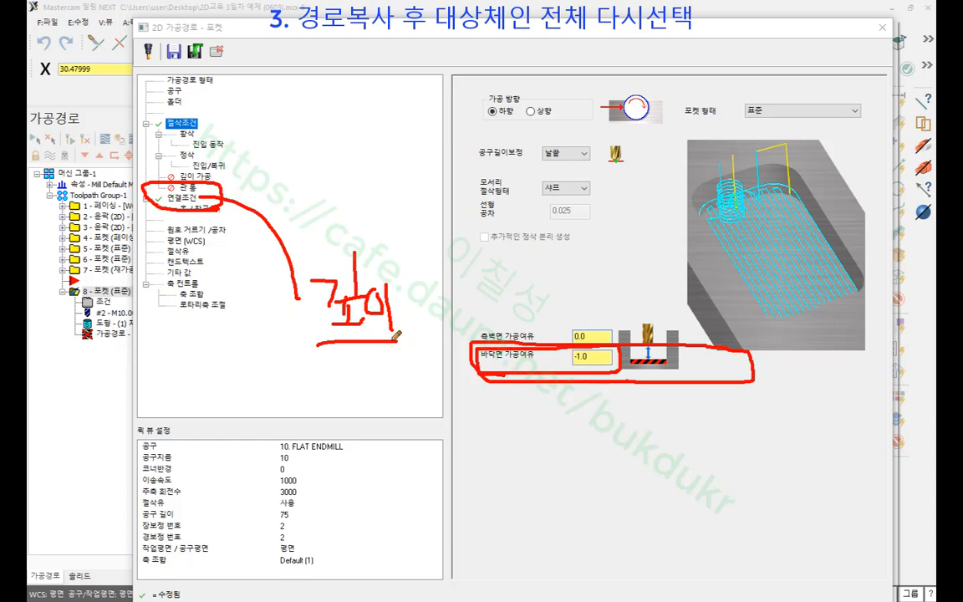
{"action": "mouse_move", "coordinate": [303, 303]}
{"action": "left_mouse_down"}
{"action": "mouse_move", "coordinate": [378, 242]}
{"action": "mouse_move", "coordinate": [330, 341]}
{"action": "left_mouse_up"}
{"action": "mouse_move", "coordinate": [592, 389]}
{"action": "left_mouse_down"}
{"action": "mouse_move", "coordinate": [568, 358]}
{"action": "mouse_move", "coordinate": [596, 386]}
{"action": "left_mouse_up"}
{"action": "mouse_move", "coordinate": [557, 421]}
{"action": "left_mouse_down"}
{"action": "mouse_move", "coordinate": [554, 457]}
{"action": "mouse_move", "coordinate": [587, 457]}
{"action": "left_mouse_up"}
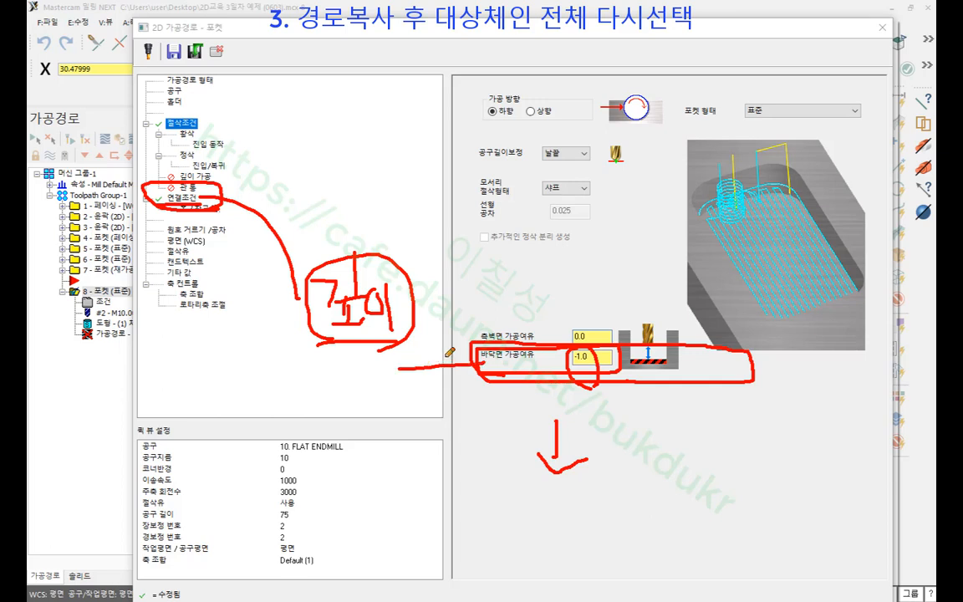
{"action": "left_click_drag", "start_coordinate": [398, 368], "coordinate": [442, 353]}
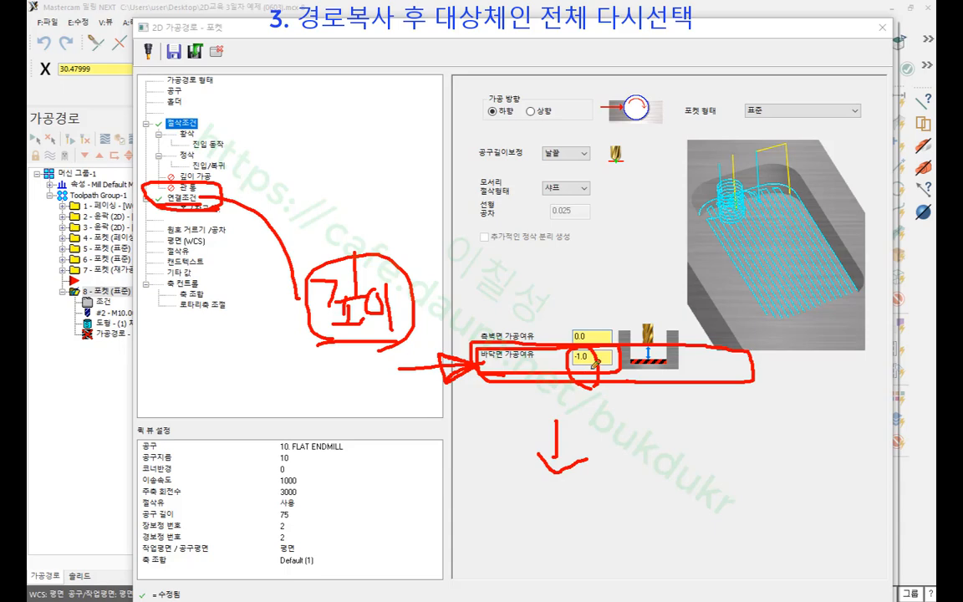
{"action": "right_click", "coordinate": [633, 233]}
{"action": "left_click", "coordinate": [662, 378]}
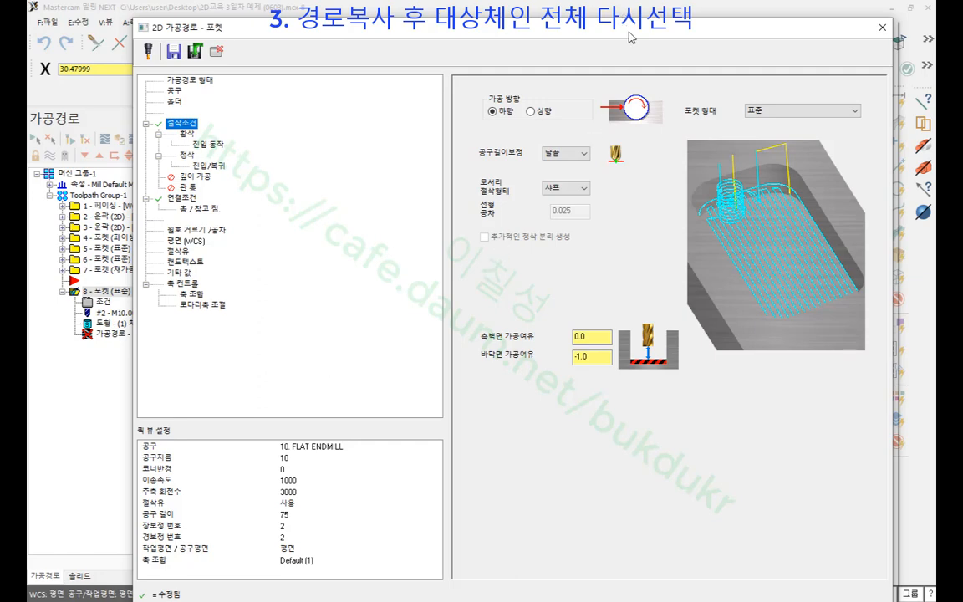
- Accept the changed pocket parameters and regenerate the toolpath of operation 8
{"action": "left_click_drag", "start_coordinate": [629, 32], "coordinate": [527, 29]}
{"action": "left_click", "coordinate": [632, 591]}
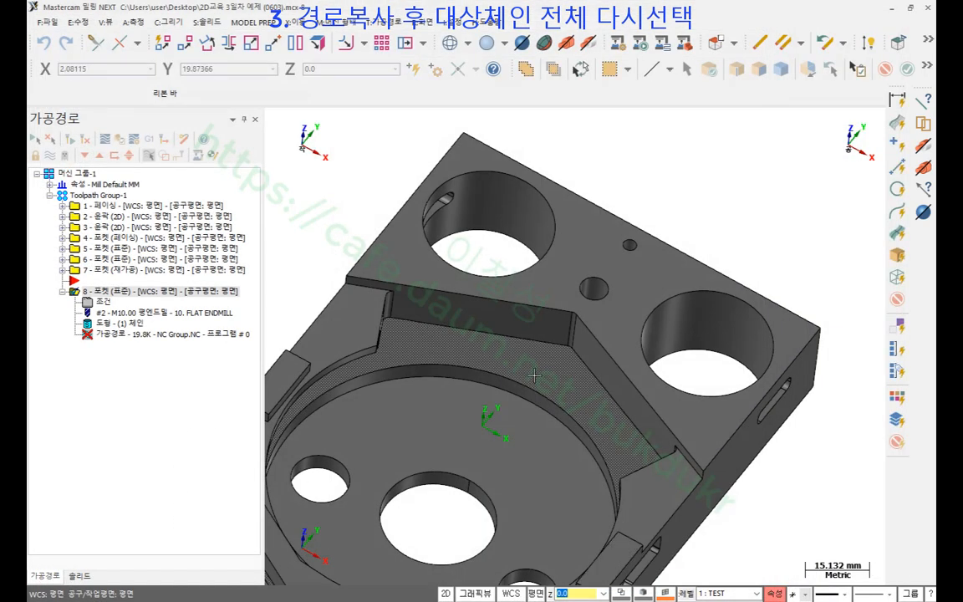
{"action": "left_click", "coordinate": [71, 139]}
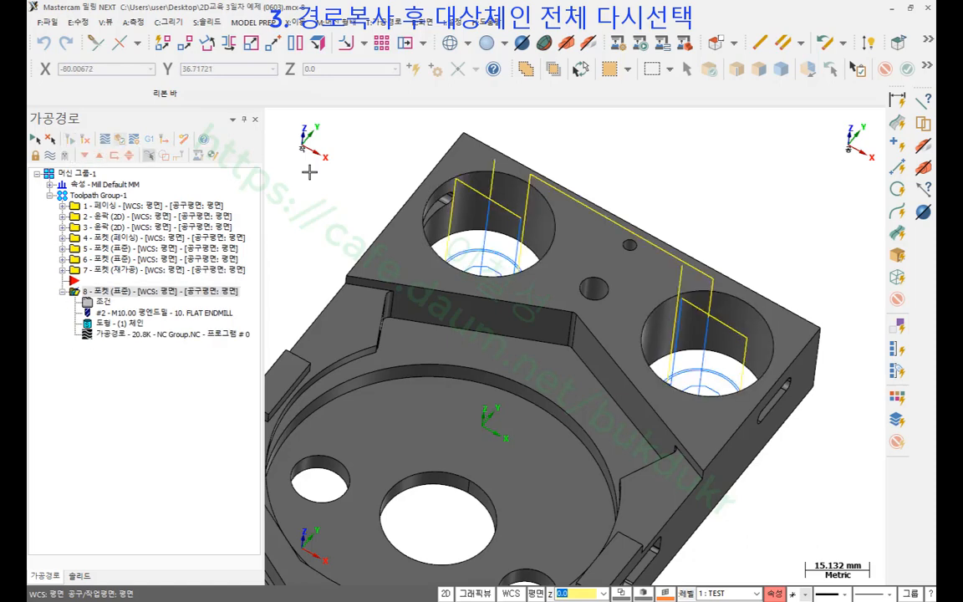
- Backplot operation 8 and examine its toolpath inside the two large holes from several angles
{"action": "scroll", "coordinate": [677, 326], "scroll_direction": "down", "scroll_amount": 2}
{"action": "mouse_move", "coordinate": [678, 326]}
{"action": "middle_mouse_down"}
{"action": "mouse_move", "coordinate": [671, 355]}
{"action": "mouse_move", "coordinate": [682, 359]}
{"action": "mouse_move", "coordinate": [294, 338]}
{"action": "middle_mouse_up"}
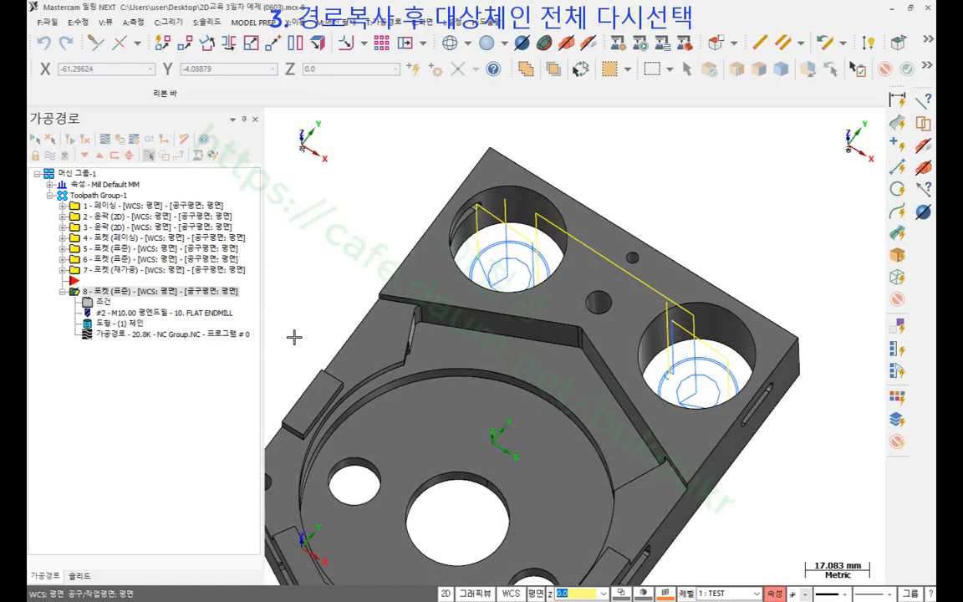
{"action": "left_click", "coordinate": [114, 336]}
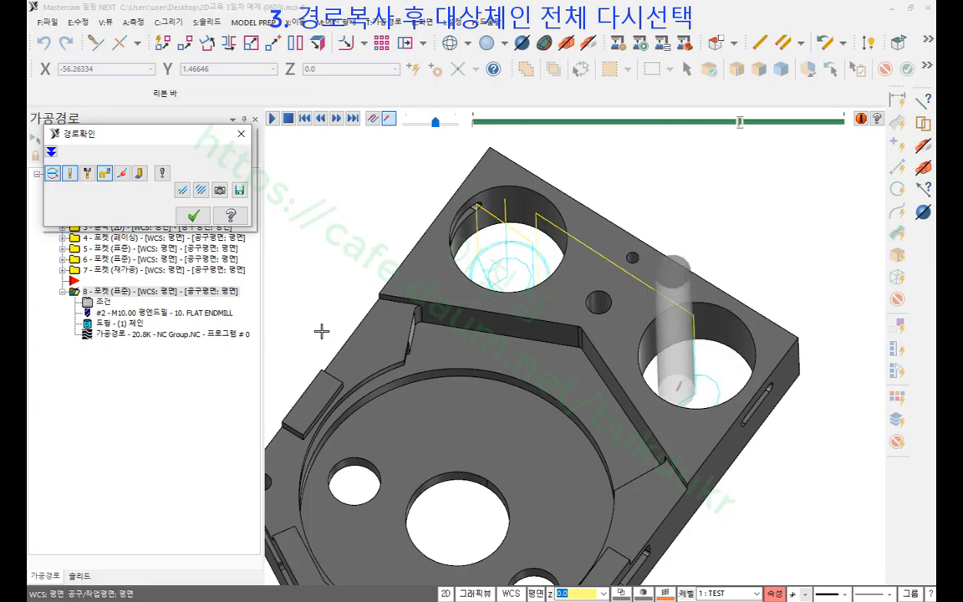
{"action": "scroll", "coordinate": [688, 366], "scroll_direction": "up", "scroll_amount": 3}
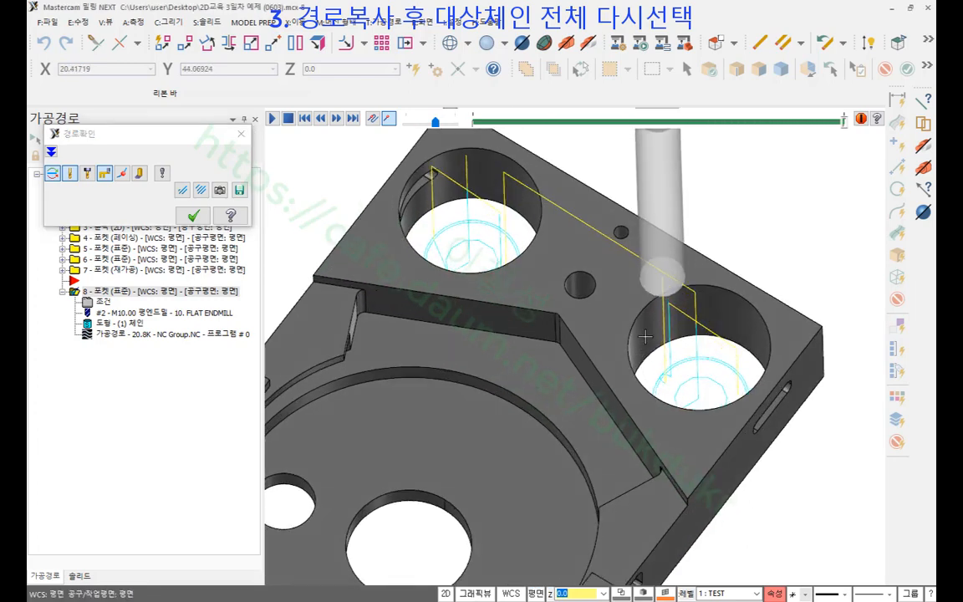
{"action": "middle_click_drag", "start_coordinate": [645, 337], "coordinate": [679, 312]}
{"action": "middle_click_drag", "start_coordinate": [617, 341], "coordinate": [665, 285]}
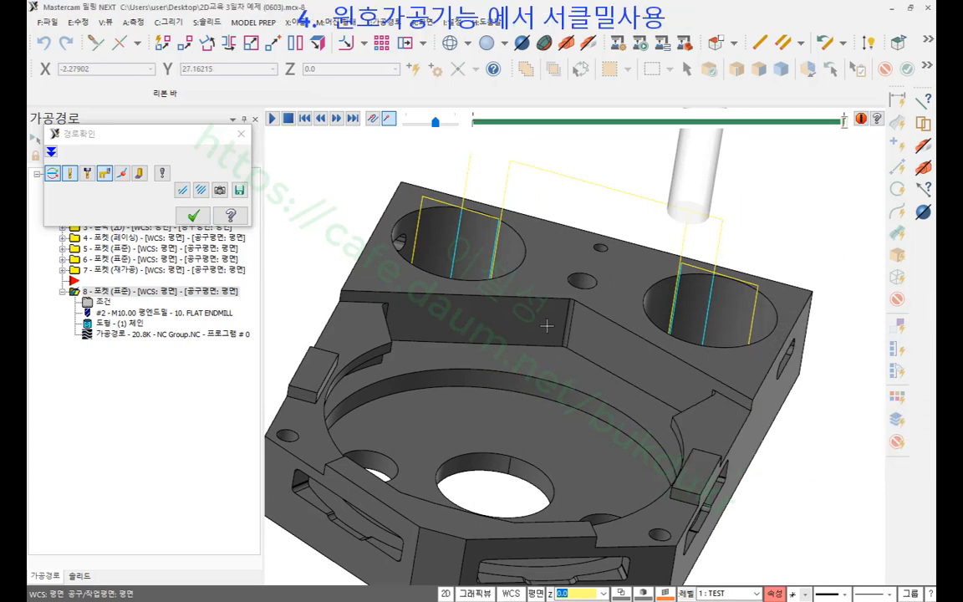
{"action": "scroll", "coordinate": [542, 335], "scroll_direction": "down", "scroll_amount": 4}
{"action": "left_click", "coordinate": [194, 216]}
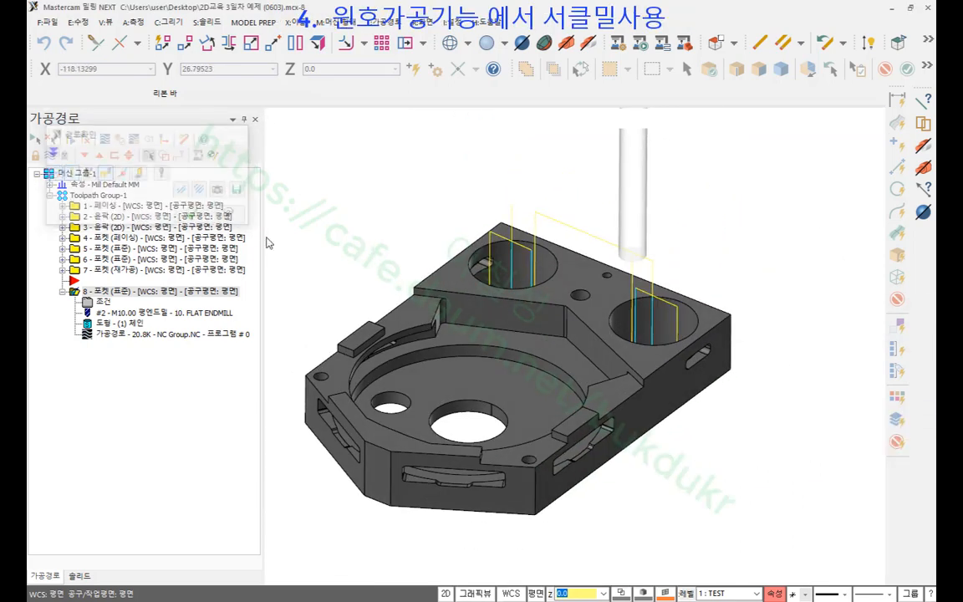
- Analyze the circular top edge of the small hole midway between the two large holes to check its diameter
{"action": "scroll", "coordinate": [596, 312], "scroll_direction": "up", "scroll_amount": 3}
{"action": "scroll", "coordinate": [595, 312], "scroll_direction": "up", "scroll_amount": 2}
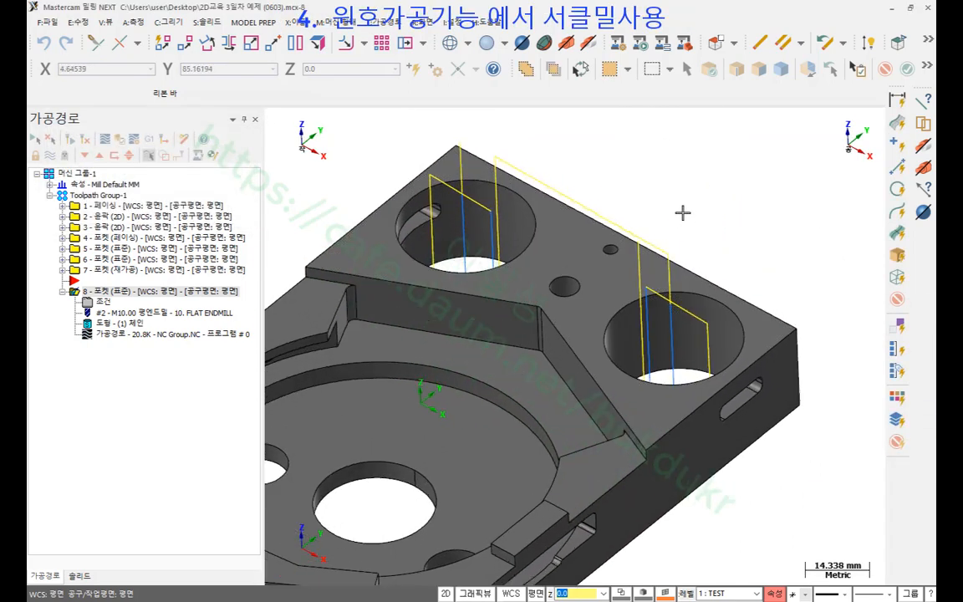
{"action": "scroll", "coordinate": [577, 285], "scroll_direction": "up", "scroll_amount": 10}
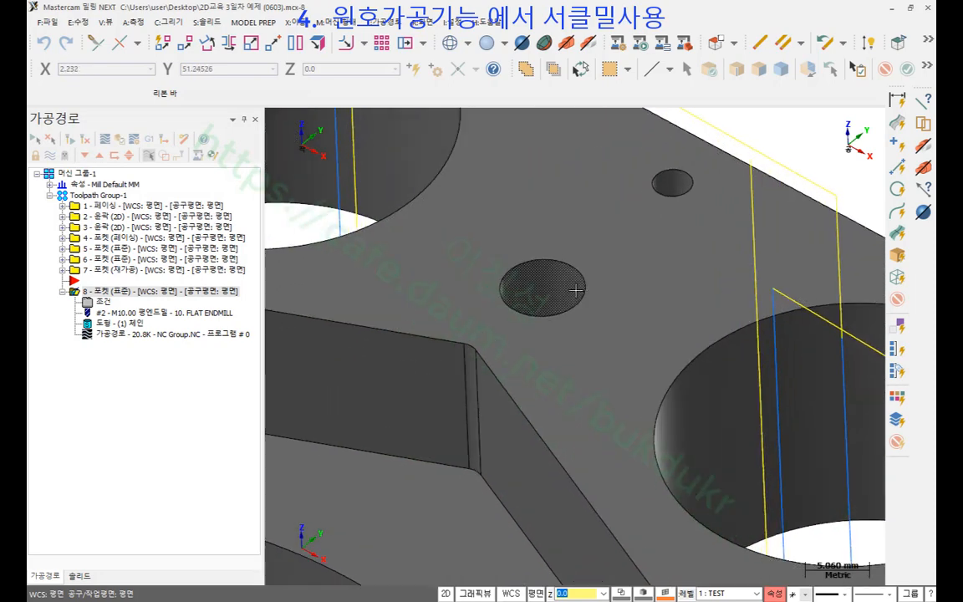
{"action": "scroll", "coordinate": [578, 346], "scroll_direction": "up", "scroll_amount": 5}
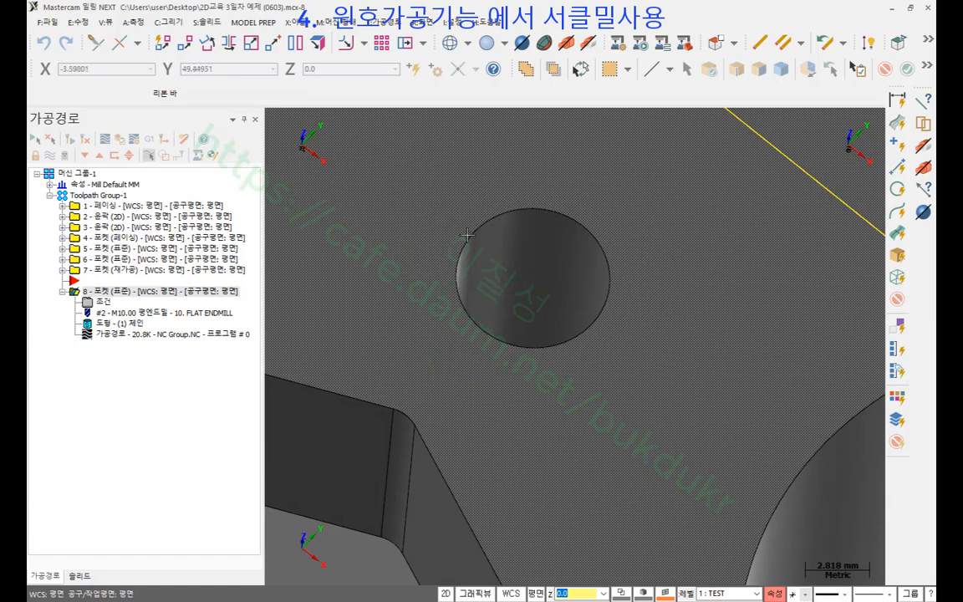
{"action": "key", "text": "F4"}
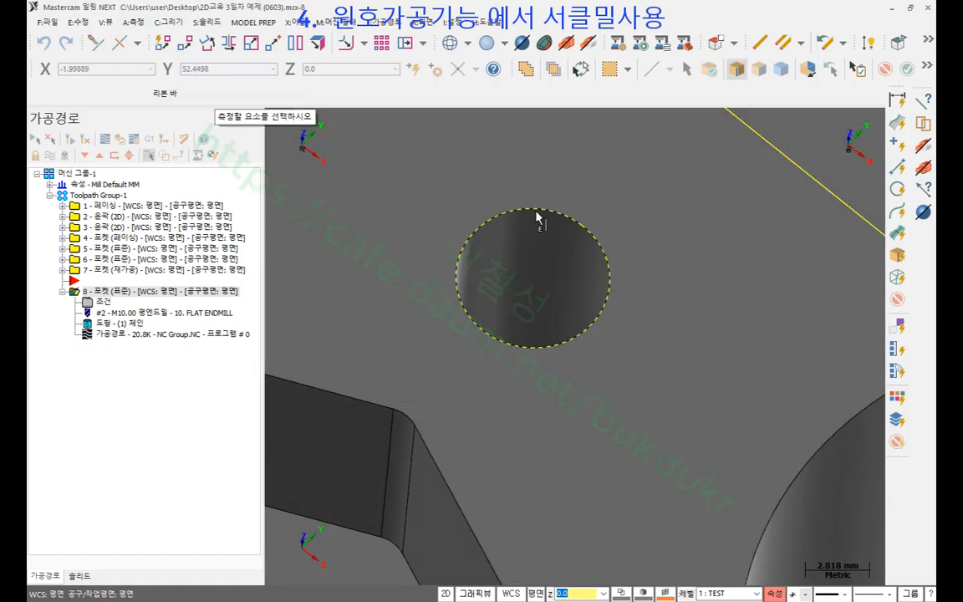
{"action": "left_click", "coordinate": [536, 211]}
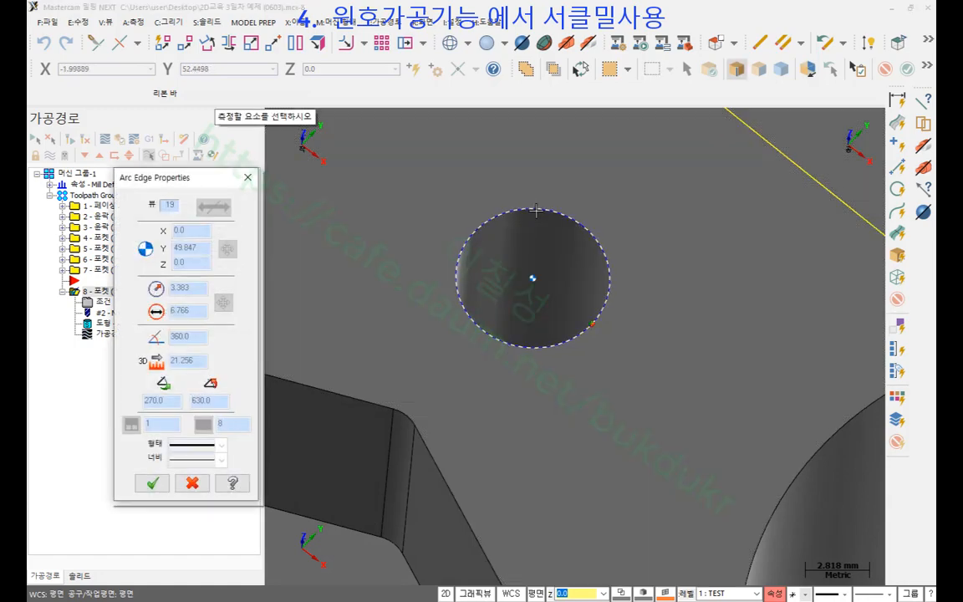
{"action": "scroll", "coordinate": [558, 247], "scroll_direction": "down", "scroll_amount": 4}
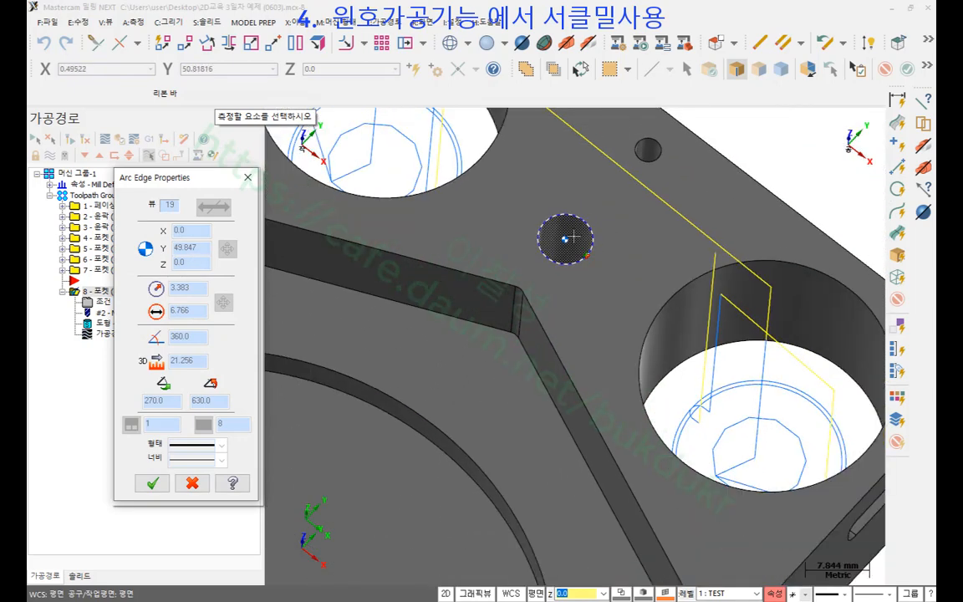
{"action": "scroll", "coordinate": [581, 243], "scroll_direction": "up", "scroll_amount": 4}
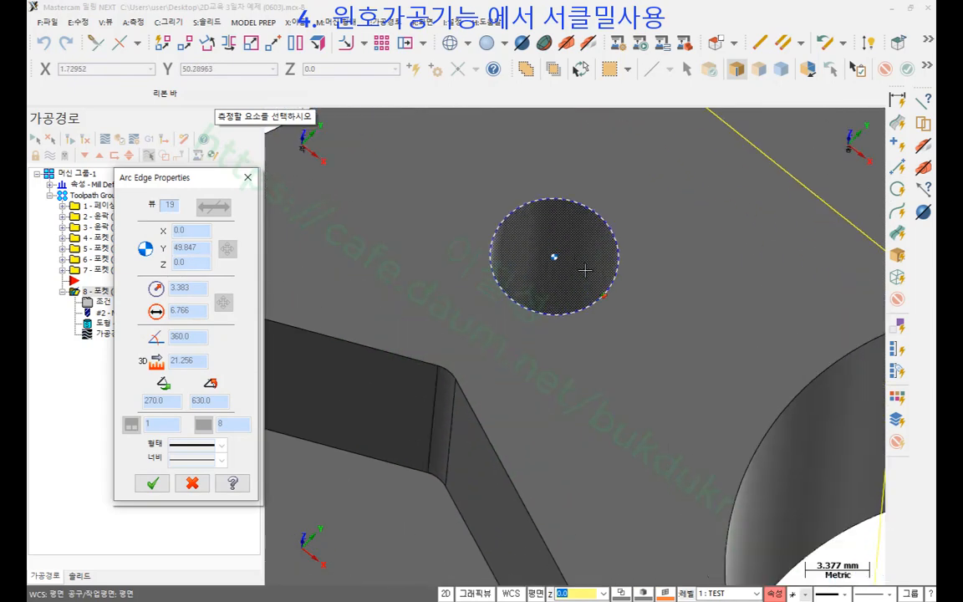
{"action": "scroll", "coordinate": [560, 274], "scroll_direction": "down", "scroll_amount": 2}
{"action": "middle_click_drag", "start_coordinate": [567, 274], "coordinate": [577, 218]}
{"action": "scroll", "coordinate": [579, 219], "scroll_direction": "up", "scroll_amount": 2}
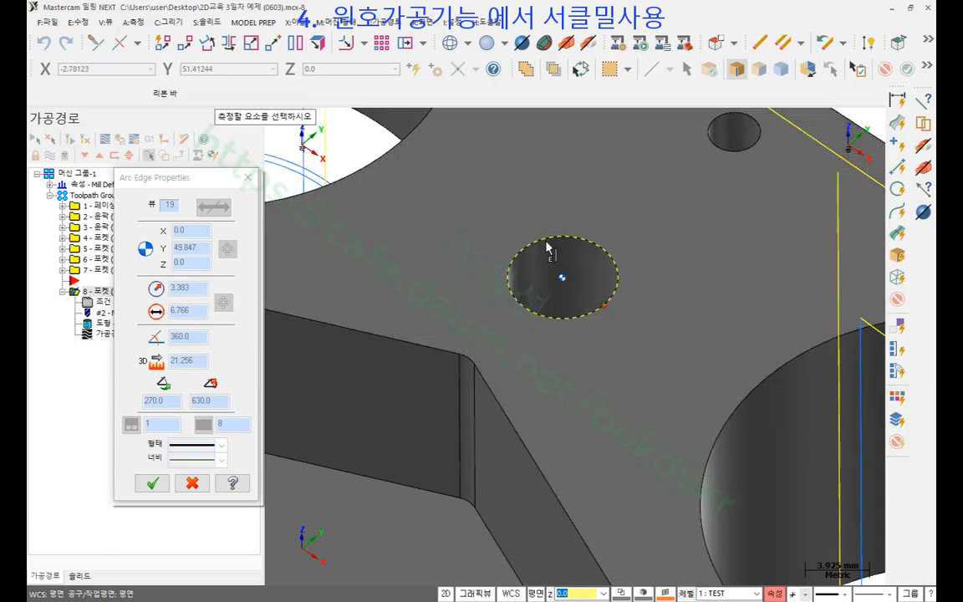
{"action": "scroll", "coordinate": [597, 205], "scroll_direction": "down", "scroll_amount": 2}
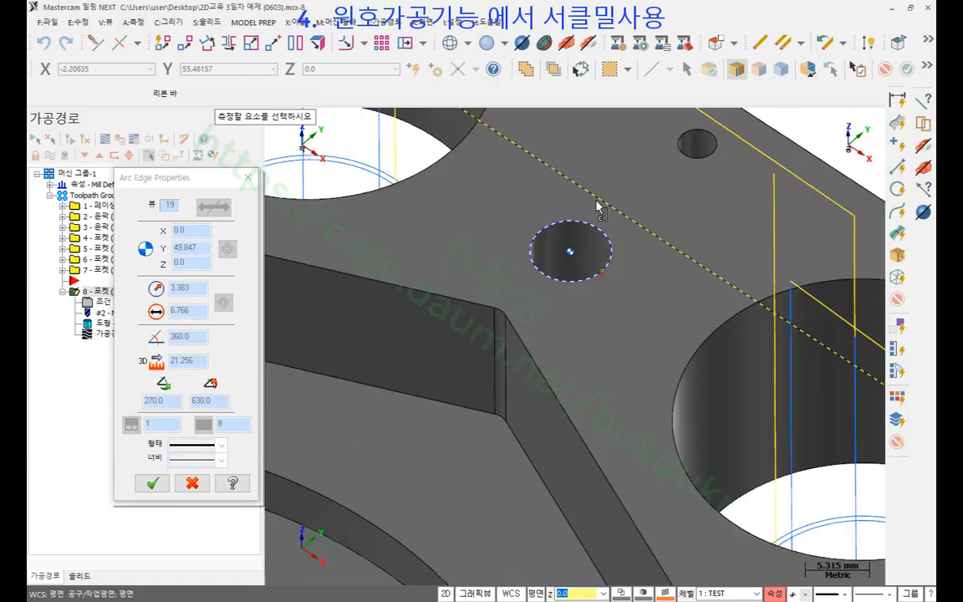
{"action": "mouse_move", "coordinate": [597, 205]}
{"action": "middle_mouse_down"}
{"action": "mouse_move", "coordinate": [606, 230]}
{"action": "mouse_move", "coordinate": [597, 221]}
{"action": "middle_mouse_up"}
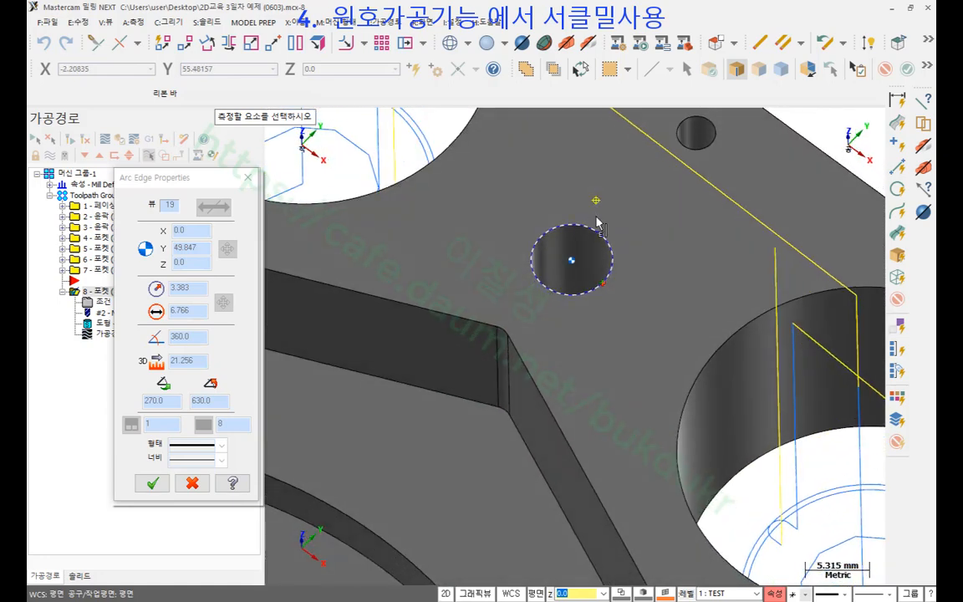
{"action": "left_click", "coordinate": [192, 483]}
- Create a circle mill toolpath using the centre of the small hole between the two large holes as its point
{"action": "scroll", "coordinate": [601, 261], "scroll_direction": "up", "scroll_amount": 3}
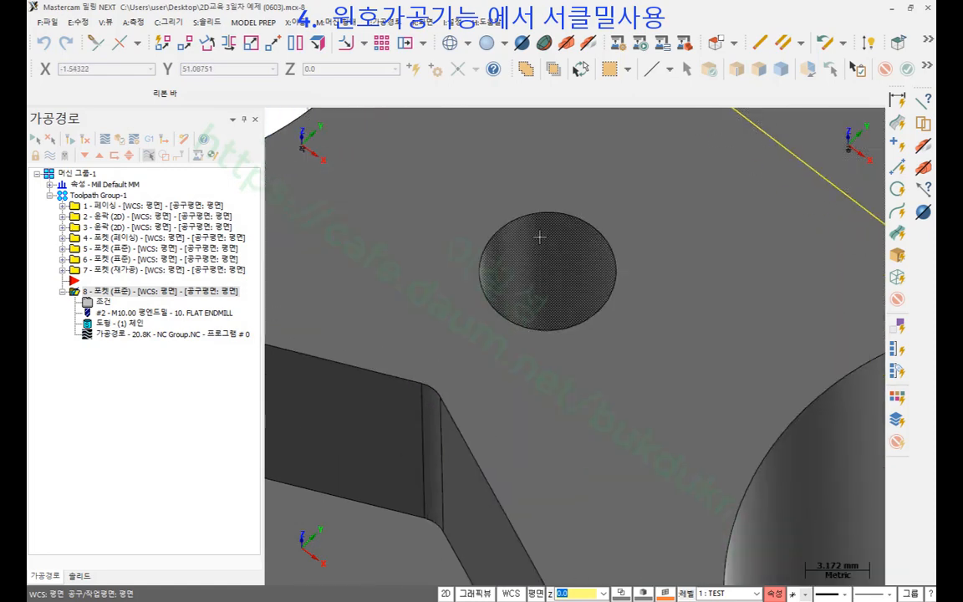
{"action": "left_click", "coordinate": [399, 23]}
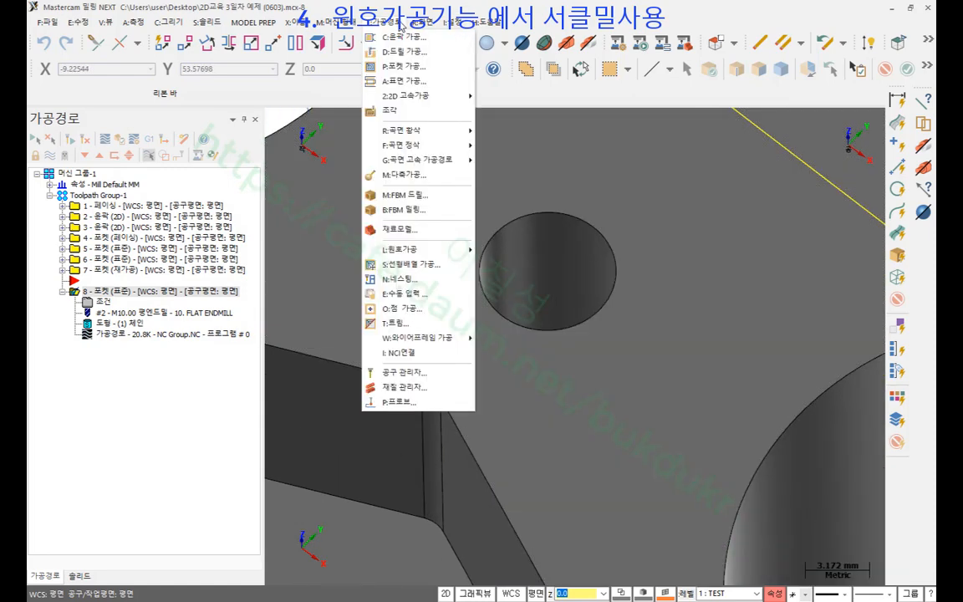
{"action": "mouse_move", "coordinate": [421, 251]}
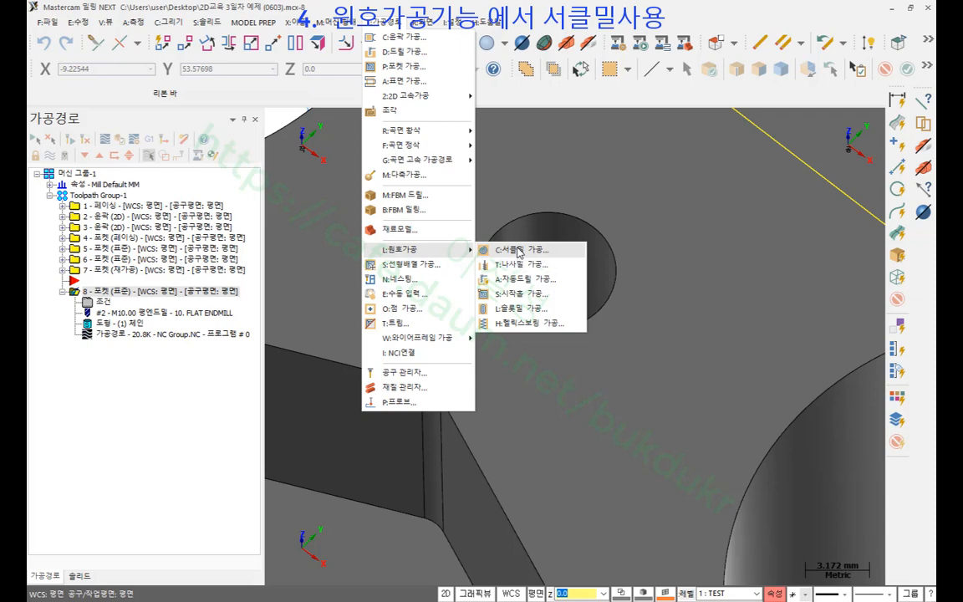
{"action": "left_click", "coordinate": [518, 251]}
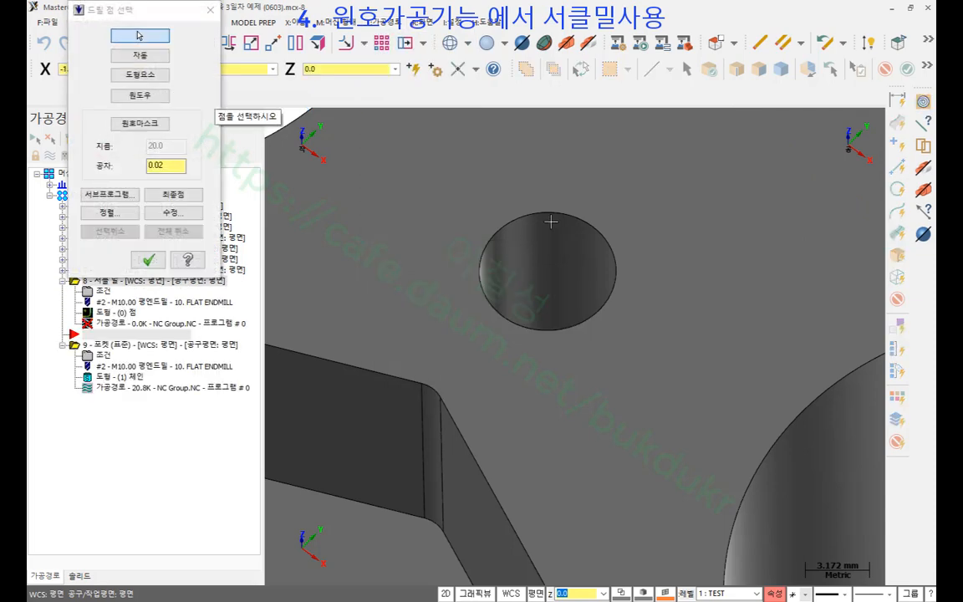
{"action": "left_click_drag", "start_coordinate": [217, 47], "coordinate": [375, 211]}
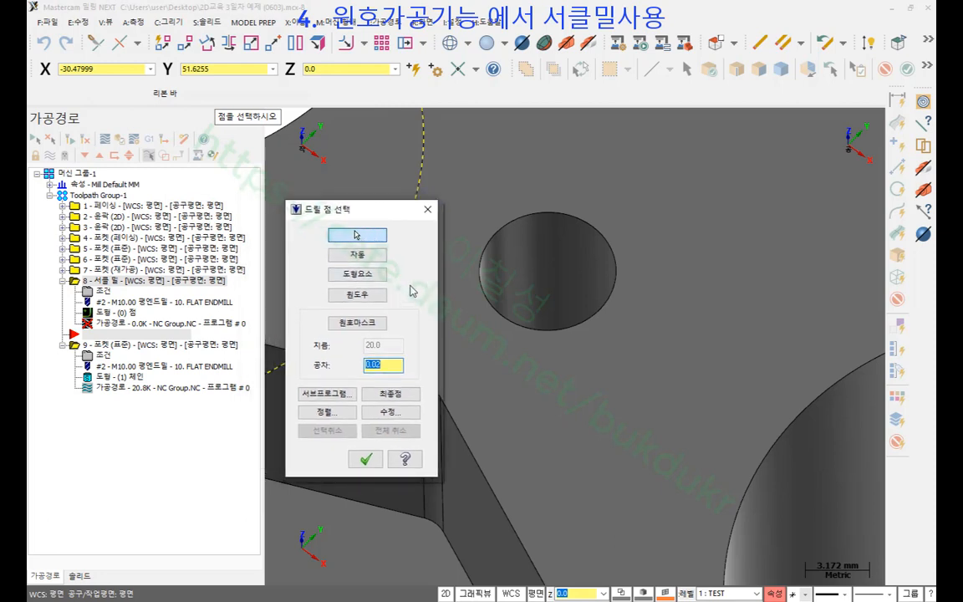
{"action": "left_click_drag", "start_coordinate": [388, 213], "coordinate": [287, 196]}
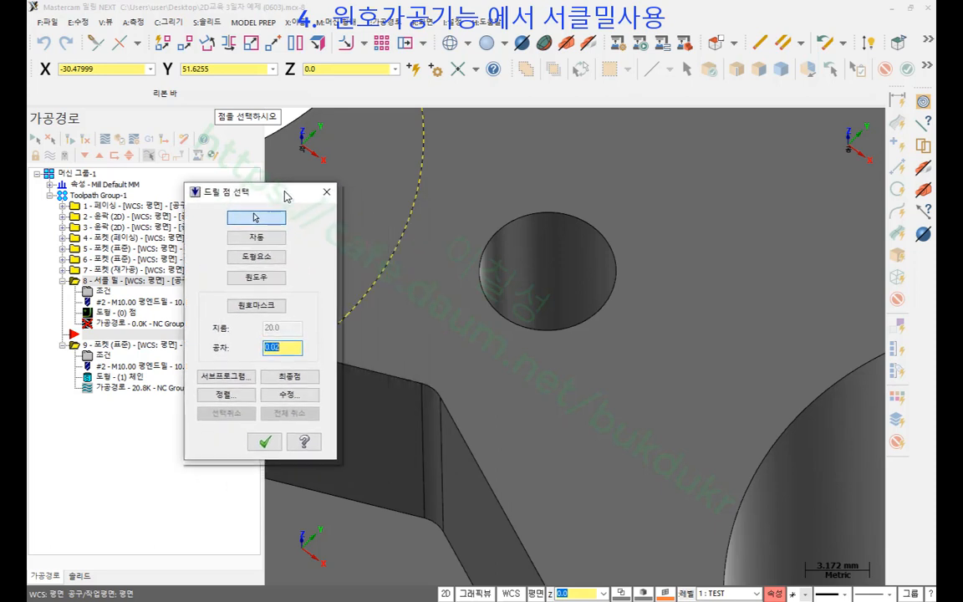
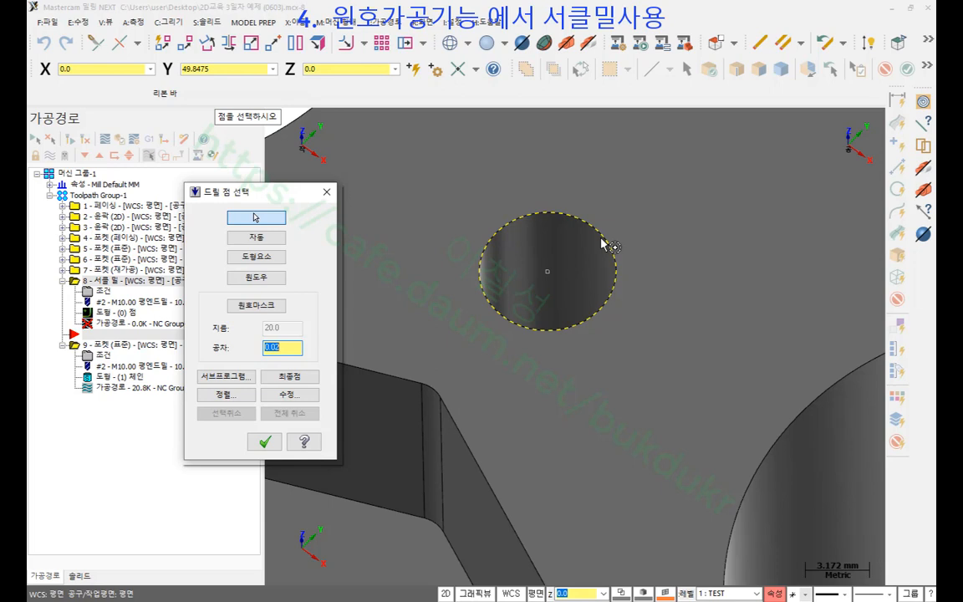
{"action": "left_click", "coordinate": [602, 243]}
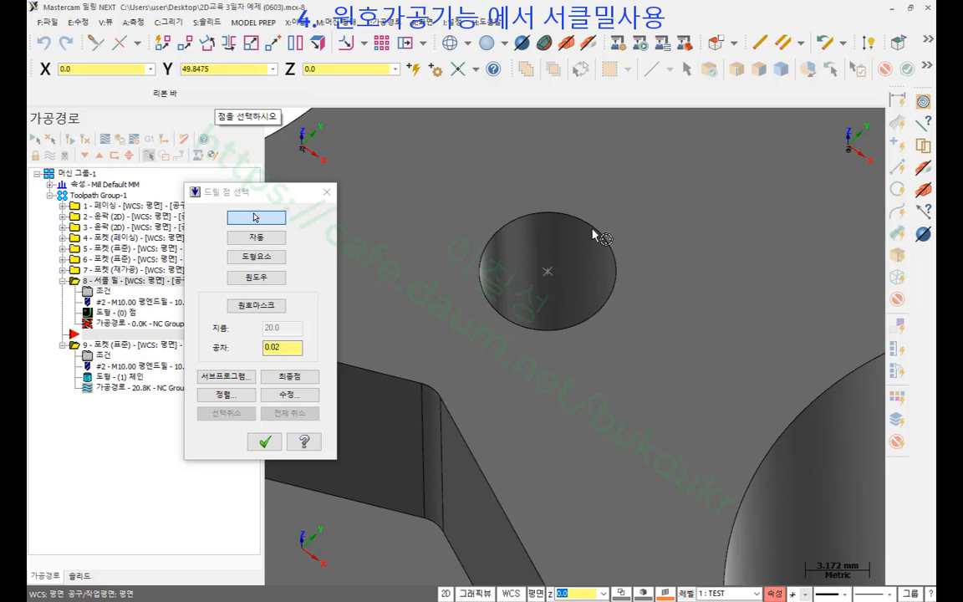
{"action": "left_click", "coordinate": [265, 444]}
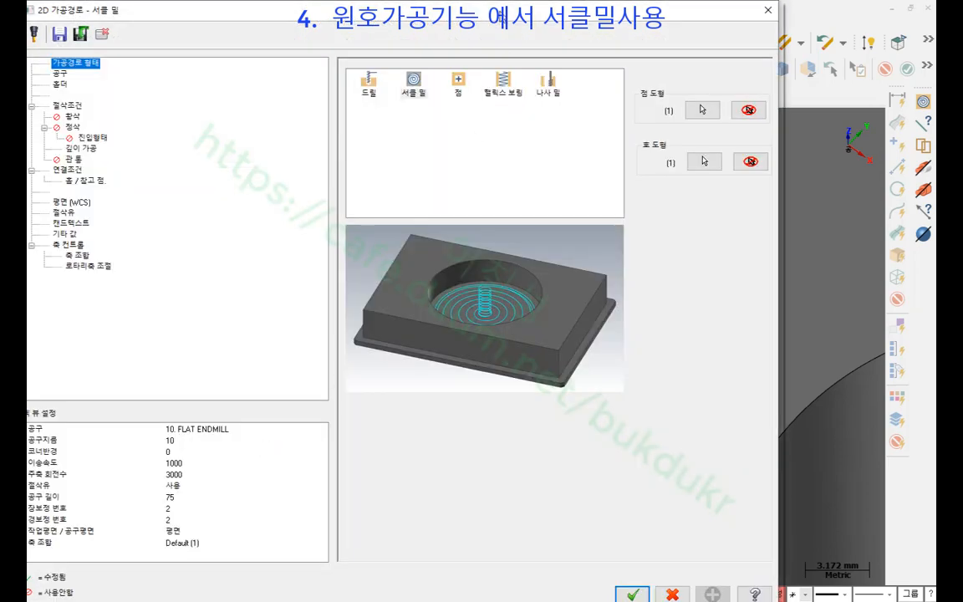
- Assign tool 3, the 3 mm flat endmill, to the circle mill toolpath
{"action": "left_click_drag", "start_coordinate": [490, 46], "coordinate": [200, 65]}
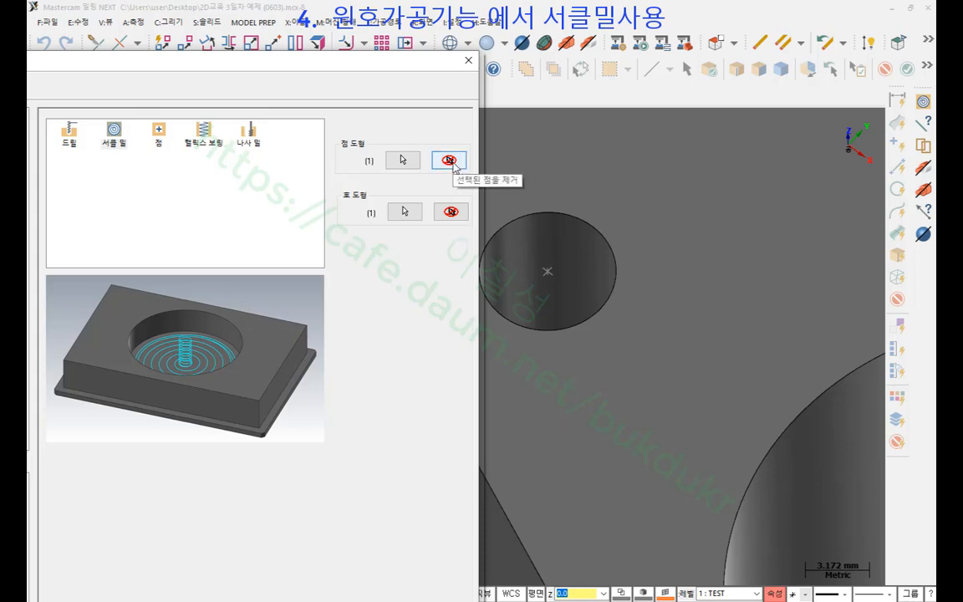
{"action": "left_click_drag", "start_coordinate": [97, 63], "coordinate": [564, 80]}
{"action": "left_click", "coordinate": [224, 138]}
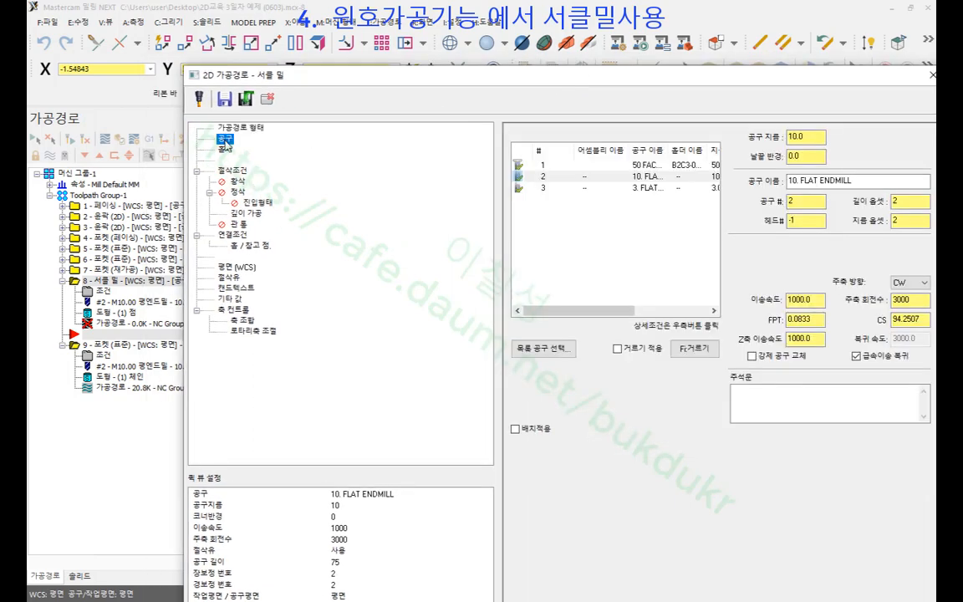
{"action": "left_click", "coordinate": [608, 189]}
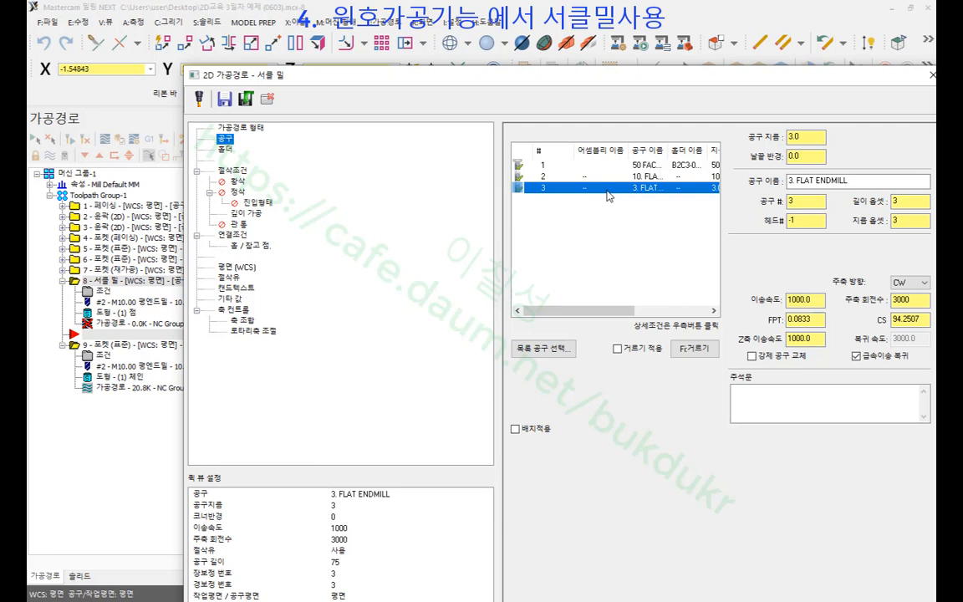
- Open the circle mill's cut parameters and move the dialog aside to uncover the small hole
{"action": "left_click", "coordinate": [234, 171]}
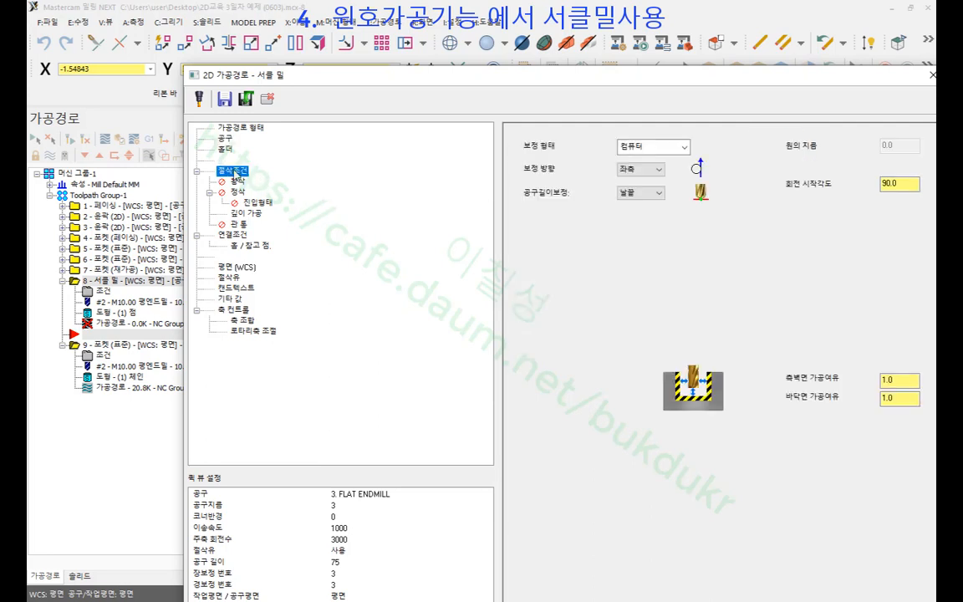
{"action": "left_click_drag", "start_coordinate": [588, 74], "coordinate": [302, 30]}
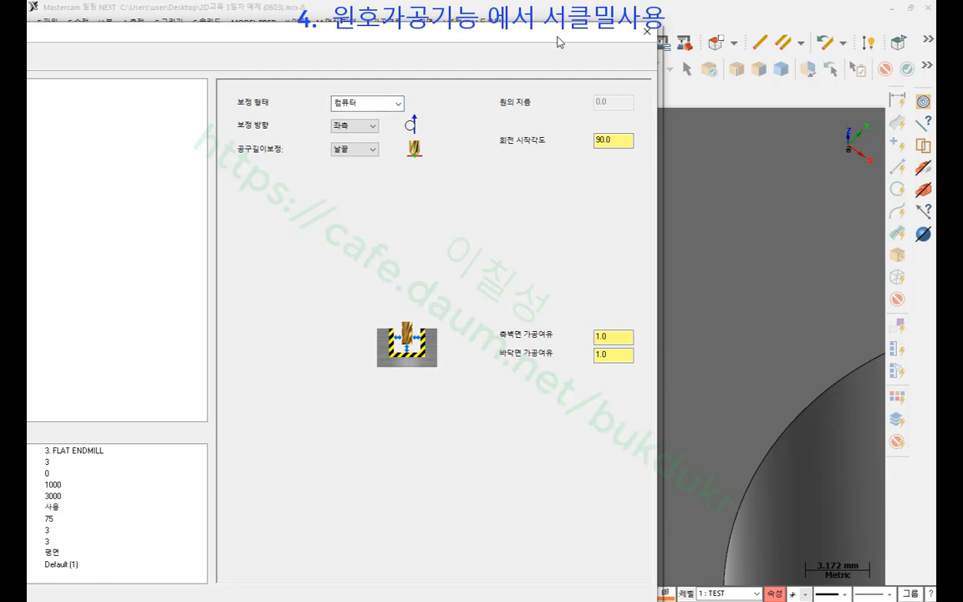
{"action": "left_click_drag", "start_coordinate": [560, 42], "coordinate": [377, 48]}
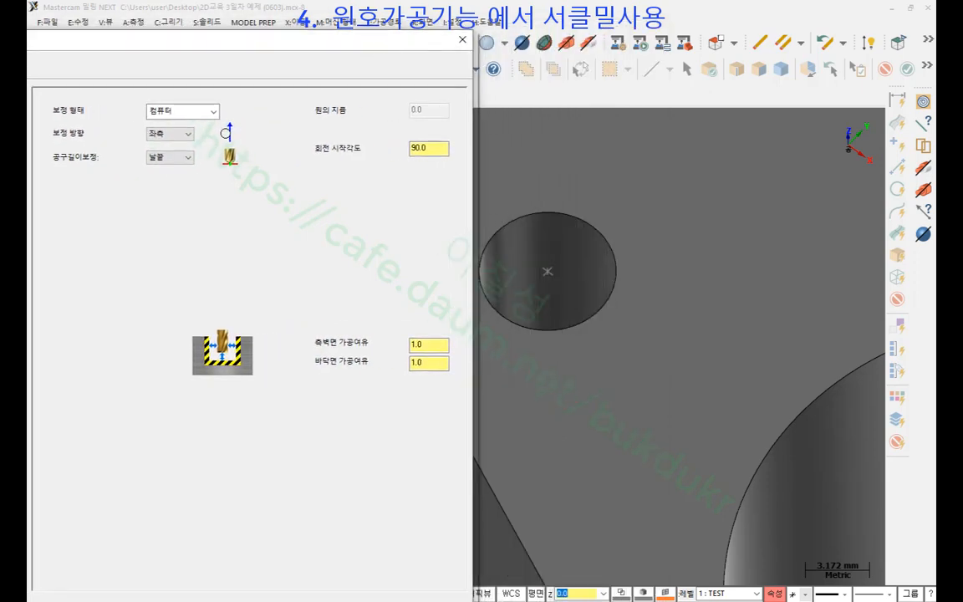
{"action": "mouse_move", "coordinate": [566, 289]}
{"action": "left_mouse_down"}
{"action": "mouse_move", "coordinate": [576, 243]}
{"action": "mouse_move", "coordinate": [609, 274]}
{"action": "mouse_move", "coordinate": [570, 291]}
{"action": "left_mouse_up"}
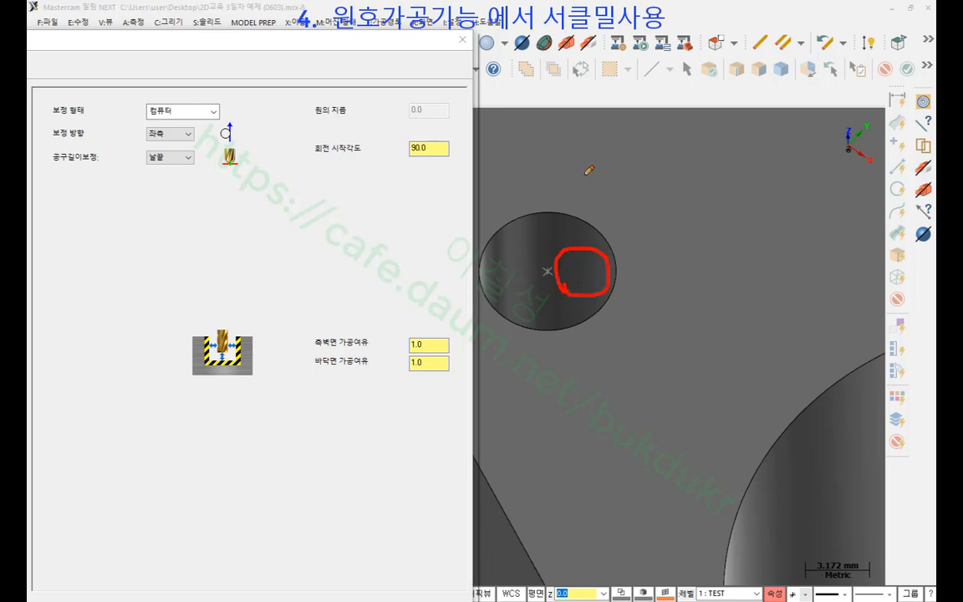
{"action": "left_click_drag", "start_coordinate": [567, 169], "coordinate": [557, 272]}
{"action": "mouse_move", "coordinate": [611, 169]}
{"action": "left_mouse_down"}
{"action": "mouse_move", "coordinate": [612, 264]}
{"action": "mouse_move", "coordinate": [548, 248]}
{"action": "mouse_move", "coordinate": [525, 269]}
{"action": "mouse_move", "coordinate": [560, 294]}
{"action": "left_mouse_up"}
{"action": "right_click", "coordinate": [747, 227]}
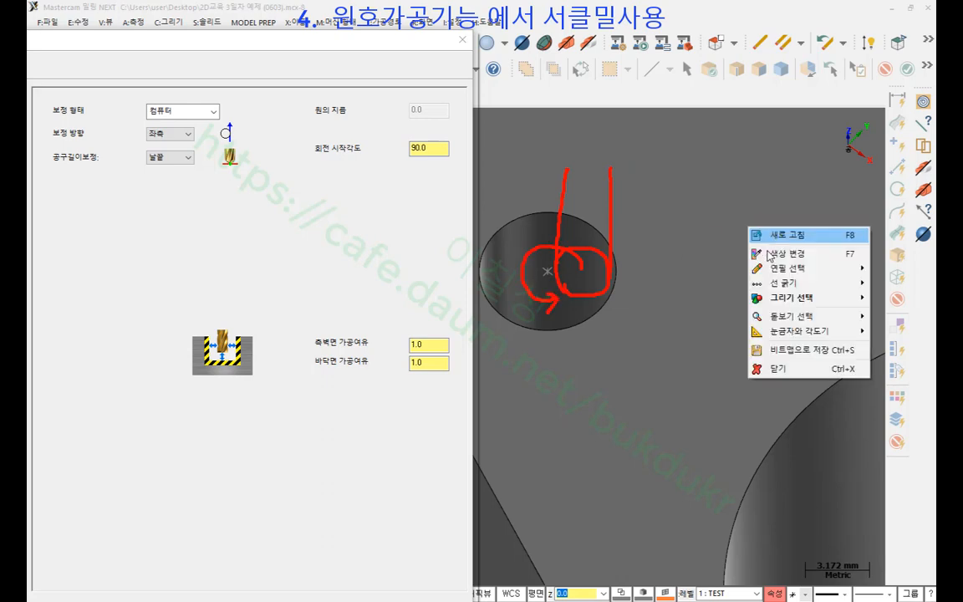
{"action": "left_click", "coordinate": [774, 371]}
- Set the circle mill's stock to leave to 0 on both walls and floors
{"action": "left_click_drag", "start_coordinate": [220, 42], "coordinate": [508, 30]}
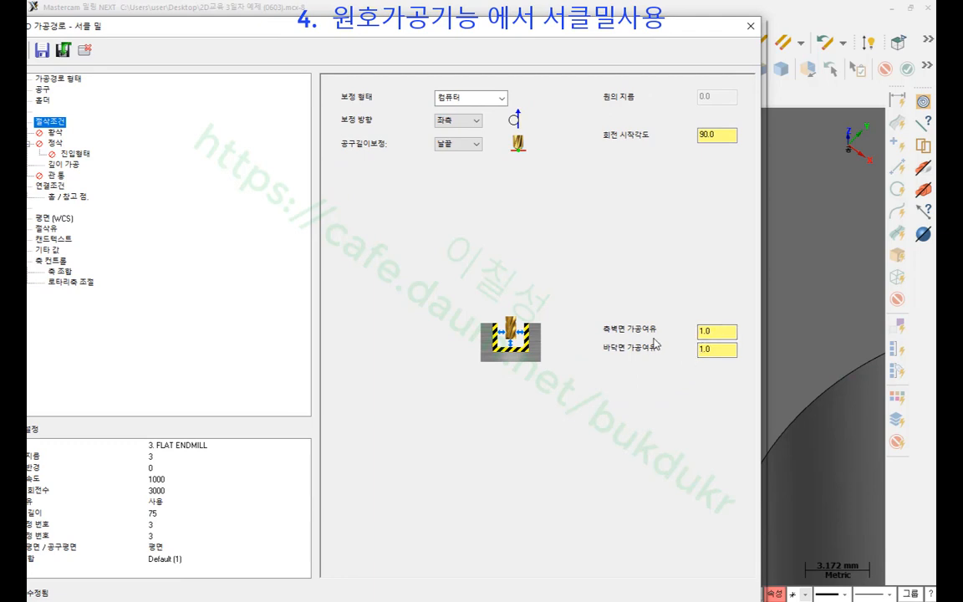
{"action": "left_click_drag", "start_coordinate": [634, 34], "coordinate": [449, 32]}
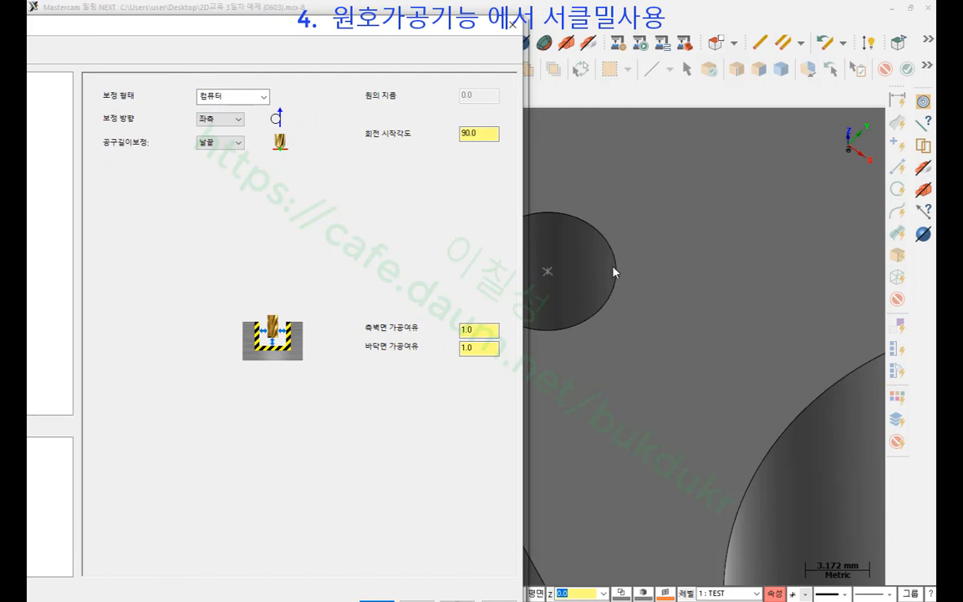
{"action": "left_click", "coordinate": [479, 329]}
{"action": "type", "text": "0"}
{"action": "left_click_drag", "start_coordinate": [483, 349], "coordinate": [463, 351]}
{"action": "type", "text": "0"}
{"action": "left_click", "coordinate": [487, 333]}
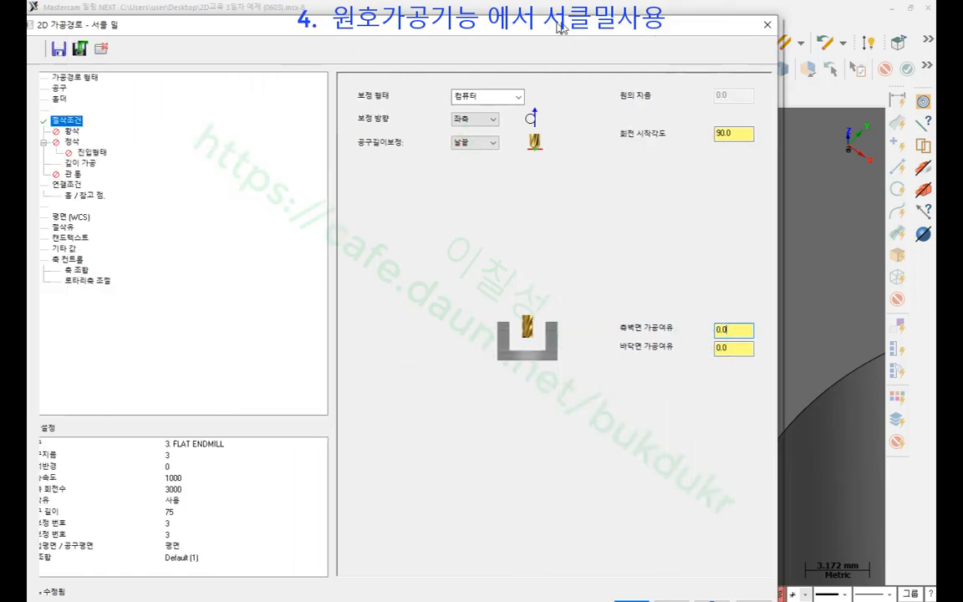
- Move the circle mill dialog back into full view and open its finishing parameters
{"action": "left_click_drag", "start_coordinate": [276, 25], "coordinate": [610, 23]}
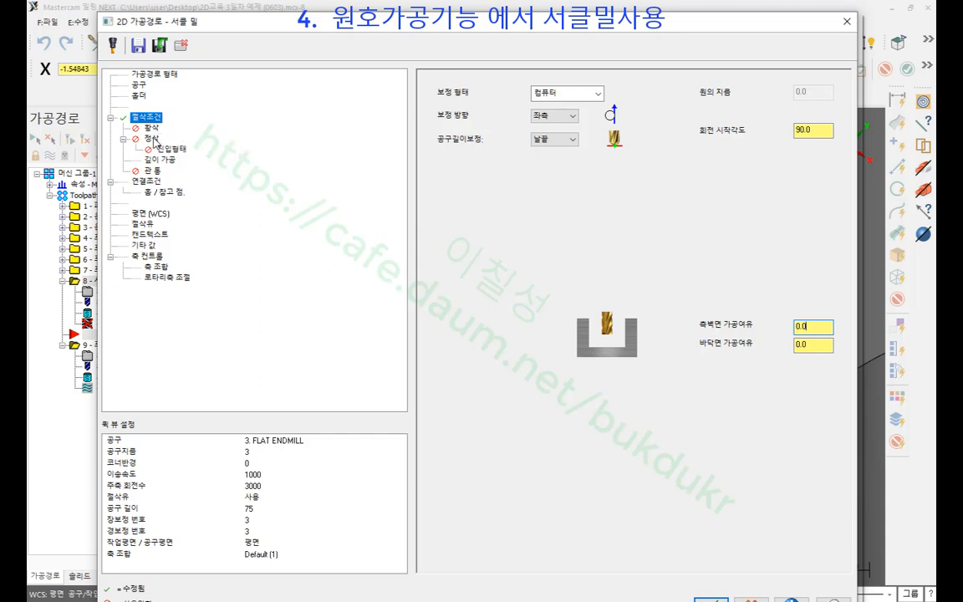
{"action": "left_click", "coordinate": [152, 140]}
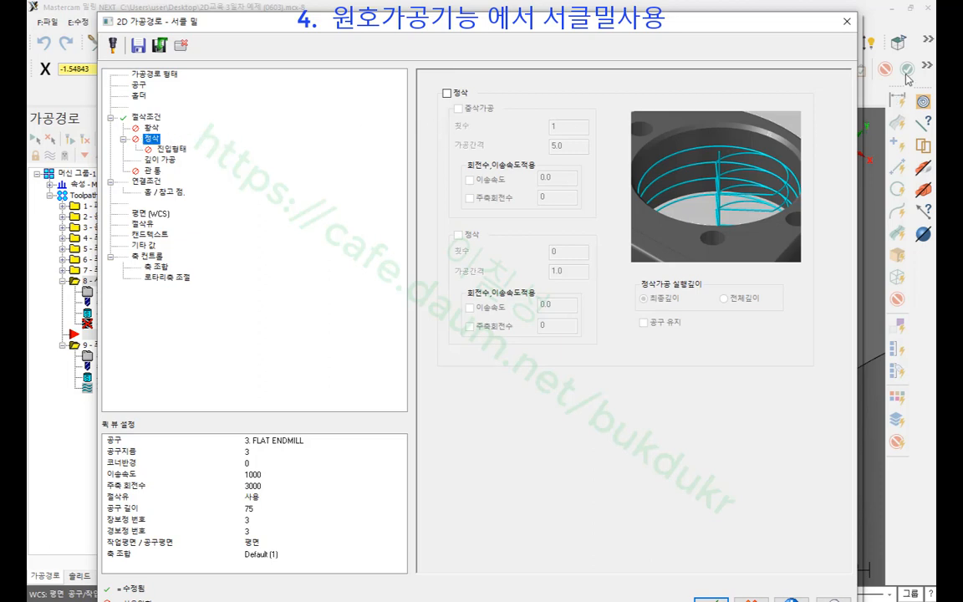
{"action": "mouse_move", "coordinate": [178, 170]}
{"action": "left_mouse_down"}
{"action": "mouse_move", "coordinate": [141, 107]}
{"action": "mouse_move", "coordinate": [179, 174]}
{"action": "left_mouse_up"}
{"action": "right_click", "coordinate": [368, 171]}
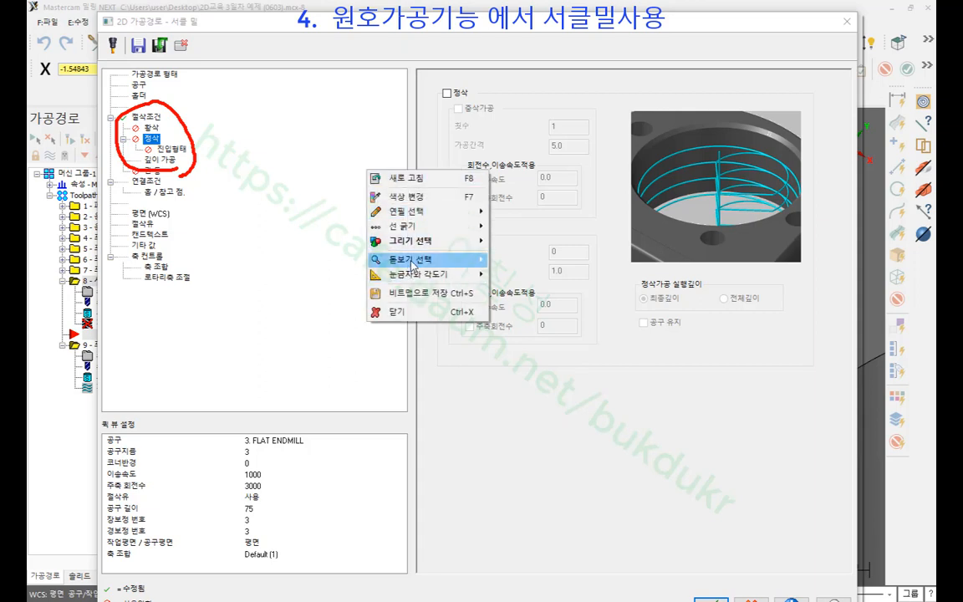
{"action": "mouse_move", "coordinate": [426, 260]}
{"action": "left_click", "coordinate": [527, 292]}
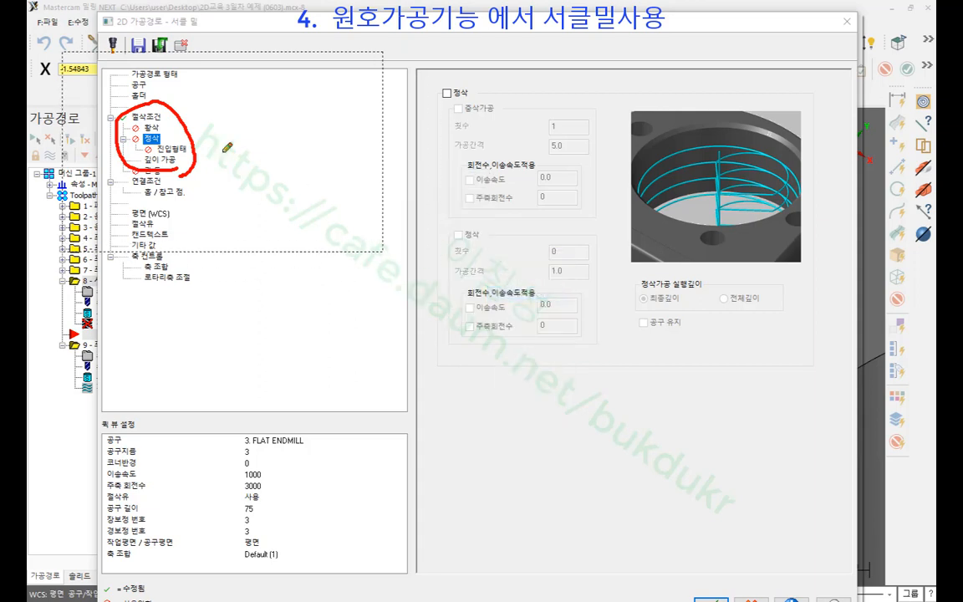
{"action": "left_click", "coordinate": [213, 151]}
{"action": "left_click_drag", "start_coordinate": [236, 239], "coordinate": [256, 237]}
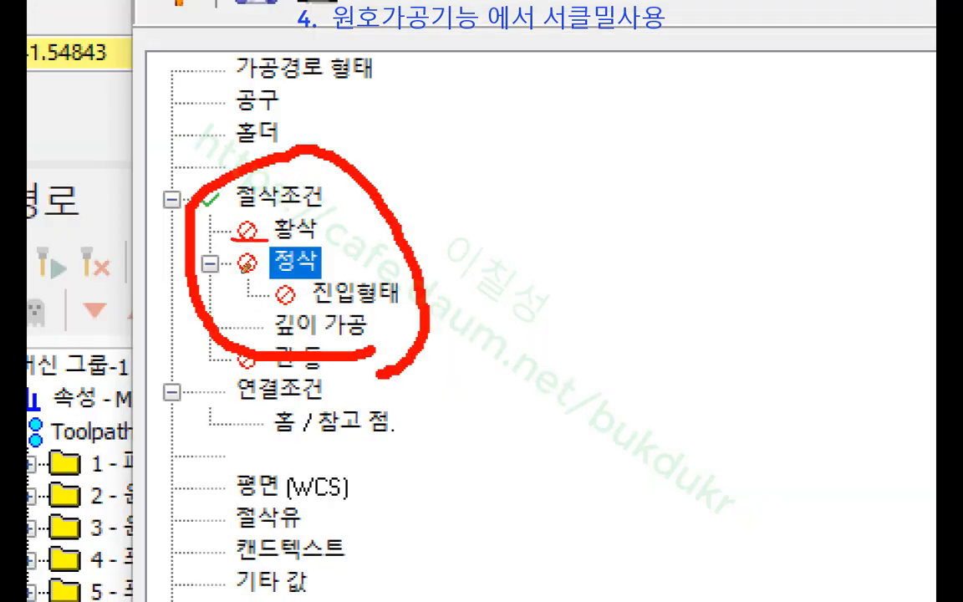
{"action": "mouse_move", "coordinate": [235, 274]}
{"action": "left_mouse_down"}
{"action": "mouse_move", "coordinate": [254, 271]}
{"action": "mouse_move", "coordinate": [298, 303]}
{"action": "left_mouse_up"}
{"action": "mouse_move", "coordinate": [222, 286]}
{"action": "left_mouse_down"}
{"action": "mouse_move", "coordinate": [221, 214]}
{"action": "mouse_move", "coordinate": [327, 224]}
{"action": "mouse_move", "coordinate": [338, 306]}
{"action": "left_mouse_up"}
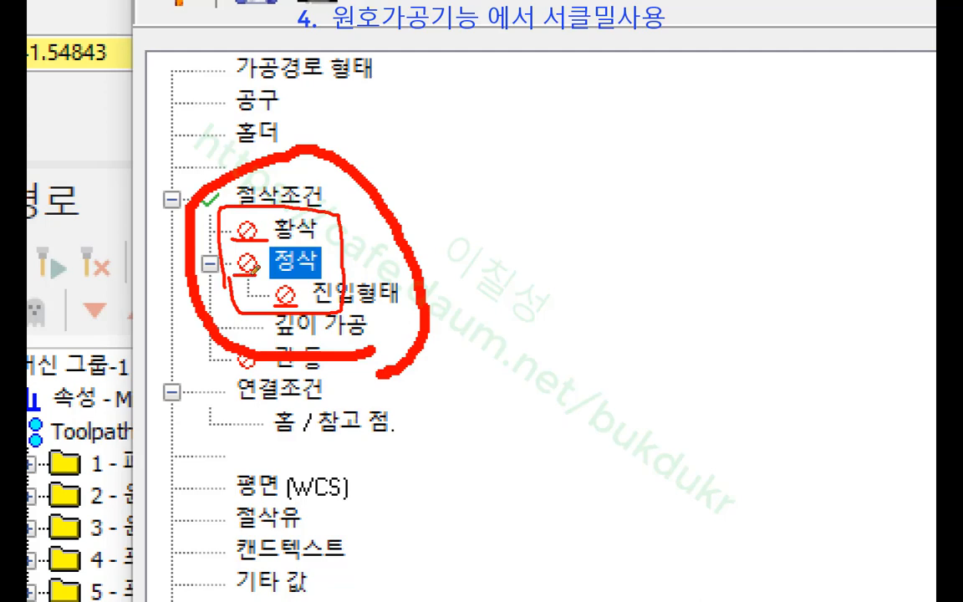
{"action": "mouse_move", "coordinate": [623, 244]}
{"action": "left_mouse_down"}
{"action": "mouse_move", "coordinate": [673, 149]}
{"action": "mouse_move", "coordinate": [623, 247]}
{"action": "left_mouse_up"}
{"action": "left_click_drag", "start_coordinate": [661, 155], "coordinate": [608, 231]}
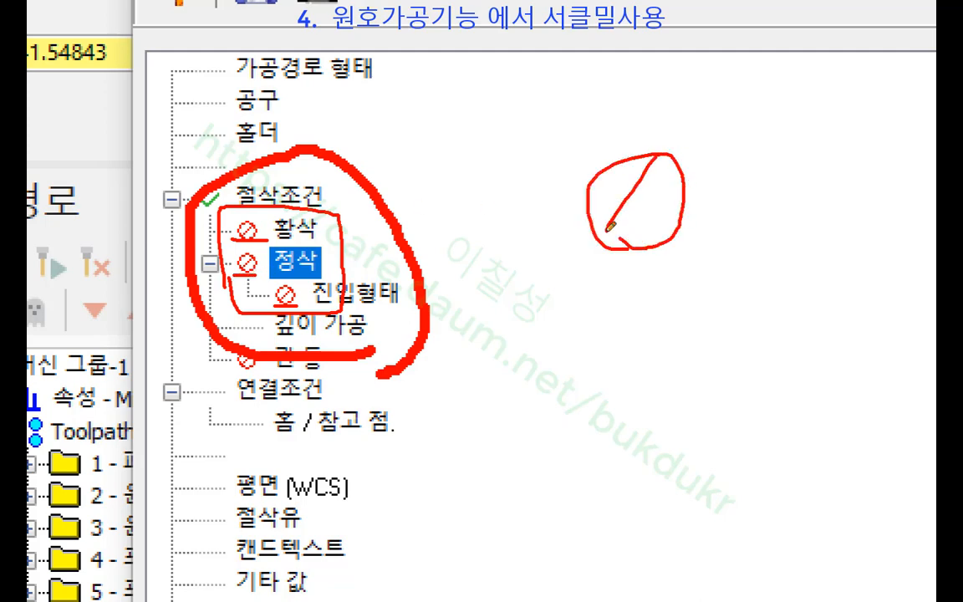
{"action": "right_click", "coordinate": [527, 90]}
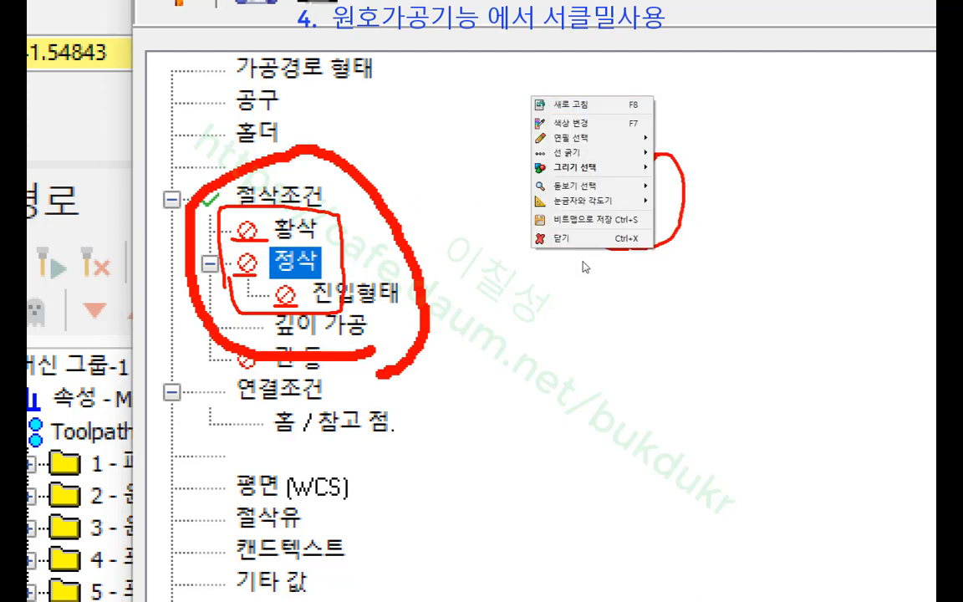
{"action": "left_click", "coordinate": [527, 224]}
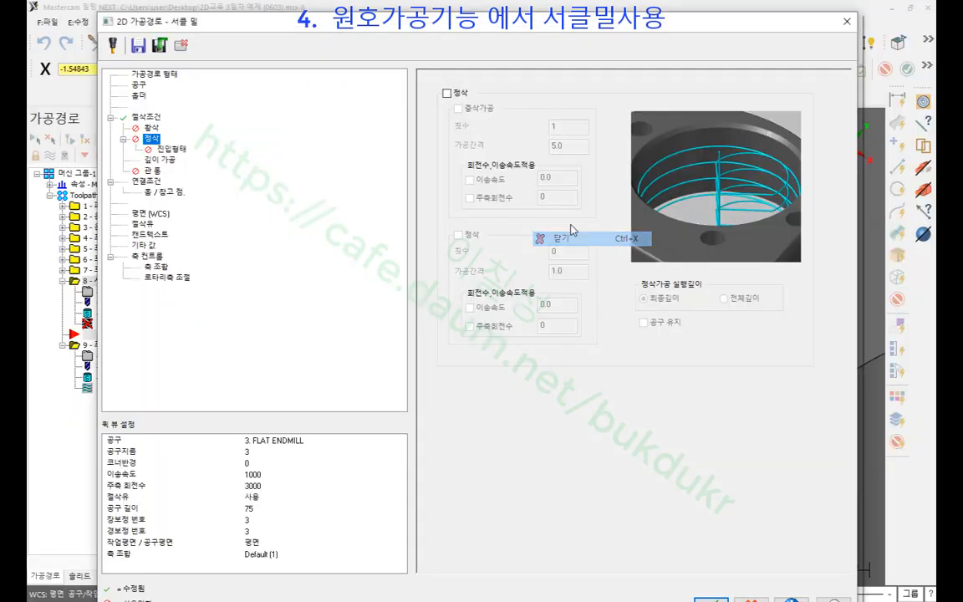
- Enable finishing for the circle mill with 1 finish pass at a spacing of 1.0
{"action": "left_click", "coordinate": [446, 93]}
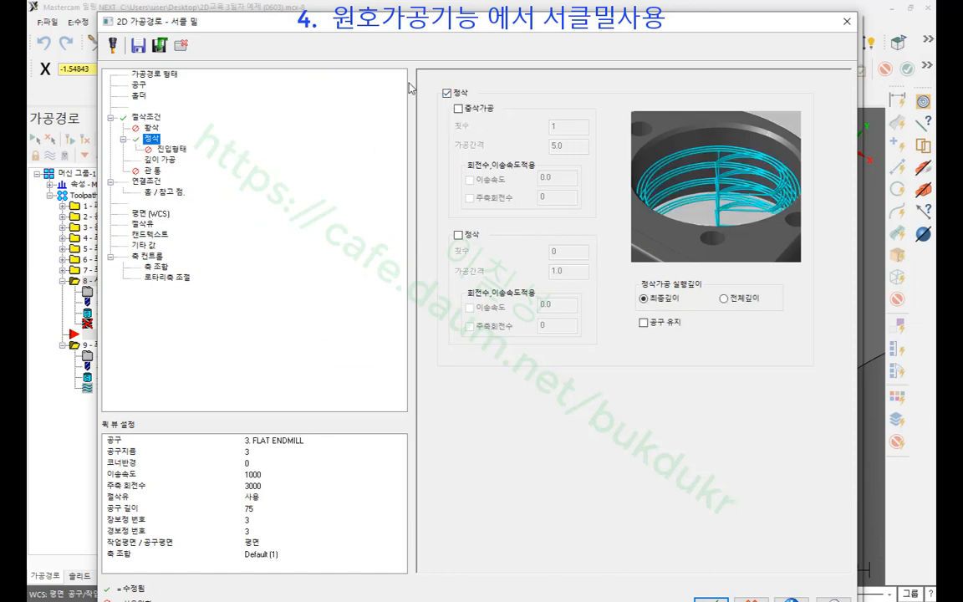
{"action": "left_click", "coordinate": [458, 235]}
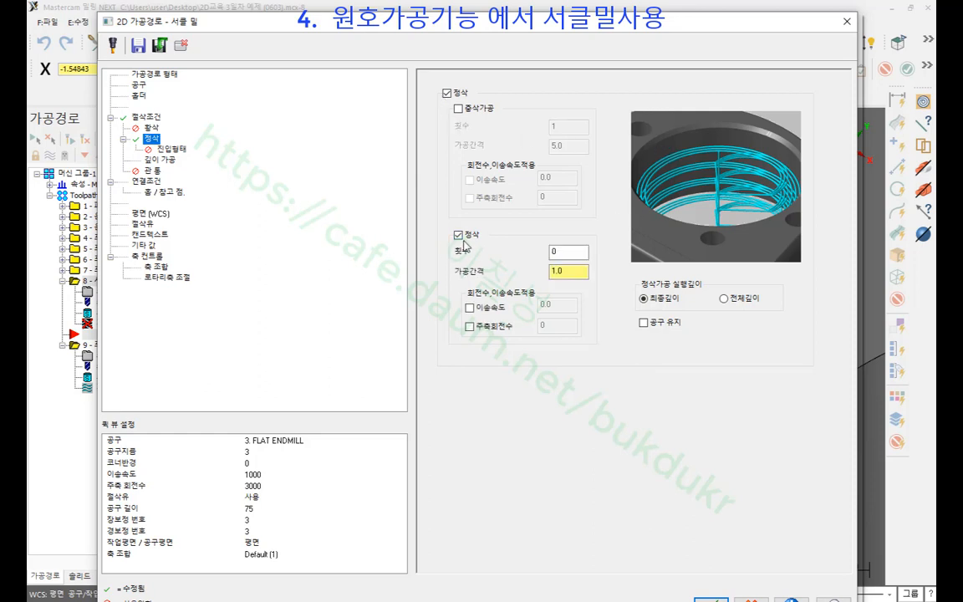
{"action": "left_click", "coordinate": [576, 255]}
{"action": "double_click", "coordinate": [576, 254]}
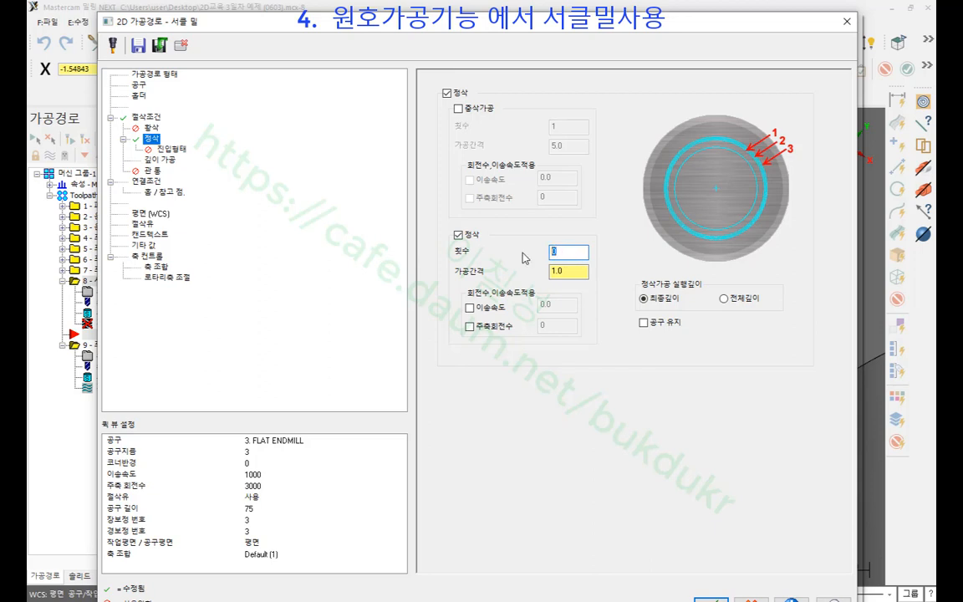
{"action": "type", "text": "1"}
{"action": "left_click", "coordinate": [577, 271]}
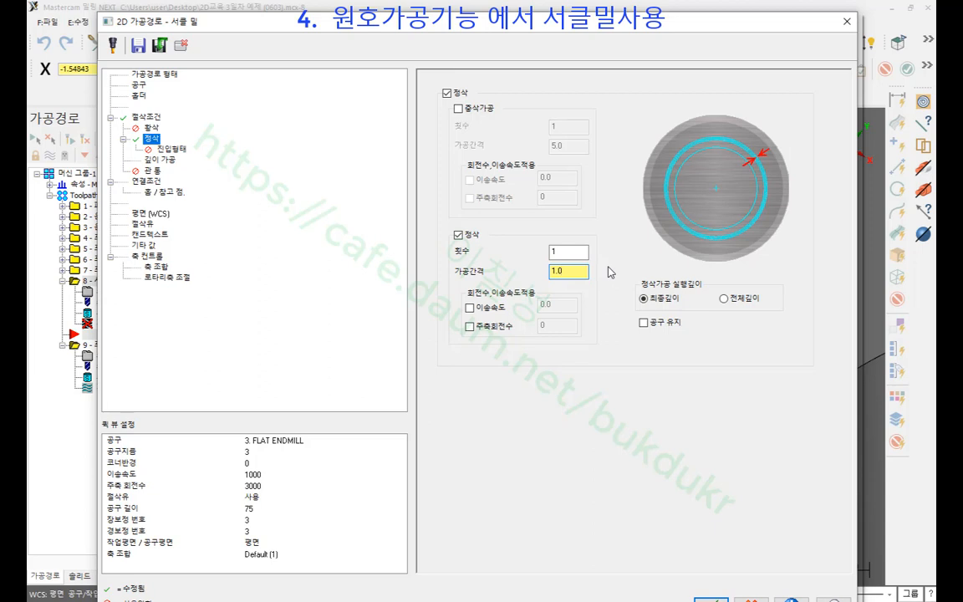
- Run the circle mill's finish passes at all depths and turn on keep tool down for them
{"action": "left_click", "coordinate": [725, 299]}
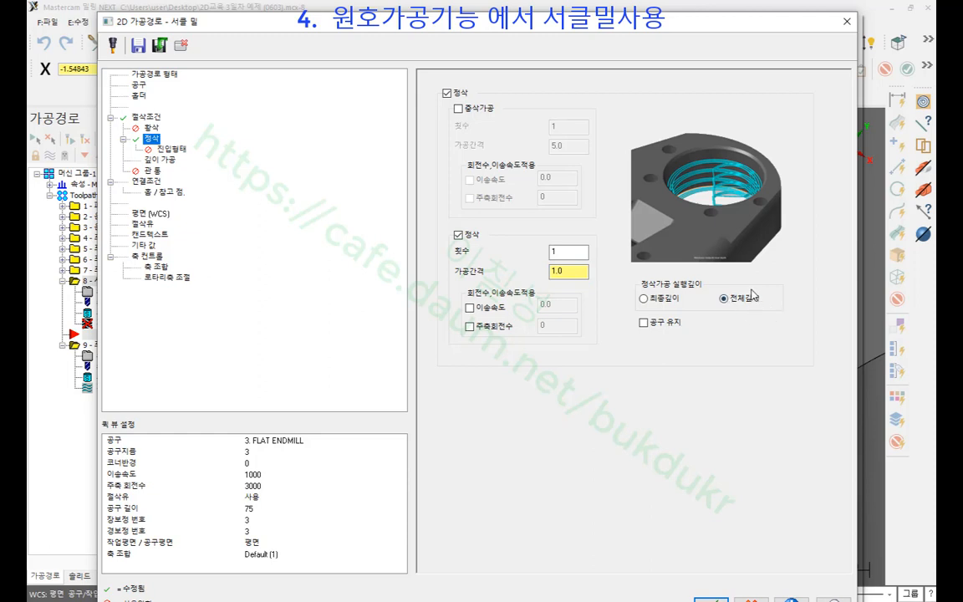
{"action": "mouse_move", "coordinate": [768, 309]}
{"action": "left_mouse_down"}
{"action": "mouse_move", "coordinate": [627, 314]}
{"action": "mouse_move", "coordinate": [756, 265]}
{"action": "mouse_move", "coordinate": [772, 303]}
{"action": "mouse_move", "coordinate": [719, 318]}
{"action": "mouse_move", "coordinate": [774, 293]}
{"action": "left_mouse_up"}
{"action": "mouse_move", "coordinate": [669, 283]}
{"action": "left_mouse_down"}
{"action": "mouse_move", "coordinate": [631, 291]}
{"action": "mouse_move", "coordinate": [676, 308]}
{"action": "mouse_move", "coordinate": [774, 312]}
{"action": "left_mouse_up"}
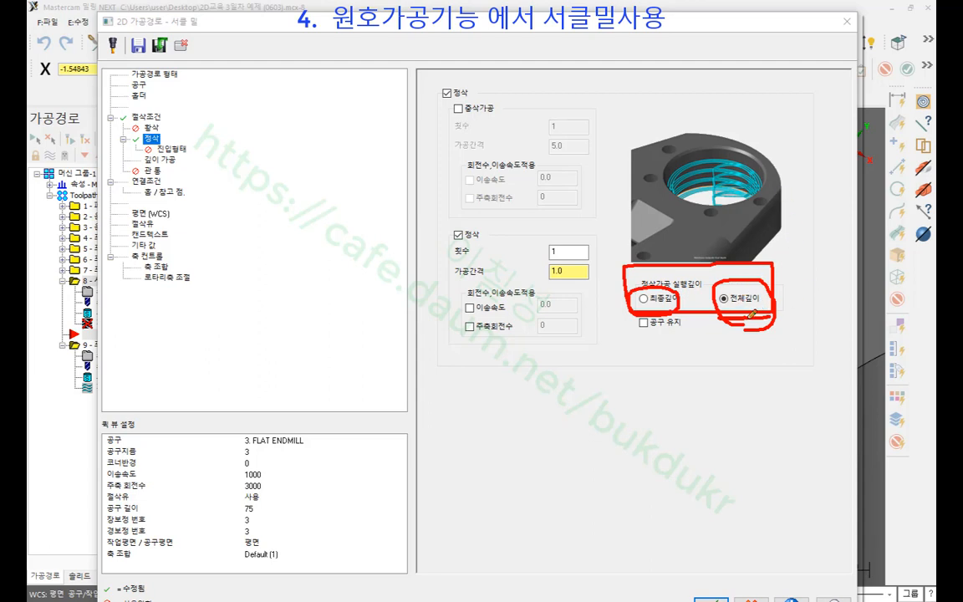
{"action": "right_click", "coordinate": [832, 301]}
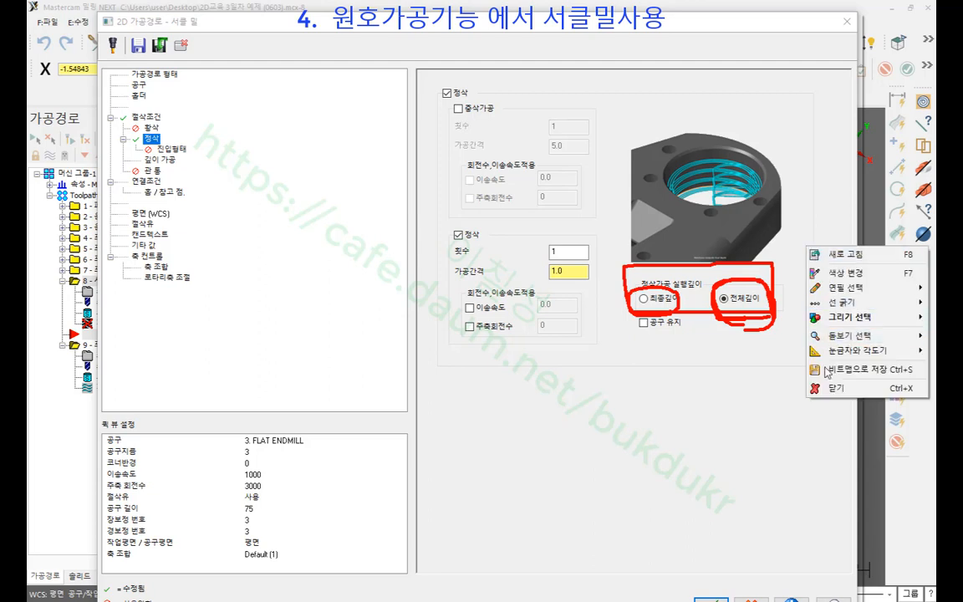
{"action": "left_click", "coordinate": [835, 389]}
{"action": "left_click", "coordinate": [643, 324]}
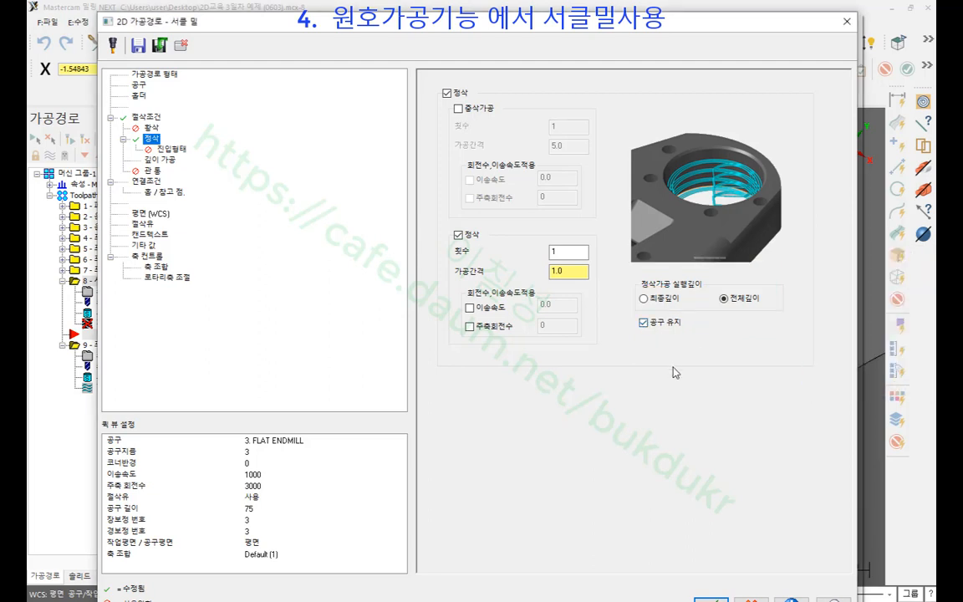
- Enable the entry/exit arc moves for the circle mill's finish passes
{"action": "left_click", "coordinate": [167, 149]}
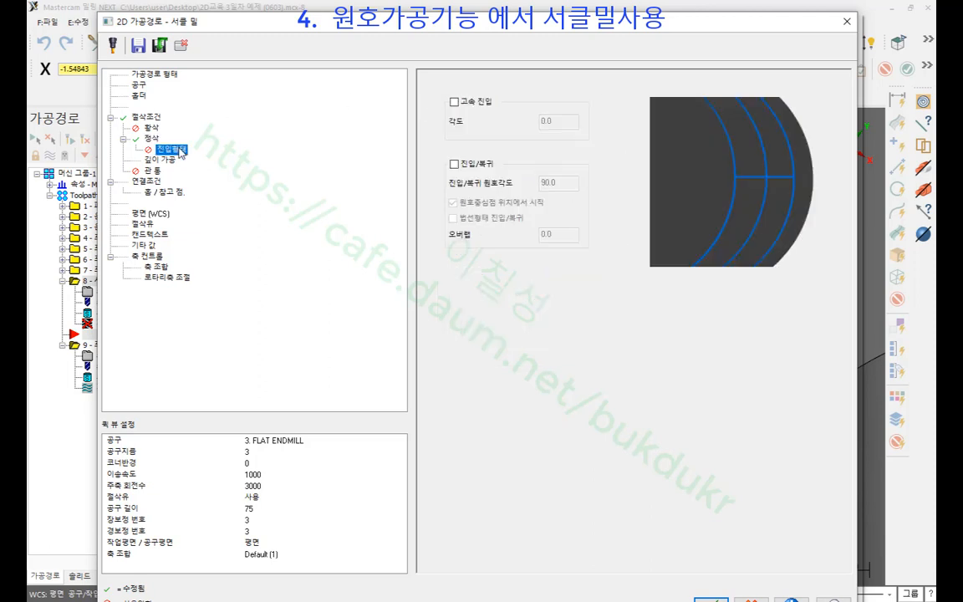
{"action": "left_click", "coordinate": [454, 164]}
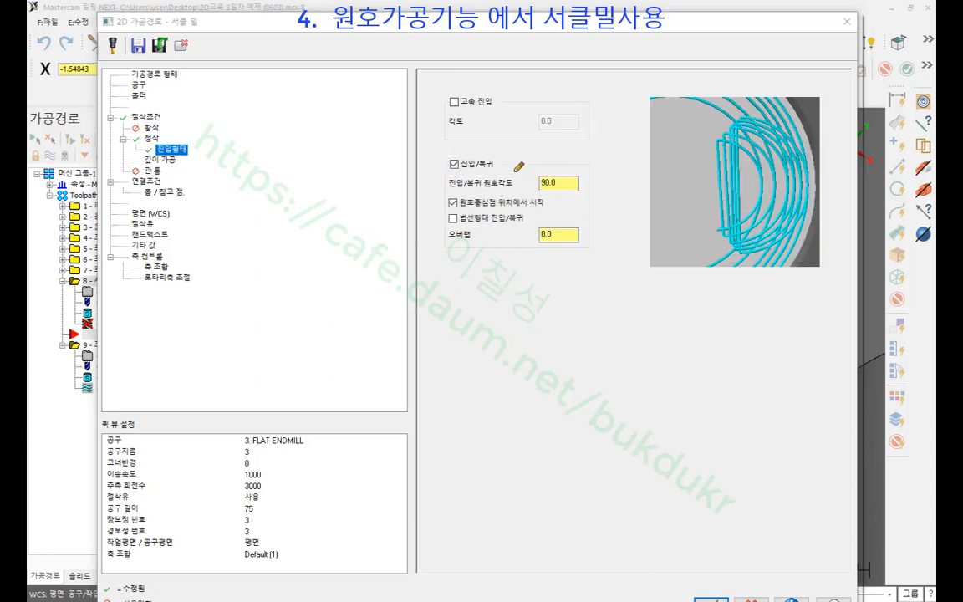
{"action": "mouse_move", "coordinate": [440, 173]}
{"action": "left_mouse_down"}
{"action": "mouse_move", "coordinate": [484, 173]}
{"action": "mouse_move", "coordinate": [449, 154]}
{"action": "mouse_move", "coordinate": [438, 169]}
{"action": "left_mouse_up"}
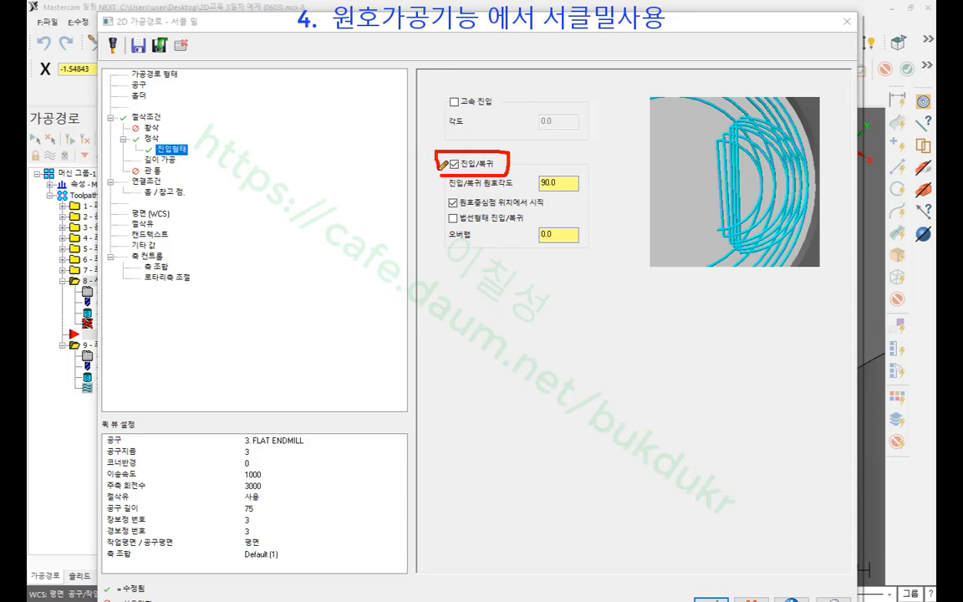
{"action": "left_click_drag", "start_coordinate": [435, 211], "coordinate": [546, 209]}
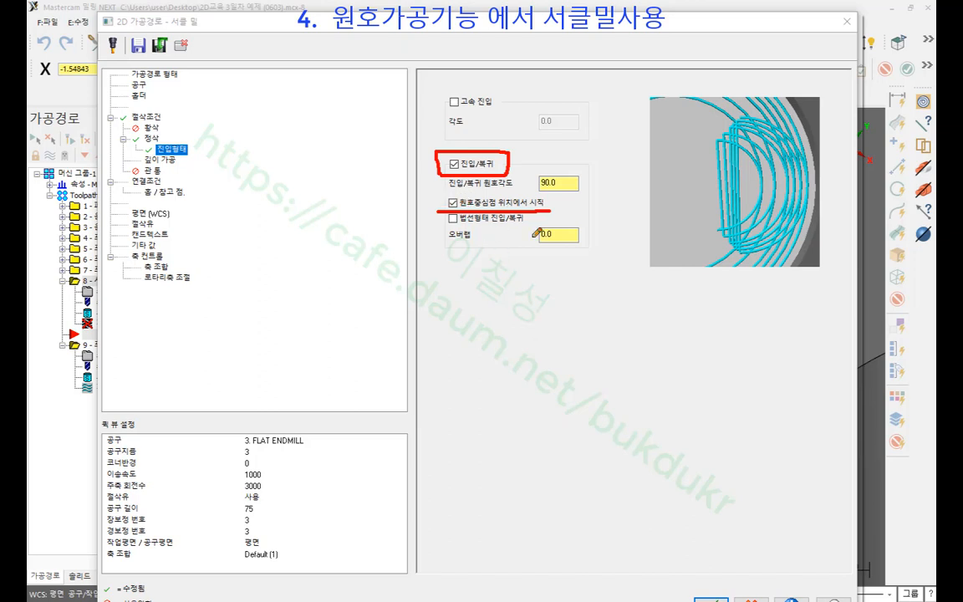
{"action": "right_click", "coordinate": [278, 180]}
{"action": "left_click", "coordinate": [317, 311]}
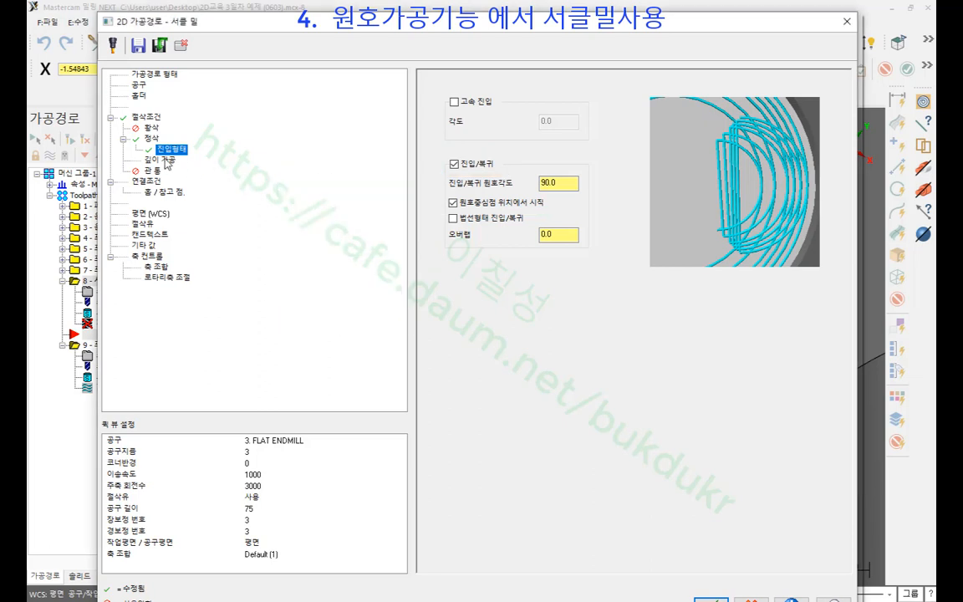
- Set the maximum rough step of the circle mill's depth cuts to 2.0
{"action": "left_click", "coordinate": [167, 160]}
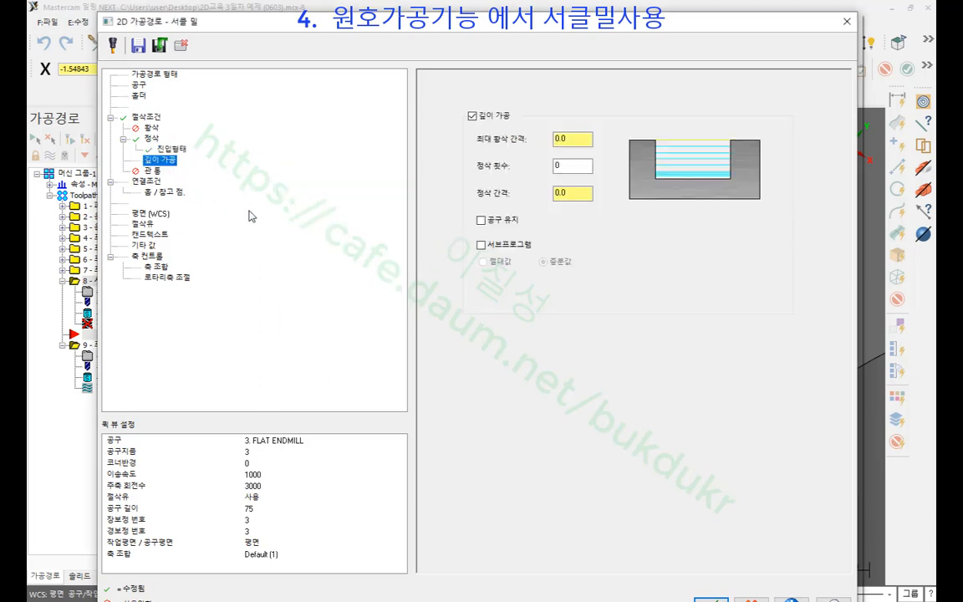
{"action": "left_click", "coordinate": [565, 139]}
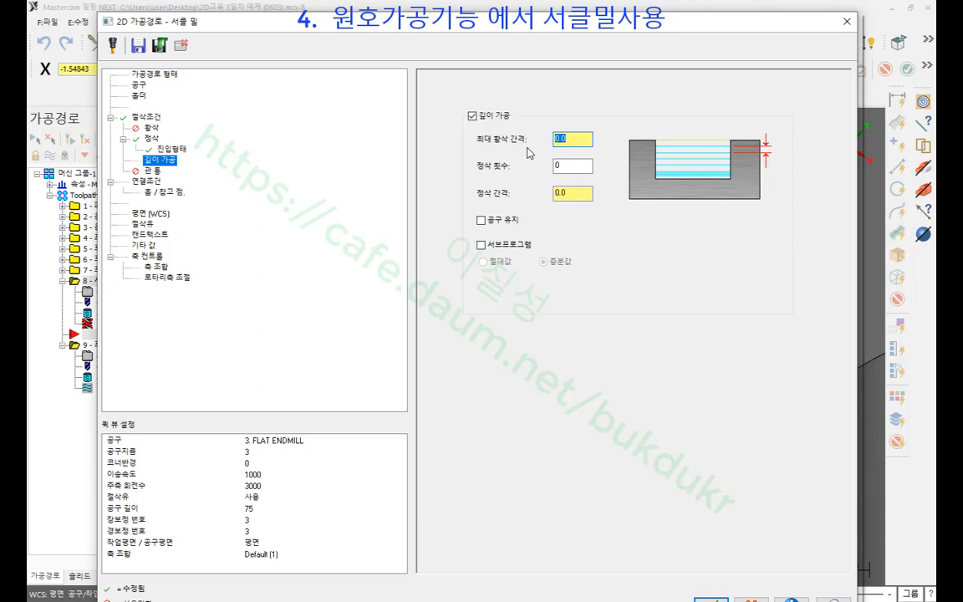
{"action": "type", "text": "2"}
{"action": "key", "text": "Return"}
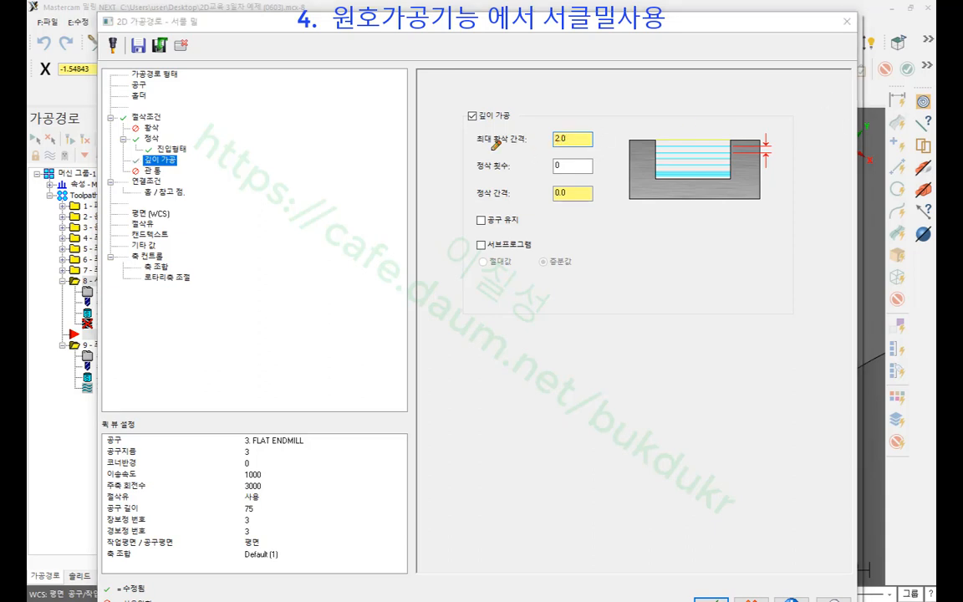
{"action": "mouse_move", "coordinate": [460, 152]}
{"action": "left_mouse_down"}
{"action": "mouse_move", "coordinate": [608, 148]}
{"action": "mouse_move", "coordinate": [603, 94]}
{"action": "mouse_move", "coordinate": [453, 96]}
{"action": "mouse_move", "coordinate": [452, 155]}
{"action": "left_mouse_up"}
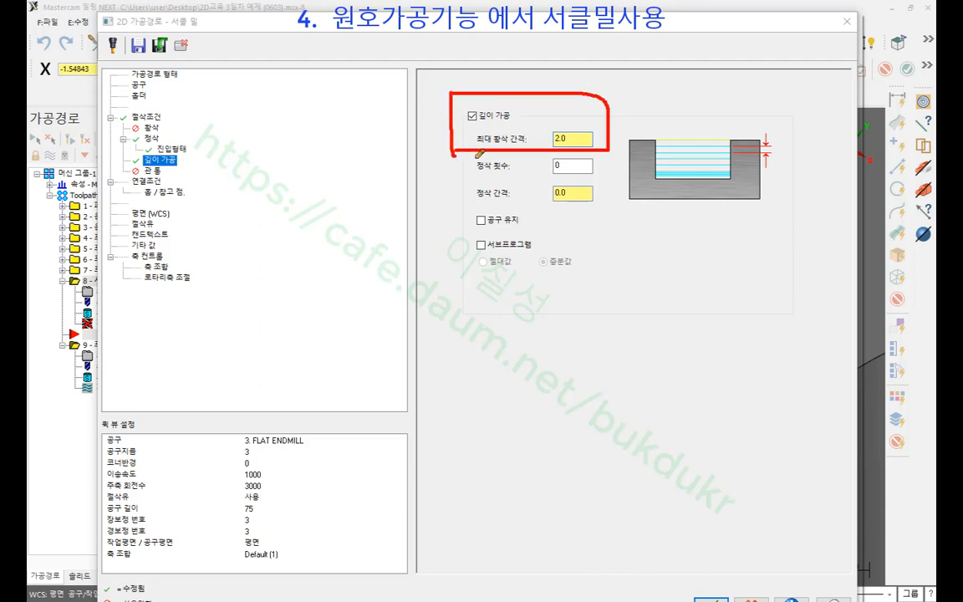
{"action": "mouse_move", "coordinate": [499, 334]}
{"action": "left_mouse_down"}
{"action": "mouse_move", "coordinate": [623, 280]}
{"action": "mouse_move", "coordinate": [495, 361]}
{"action": "mouse_move", "coordinate": [481, 582]}
{"action": "left_mouse_up"}
{"action": "left_click_drag", "start_coordinate": [702, 320], "coordinate": [701, 551]}
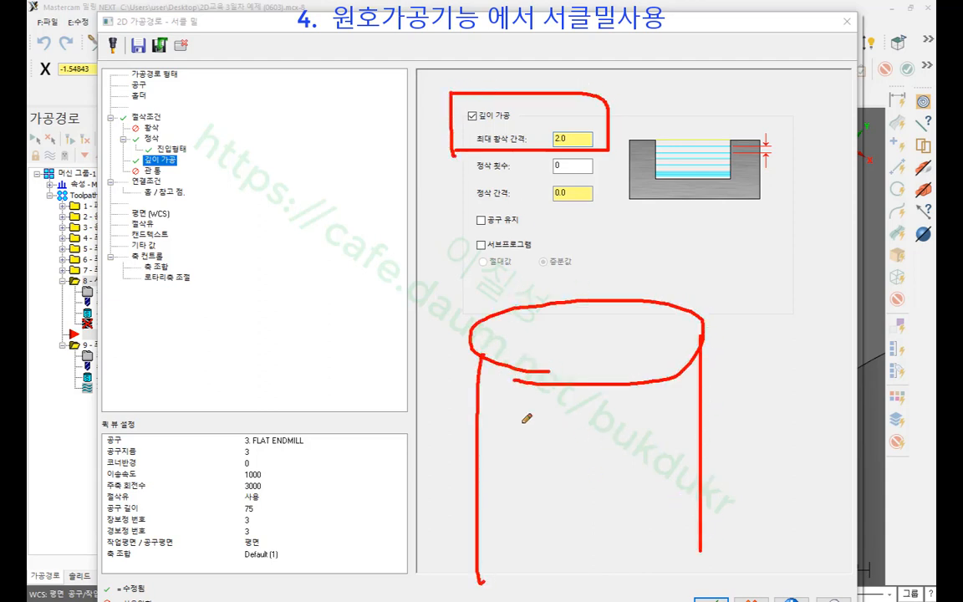
{"action": "mouse_move", "coordinate": [479, 385]}
{"action": "left_mouse_down"}
{"action": "mouse_move", "coordinate": [666, 400]}
{"action": "mouse_move", "coordinate": [715, 384]}
{"action": "left_mouse_up"}
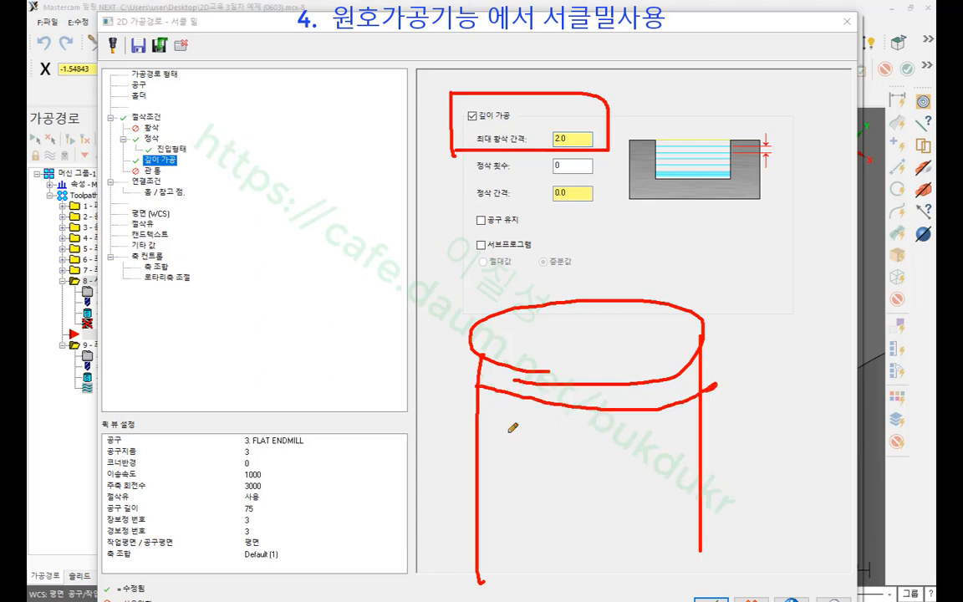
{"action": "left_click_drag", "start_coordinate": [481, 409], "coordinate": [692, 403]}
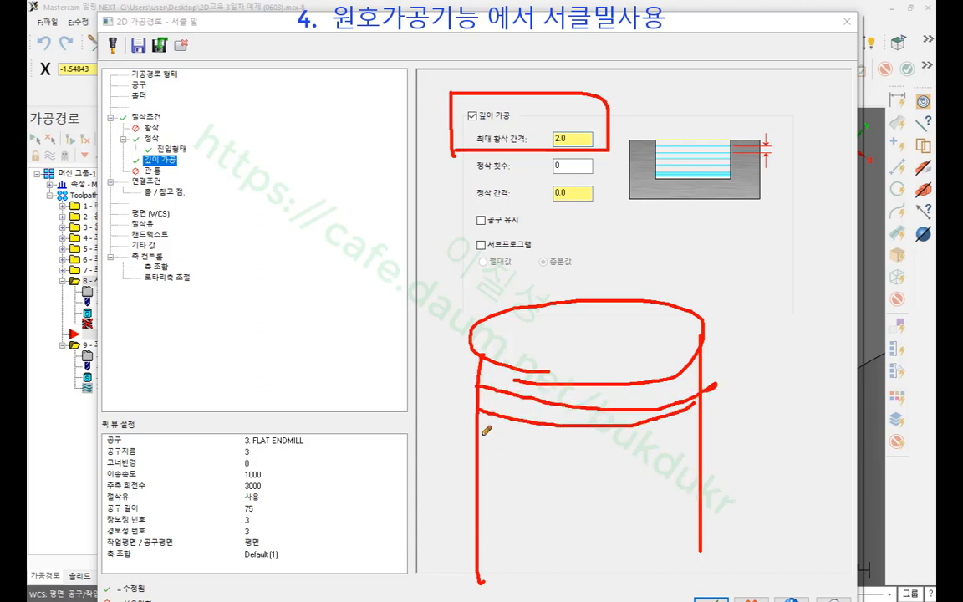
{"action": "left_click_drag", "start_coordinate": [483, 433], "coordinate": [687, 428]}
{"action": "left_click_drag", "start_coordinate": [482, 453], "coordinate": [698, 443]}
{"action": "left_click_drag", "start_coordinate": [488, 481], "coordinate": [681, 469]}
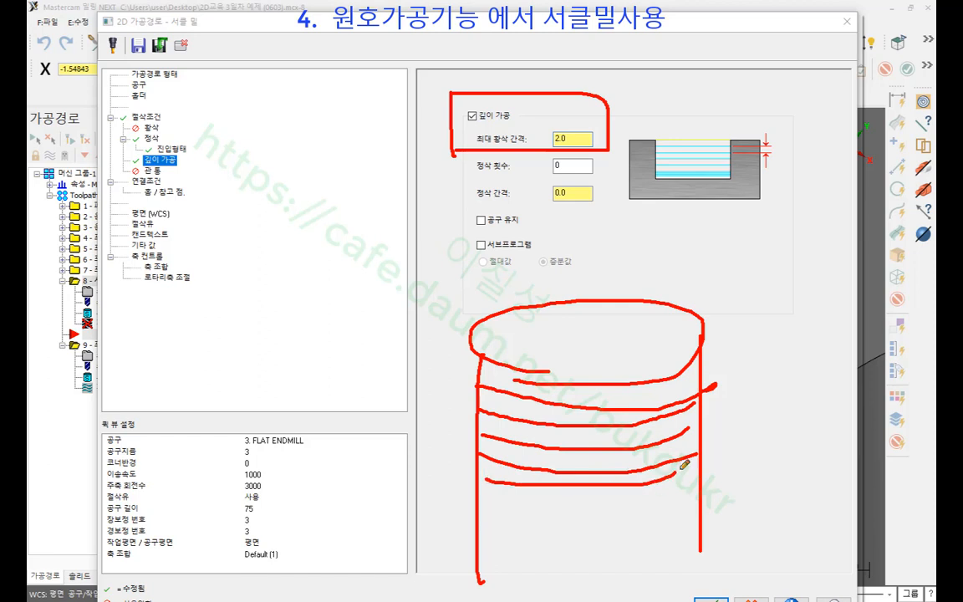
{"action": "mouse_move", "coordinate": [474, 499]}
{"action": "left_mouse_down"}
{"action": "mouse_move", "coordinate": [671, 498]}
{"action": "mouse_move", "coordinate": [667, 521]}
{"action": "left_mouse_up"}
{"action": "left_click_drag", "start_coordinate": [462, 552], "coordinate": [638, 540]}
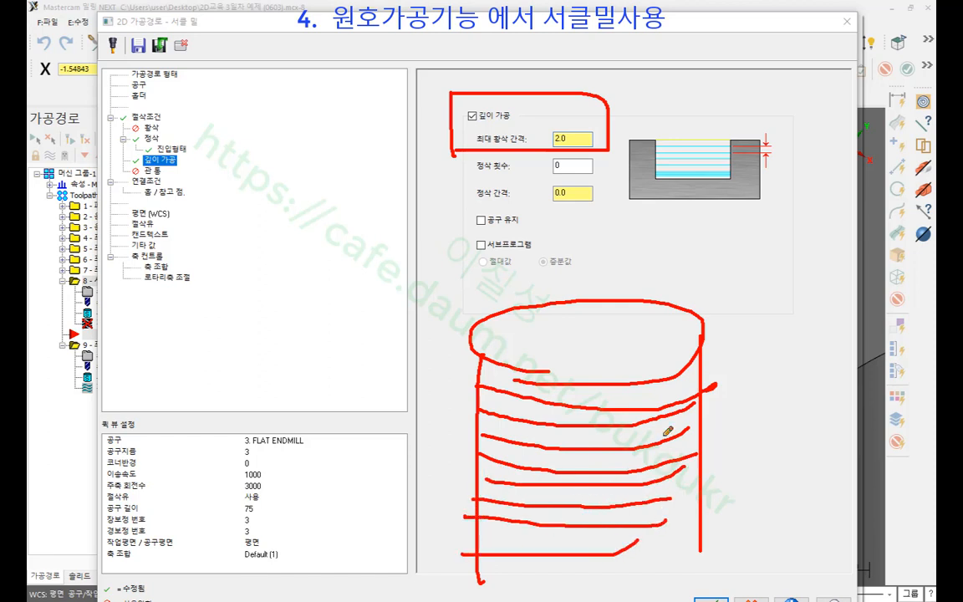
{"action": "right_click", "coordinate": [661, 315]}
{"action": "left_click", "coordinate": [711, 456]}
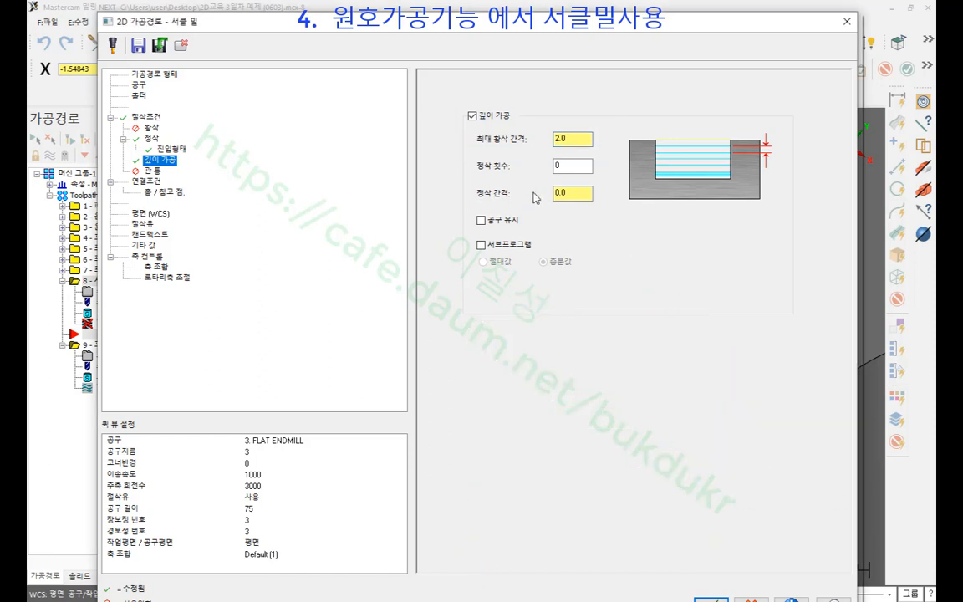
- Turn on keep tool down for the depth cuts and take the absolute top of stock from the small hole's upper edge
{"action": "left_click", "coordinate": [481, 220]}
{"action": "left_click", "coordinate": [140, 180]}
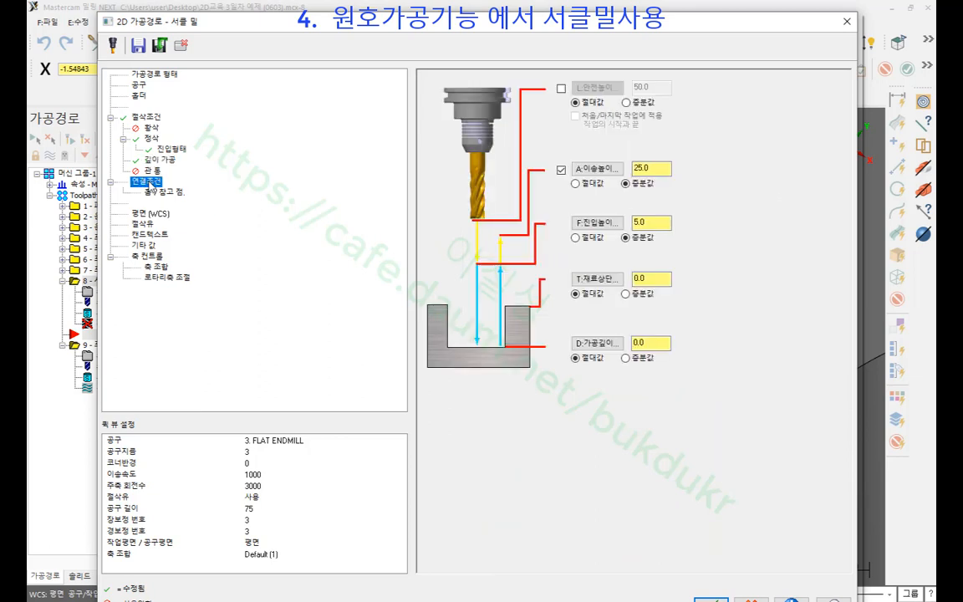
{"action": "left_click", "coordinate": [662, 280]}
{"action": "left_click", "coordinate": [614, 283]}
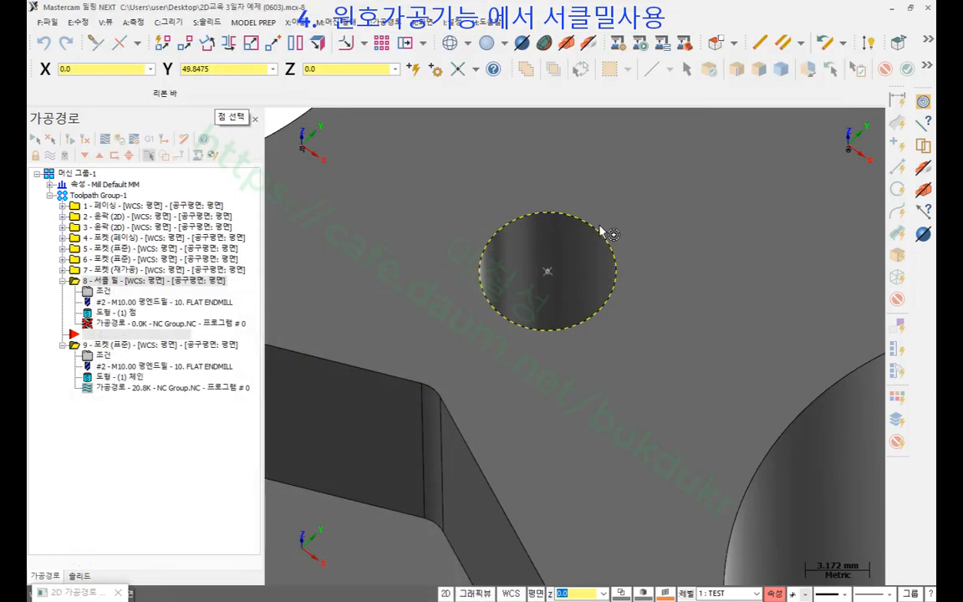
{"action": "left_click", "coordinate": [546, 213]}
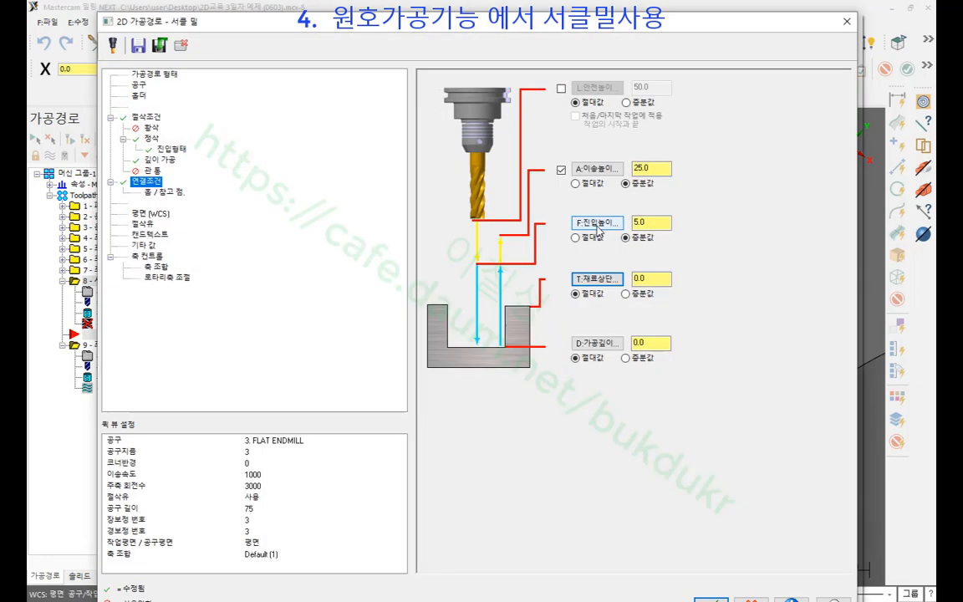
- Take the circle mill's absolute depth from a point on the small hole's lower edge
{"action": "left_click", "coordinate": [597, 343]}
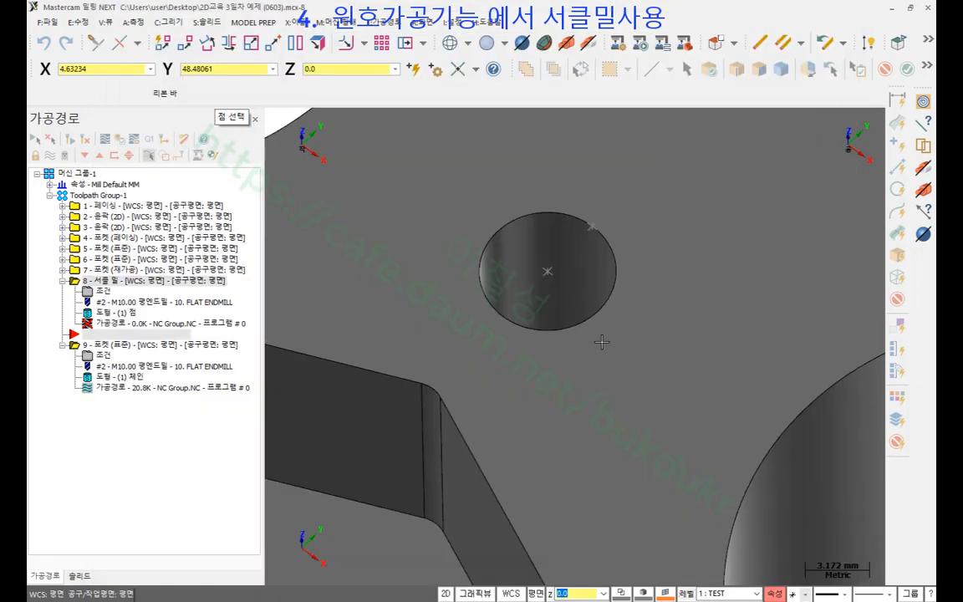
{"action": "scroll", "coordinate": [518, 209], "scroll_direction": "up", "scroll_amount": 2}
{"action": "scroll", "coordinate": [587, 227], "scroll_direction": "down", "scroll_amount": 2}
{"action": "middle_click_drag", "start_coordinate": [586, 228], "coordinate": [589, 258]}
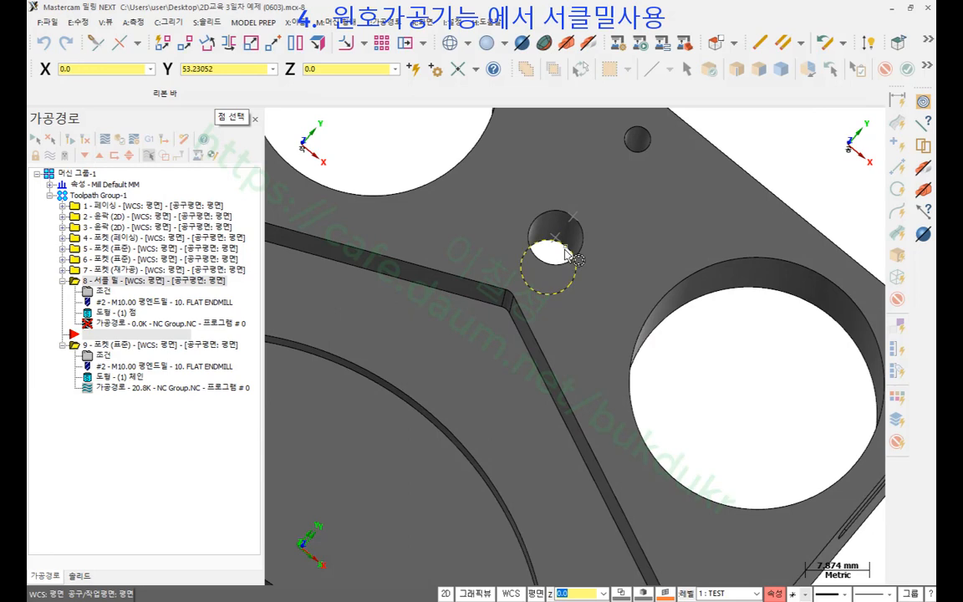
{"action": "left_click", "coordinate": [522, 229]}
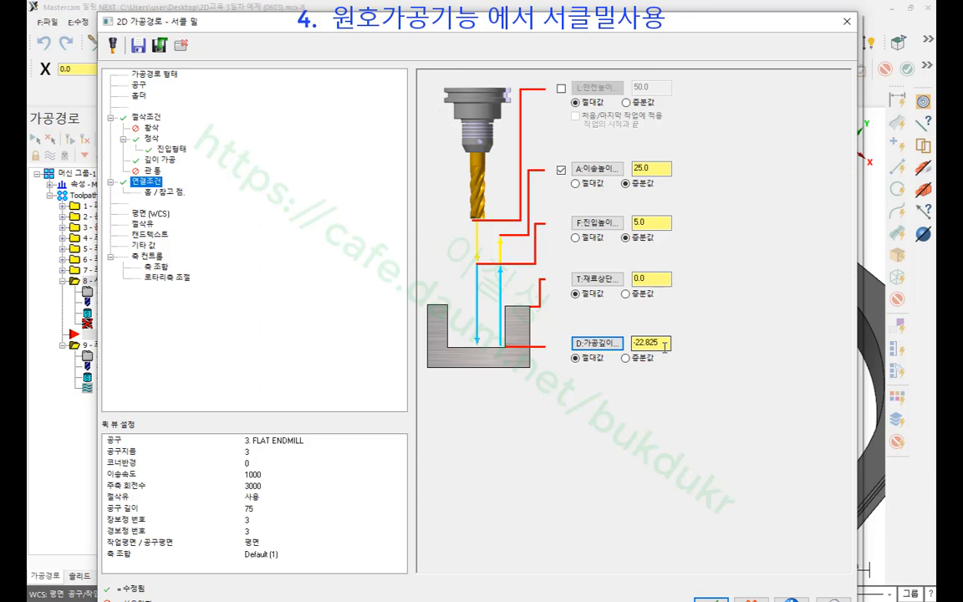
- Set the circle mill's floor stock allowance to -1.0 in the cut parameters
{"action": "left_click", "coordinate": [145, 117]}
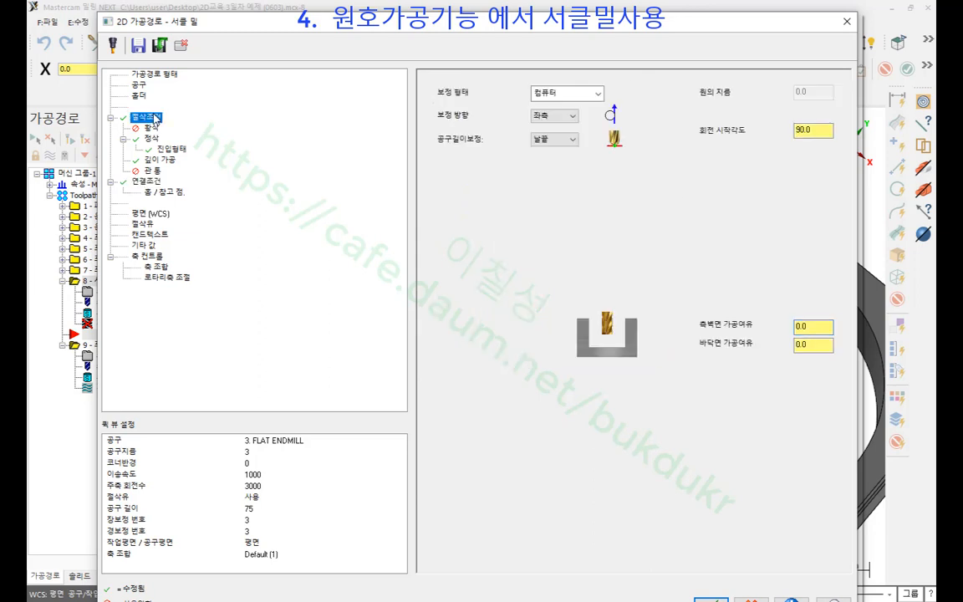
{"action": "left_click_drag", "start_coordinate": [820, 347], "coordinate": [755, 363]}
{"action": "type", "text": "-1"}
{"action": "left_click", "coordinate": [823, 330]}
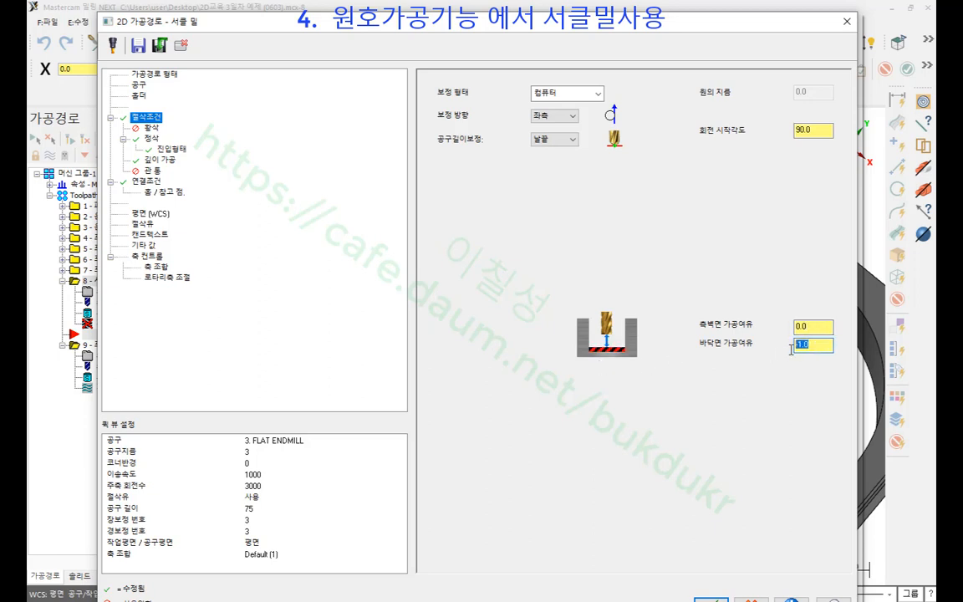
{"action": "key", "text": "Tab"}
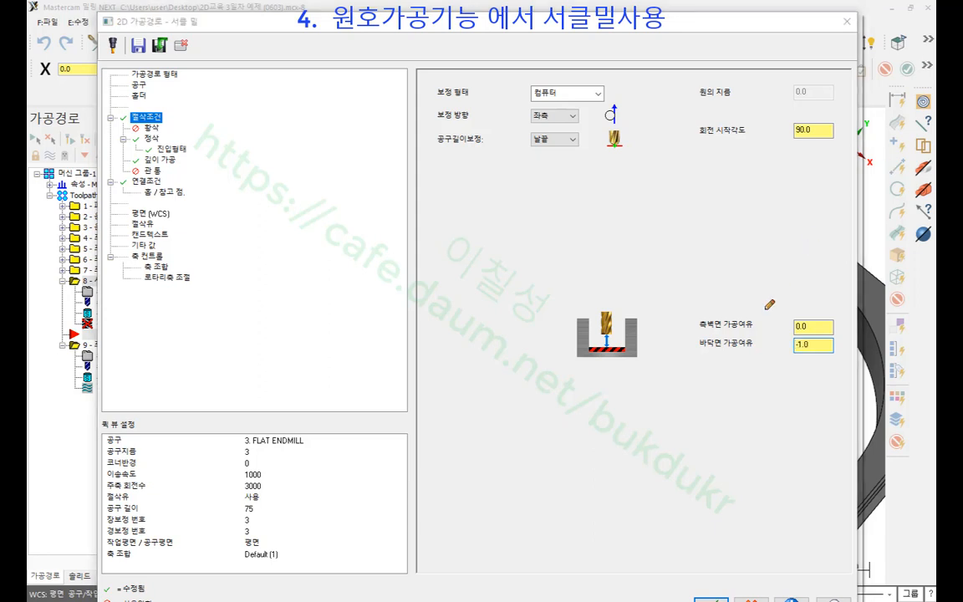
{"action": "mouse_move", "coordinate": [782, 378]}
{"action": "left_mouse_down"}
{"action": "mouse_move", "coordinate": [581, 386]}
{"action": "mouse_move", "coordinate": [748, 260]}
{"action": "mouse_move", "coordinate": [859, 339]}
{"action": "mouse_move", "coordinate": [771, 379]}
{"action": "left_mouse_up"}
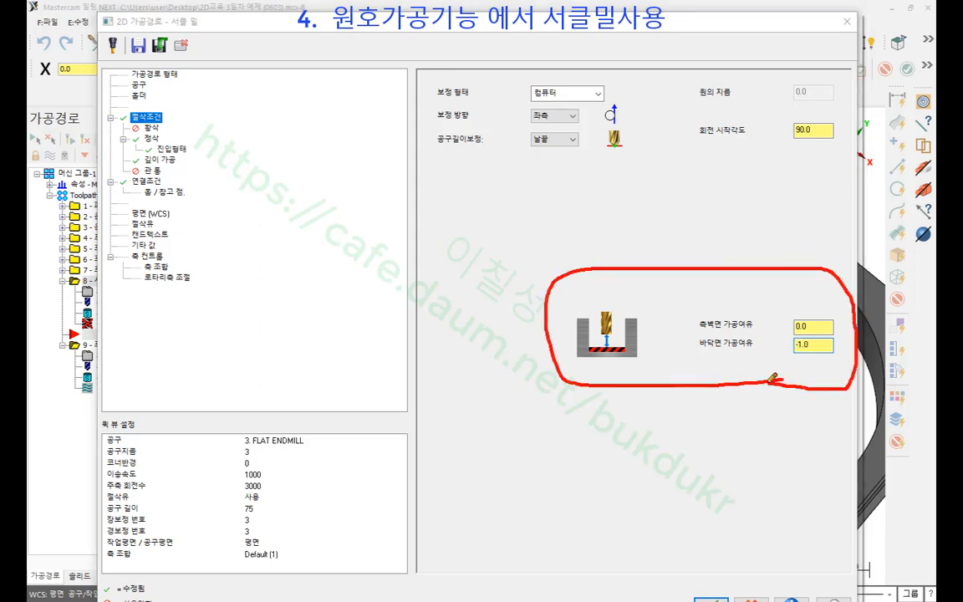
{"action": "mouse_move", "coordinate": [542, 319]}
{"action": "left_mouse_down"}
{"action": "mouse_move", "coordinate": [251, 123]}
{"action": "mouse_move", "coordinate": [159, 107]}
{"action": "mouse_move", "coordinate": [179, 112]}
{"action": "left_mouse_up"}
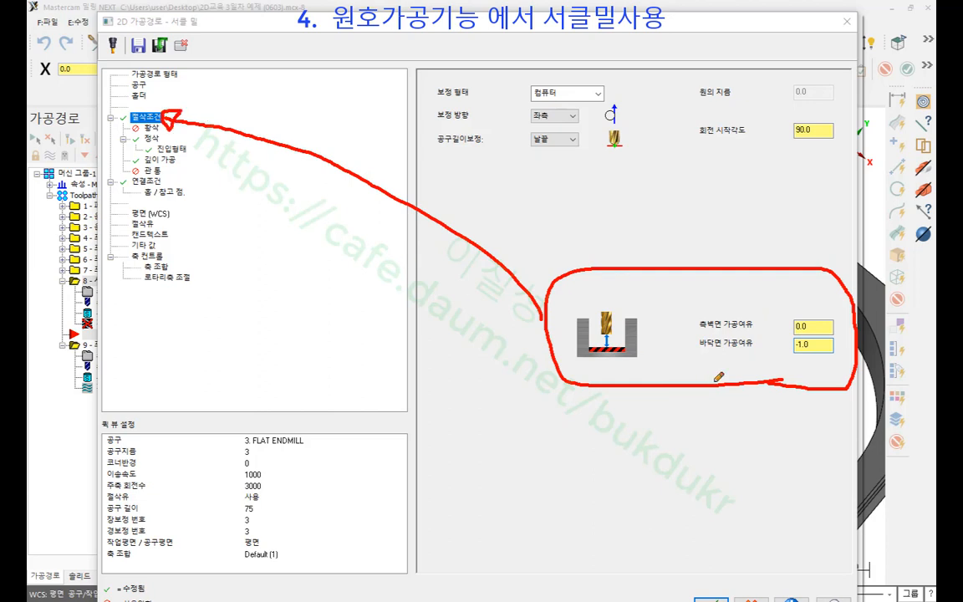
{"action": "left_click_drag", "start_coordinate": [709, 362], "coordinate": [828, 350]}
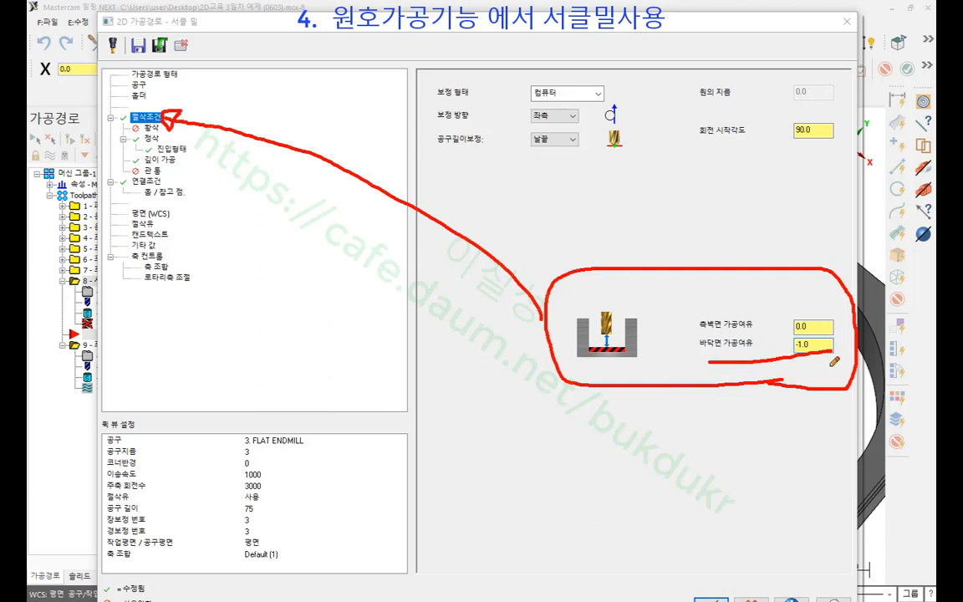
{"action": "mouse_move", "coordinate": [840, 347]}
{"action": "left_mouse_down"}
{"action": "mouse_move", "coordinate": [824, 360]}
{"action": "mouse_move", "coordinate": [727, 361]}
{"action": "mouse_move", "coordinate": [701, 342]}
{"action": "left_mouse_up"}
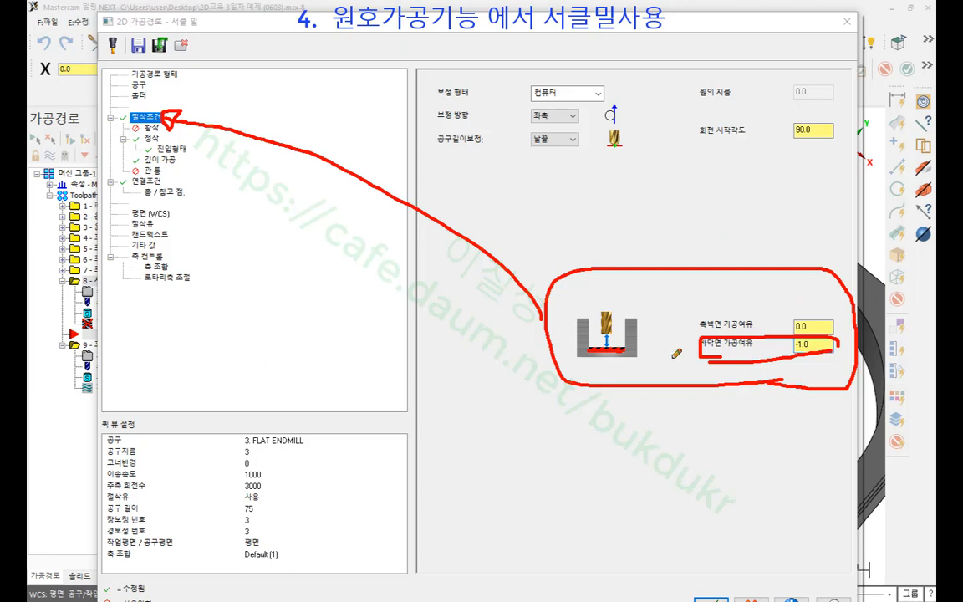
{"action": "right_click", "coordinate": [542, 209]}
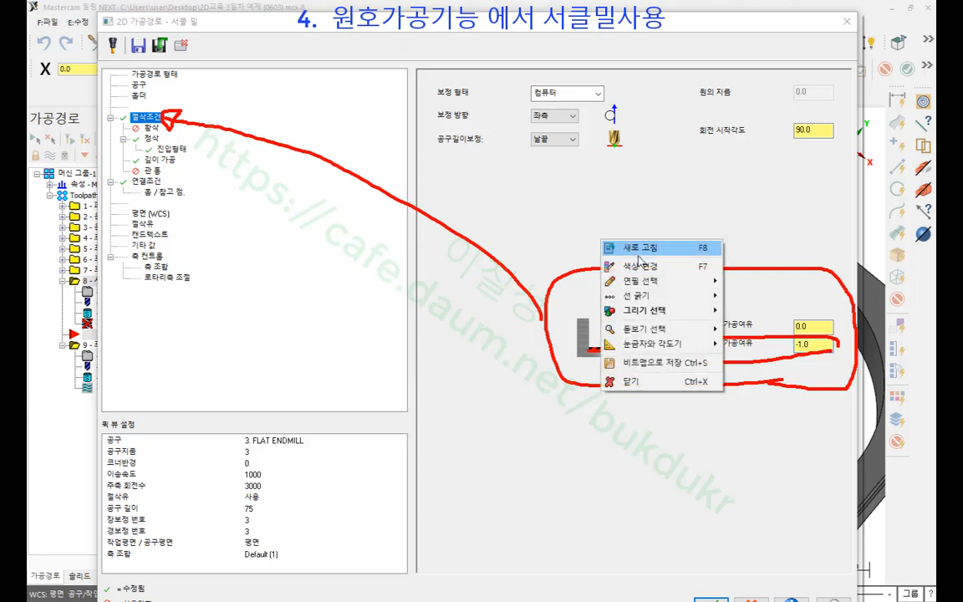
{"action": "left_click", "coordinate": [577, 347]}
- Check the linking parameters and accept the circle mill settings to generate its toolpath in the small hole
{"action": "left_click", "coordinate": [151, 182]}
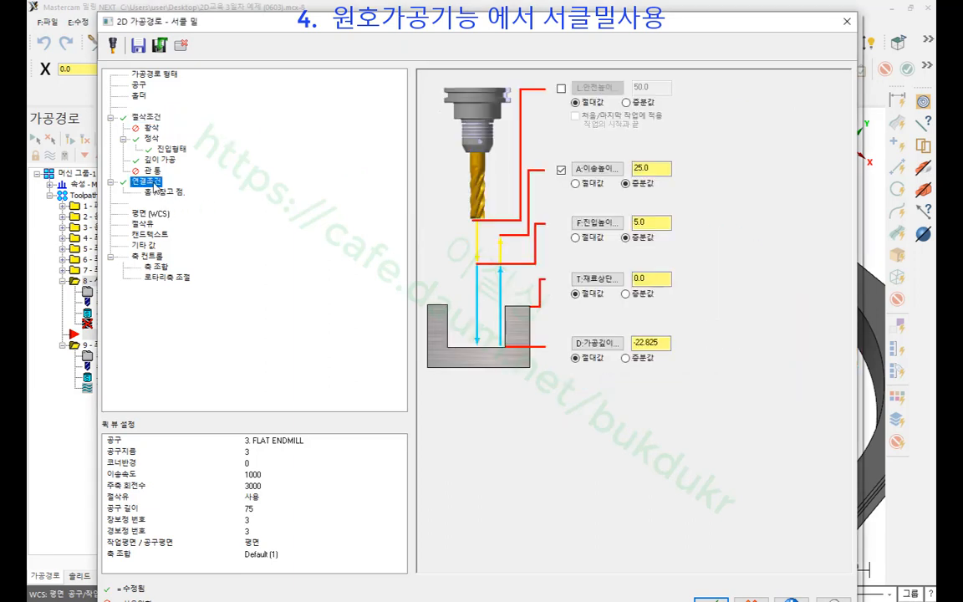
{"action": "left_click", "coordinate": [711, 599]}
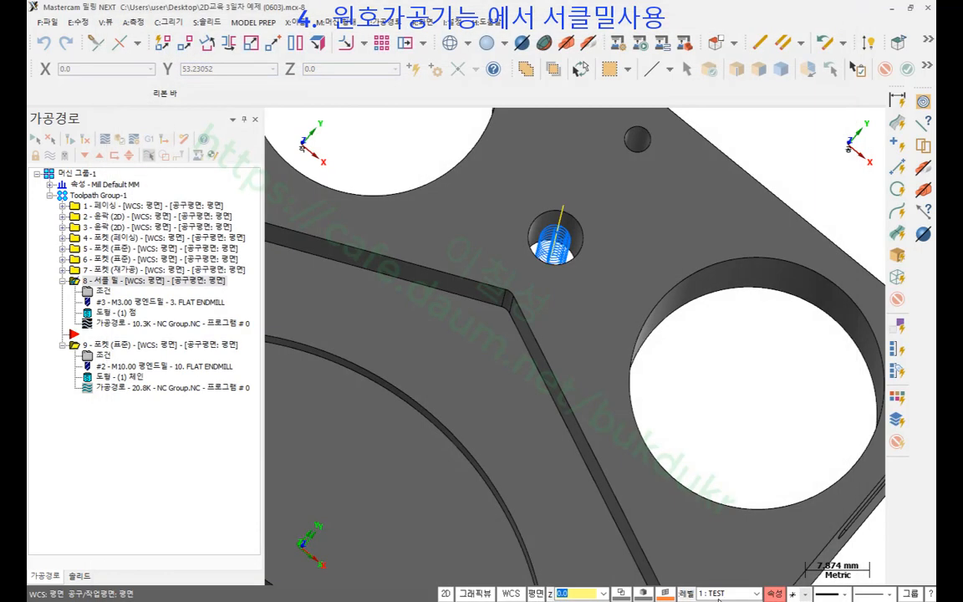
{"action": "scroll", "coordinate": [550, 243], "scroll_direction": "up", "scroll_amount": 3}
{"action": "scroll", "coordinate": [549, 242], "scroll_direction": "up", "scroll_amount": 5}
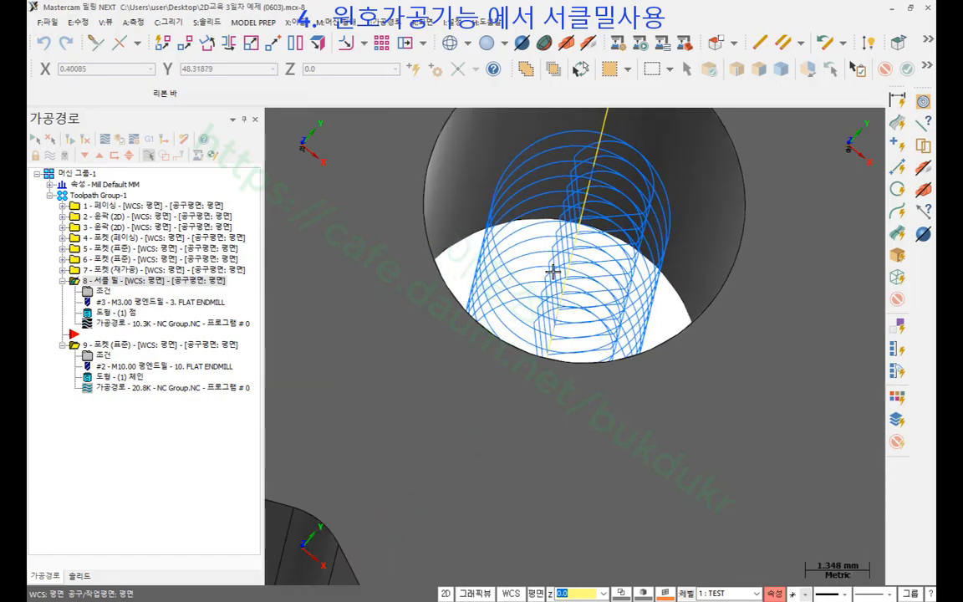
{"action": "scroll", "coordinate": [464, 402], "scroll_direction": "down", "scroll_amount": 2}
{"action": "scroll", "coordinate": [525, 234], "scroll_direction": "down", "scroll_amount": 2}
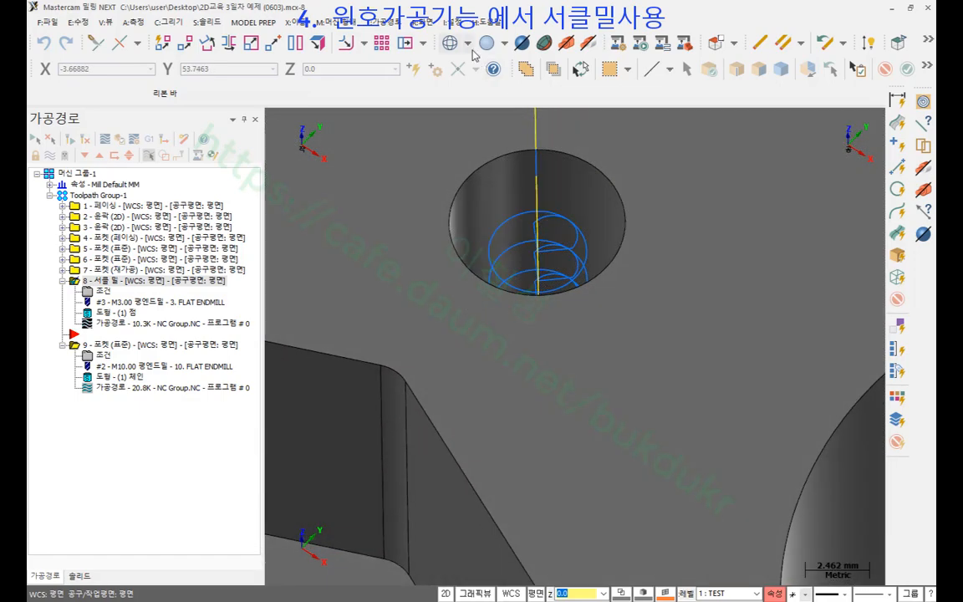
- Switch the model to wireframe display and inspect the circle mill's depth passes down to the hole's bottom
{"action": "left_click", "coordinate": [452, 44]}
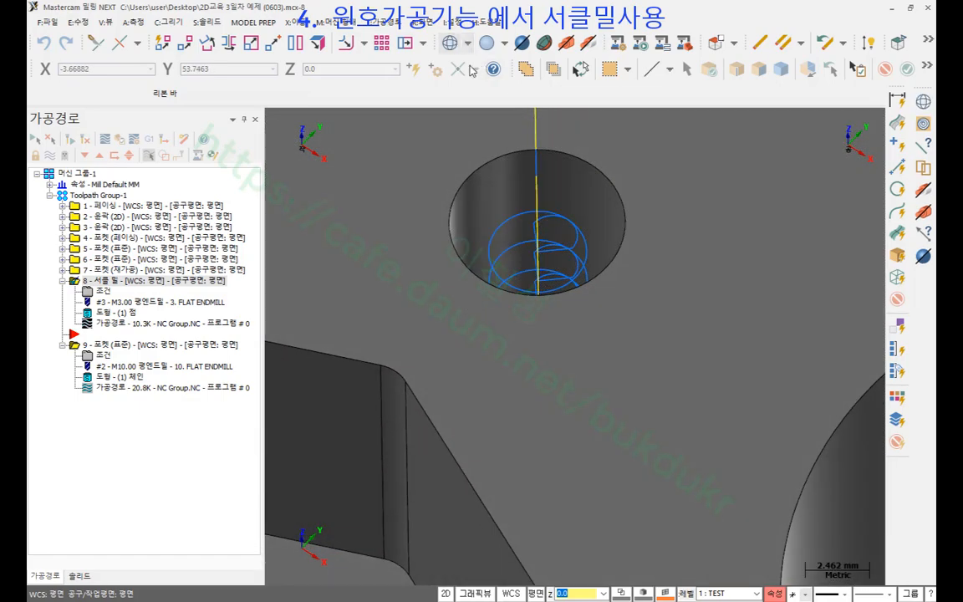
{"action": "mouse_move", "coordinate": [549, 259]}
{"action": "middle_mouse_down"}
{"action": "mouse_move", "coordinate": [549, 212]}
{"action": "mouse_move", "coordinate": [566, 209]}
{"action": "middle_mouse_up"}
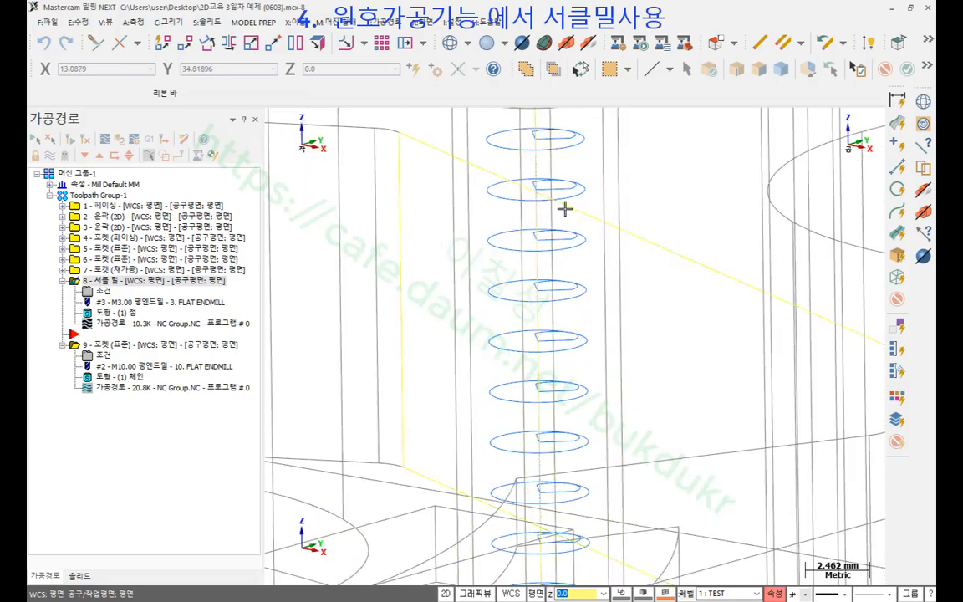
{"action": "scroll", "coordinate": [610, 208], "scroll_direction": "down", "scroll_amount": 4}
{"action": "middle_click_drag", "start_coordinate": [575, 345], "coordinate": [621, 264]}
{"action": "scroll", "coordinate": [718, 201], "scroll_direction": "down", "scroll_amount": 2}
{"action": "scroll", "coordinate": [715, 184], "scroll_direction": "up", "scroll_amount": 3}
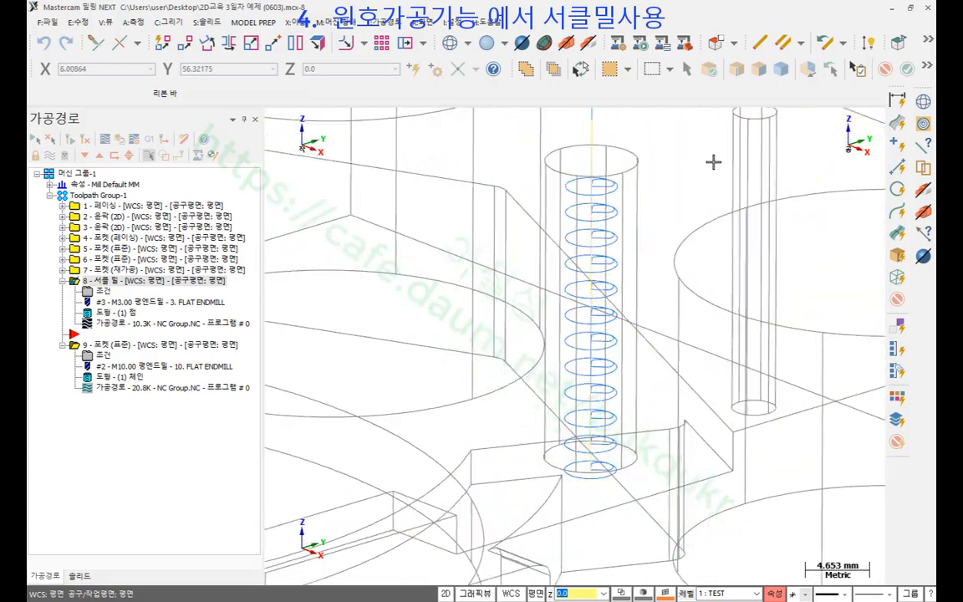
{"action": "middle_click_drag", "start_coordinate": [688, 204], "coordinate": [660, 228]}
{"action": "scroll", "coordinate": [665, 219], "scroll_direction": "down", "scroll_amount": 2}
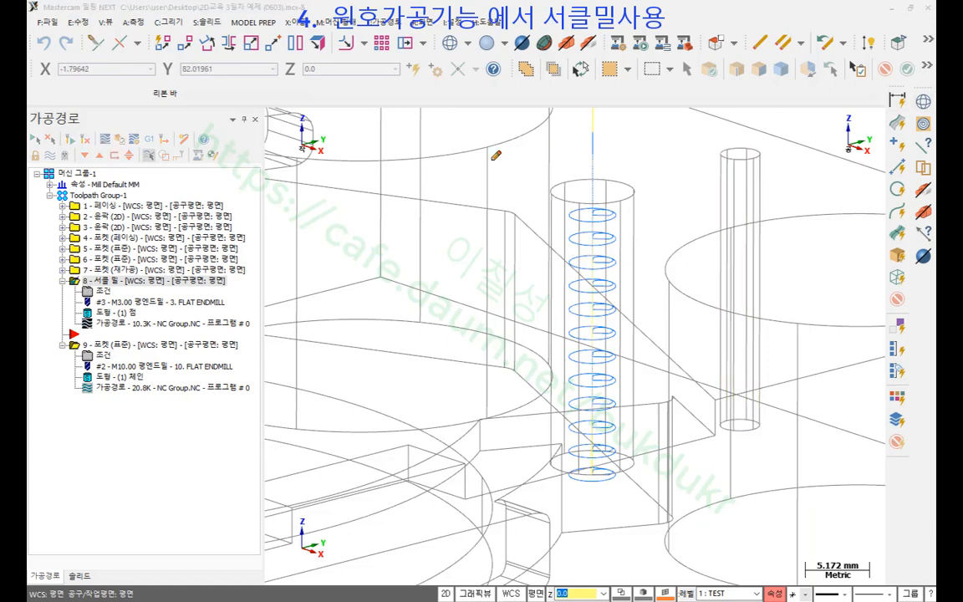
{"action": "mouse_move", "coordinate": [88, 339]}
{"action": "left_mouse_down"}
{"action": "mouse_move", "coordinate": [52, 339]}
{"action": "mouse_move", "coordinate": [64, 325]}
{"action": "mouse_move", "coordinate": [391, 390]}
{"action": "left_mouse_up"}
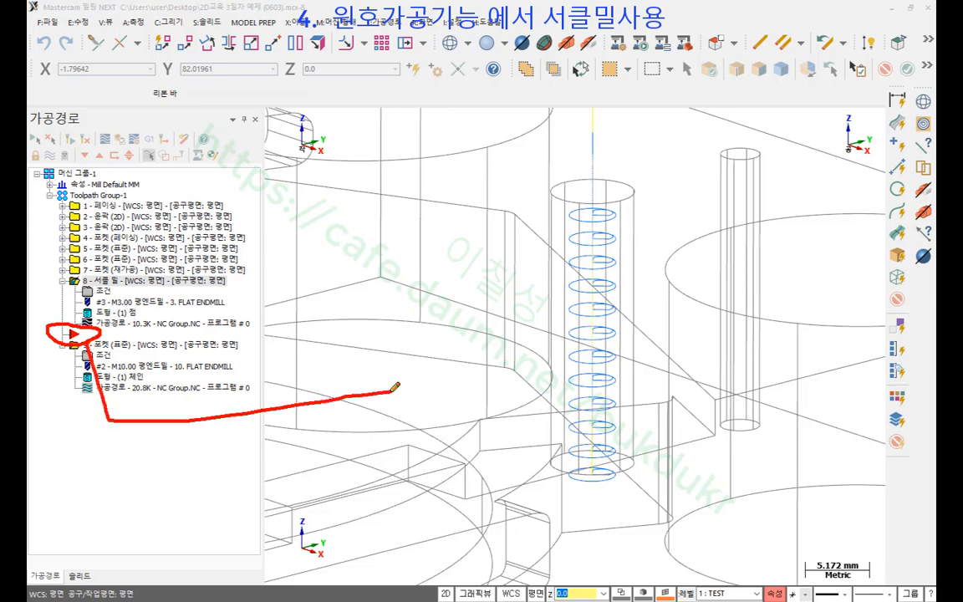
{"action": "mouse_move", "coordinate": [372, 320]}
{"action": "left_mouse_down"}
{"action": "mouse_move", "coordinate": [359, 356]}
{"action": "mouse_move", "coordinate": [396, 360]}
{"action": "left_mouse_up"}
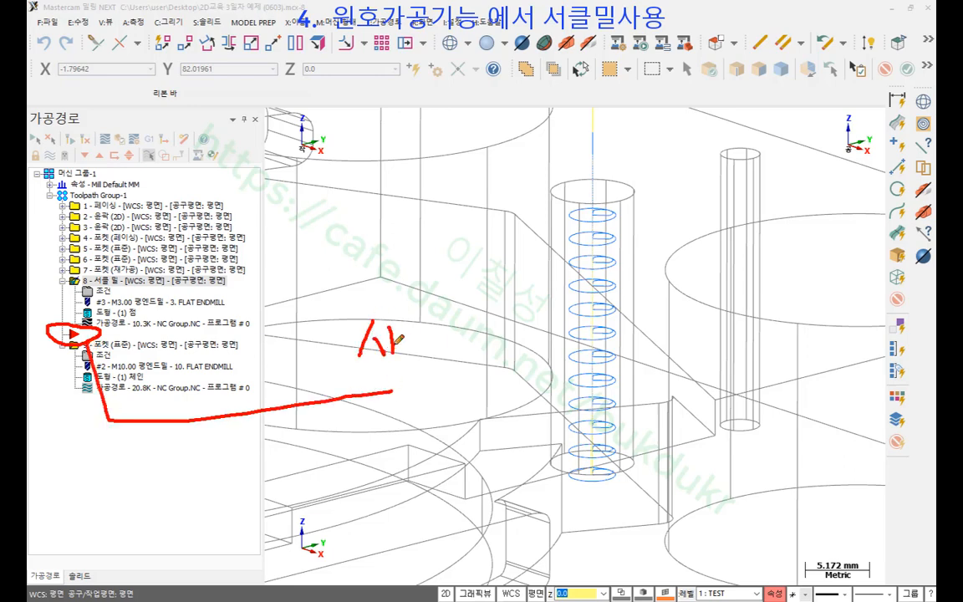
{"action": "mouse_move", "coordinate": [407, 318]}
{"action": "left_mouse_down"}
{"action": "mouse_move", "coordinate": [409, 366]}
{"action": "mouse_move", "coordinate": [422, 332]}
{"action": "mouse_move", "coordinate": [418, 352]}
{"action": "mouse_move", "coordinate": [437, 355]}
{"action": "mouse_move", "coordinate": [451, 330]}
{"action": "mouse_move", "coordinate": [467, 339]}
{"action": "mouse_move", "coordinate": [468, 361]}
{"action": "mouse_move", "coordinate": [535, 338]}
{"action": "mouse_move", "coordinate": [552, 362]}
{"action": "mouse_move", "coordinate": [544, 368]}
{"action": "mouse_move", "coordinate": [576, 347]}
{"action": "mouse_move", "coordinate": [604, 366]}
{"action": "mouse_move", "coordinate": [643, 352]}
{"action": "mouse_move", "coordinate": [648, 375]}
{"action": "left_mouse_up"}
{"action": "mouse_move", "coordinate": [658, 341]}
{"action": "left_mouse_down"}
{"action": "mouse_move", "coordinate": [669, 391]}
{"action": "mouse_move", "coordinate": [685, 371]}
{"action": "left_mouse_up"}
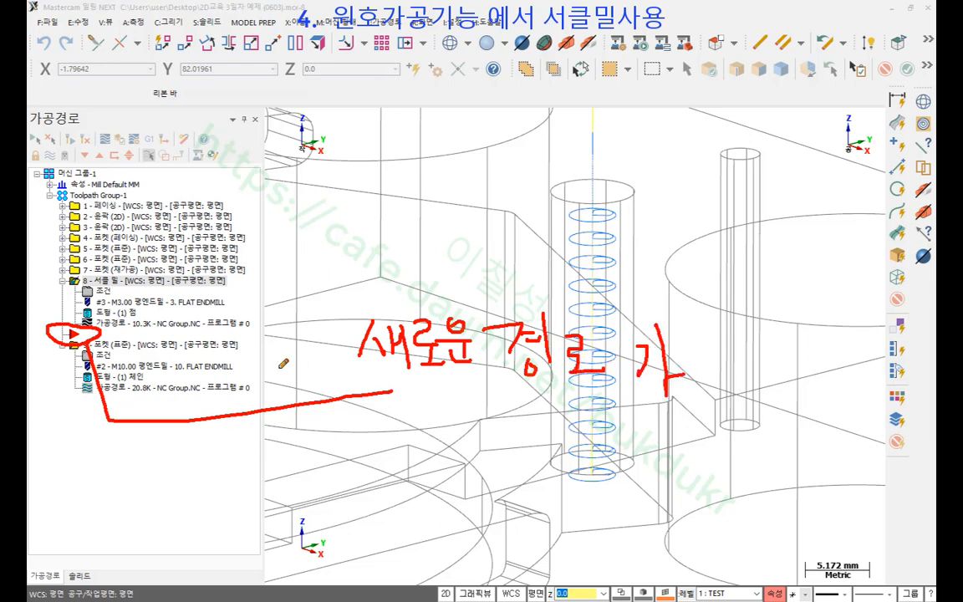
{"action": "left_click_drag", "start_coordinate": [72, 336], "coordinate": [180, 340]}
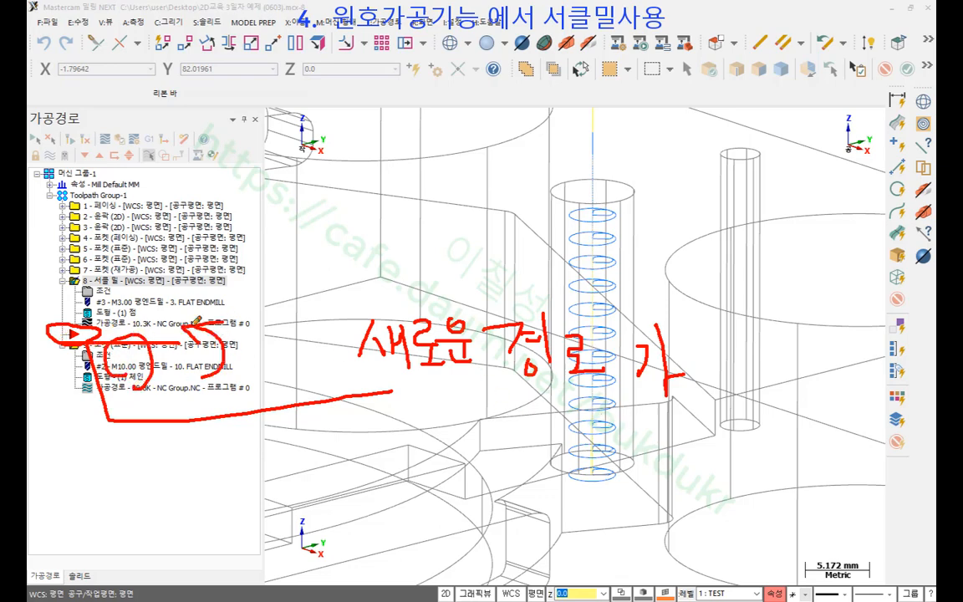
{"action": "left_click_drag", "start_coordinate": [70, 337], "coordinate": [82, 334]}
{"action": "mouse_move", "coordinate": [53, 277]}
{"action": "left_mouse_down"}
{"action": "mouse_move", "coordinate": [214, 271]}
{"action": "mouse_move", "coordinate": [247, 308]}
{"action": "mouse_move", "coordinate": [113, 325]}
{"action": "mouse_move", "coordinate": [47, 282]}
{"action": "left_mouse_up"}
{"action": "right_click", "coordinate": [312, 213]}
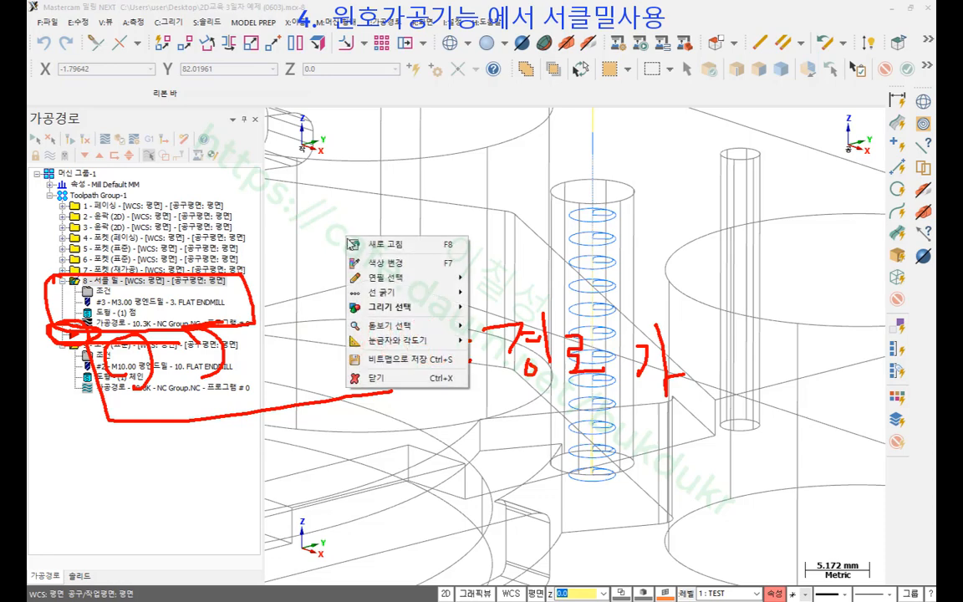
{"action": "left_click", "coordinate": [332, 342]}
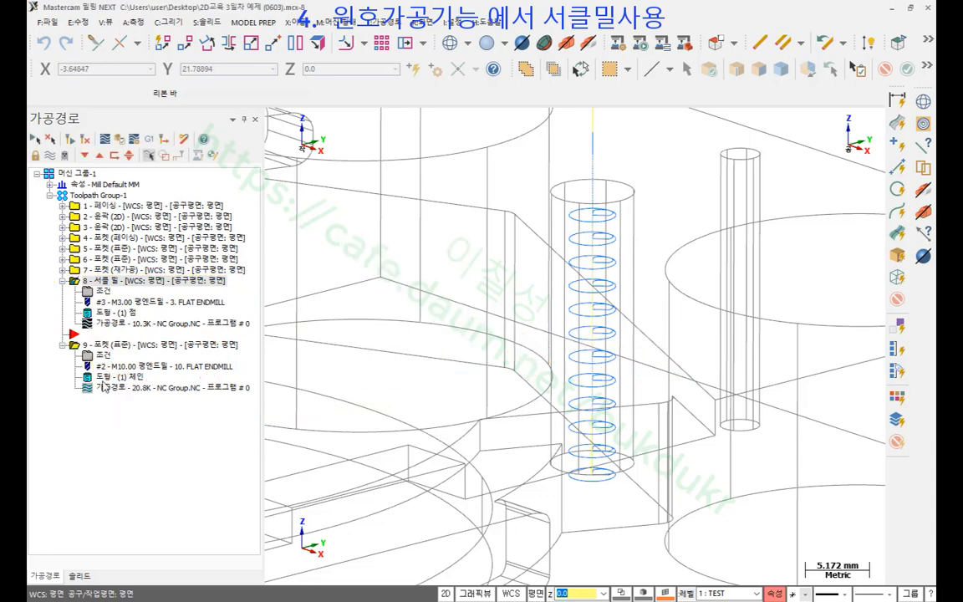
- Move the circle mill operation below the last standard pocket operation in the toolpath group
{"action": "left_click_drag", "start_coordinate": [78, 287], "coordinate": [105, 393]}
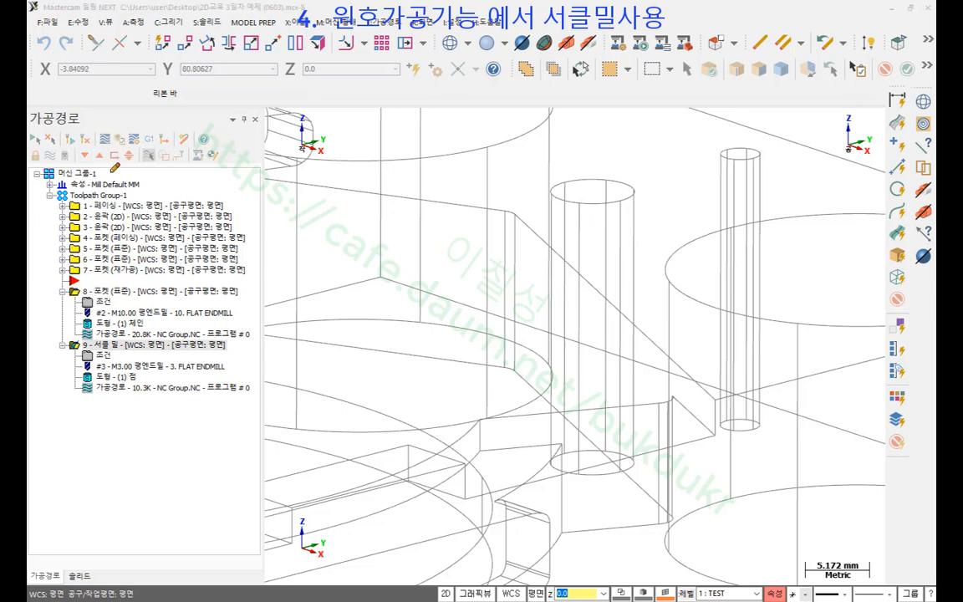
{"action": "mouse_move", "coordinate": [115, 167]}
{"action": "left_mouse_down"}
{"action": "mouse_move", "coordinate": [70, 144]}
{"action": "mouse_move", "coordinate": [126, 137]}
{"action": "mouse_move", "coordinate": [146, 160]}
{"action": "mouse_move", "coordinate": [136, 166]}
{"action": "left_mouse_up"}
{"action": "right_click", "coordinate": [535, 194]}
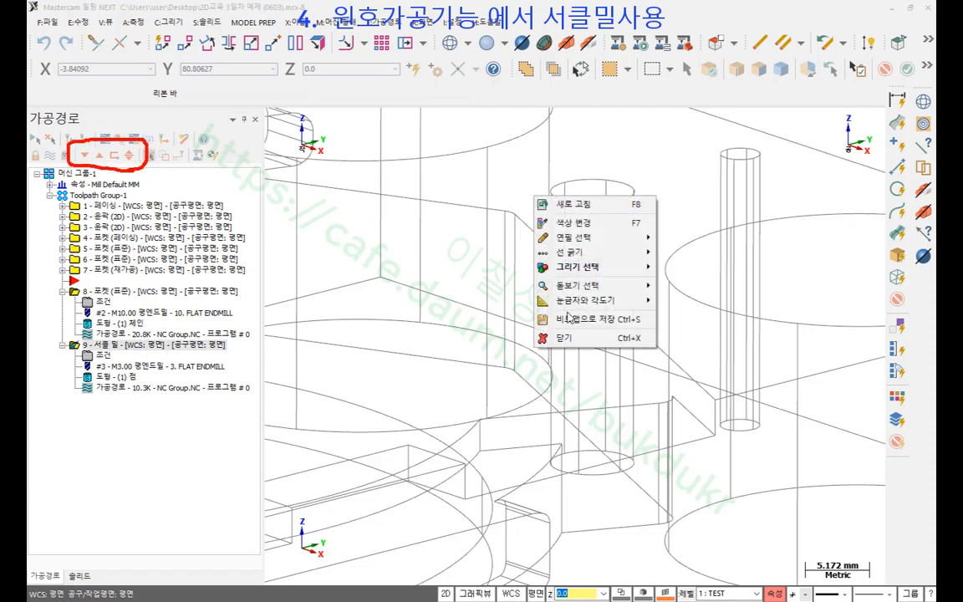
{"action": "left_click", "coordinate": [570, 339]}
- Move the insert arrow down to the end of the operations list and back up to just below contour operation 2
{"action": "left_click", "coordinate": [84, 155]}
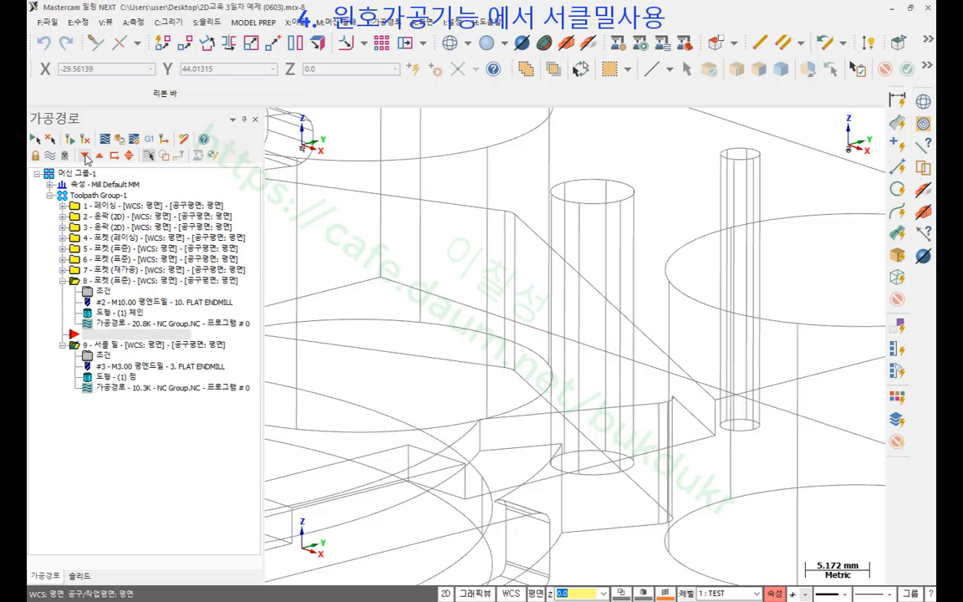
{"action": "left_click", "coordinate": [85, 156]}
{"action": "left_click", "coordinate": [100, 157]}
{"action": "left_click", "coordinate": [99, 157]}
{"action": "left_click", "coordinate": [99, 157]}
{"action": "left_click", "coordinate": [100, 157]}
{"action": "left_click", "coordinate": [99, 157]}
{"action": "left_click", "coordinate": [100, 157]}
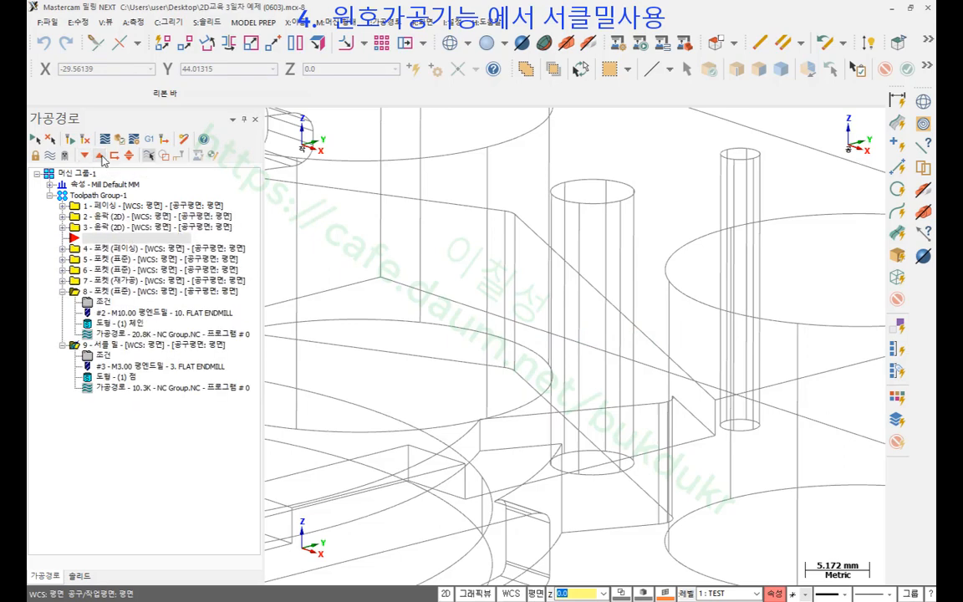
{"action": "left_click", "coordinate": [100, 156]}
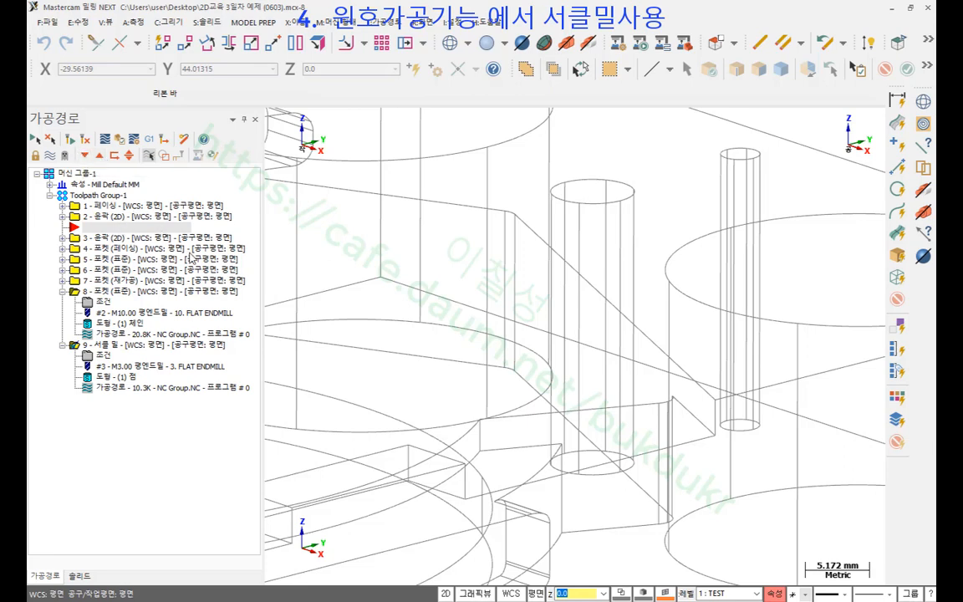
- Place the insert arrow directly after circle mill operation 9 and collapse pocket operation 8
{"action": "left_click", "coordinate": [116, 346]}
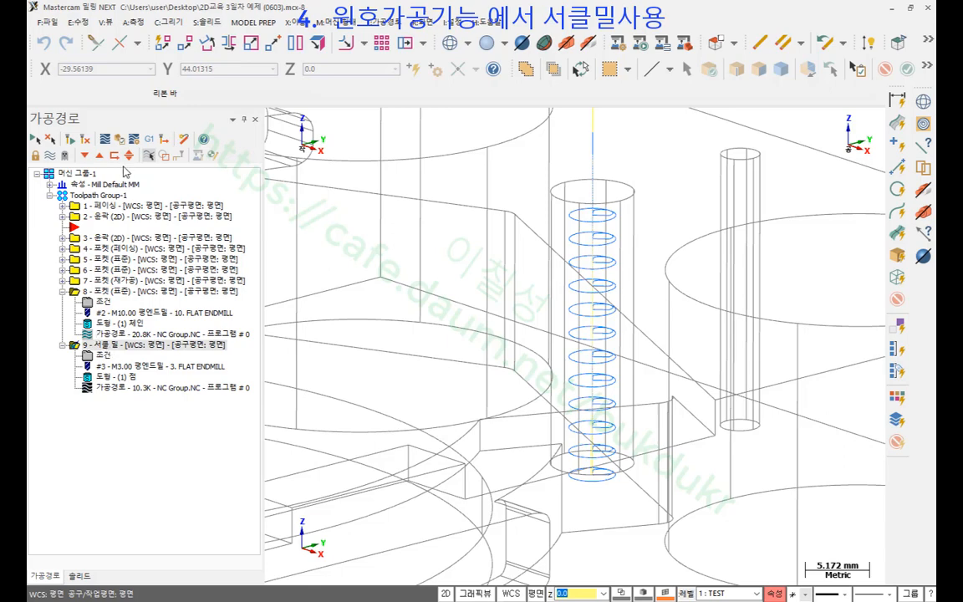
{"action": "left_click", "coordinate": [113, 155]}
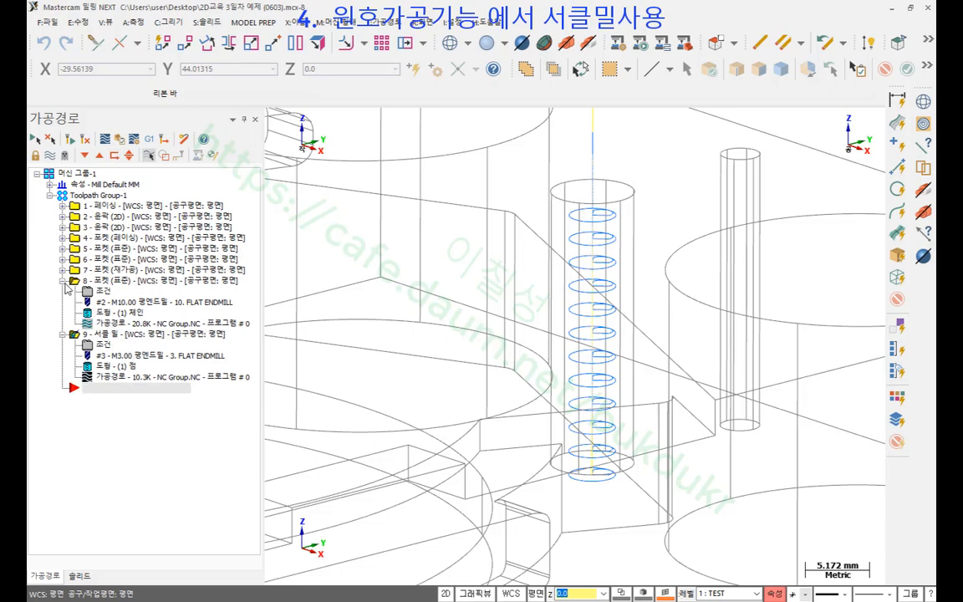
{"action": "left_click", "coordinate": [63, 281]}
- Place the insert arrow after facing operation 1, and finally after standard pocket operation 6
{"action": "left_click", "coordinate": [100, 205]}
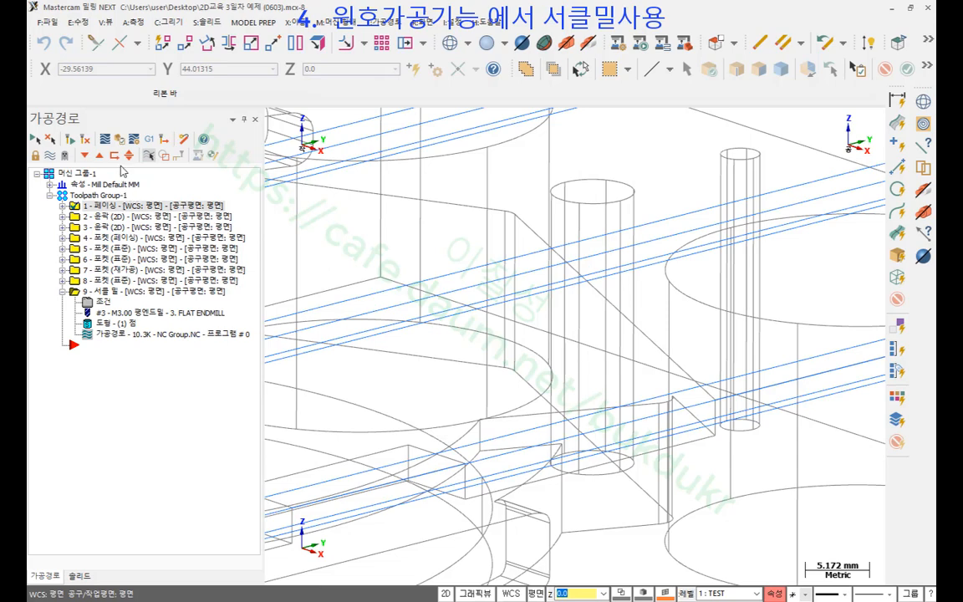
{"action": "left_click", "coordinate": [113, 155]}
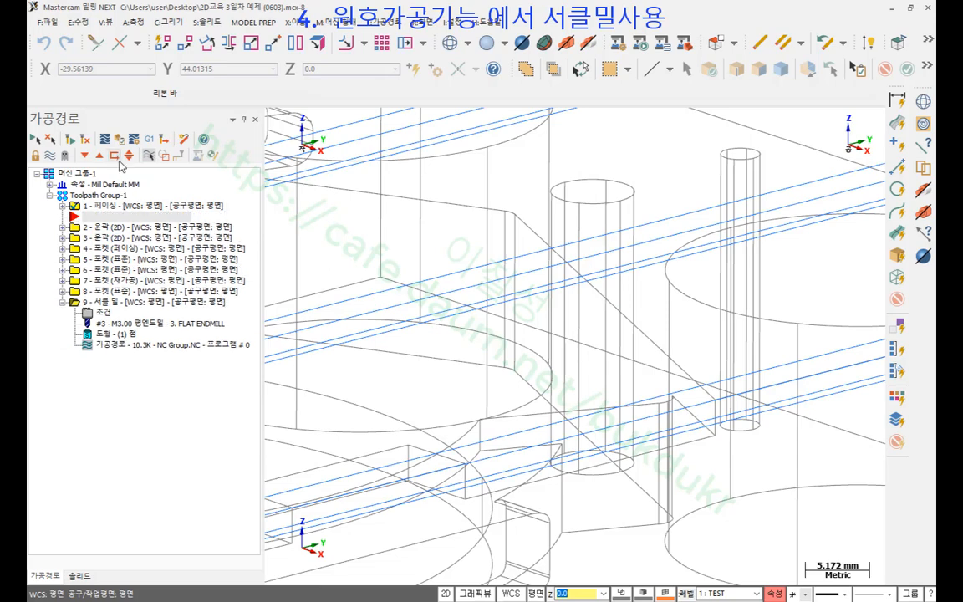
{"action": "left_click", "coordinate": [107, 270]}
{"action": "left_click", "coordinate": [116, 156]}
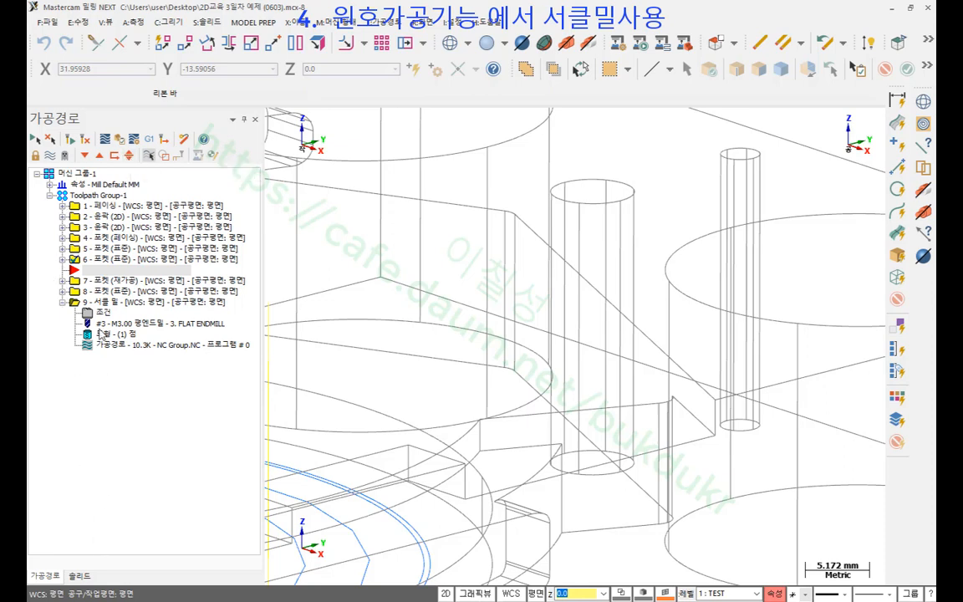
- Expand operations 1 through 8 in the toolpath group to show their parameters, tools, geometry and toolpaths
{"action": "left_click", "coordinate": [62, 205]}
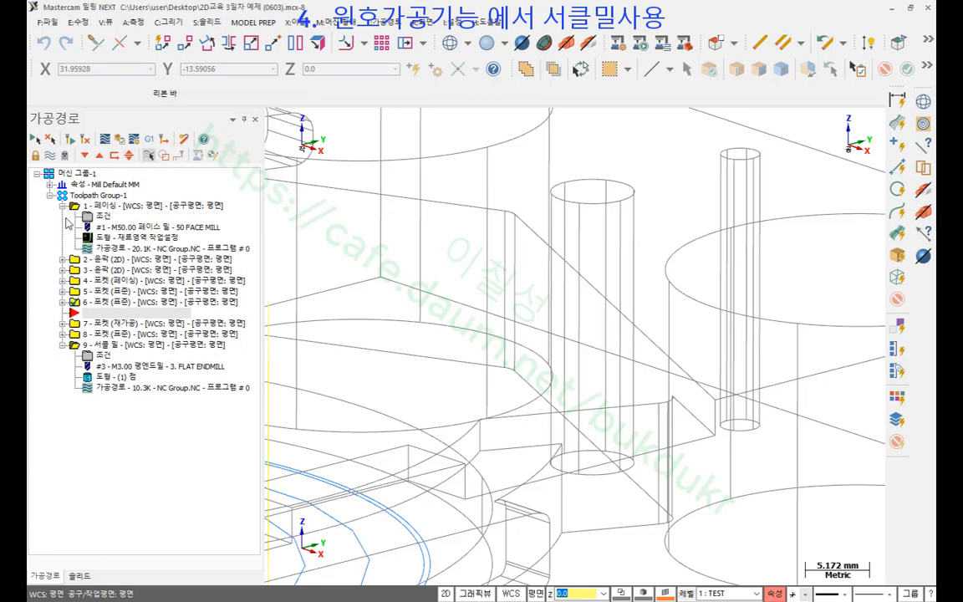
{"action": "left_click", "coordinate": [62, 259]}
{"action": "left_click", "coordinate": [62, 313]}
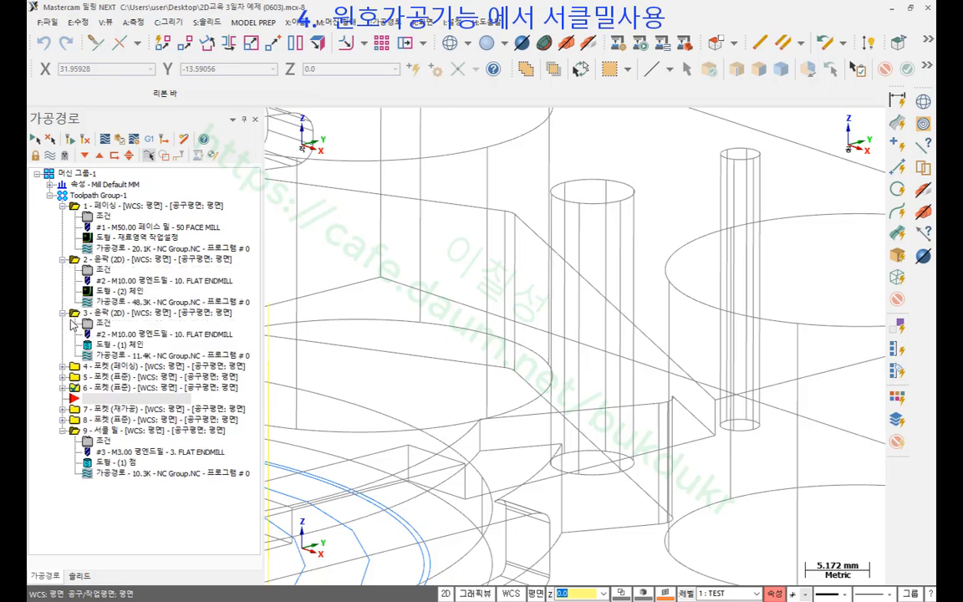
{"action": "left_click", "coordinate": [61, 366]}
{"action": "left_click", "coordinate": [61, 420]}
{"action": "left_click", "coordinate": [62, 429]}
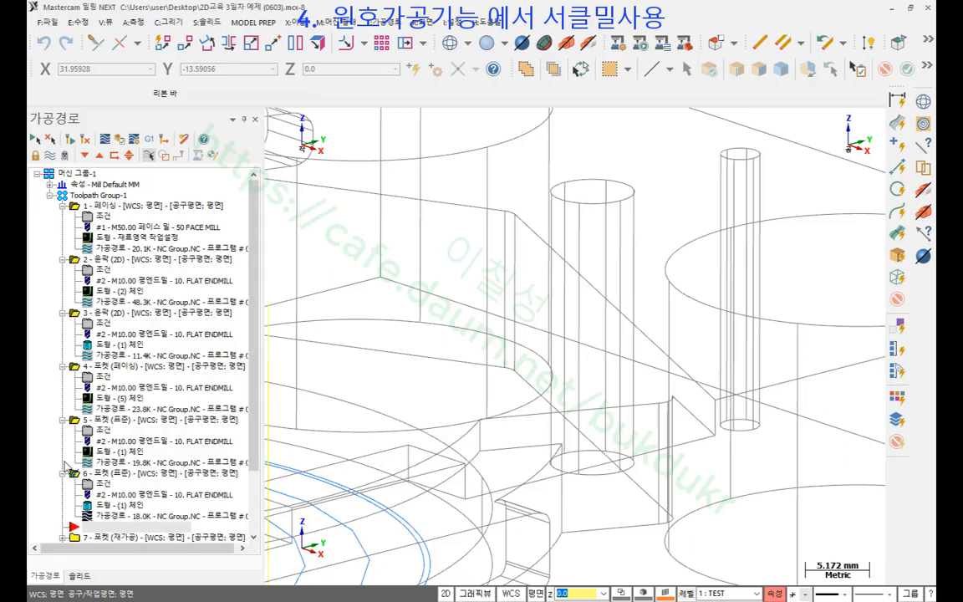
{"action": "left_click", "coordinate": [62, 462]}
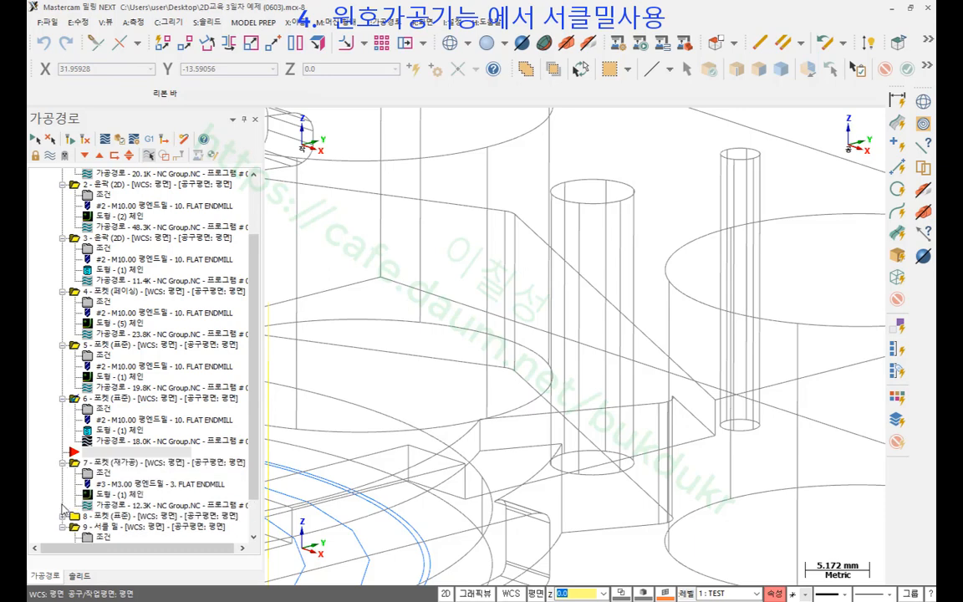
{"action": "left_click", "coordinate": [62, 472]}
- Place the insert arrow after circle mill operation 9 and bring the operations list back to the arrow's position
{"action": "left_click", "coordinate": [125, 483]}
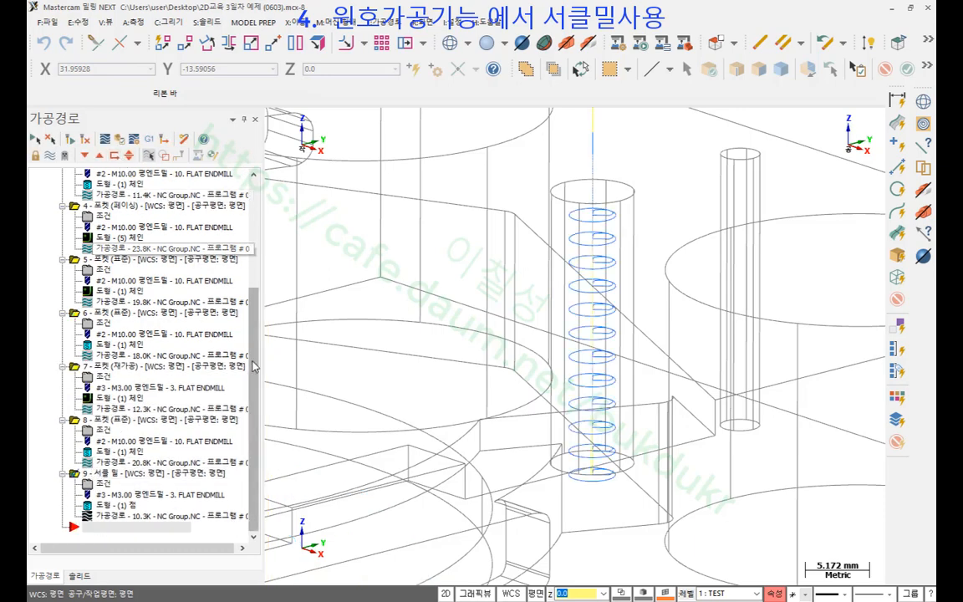
{"action": "left_click_drag", "start_coordinate": [253, 364], "coordinate": [253, 255]}
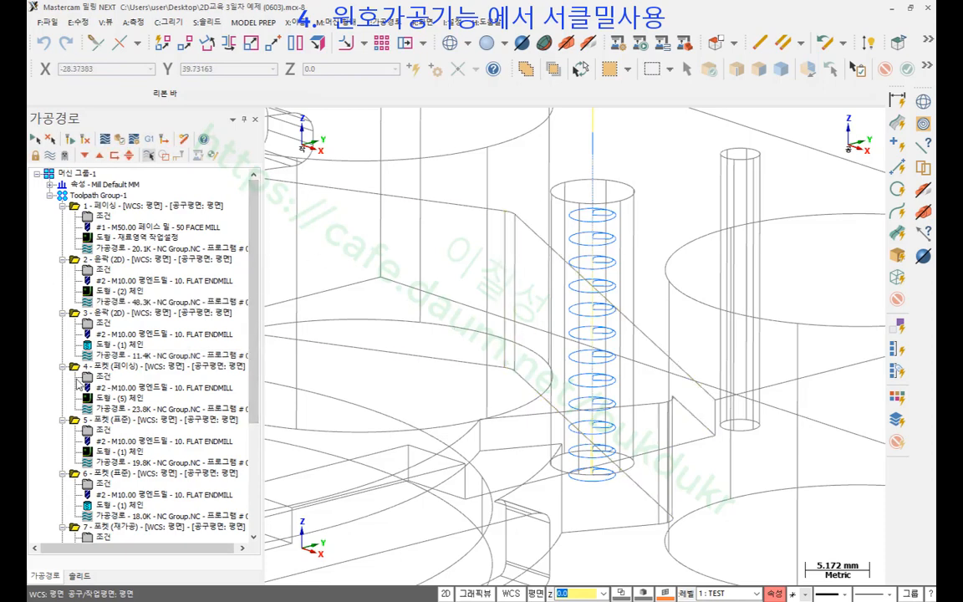
{"action": "left_click", "coordinate": [129, 158]}
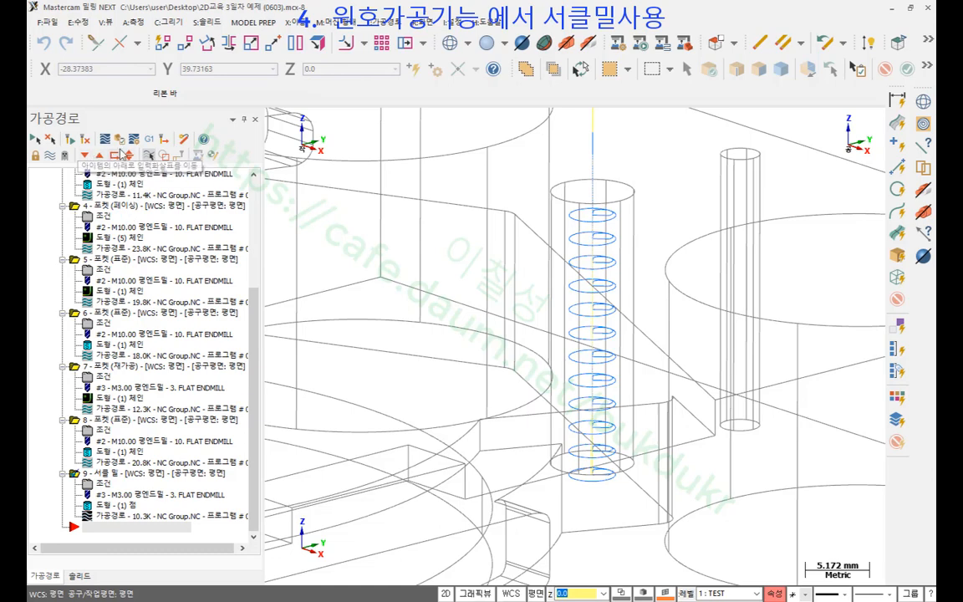
- Backplot circle mill operation 9 and examine the tool's first depth passes inside the small hole
{"action": "middle_click_drag", "start_coordinate": [401, 285], "coordinate": [661, 249]}
{"action": "scroll", "coordinate": [600, 283], "scroll_direction": "up", "scroll_amount": 3}
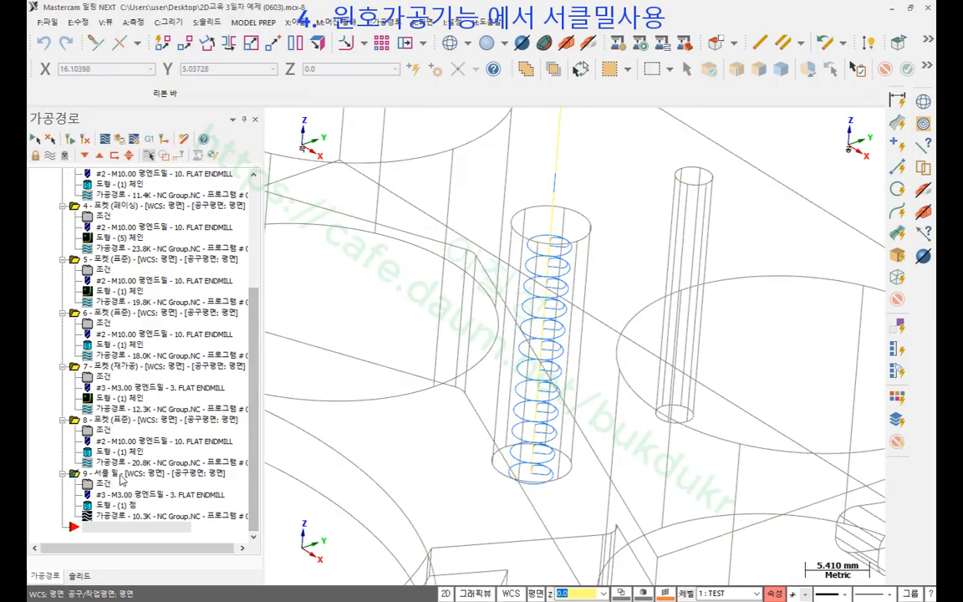
{"action": "left_click", "coordinate": [132, 518]}
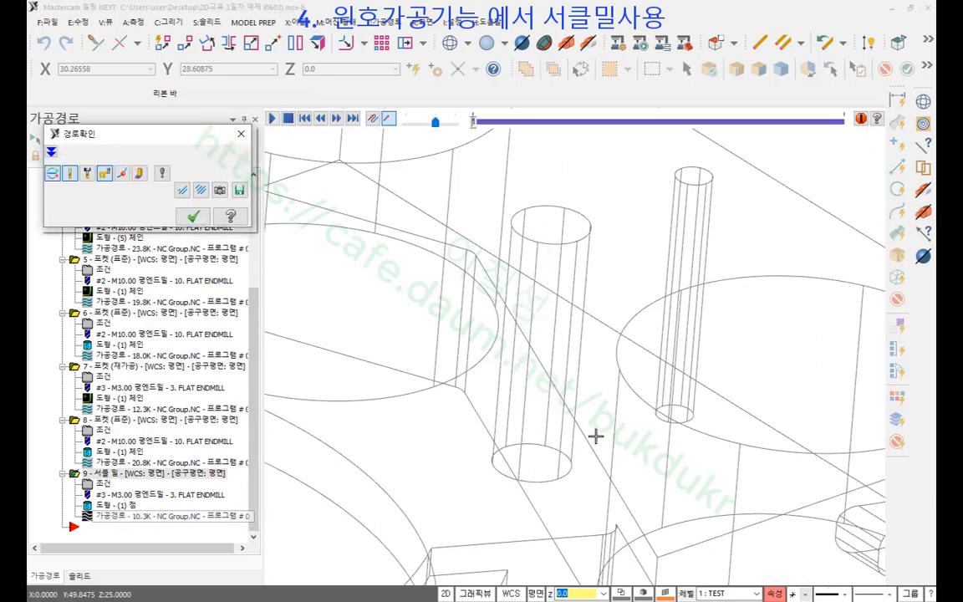
{"action": "scroll", "coordinate": [488, 459], "scroll_direction": "down", "scroll_amount": 3}
{"action": "scroll", "coordinate": [499, 327], "scroll_direction": "up", "scroll_amount": 2}
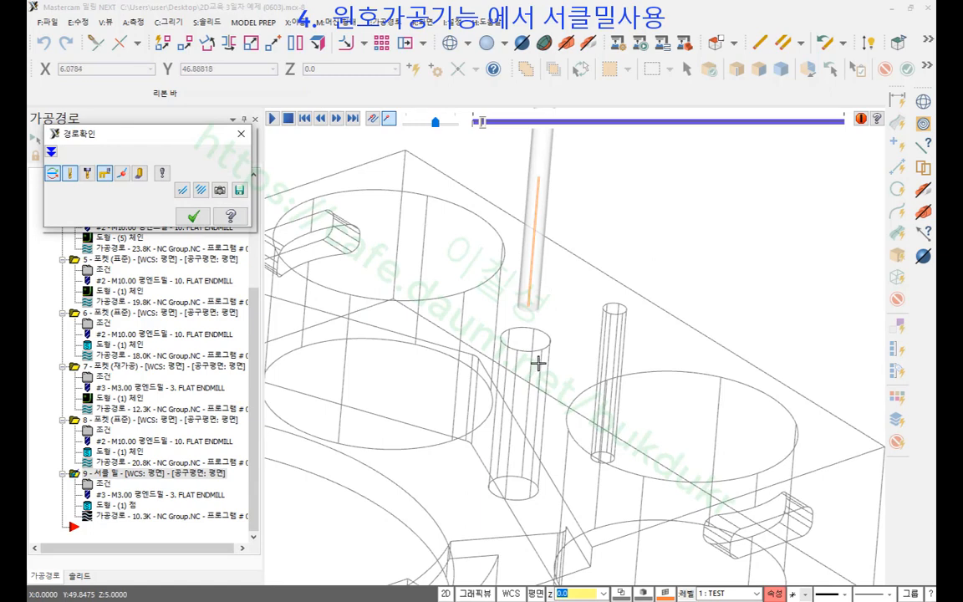
{"action": "scroll", "coordinate": [533, 368], "scroll_direction": "up", "scroll_amount": 1}
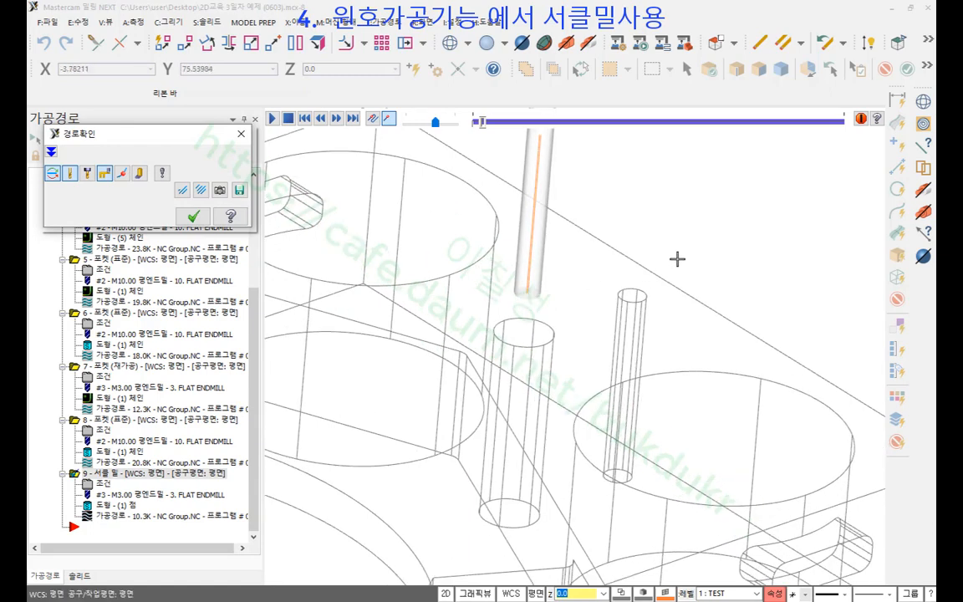
{"action": "scroll", "coordinate": [519, 339], "scroll_direction": "up", "scroll_amount": 5}
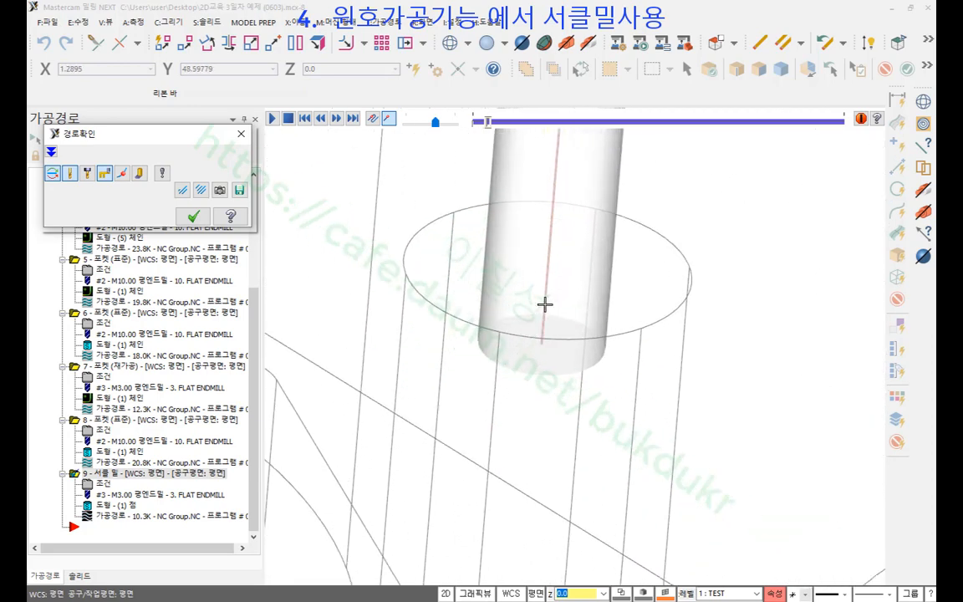
{"action": "scroll", "coordinate": [636, 345], "scroll_direction": "down", "scroll_amount": 2}
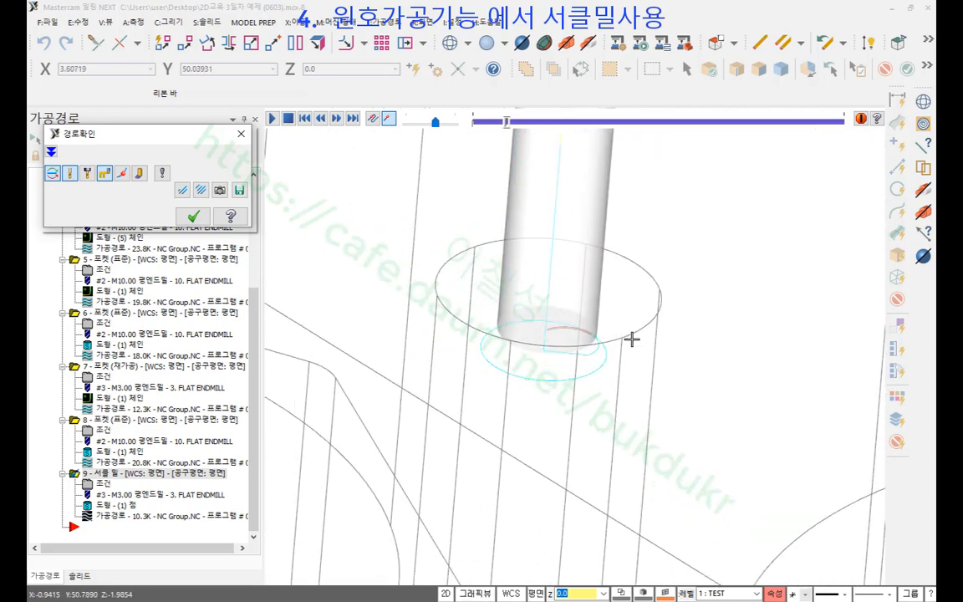
{"action": "middle_click_drag", "start_coordinate": [632, 339], "coordinate": [570, 338]}
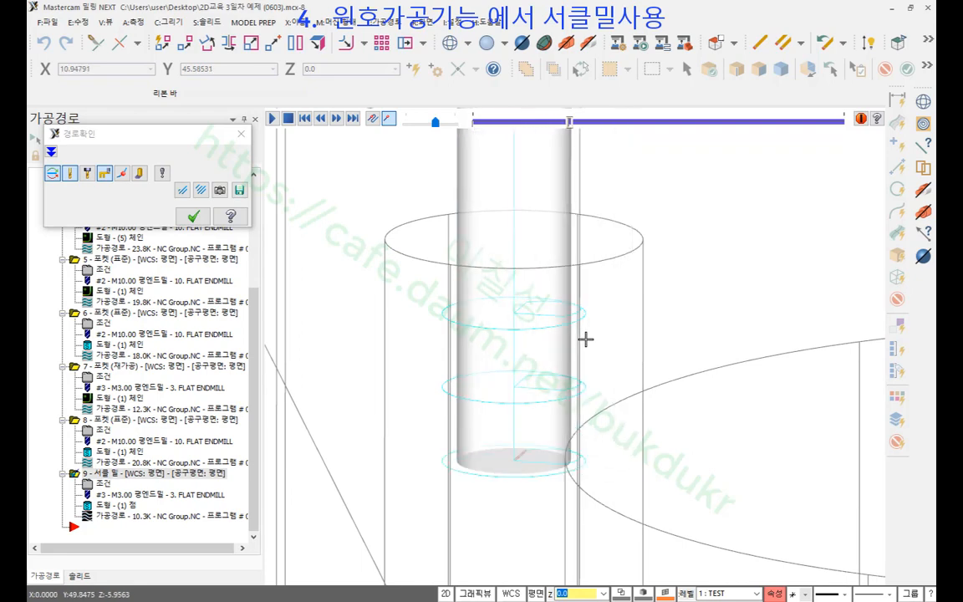
{"action": "scroll", "coordinate": [460, 237], "scroll_direction": "down", "scroll_amount": 1}
{"action": "mouse_move", "coordinate": [524, 353]}
{"action": "middle_mouse_down"}
{"action": "mouse_move", "coordinate": [538, 339]}
{"action": "mouse_move", "coordinate": [539, 357]}
{"action": "middle_mouse_up"}
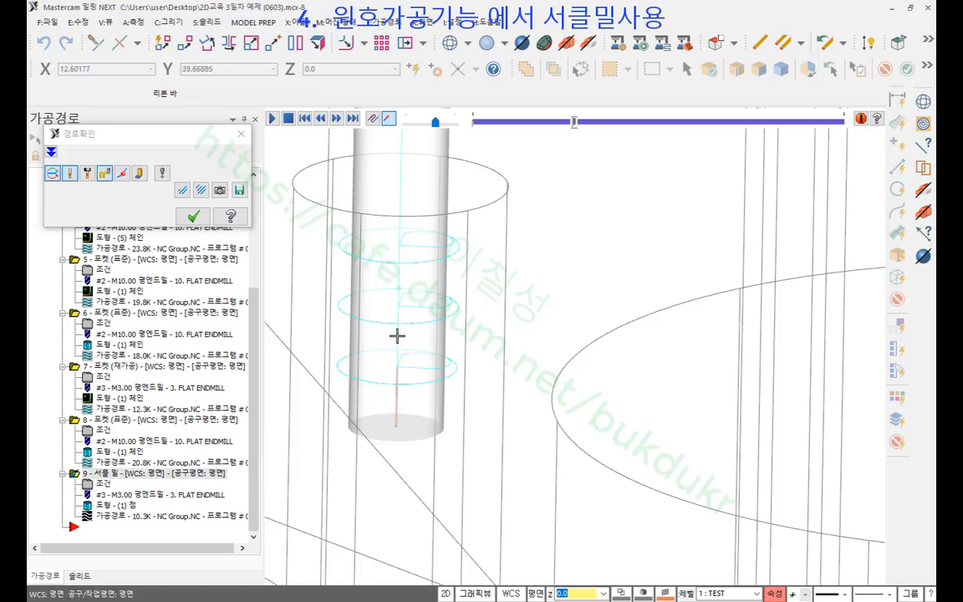
{"action": "left_click_drag", "start_coordinate": [459, 247], "coordinate": [522, 249]}
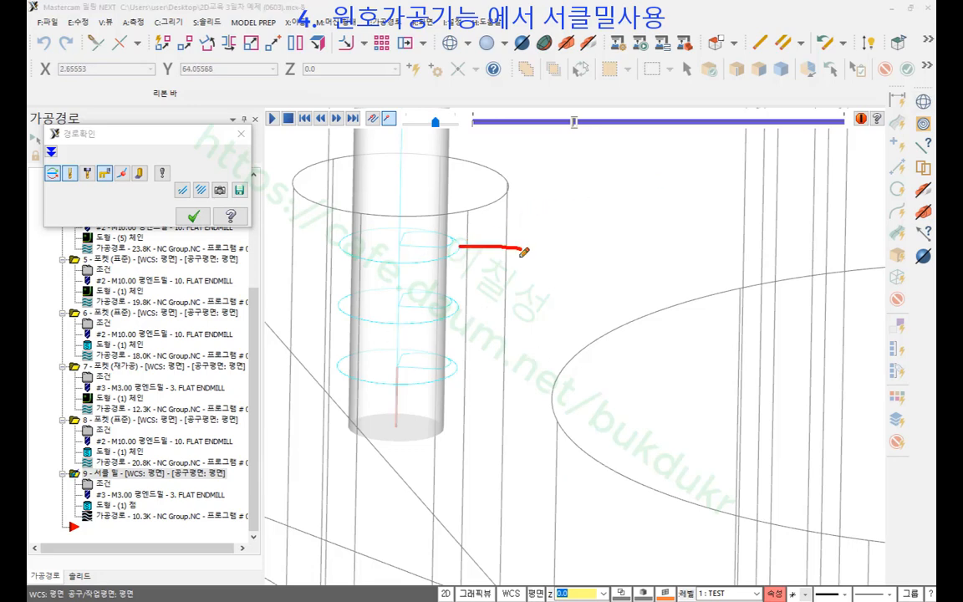
{"action": "left_click_drag", "start_coordinate": [458, 307], "coordinate": [502, 308]}
{"action": "left_click_drag", "start_coordinate": [450, 369], "coordinate": [513, 367]}
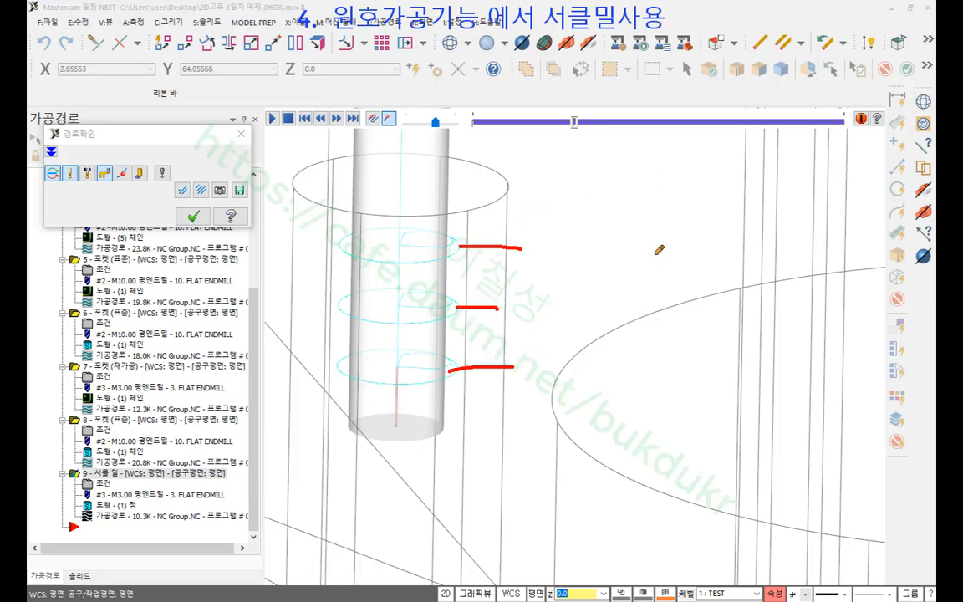
{"action": "right_click", "coordinate": [602, 185]}
{"action": "left_click", "coordinate": [633, 322]}
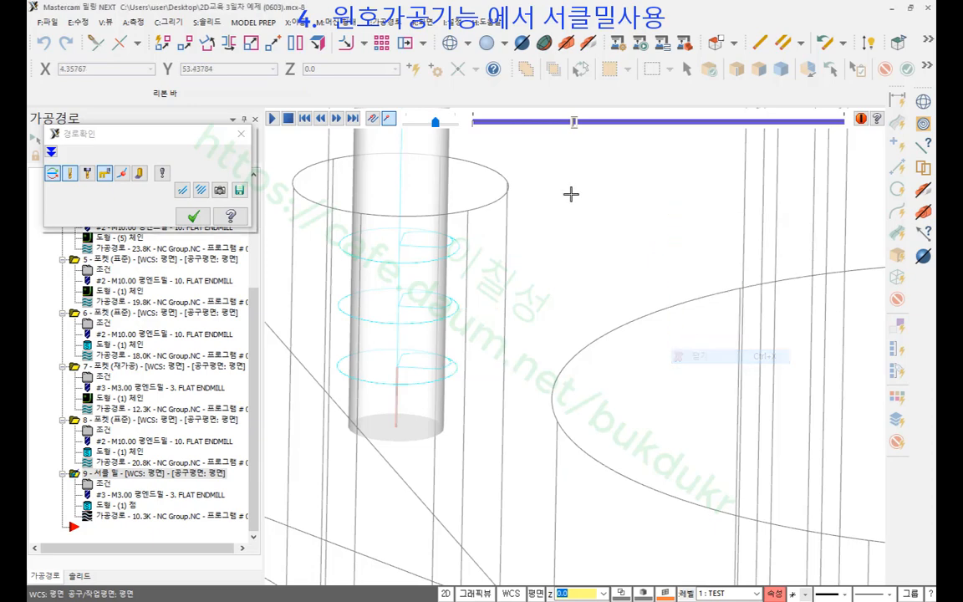
- Close the backplot and widen the toolpath manager to show the full operation entries
{"action": "middle_click_drag", "start_coordinate": [616, 287], "coordinate": [415, 181]}
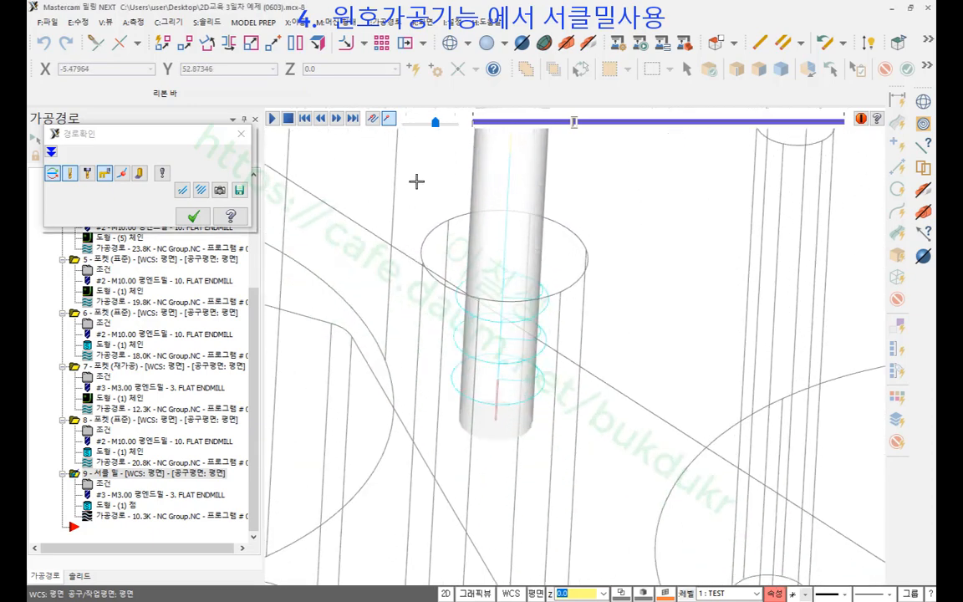
{"action": "left_click", "coordinate": [191, 220]}
{"action": "scroll", "coordinate": [530, 208], "scroll_direction": "down", "scroll_amount": 7}
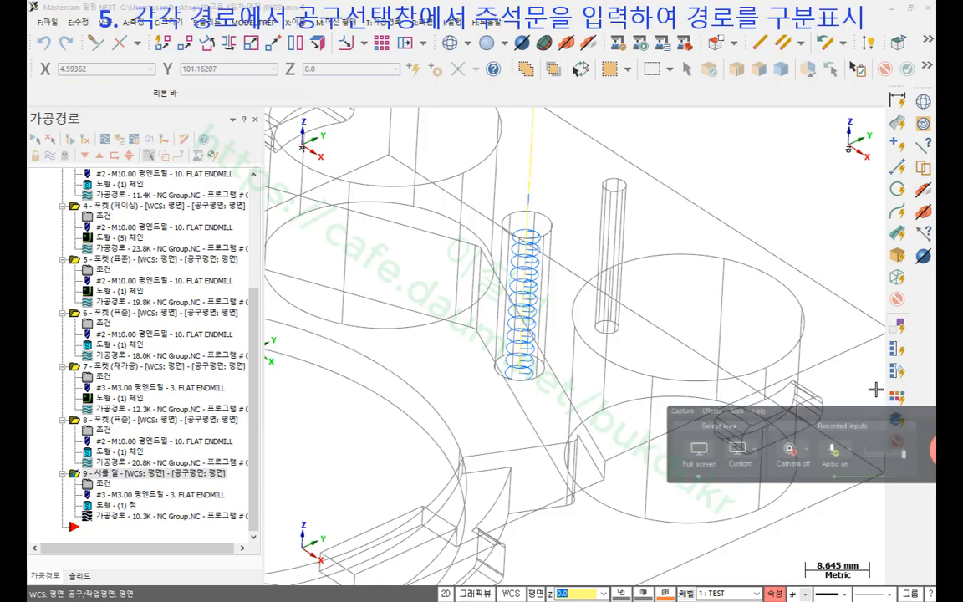
{"action": "scroll", "coordinate": [673, 269], "scroll_direction": "down", "scroll_amount": 6}
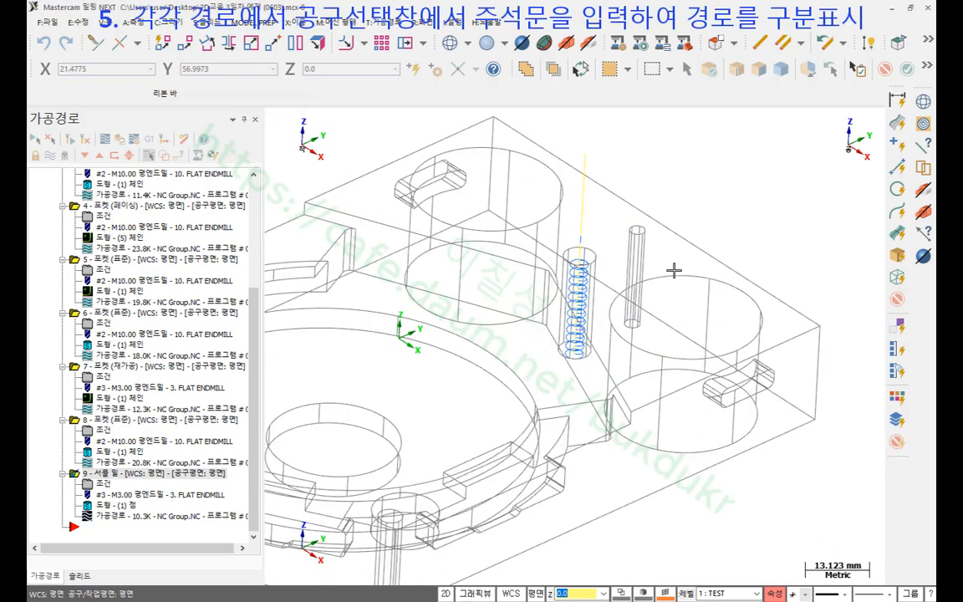
{"action": "left_click_drag", "start_coordinate": [261, 337], "coordinate": [348, 338]}
{"action": "scroll", "coordinate": [228, 272], "scroll_direction": "up", "scroll_amount": 5}
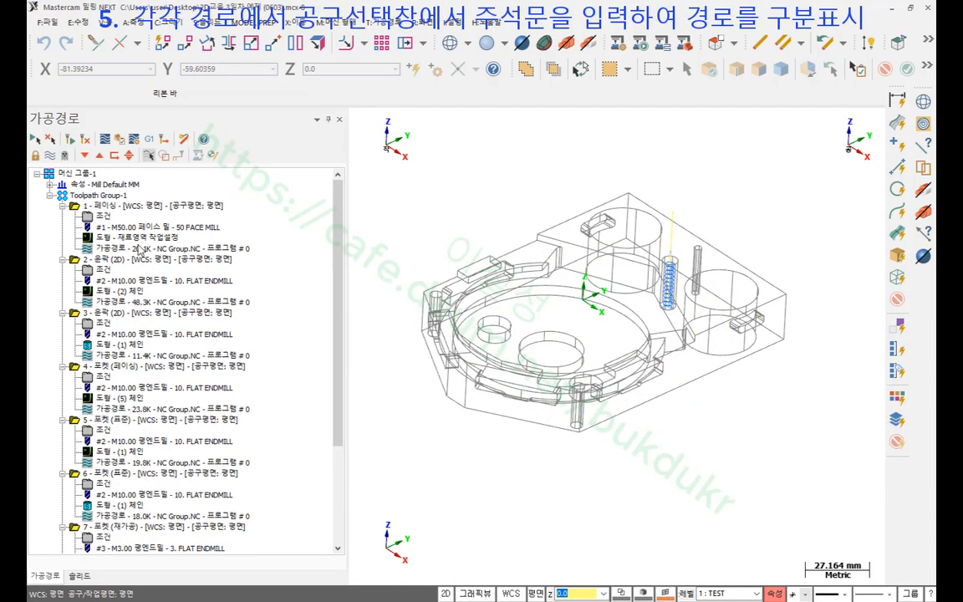
- Collapse all nine operations in the toolpath group so only their names are listed
{"action": "left_click", "coordinate": [63, 205]}
{"action": "left_click", "coordinate": [63, 216]}
{"action": "left_click", "coordinate": [62, 226]}
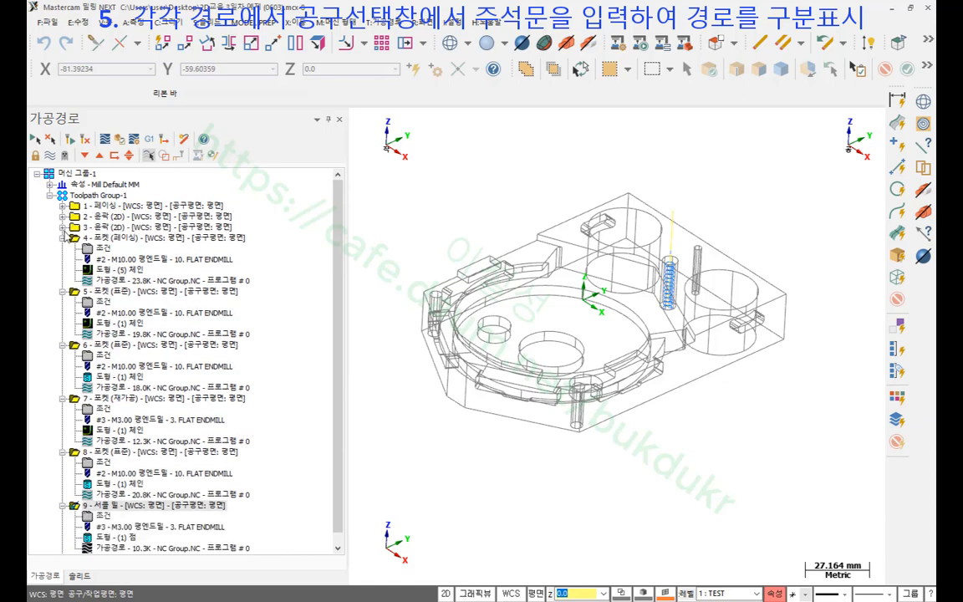
{"action": "left_click", "coordinate": [63, 238]}
{"action": "left_click", "coordinate": [63, 248]}
{"action": "left_click", "coordinate": [62, 259]}
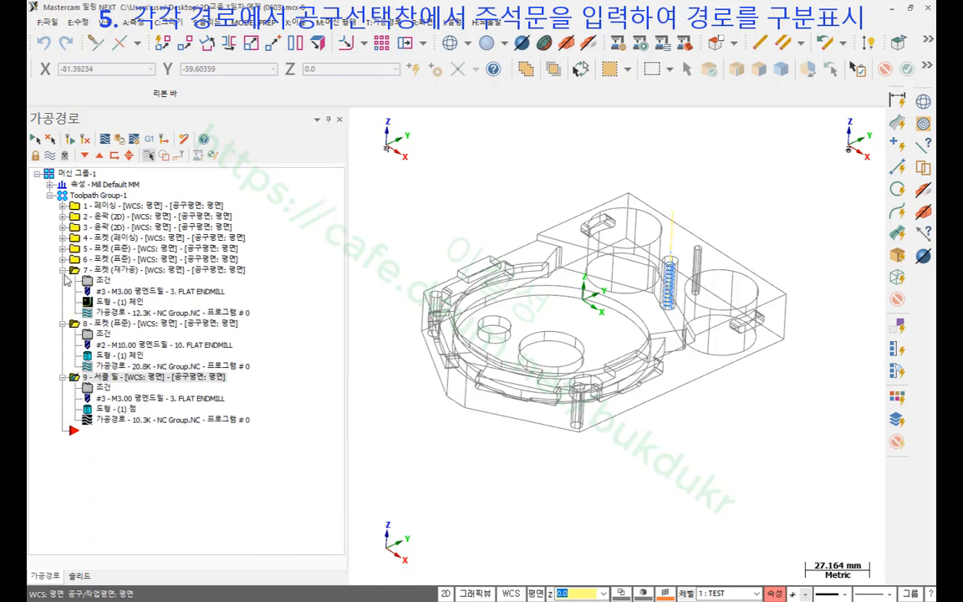
{"action": "left_click", "coordinate": [63, 270]}
{"action": "left_click", "coordinate": [62, 281]}
{"action": "left_click", "coordinate": [62, 291]}
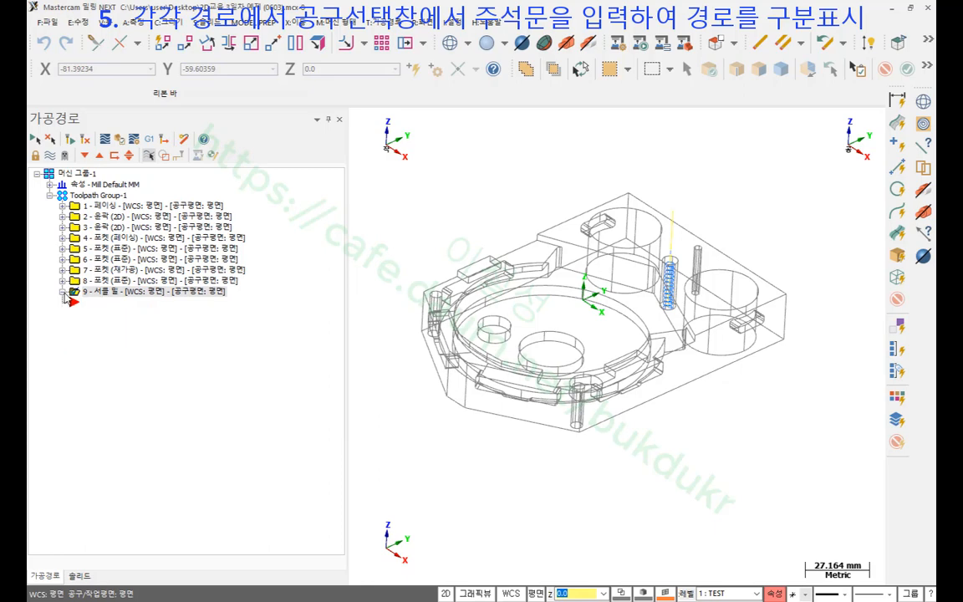
- Examine the toolpaths of contour operations 2 and 3 and pocket operations 5, 7 and 8 on the part
{"action": "left_click", "coordinate": [139, 218]}
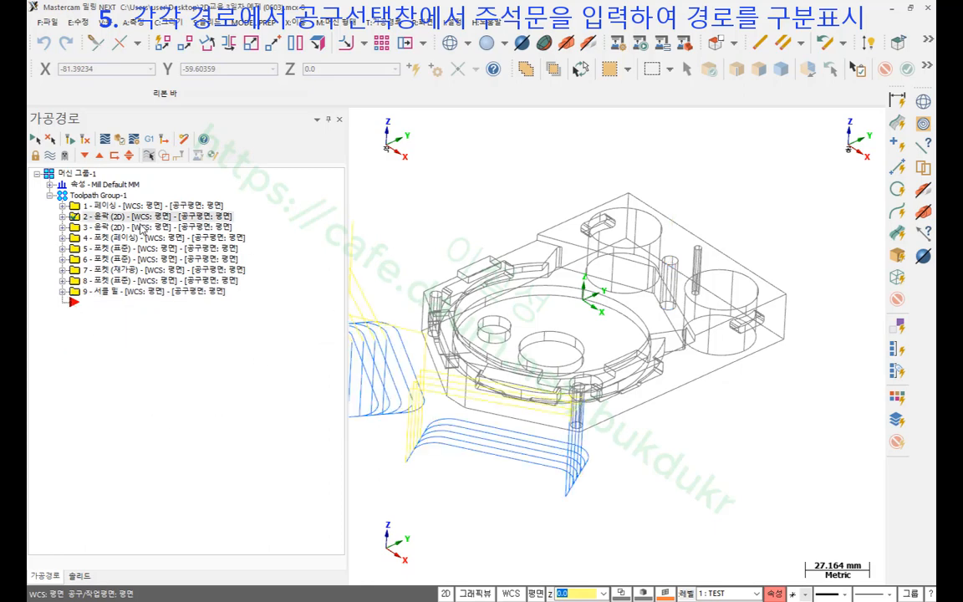
{"action": "scroll", "coordinate": [654, 276], "scroll_direction": "up", "scroll_amount": 1}
{"action": "scroll", "coordinate": [627, 280], "scroll_direction": "down", "scroll_amount": 2}
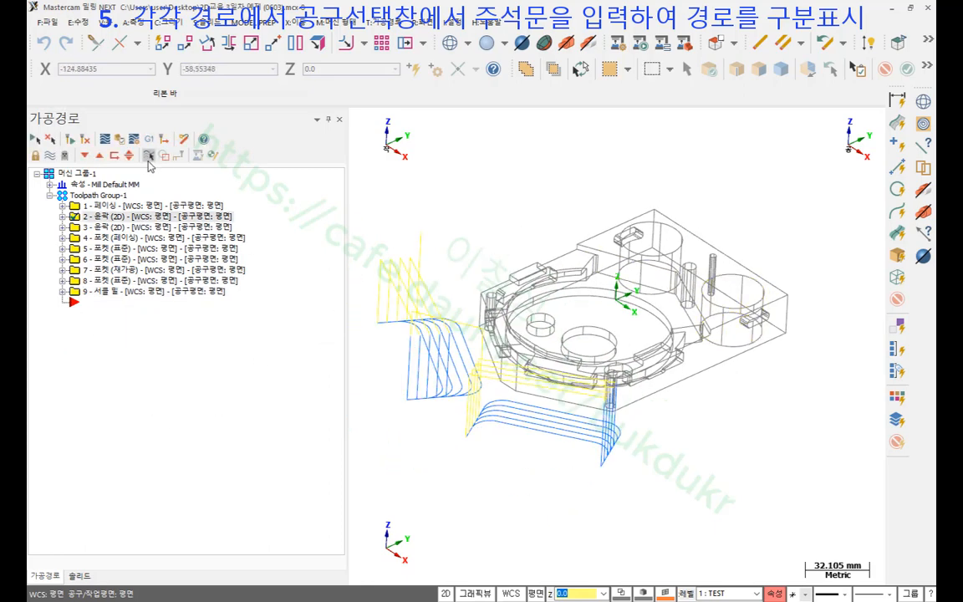
{"action": "left_click", "coordinate": [107, 248]}
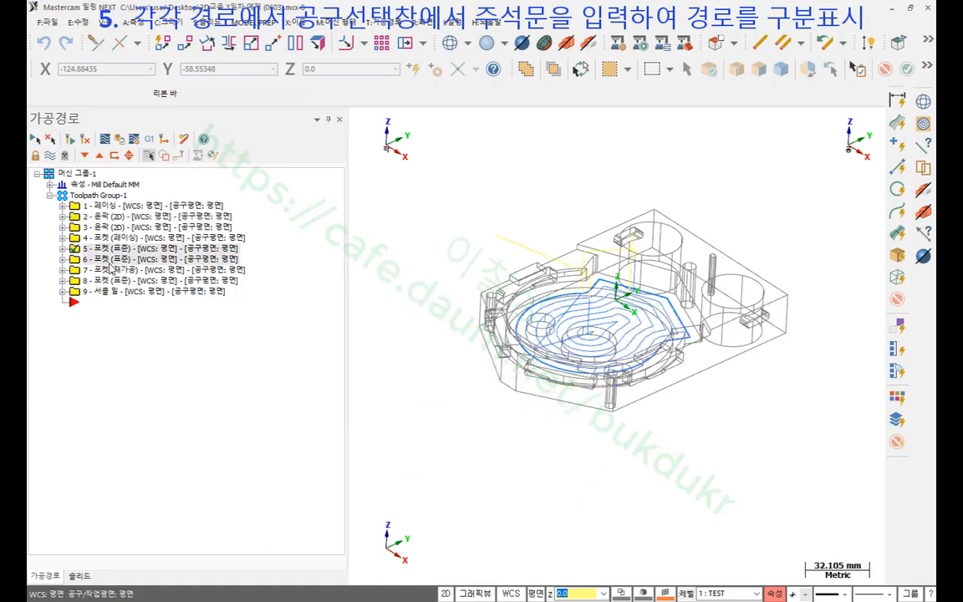
{"action": "scroll", "coordinate": [645, 283], "scroll_direction": "up", "scroll_amount": 3}
{"action": "left_click", "coordinate": [109, 227]}
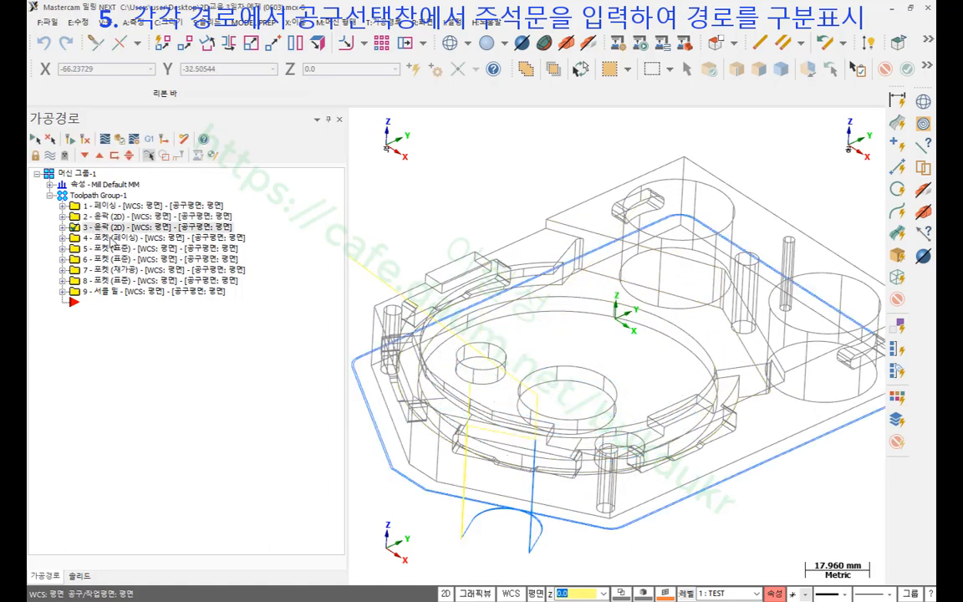
{"action": "left_click", "coordinate": [112, 249]}
{"action": "left_click", "coordinate": [122, 270]}
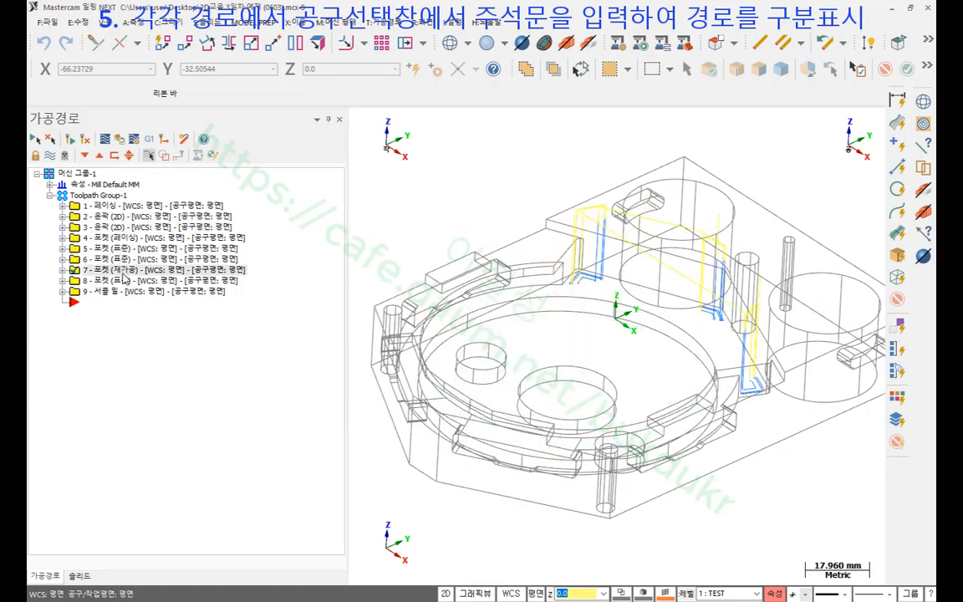
{"action": "left_click", "coordinate": [126, 281]}
{"action": "left_click", "coordinate": [155, 250]}
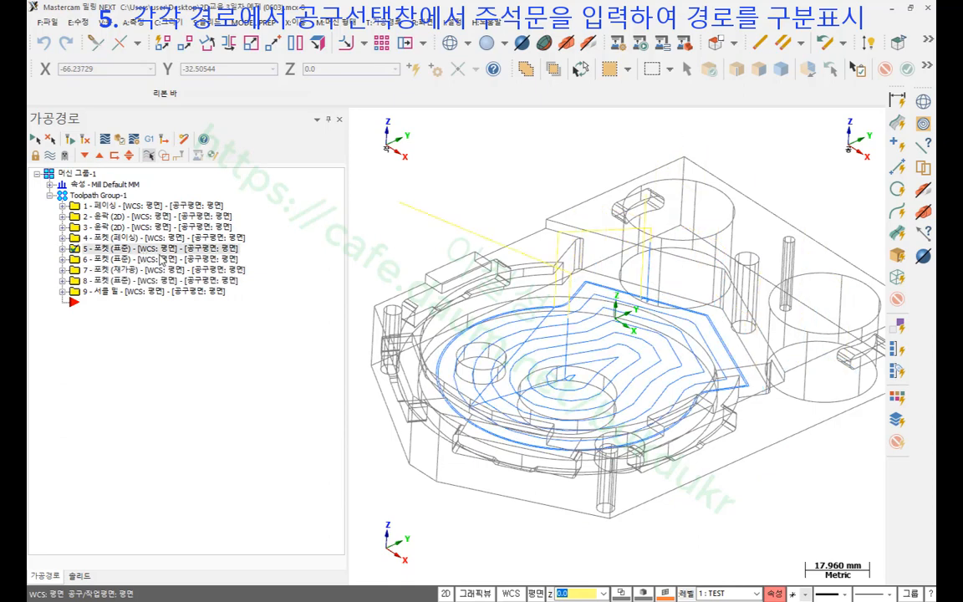
{"action": "left_click", "coordinate": [877, 90]}
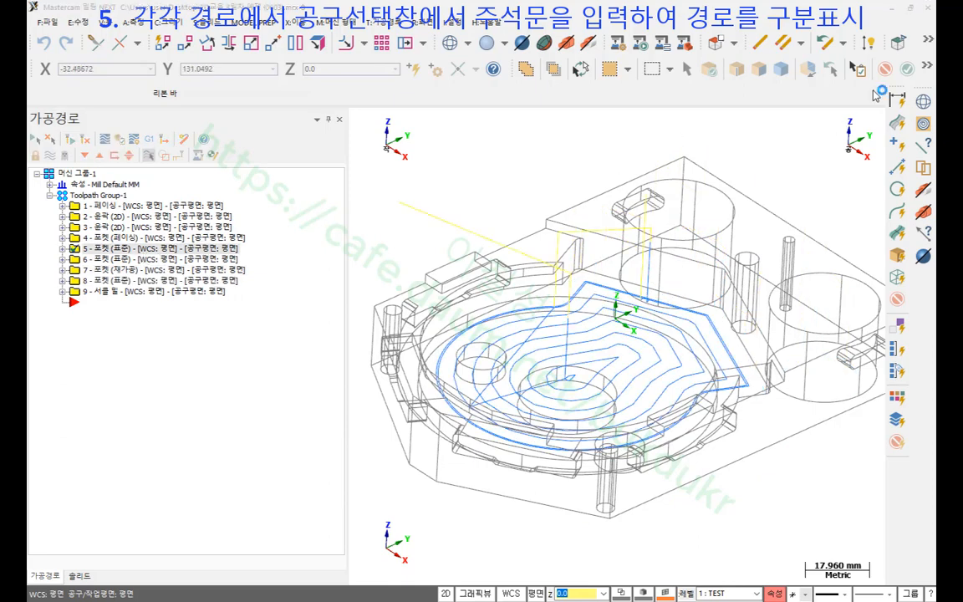
{"action": "mouse_move", "coordinate": [197, 309]}
{"action": "left_mouse_down"}
{"action": "mouse_move", "coordinate": [159, 280]}
{"action": "mouse_move", "coordinate": [196, 185]}
{"action": "mouse_move", "coordinate": [215, 301]}
{"action": "mouse_move", "coordinate": [172, 306]}
{"action": "left_mouse_up"}
{"action": "left_click_drag", "start_coordinate": [133, 251], "coordinate": [176, 250]}
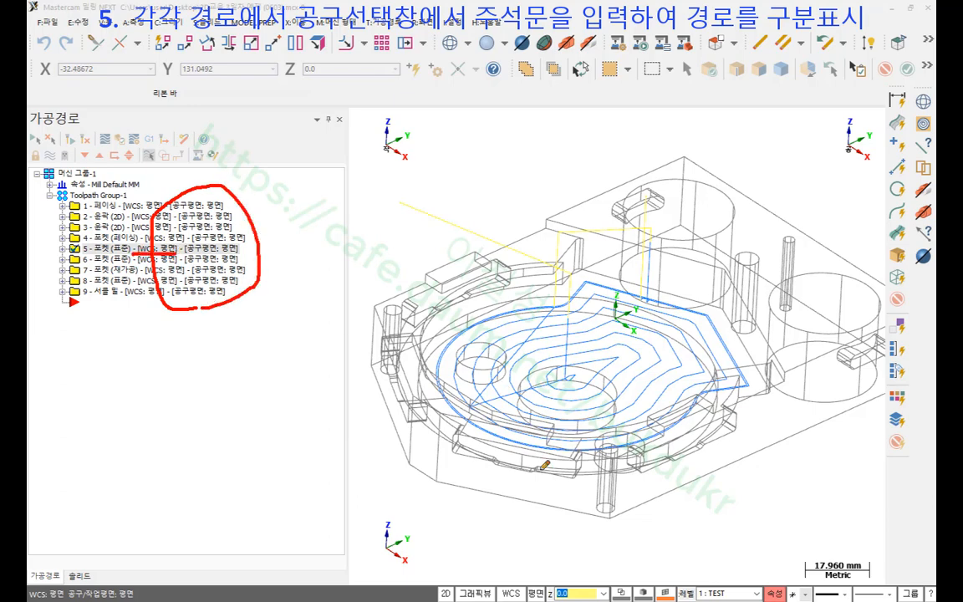
{"action": "mouse_move", "coordinate": [638, 348]}
{"action": "left_mouse_down"}
{"action": "mouse_move", "coordinate": [606, 342]}
{"action": "mouse_move", "coordinate": [640, 301]}
{"action": "mouse_move", "coordinate": [602, 333]}
{"action": "left_mouse_up"}
{"action": "mouse_move", "coordinate": [514, 596]}
{"action": "left_mouse_down"}
{"action": "mouse_move", "coordinate": [494, 581]}
{"action": "mouse_move", "coordinate": [524, 573]}
{"action": "mouse_move", "coordinate": [512, 598]}
{"action": "left_mouse_up"}
{"action": "left_click_drag", "start_coordinate": [498, 538], "coordinate": [501, 568]}
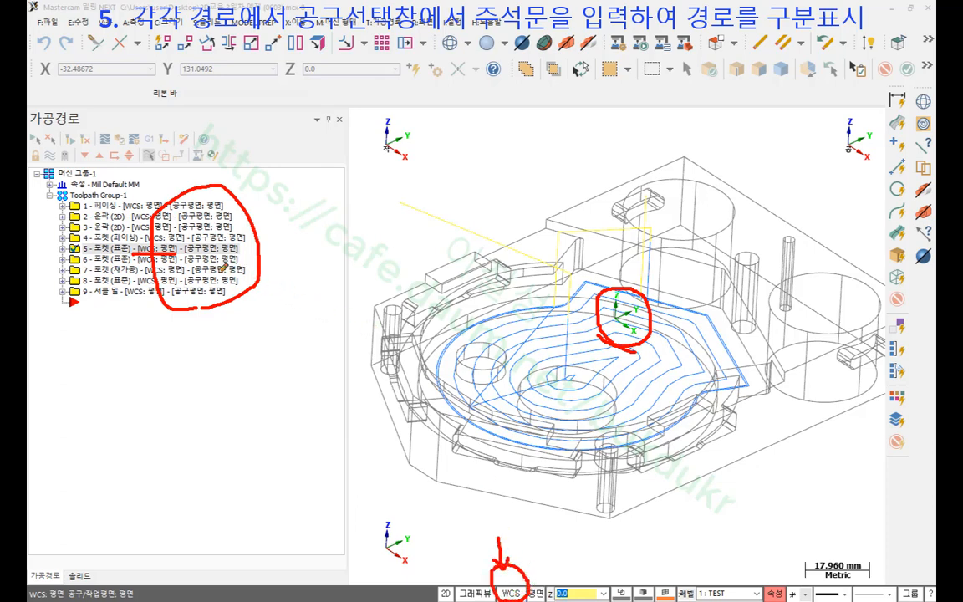
{"action": "mouse_move", "coordinate": [209, 237]}
{"action": "left_mouse_down"}
{"action": "mouse_move", "coordinate": [193, 250]}
{"action": "mouse_move", "coordinate": [219, 252]}
{"action": "mouse_move", "coordinate": [215, 261]}
{"action": "left_mouse_up"}
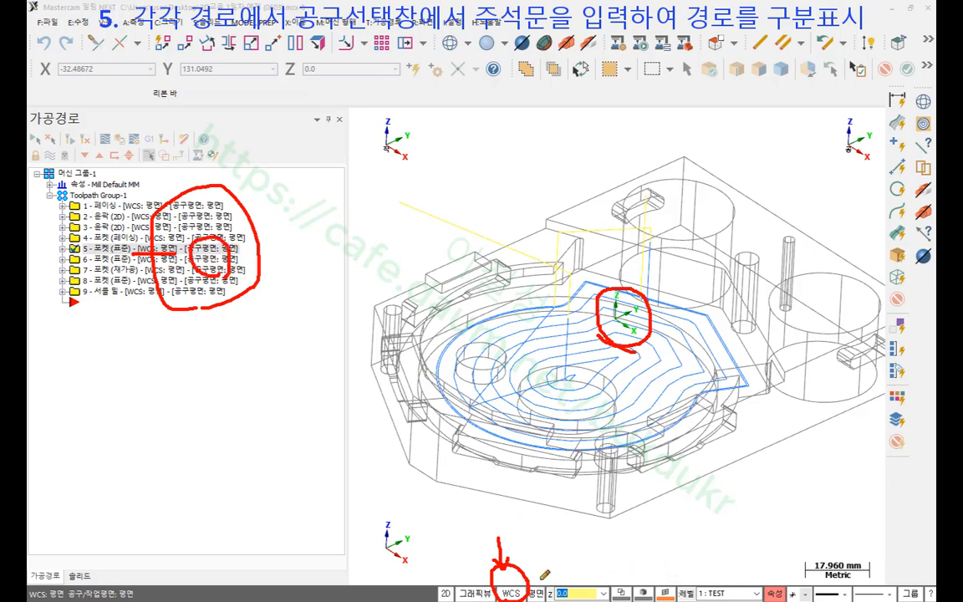
{"action": "mouse_move", "coordinate": [546, 548]}
{"action": "left_mouse_down"}
{"action": "mouse_move", "coordinate": [539, 574]}
{"action": "mouse_move", "coordinate": [550, 572]}
{"action": "left_mouse_up"}
{"action": "mouse_move", "coordinate": [393, 100]}
{"action": "left_mouse_down"}
{"action": "mouse_move", "coordinate": [368, 159]}
{"action": "mouse_move", "coordinate": [424, 172]}
{"action": "left_mouse_up"}
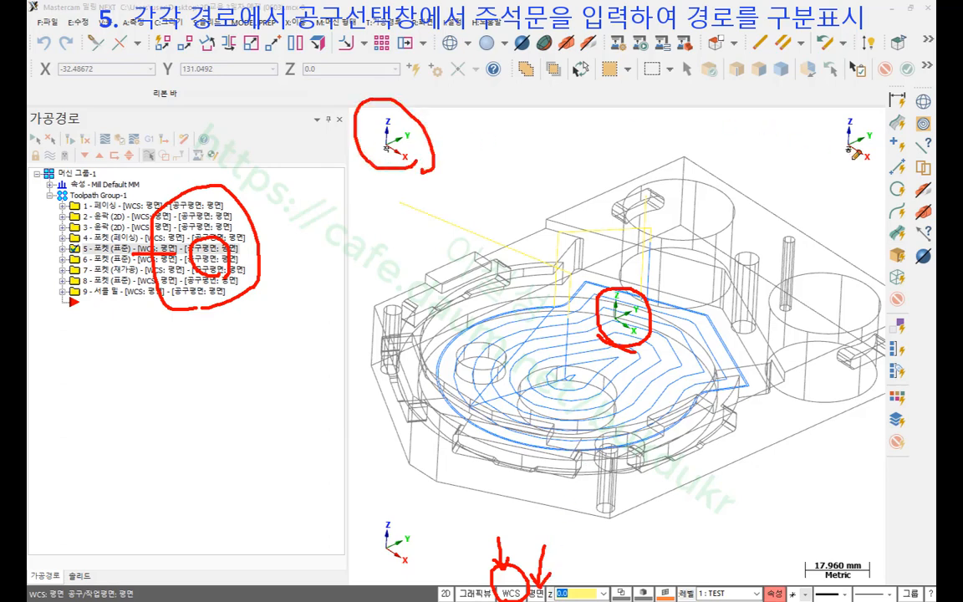
{"action": "mouse_move", "coordinate": [853, 158]}
{"action": "left_mouse_down"}
{"action": "mouse_move", "coordinate": [855, 107]}
{"action": "mouse_move", "coordinate": [847, 164]}
{"action": "left_mouse_up"}
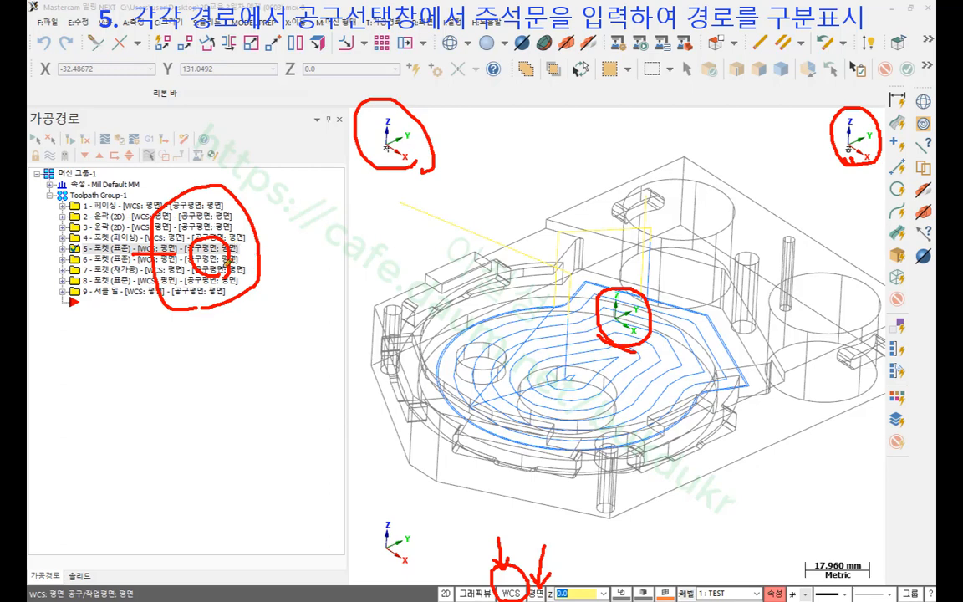
{"action": "right_click", "coordinate": [487, 166]}
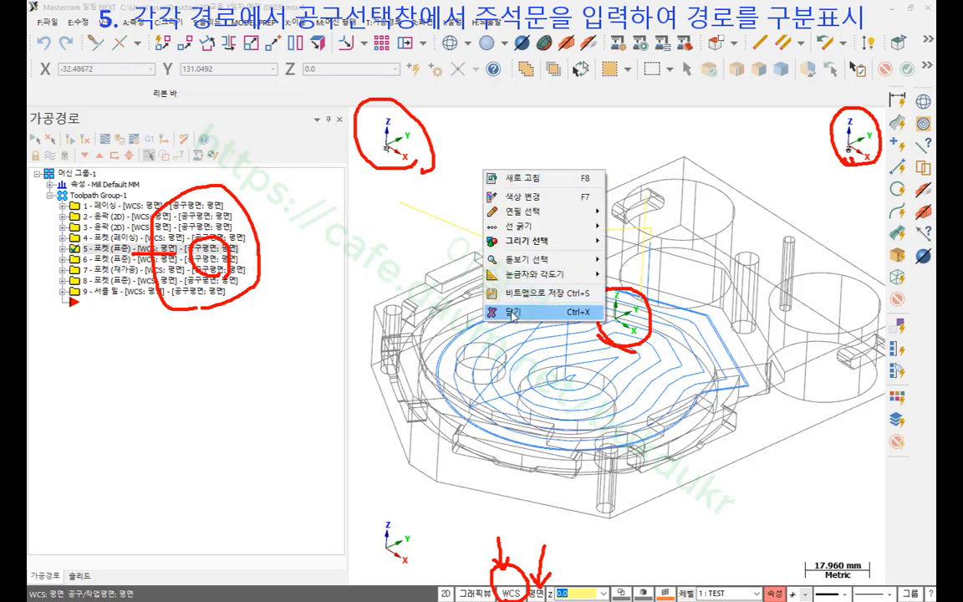
{"action": "left_click", "coordinate": [491, 284]}
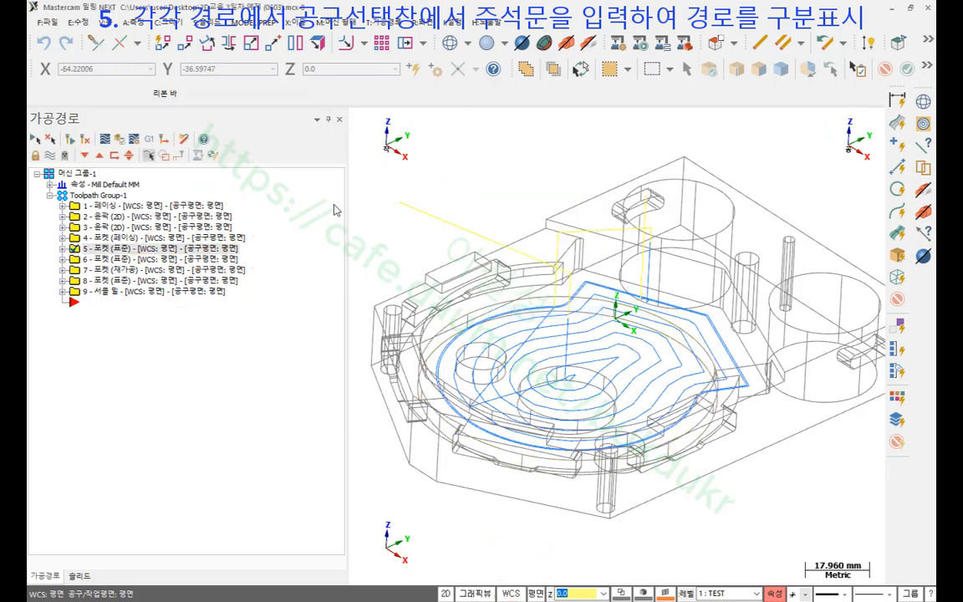
- Display the part as a shaded solid instead of a wireframe
{"action": "scroll", "coordinate": [592, 266], "scroll_direction": "down", "scroll_amount": 1}
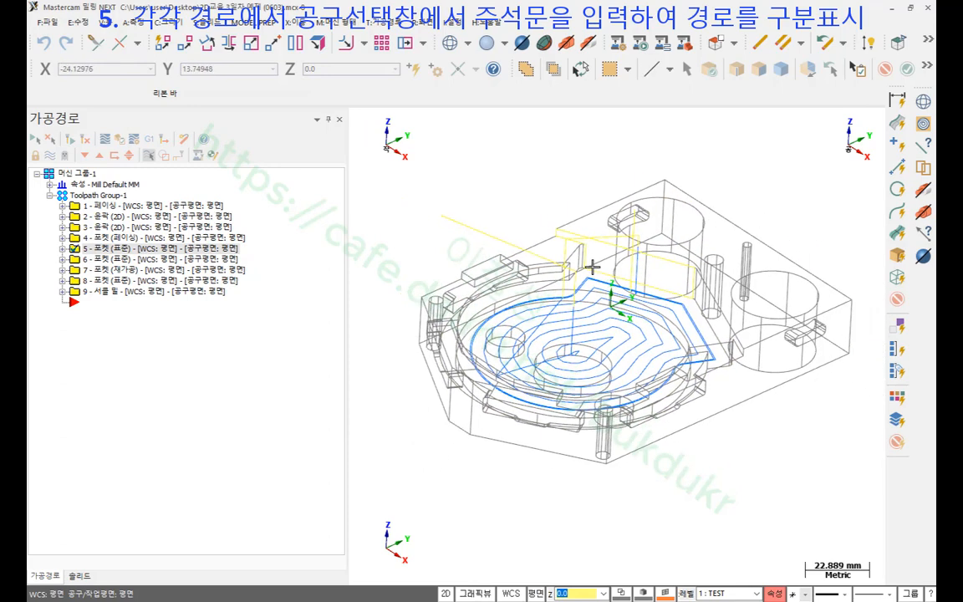
{"action": "scroll", "coordinate": [592, 266], "scroll_direction": "up", "scroll_amount": 1}
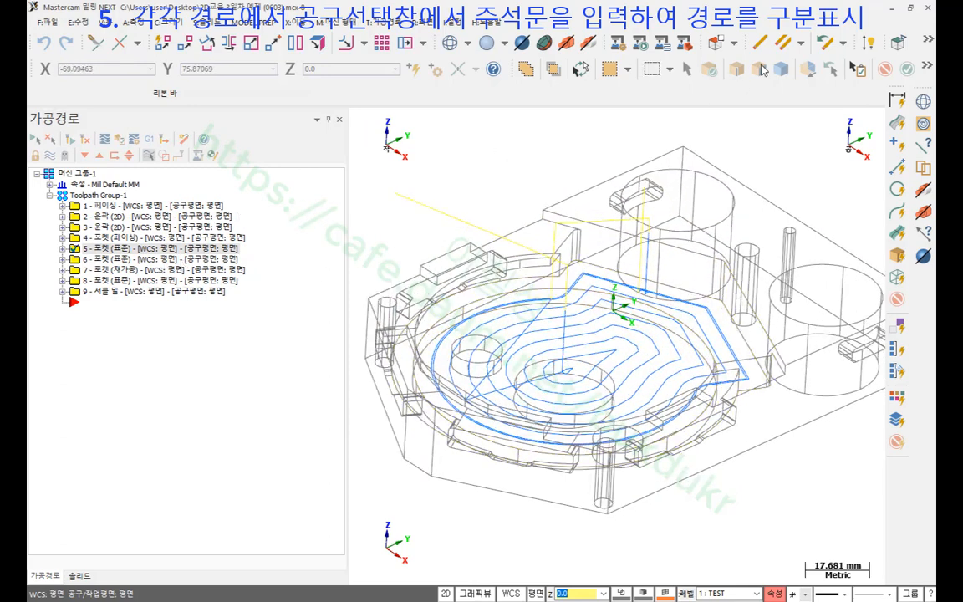
{"action": "left_click", "coordinate": [492, 46]}
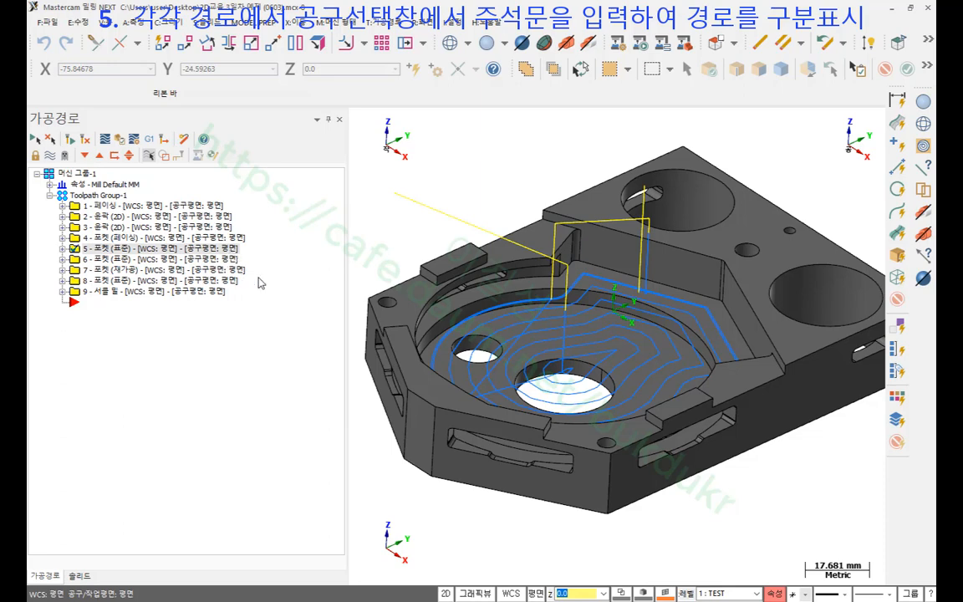
- Expand pocket operation 5 and open the tool settings in its parameters
{"action": "left_click", "coordinate": [63, 249]}
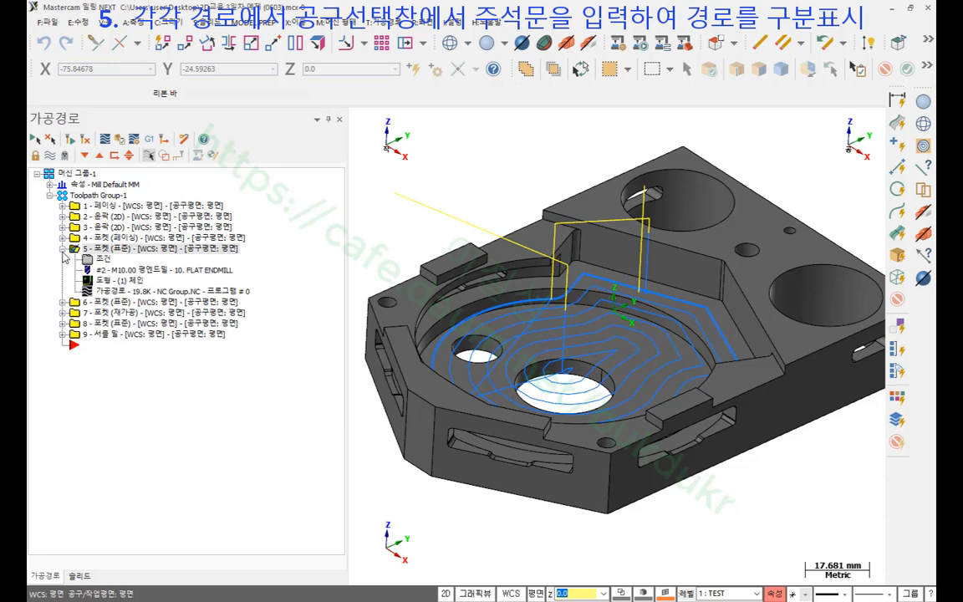
{"action": "left_click", "coordinate": [105, 260]}
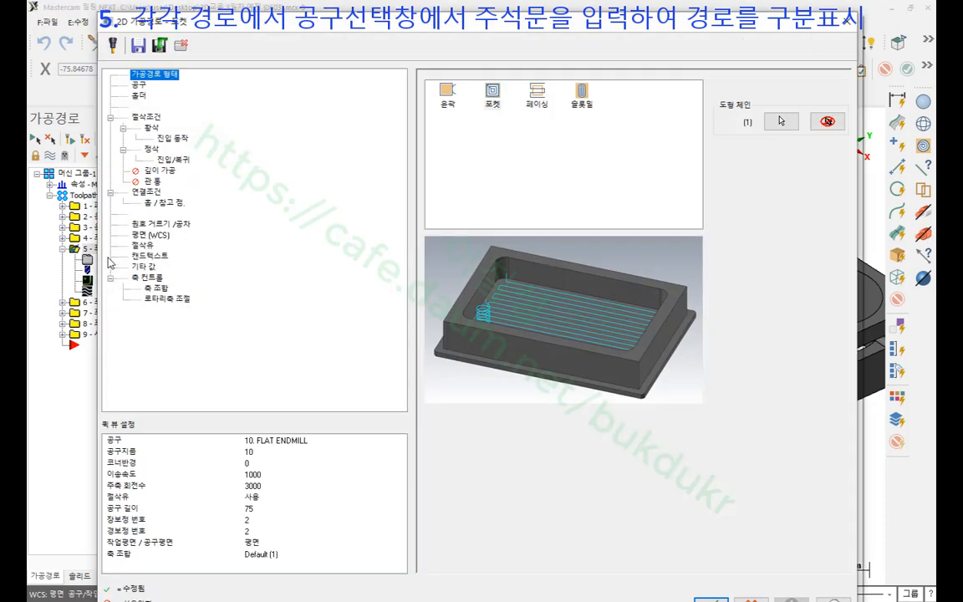
{"action": "left_click", "coordinate": [139, 85]}
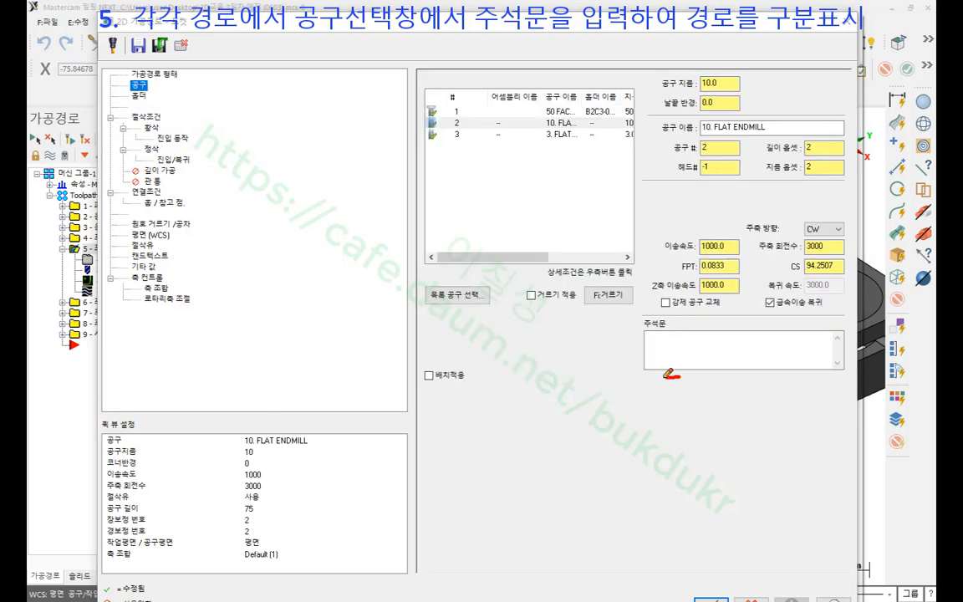
{"action": "mouse_move", "coordinate": [679, 377]}
{"action": "left_mouse_down"}
{"action": "mouse_move", "coordinate": [649, 322]}
{"action": "mouse_move", "coordinate": [845, 315]}
{"action": "left_mouse_up"}
{"action": "mouse_move", "coordinate": [856, 363]}
{"action": "left_mouse_down"}
{"action": "mouse_move", "coordinate": [782, 375]}
{"action": "mouse_move", "coordinate": [701, 367]}
{"action": "left_mouse_up"}
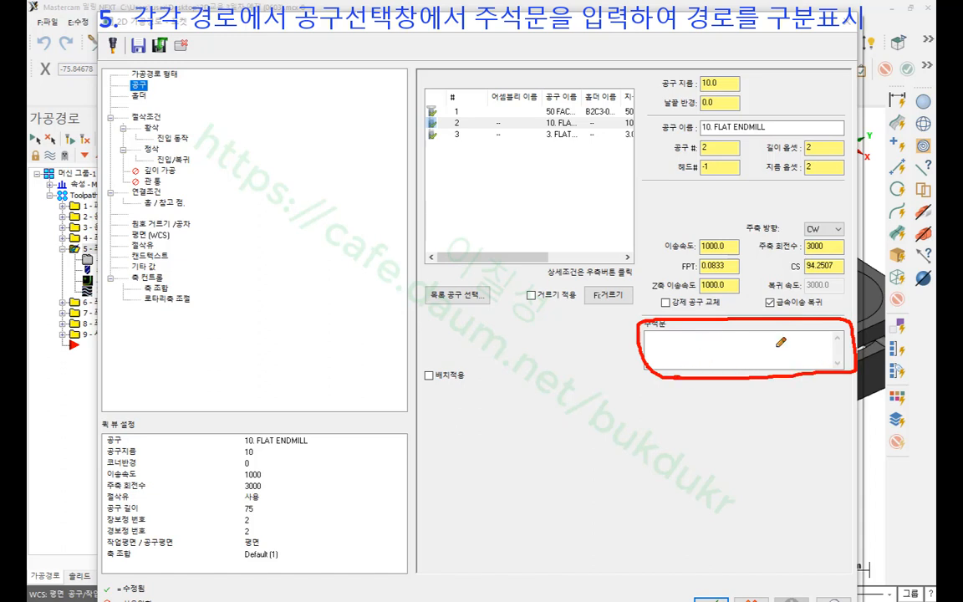
{"action": "right_click", "coordinate": [523, 345]}
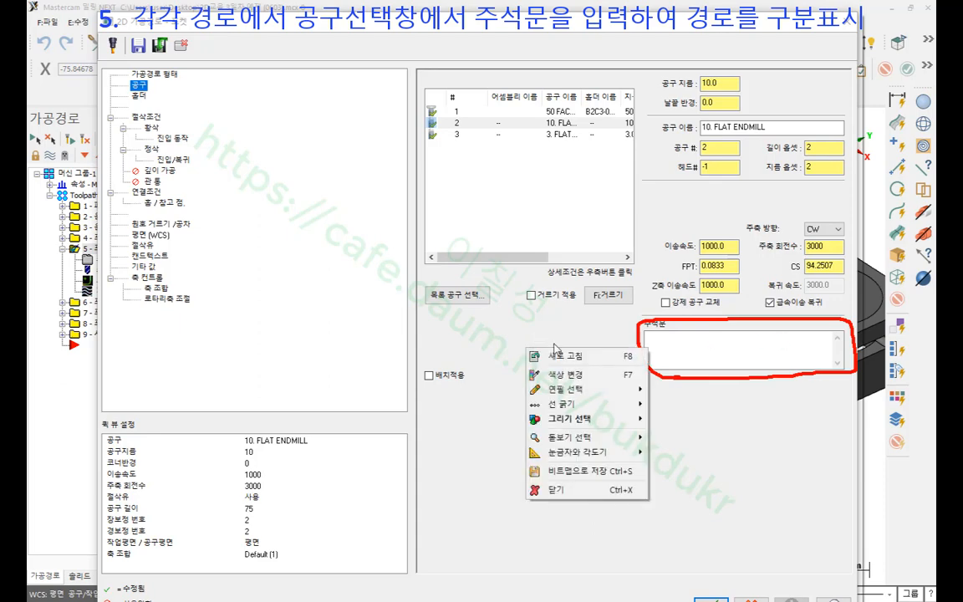
{"action": "left_click", "coordinate": [549, 490]}
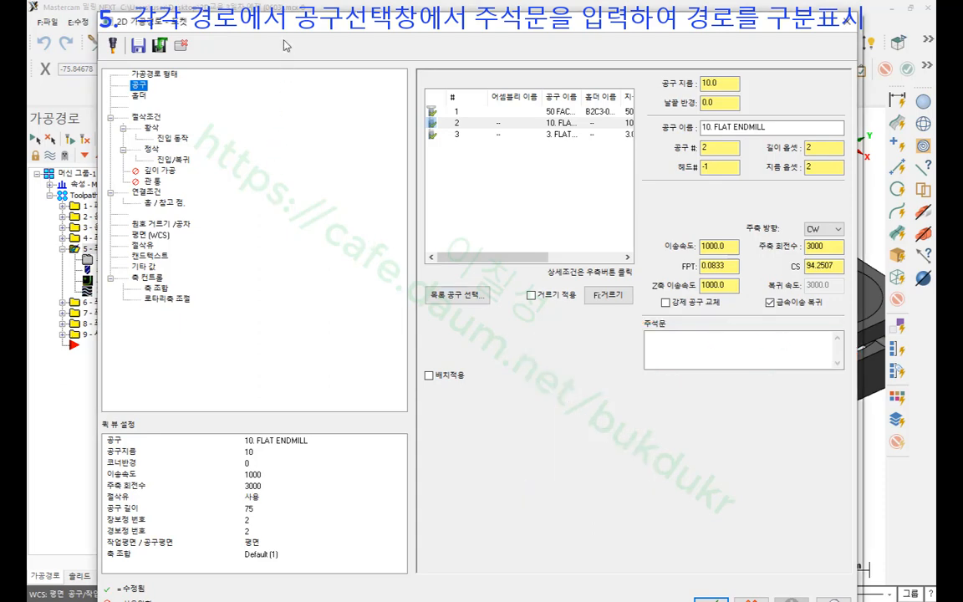
- Reposition the pocket parameters dialog and place the text cursor in the tool's comment field
{"action": "left_click_drag", "start_coordinate": [278, 27], "coordinate": [297, 58]}
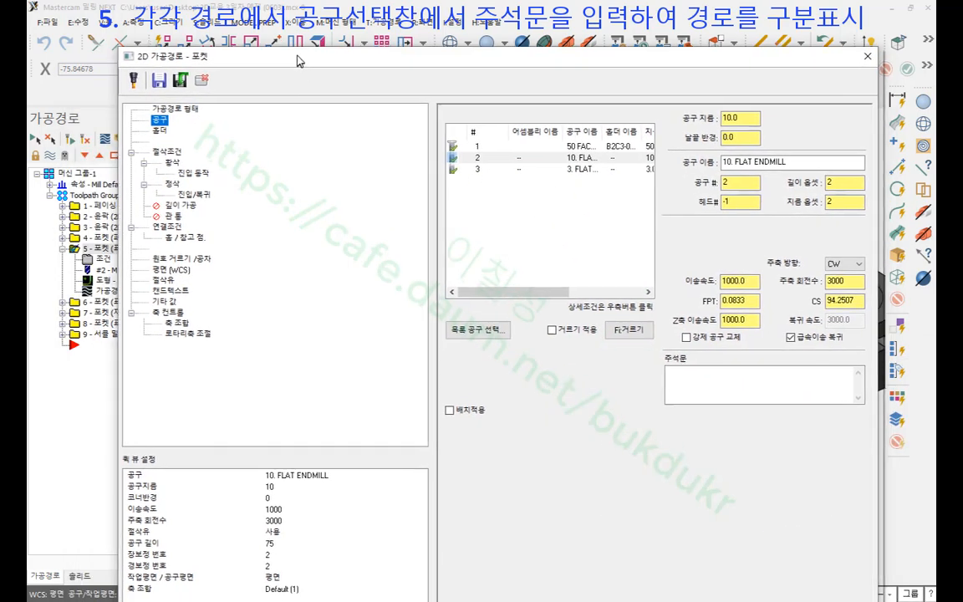
{"action": "left_click", "coordinate": [716, 382]}
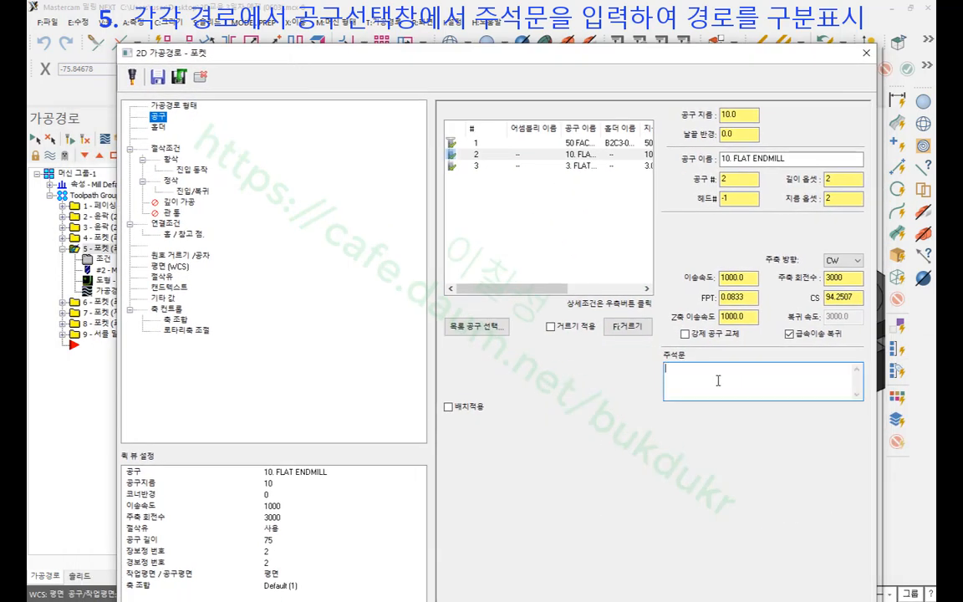
- Open the linking parameters of pocket operation 5 and start picking its machining depth from a point on the model
{"action": "left_click", "coordinate": [172, 224]}
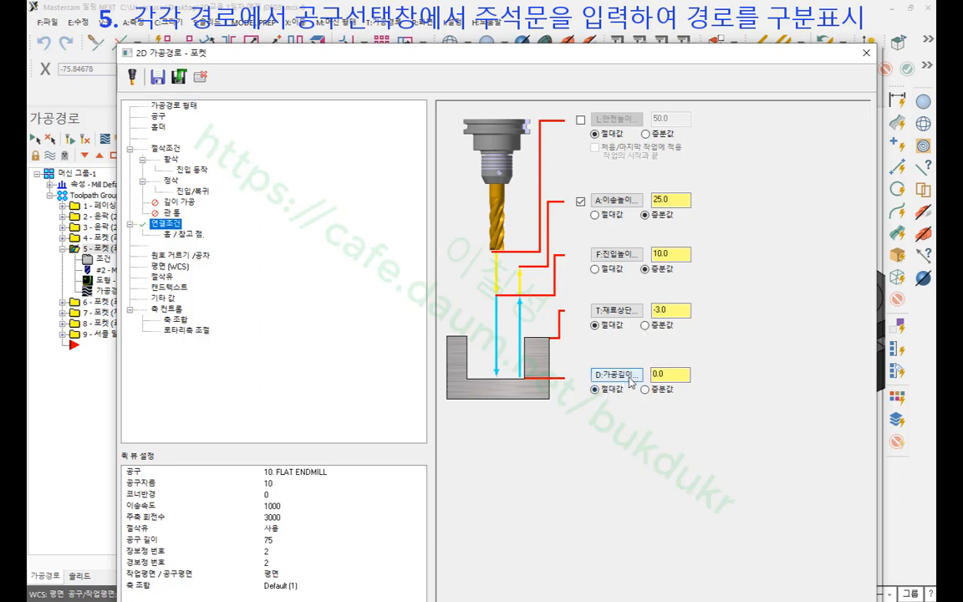
{"action": "left_click", "coordinate": [619, 374]}
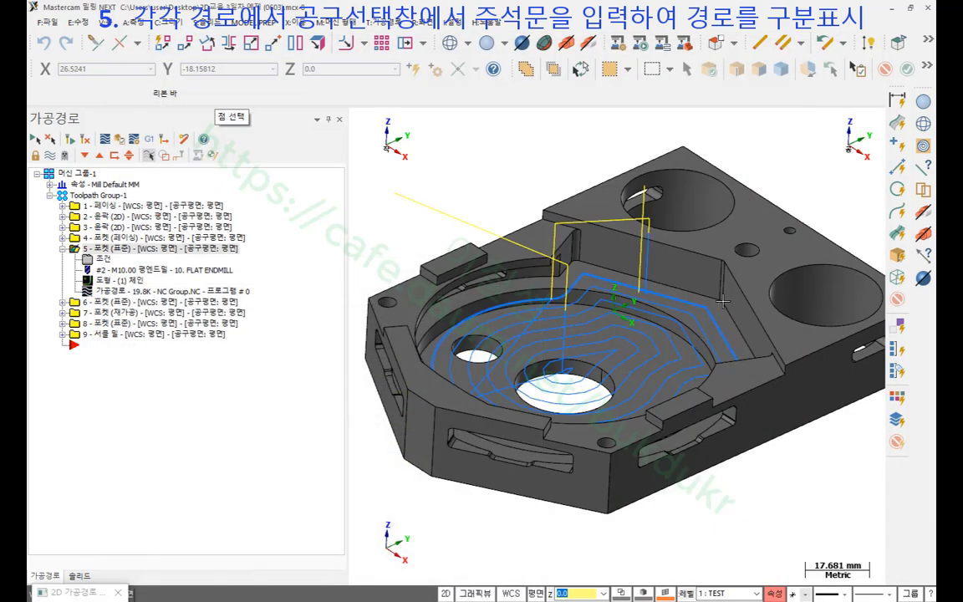
{"action": "scroll", "coordinate": [675, 265], "scroll_direction": "up", "scroll_amount": 5}
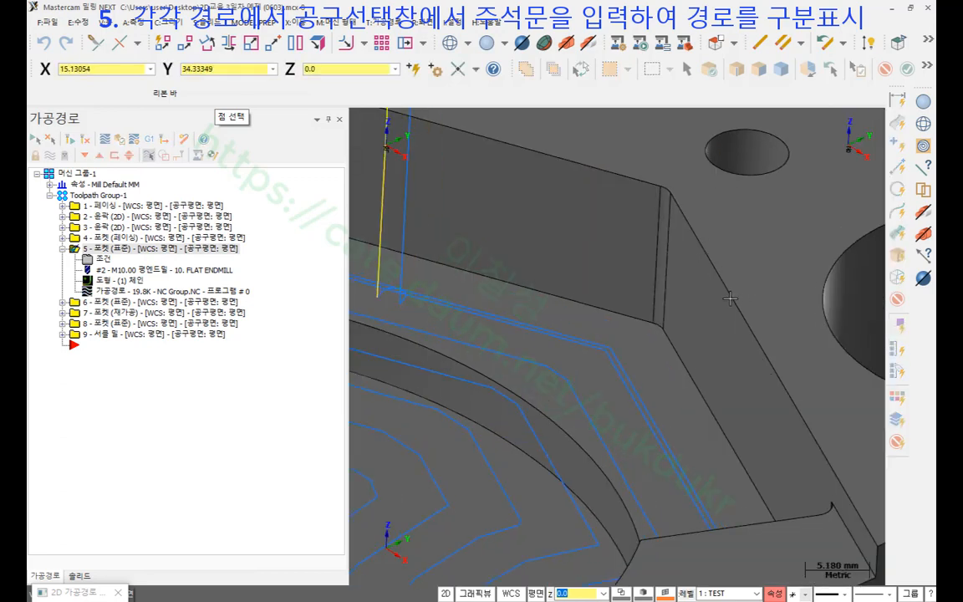
- Pick the pocket floor corner as the machining depth of pocket operation 5 and add the comment "Z-13.17 POCKET D10" to its tool settings
{"action": "left_click", "coordinate": [669, 335]}
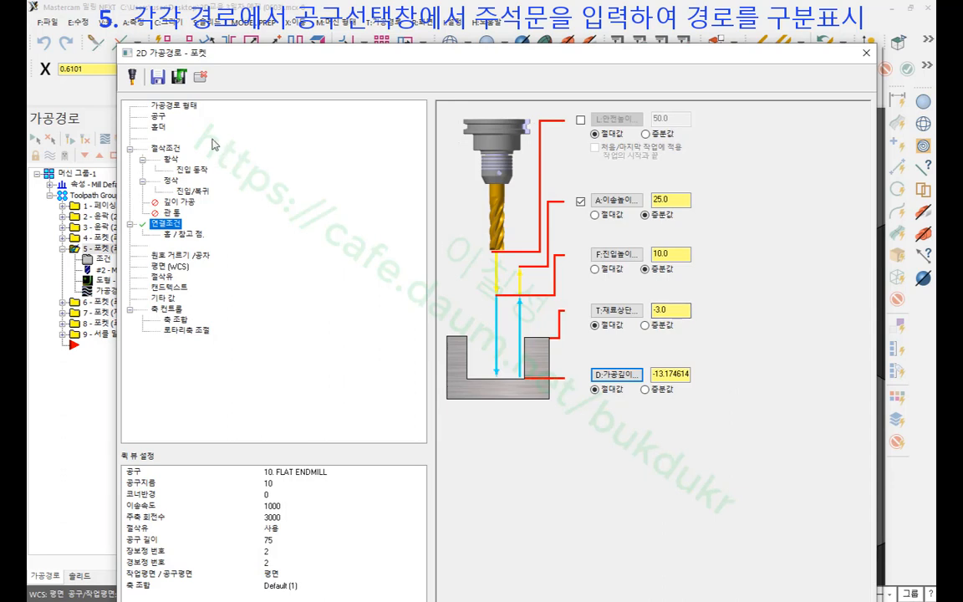
{"action": "left_click", "coordinate": [166, 148]}
{"action": "left_click", "coordinate": [158, 116]}
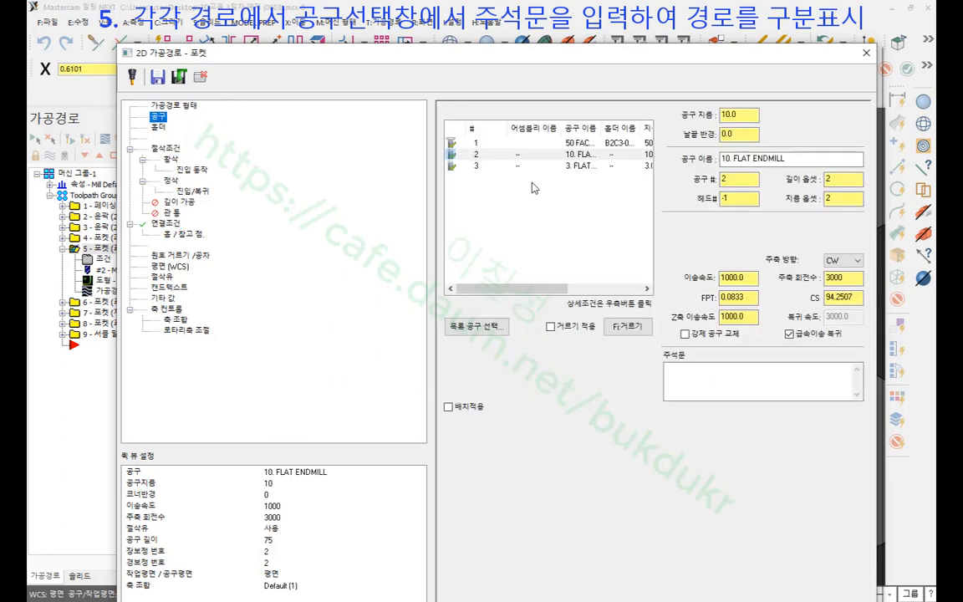
{"action": "left_click", "coordinate": [720, 387]}
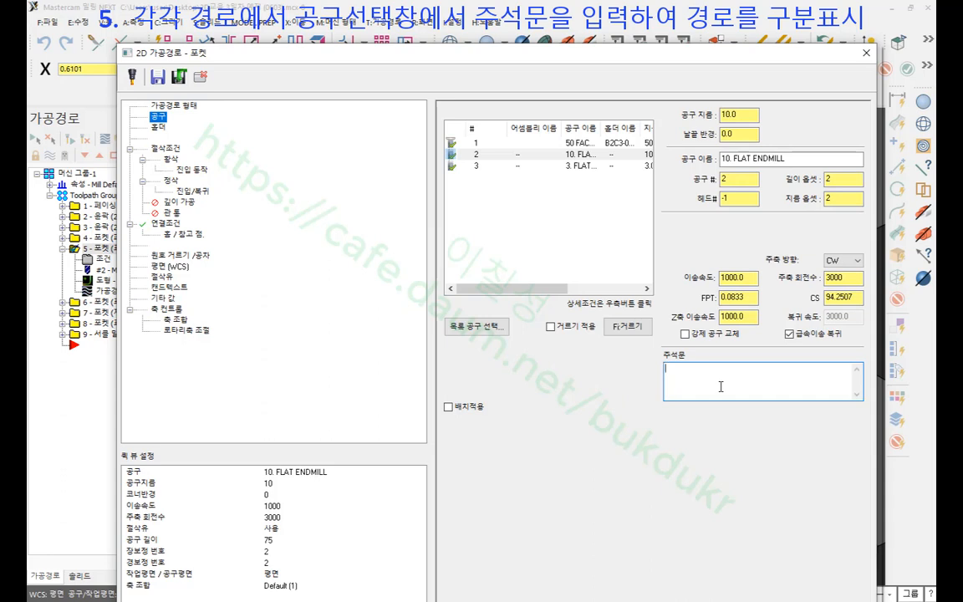
{"action": "type", "text": "ㄹㅣ"}
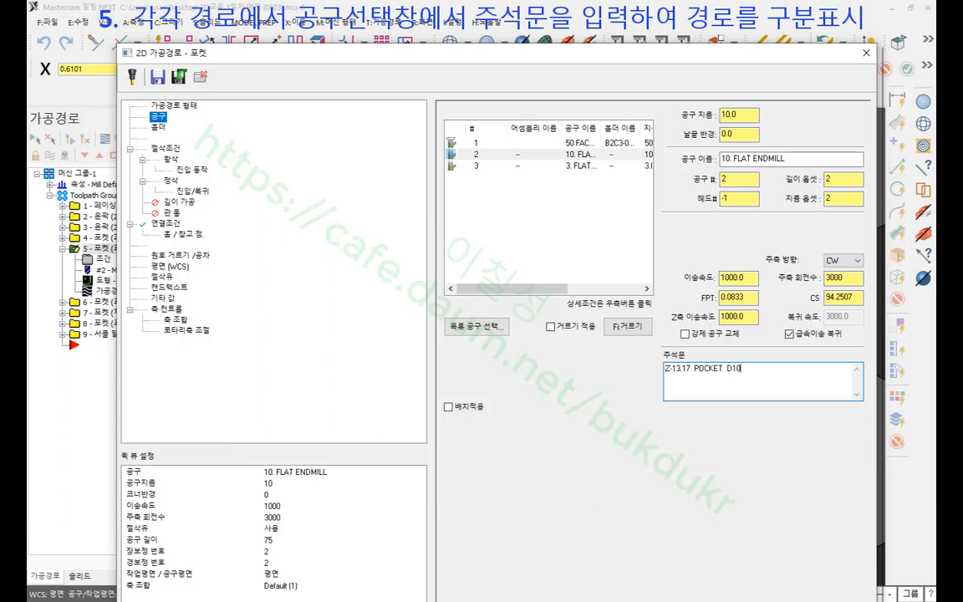
{"action": "left_click_drag", "start_coordinate": [610, 53], "coordinate": [640, 9]}
{"action": "left_click", "coordinate": [760, 592]}
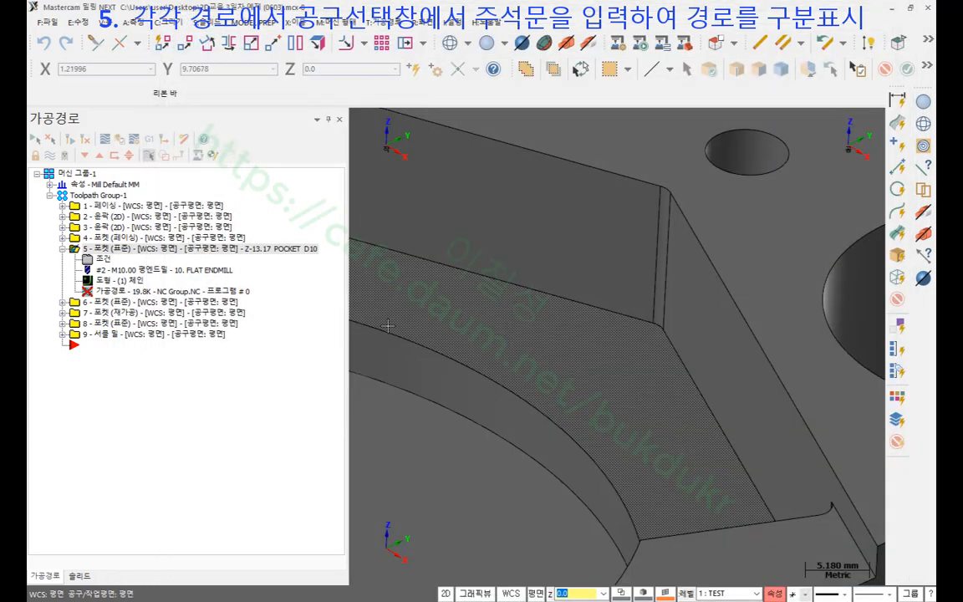
- Collapse pocket operation 5 in the toolpath list and regenerate its toolpath
{"action": "left_click_drag", "start_coordinate": [347, 334], "coordinate": [418, 334]}
{"action": "left_click", "coordinate": [63, 249]}
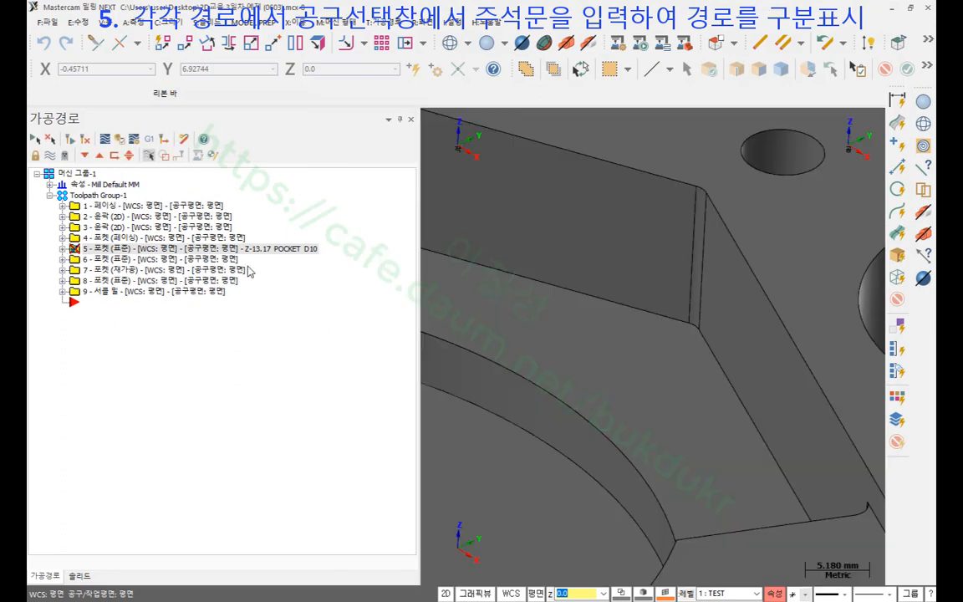
{"action": "left_click", "coordinate": [70, 140]}
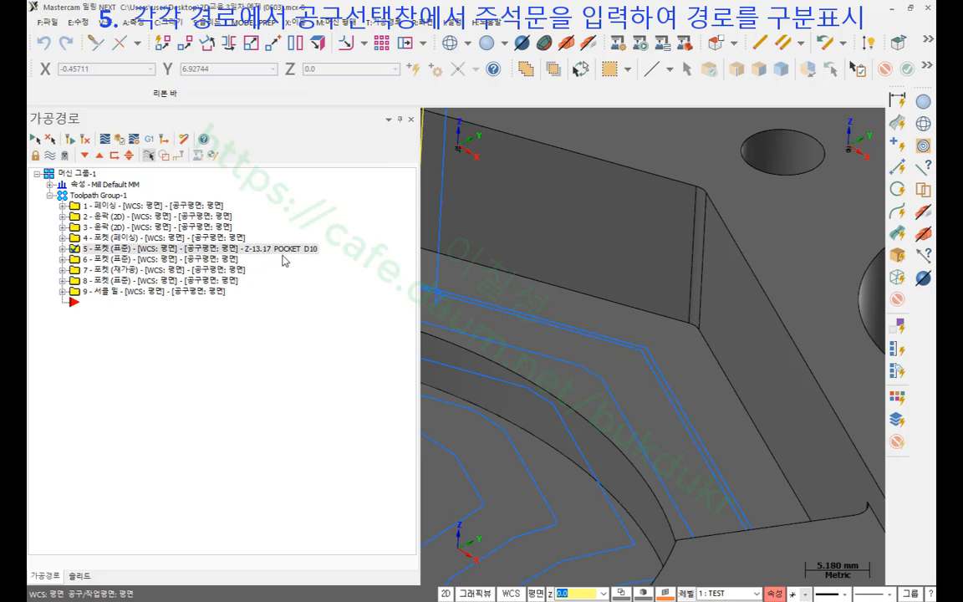
{"action": "scroll", "coordinate": [653, 285], "scroll_direction": "down", "scroll_amount": 10}
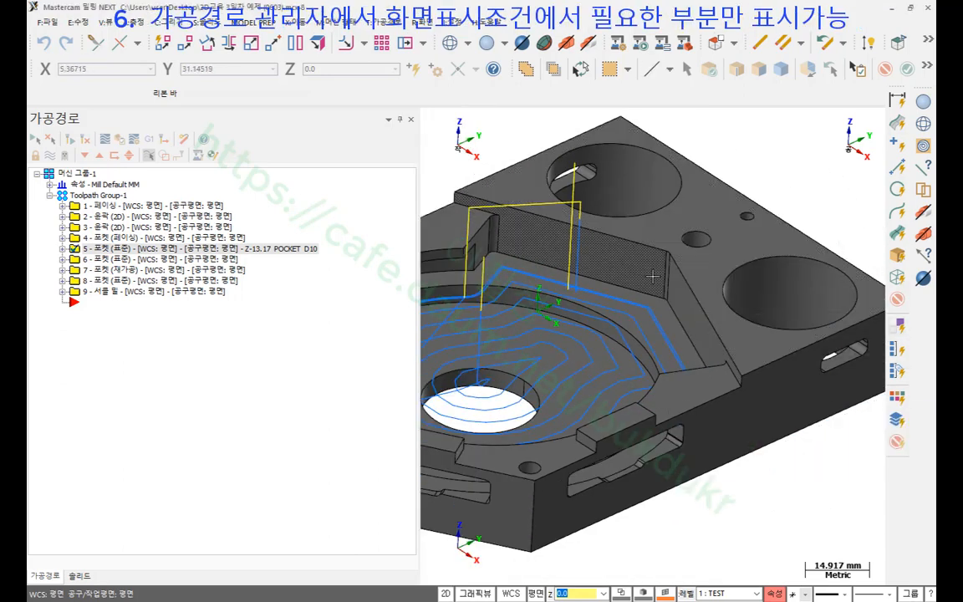
{"action": "scroll", "coordinate": [732, 322], "scroll_direction": "down", "scroll_amount": 3}
{"action": "scroll", "coordinate": [635, 351], "scroll_direction": "up", "scroll_amount": 2}
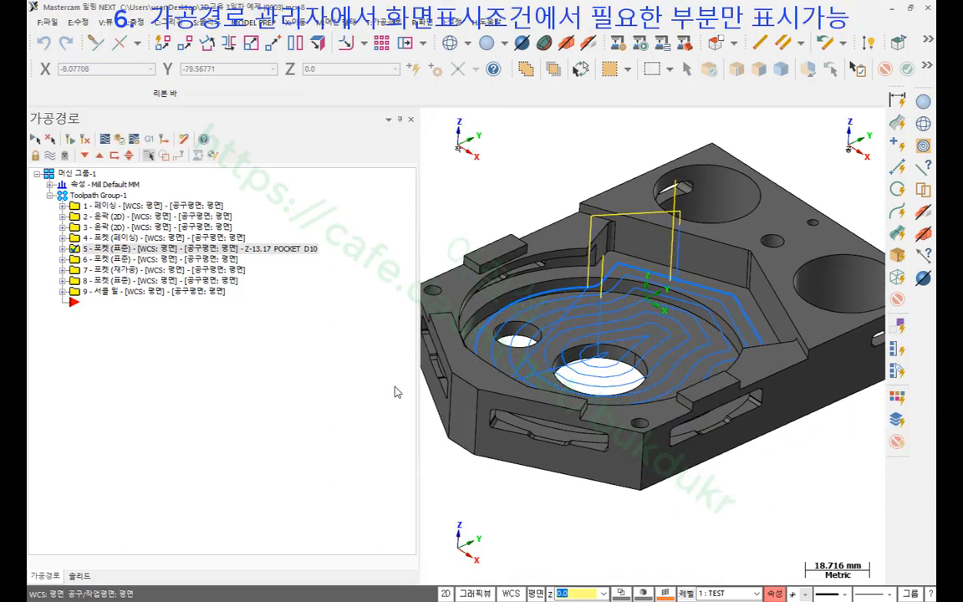
{"action": "left_click_drag", "start_coordinate": [416, 427], "coordinate": [343, 419]}
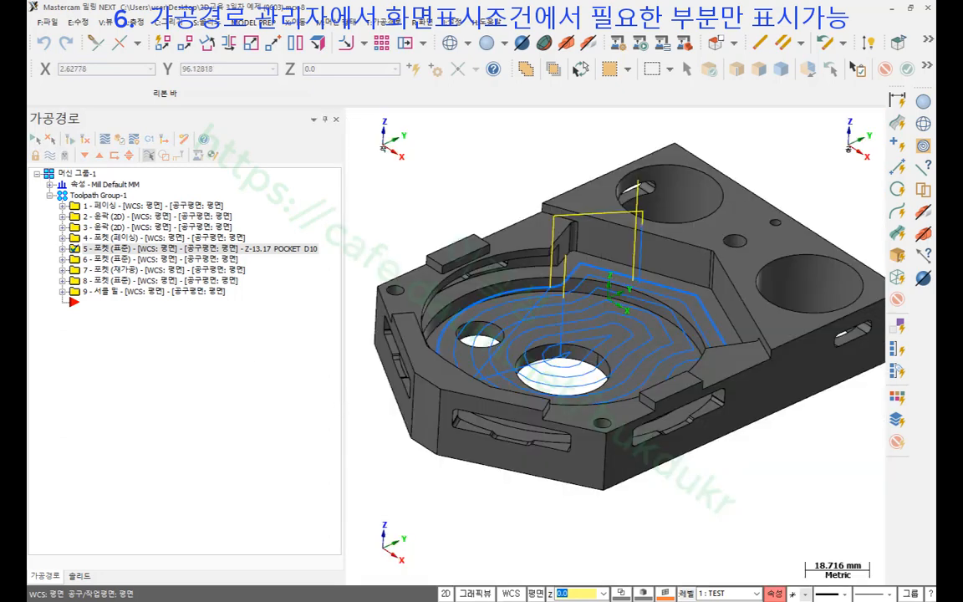
{"action": "mouse_move", "coordinate": [160, 323]}
{"action": "left_mouse_down"}
{"action": "mouse_move", "coordinate": [127, 251]}
{"action": "mouse_move", "coordinate": [125, 193]}
{"action": "mouse_move", "coordinate": [219, 198]}
{"action": "mouse_move", "coordinate": [239, 215]}
{"action": "mouse_move", "coordinate": [249, 263]}
{"action": "mouse_move", "coordinate": [240, 292]}
{"action": "mouse_move", "coordinate": [133, 303]}
{"action": "left_mouse_up"}
{"action": "left_click_drag", "start_coordinate": [197, 202], "coordinate": [136, 297]}
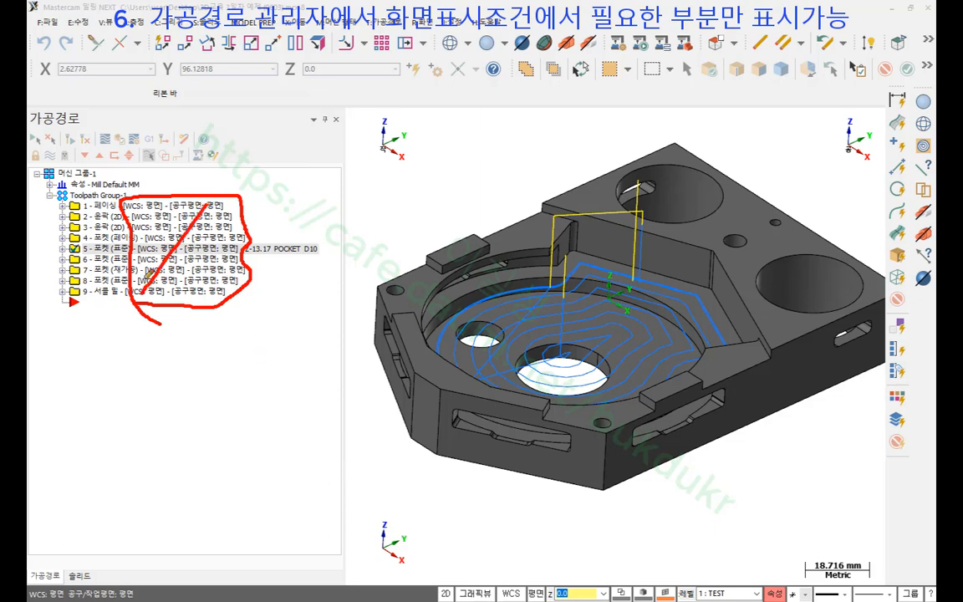
{"action": "left_click_drag", "start_coordinate": [140, 211], "coordinate": [203, 297]}
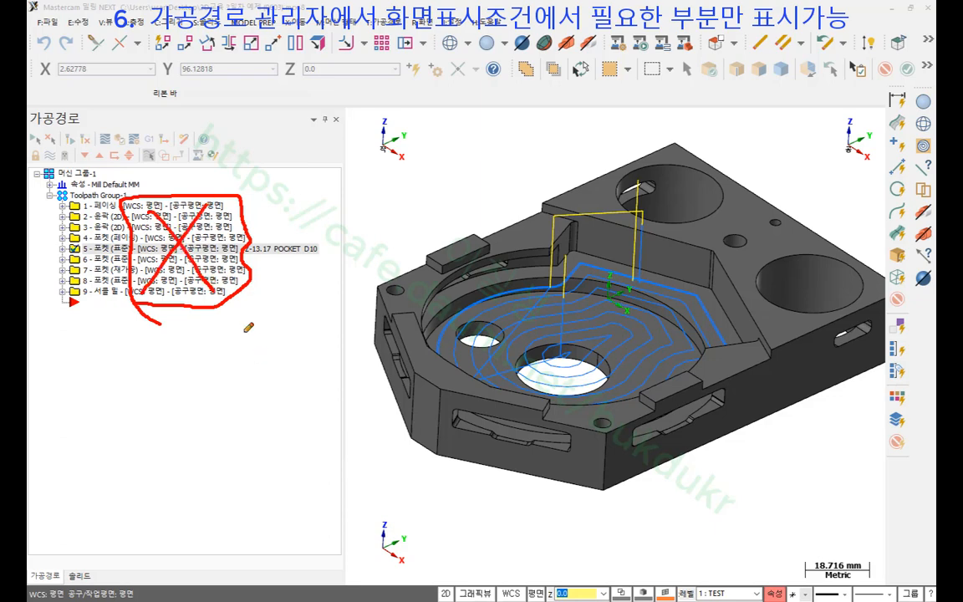
{"action": "left_click_drag", "start_coordinate": [247, 258], "coordinate": [325, 257]}
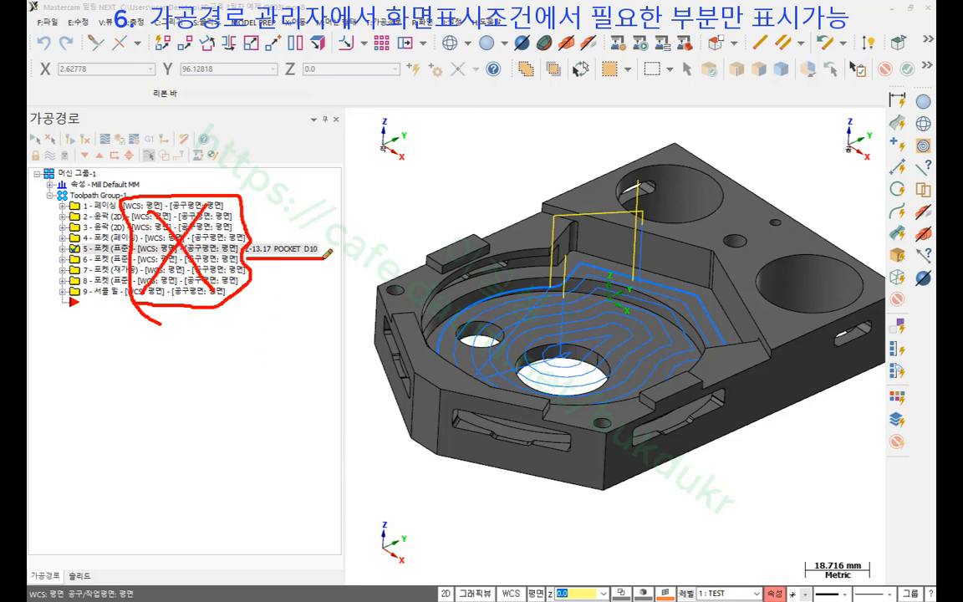
{"action": "right_click", "coordinate": [489, 187]}
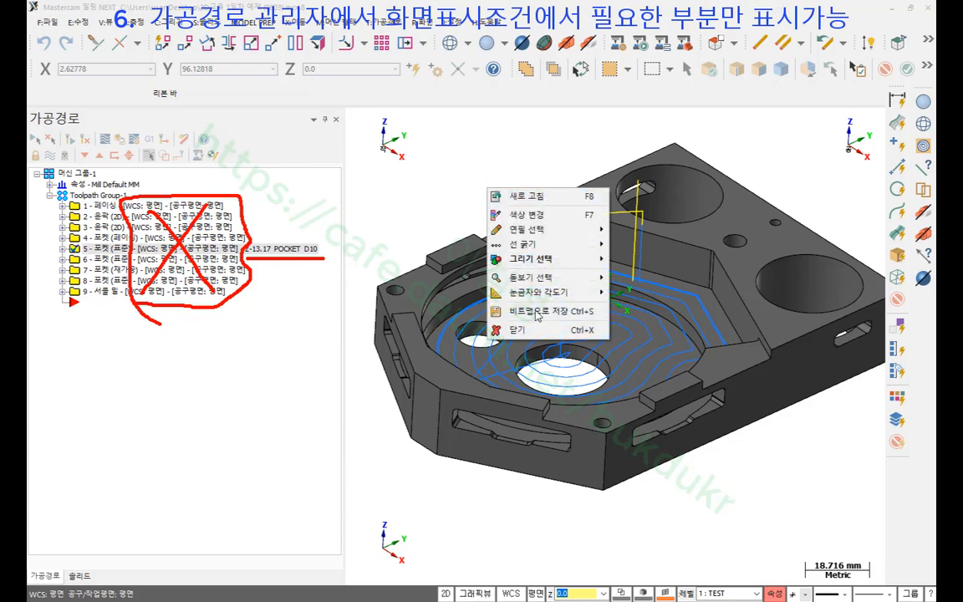
{"action": "left_click", "coordinate": [525, 331]}
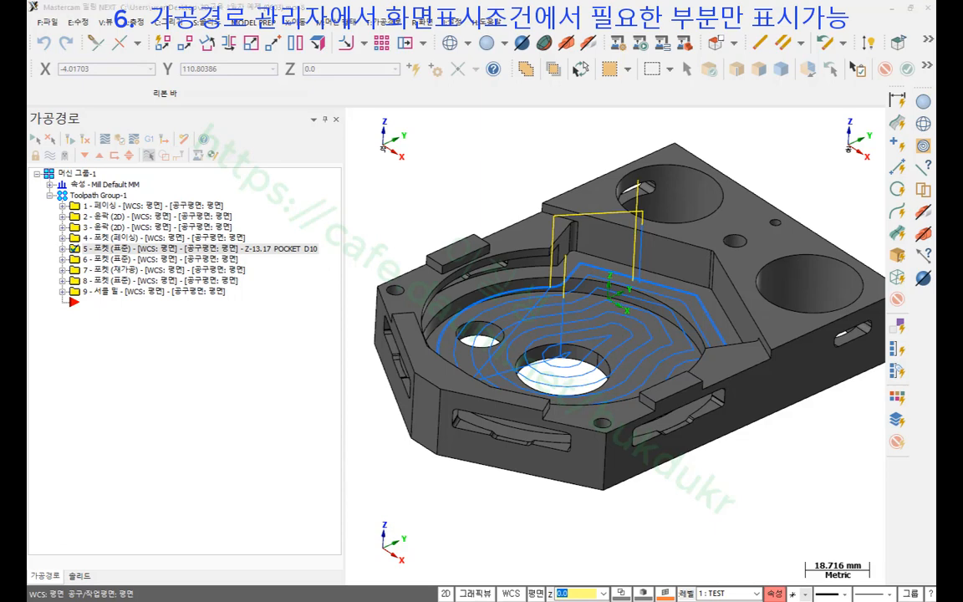
{"action": "mouse_move", "coordinate": [204, 498]}
{"action": "left_mouse_down"}
{"action": "mouse_move", "coordinate": [198, 330]}
{"action": "mouse_move", "coordinate": [209, 493]}
{"action": "left_mouse_up"}
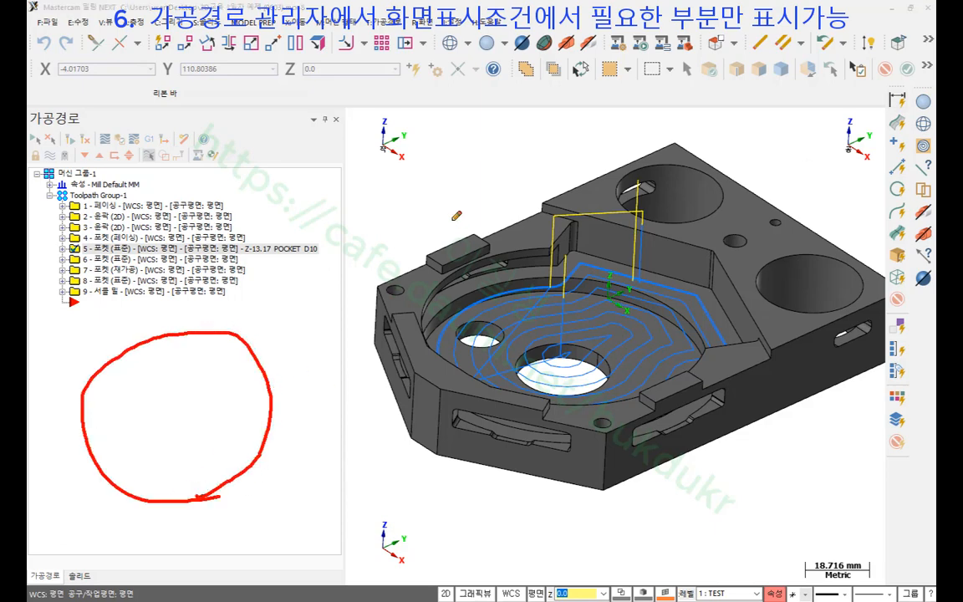
{"action": "right_click", "coordinate": [420, 165]}
{"action": "left_click", "coordinate": [456, 308]}
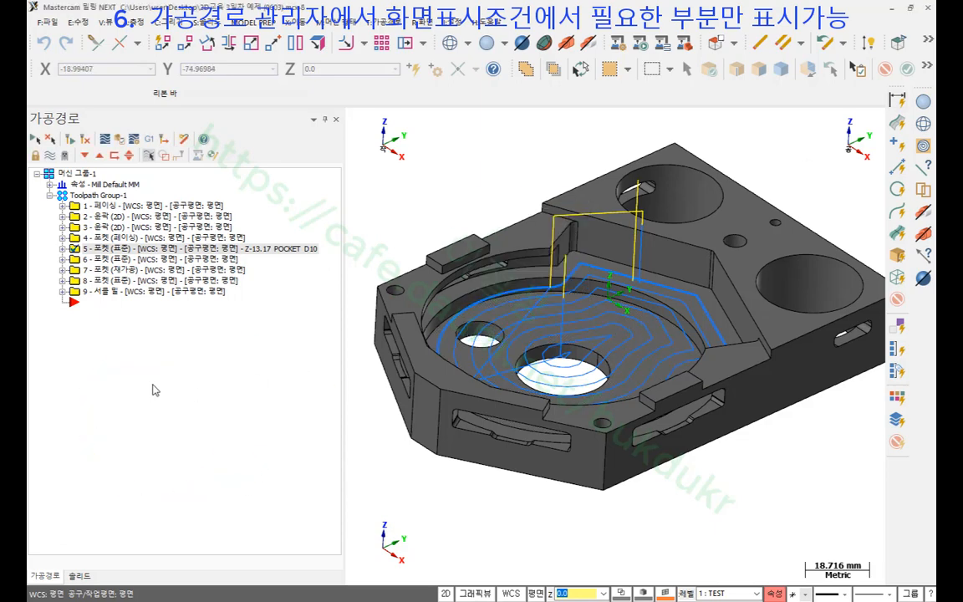
- Turn off the WCS name (WCS [이름]) and tool plane name (공구 평면 [이름]) in the toolpath list's display options
{"action": "right_click", "coordinate": [152, 389]}
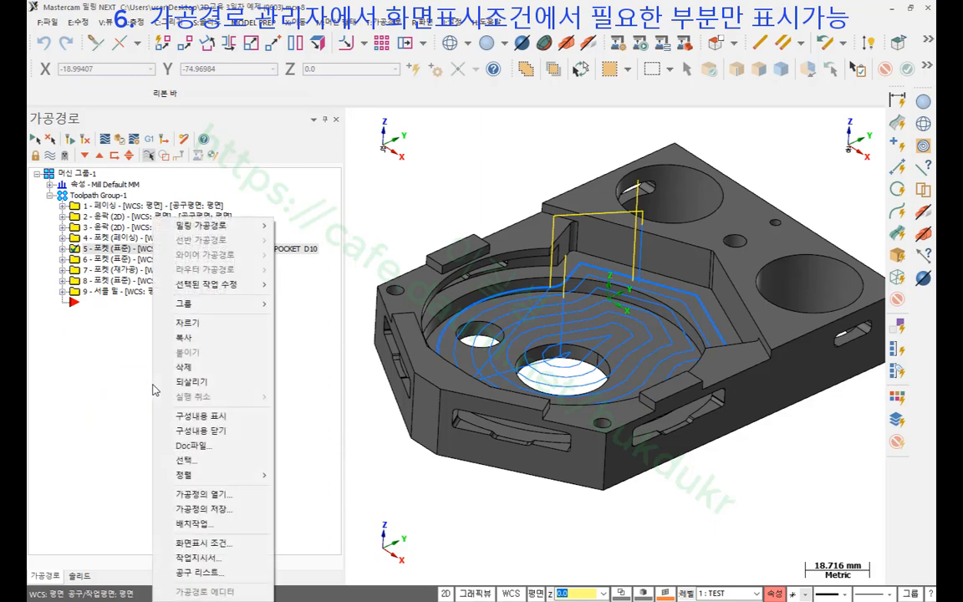
{"action": "left_click", "coordinate": [211, 544]}
{"action": "left_click_drag", "start_coordinate": [198, 141], "coordinate": [569, 57]}
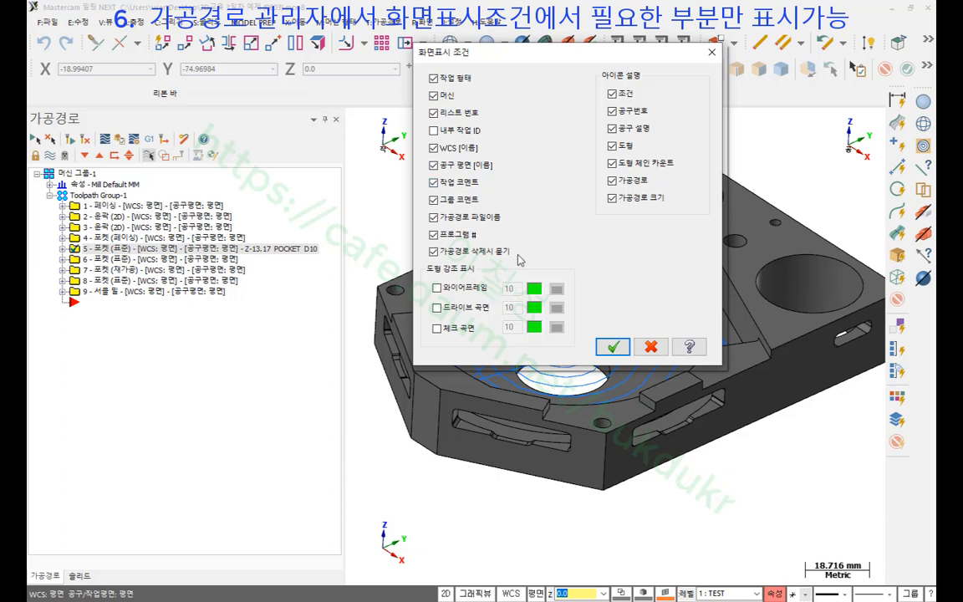
{"action": "left_click", "coordinate": [434, 165]}
{"action": "mouse_move", "coordinate": [510, 173]}
{"action": "left_mouse_down"}
{"action": "mouse_move", "coordinate": [462, 171]}
{"action": "mouse_move", "coordinate": [407, 151]}
{"action": "mouse_move", "coordinate": [507, 142]}
{"action": "mouse_move", "coordinate": [489, 176]}
{"action": "left_mouse_up"}
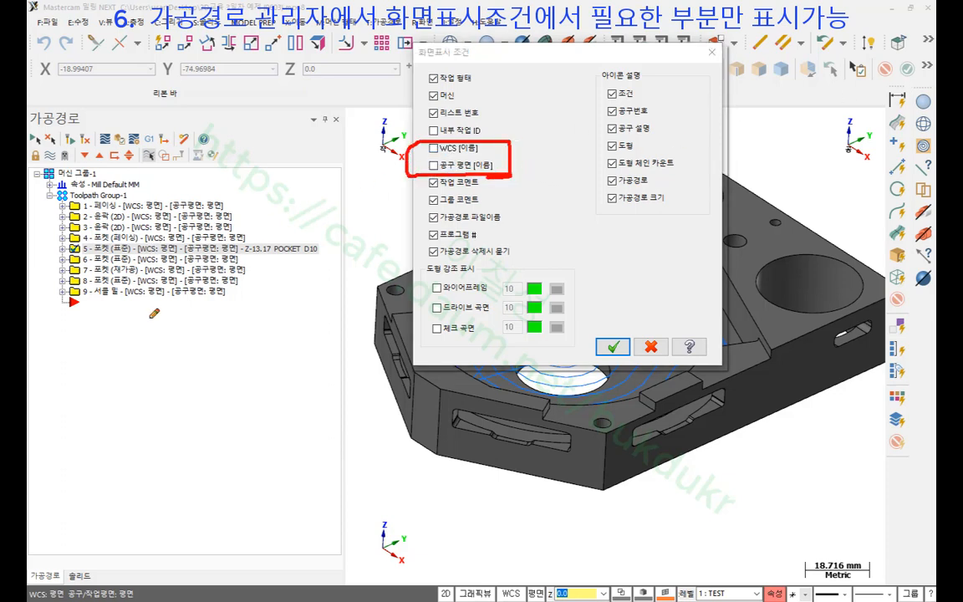
{"action": "mouse_move", "coordinate": [149, 319]}
{"action": "left_mouse_down"}
{"action": "mouse_move", "coordinate": [167, 210]}
{"action": "mouse_move", "coordinate": [147, 331]}
{"action": "left_mouse_up"}
{"action": "mouse_move", "coordinate": [211, 318]}
{"action": "left_mouse_down"}
{"action": "mouse_move", "coordinate": [199, 191]}
{"action": "mouse_move", "coordinate": [215, 318]}
{"action": "left_mouse_up"}
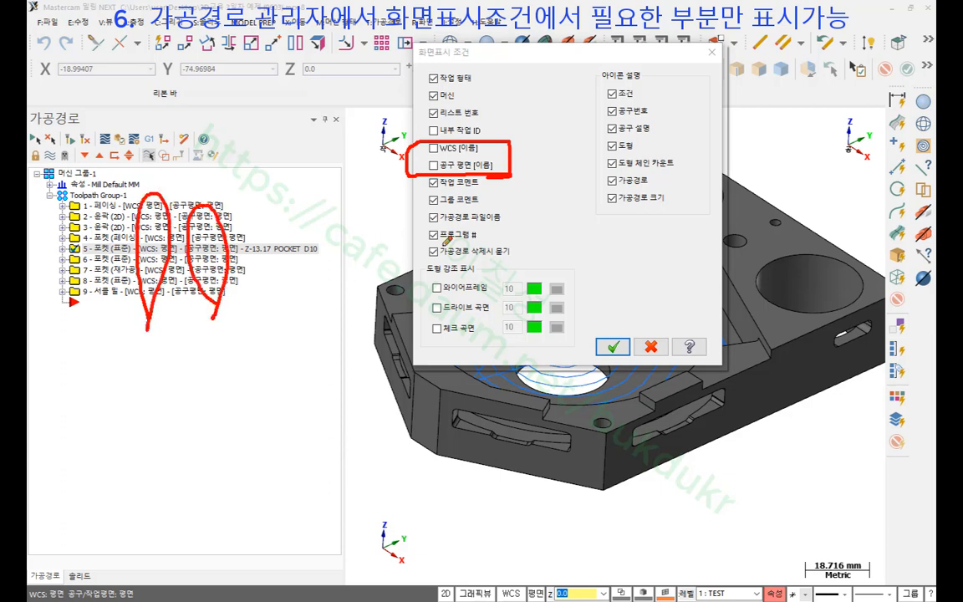
{"action": "right_click", "coordinate": [414, 290]}
{"action": "left_click", "coordinate": [445, 378]}
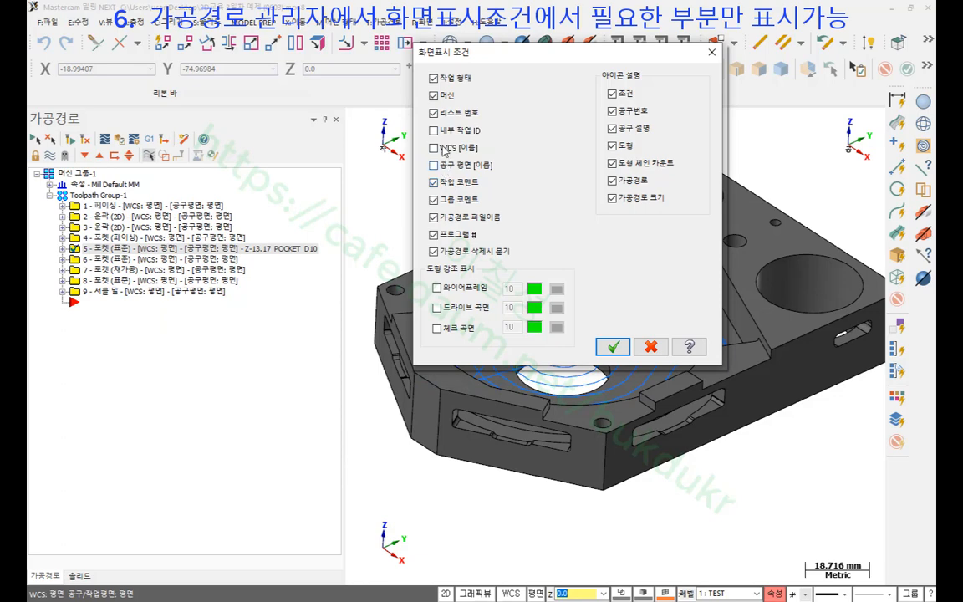
{"action": "left_click", "coordinate": [613, 347]}
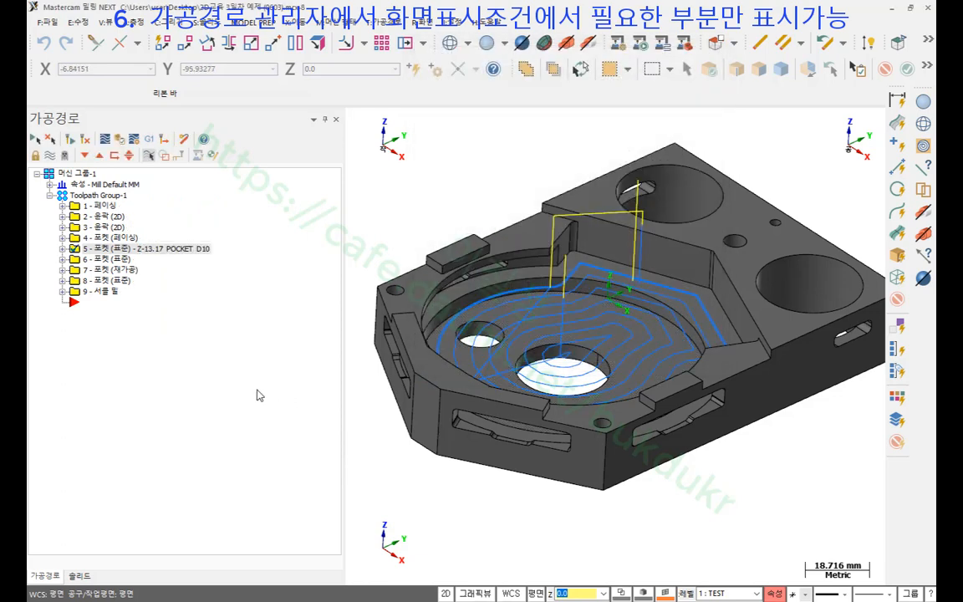
- Expand operations 2 through 6 in the toolpath list to review their parameters, tools, geometry and toolpath entries
{"action": "left_click", "coordinate": [63, 217]}
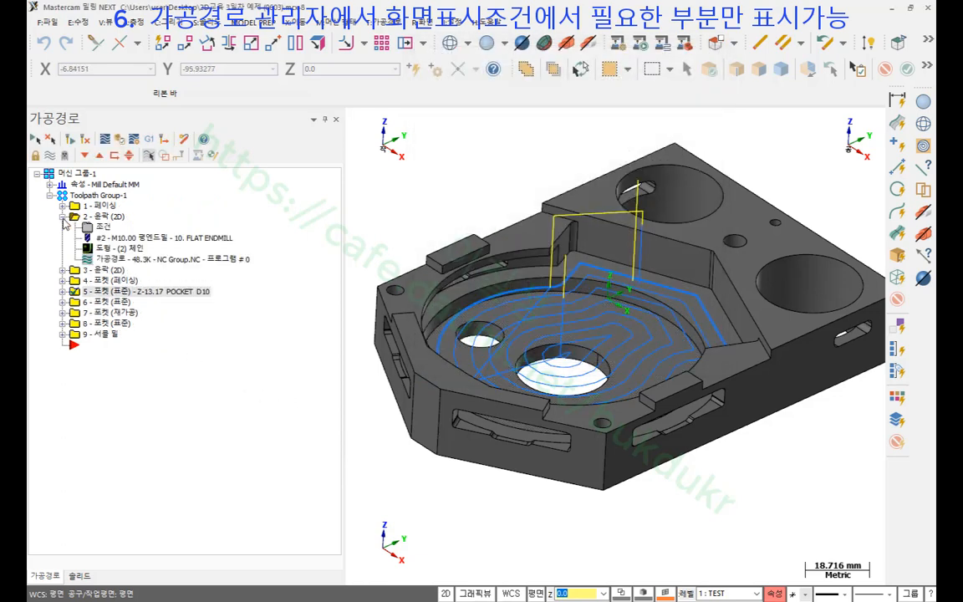
{"action": "left_click", "coordinate": [63, 271]}
{"action": "left_click", "coordinate": [63, 324]}
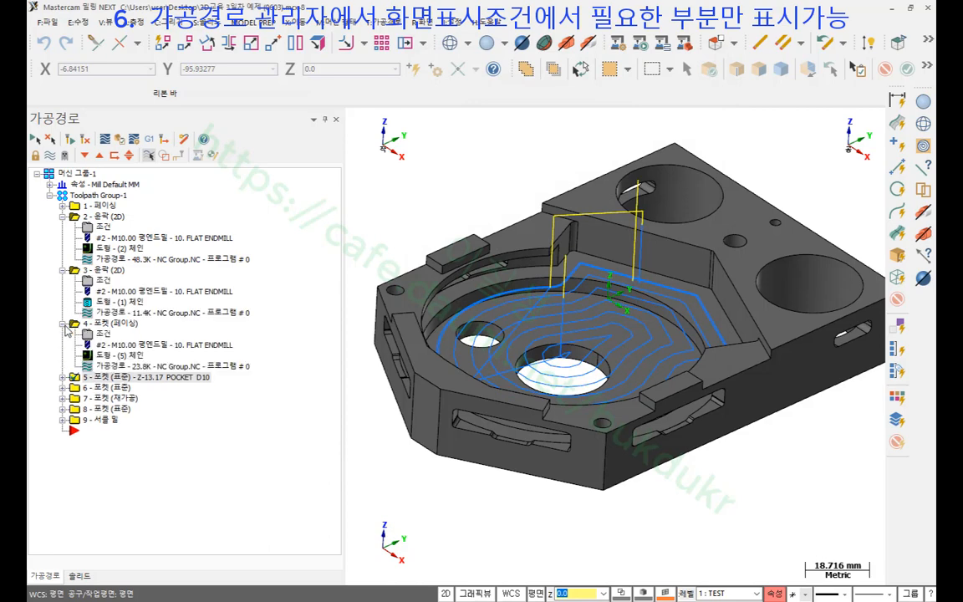
{"action": "left_click", "coordinate": [62, 377]}
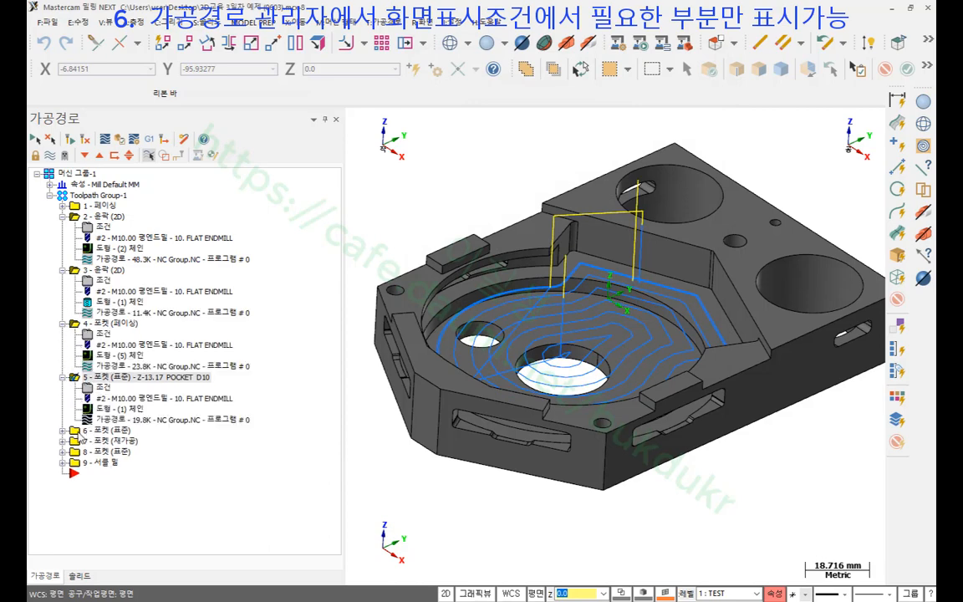
{"action": "left_click", "coordinate": [62, 431]}
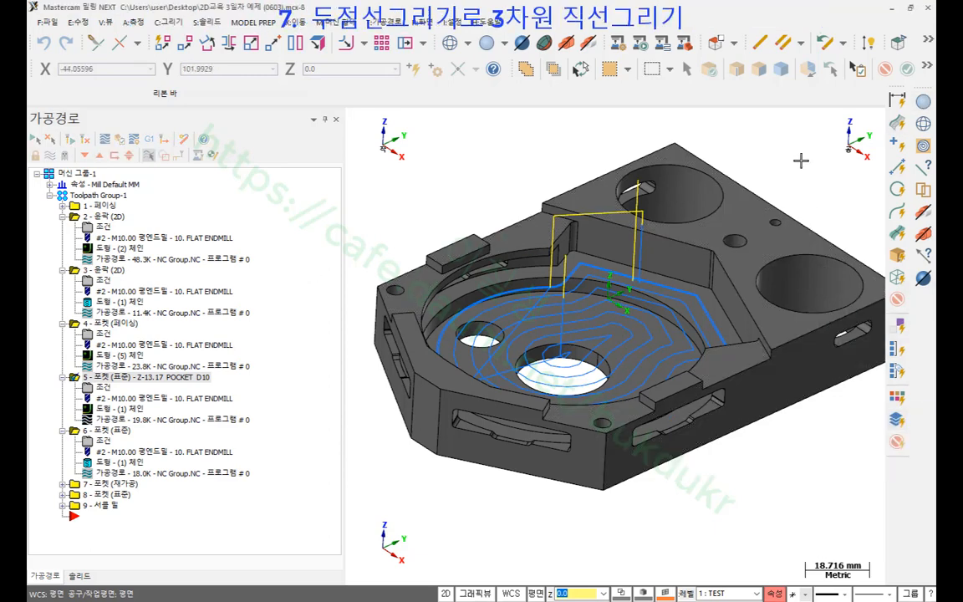
- Analyze the circular edge of the smallest hole on the plate's top face to read its centre and diameter
{"action": "scroll", "coordinate": [413, 238], "scroll_direction": "down", "scroll_amount": 3}
{"action": "scroll", "coordinate": [712, 202], "scroll_direction": "up", "scroll_amount": 4}
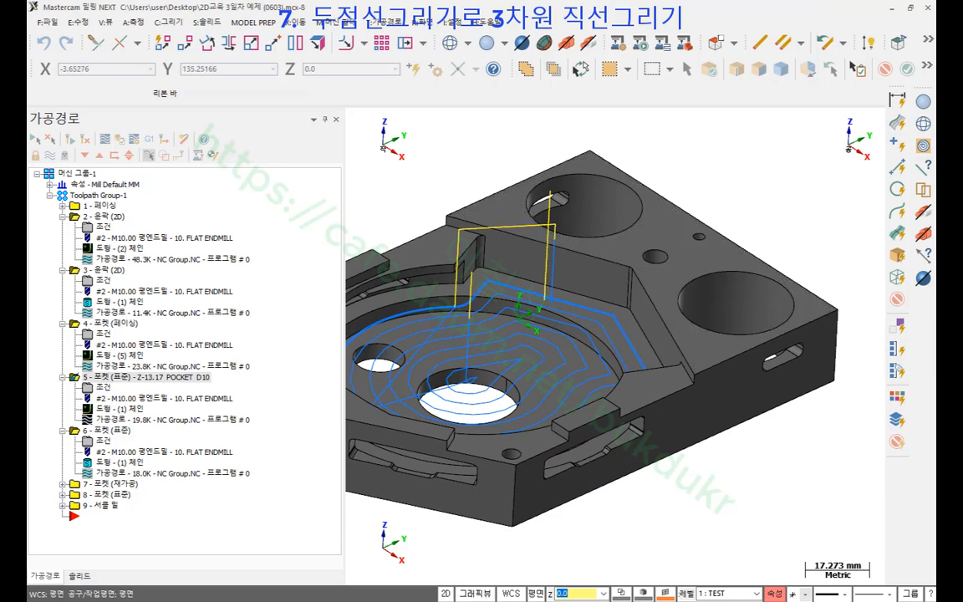
{"action": "scroll", "coordinate": [728, 205], "scroll_direction": "up", "scroll_amount": 3}
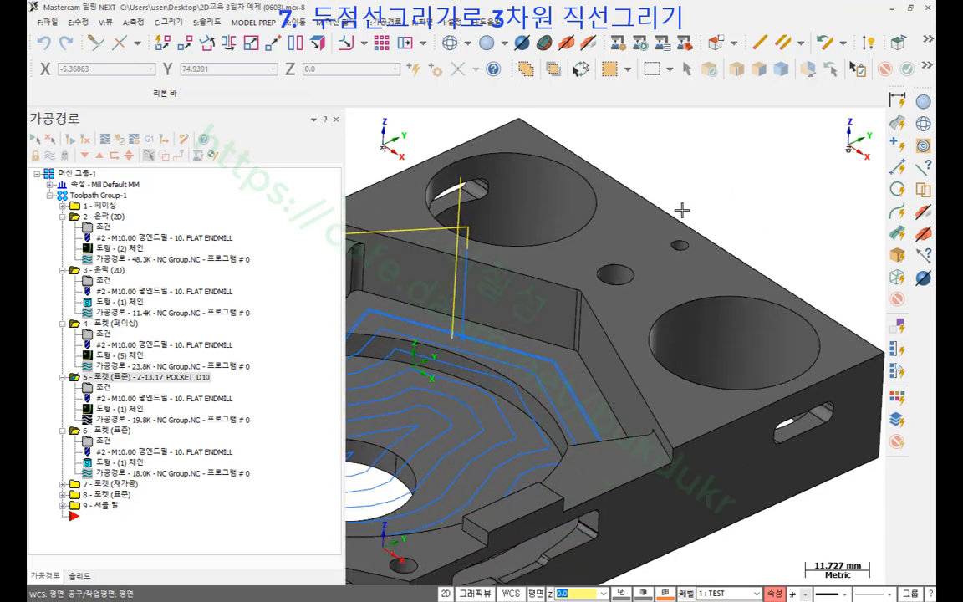
{"action": "scroll", "coordinate": [701, 227], "scroll_direction": "up", "scroll_amount": 6}
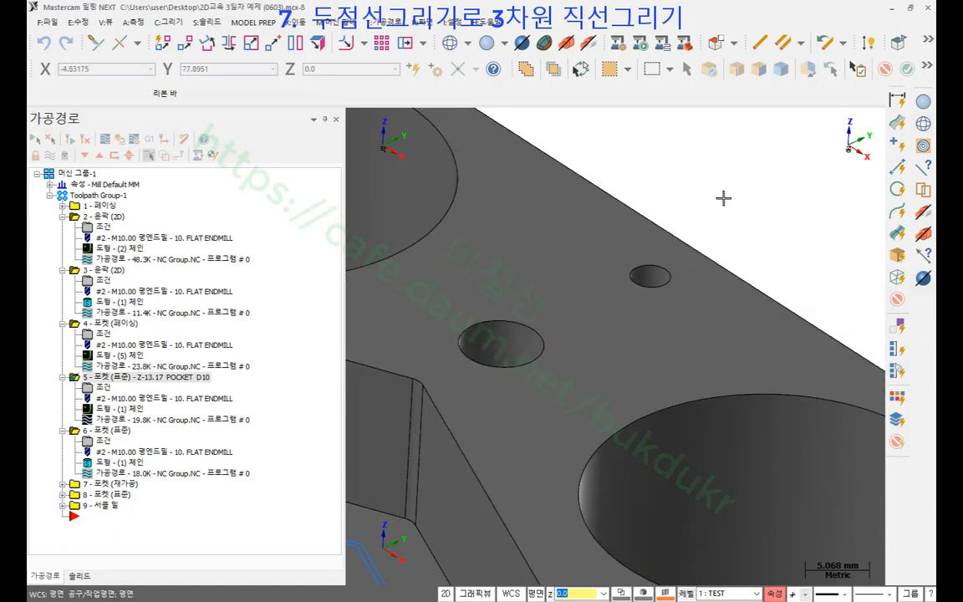
{"action": "scroll", "coordinate": [652, 277], "scroll_direction": "up", "scroll_amount": 2}
{"action": "scroll", "coordinate": [651, 277], "scroll_direction": "up", "scroll_amount": 3}
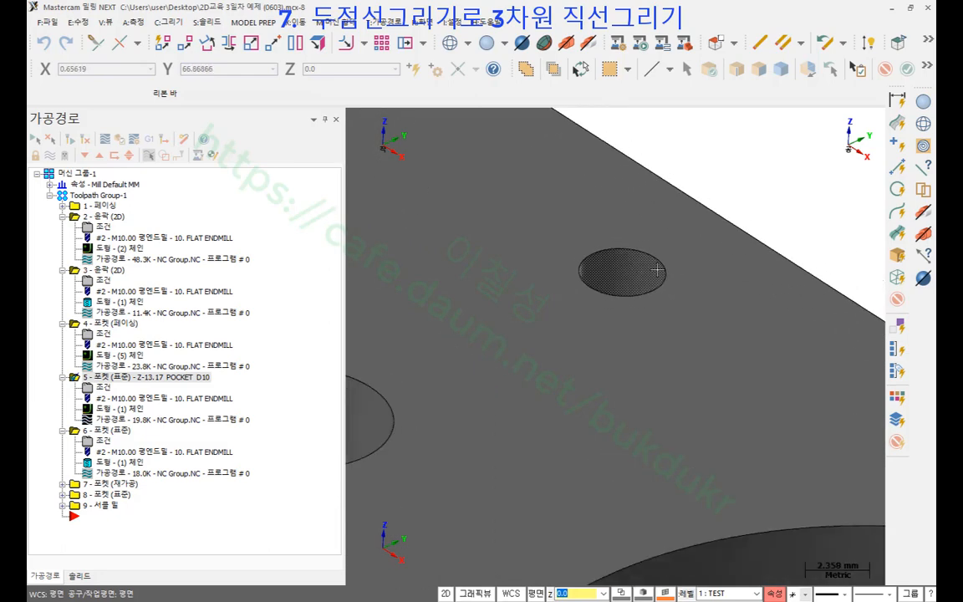
{"action": "mouse_move", "coordinate": [657, 302]}
{"action": "middle_mouse_down"}
{"action": "mouse_move", "coordinate": [655, 349]}
{"action": "mouse_move", "coordinate": [652, 308]}
{"action": "mouse_move", "coordinate": [666, 286]}
{"action": "middle_mouse_up"}
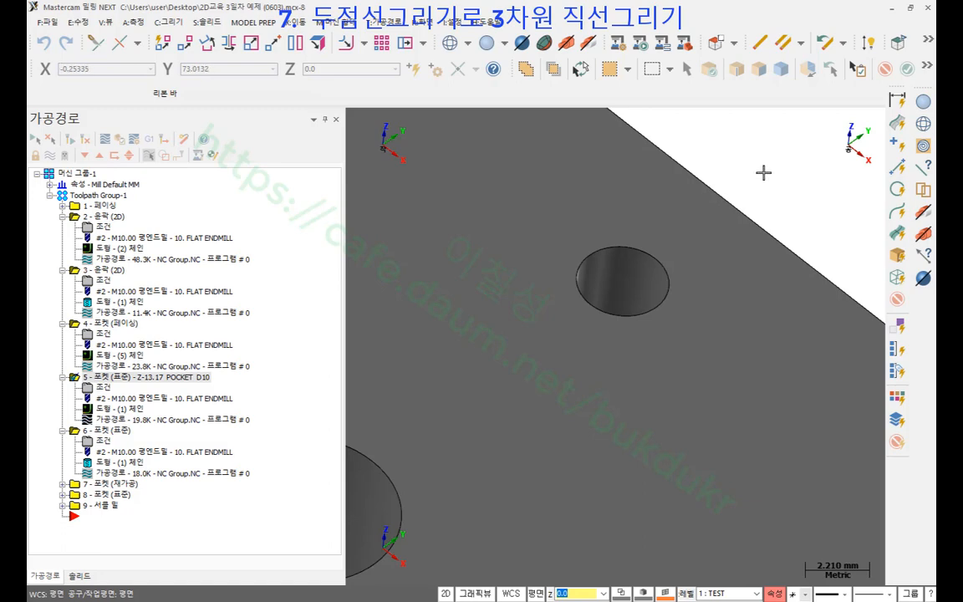
{"action": "key", "text": "F4"}
{"action": "left_click", "coordinate": [652, 255]}
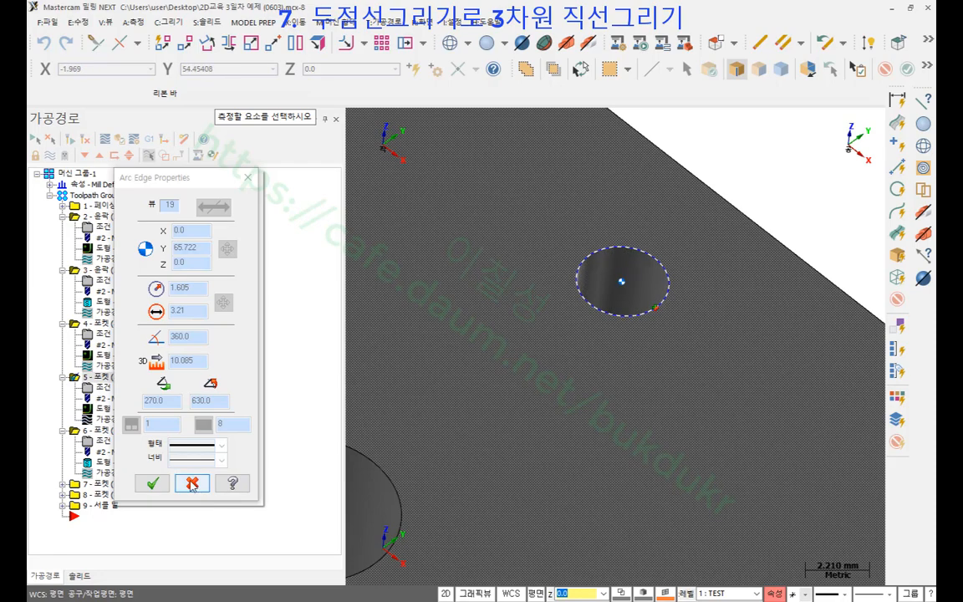
{"action": "left_click", "coordinate": [193, 485]}
{"action": "scroll", "coordinate": [661, 276], "scroll_direction": "down", "scroll_amount": 5}
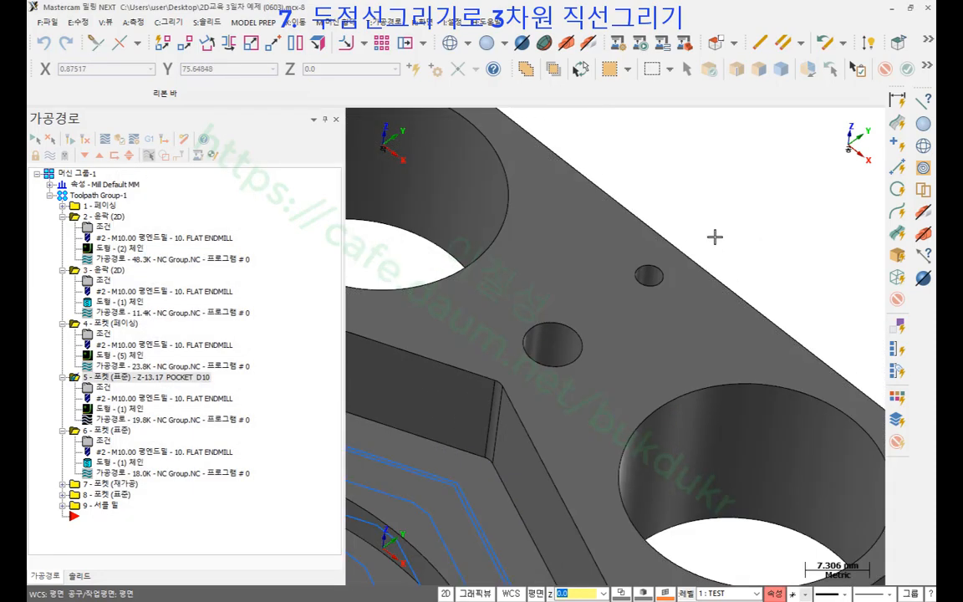
{"action": "scroll", "coordinate": [706, 235], "scroll_direction": "up", "scroll_amount": 5}
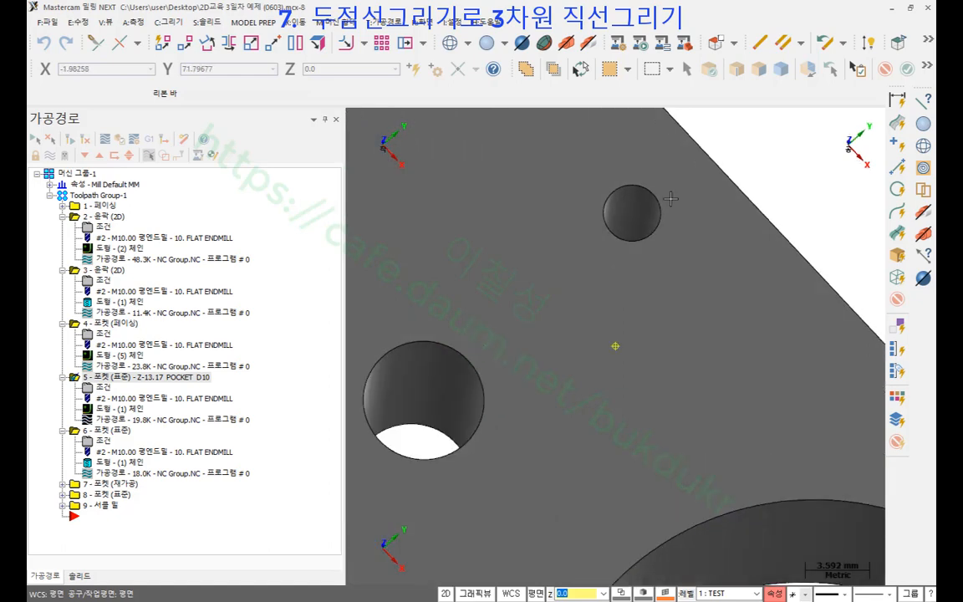
- Re-check the diameter of the smallest hole by analyzing its circular top edge, leaving its properties unchanged
{"action": "middle_click_drag", "start_coordinate": [671, 199], "coordinate": [672, 159]}
{"action": "scroll", "coordinate": [628, 316], "scroll_direction": "up", "scroll_amount": 7}
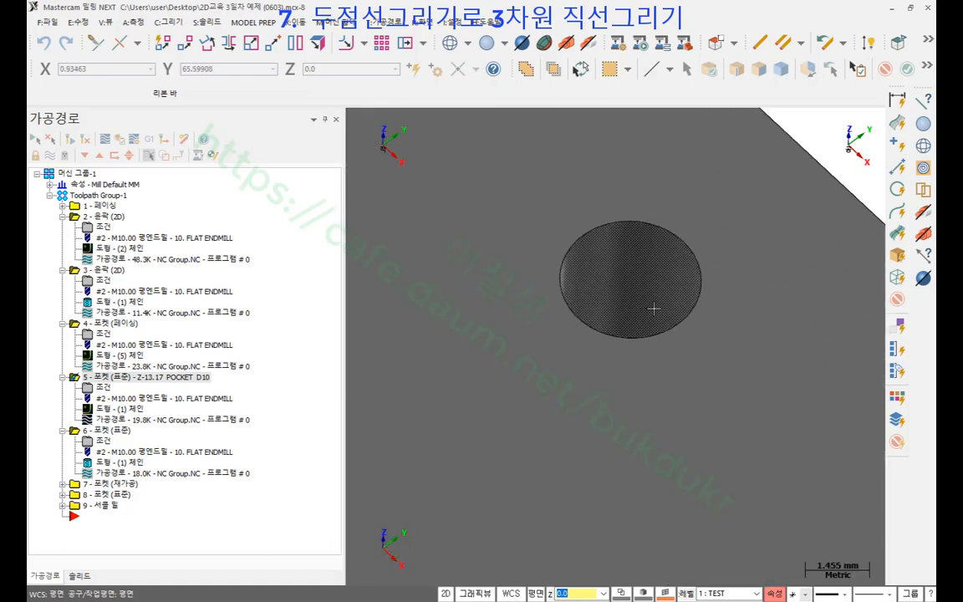
{"action": "scroll", "coordinate": [694, 243], "scroll_direction": "down", "scroll_amount": 4}
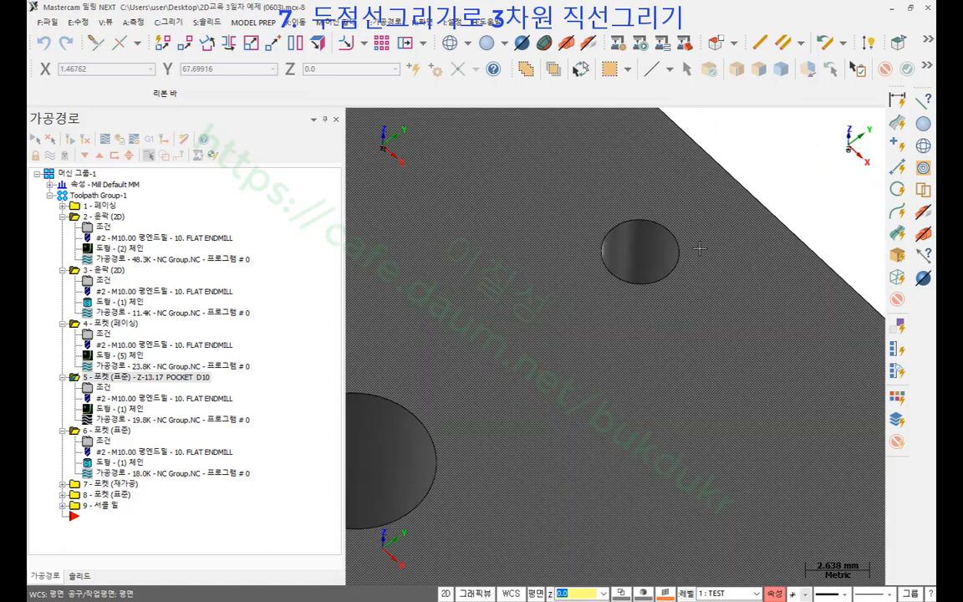
{"action": "scroll", "coordinate": [661, 251], "scroll_direction": "down", "scroll_amount": 5}
{"action": "scroll", "coordinate": [638, 255], "scroll_direction": "up", "scroll_amount": 4}
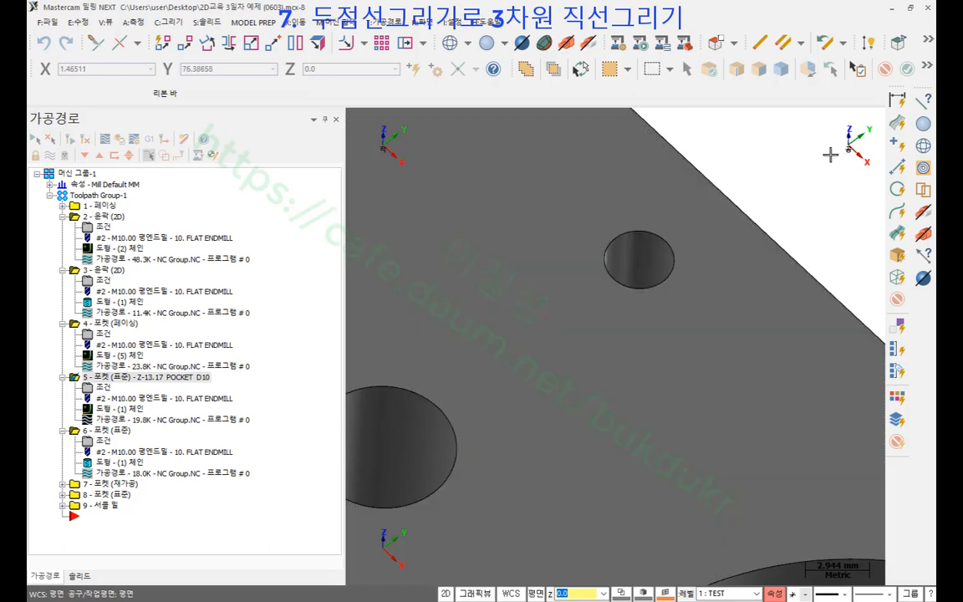
{"action": "key", "text": "F4"}
{"action": "left_click", "coordinate": [674, 251]}
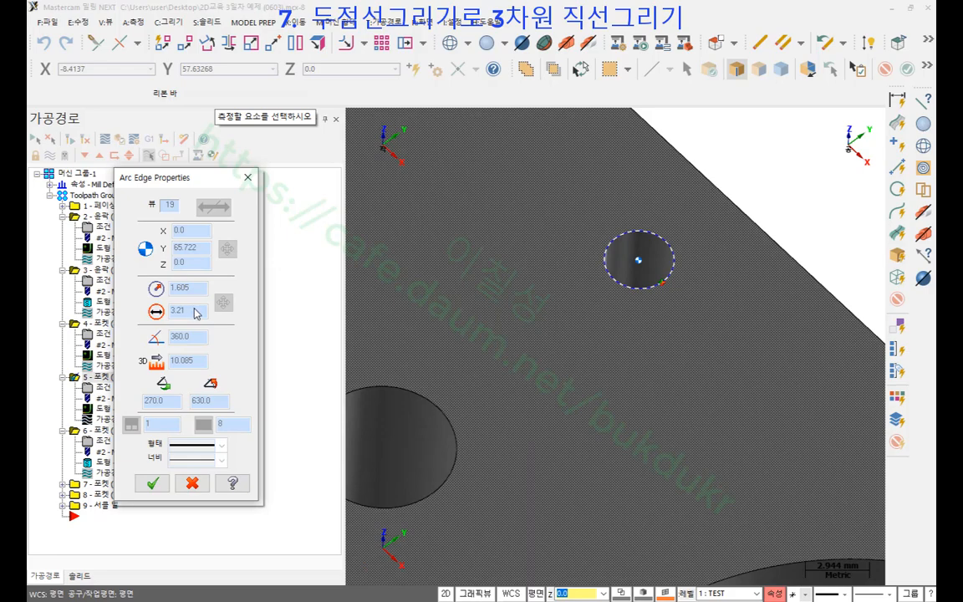
{"action": "left_click", "coordinate": [193, 484]}
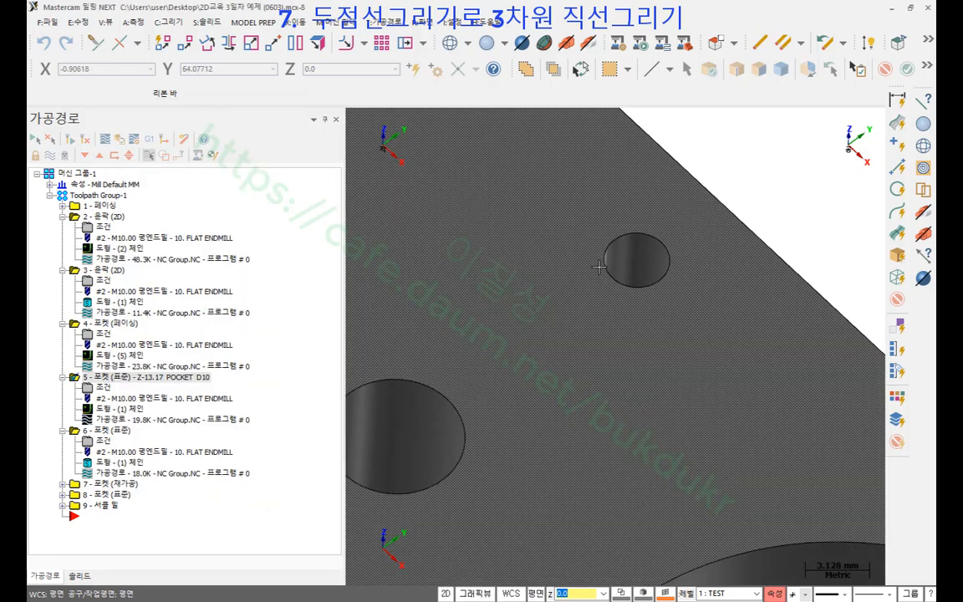
- Examine the smallest hole in the plate from several viewing angles, looking at its wall and through opening
{"action": "scroll", "coordinate": [636, 268], "scroll_direction": "down", "scroll_amount": 2}
{"action": "middle_click_drag", "start_coordinate": [694, 242], "coordinate": [693, 266]}
{"action": "scroll", "coordinate": [634, 285], "scroll_direction": "up", "scroll_amount": 1}
{"action": "scroll", "coordinate": [644, 269], "scroll_direction": "up", "scroll_amount": 2}
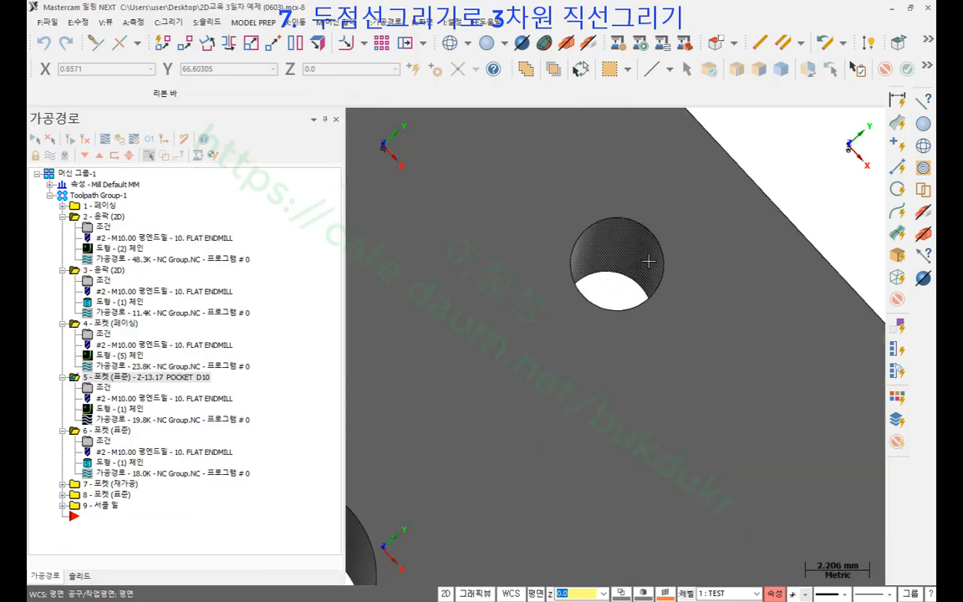
{"action": "scroll", "coordinate": [649, 261], "scroll_direction": "down", "scroll_amount": 2}
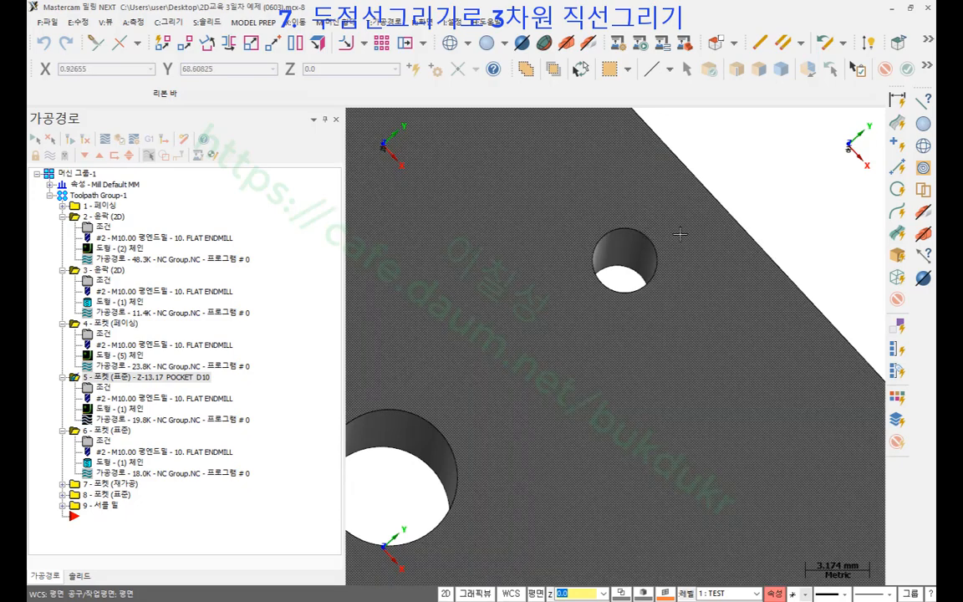
{"action": "mouse_move", "coordinate": [610, 220]}
{"action": "middle_mouse_down"}
{"action": "mouse_move", "coordinate": [684, 234]}
{"action": "mouse_move", "coordinate": [655, 242]}
{"action": "mouse_move", "coordinate": [530, 178]}
{"action": "mouse_move", "coordinate": [518, 281]}
{"action": "mouse_move", "coordinate": [499, 294]}
{"action": "mouse_move", "coordinate": [507, 305]}
{"action": "middle_mouse_up"}
{"action": "scroll", "coordinate": [623, 240], "scroll_direction": "down", "scroll_amount": 5}
{"action": "scroll", "coordinate": [759, 351], "scroll_direction": "up", "scroll_amount": 4}
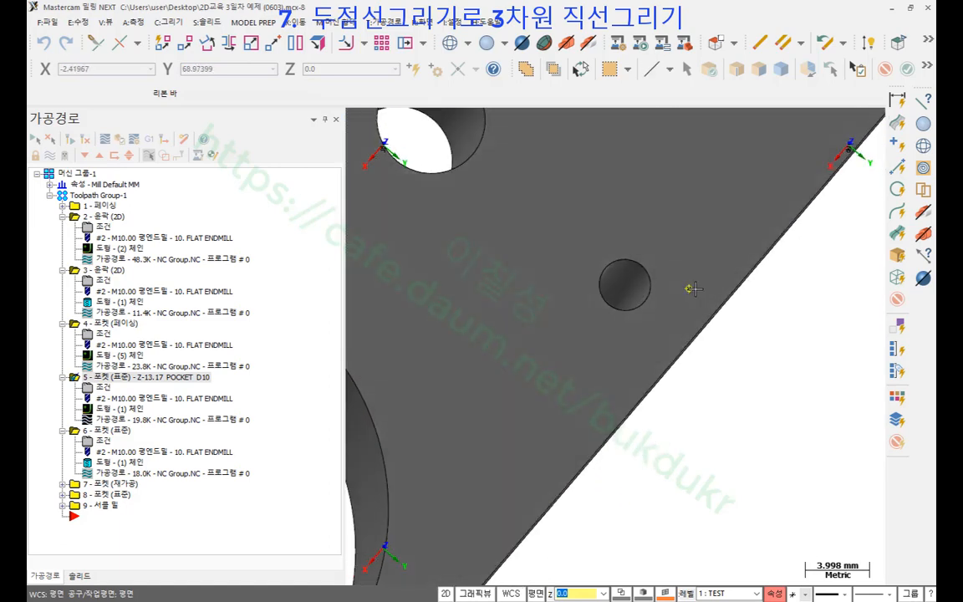
{"action": "mouse_move", "coordinate": [695, 289]}
{"action": "middle_mouse_down"}
{"action": "mouse_move", "coordinate": [656, 283]}
{"action": "mouse_move", "coordinate": [656, 291]}
{"action": "mouse_move", "coordinate": [651, 282]}
{"action": "middle_mouse_up"}
{"action": "scroll", "coordinate": [692, 295], "scroll_direction": "up", "scroll_amount": 2}
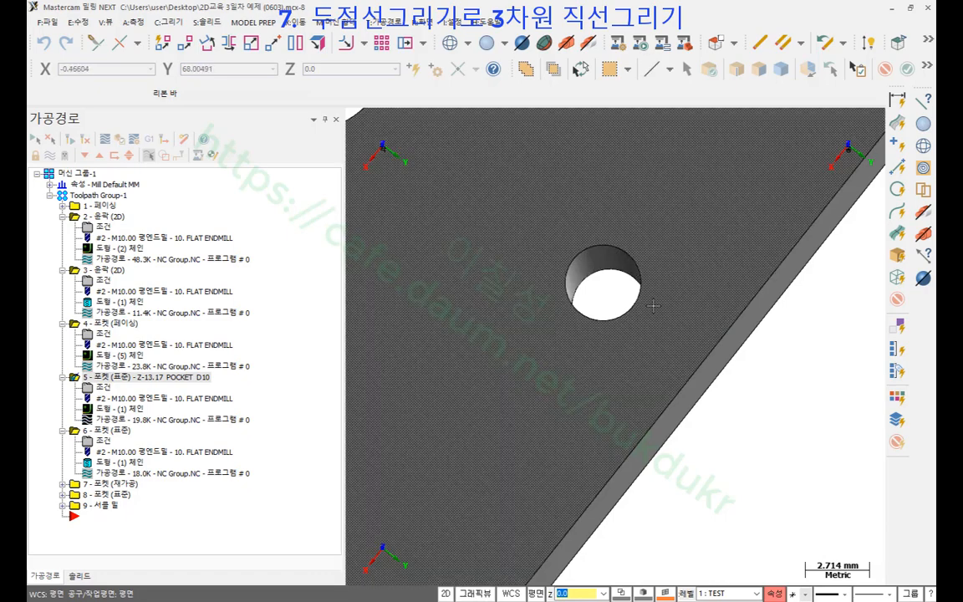
- Display the model as a wireframe with both end circles of the smallest hole in view
{"action": "middle_click_drag", "start_coordinate": [588, 275], "coordinate": [630, 256]}
{"action": "scroll", "coordinate": [600, 252], "scroll_direction": "down", "scroll_amount": 4}
{"action": "scroll", "coordinate": [609, 245], "scroll_direction": "up", "scroll_amount": 3}
{"action": "left_click", "coordinate": [452, 44]}
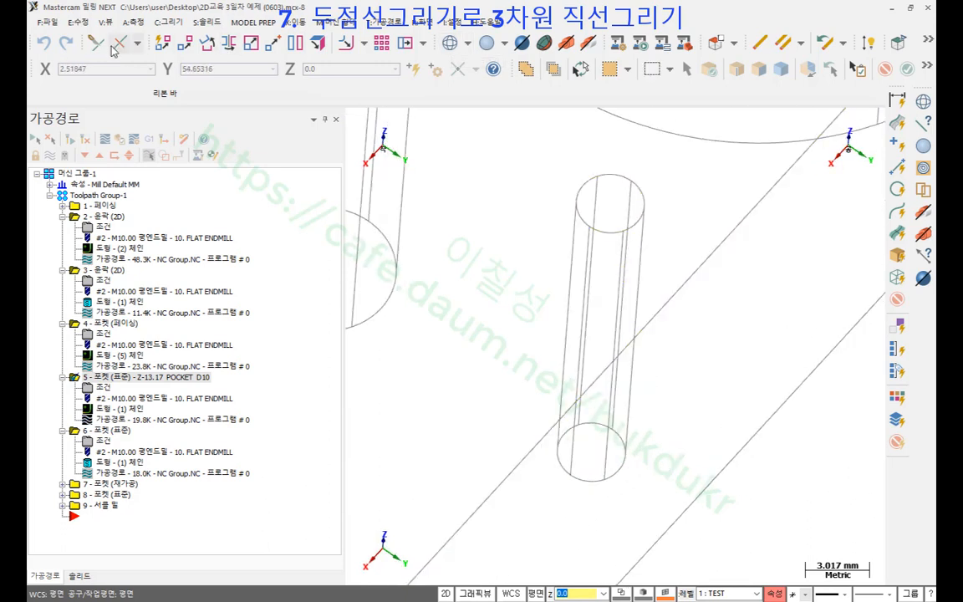
- Try to draw a two-point line from the smallest hole's top circle centre to its bottom circle centre in 2D mode
{"action": "left_click", "coordinate": [168, 21]}
{"action": "mouse_move", "coordinate": [184, 53]}
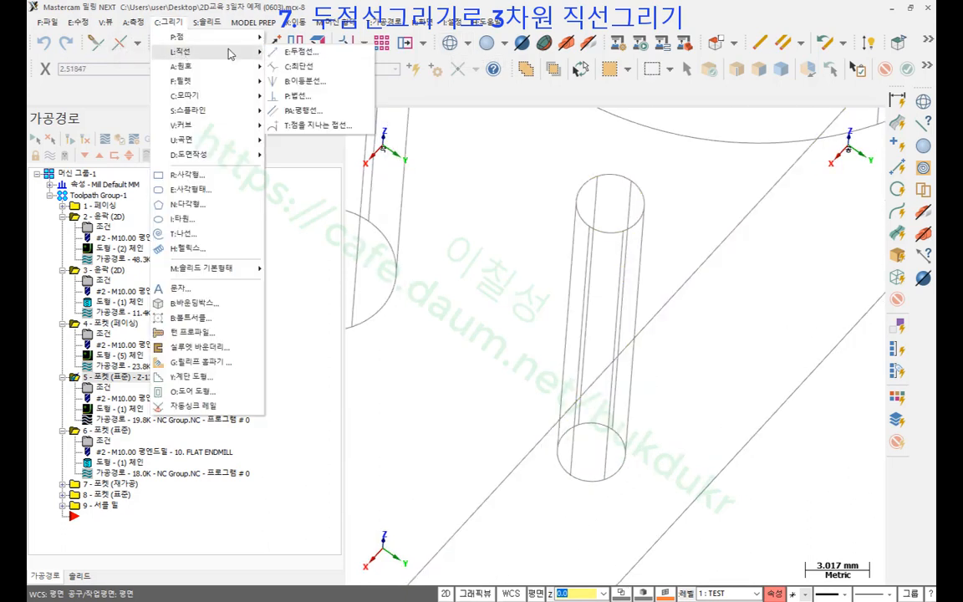
{"action": "left_click", "coordinate": [300, 53]}
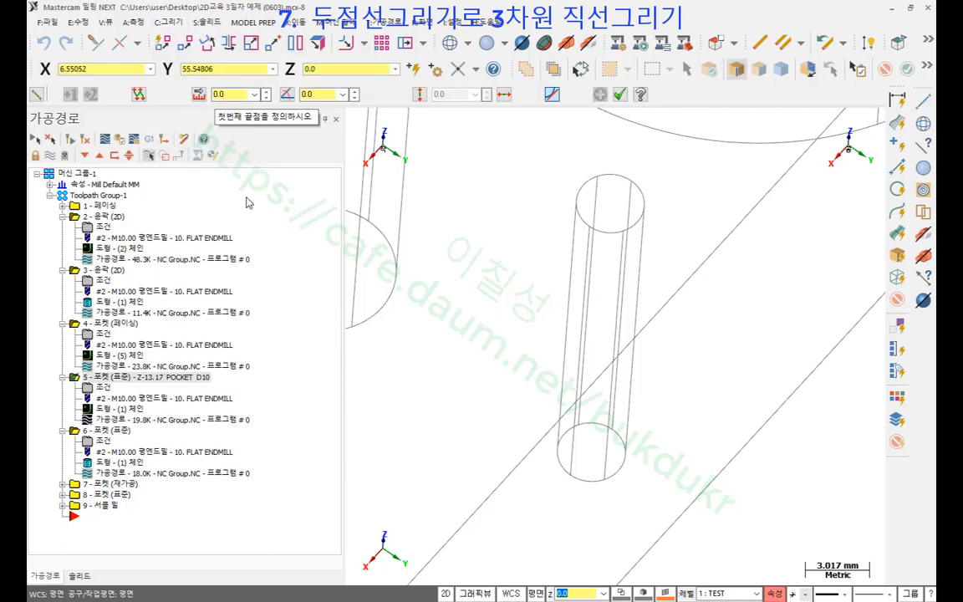
{"action": "left_click", "coordinate": [644, 200]}
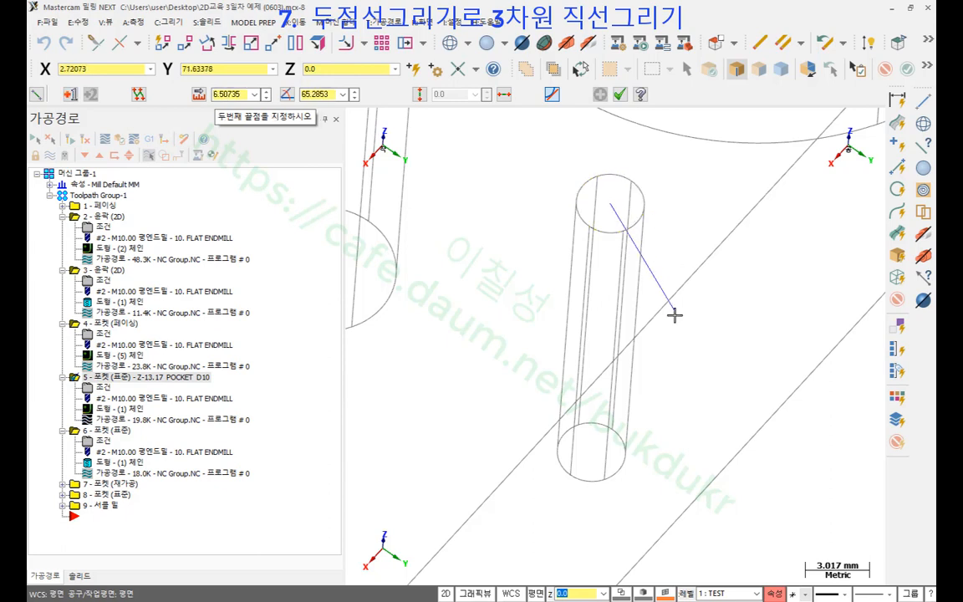
{"action": "left_click", "coordinate": [613, 479]}
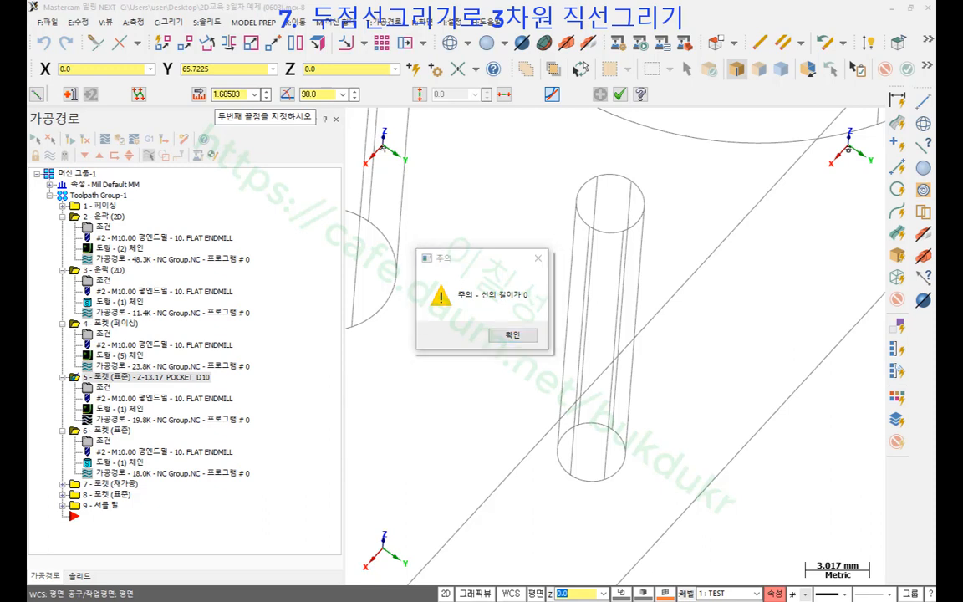
{"action": "mouse_move", "coordinate": [422, 597]}
{"action": "left_mouse_down"}
{"action": "mouse_move", "coordinate": [510, 545]}
{"action": "mouse_move", "coordinate": [447, 596]}
{"action": "left_mouse_up"}
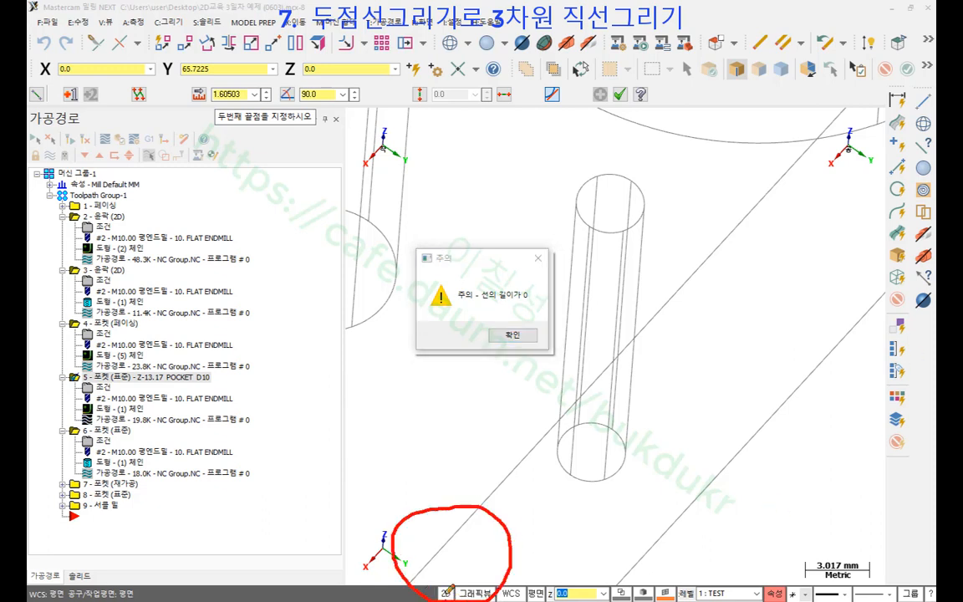
{"action": "mouse_move", "coordinate": [472, 442]}
{"action": "left_mouse_down"}
{"action": "mouse_move", "coordinate": [457, 573]}
{"action": "mouse_move", "coordinate": [474, 548]}
{"action": "left_mouse_up"}
{"action": "mouse_move", "coordinate": [381, 399]}
{"action": "left_mouse_down"}
{"action": "mouse_move", "coordinate": [402, 408]}
{"action": "mouse_move", "coordinate": [385, 445]}
{"action": "mouse_move", "coordinate": [434, 436]}
{"action": "left_mouse_up"}
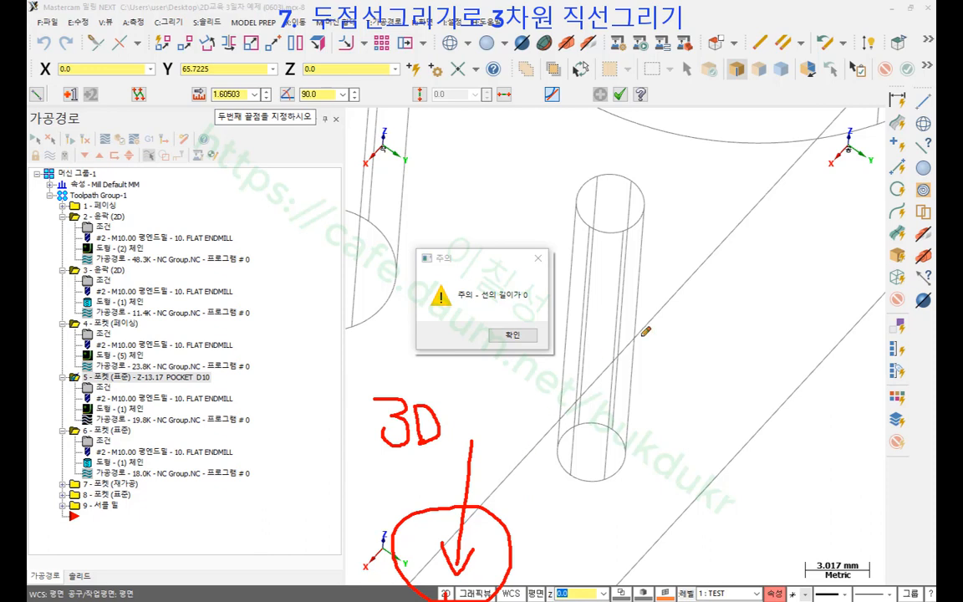
{"action": "left_click_drag", "start_coordinate": [609, 201], "coordinate": [681, 201]}
{"action": "left_click_drag", "start_coordinate": [592, 460], "coordinate": [669, 459]}
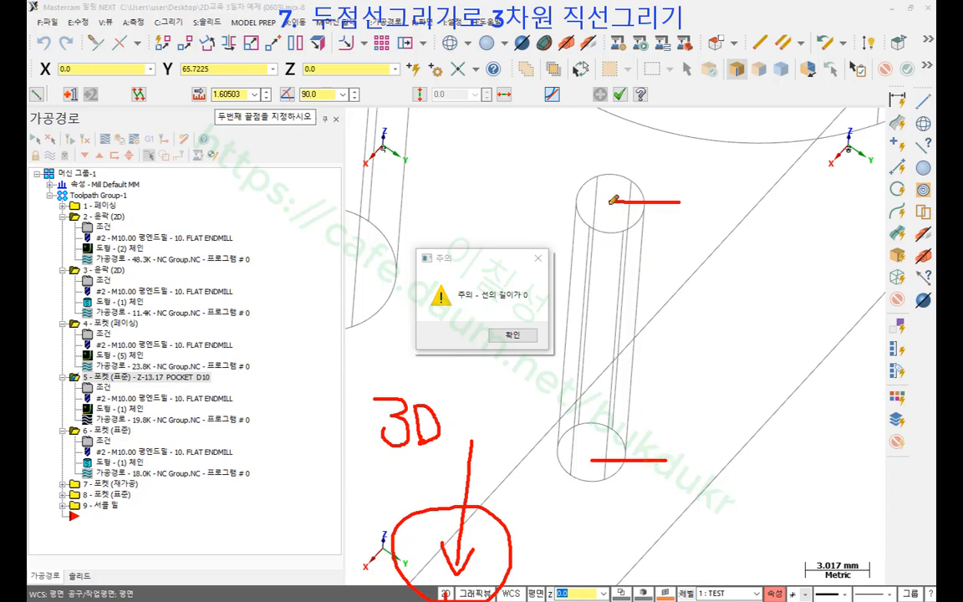
{"action": "left_click_drag", "start_coordinate": [609, 203], "coordinate": [612, 192]}
{"action": "left_click_drag", "start_coordinate": [597, 451], "coordinate": [594, 456]}
{"action": "right_click", "coordinate": [750, 291]}
{"action": "left_click", "coordinate": [785, 432]}
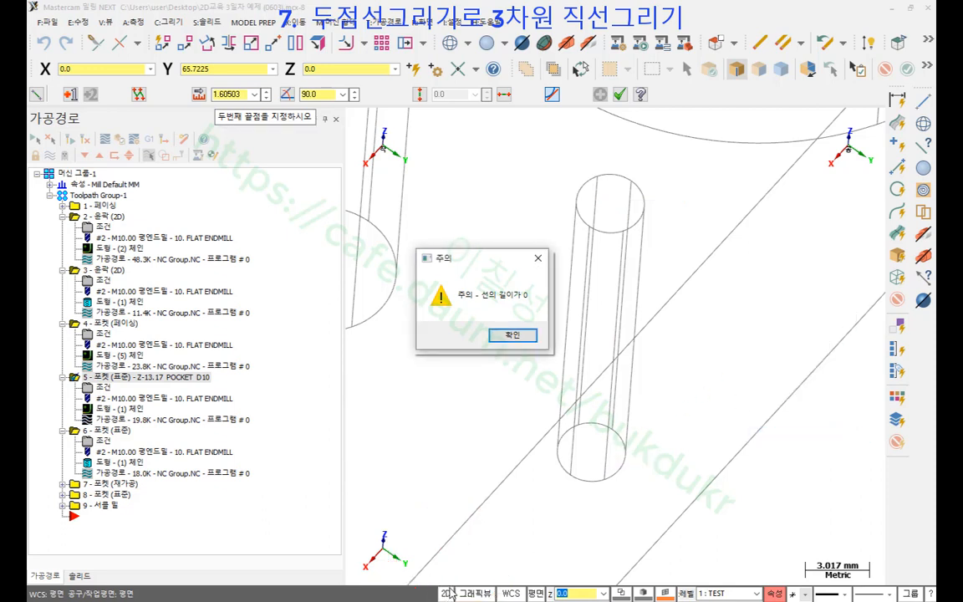
- Dismiss the warning, switch to 3D construction mode and draw the line between the smallest hole's top and bottom circle centres
{"action": "left_click", "coordinate": [511, 334]}
{"action": "left_click", "coordinate": [448, 595]}
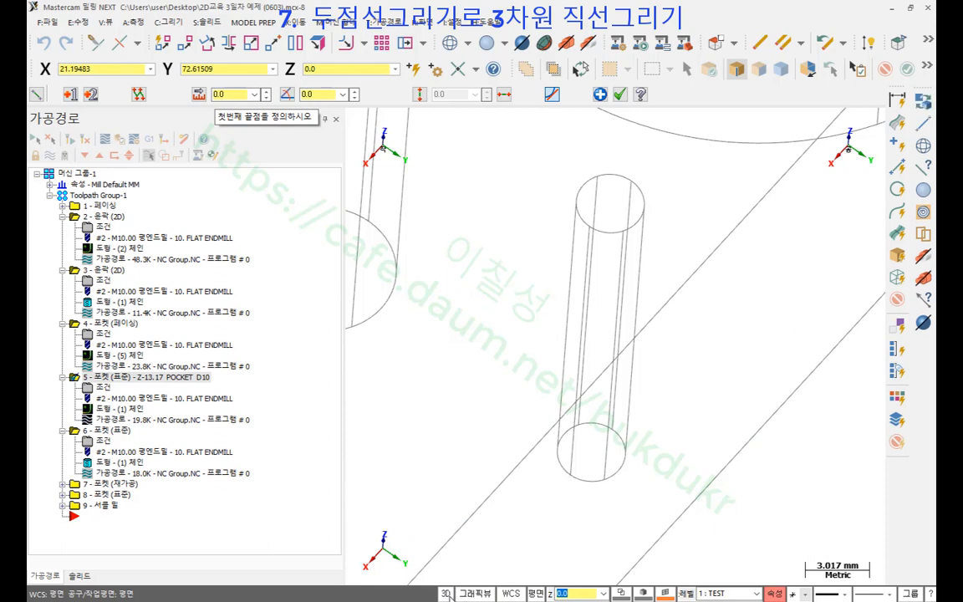
{"action": "left_click", "coordinate": [643, 206]}
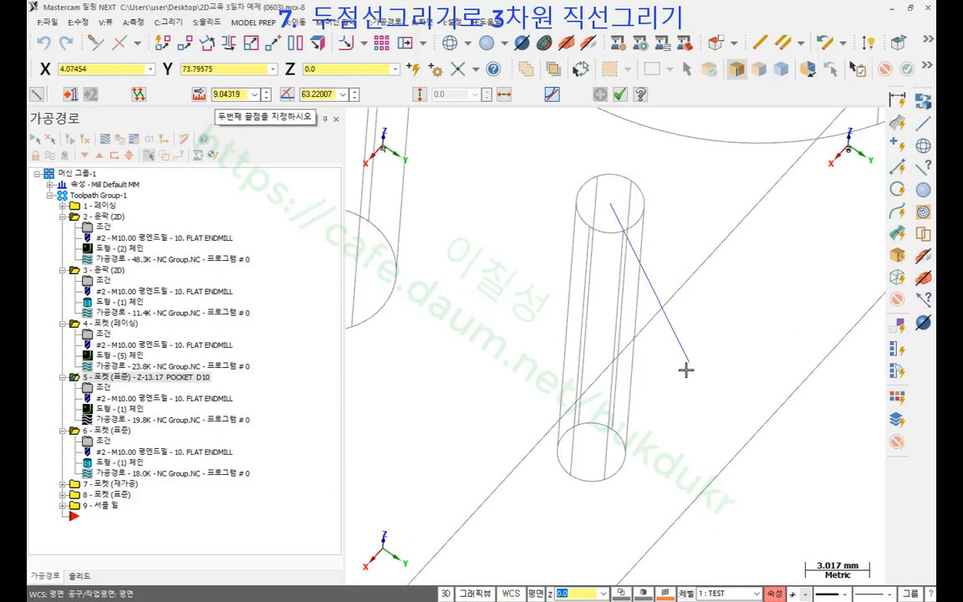
{"action": "left_click", "coordinate": [634, 474]}
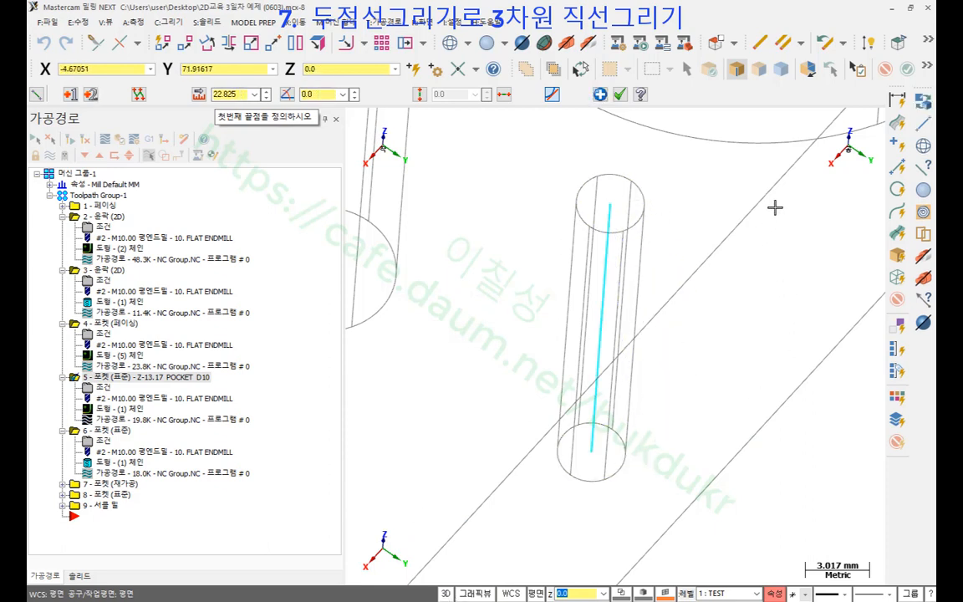
{"action": "left_click", "coordinate": [620, 95]}
- Examine the new centre line inside the smallest hole from several viewing angles, including both of its ends
{"action": "scroll", "coordinate": [760, 360], "scroll_direction": "up", "scroll_amount": 2}
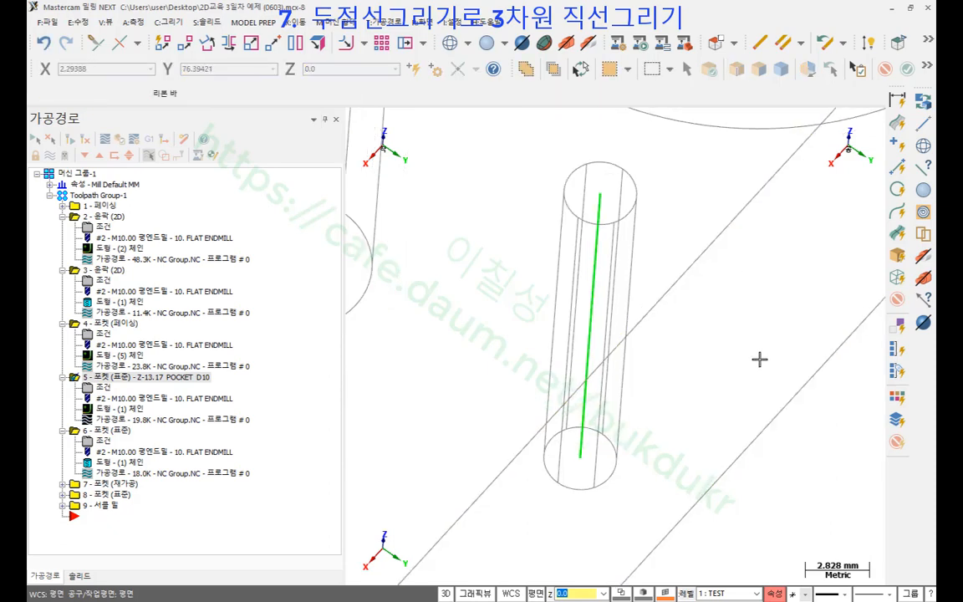
{"action": "middle_click_drag", "start_coordinate": [731, 327], "coordinate": [693, 394]}
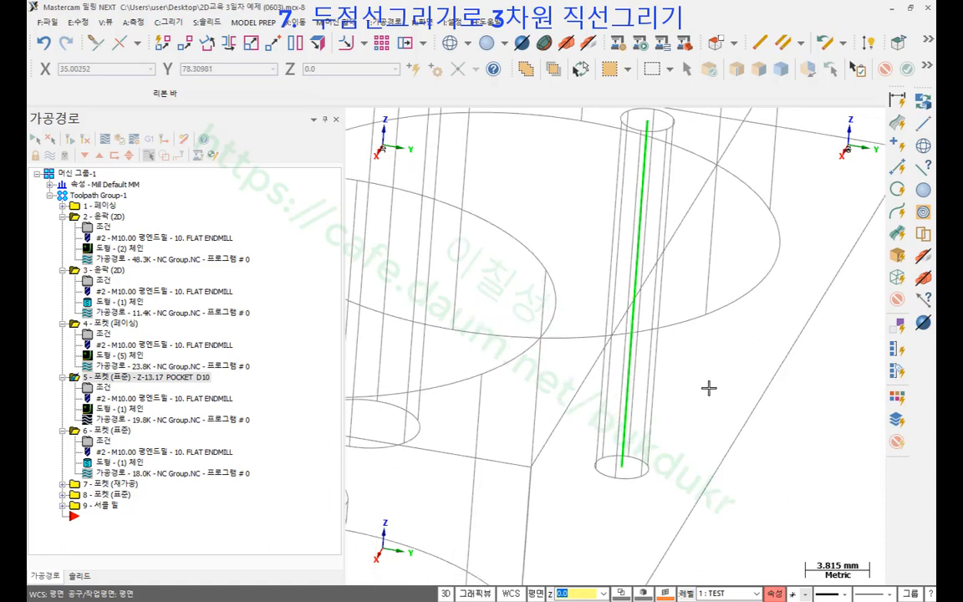
{"action": "scroll", "coordinate": [713, 436], "scroll_direction": "down", "scroll_amount": 1}
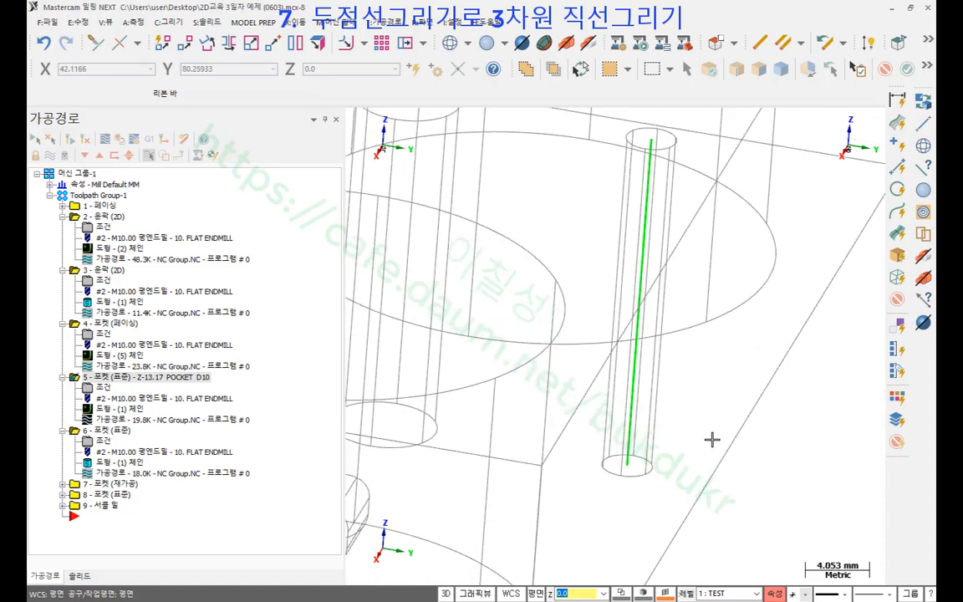
{"action": "middle_click_drag", "start_coordinate": [694, 165], "coordinate": [691, 174]}
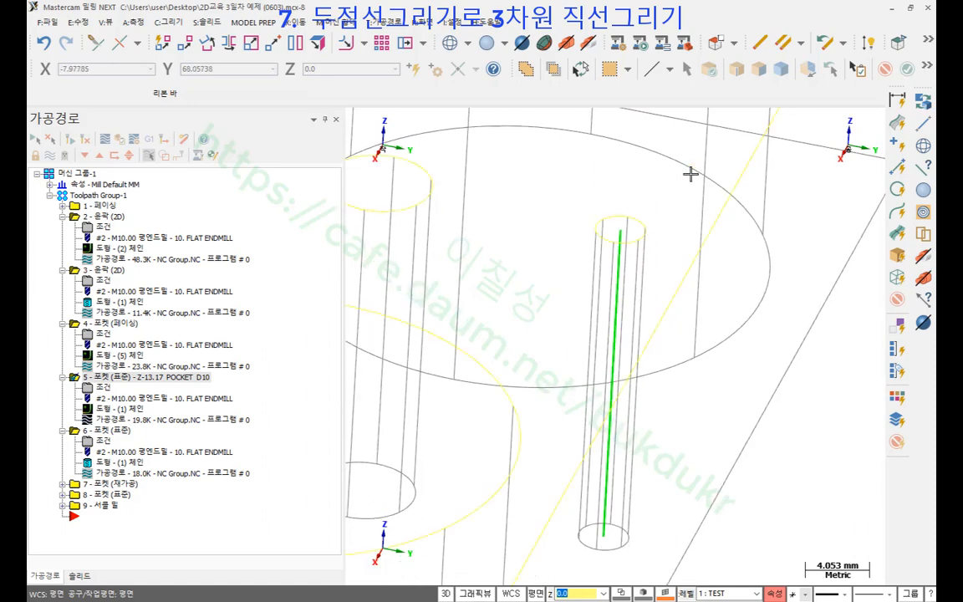
{"action": "scroll", "coordinate": [691, 171], "scroll_direction": "down", "scroll_amount": 3}
{"action": "scroll", "coordinate": [657, 377], "scroll_direction": "up", "scroll_amount": 2}
{"action": "scroll", "coordinate": [667, 322], "scroll_direction": "up", "scroll_amount": 1}
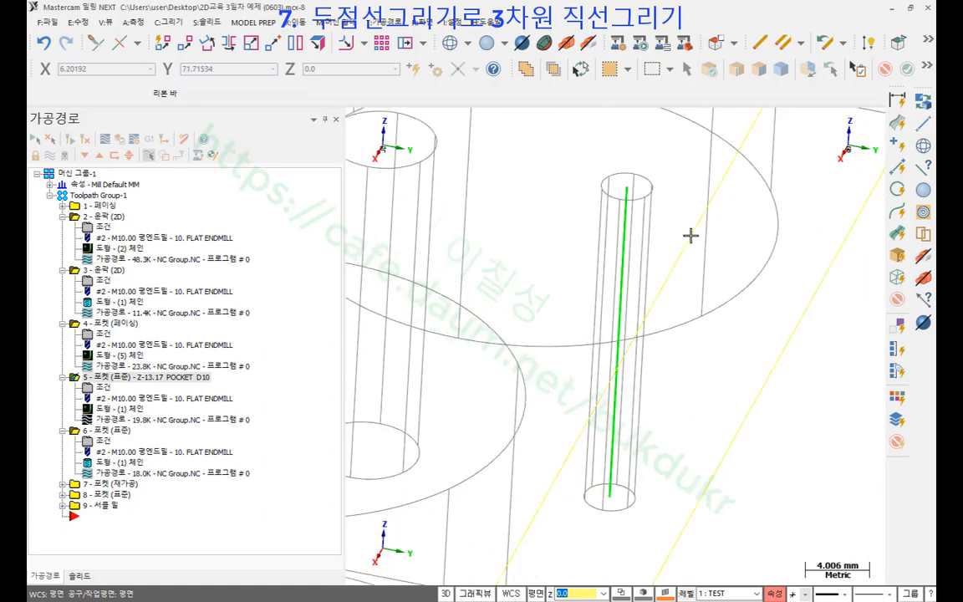
{"action": "left_click", "coordinate": [629, 216]}
{"action": "scroll", "coordinate": [693, 166], "scroll_direction": "down", "scroll_amount": 4}
{"action": "scroll", "coordinate": [663, 444], "scroll_direction": "up", "scroll_amount": 3}
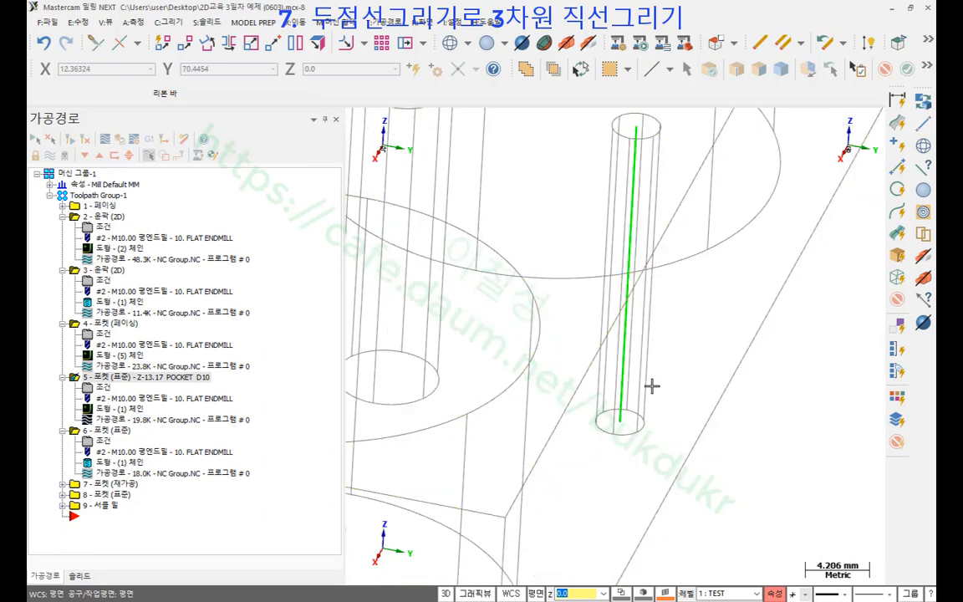
{"action": "middle_click_drag", "start_coordinate": [668, 403], "coordinate": [624, 413]}
- Analyze the hole's centre line to read its endpoint coordinates and 3D length, keeping the properties dialog beside the line
{"action": "left_click", "coordinate": [623, 413]}
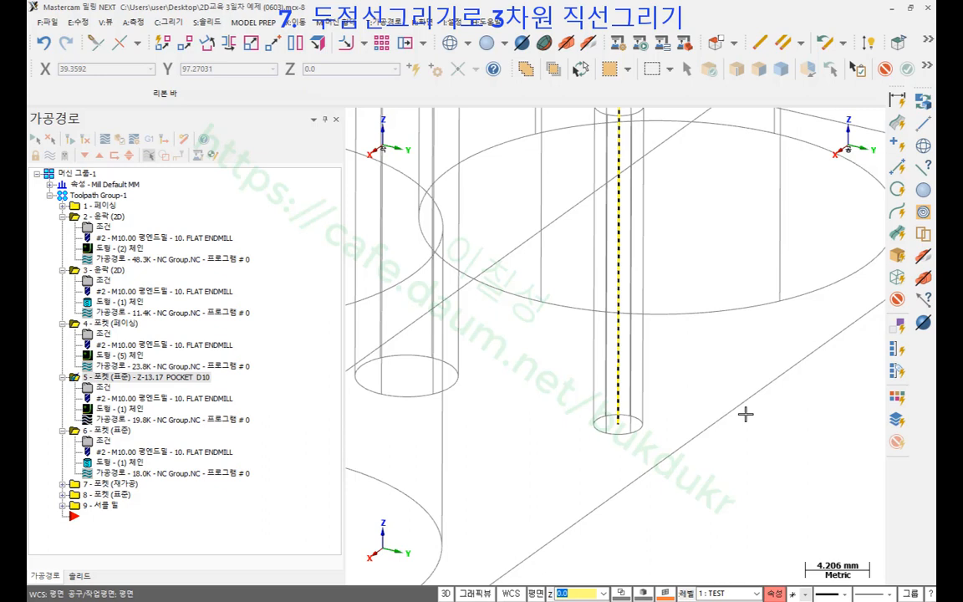
{"action": "scroll", "coordinate": [600, 512], "scroll_direction": "down", "scroll_amount": 2}
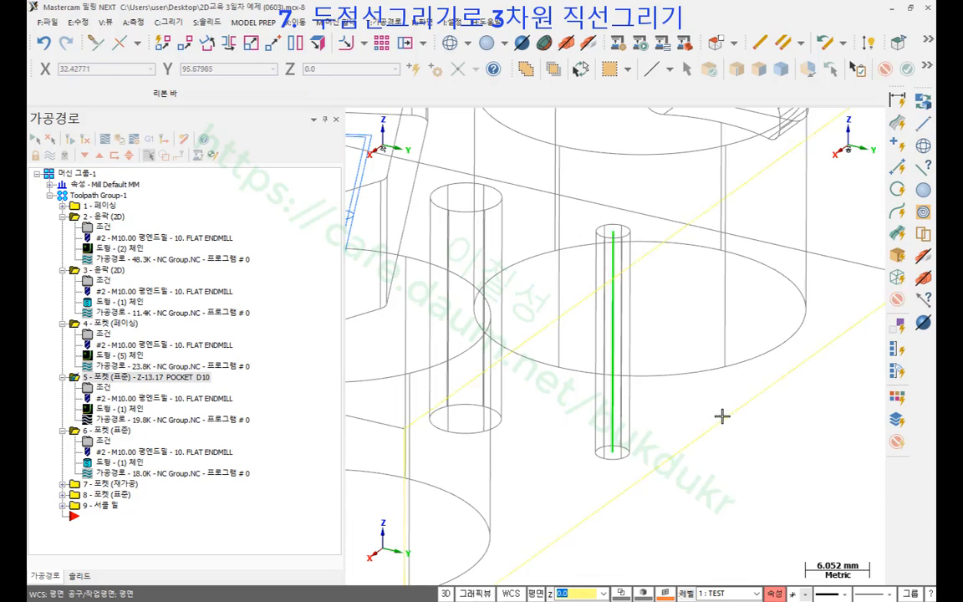
{"action": "scroll", "coordinate": [641, 455], "scroll_direction": "up", "scroll_amount": 2}
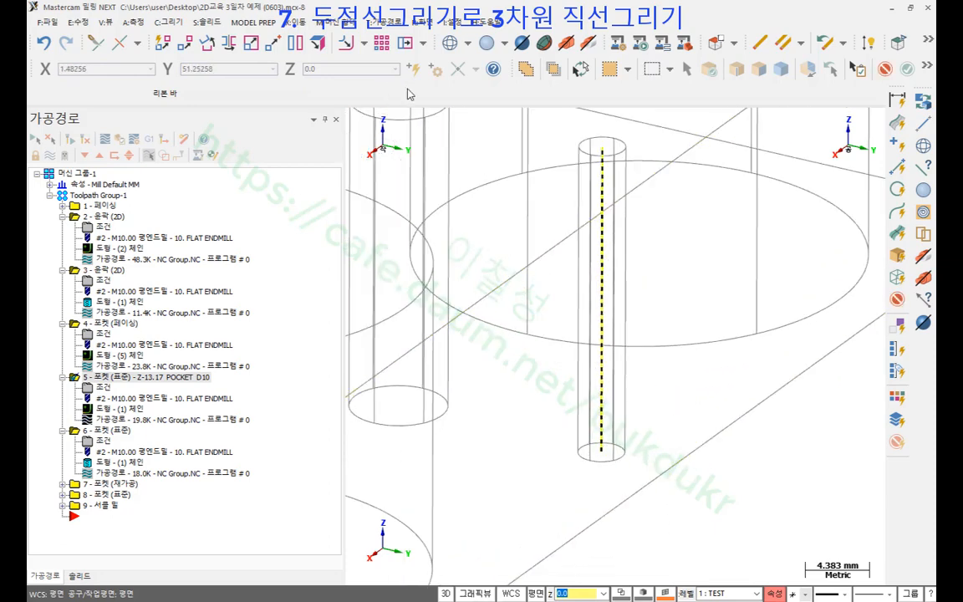
{"action": "key", "text": "F4"}
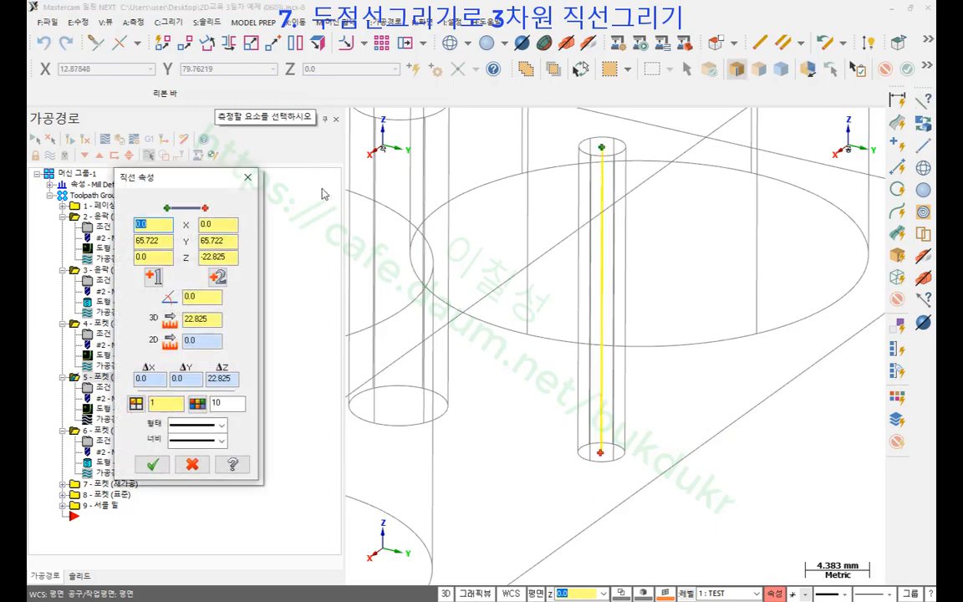
{"action": "left_click_drag", "start_coordinate": [227, 184], "coordinate": [487, 191]}
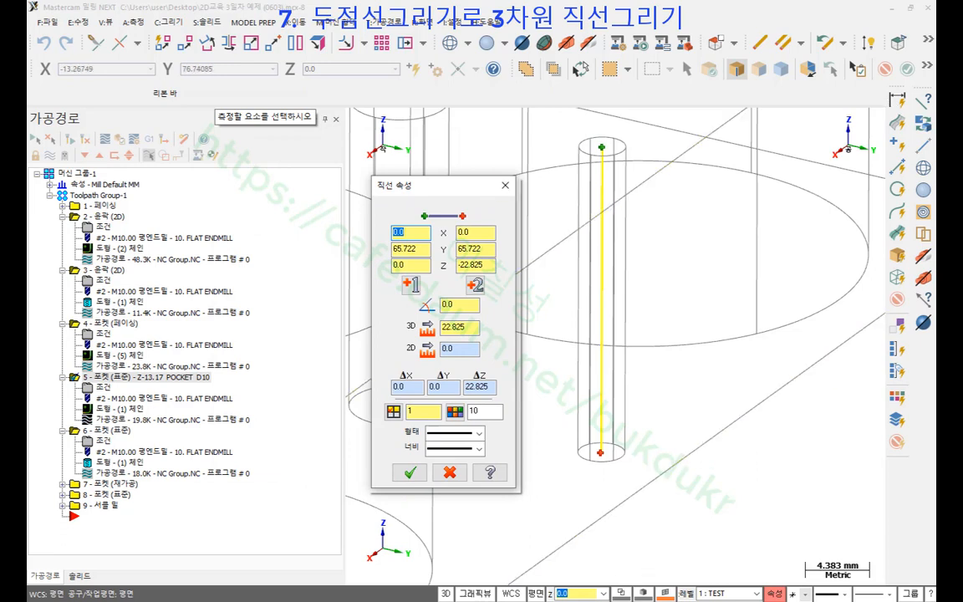
{"action": "mouse_move", "coordinate": [619, 154]}
{"action": "left_mouse_down"}
{"action": "mouse_move", "coordinate": [582, 131]}
{"action": "mouse_move", "coordinate": [616, 135]}
{"action": "mouse_move", "coordinate": [618, 155]}
{"action": "left_mouse_up"}
{"action": "mouse_move", "coordinate": [611, 431]}
{"action": "left_mouse_down"}
{"action": "mouse_move", "coordinate": [583, 456]}
{"action": "mouse_move", "coordinate": [604, 483]}
{"action": "mouse_move", "coordinate": [620, 434]}
{"action": "left_mouse_up"}
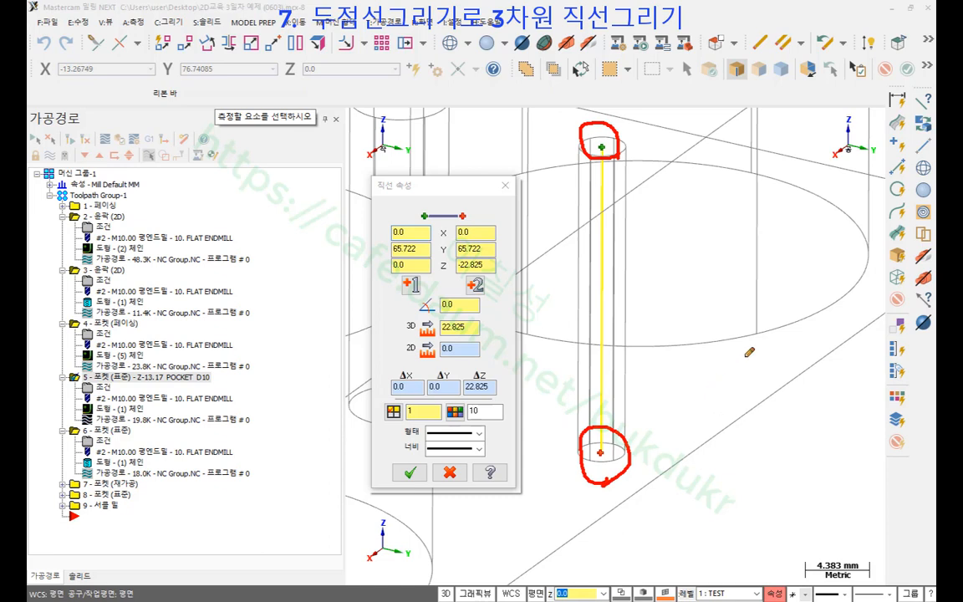
{"action": "mouse_move", "coordinate": [654, 124]}
{"action": "left_mouse_down"}
{"action": "mouse_move", "coordinate": [642, 158]}
{"action": "mouse_move", "coordinate": [669, 163]}
{"action": "mouse_move", "coordinate": [723, 125]}
{"action": "mouse_move", "coordinate": [736, 152]}
{"action": "mouse_move", "coordinate": [735, 213]}
{"action": "left_mouse_up"}
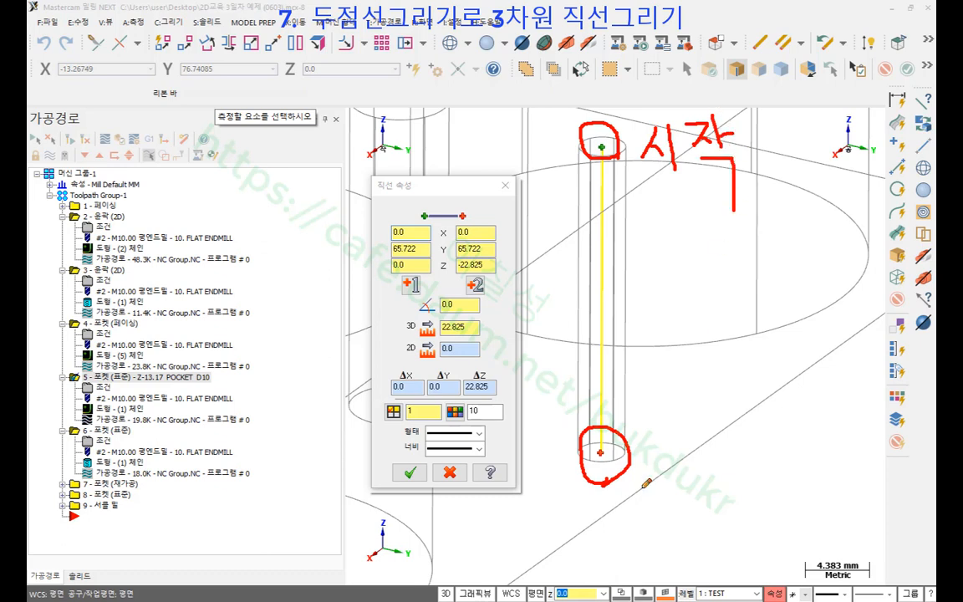
{"action": "mouse_move", "coordinate": [665, 431]}
{"action": "left_mouse_down"}
{"action": "mouse_move", "coordinate": [669, 447]}
{"action": "mouse_move", "coordinate": [703, 456]}
{"action": "mouse_move", "coordinate": [713, 435]}
{"action": "mouse_move", "coordinate": [721, 458]}
{"action": "mouse_move", "coordinate": [741, 468]}
{"action": "mouse_move", "coordinate": [735, 495]}
{"action": "mouse_move", "coordinate": [756, 502]}
{"action": "mouse_move", "coordinate": [698, 507]}
{"action": "mouse_move", "coordinate": [661, 439]}
{"action": "mouse_move", "coordinate": [760, 431]}
{"action": "mouse_move", "coordinate": [728, 511]}
{"action": "left_mouse_up"}
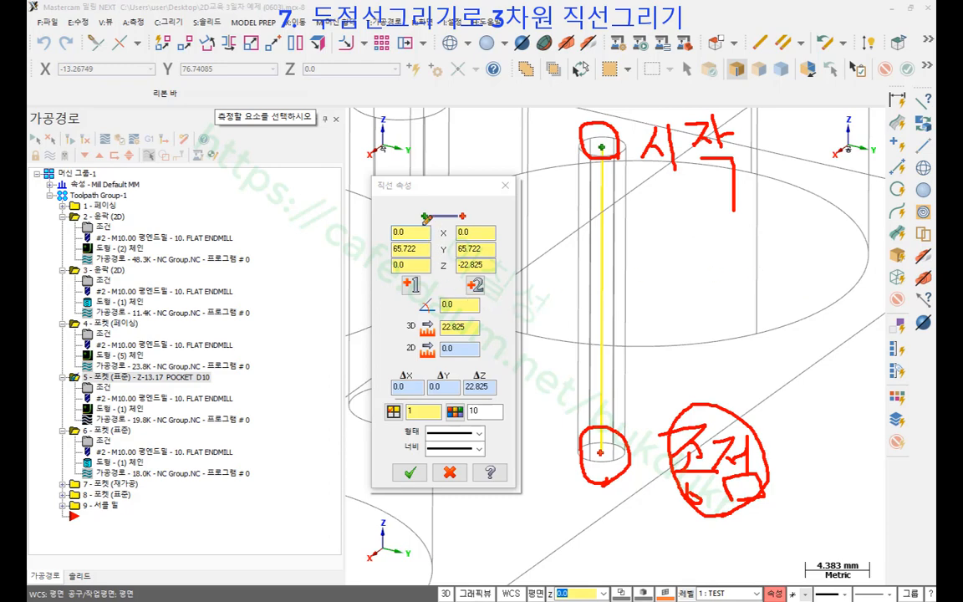
{"action": "mouse_move", "coordinate": [426, 219]}
{"action": "left_mouse_down"}
{"action": "mouse_move", "coordinate": [404, 204]}
{"action": "mouse_move", "coordinate": [462, 226]}
{"action": "left_mouse_up"}
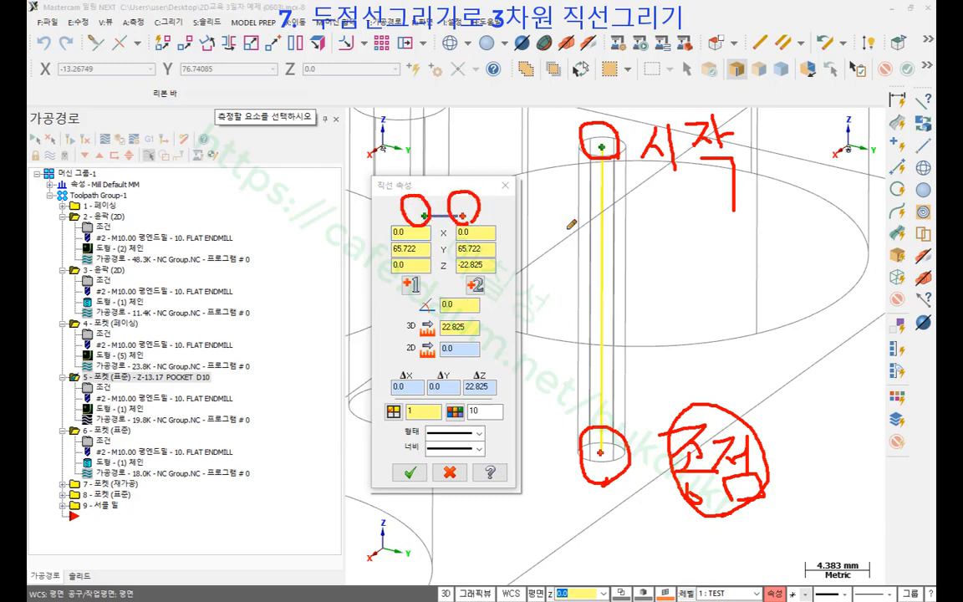
{"action": "mouse_move", "coordinate": [401, 272]}
{"action": "left_mouse_down"}
{"action": "mouse_move", "coordinate": [385, 261]}
{"action": "mouse_move", "coordinate": [398, 256]}
{"action": "mouse_move", "coordinate": [403, 274]}
{"action": "left_mouse_up"}
{"action": "mouse_move", "coordinate": [473, 269]}
{"action": "left_mouse_down"}
{"action": "mouse_move", "coordinate": [457, 266]}
{"action": "mouse_move", "coordinate": [477, 256]}
{"action": "mouse_move", "coordinate": [506, 266]}
{"action": "mouse_move", "coordinate": [472, 267]}
{"action": "mouse_move", "coordinate": [636, 259]}
{"action": "mouse_move", "coordinate": [638, 274]}
{"action": "left_mouse_up"}
{"action": "mouse_move", "coordinate": [623, 236]}
{"action": "left_mouse_down"}
{"action": "mouse_move", "coordinate": [604, 250]}
{"action": "mouse_move", "coordinate": [609, 266]}
{"action": "left_mouse_up"}
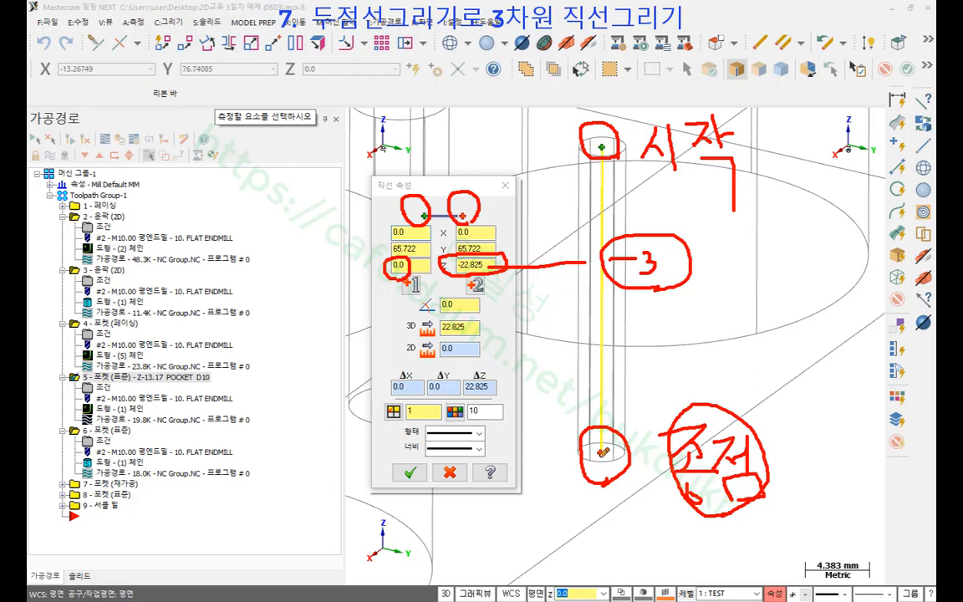
{"action": "left_click_drag", "start_coordinate": [601, 483], "coordinate": [601, 534]}
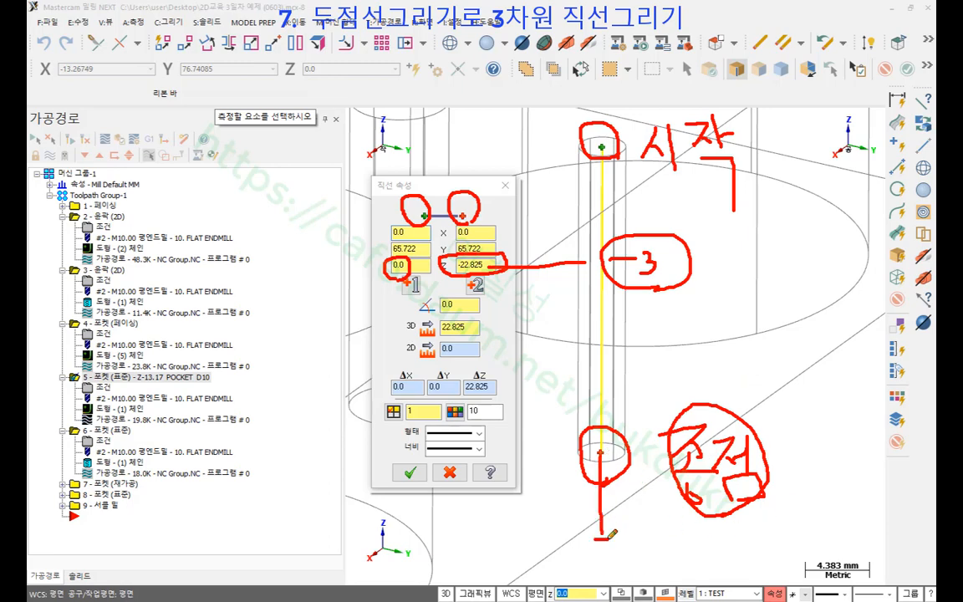
{"action": "right_click", "coordinate": [780, 325]}
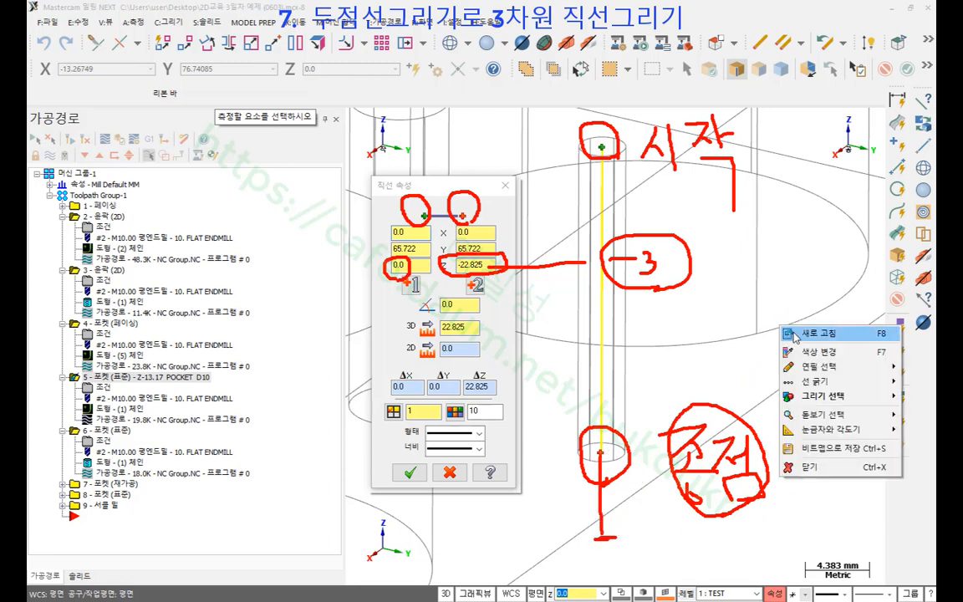
{"action": "left_click", "coordinate": [817, 469]}
- Extend the analyzed centre line's lower endpoint 3 mm deeper, to Z -25.825, and apply the change
{"action": "left_click", "coordinate": [485, 266]}
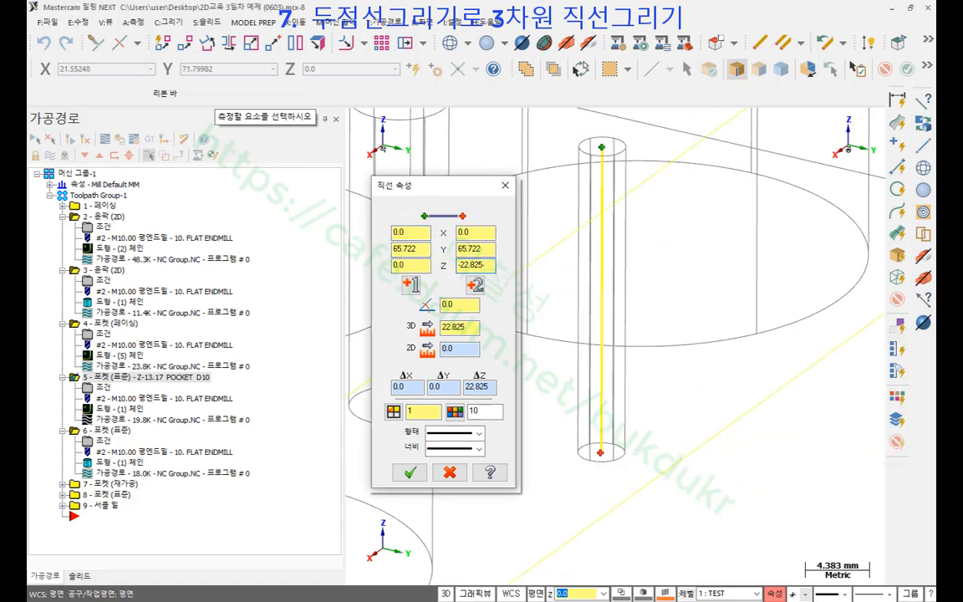
{"action": "key", "text": "Return"}
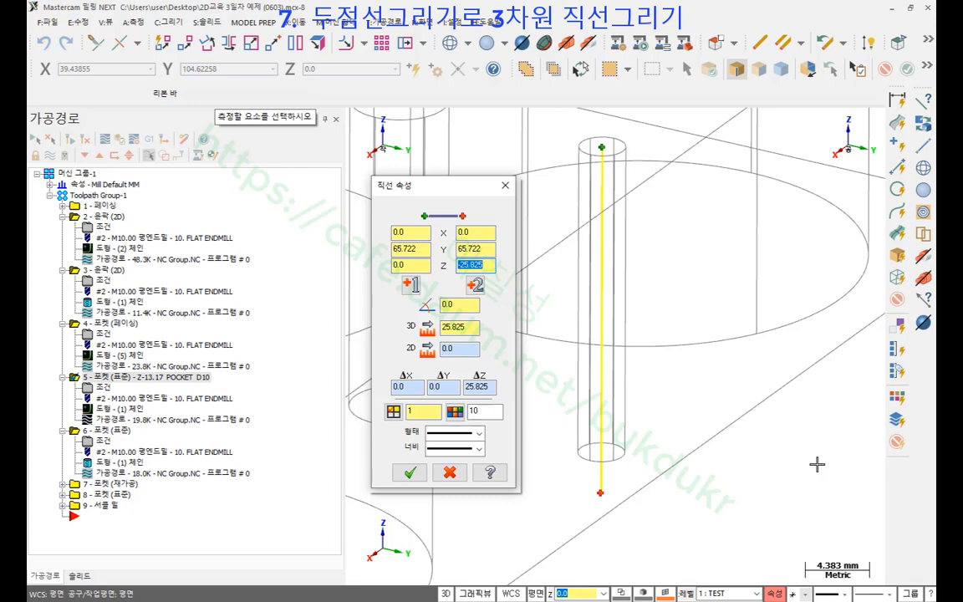
{"action": "left_click", "coordinate": [409, 473]}
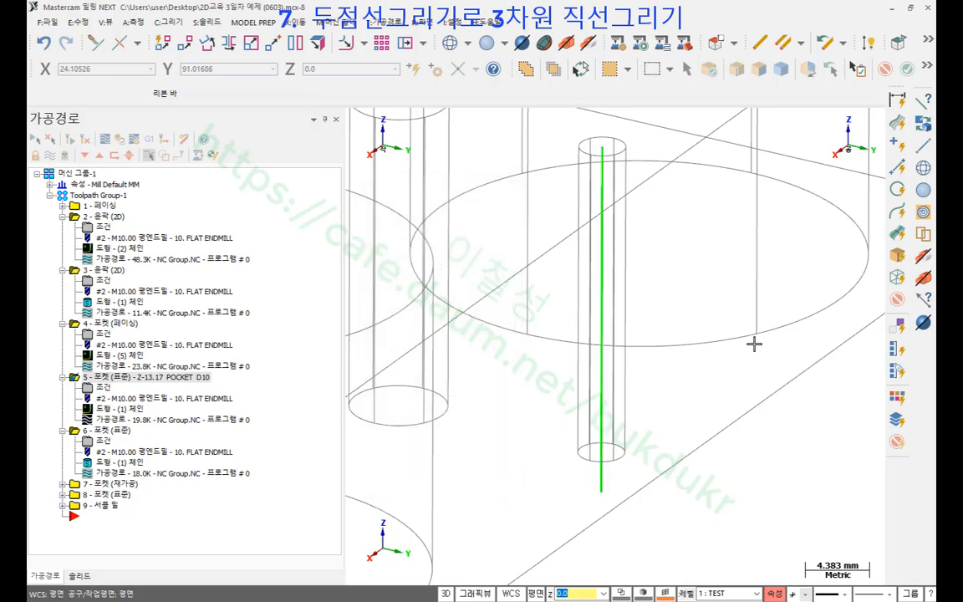
- Examine how far the extended centre line reaches past the smallest hole's bottom in side and isometric views
{"action": "scroll", "coordinate": [767, 378], "scroll_direction": "down", "scroll_amount": 1}
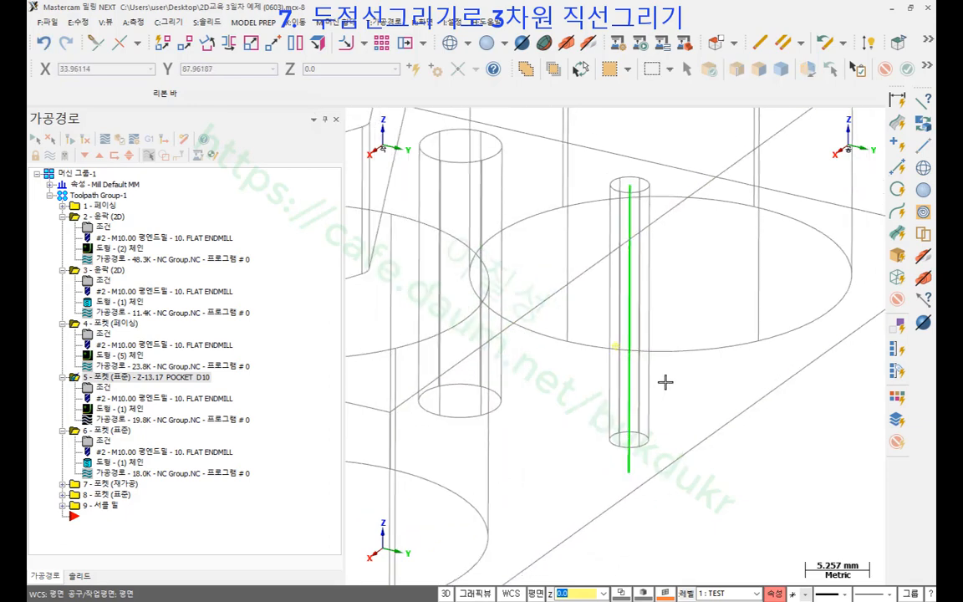
{"action": "middle_click_drag", "start_coordinate": [667, 383], "coordinate": [620, 360]}
{"action": "scroll", "coordinate": [644, 362], "scroll_direction": "down", "scroll_amount": 1}
{"action": "scroll", "coordinate": [560, 418], "scroll_direction": "up", "scroll_amount": 1}
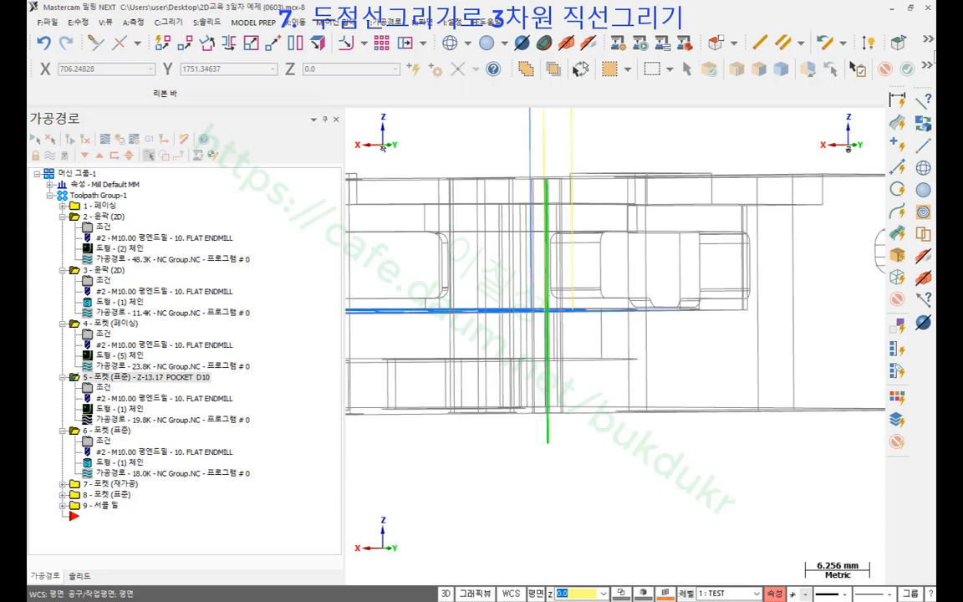
{"action": "right_click", "coordinate": [662, 107]}
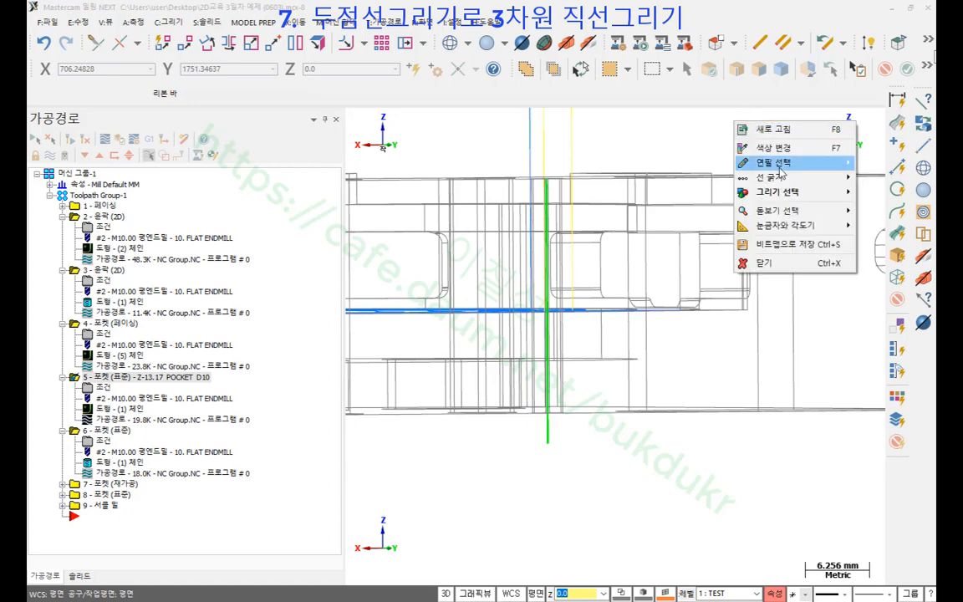
{"action": "left_click", "coordinate": [700, 244]}
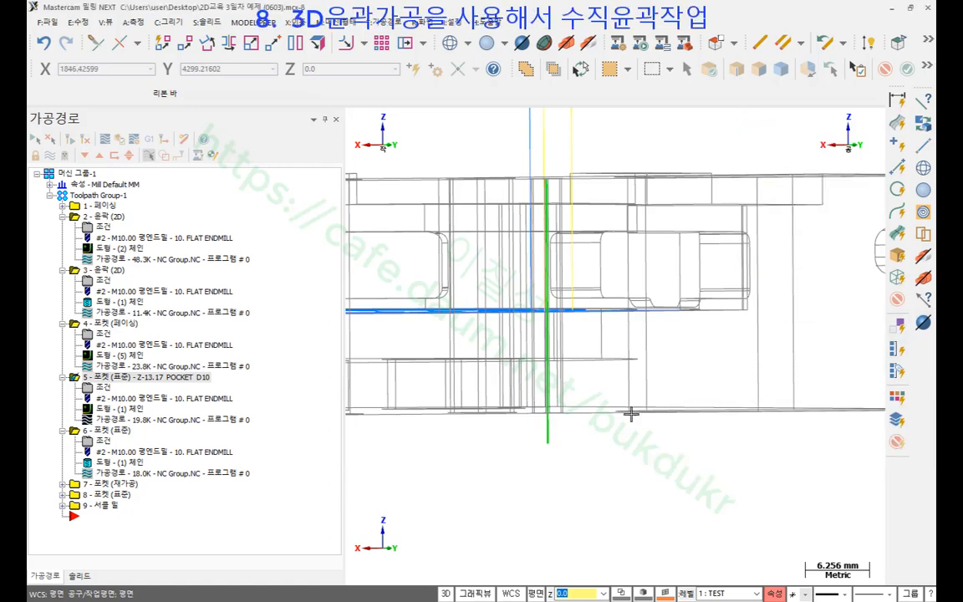
{"action": "scroll", "coordinate": [630, 413], "scroll_direction": "down", "scroll_amount": 2}
{"action": "scroll", "coordinate": [619, 435], "scroll_direction": "down", "scroll_amount": 2}
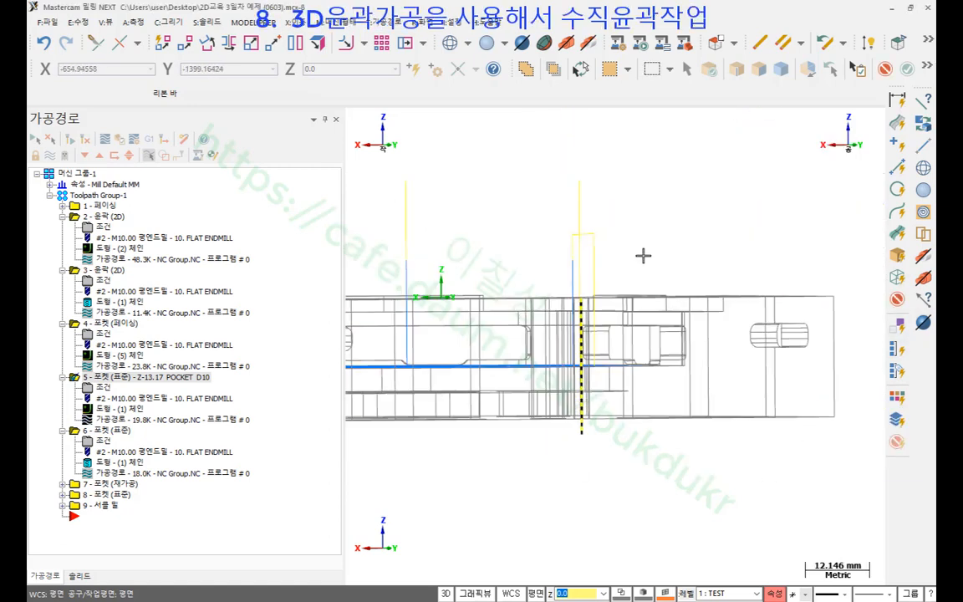
{"action": "right_click", "coordinate": [584, 151]}
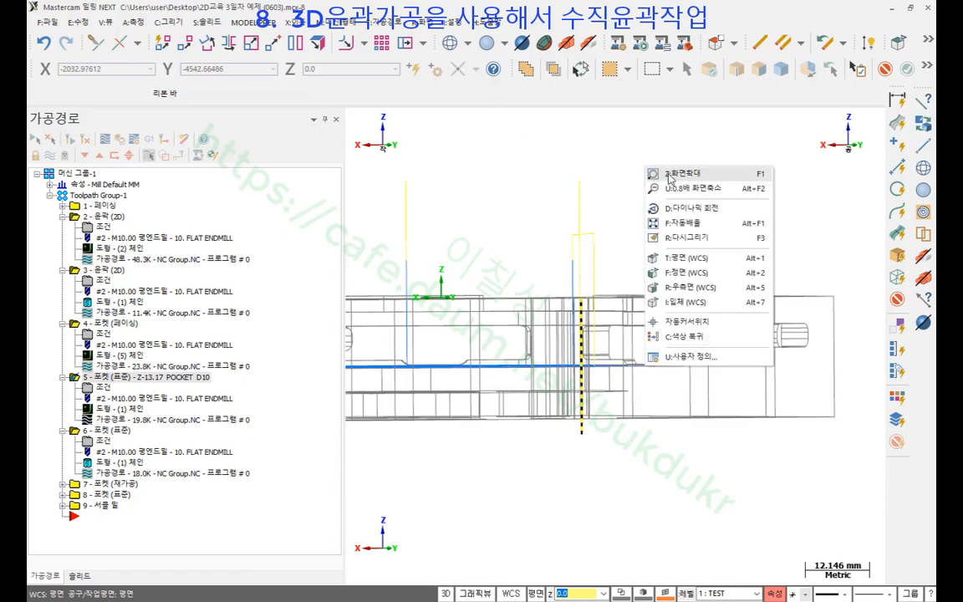
{"action": "left_click", "coordinate": [623, 277]}
{"action": "mouse_move", "coordinate": [683, 294]}
{"action": "middle_mouse_down"}
{"action": "mouse_move", "coordinate": [452, 424]}
{"action": "mouse_move", "coordinate": [690, 298]}
{"action": "middle_mouse_up"}
{"action": "scroll", "coordinate": [669, 300], "scroll_direction": "up", "scroll_amount": 5}
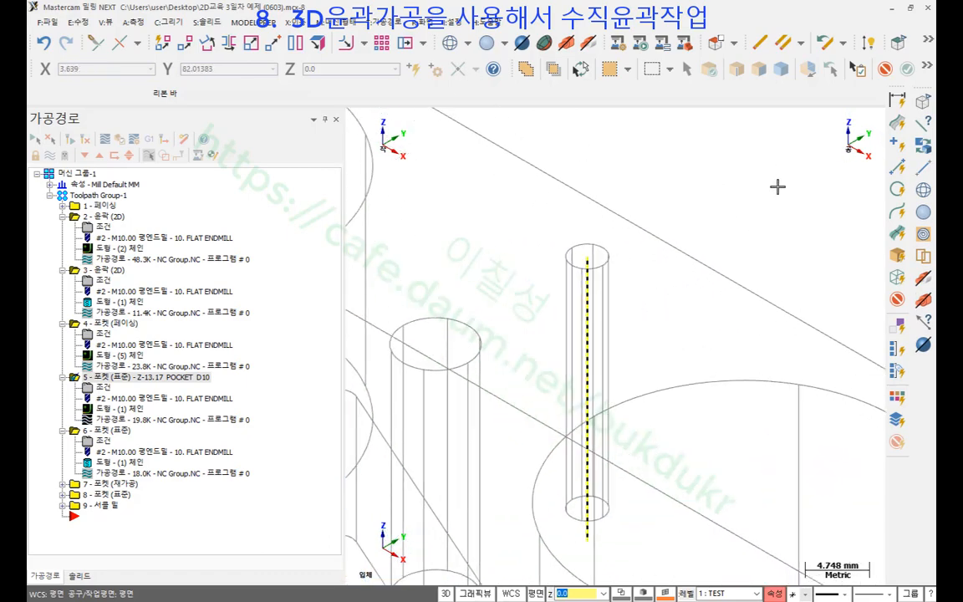
{"action": "key", "text": "Escape"}
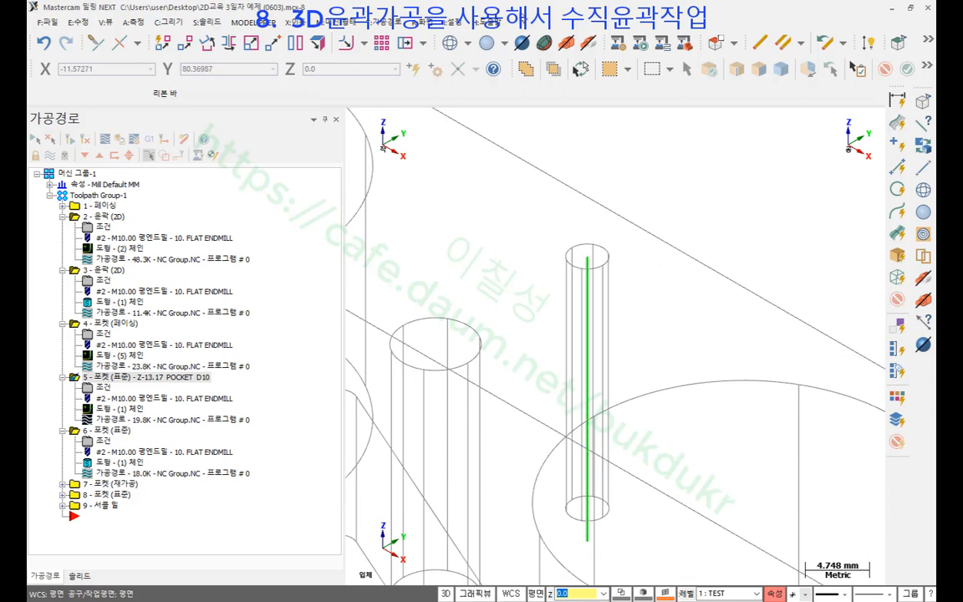
- Start a contour toolpath and chain the smallest hole's centre line as 3D wireframe, directed from its top end downward
{"action": "left_click", "coordinate": [394, 22]}
{"action": "mouse_move", "coordinate": [411, 32]}
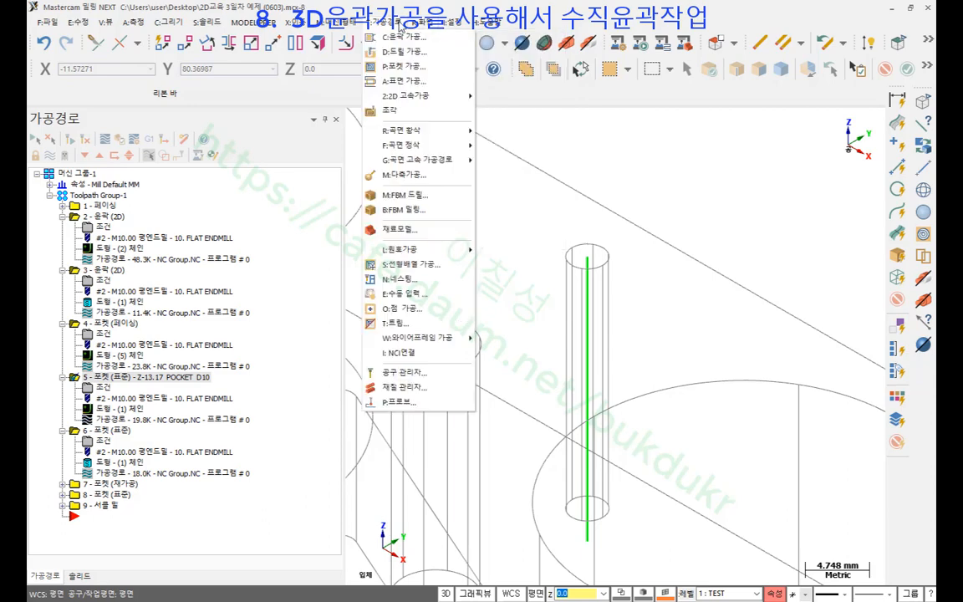
{"action": "left_click", "coordinate": [398, 38]}
{"action": "scroll", "coordinate": [699, 118], "scroll_direction": "down", "scroll_amount": 2}
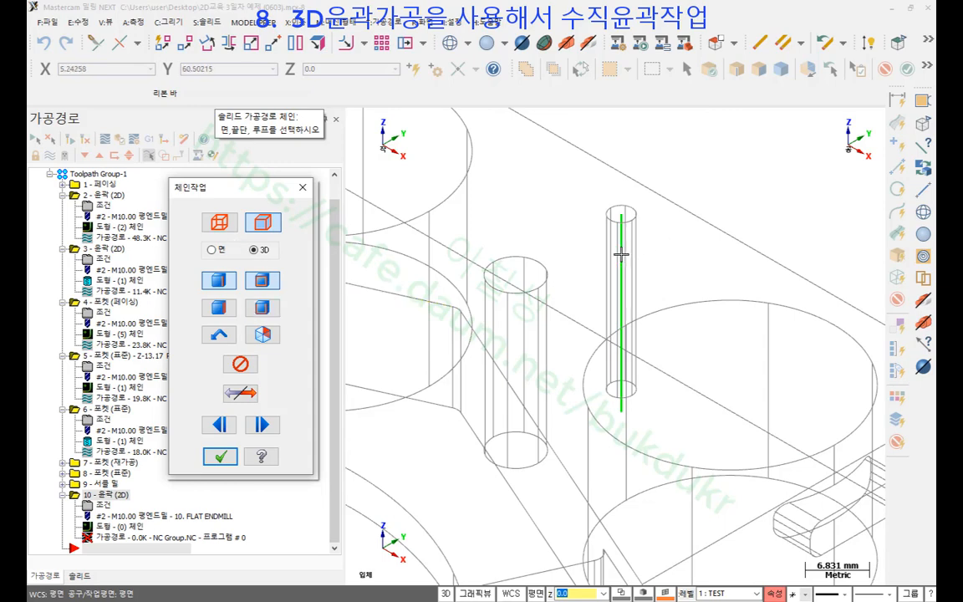
{"action": "left_click", "coordinate": [223, 224]}
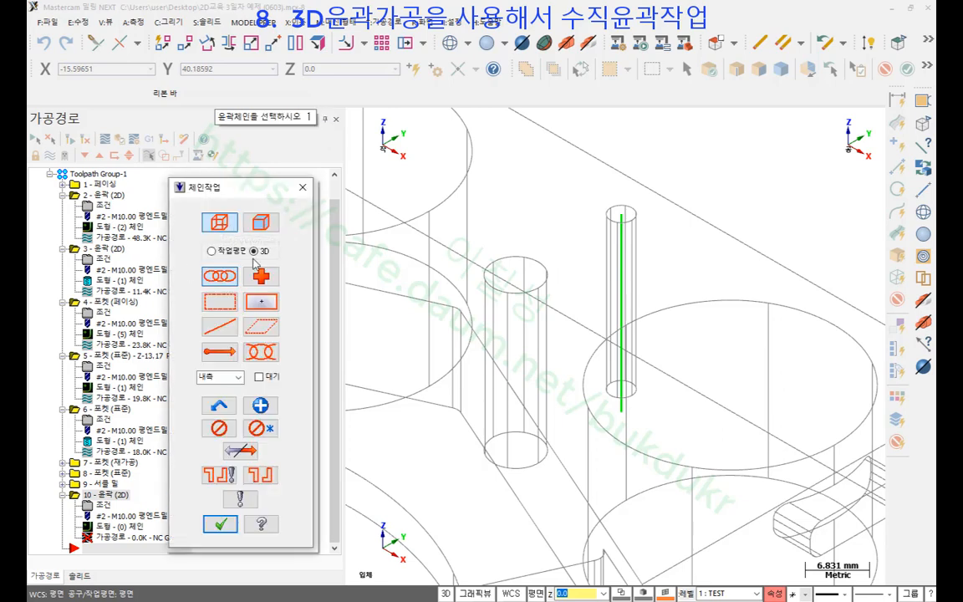
{"action": "left_click", "coordinate": [624, 240]}
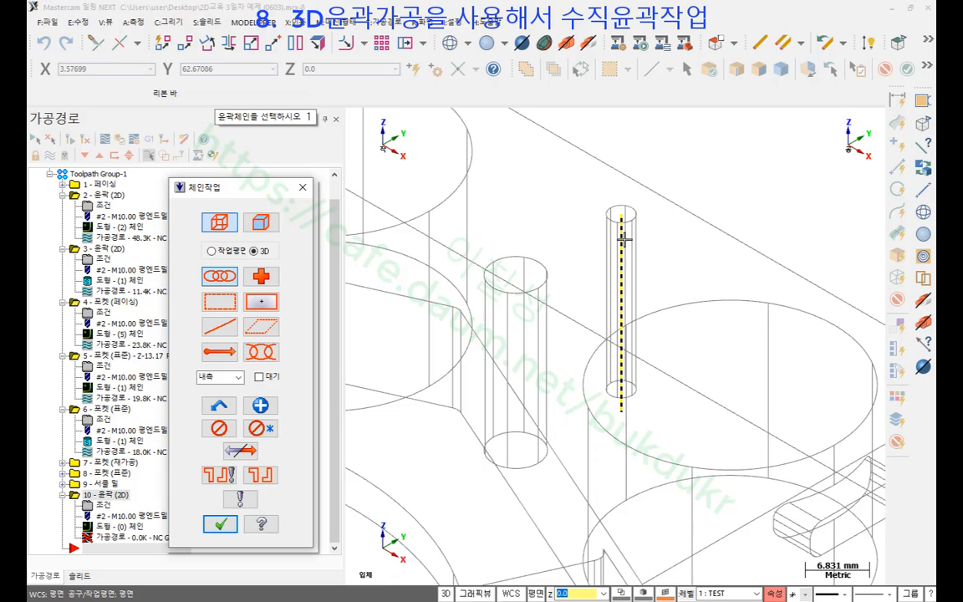
{"action": "left_click", "coordinate": [624, 240]}
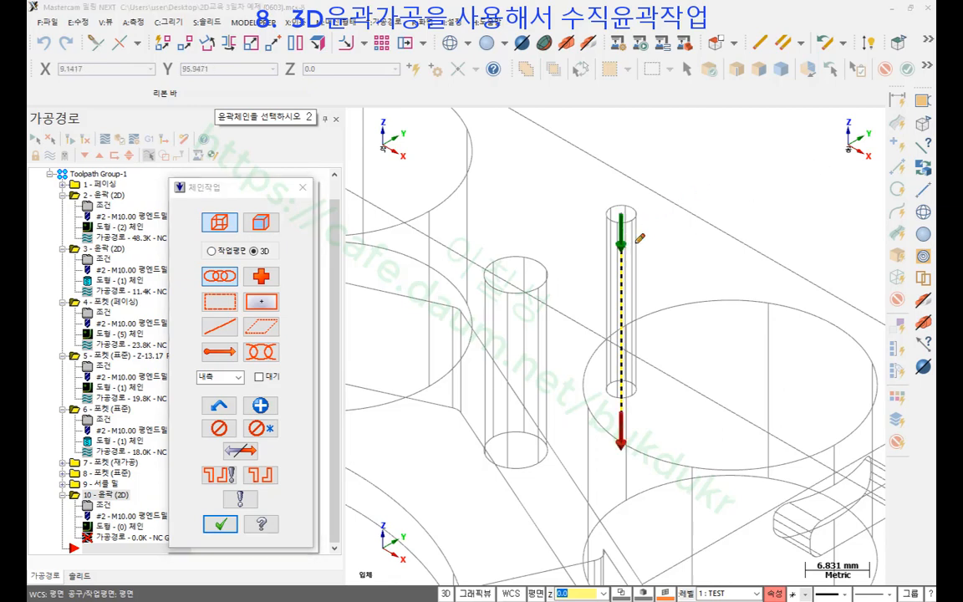
{"action": "left_click_drag", "start_coordinate": [679, 221], "coordinate": [682, 358]}
{"action": "left_click_drag", "start_coordinate": [668, 320], "coordinate": [704, 317]}
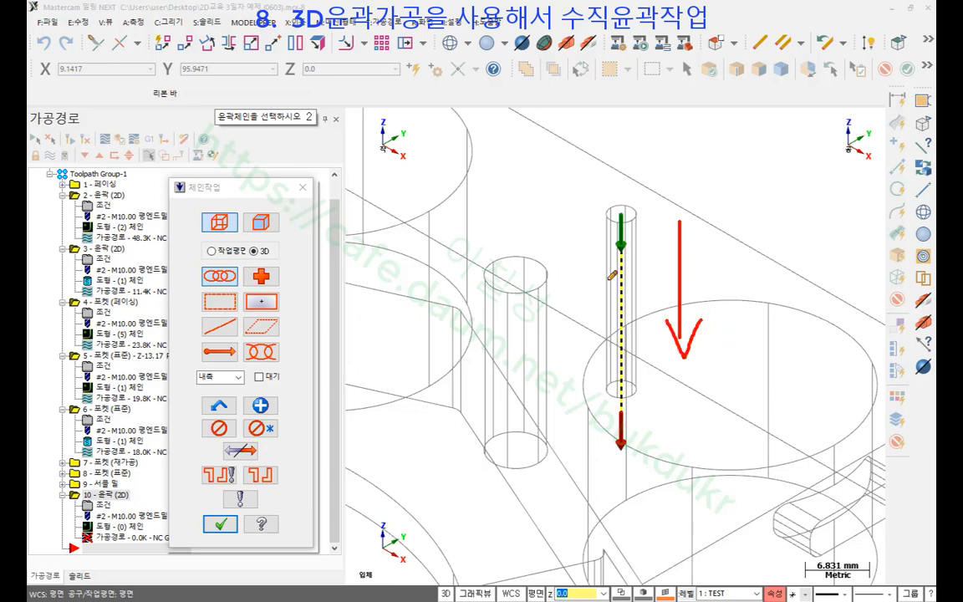
{"action": "mouse_move", "coordinate": [628, 197]}
{"action": "left_mouse_down"}
{"action": "mouse_move", "coordinate": [596, 238]}
{"action": "mouse_move", "coordinate": [636, 199]}
{"action": "left_mouse_up"}
{"action": "mouse_move", "coordinate": [618, 403]}
{"action": "left_mouse_down"}
{"action": "mouse_move", "coordinate": [592, 431]}
{"action": "mouse_move", "coordinate": [634, 459]}
{"action": "mouse_move", "coordinate": [643, 412]}
{"action": "left_mouse_up"}
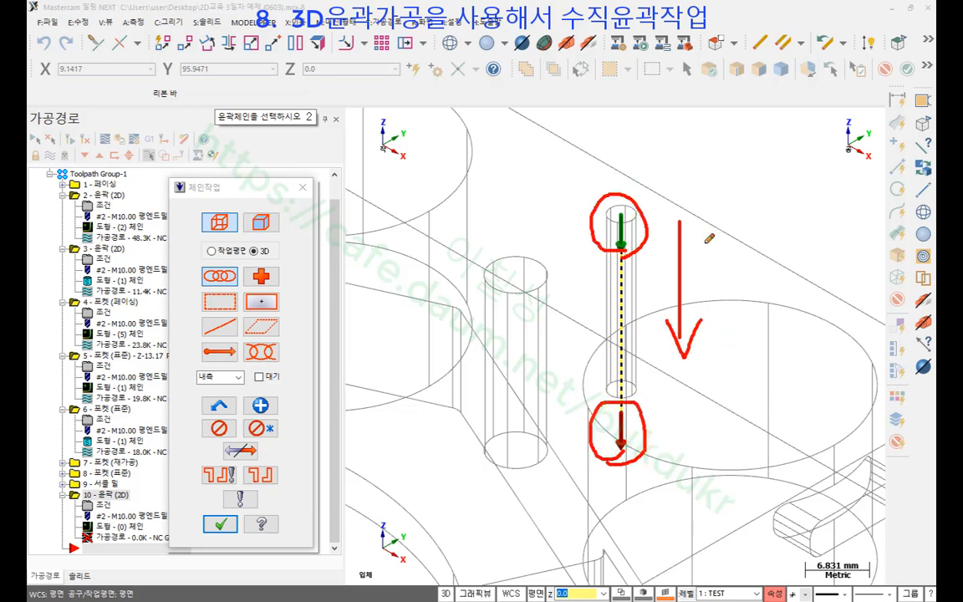
{"action": "right_click", "coordinate": [657, 209]}
{"action": "left_click", "coordinate": [682, 336]}
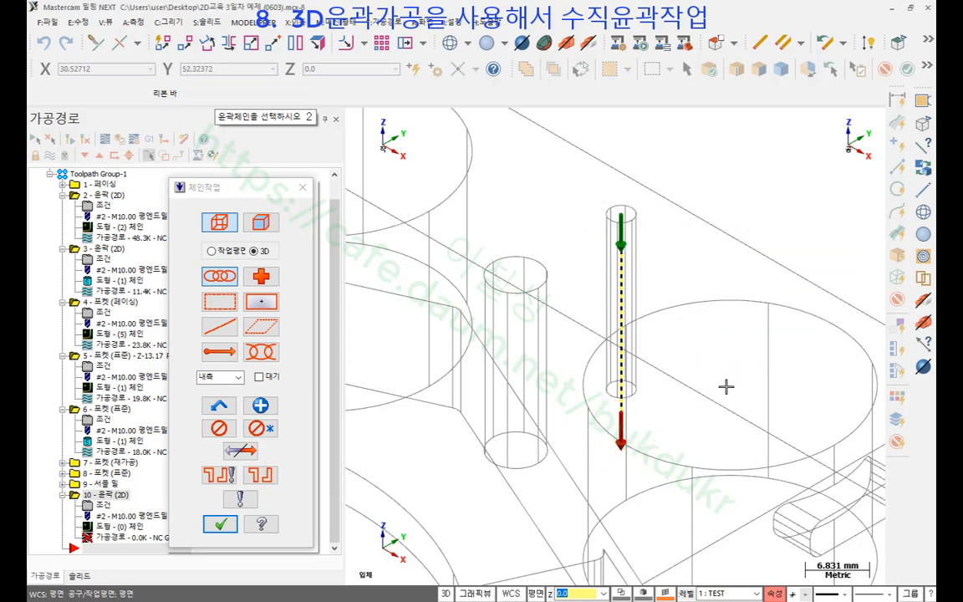
- Accept the chain and filter the contour toolpath's library tools to the drill type only
{"action": "left_click", "coordinate": [220, 524]}
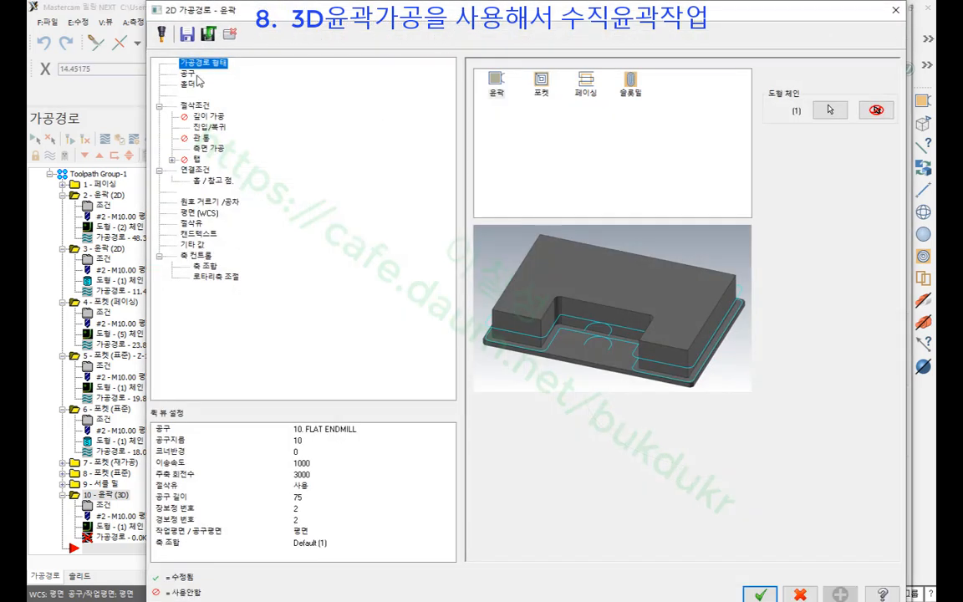
{"action": "left_click", "coordinate": [186, 73]}
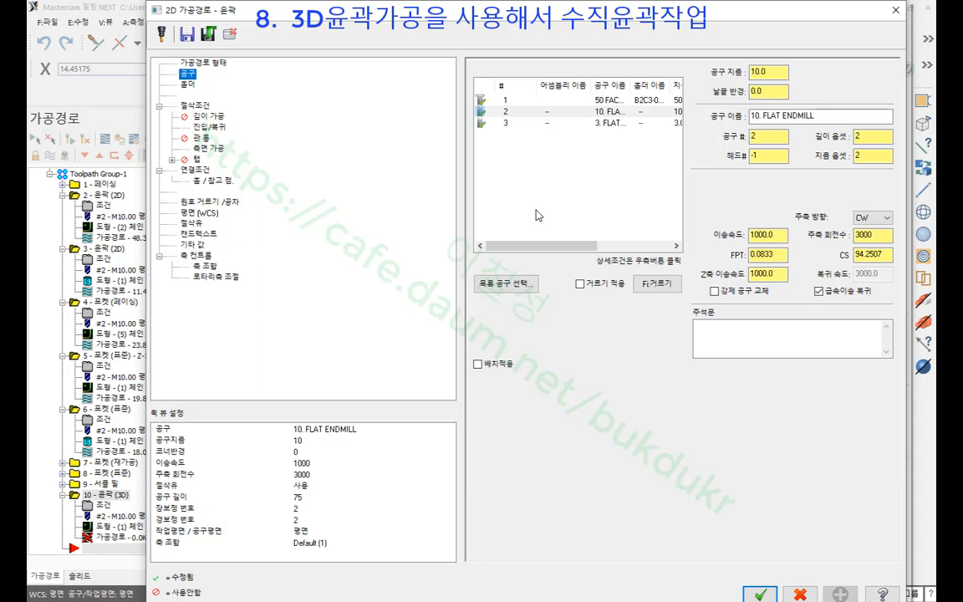
{"action": "left_click", "coordinate": [502, 284]}
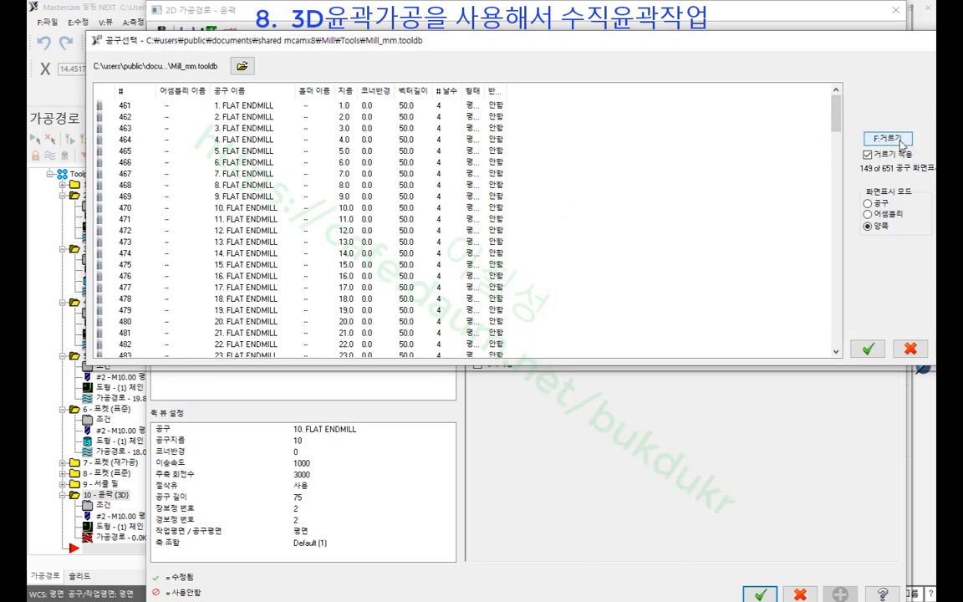
{"action": "left_click", "coordinate": [902, 144]}
{"action": "left_click_drag", "start_coordinate": [345, 139], "coordinate": [682, 226]}
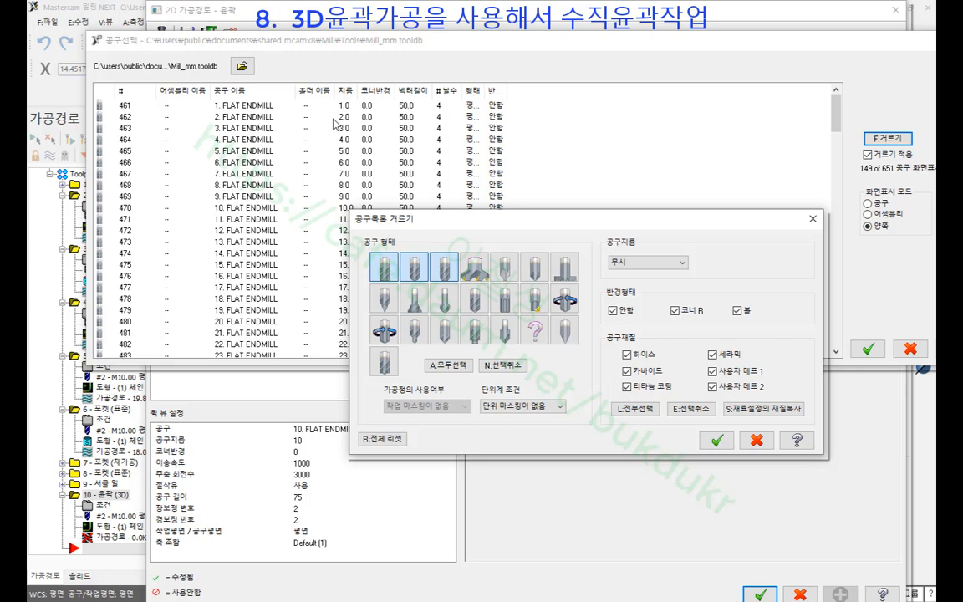
{"action": "left_click", "coordinate": [504, 367]}
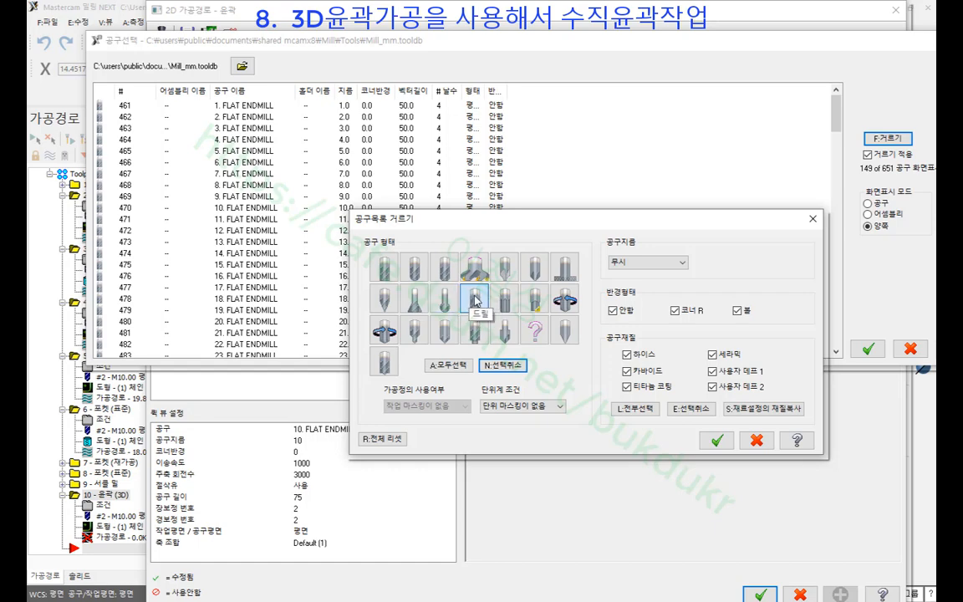
{"action": "left_click", "coordinate": [717, 441]}
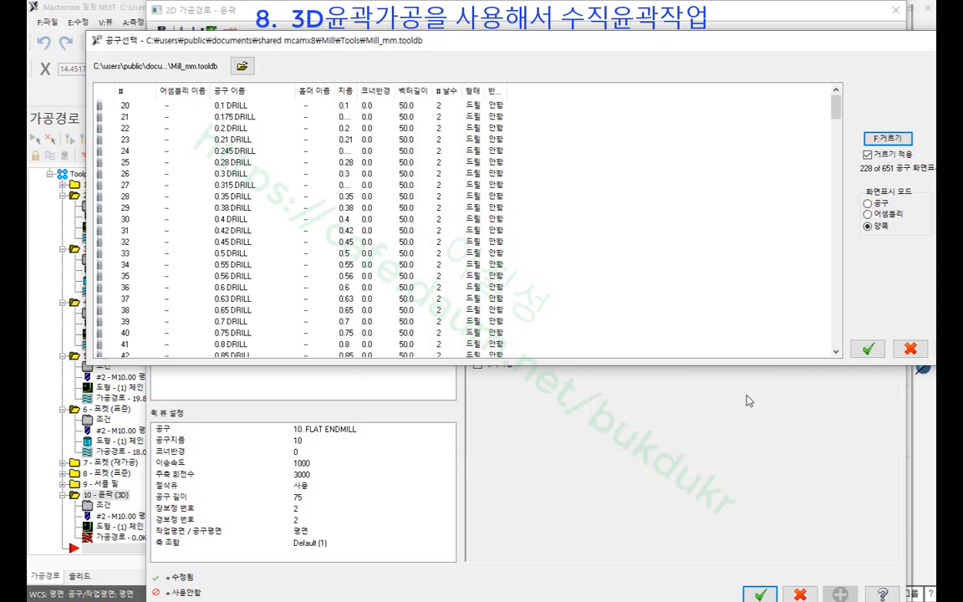
- Choose the 3.15 DRILL from the filtered library as the contour toolpath's tool
{"action": "left_click", "coordinate": [308, 207]}
{"action": "scroll", "coordinate": [308, 206], "scroll_direction": "down", "scroll_amount": 8}
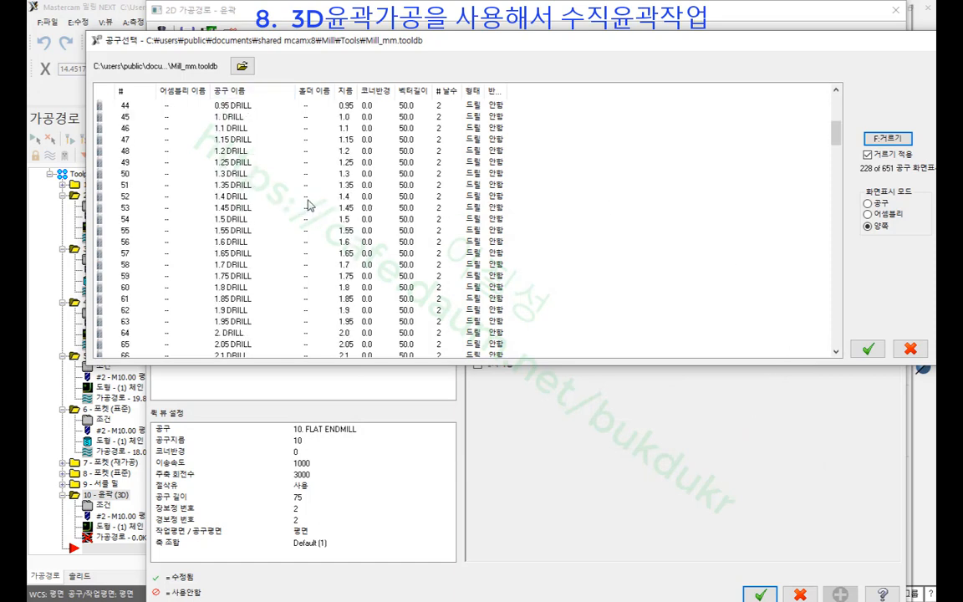
{"action": "scroll", "coordinate": [287, 196], "scroll_direction": "down", "scroll_amount": 10}
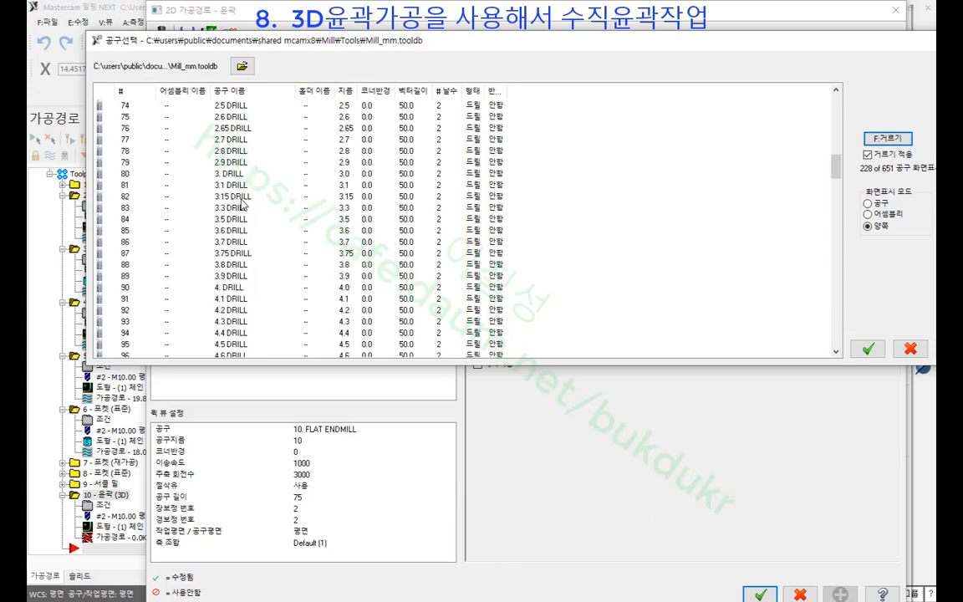
{"action": "left_click", "coordinate": [228, 185]}
{"action": "left_click", "coordinate": [247, 197]}
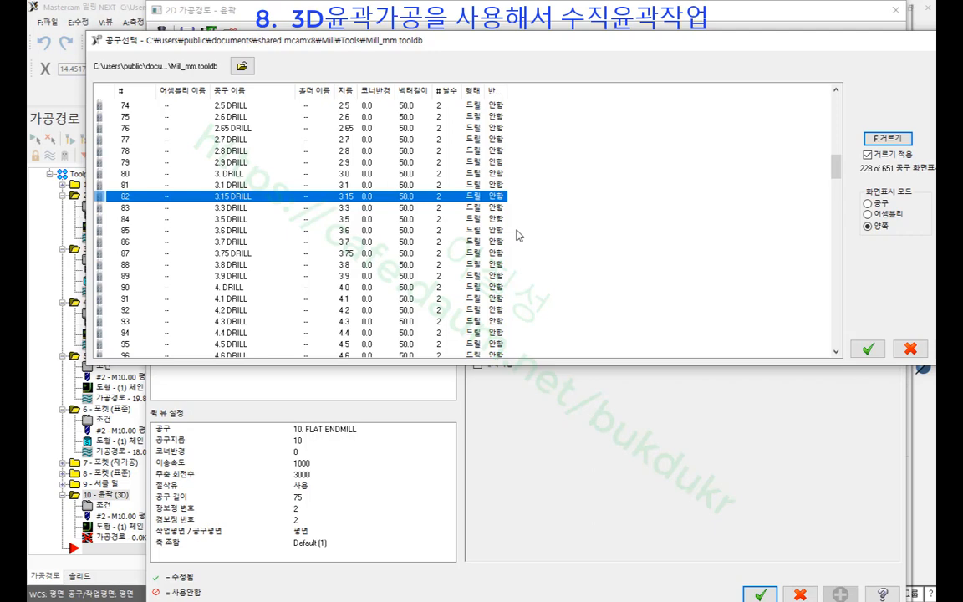
{"action": "double_click", "coordinate": [229, 199]}
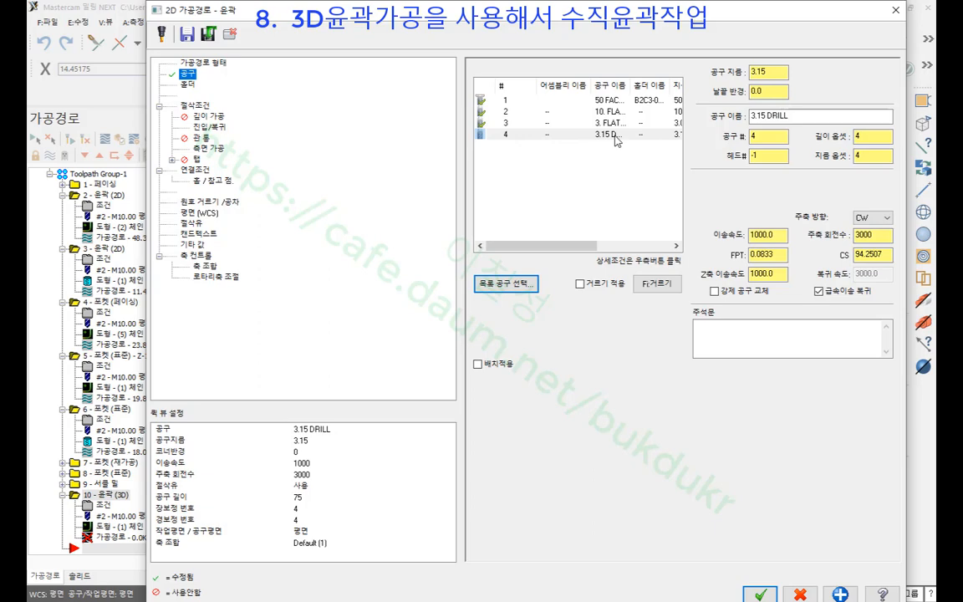
- Edit the 3.15 DRILL tool's geometry and set its drill diameter to 3.2 mm
{"action": "double_click", "coordinate": [525, 136]}
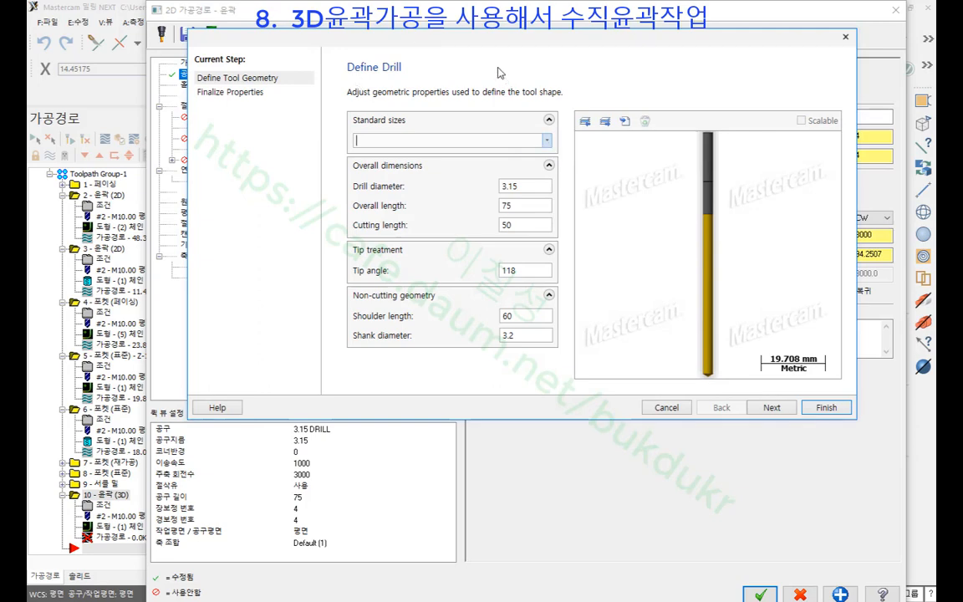
{"action": "left_click_drag", "start_coordinate": [519, 44], "coordinate": [431, 135]}
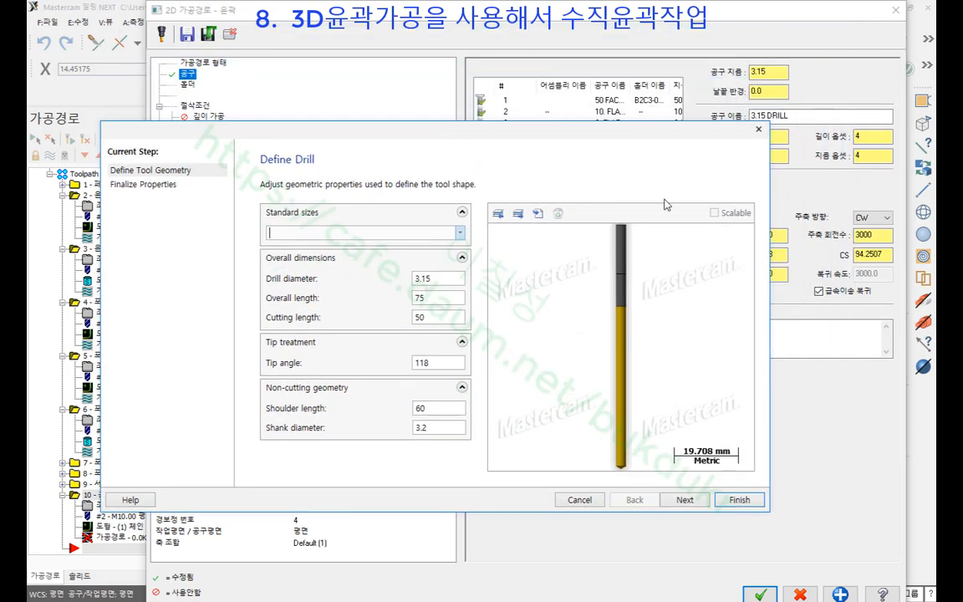
{"action": "left_click", "coordinate": [443, 281]}
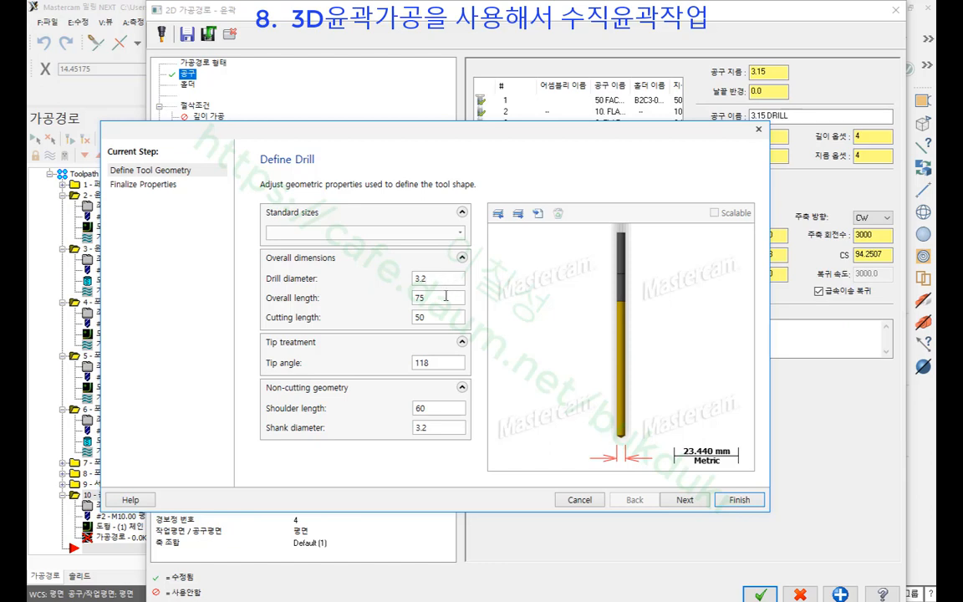
{"action": "left_click", "coordinate": [443, 298]}
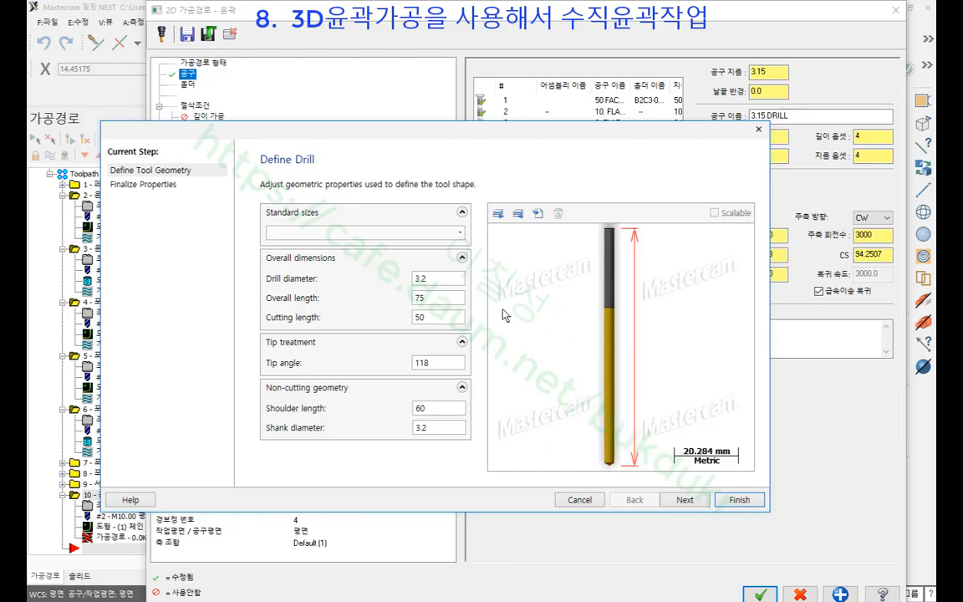
{"action": "left_click", "coordinate": [448, 279]}
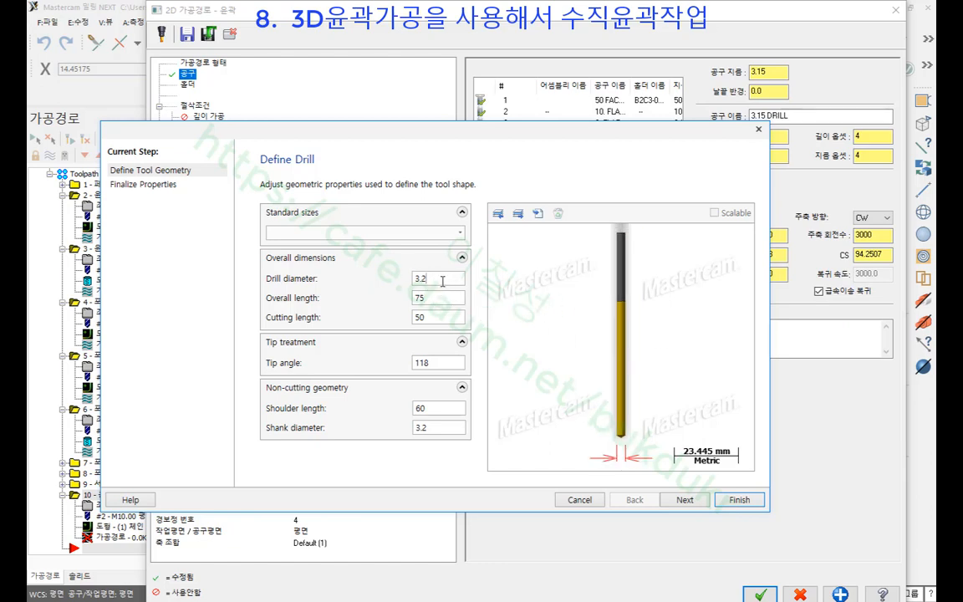
- Rename the edited drill to 3.2DRILL in its final properties and finish the tool definition
{"action": "left_click", "coordinate": [685, 501]}
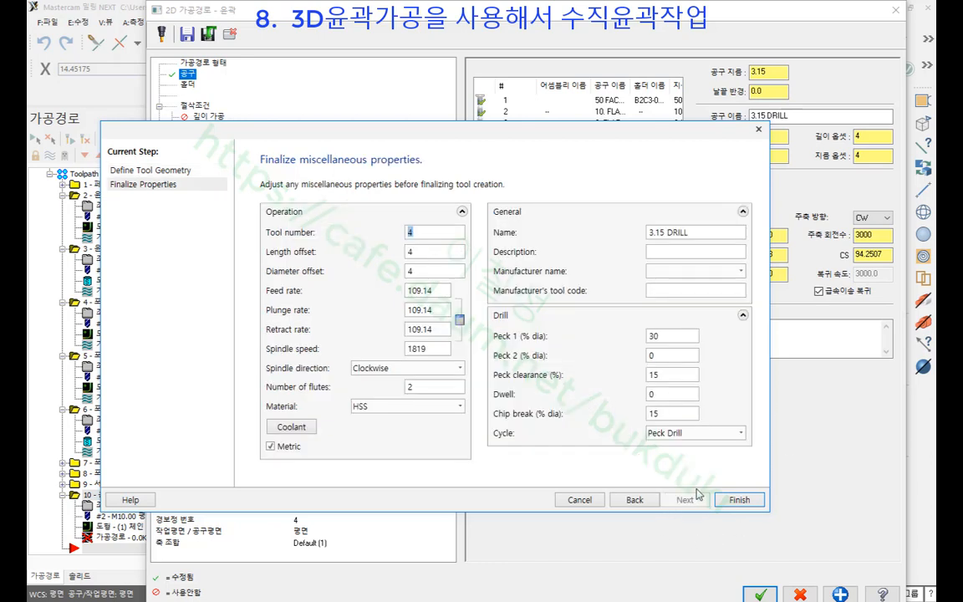
{"action": "double_click", "coordinate": [661, 232]}
{"action": "type", "text": "3.2"}
{"action": "left_click", "coordinate": [699, 232]}
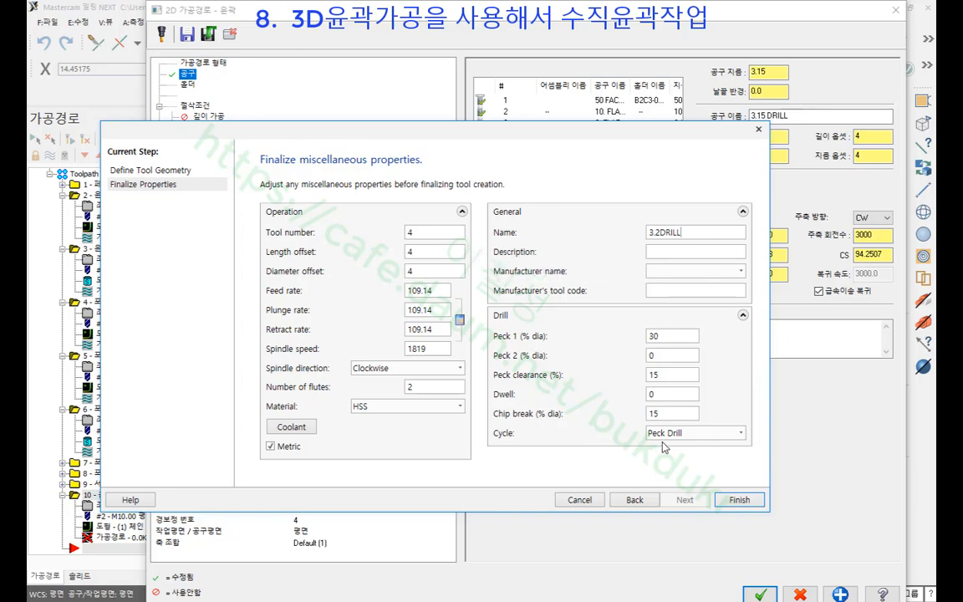
{"action": "left_click", "coordinate": [738, 499]}
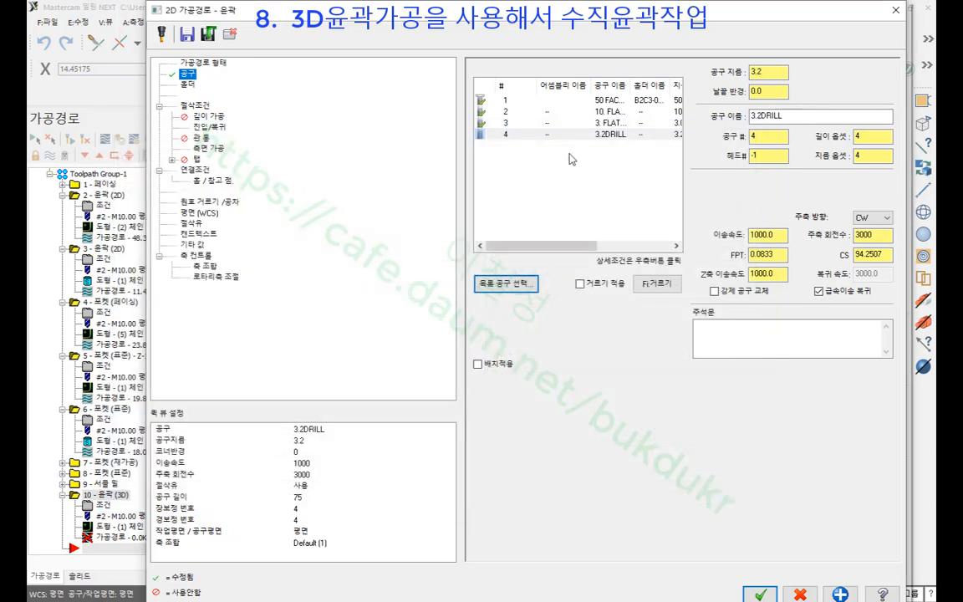
- Reopen the definition of tool number 4 and review its drill diameter and name
{"action": "left_click", "coordinate": [513, 135]}
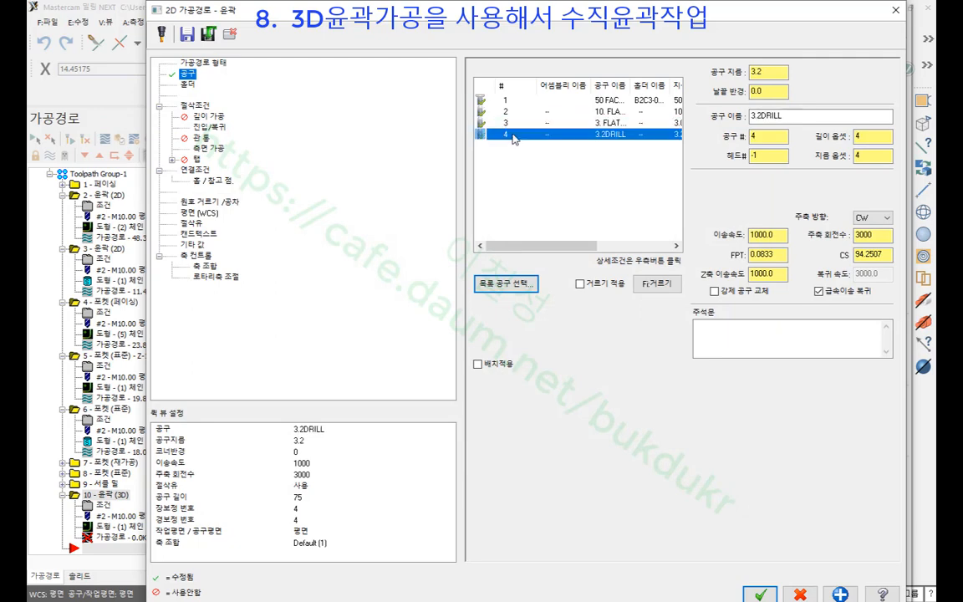
{"action": "double_click", "coordinate": [513, 136]}
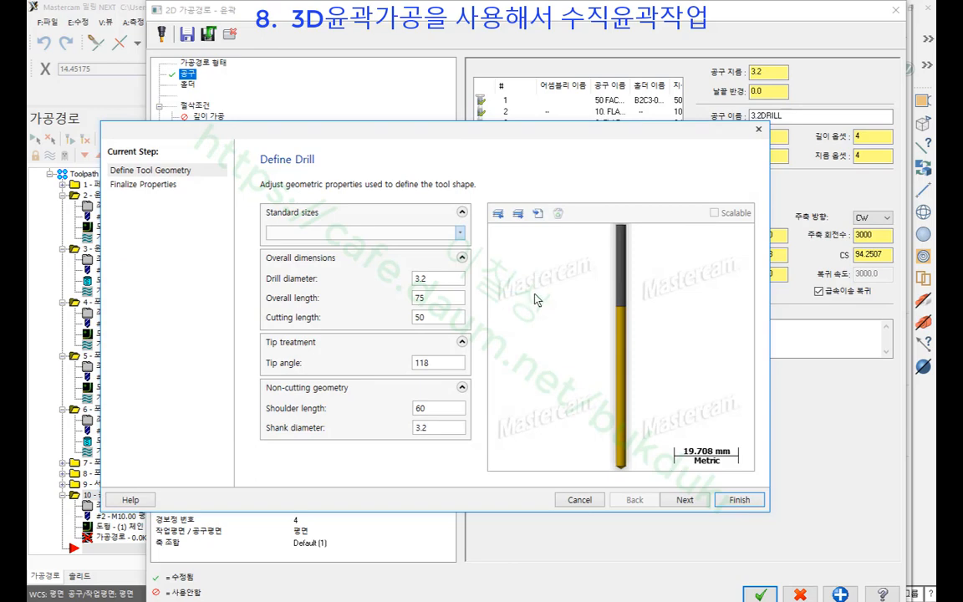
{"action": "left_click_drag", "start_coordinate": [534, 133], "coordinate": [564, 80]}
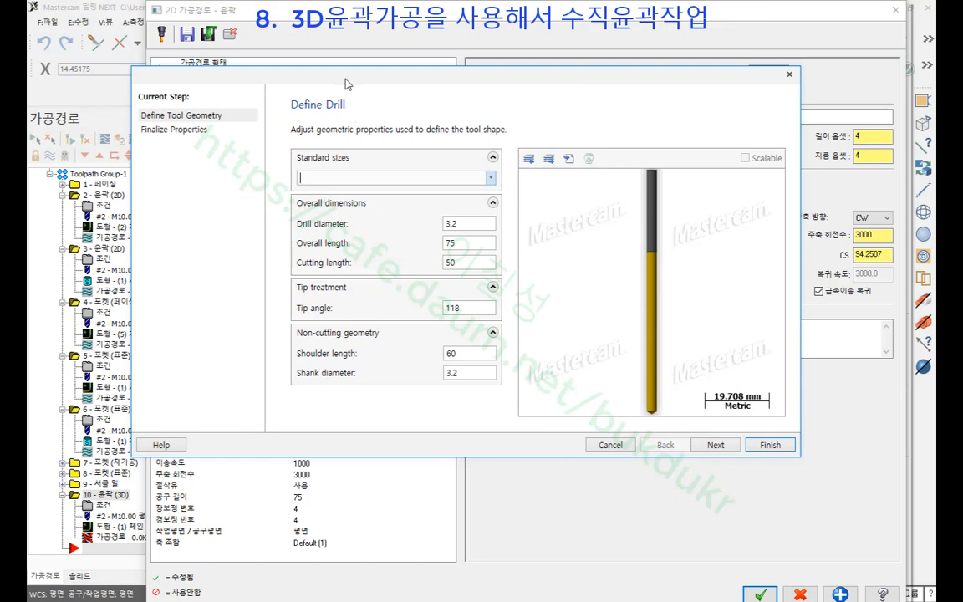
{"action": "left_click_drag", "start_coordinate": [347, 84], "coordinate": [435, 133]}
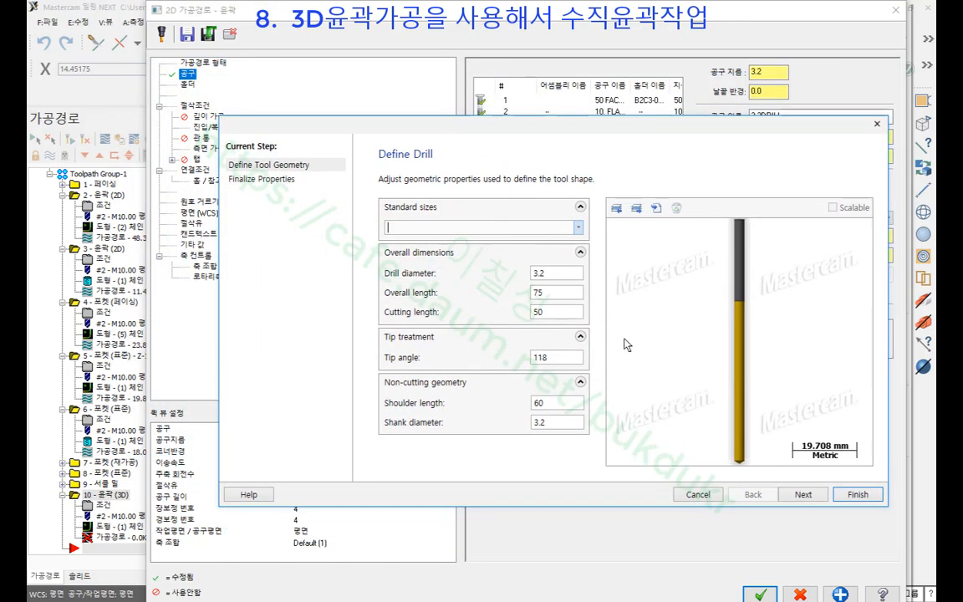
{"action": "left_click", "coordinate": [555, 275]}
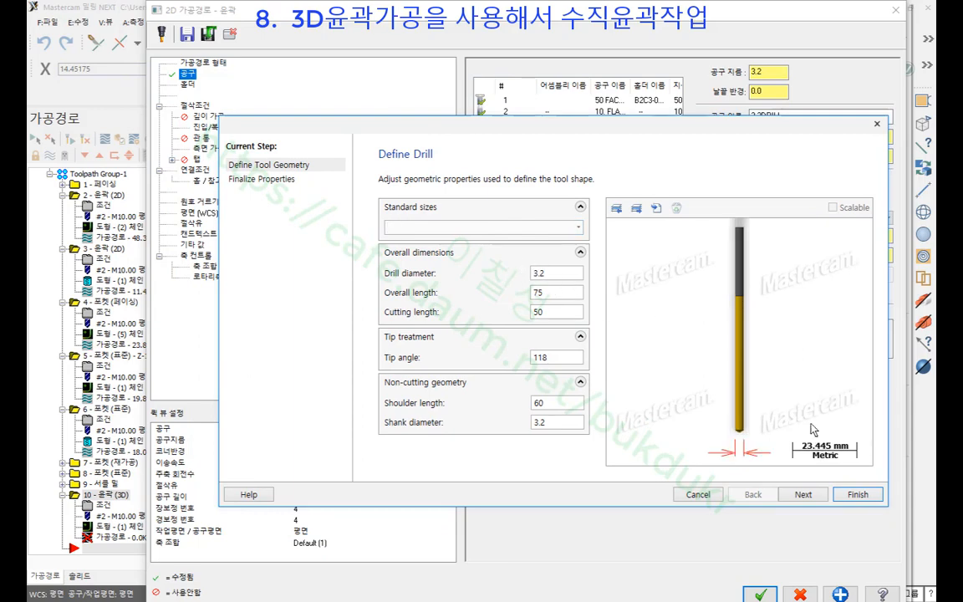
{"action": "left_click", "coordinate": [802, 494]}
{"action": "double_click", "coordinate": [782, 227]}
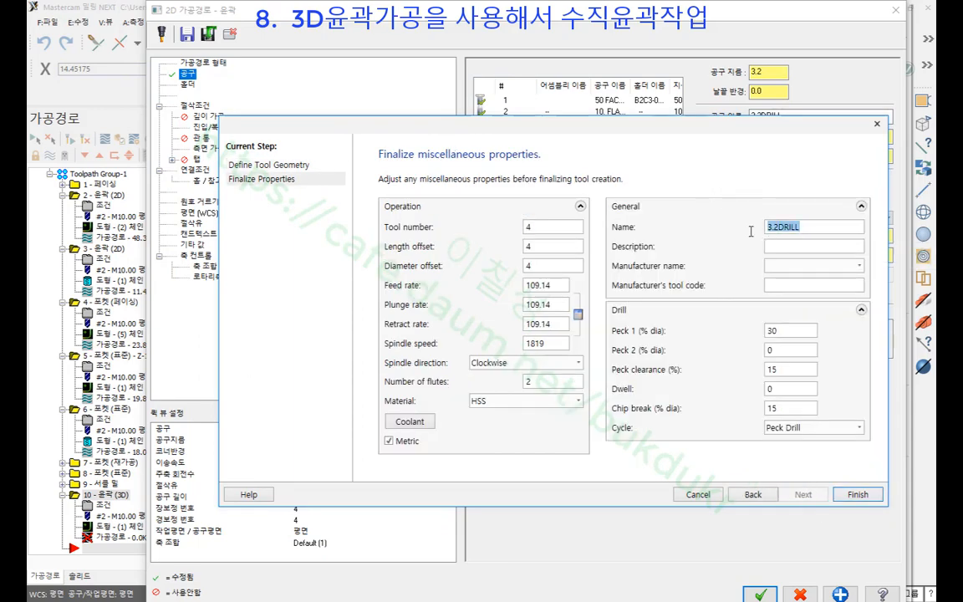
{"action": "left_click", "coordinate": [856, 495]}
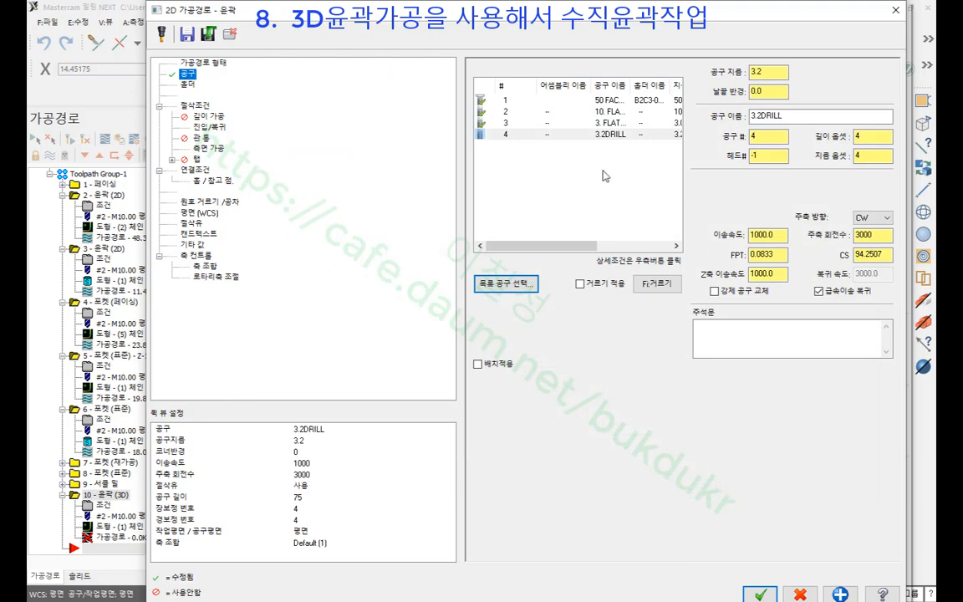
{"action": "left_click", "coordinate": [569, 137]}
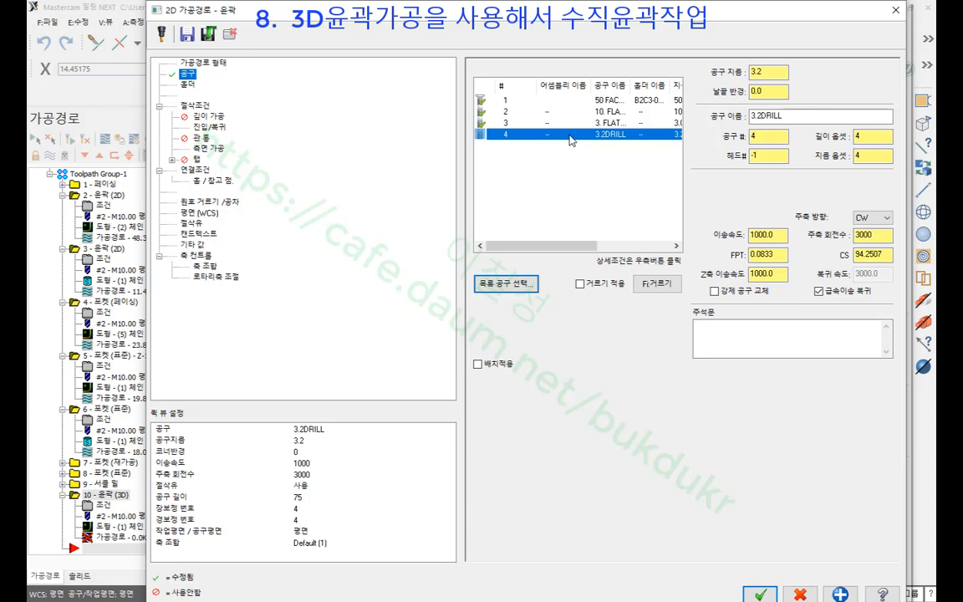
{"action": "right_click", "coordinate": [556, 190]}
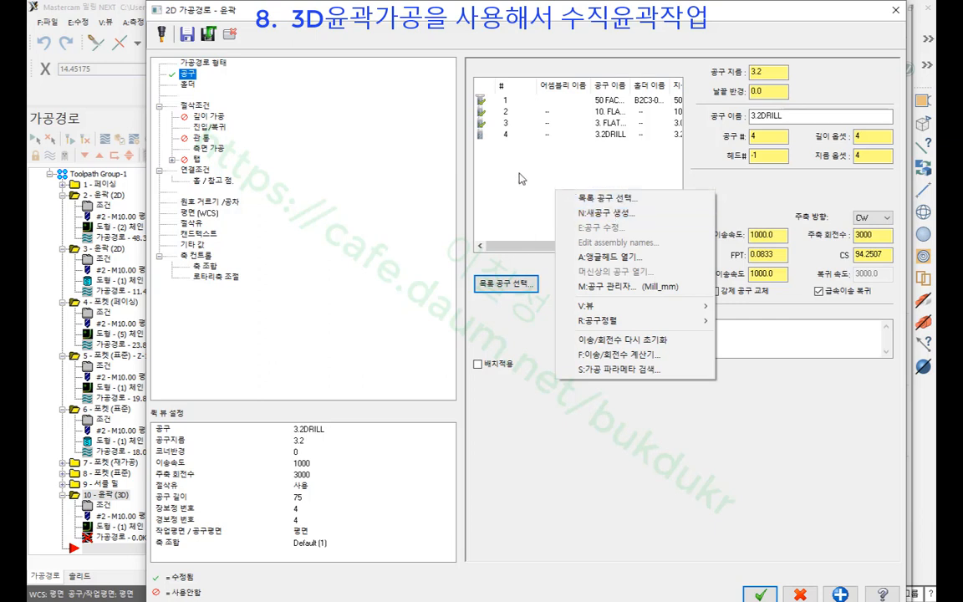
{"action": "left_click", "coordinate": [474, 171]}
- Open the contour toolpath's cut parameters and move the dialog aside to expose the chained centre line
{"action": "left_click", "coordinate": [195, 107]}
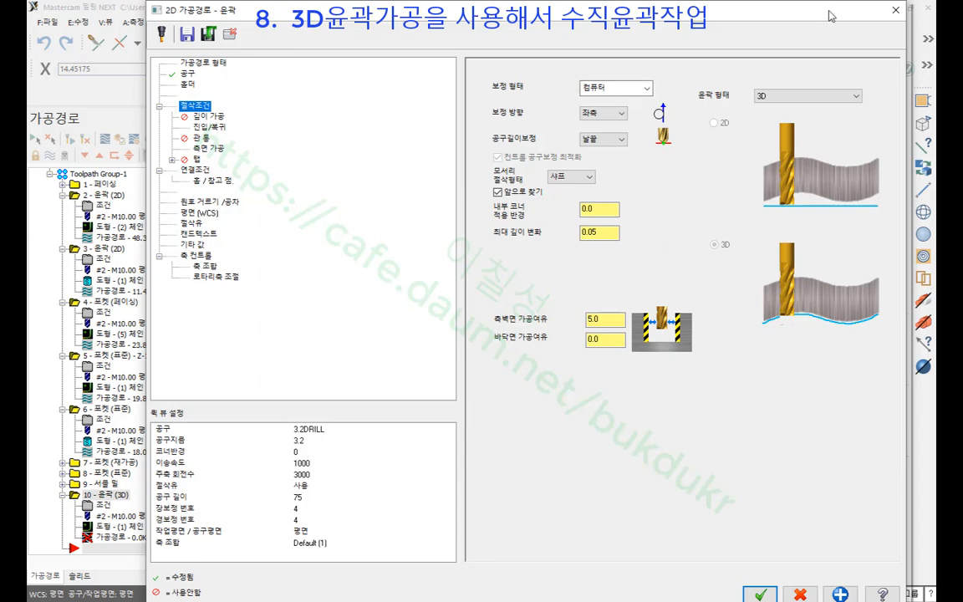
{"action": "left_click_drag", "start_coordinate": [831, 16], "coordinate": [444, 26]}
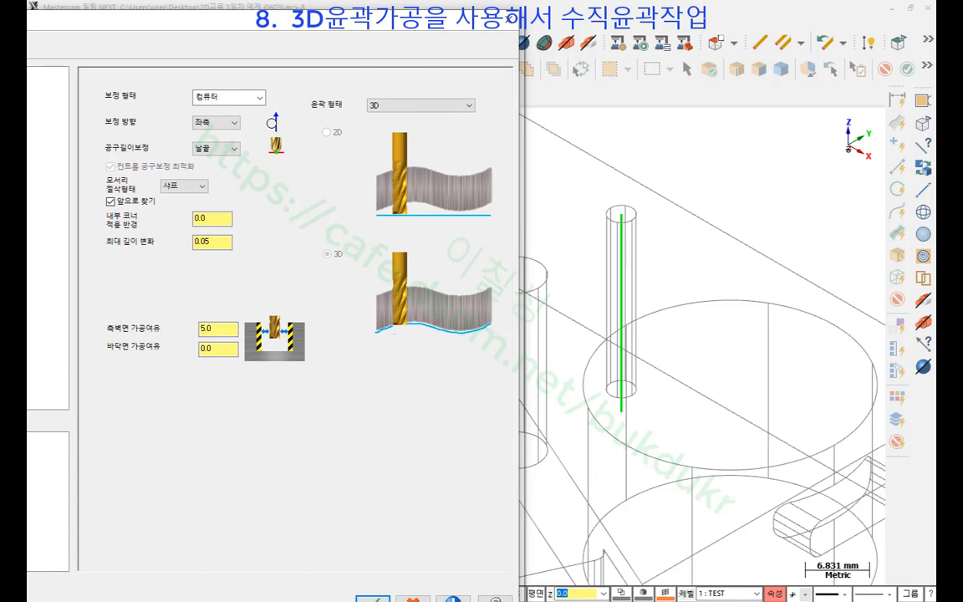
{"action": "mouse_move", "coordinate": [599, 193]}
{"action": "left_mouse_down"}
{"action": "mouse_move", "coordinate": [623, 218]}
{"action": "mouse_move", "coordinate": [651, 186]}
{"action": "mouse_move", "coordinate": [643, 91]}
{"action": "mouse_move", "coordinate": [604, 147]}
{"action": "mouse_move", "coordinate": [596, 188]}
{"action": "left_mouse_up"}
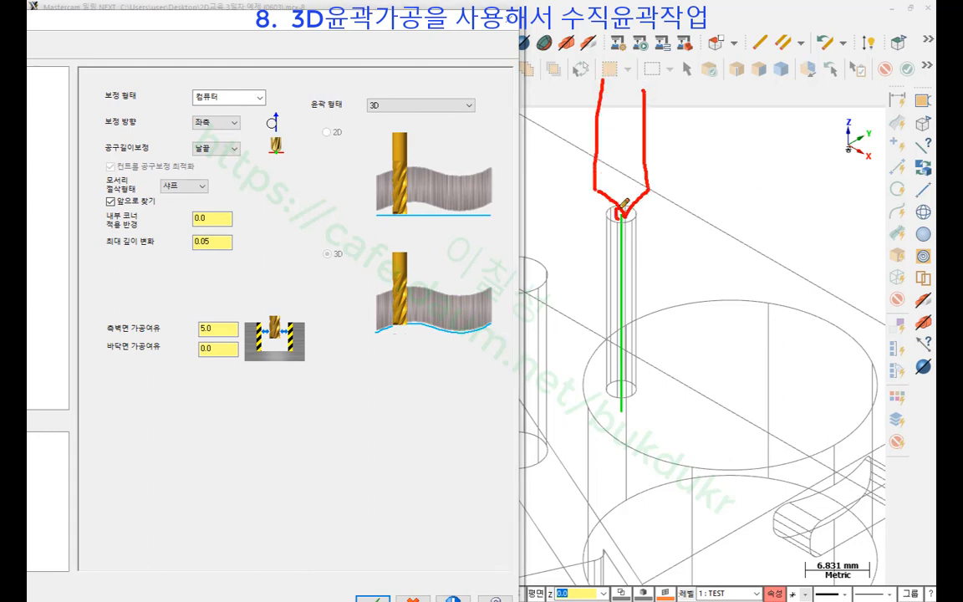
{"action": "mouse_move", "coordinate": [222, 104]}
{"action": "left_mouse_down"}
{"action": "mouse_move", "coordinate": [187, 92]}
{"action": "mouse_move", "coordinate": [268, 84]}
{"action": "mouse_move", "coordinate": [219, 106]}
{"action": "left_mouse_up"}
{"action": "left_click_drag", "start_coordinate": [205, 57], "coordinate": [212, 74]}
{"action": "left_click_drag", "start_coordinate": [212, 65], "coordinate": [208, 79]}
{"action": "mouse_move", "coordinate": [209, 36]}
{"action": "left_mouse_down"}
{"action": "mouse_move", "coordinate": [240, 67]}
{"action": "mouse_move", "coordinate": [226, 86]}
{"action": "mouse_move", "coordinate": [242, 86]}
{"action": "left_mouse_up"}
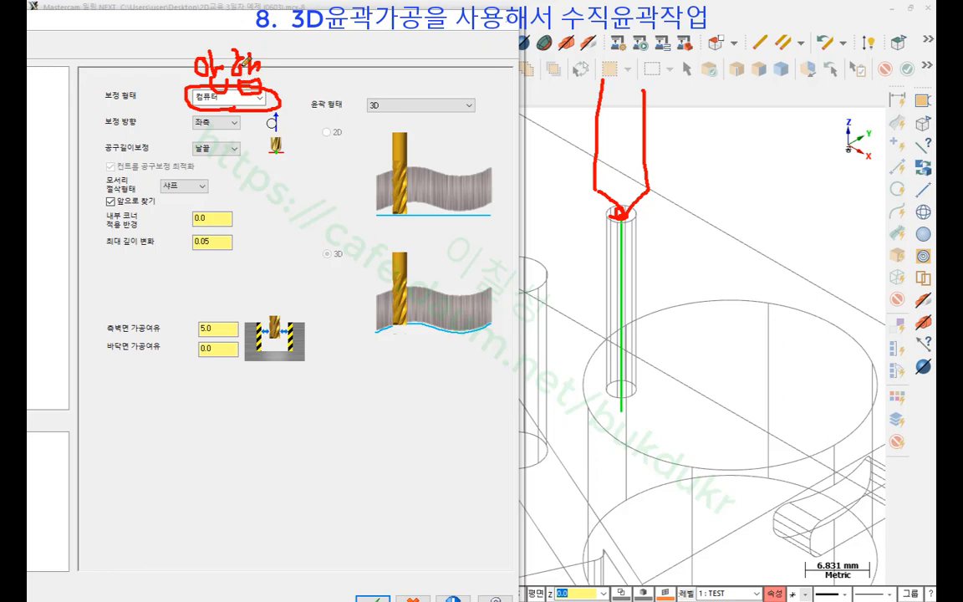
{"action": "right_click", "coordinate": [328, 50]}
{"action": "left_click", "coordinate": [368, 194]}
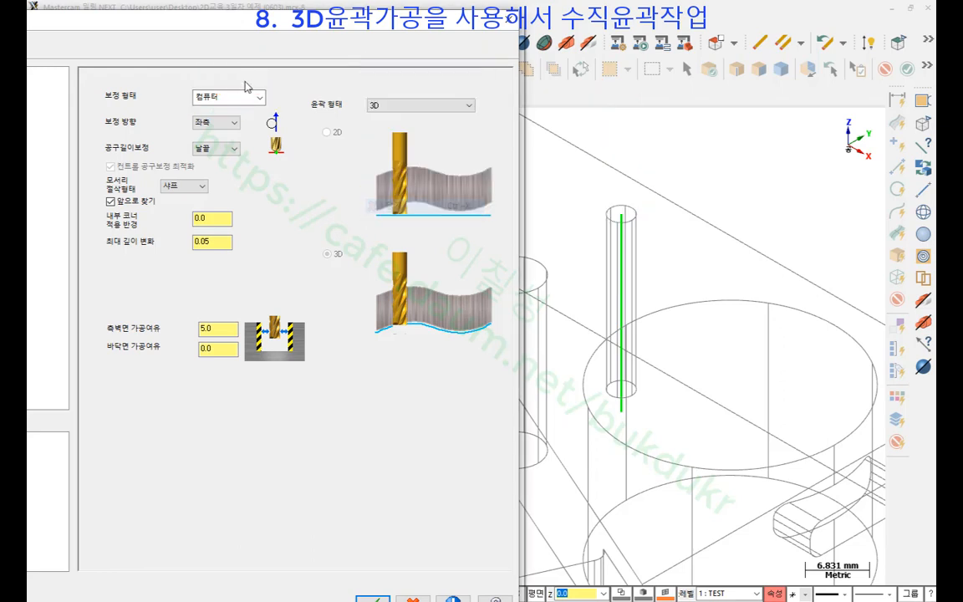
- Turn off the contour's cutter compensation (안함) and set the wall stock allowance to 0
{"action": "left_click", "coordinate": [223, 98]}
{"action": "left_click", "coordinate": [203, 154]}
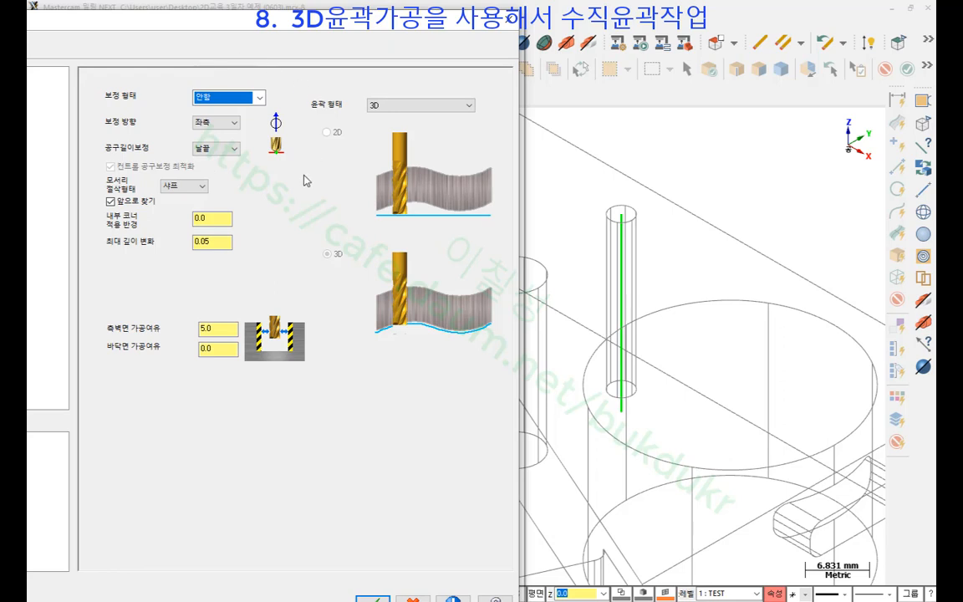
{"action": "double_click", "coordinate": [211, 329]}
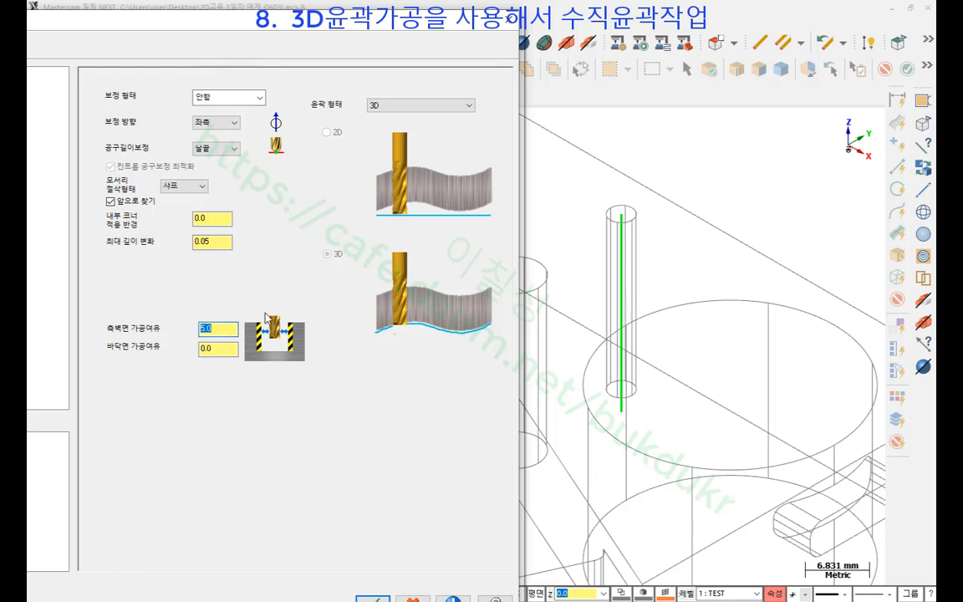
{"action": "type", "text": "0"}
{"action": "key", "text": "Tab"}
{"action": "left_click_drag", "start_coordinate": [186, 23], "coordinate": [573, 24]}
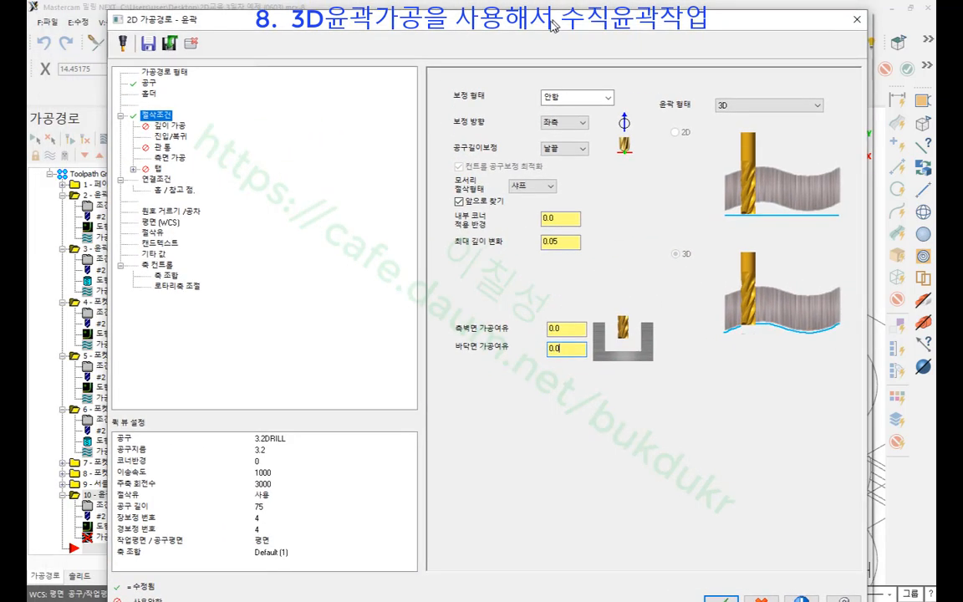
- Disable lead in/out (진입/복귀) and side multi passes (측면 가공) for the contour toolpath
{"action": "left_click", "coordinate": [173, 137]}
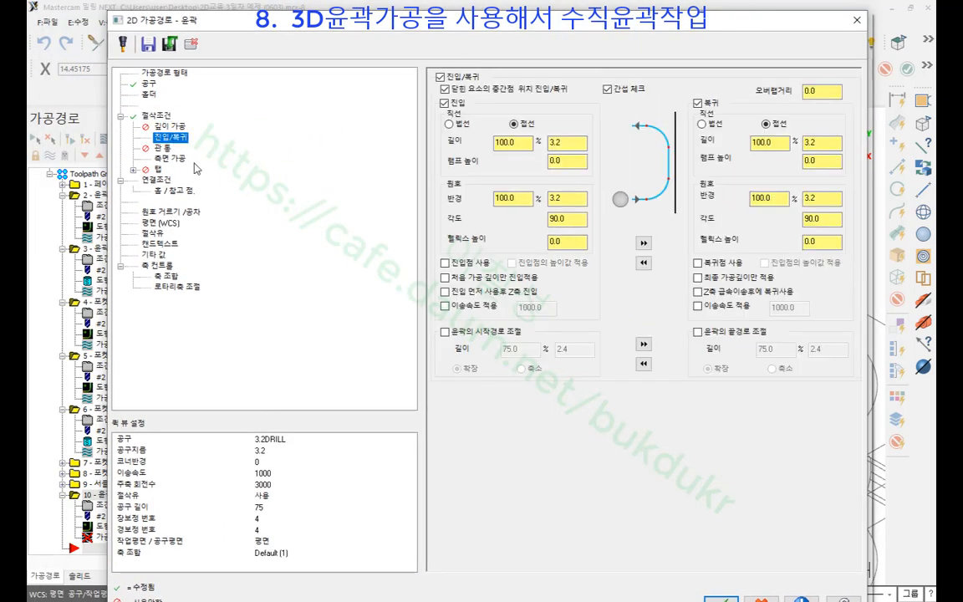
{"action": "left_click", "coordinate": [440, 76]}
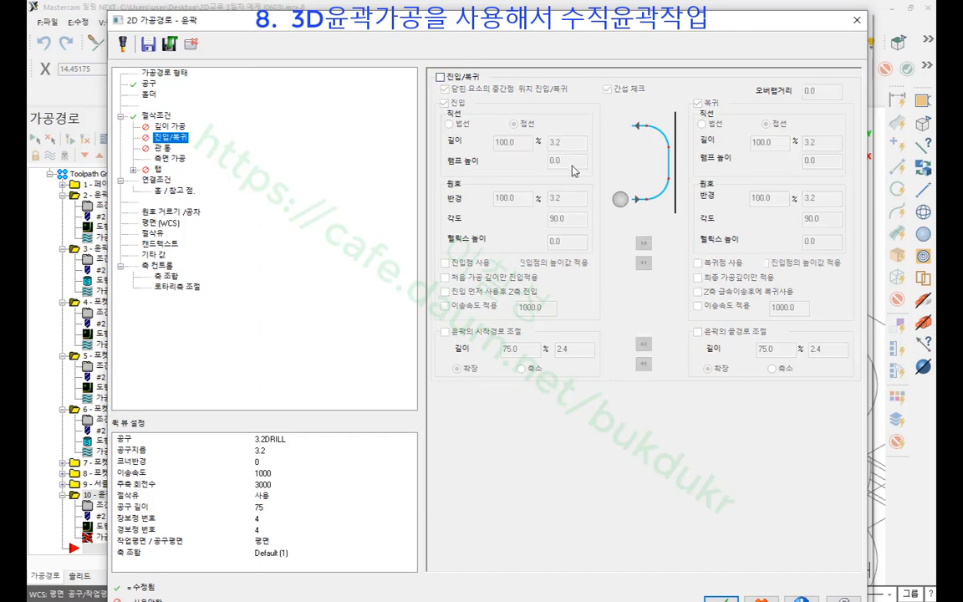
{"action": "left_click", "coordinate": [167, 158]}
{"action": "left_click", "coordinate": [457, 92]}
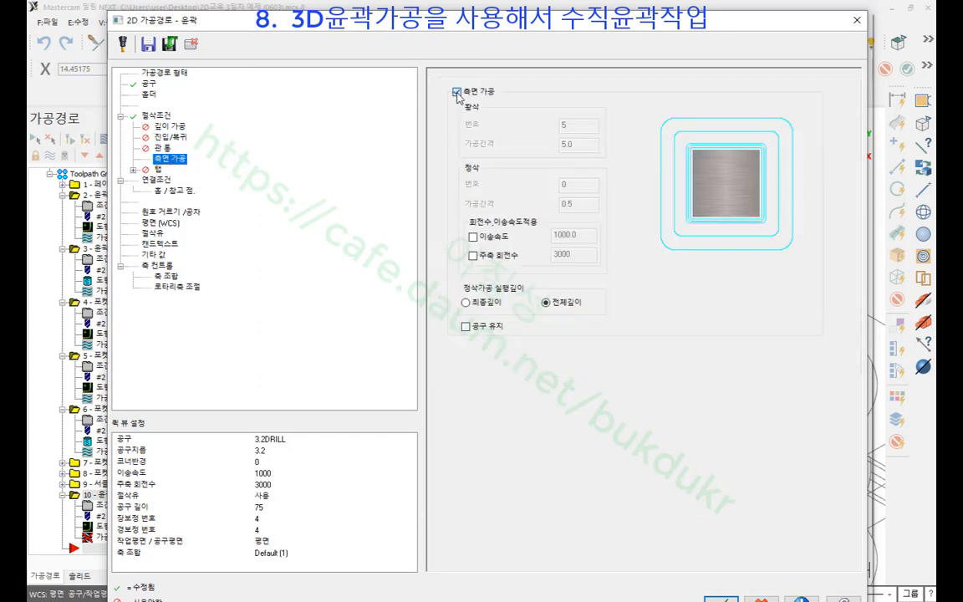
- Open the contour toolpath's linking parameters and move the dialog aside to expose the chained centre line
{"action": "left_click", "coordinate": [156, 180]}
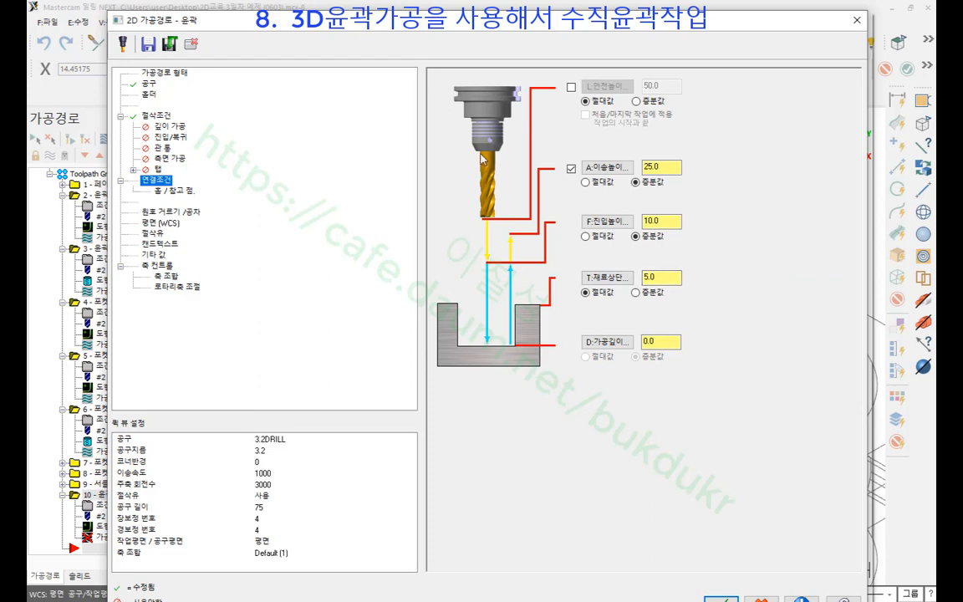
{"action": "mouse_move", "coordinate": [703, 19]}
{"action": "left_mouse_down"}
{"action": "mouse_move", "coordinate": [483, 44]}
{"action": "mouse_move", "coordinate": [437, 27]}
{"action": "left_mouse_up"}
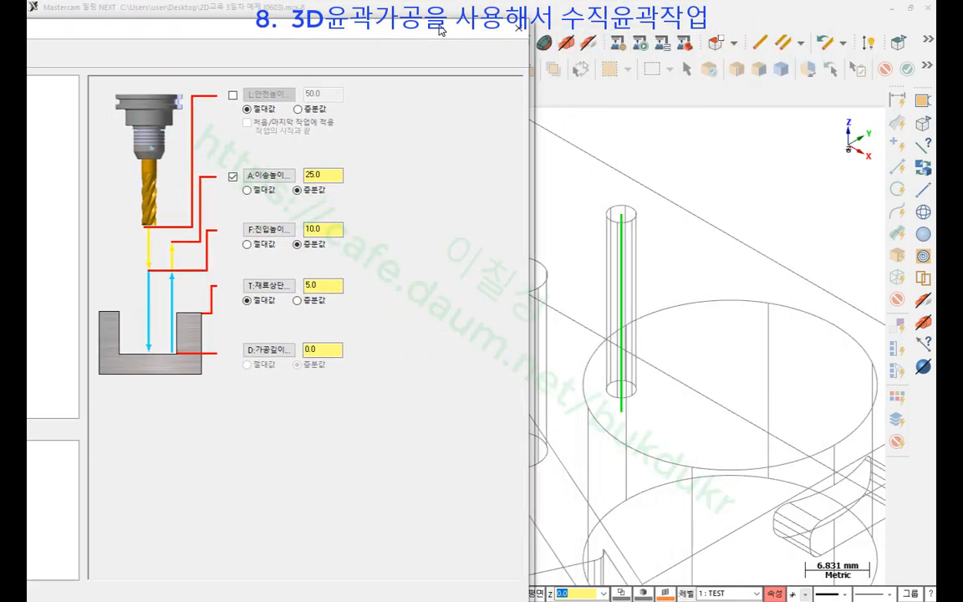
{"action": "mouse_move", "coordinate": [357, 368]}
{"action": "left_mouse_down"}
{"action": "mouse_move", "coordinate": [322, 378]}
{"action": "mouse_move", "coordinate": [222, 334]}
{"action": "mouse_move", "coordinate": [362, 351]}
{"action": "mouse_move", "coordinate": [355, 368]}
{"action": "mouse_move", "coordinate": [416, 341]}
{"action": "mouse_move", "coordinate": [441, 360]}
{"action": "mouse_move", "coordinate": [472, 361]}
{"action": "left_mouse_up"}
{"action": "mouse_move", "coordinate": [429, 368]}
{"action": "left_mouse_down"}
{"action": "mouse_move", "coordinate": [482, 367]}
{"action": "mouse_move", "coordinate": [456, 376]}
{"action": "left_mouse_up"}
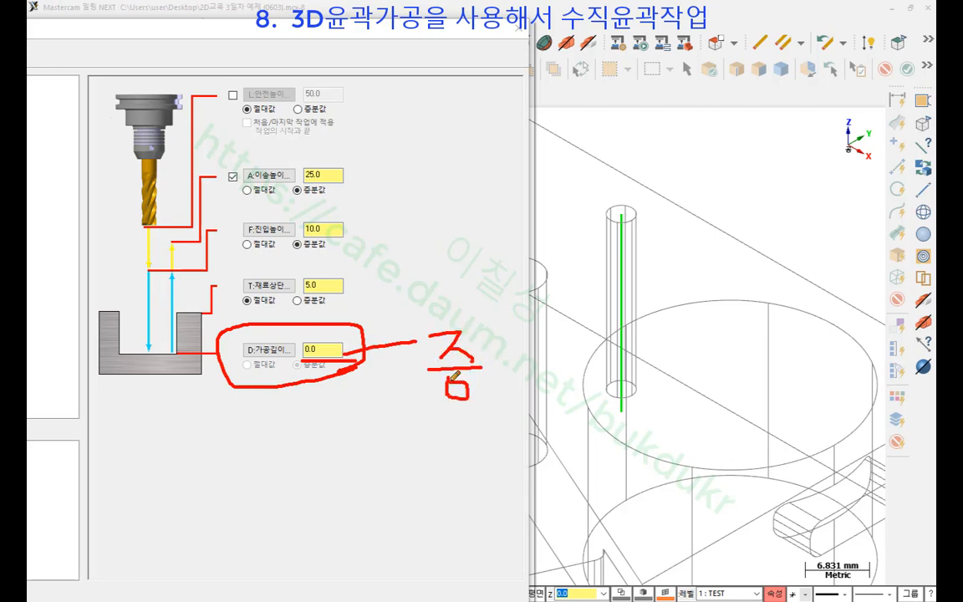
{"action": "mouse_move", "coordinate": [493, 331]}
{"action": "left_mouse_down"}
{"action": "mouse_move", "coordinate": [494, 365]}
{"action": "mouse_move", "coordinate": [507, 362]}
{"action": "left_mouse_up"}
{"action": "mouse_move", "coordinate": [495, 346]}
{"action": "left_mouse_down"}
{"action": "mouse_move", "coordinate": [506, 346]}
{"action": "mouse_move", "coordinate": [492, 365]}
{"action": "mouse_move", "coordinate": [514, 371]}
{"action": "mouse_move", "coordinate": [522, 413]}
{"action": "left_mouse_up"}
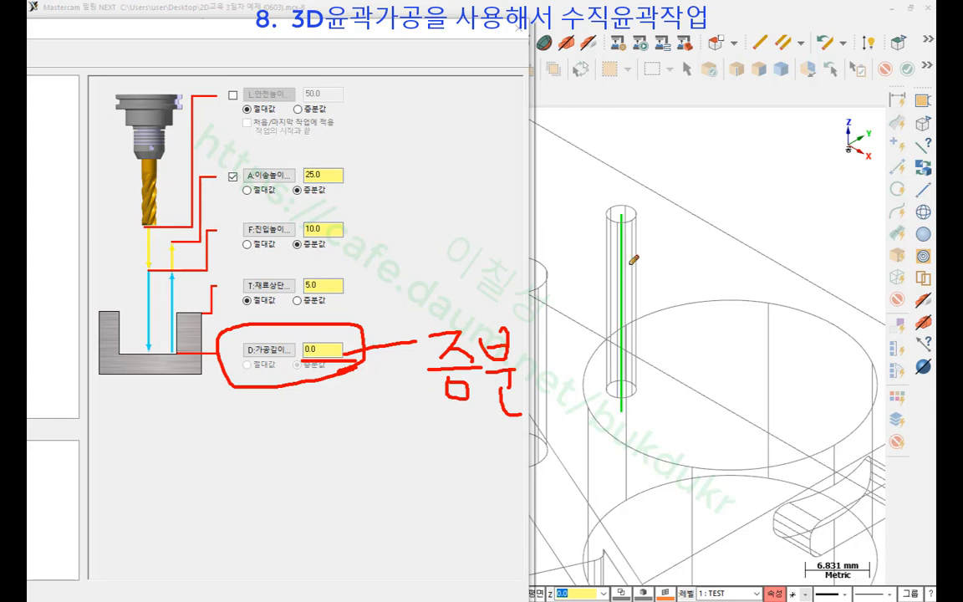
{"action": "left_click_drag", "start_coordinate": [621, 217], "coordinate": [722, 221]}
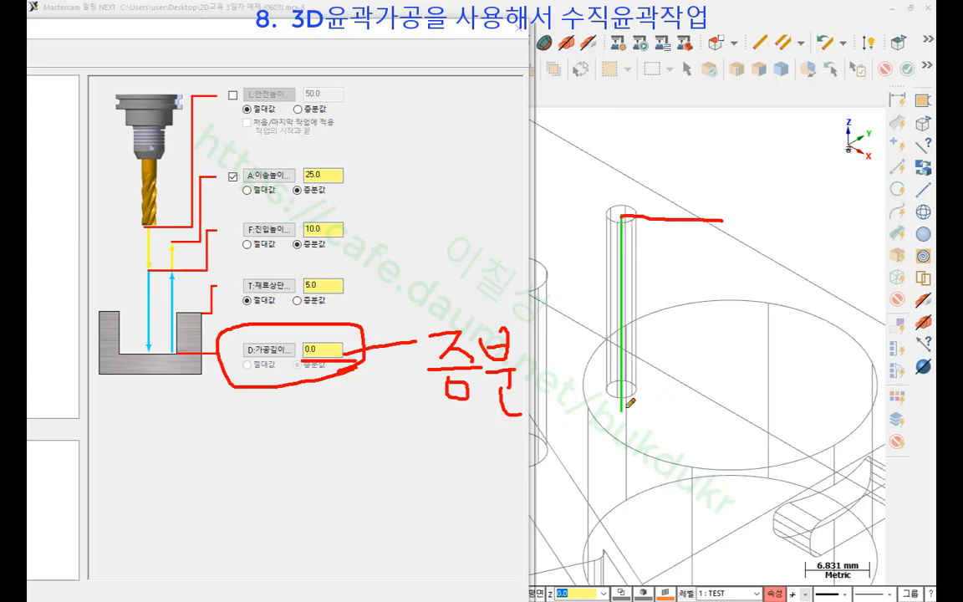
{"action": "left_click_drag", "start_coordinate": [621, 410], "coordinate": [733, 402]}
{"action": "mouse_move", "coordinate": [644, 109]}
{"action": "left_mouse_down"}
{"action": "mouse_move", "coordinate": [693, 103]}
{"action": "mouse_move", "coordinate": [661, 196]}
{"action": "left_mouse_up"}
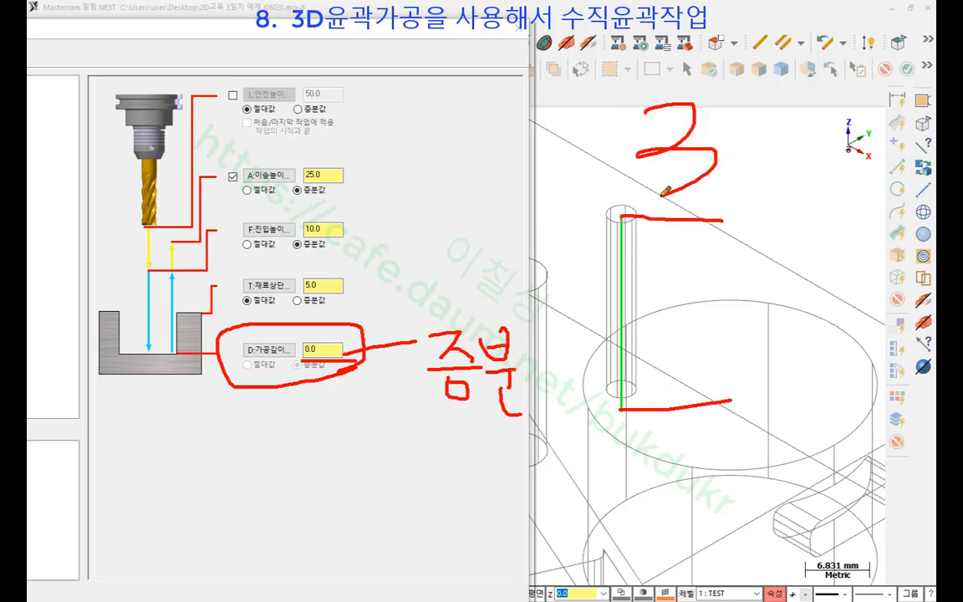
{"action": "left_click_drag", "start_coordinate": [736, 113], "coordinate": [749, 180]}
{"action": "left_click_drag", "start_coordinate": [660, 199], "coordinate": [850, 176]}
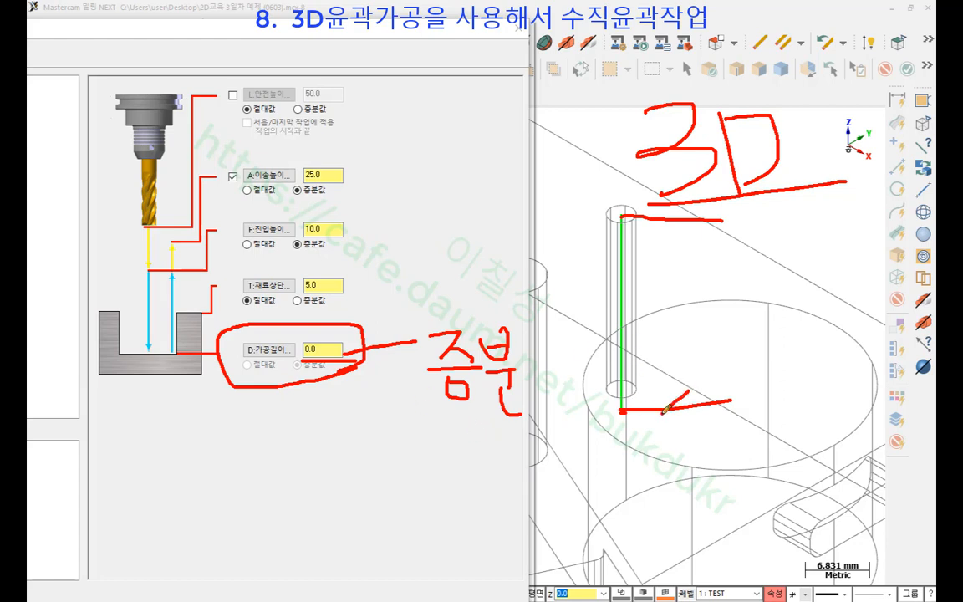
{"action": "mouse_move", "coordinate": [694, 394]}
{"action": "left_mouse_down"}
{"action": "mouse_move", "coordinate": [692, 424]}
{"action": "mouse_move", "coordinate": [686, 413]}
{"action": "mouse_move", "coordinate": [694, 416]}
{"action": "left_mouse_up"}
{"action": "mouse_move", "coordinate": [332, 365]}
{"action": "left_mouse_down"}
{"action": "mouse_move", "coordinate": [292, 345]}
{"action": "mouse_move", "coordinate": [322, 328]}
{"action": "mouse_move", "coordinate": [294, 358]}
{"action": "mouse_move", "coordinate": [328, 351]}
{"action": "left_mouse_up"}
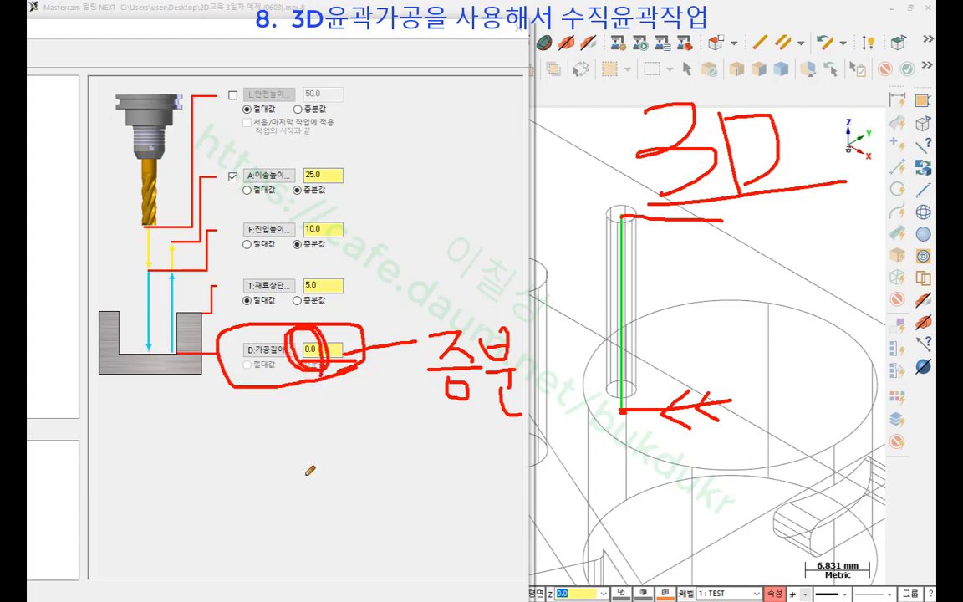
{"action": "mouse_move", "coordinate": [255, 305]}
{"action": "left_mouse_down"}
{"action": "mouse_move", "coordinate": [397, 284]}
{"action": "mouse_move", "coordinate": [243, 266]}
{"action": "mouse_move", "coordinate": [238, 295]}
{"action": "left_mouse_up"}
{"action": "left_click_drag", "start_coordinate": [621, 219], "coordinate": [669, 222]}
{"action": "mouse_move", "coordinate": [607, 178]}
{"action": "left_mouse_down"}
{"action": "mouse_move", "coordinate": [660, 173]}
{"action": "mouse_move", "coordinate": [613, 191]}
{"action": "mouse_move", "coordinate": [633, 220]}
{"action": "left_mouse_up"}
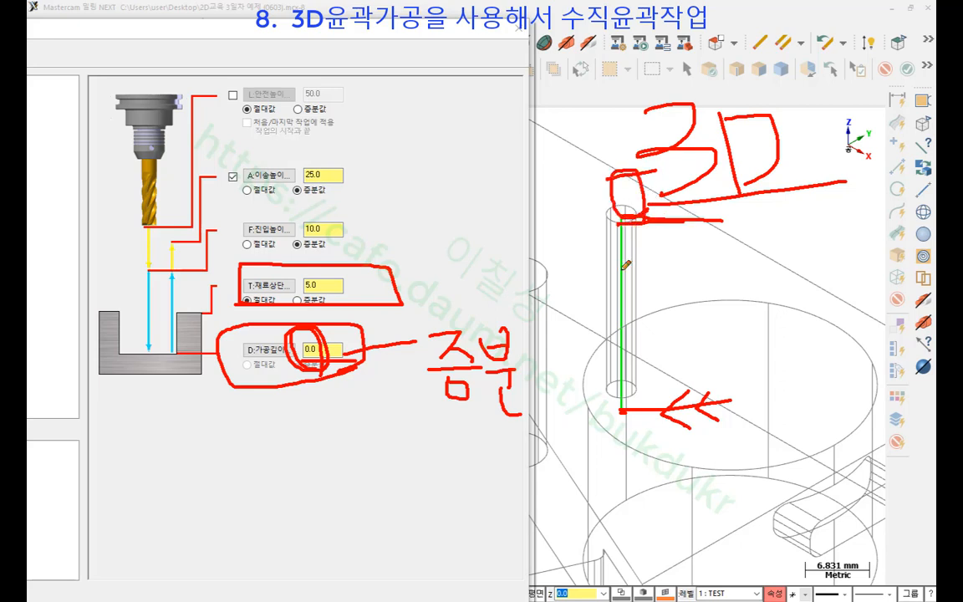
{"action": "right_click", "coordinate": [440, 180]}
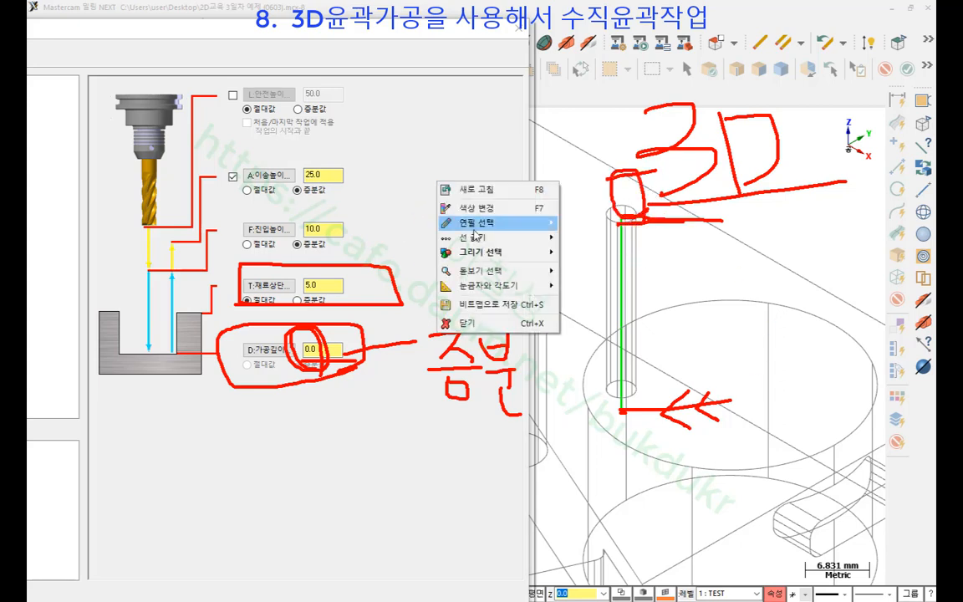
{"action": "left_click", "coordinate": [441, 295]}
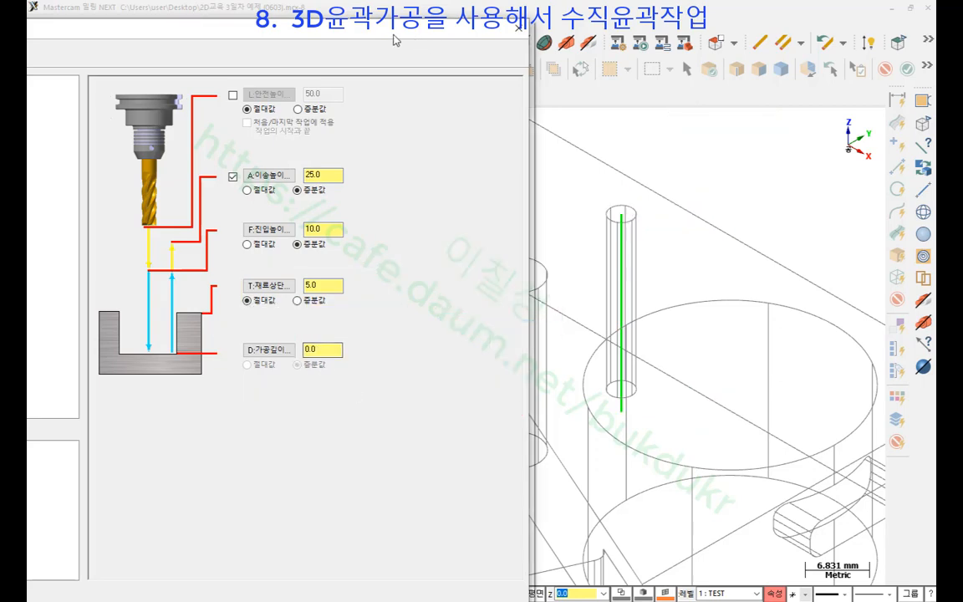
- Accept the contour toolpath's linking parameters and generate the 3D contour toolpath
{"action": "left_click_drag", "start_coordinate": [393, 37], "coordinate": [584, 19]}
{"action": "left_click", "coordinate": [573, 595]}
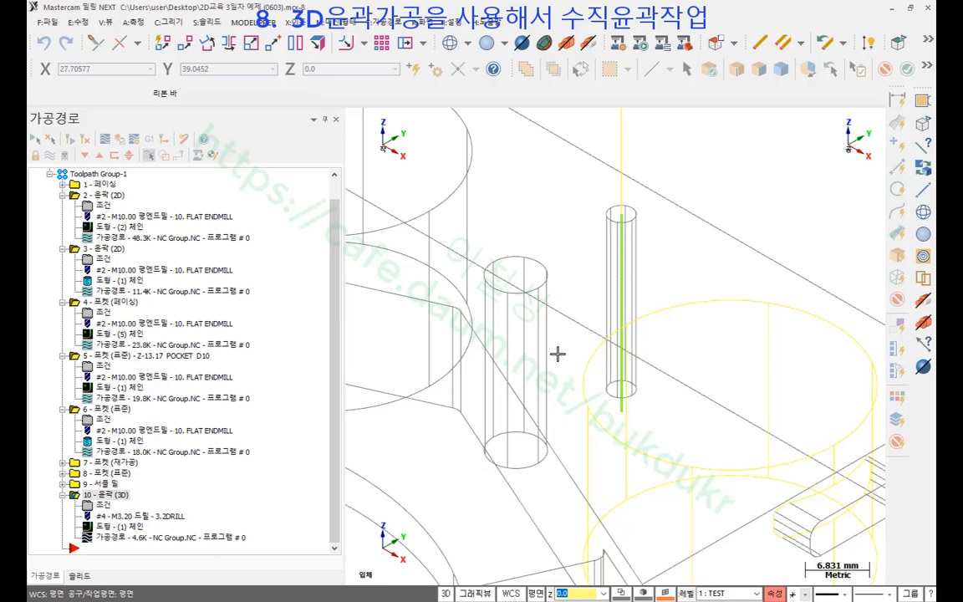
{"action": "scroll", "coordinate": [699, 243], "scroll_direction": "down", "scroll_amount": 2}
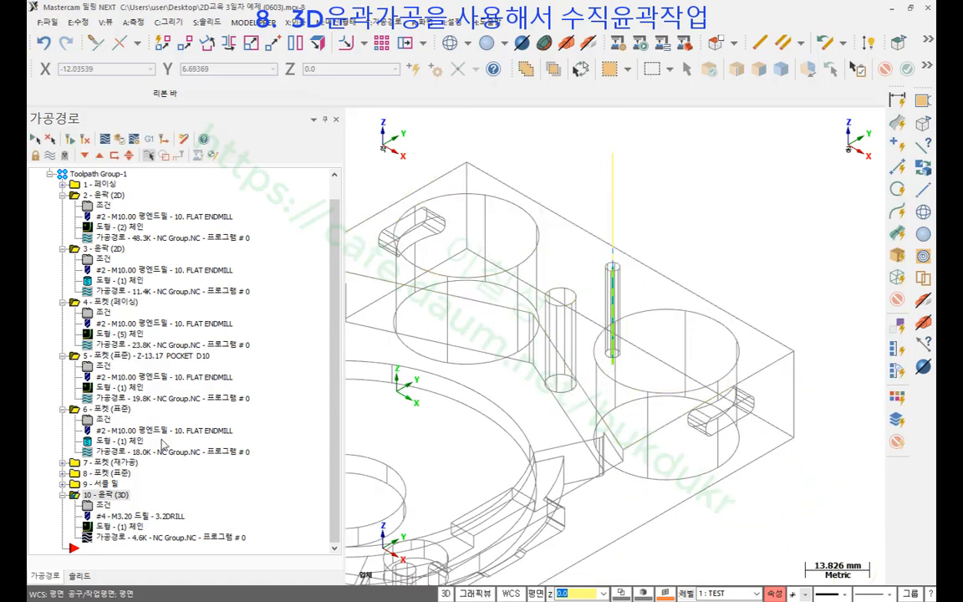
- Backplot the 3D contour toolpath, viewing the hole from a lower angle and advancing the drill through its first moves
{"action": "left_click", "coordinate": [119, 539]}
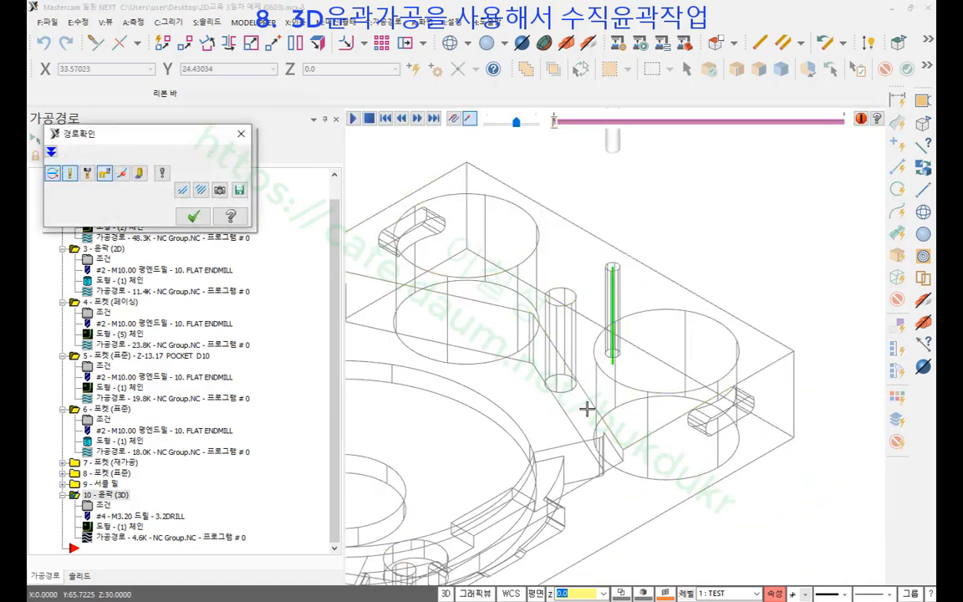
{"action": "middle_click_drag", "start_coordinate": [587, 407], "coordinate": [699, 248]}
{"action": "key", "text": "s"}
{"action": "key", "text": "s"}
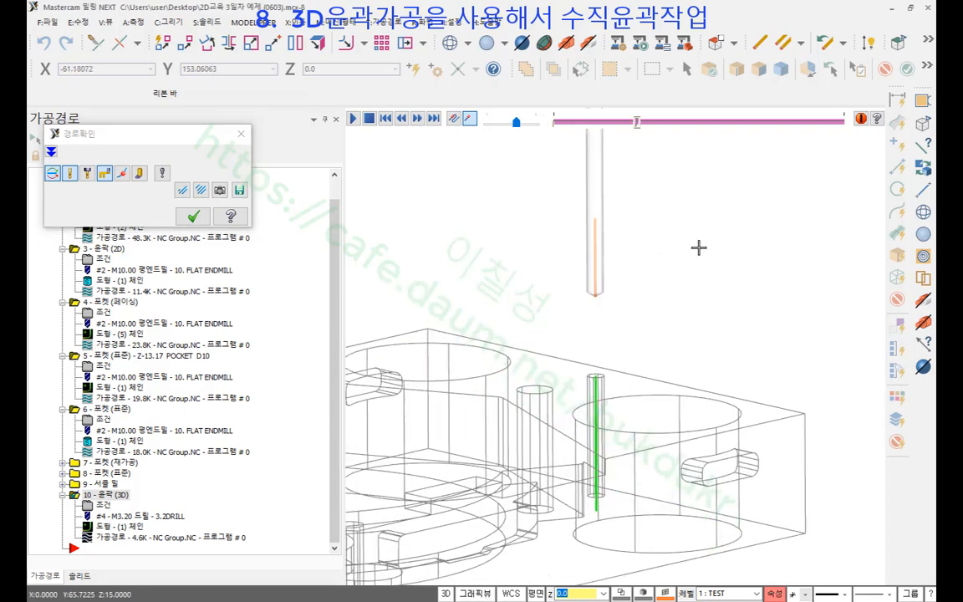
- Expand the backplot's details (자세히), move the drill back to its starting position and examine the Z height there
{"action": "left_click", "coordinate": [51, 151]}
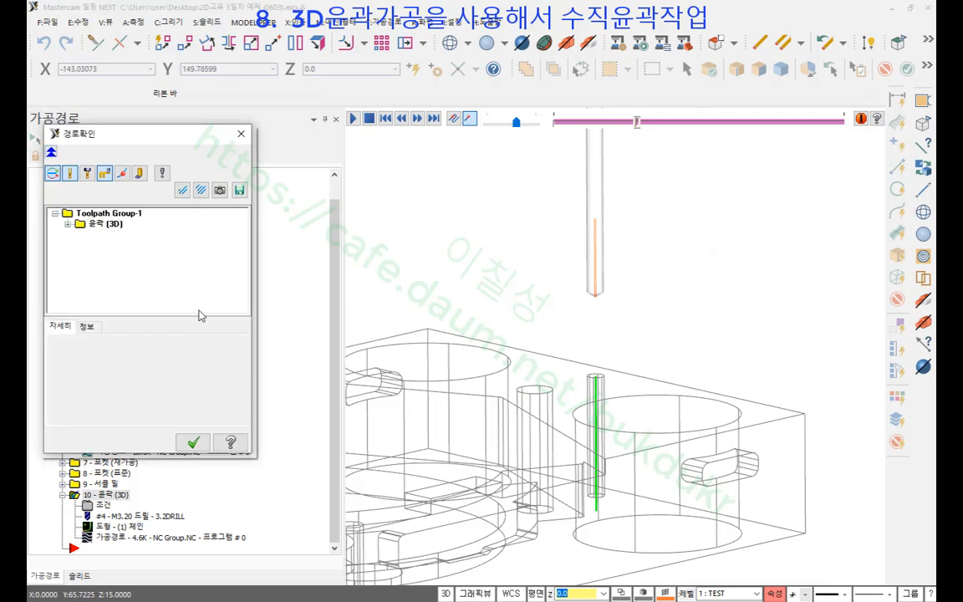
{"action": "left_click", "coordinate": [87, 326]}
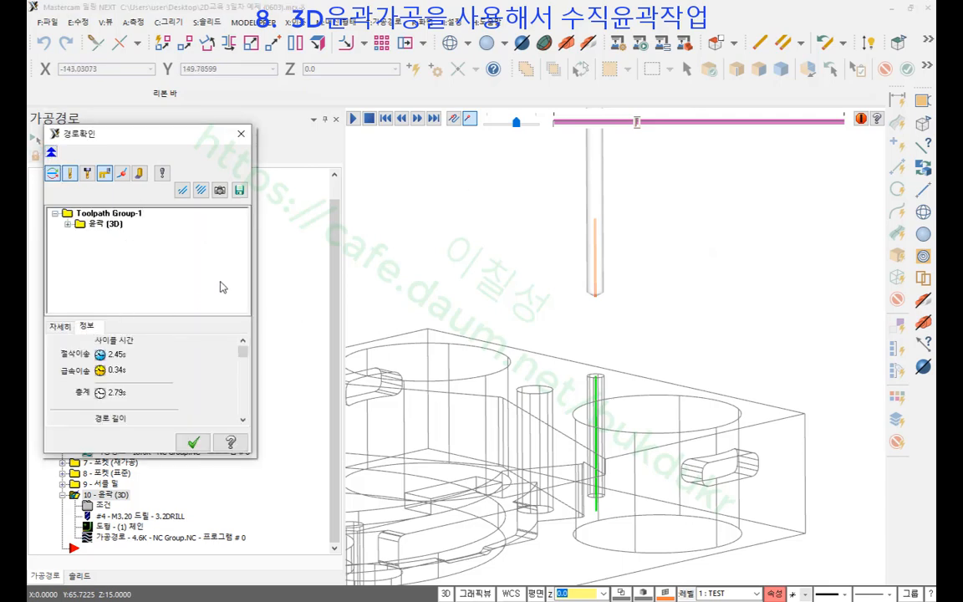
{"action": "left_click", "coordinate": [61, 327]}
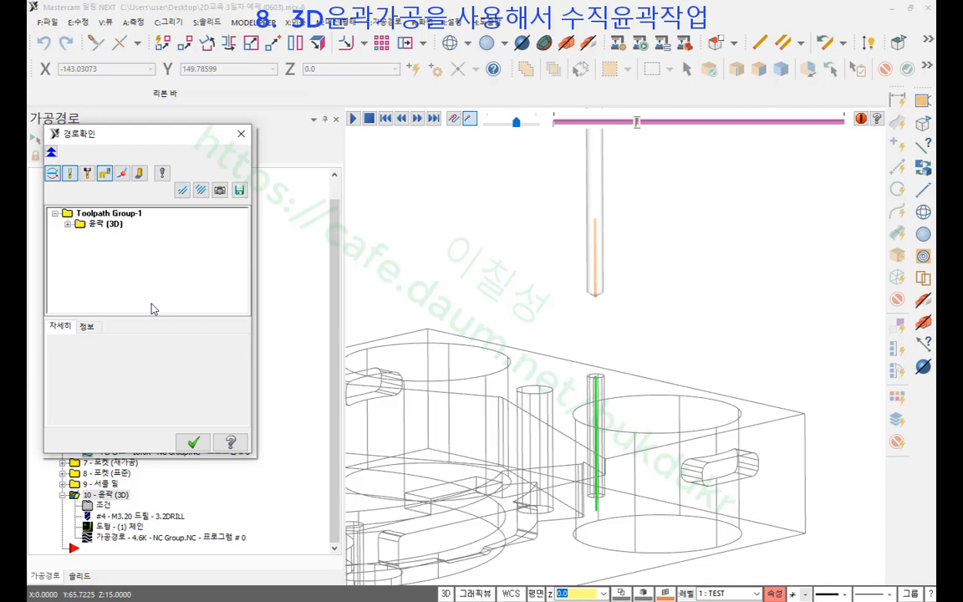
{"action": "left_click", "coordinate": [473, 210]}
{"action": "key", "text": "b"}
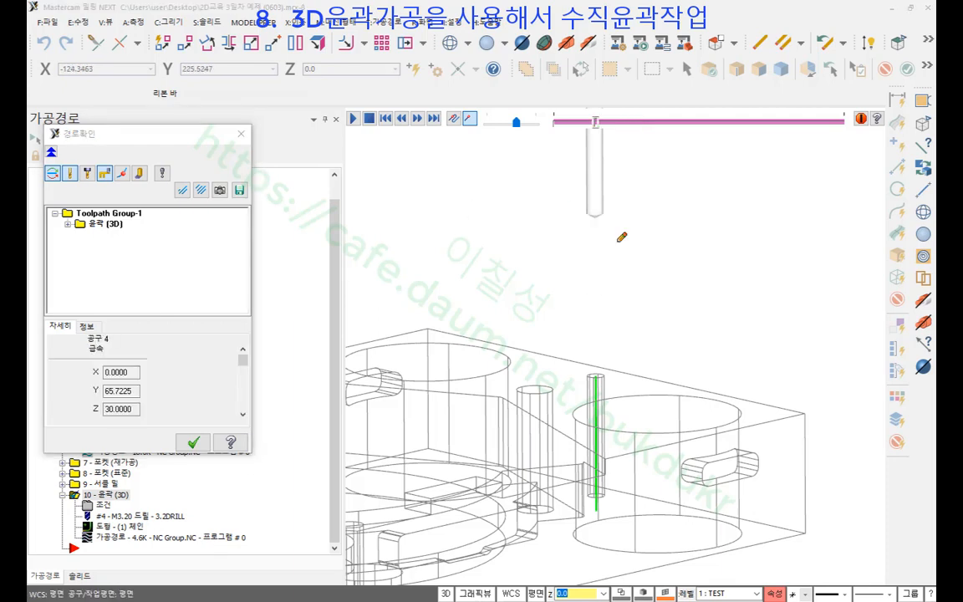
{"action": "mouse_move", "coordinate": [139, 415]}
{"action": "left_mouse_down"}
{"action": "mouse_move", "coordinate": [79, 409]}
{"action": "mouse_move", "coordinate": [138, 427]}
{"action": "mouse_move", "coordinate": [128, 425]}
{"action": "left_mouse_up"}
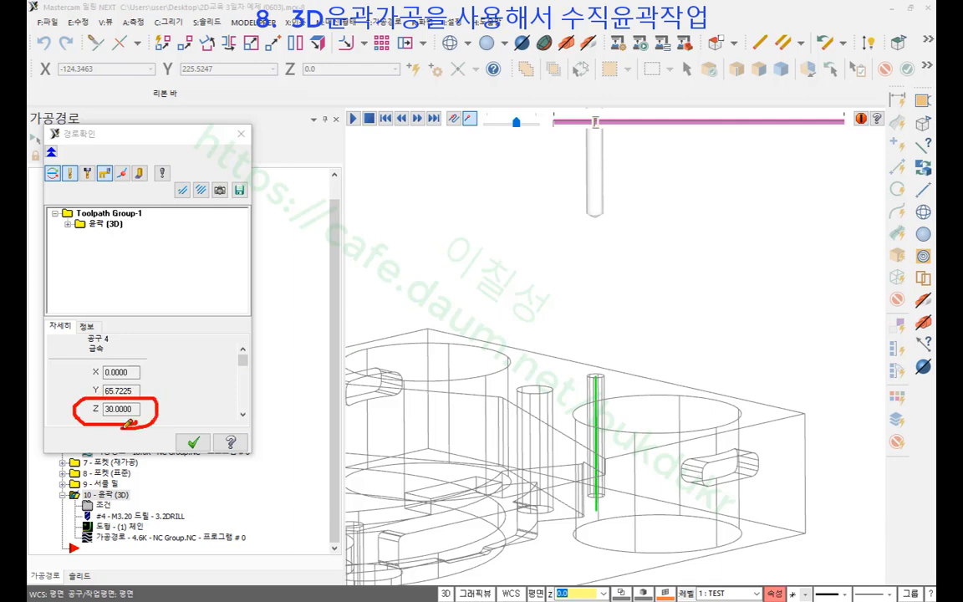
{"action": "mouse_move", "coordinate": [550, 217]}
{"action": "left_mouse_down", "text": "shift"}
{"action": "mouse_move", "coordinate": [712, 218]}
{"action": "mouse_move", "coordinate": [765, 207]}
{"action": "mouse_move", "coordinate": [769, 246]}
{"action": "mouse_move", "coordinate": [795, 241]}
{"action": "left_mouse_up", "text": "shift"}
{"action": "mouse_move", "coordinate": [830, 195]}
{"action": "left_mouse_down"}
{"action": "mouse_move", "coordinate": [823, 224]}
{"action": "mouse_move", "coordinate": [834, 199]}
{"action": "left_mouse_up"}
{"action": "right_click", "coordinate": [673, 268]}
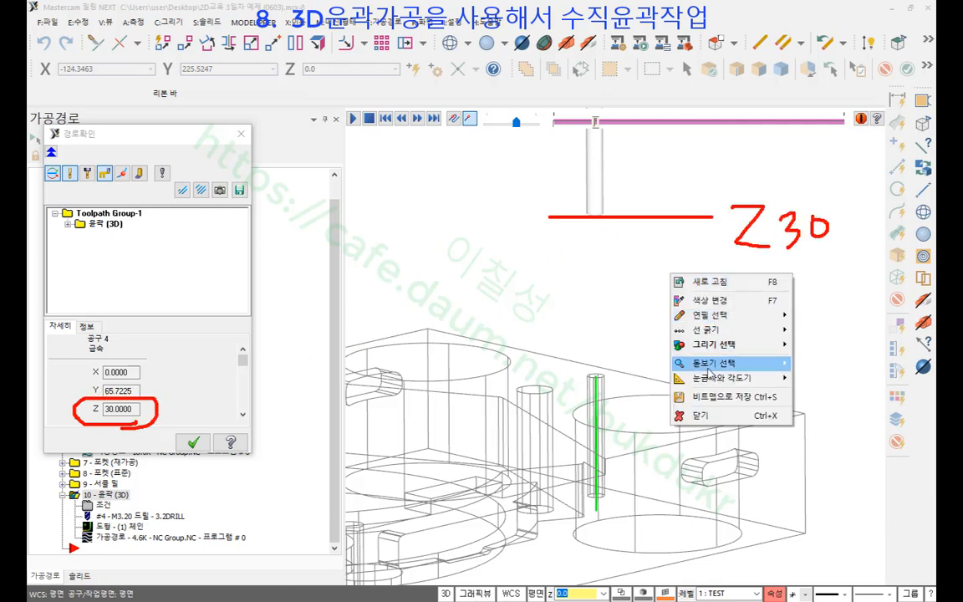
{"action": "left_click", "coordinate": [703, 415]}
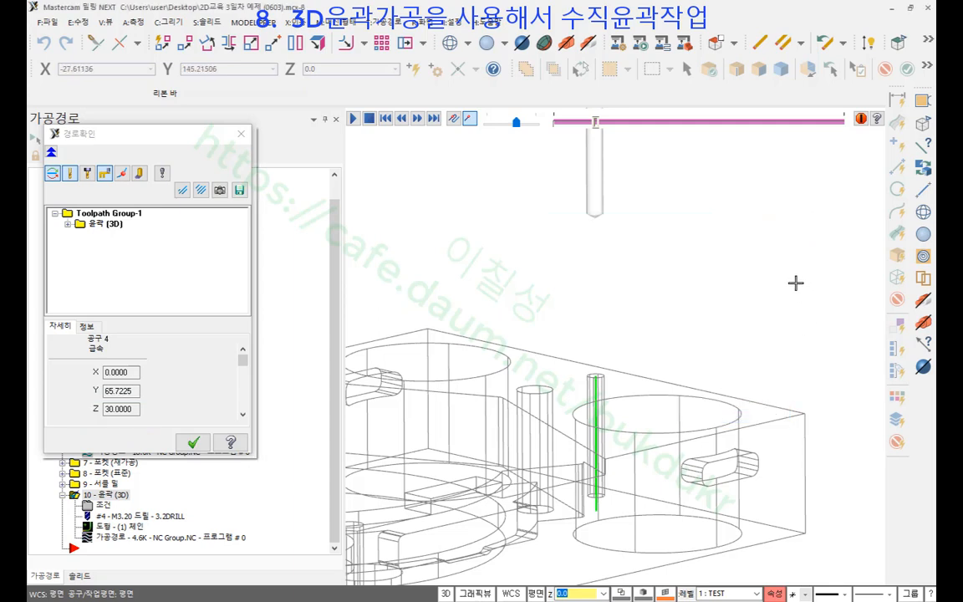
- Advance the backplot by one rapid move and examine the drill's Z height above the hole
{"action": "key", "text": "s"}
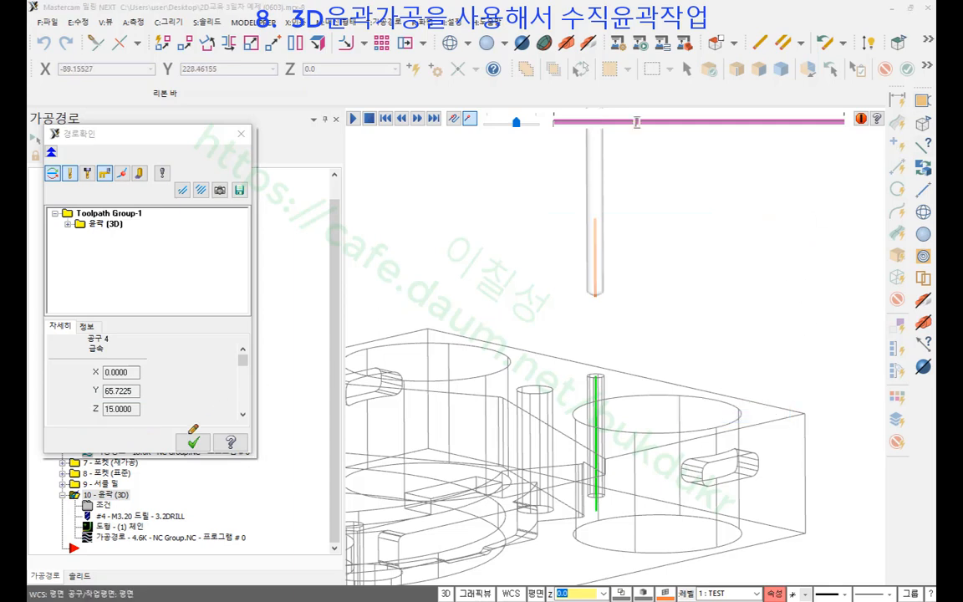
{"action": "mouse_move", "coordinate": [52, 402]}
{"action": "left_mouse_down"}
{"action": "mouse_move", "coordinate": [108, 423]}
{"action": "mouse_move", "coordinate": [156, 418]}
{"action": "mouse_move", "coordinate": [105, 400]}
{"action": "mouse_move", "coordinate": [408, 330]}
{"action": "mouse_move", "coordinate": [669, 289]}
{"action": "left_mouse_up"}
{"action": "left_click_drag", "start_coordinate": [577, 369], "coordinate": [656, 358]}
{"action": "left_click_drag", "start_coordinate": [684, 300], "coordinate": [668, 348]}
{"action": "mouse_move", "coordinate": [694, 304]}
{"action": "left_mouse_down"}
{"action": "mouse_move", "coordinate": [706, 327]}
{"action": "mouse_move", "coordinate": [689, 344]}
{"action": "left_mouse_up"}
{"action": "left_click_drag", "start_coordinate": [693, 311], "coordinate": [729, 304]}
{"action": "right_click", "coordinate": [775, 314]}
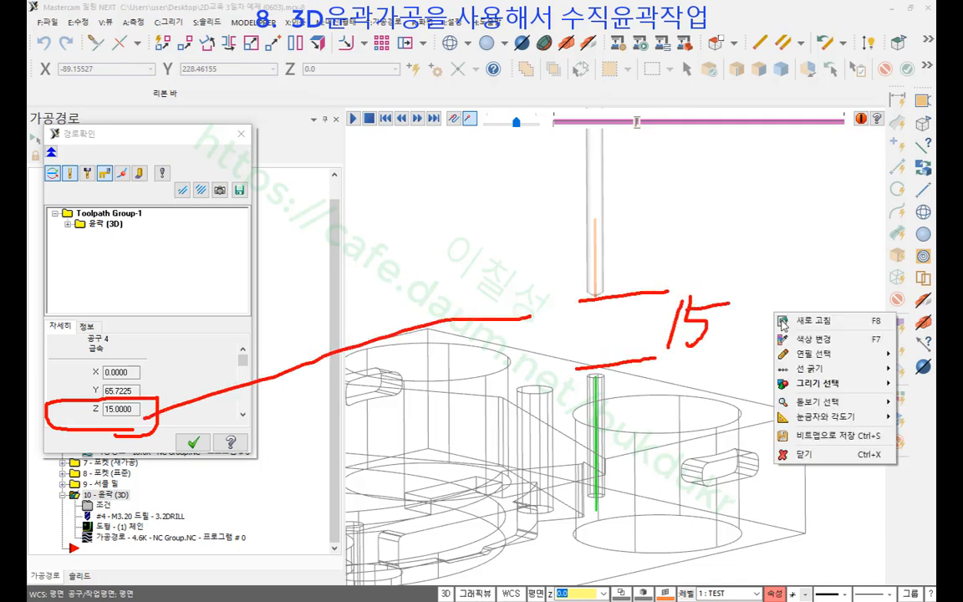
{"action": "left_click", "coordinate": [816, 453]}
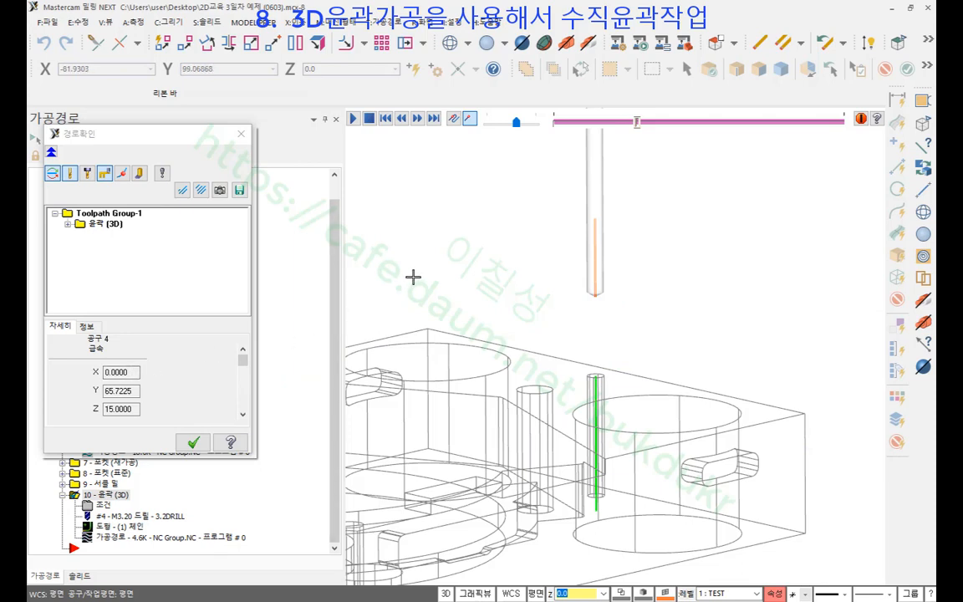
- Advance the backplot to the hole's upper end and examine the move type and Z coordinate
{"action": "key", "text": "s"}
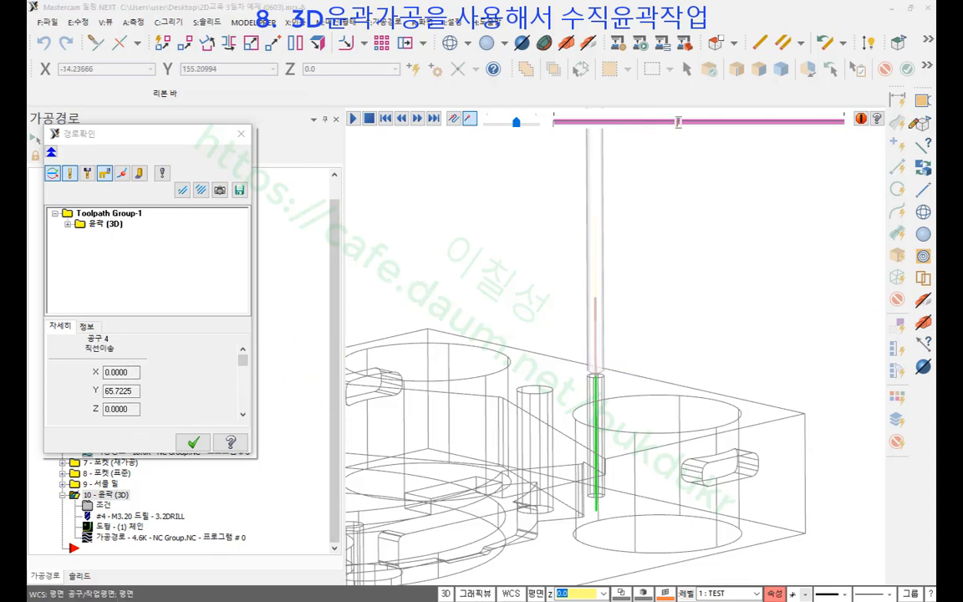
{"action": "mouse_move", "coordinate": [171, 424]}
{"action": "left_mouse_down"}
{"action": "mouse_move", "coordinate": [78, 402]}
{"action": "mouse_move", "coordinate": [169, 426]}
{"action": "left_mouse_up"}
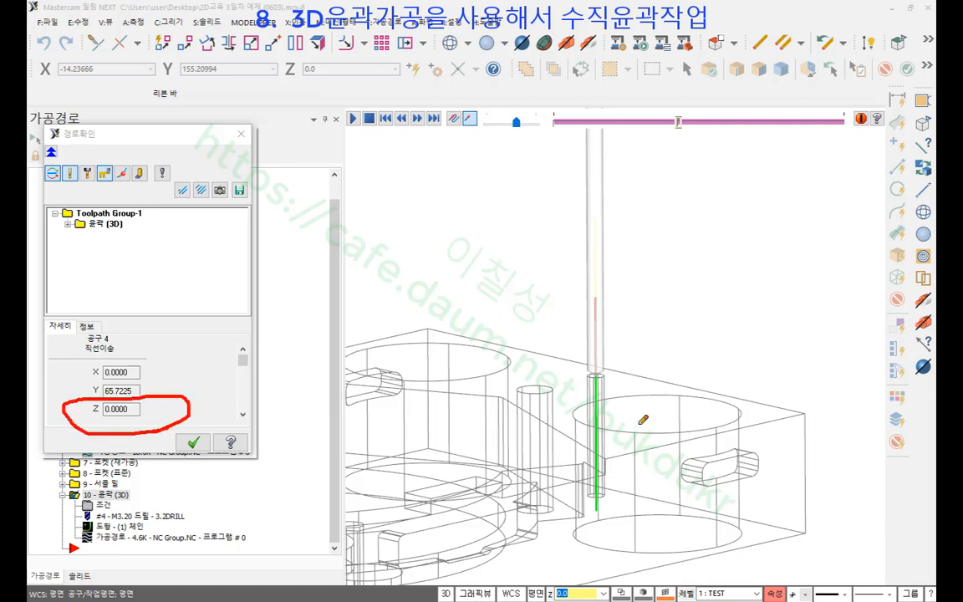
{"action": "mouse_move", "coordinate": [627, 382]}
{"action": "left_mouse_down"}
{"action": "mouse_move", "coordinate": [547, 365]}
{"action": "mouse_move", "coordinate": [658, 381]}
{"action": "left_mouse_up"}
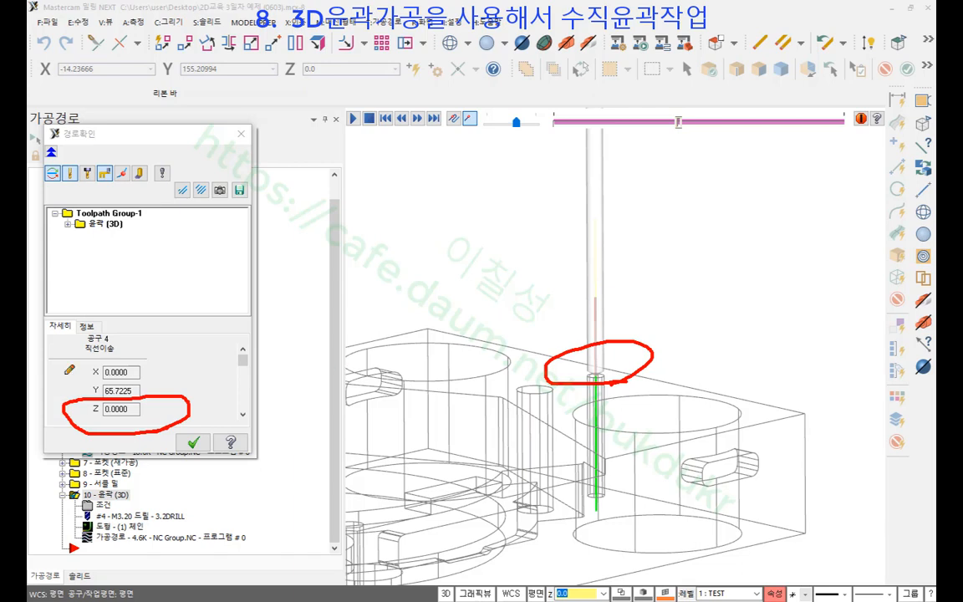
{"action": "mouse_move", "coordinate": [147, 364]}
{"action": "left_mouse_down"}
{"action": "mouse_move", "coordinate": [84, 361]}
{"action": "mouse_move", "coordinate": [125, 338]}
{"action": "mouse_move", "coordinate": [149, 350]}
{"action": "mouse_move", "coordinate": [347, 280]}
{"action": "left_mouse_up"}
{"action": "mouse_move", "coordinate": [411, 244]}
{"action": "left_mouse_down"}
{"action": "mouse_move", "coordinate": [406, 283]}
{"action": "mouse_move", "coordinate": [450, 293]}
{"action": "left_mouse_up"}
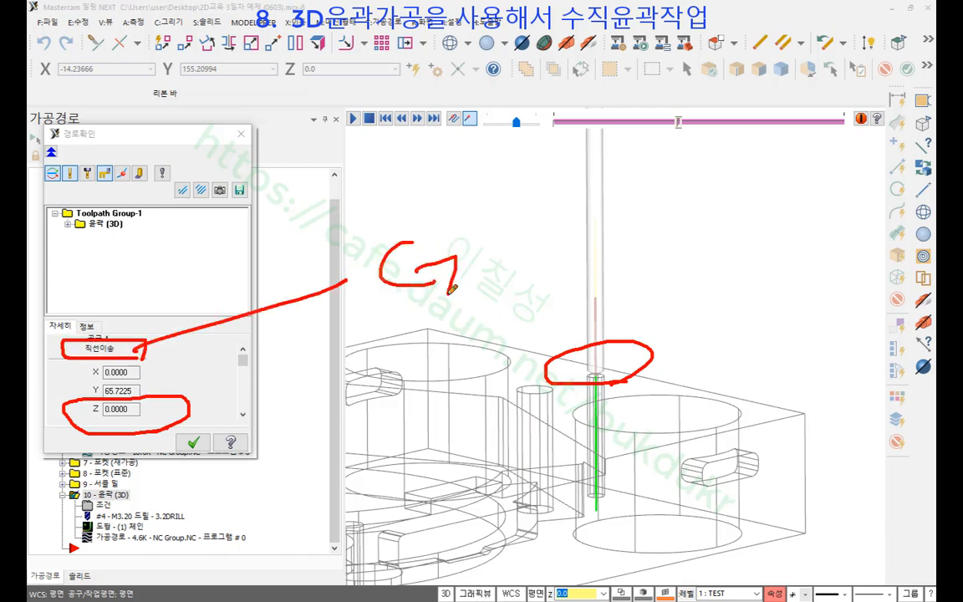
{"action": "left_click_drag", "start_coordinate": [495, 254], "coordinate": [502, 244]}
{"action": "left_click_drag", "start_coordinate": [521, 235], "coordinate": [525, 292]}
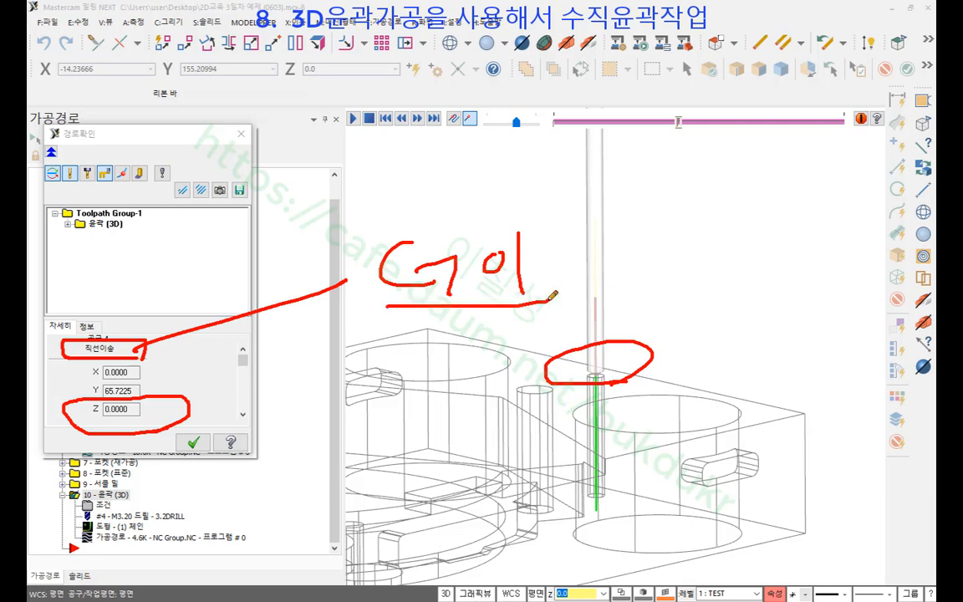
{"action": "right_click", "coordinate": [751, 253]}
{"action": "left_click", "coordinate": [782, 398]}
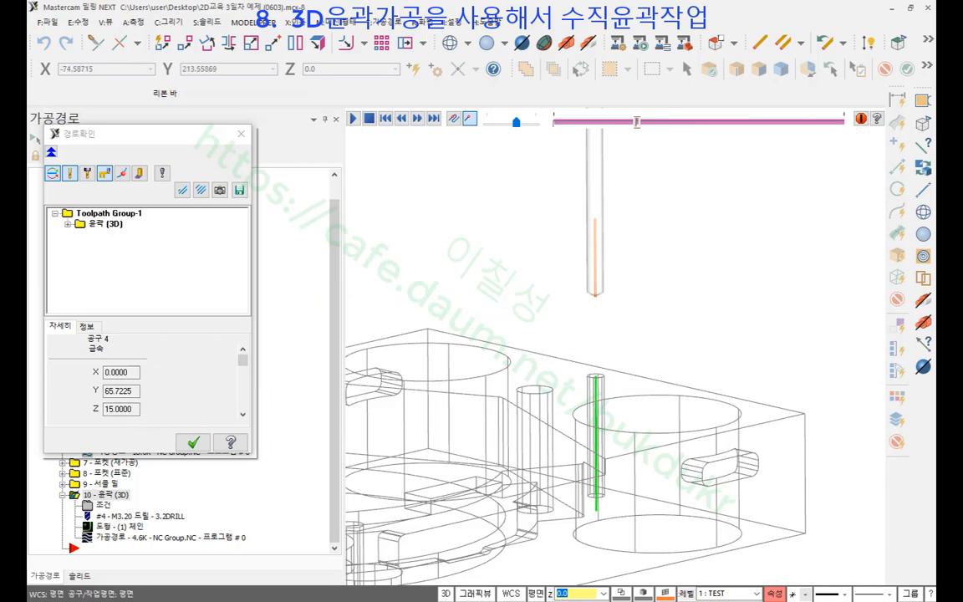
{"action": "mouse_move", "coordinate": [549, 296]}
{"action": "left_mouse_down"}
{"action": "mouse_move", "coordinate": [689, 296]}
{"action": "mouse_move", "coordinate": [744, 314]}
{"action": "left_mouse_up"}
{"action": "mouse_move", "coordinate": [756, 283]}
{"action": "left_mouse_down"}
{"action": "mouse_move", "coordinate": [757, 326]}
{"action": "mouse_move", "coordinate": [794, 310]}
{"action": "mouse_move", "coordinate": [775, 329]}
{"action": "left_mouse_up"}
{"action": "left_click_drag", "start_coordinate": [772, 286], "coordinate": [823, 282]}
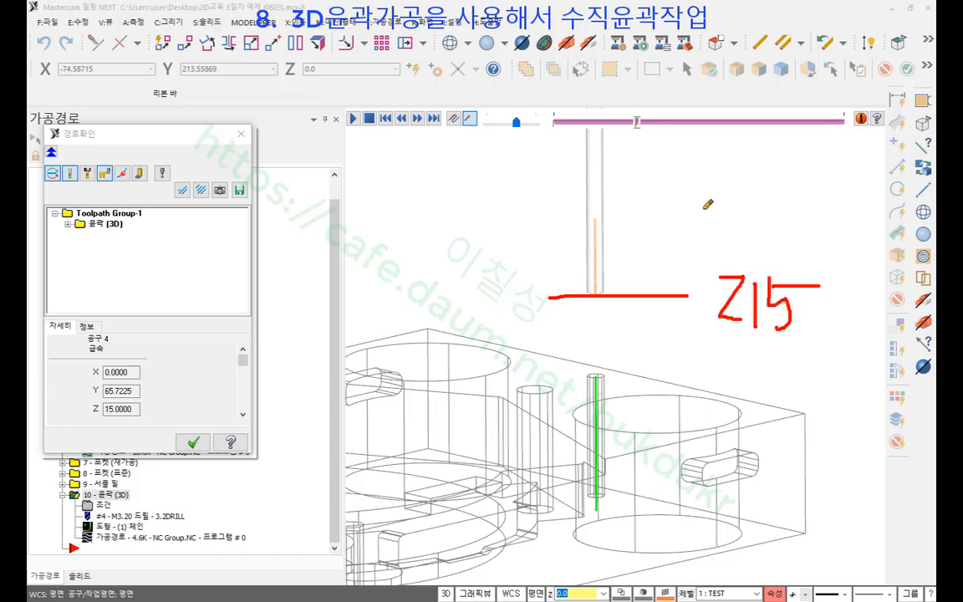
{"action": "mouse_move", "coordinate": [559, 218]}
{"action": "left_mouse_down"}
{"action": "mouse_move", "coordinate": [669, 218]}
{"action": "mouse_move", "coordinate": [696, 245]}
{"action": "mouse_move", "coordinate": [770, 235]}
{"action": "left_mouse_up"}
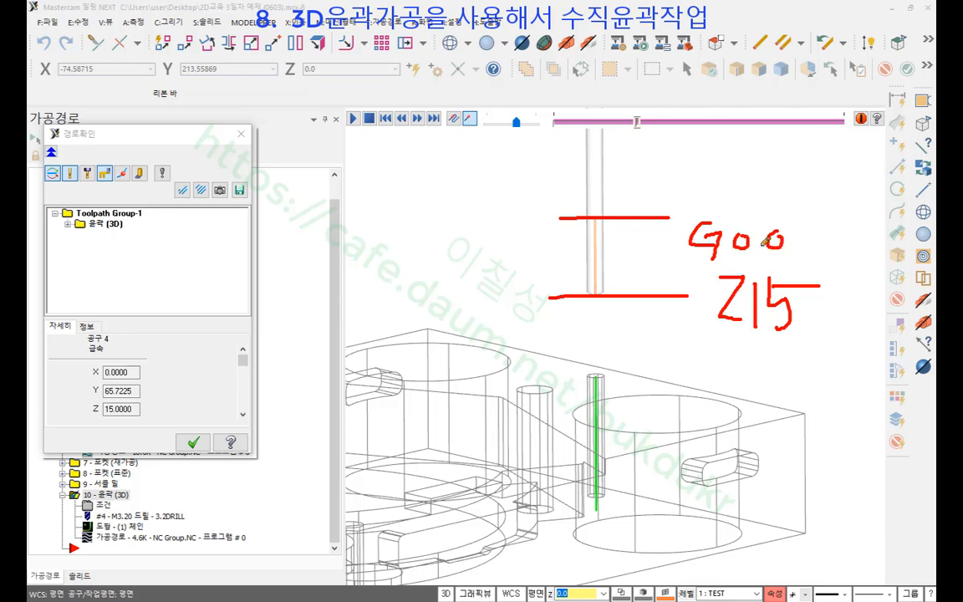
{"action": "left_click_drag", "start_coordinate": [694, 259], "coordinate": [793, 258]}
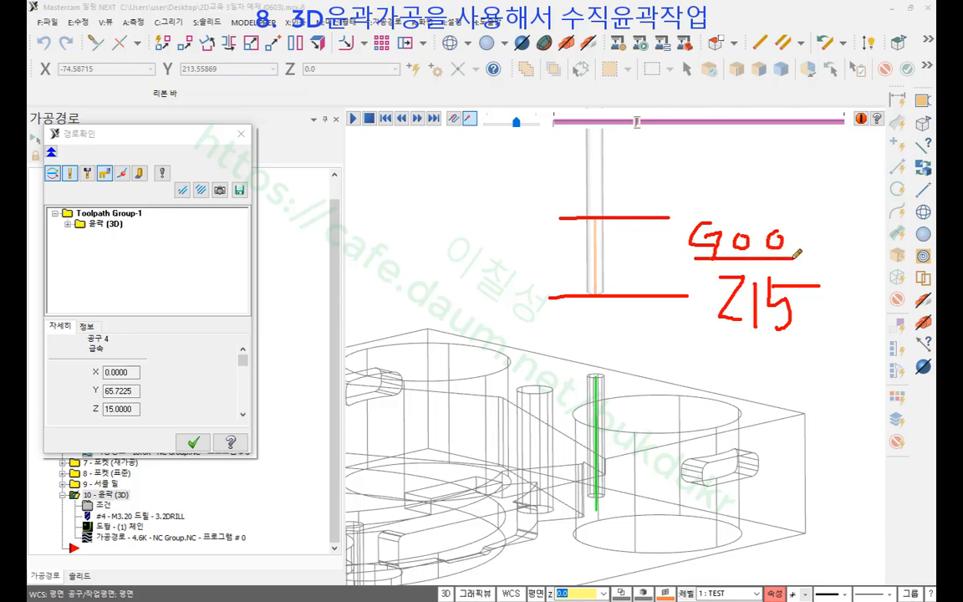
{"action": "mouse_move", "coordinate": [594, 301]}
{"action": "left_mouse_down"}
{"action": "mouse_move", "coordinate": [593, 375]}
{"action": "mouse_move", "coordinate": [609, 358]}
{"action": "left_mouse_up"}
{"action": "mouse_move", "coordinate": [649, 318]}
{"action": "left_mouse_down"}
{"action": "mouse_move", "coordinate": [629, 345]}
{"action": "mouse_move", "coordinate": [667, 330]}
{"action": "mouse_move", "coordinate": [685, 351]}
{"action": "left_mouse_up"}
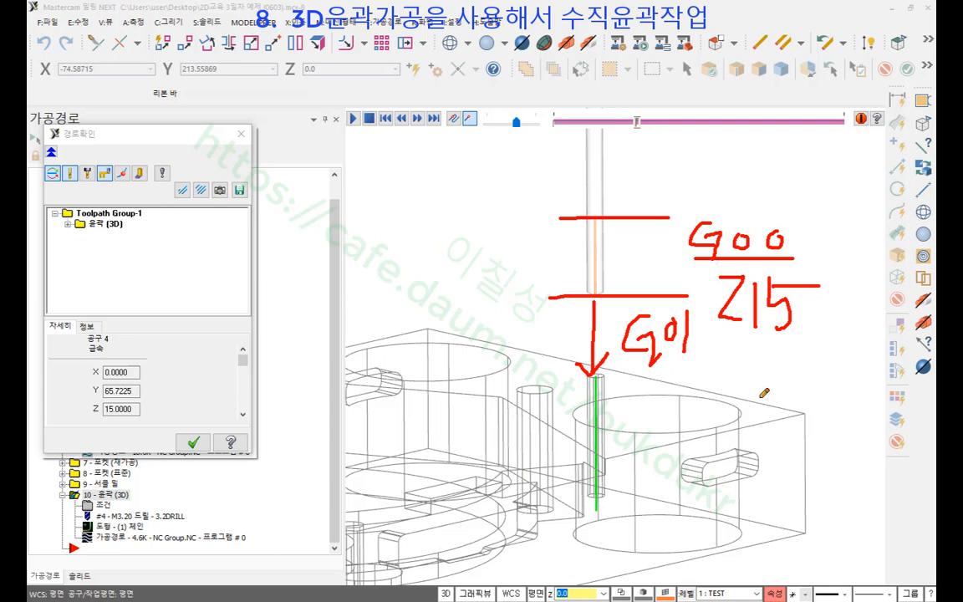
{"action": "left_click_drag", "start_coordinate": [623, 369], "coordinate": [703, 369]}
{"action": "left_click_drag", "start_coordinate": [579, 374], "coordinate": [652, 378]}
{"action": "left_click_drag", "start_coordinate": [586, 373], "coordinate": [652, 378]}
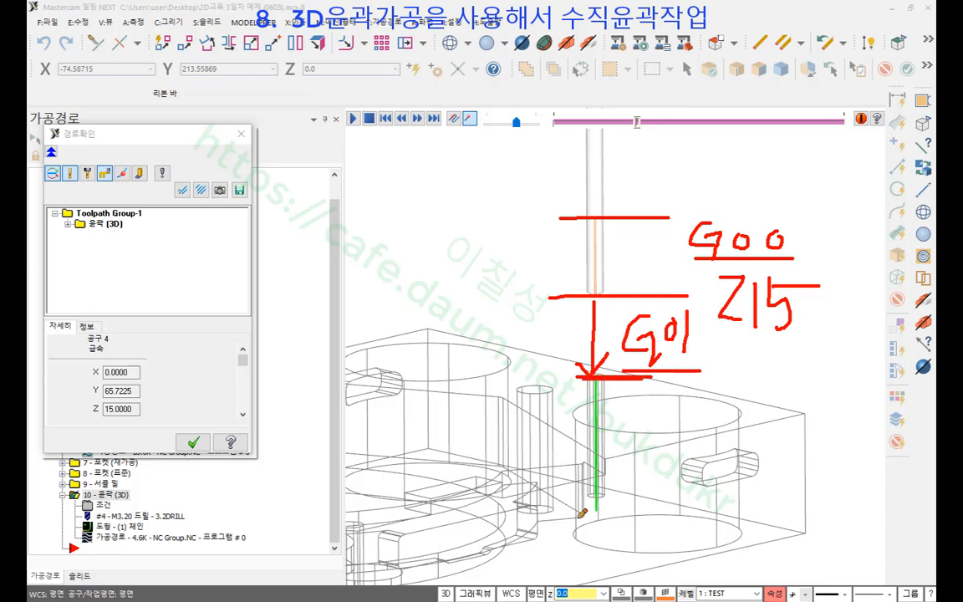
{"action": "left_click_drag", "start_coordinate": [577, 516], "coordinate": [634, 514]}
{"action": "mouse_move", "coordinate": [669, 378]}
{"action": "left_mouse_down"}
{"action": "mouse_move", "coordinate": [676, 504]}
{"action": "mouse_move", "coordinate": [705, 451]}
{"action": "left_mouse_up"}
{"action": "right_click", "coordinate": [770, 386]}
{"action": "left_click", "coordinate": [796, 527]}
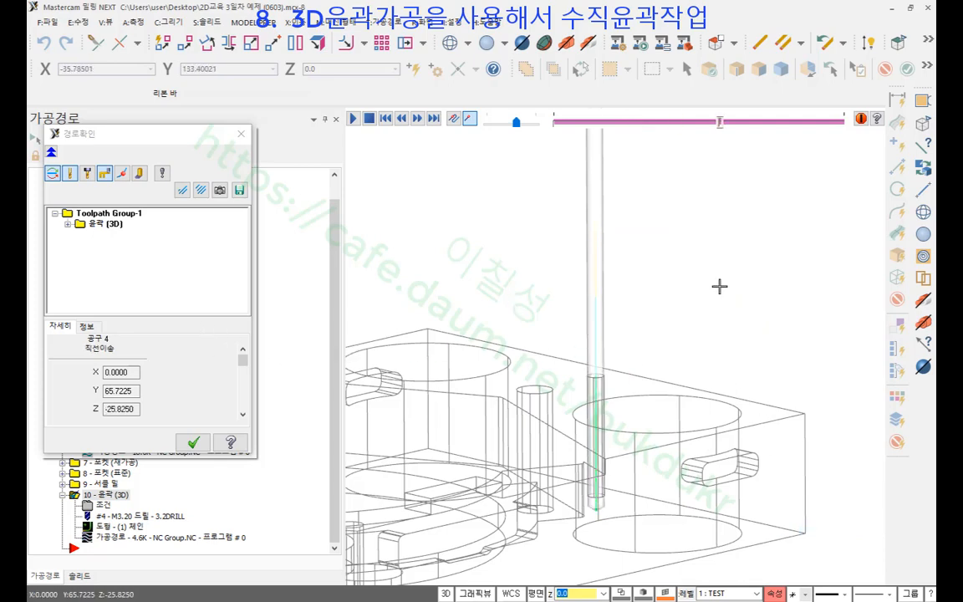
- Examine from the side how far the drill tip passes below the hole's lower end, and close the backplot
{"action": "key", "text": "alt+2"}
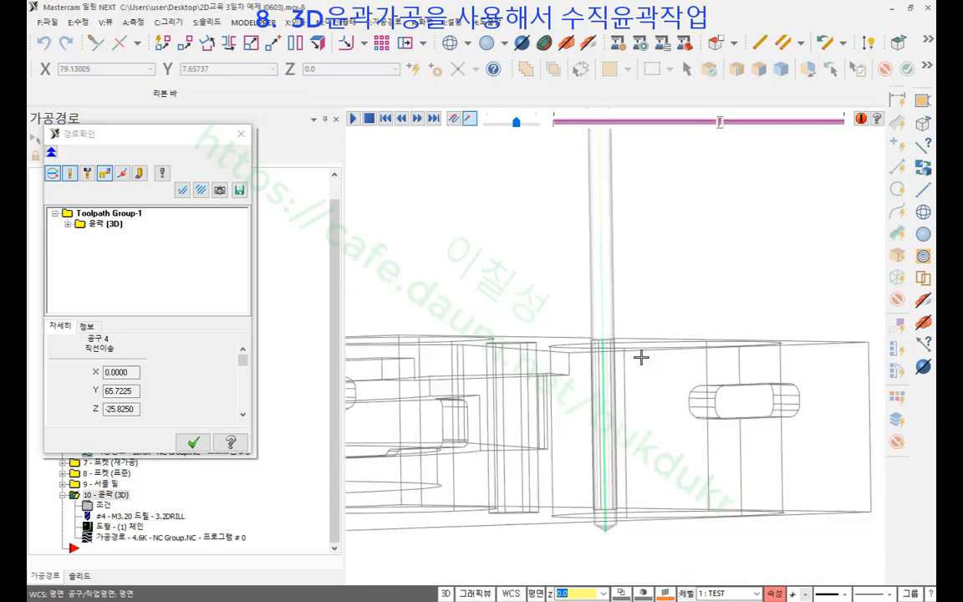
{"action": "scroll", "coordinate": [639, 356], "scroll_direction": "up", "scroll_amount": 2}
{"action": "scroll", "coordinate": [625, 489], "scroll_direction": "up", "scroll_amount": 2}
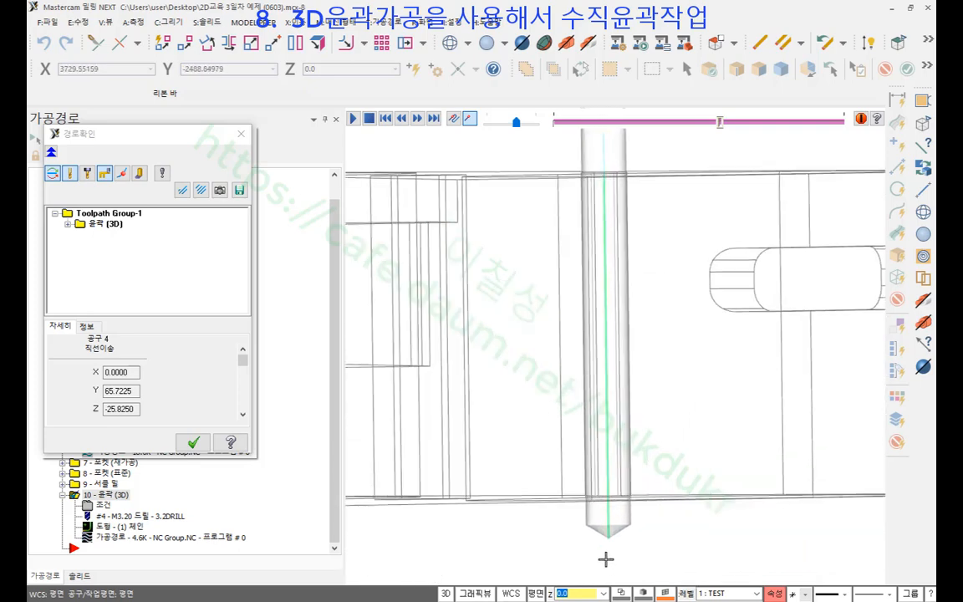
{"action": "scroll", "coordinate": [606, 559], "scroll_direction": "up", "scroll_amount": 1}
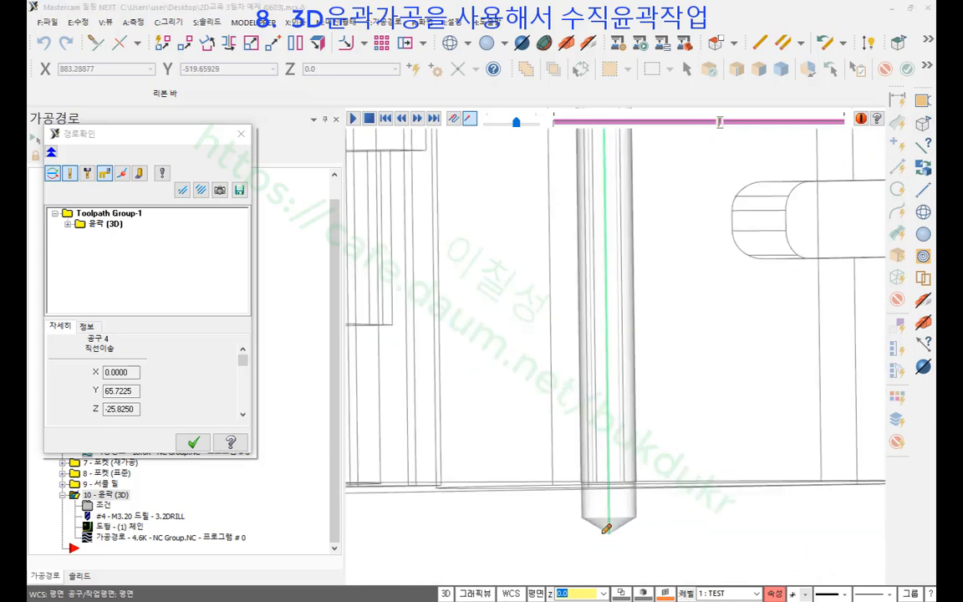
{"action": "left_click_drag", "start_coordinate": [602, 534], "coordinate": [676, 533]}
{"action": "left_click_drag", "start_coordinate": [607, 488], "coordinate": [688, 487]}
{"action": "mouse_move", "coordinate": [617, 523]}
{"action": "left_mouse_down"}
{"action": "mouse_move", "coordinate": [604, 491]}
{"action": "mouse_move", "coordinate": [592, 525]}
{"action": "mouse_move", "coordinate": [606, 535]}
{"action": "left_mouse_up"}
{"action": "mouse_move", "coordinate": [685, 444]}
{"action": "left_mouse_down"}
{"action": "mouse_move", "coordinate": [685, 533]}
{"action": "mouse_move", "coordinate": [699, 512]}
{"action": "left_mouse_up"}
{"action": "right_click", "coordinate": [751, 351]}
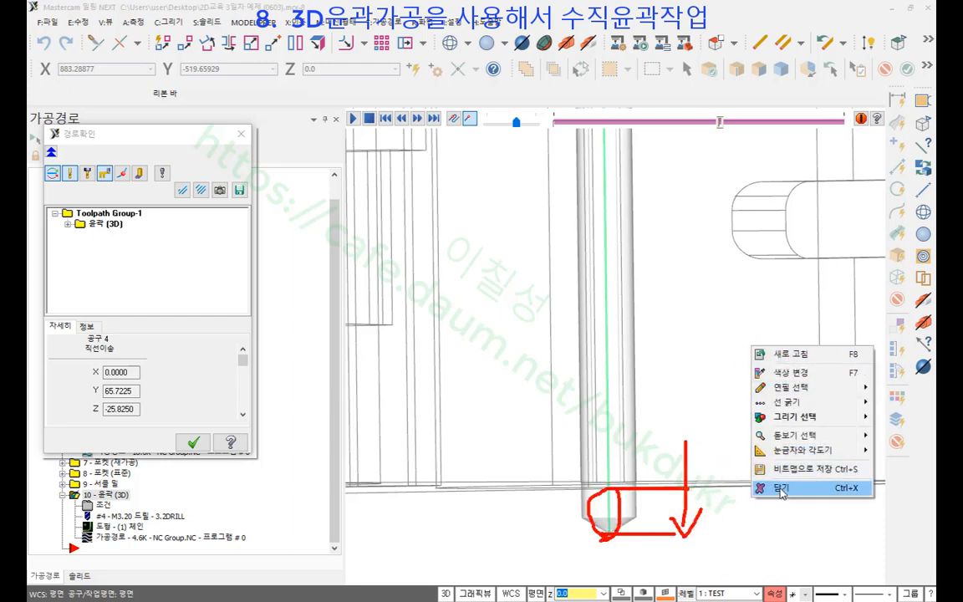
{"action": "left_click", "coordinate": [765, 486]}
{"action": "left_click", "coordinate": [180, 441]}
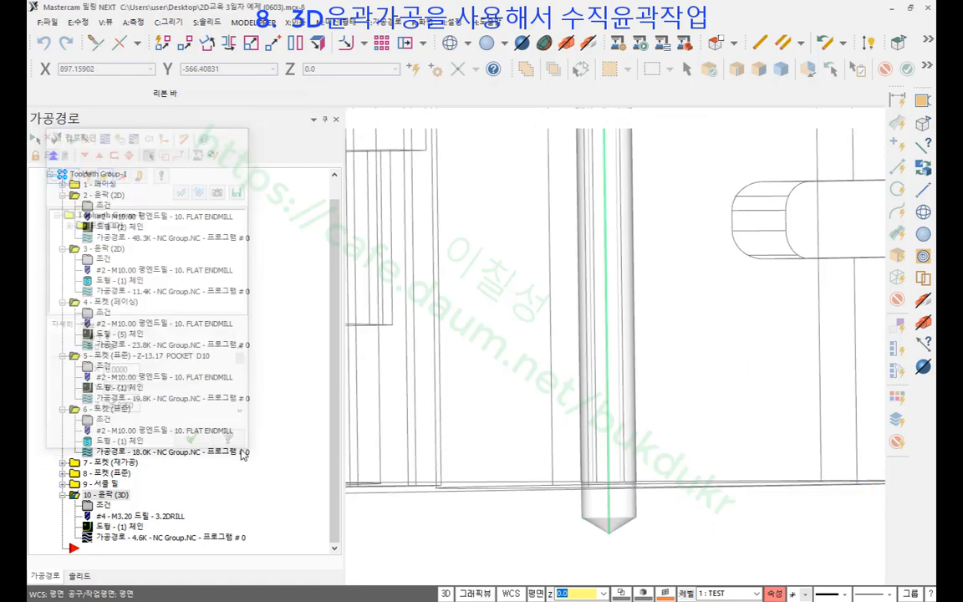
- Return to an isometric view of the whole part and collapse operations 2 to 6 and 10 in the toolpath tree
{"action": "scroll", "coordinate": [565, 374], "scroll_direction": "down", "scroll_amount": 5}
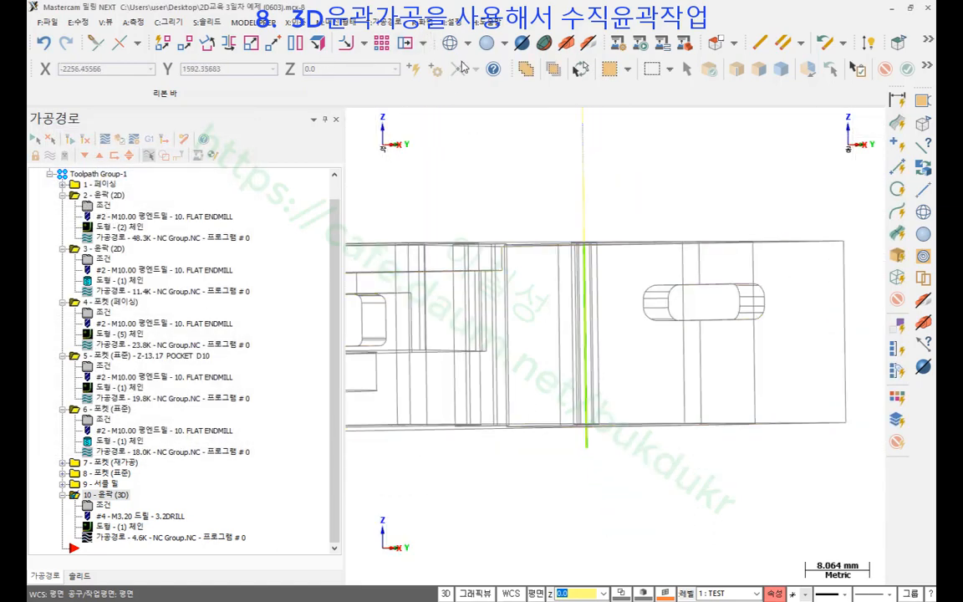
{"action": "middle_click_drag", "start_coordinate": [535, 330], "coordinate": [594, 379]}
{"action": "scroll", "coordinate": [671, 260], "scroll_direction": "down", "scroll_amount": 5}
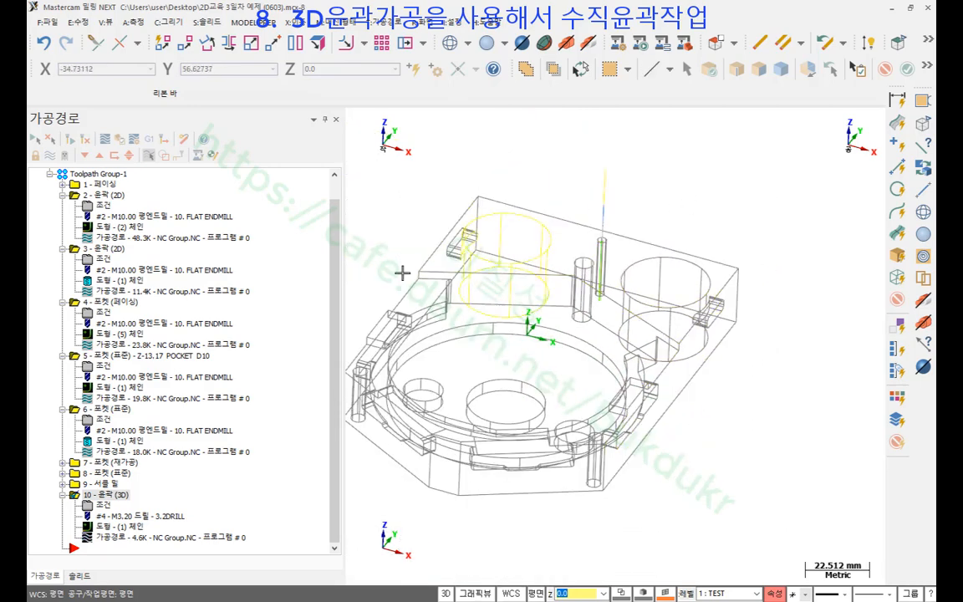
{"action": "scroll", "coordinate": [118, 199], "scroll_direction": "up", "scroll_amount": 1}
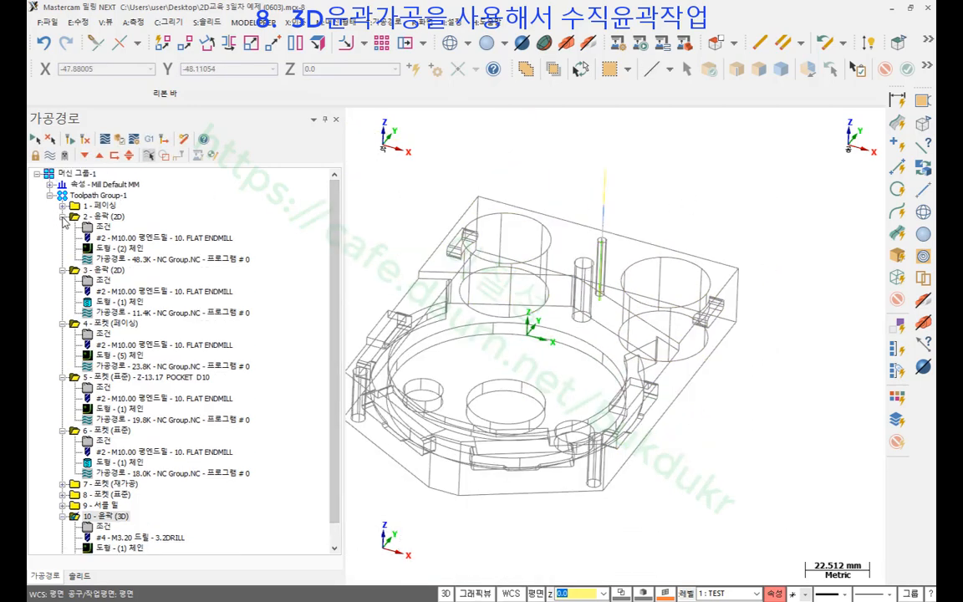
{"action": "left_click", "coordinate": [62, 216]}
{"action": "left_click", "coordinate": [61, 227]}
{"action": "left_click", "coordinate": [62, 238]}
{"action": "left_click", "coordinate": [62, 249]}
{"action": "left_click", "coordinate": [62, 259]}
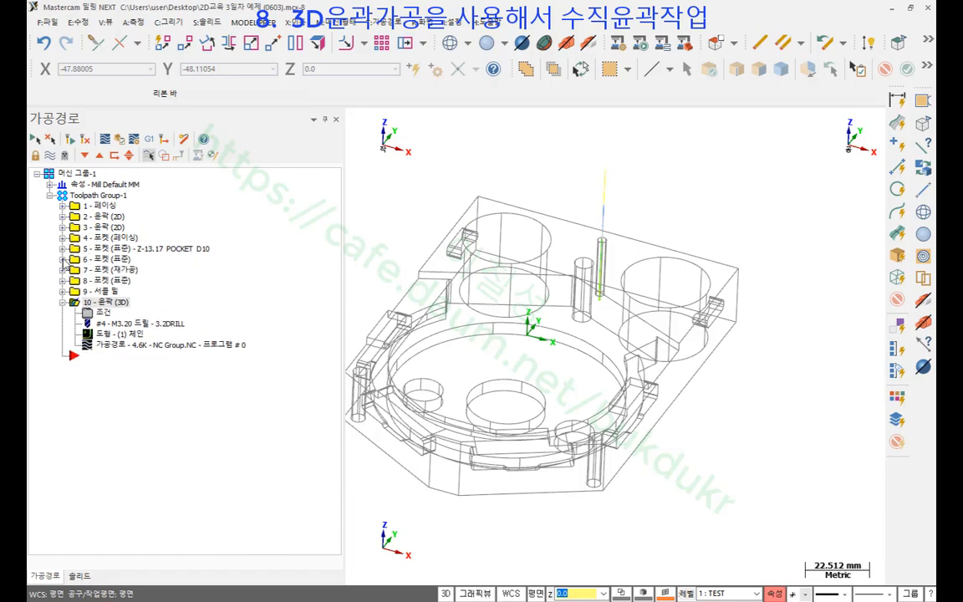
{"action": "left_click", "coordinate": [62, 302]}
- Verify all operations of Toolpath Group-1 through to the end and compare the machined stock with the workpiece
{"action": "left_click", "coordinate": [92, 194]}
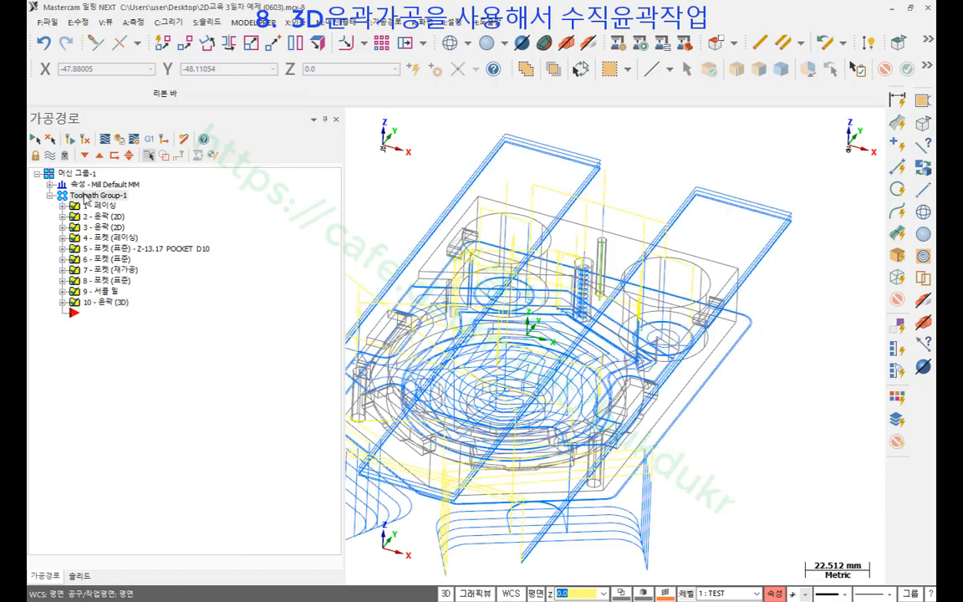
{"action": "left_click", "coordinate": [119, 139]}
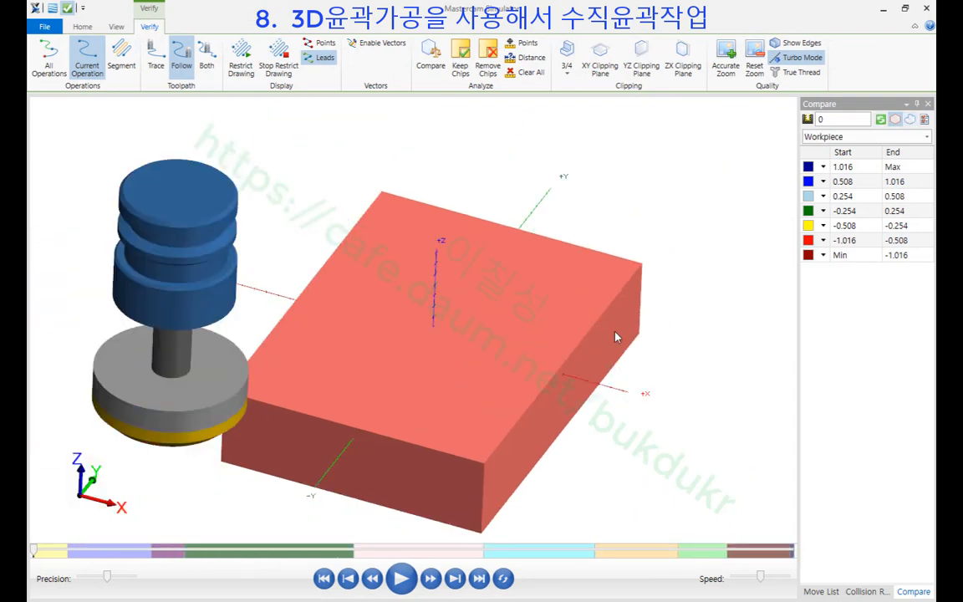
{"action": "left_click", "coordinate": [480, 578]}
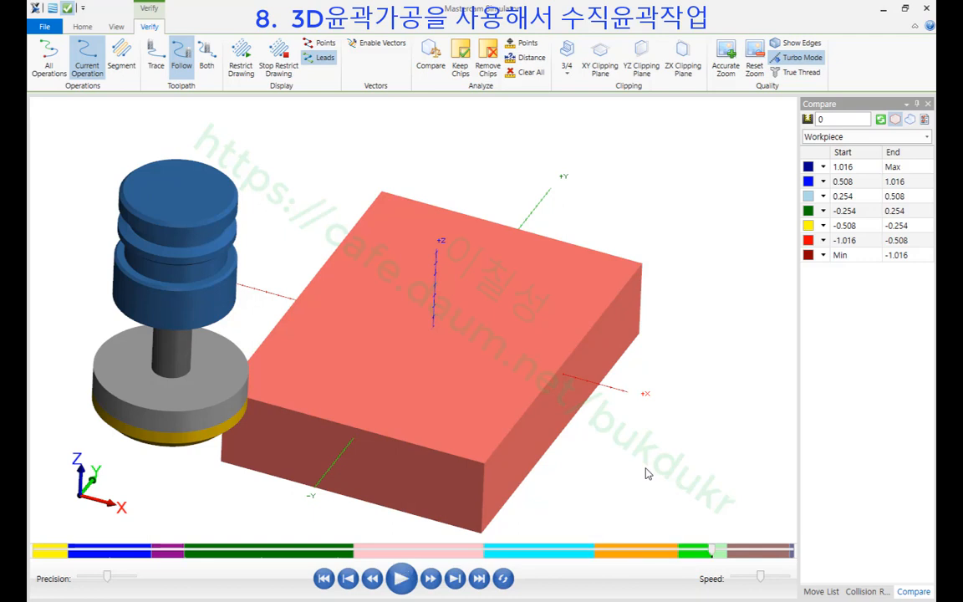
{"action": "left_click", "coordinate": [431, 58]}
{"action": "left_click", "coordinate": [882, 120]}
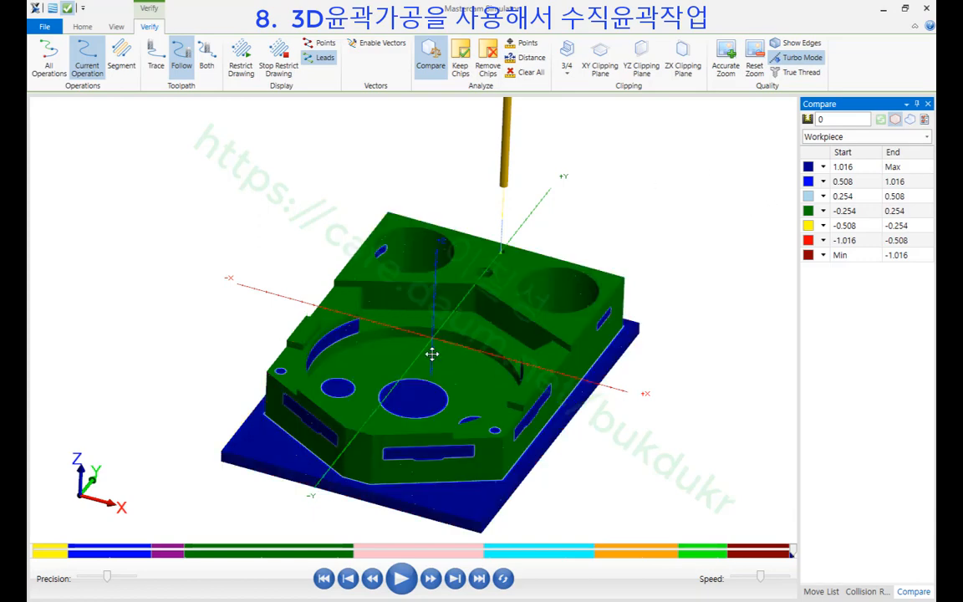
- Examine the compared part from several angles, checking the drilled hole and the material remaining in the circular pocket's floor holes
{"action": "middle_click_drag", "start_coordinate": [432, 355], "coordinate": [397, 393]}
{"action": "scroll", "coordinate": [565, 311], "scroll_direction": "up", "scroll_amount": 5}
{"action": "scroll", "coordinate": [565, 310], "scroll_direction": "down", "scroll_amount": 5}
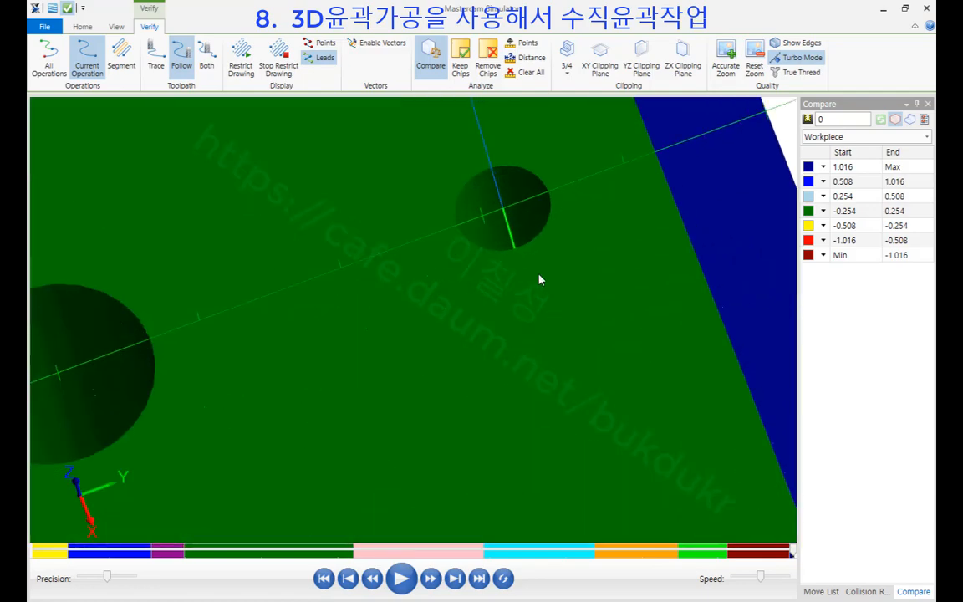
{"action": "scroll", "coordinate": [556, 223], "scroll_direction": "down", "scroll_amount": 2}
{"action": "scroll", "coordinate": [278, 275], "scroll_direction": "up", "scroll_amount": 3}
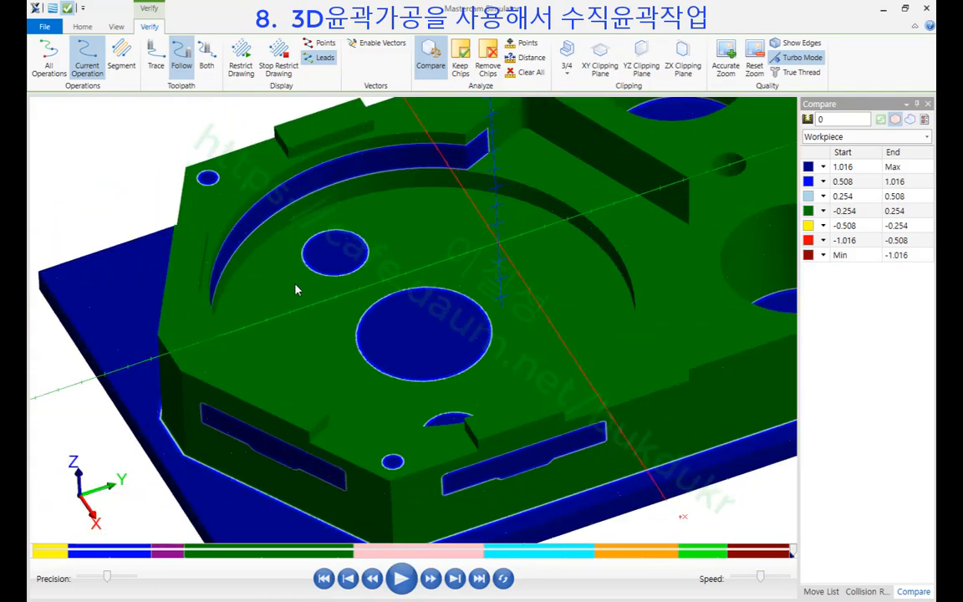
{"action": "middle_click_drag", "start_coordinate": [298, 287], "coordinate": [440, 407]}
{"action": "scroll", "coordinate": [391, 282], "scroll_direction": "down", "scroll_amount": 5}
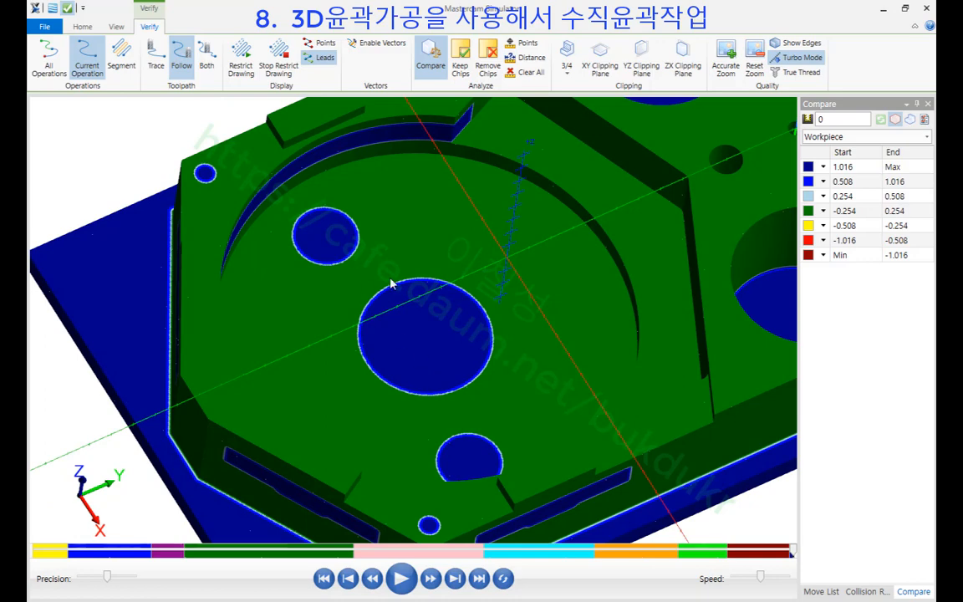
{"action": "scroll", "coordinate": [394, 271], "scroll_direction": "up", "scroll_amount": 2}
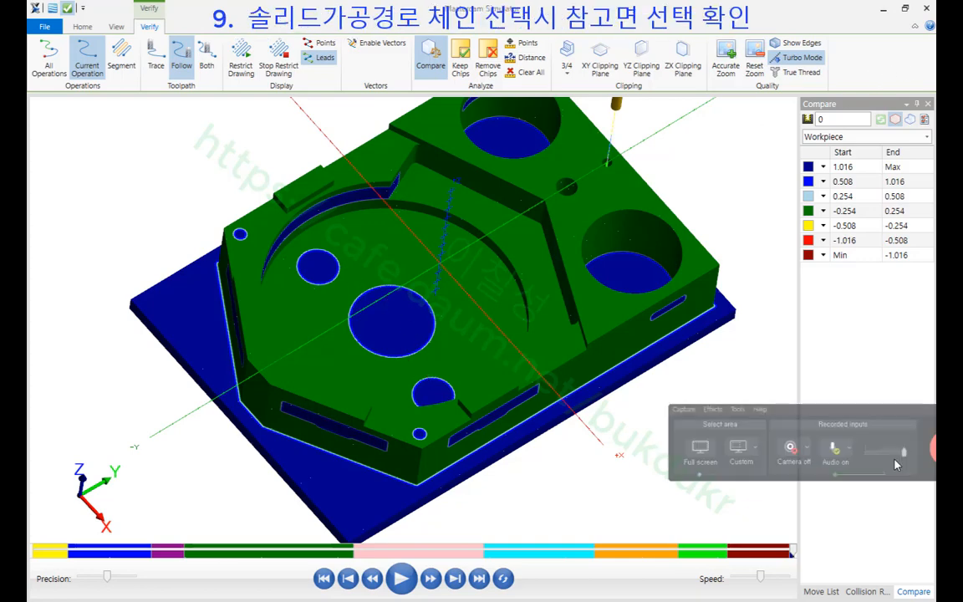
- Examine the three unmachined through holes in the circular pocket's floor and close the simulation
{"action": "scroll", "coordinate": [341, 311], "scroll_direction": "up", "scroll_amount": 3}
{"action": "scroll", "coordinate": [351, 312], "scroll_direction": "down", "scroll_amount": 2}
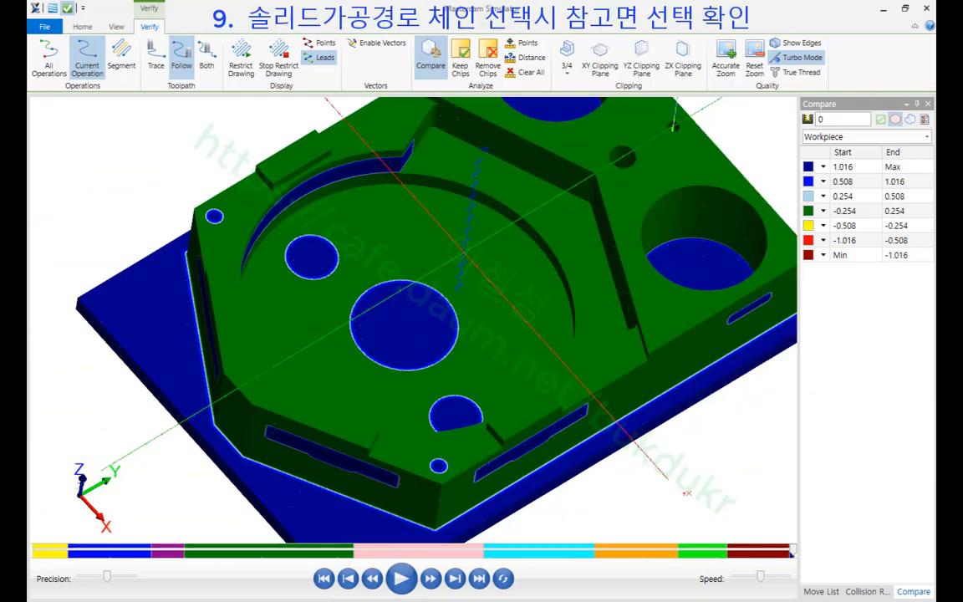
{"action": "left_click_drag", "start_coordinate": [313, 237], "coordinate": [343, 228]}
{"action": "left_click_drag", "start_coordinate": [410, 284], "coordinate": [446, 290]}
{"action": "left_click_drag", "start_coordinate": [461, 396], "coordinate": [488, 406]}
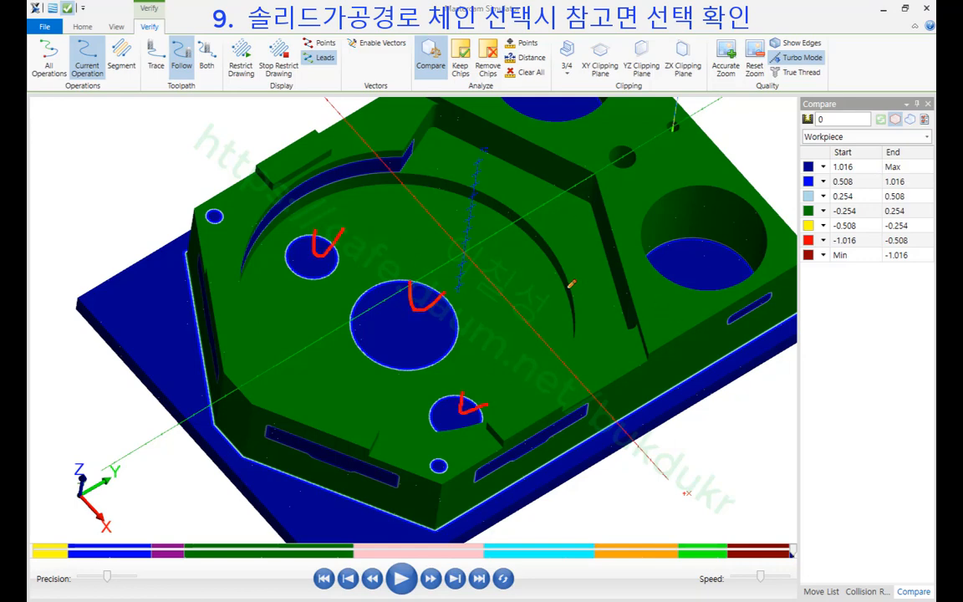
{"action": "right_click", "coordinate": [568, 282]}
{"action": "left_click", "coordinate": [613, 425]}
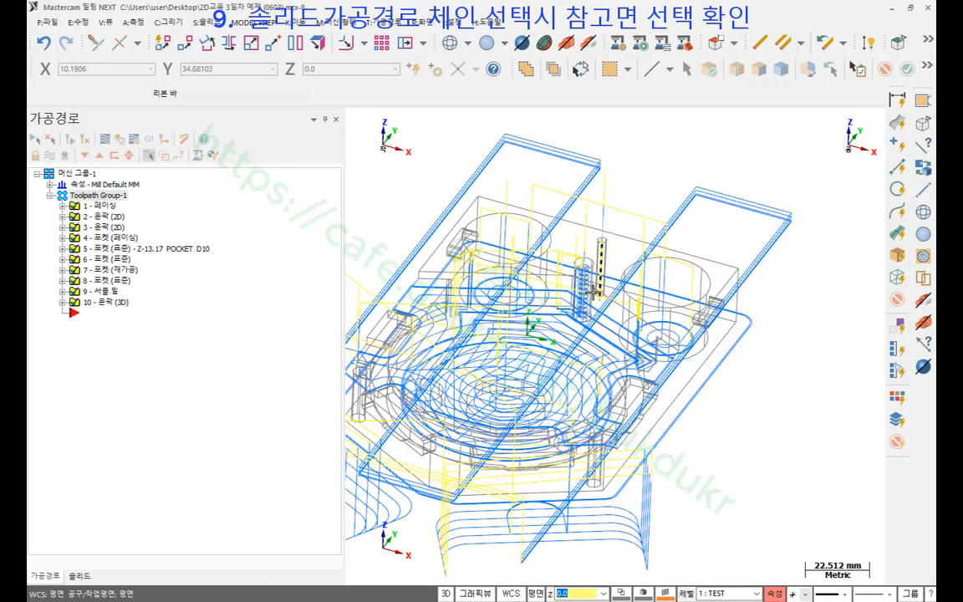
- Shade the solid, hide the toolpaths of all operations and show the circular pocket's floor from above
{"action": "scroll", "coordinate": [681, 159], "scroll_direction": "down", "scroll_amount": 3}
{"action": "scroll", "coordinate": [519, 352], "scroll_direction": "up", "scroll_amount": 3}
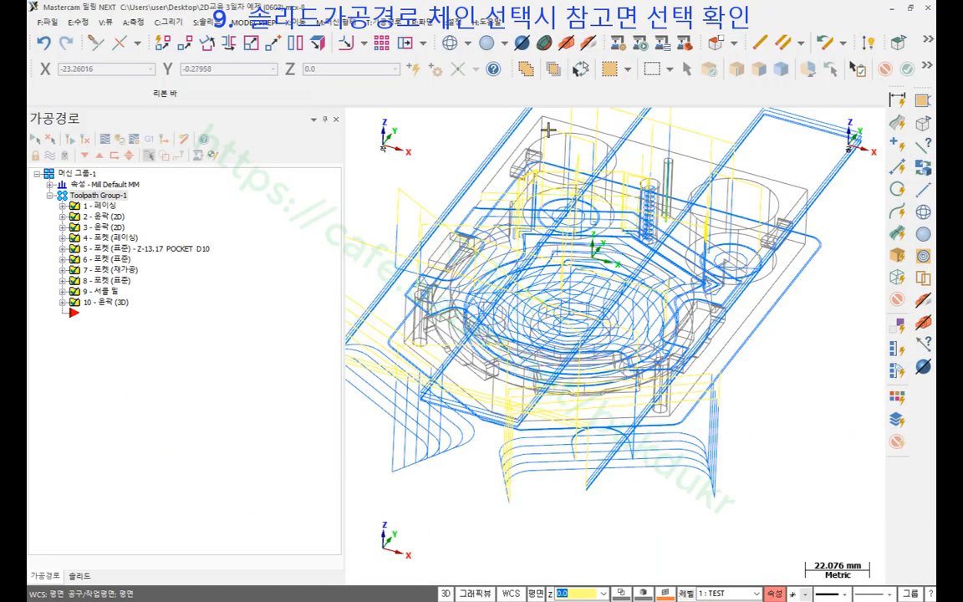
{"action": "left_click", "coordinate": [489, 45]}
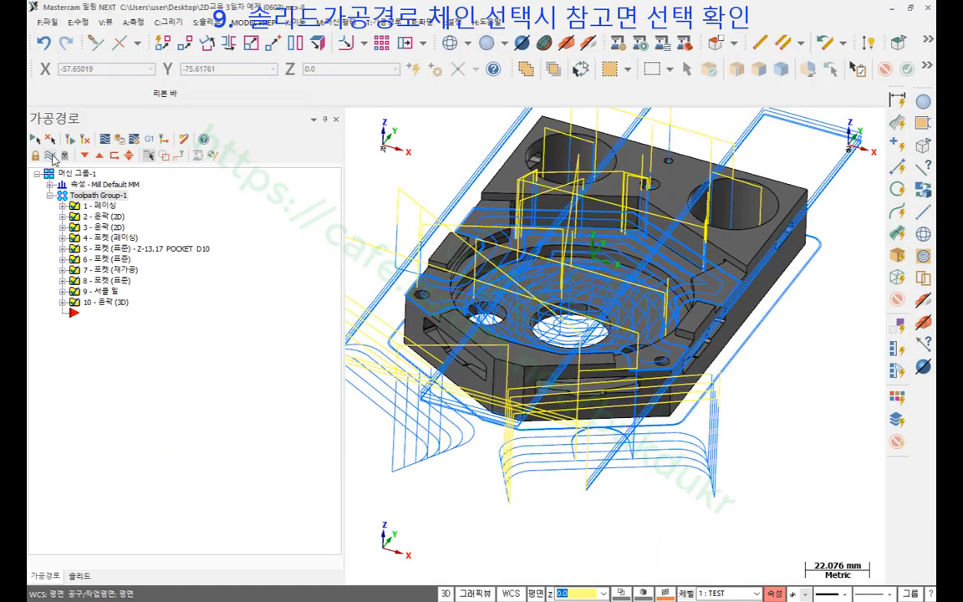
{"action": "left_click", "coordinate": [52, 155]}
{"action": "mouse_move", "coordinate": [653, 354]}
{"action": "middle_mouse_down"}
{"action": "mouse_move", "coordinate": [597, 335]}
{"action": "mouse_move", "coordinate": [640, 264]}
{"action": "middle_mouse_up"}
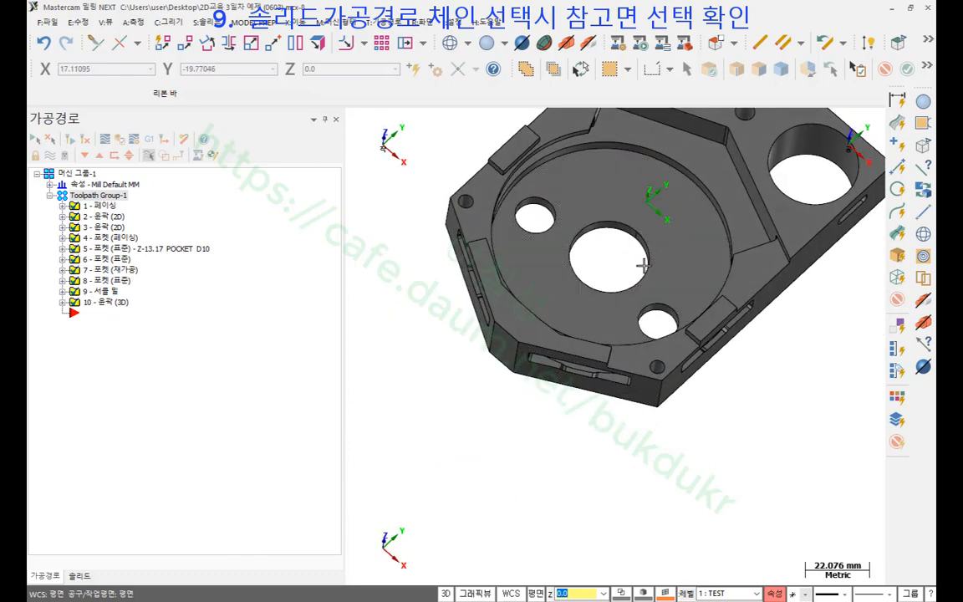
- Measure the upper edges of the two small holes and the large central hole in the circular pocket's floor
{"action": "scroll", "coordinate": [624, 248], "scroll_direction": "up", "scroll_amount": 4}
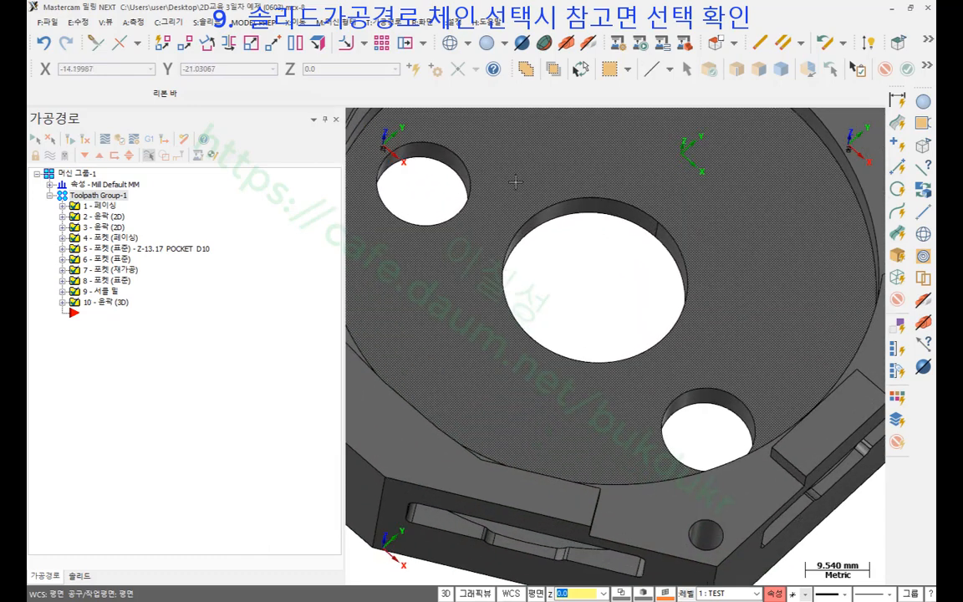
{"action": "key", "text": "F4"}
{"action": "left_click", "coordinate": [472, 174]}
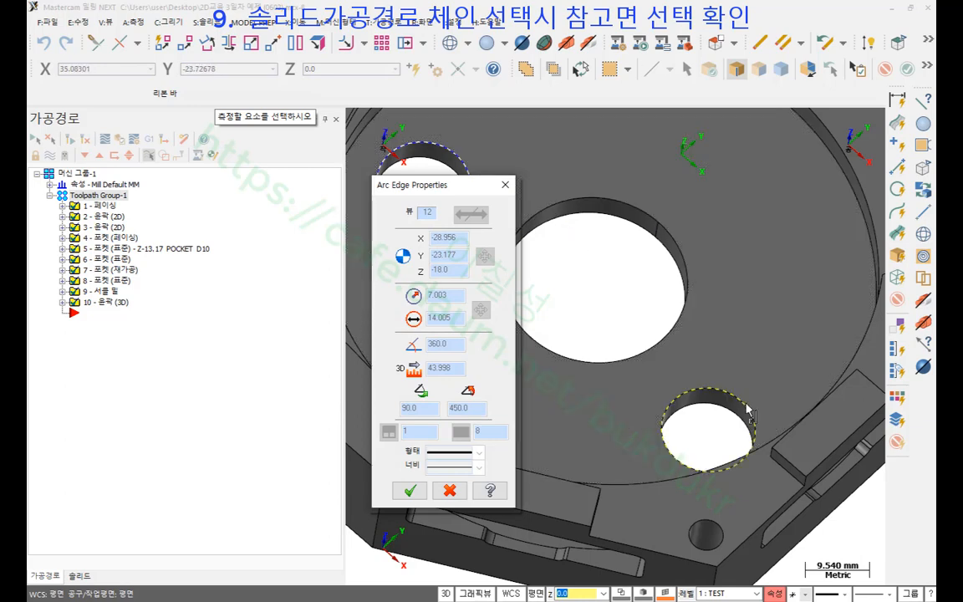
{"action": "left_click", "coordinate": [665, 418]}
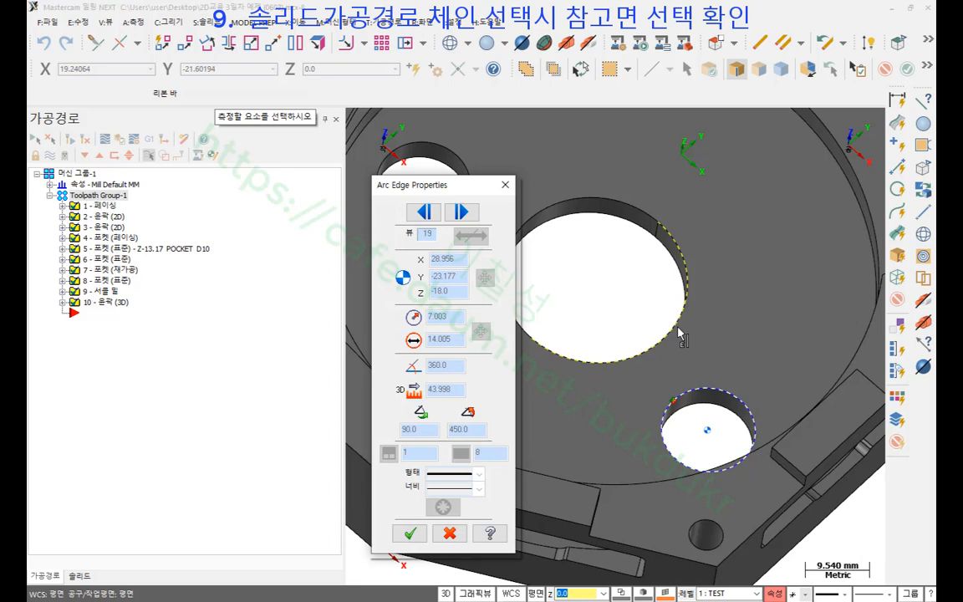
{"action": "left_click", "coordinate": [680, 334]}
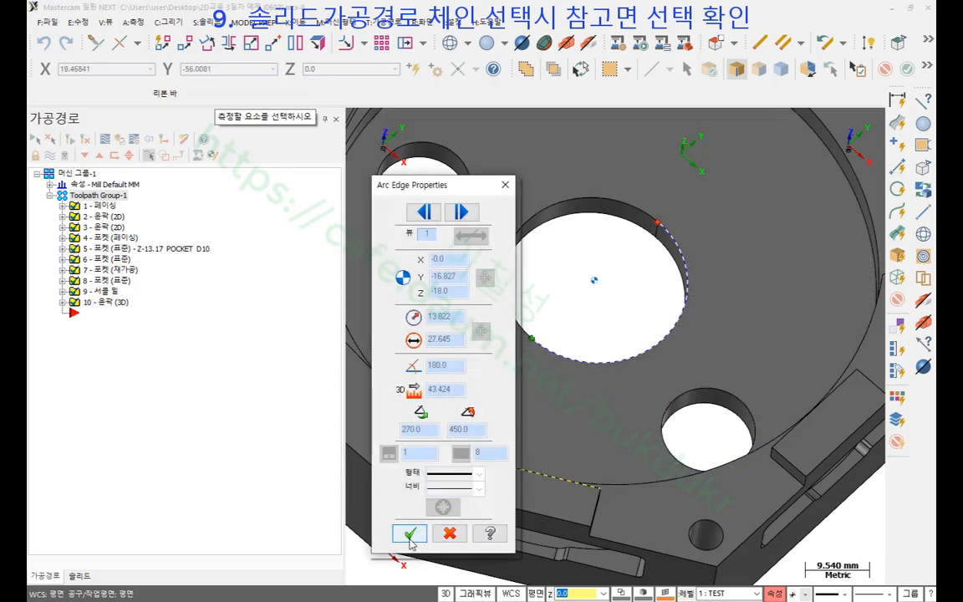
{"action": "left_click", "coordinate": [410, 536]}
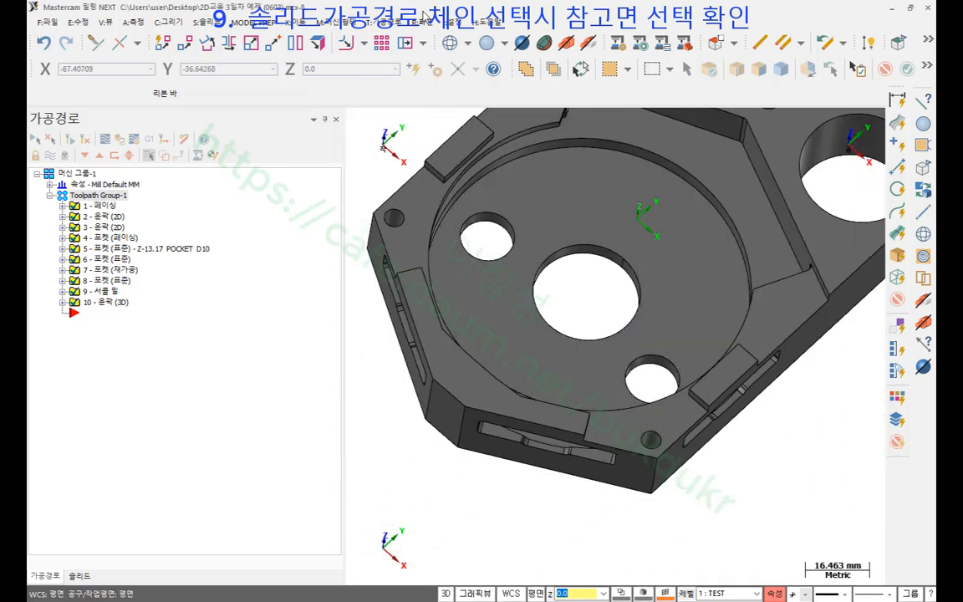
- Start a pocket toolpath with 3D solid chaining and chain the upper edge loop of the first small floor hole
{"action": "left_click", "coordinate": [355, 23]}
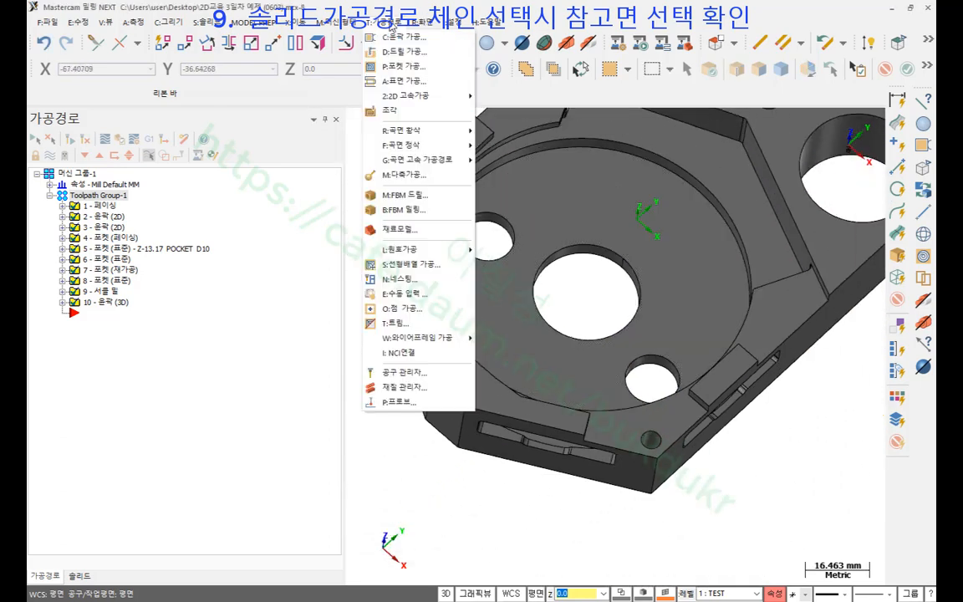
{"action": "left_click", "coordinate": [398, 67]}
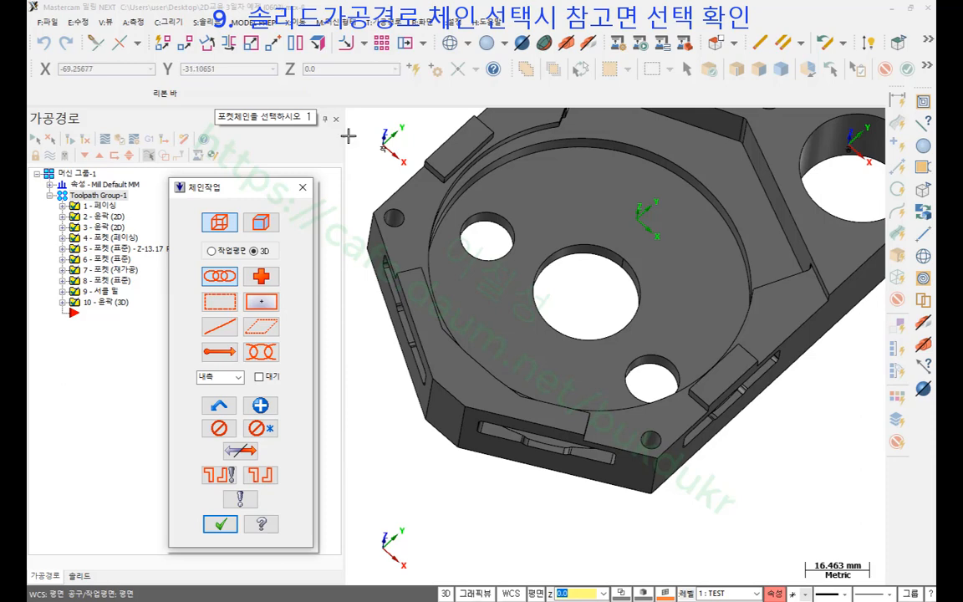
{"action": "scroll", "coordinate": [699, 301], "scroll_direction": "up", "scroll_amount": 3}
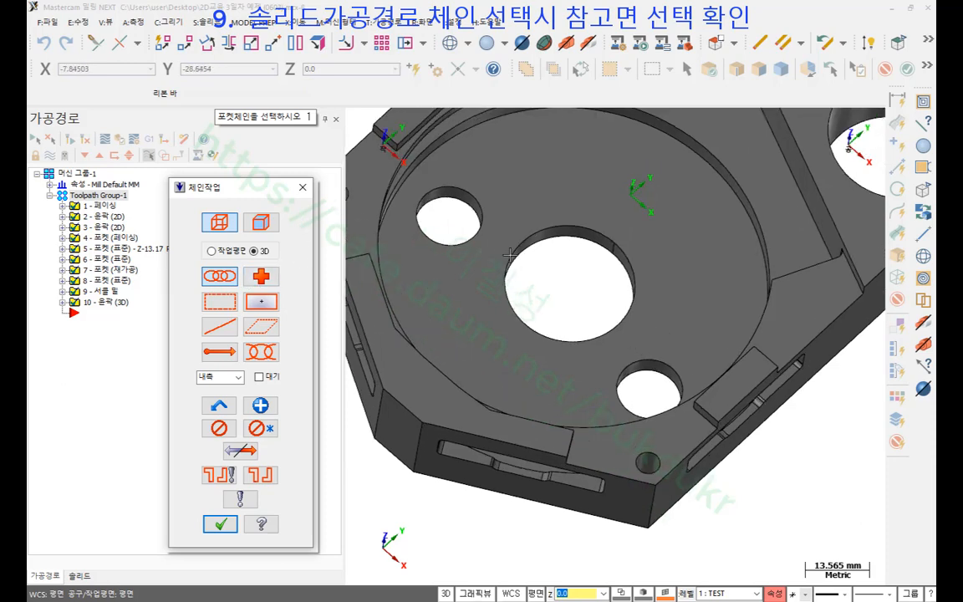
{"action": "left_click", "coordinate": [261, 222]}
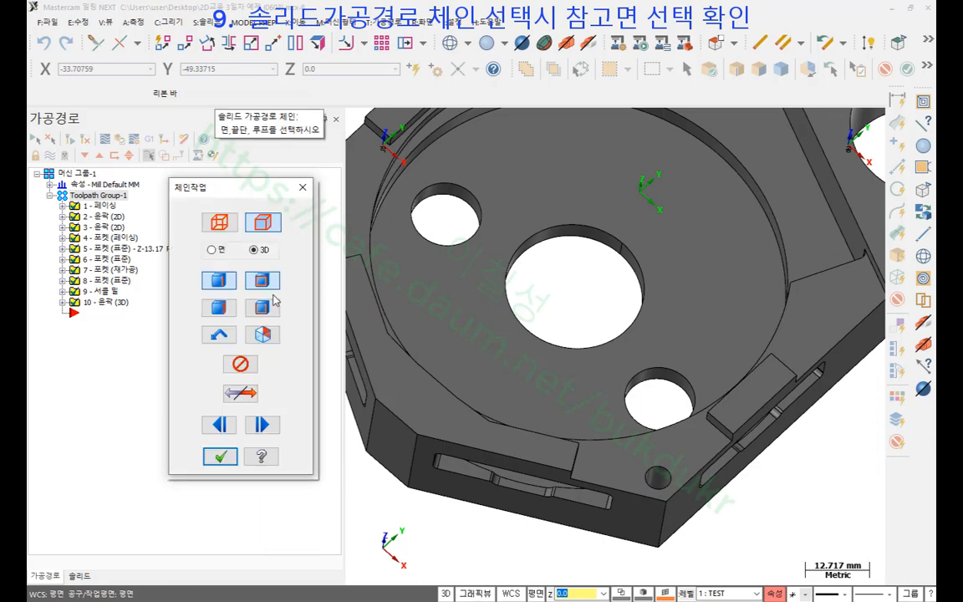
{"action": "left_click", "coordinate": [472, 211]}
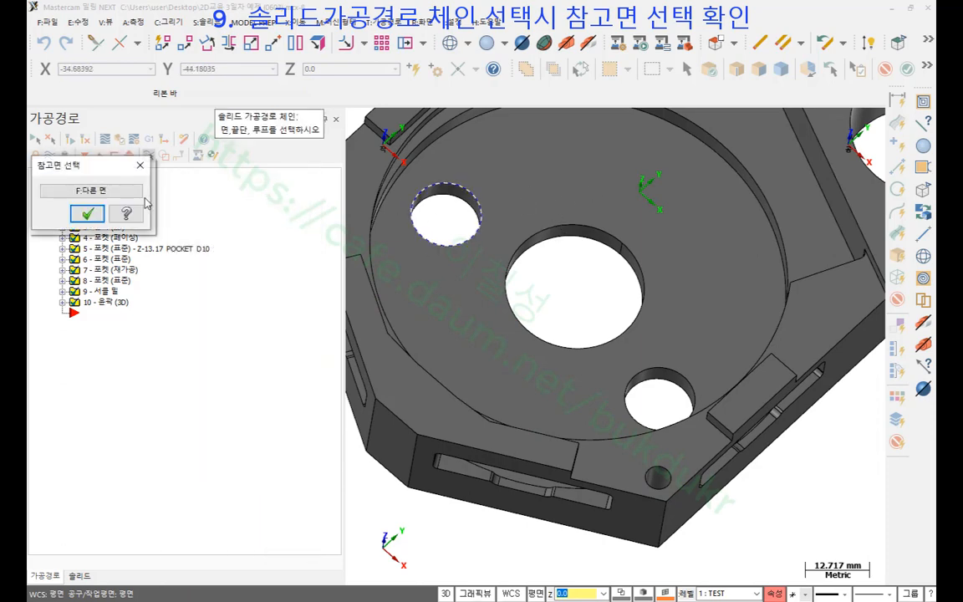
{"action": "left_click", "coordinate": [87, 214]}
- Select the large central hole's upper edge as the second pocket chain and examine which reference face its loop follows
{"action": "left_click", "coordinate": [539, 224]}
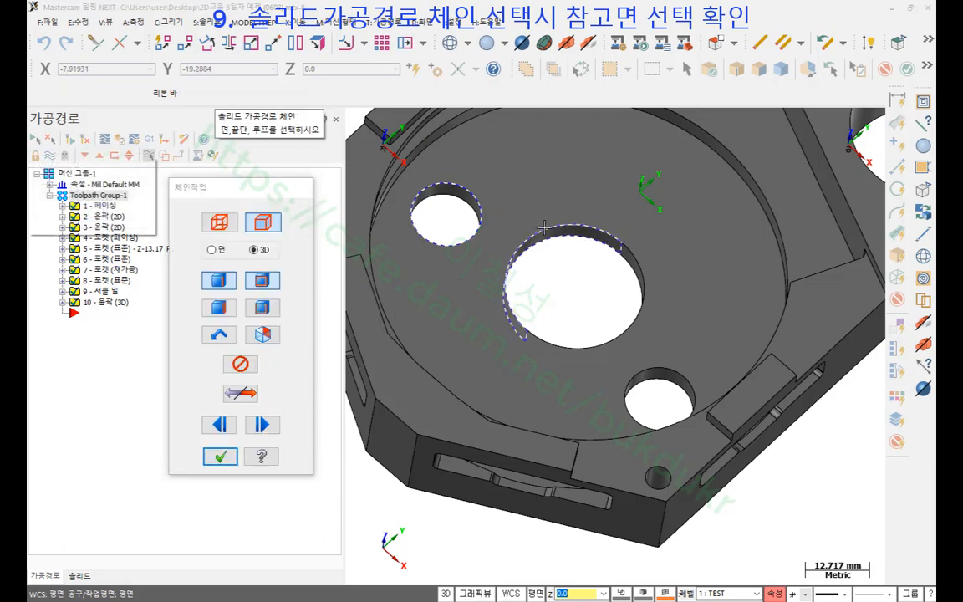
{"action": "scroll", "coordinate": [581, 298], "scroll_direction": "up", "scroll_amount": 1}
{"action": "middle_click_drag", "start_coordinate": [581, 299], "coordinate": [561, 263]}
{"action": "scroll", "coordinate": [526, 242], "scroll_direction": "up", "scroll_amount": 5}
{"action": "scroll", "coordinate": [526, 242], "scroll_direction": "up", "scroll_amount": 2}
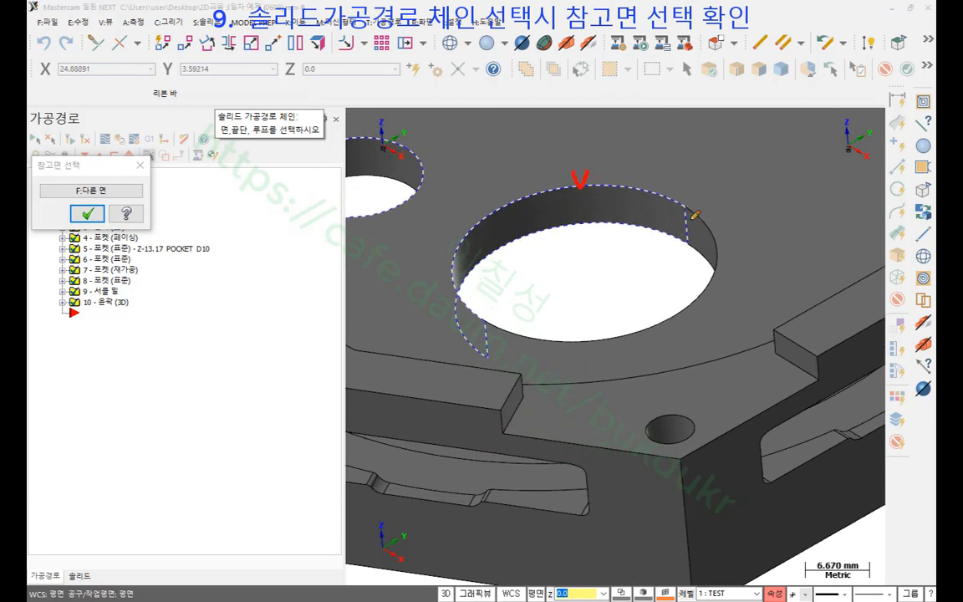
{"action": "mouse_move", "coordinate": [687, 206]}
{"action": "left_mouse_down"}
{"action": "mouse_move", "coordinate": [707, 234]}
{"action": "mouse_move", "coordinate": [703, 316]}
{"action": "mouse_move", "coordinate": [580, 335]}
{"action": "mouse_move", "coordinate": [469, 308]}
{"action": "mouse_move", "coordinate": [493, 205]}
{"action": "mouse_move", "coordinate": [619, 184]}
{"action": "mouse_move", "coordinate": [683, 215]}
{"action": "left_mouse_up"}
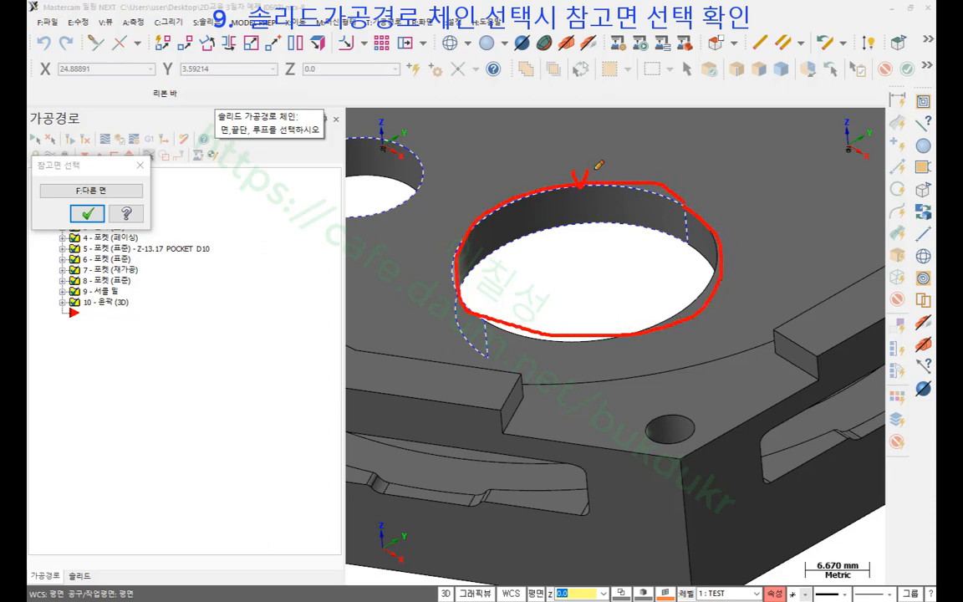
{"action": "left_click_drag", "start_coordinate": [548, 122], "coordinate": [572, 128]}
{"action": "mouse_move", "coordinate": [691, 227]}
{"action": "left_mouse_down"}
{"action": "mouse_move", "coordinate": [510, 238]}
{"action": "mouse_move", "coordinate": [478, 284]}
{"action": "mouse_move", "coordinate": [477, 339]}
{"action": "mouse_move", "coordinate": [584, 176]}
{"action": "left_mouse_up"}
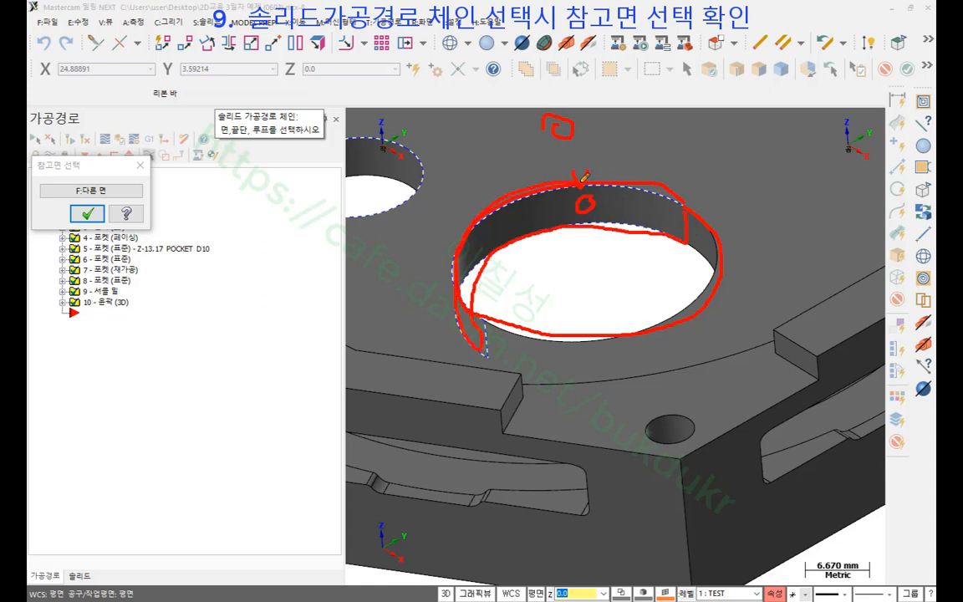
{"action": "mouse_move", "coordinate": [88, 170]}
{"action": "left_mouse_down"}
{"action": "mouse_move", "coordinate": [95, 182]}
{"action": "mouse_move", "coordinate": [120, 164]}
{"action": "left_mouse_up"}
{"action": "right_click", "coordinate": [702, 125]}
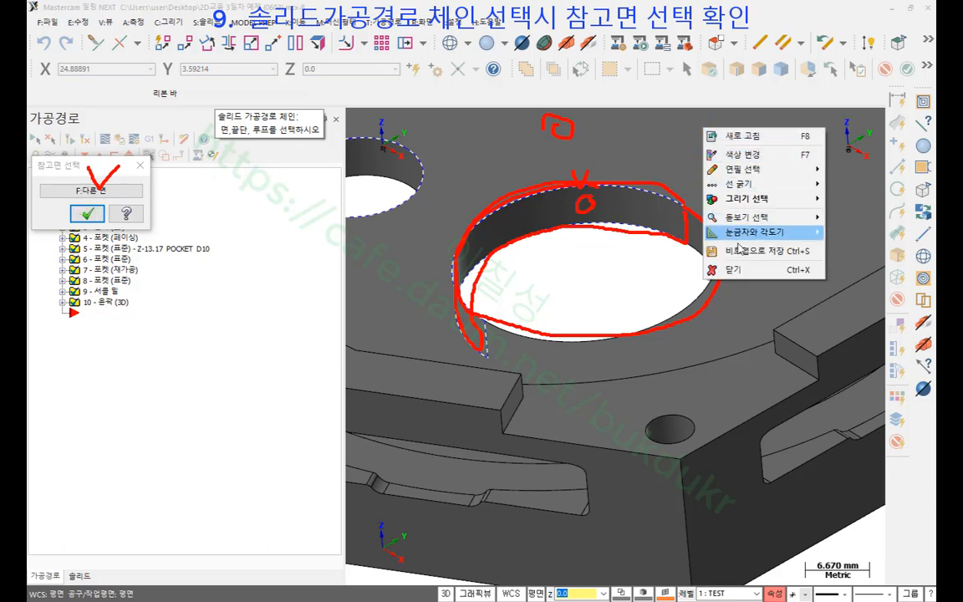
{"action": "left_click", "coordinate": [728, 268]}
- Switch the large central hole's chain to the other reference face so it follows the full upper edge loop, and accept it
{"action": "left_click", "coordinate": [117, 197]}
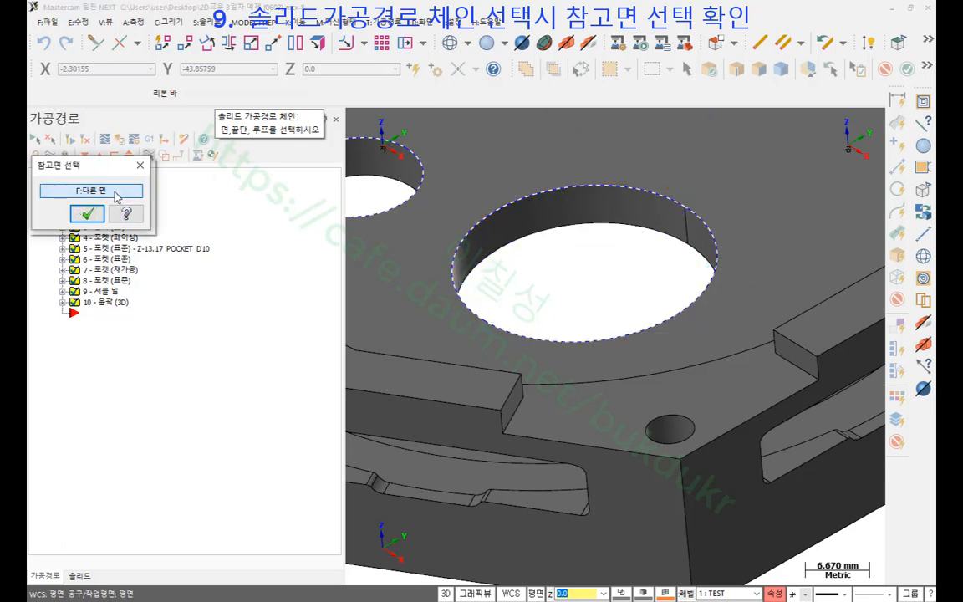
{"action": "scroll", "coordinate": [766, 209], "scroll_direction": "down", "scroll_amount": 1}
{"action": "middle_click_drag", "start_coordinate": [766, 208], "coordinate": [786, 224]}
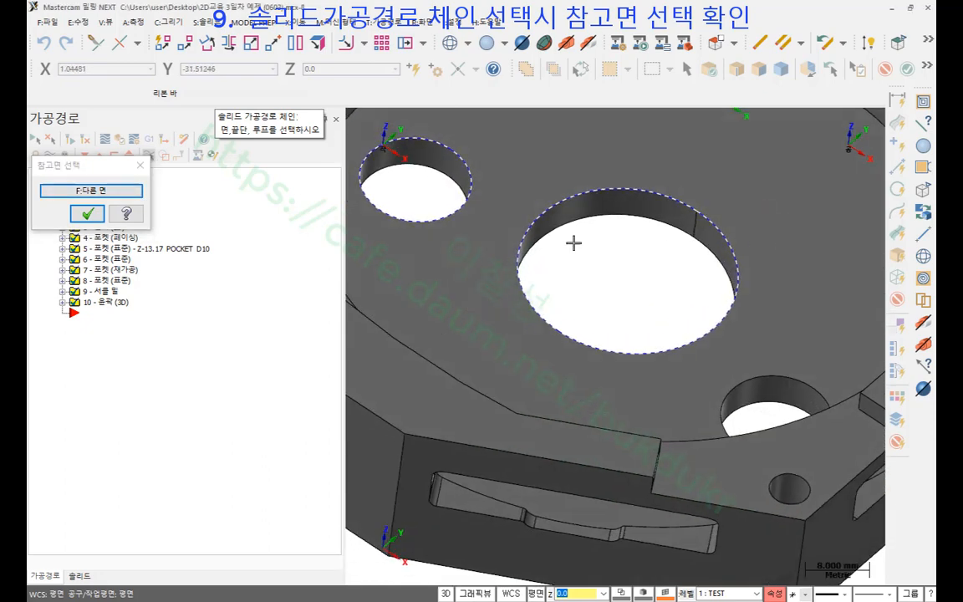
{"action": "scroll", "coordinate": [572, 241], "scroll_direction": "down", "scroll_amount": 1}
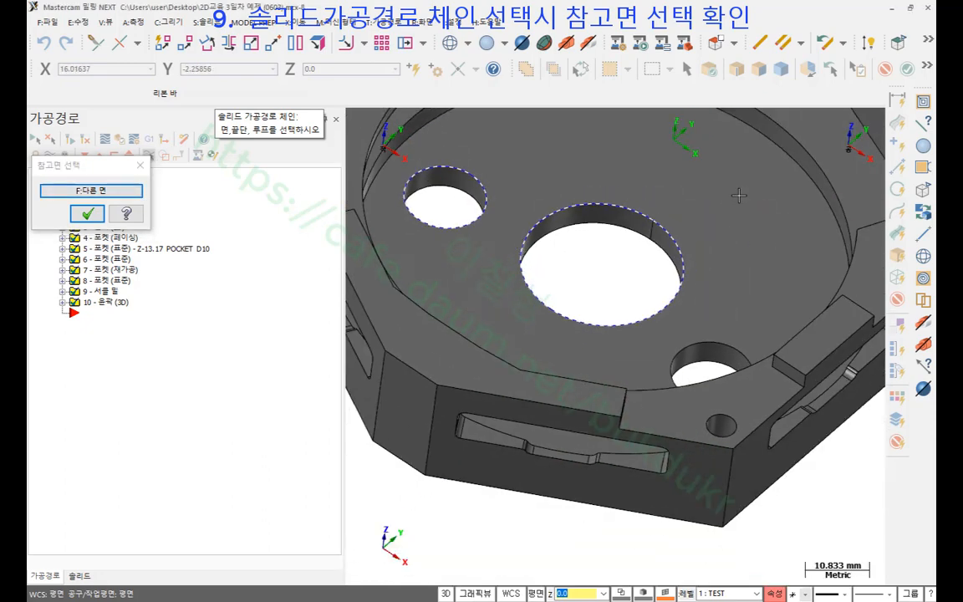
{"action": "left_click", "coordinate": [92, 215]}
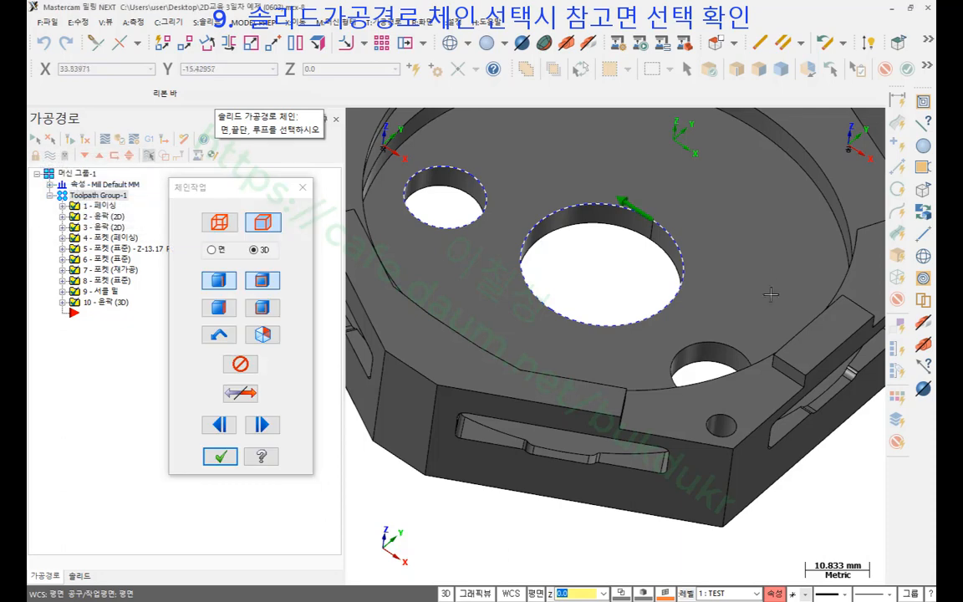
- Chain the second small floor hole's upper edge loop and finish the pocket chain selection
{"action": "left_click", "coordinate": [713, 345]}
{"action": "scroll", "coordinate": [598, 228], "scroll_direction": "down", "scroll_amount": 1}
{"action": "middle_click_drag", "start_coordinate": [598, 228], "coordinate": [633, 244]}
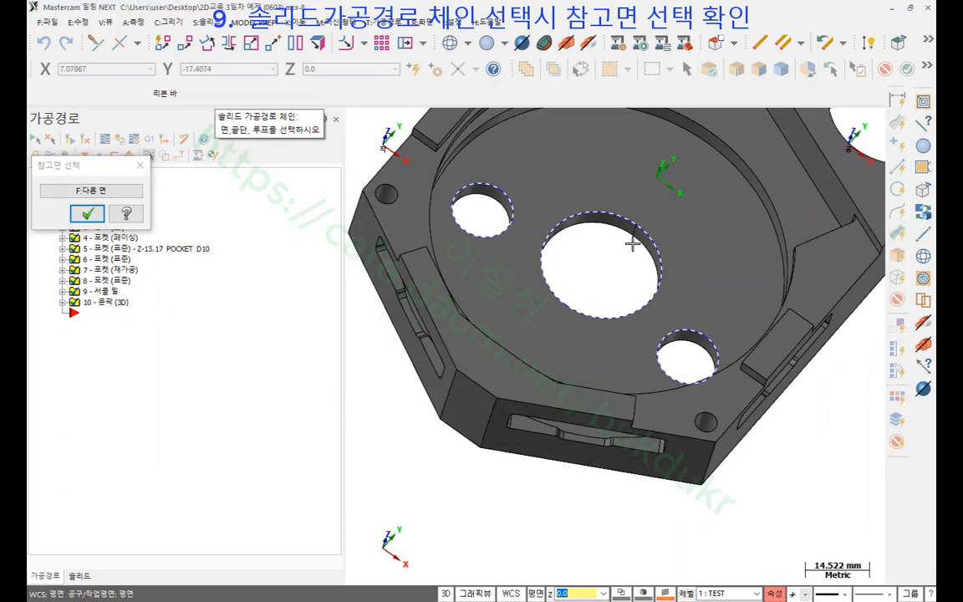
{"action": "left_click", "coordinate": [88, 215]}
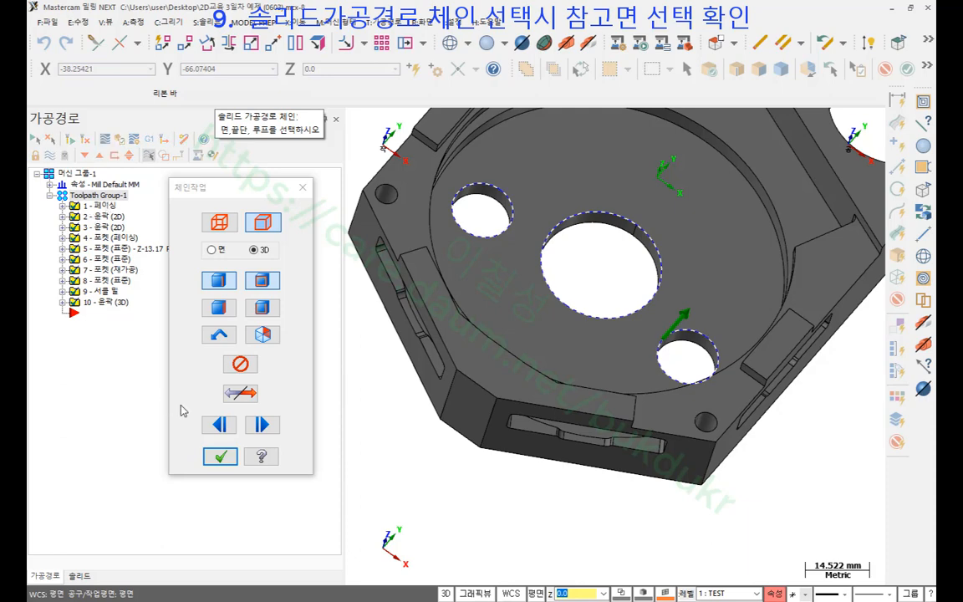
{"action": "left_click", "coordinate": [220, 456]}
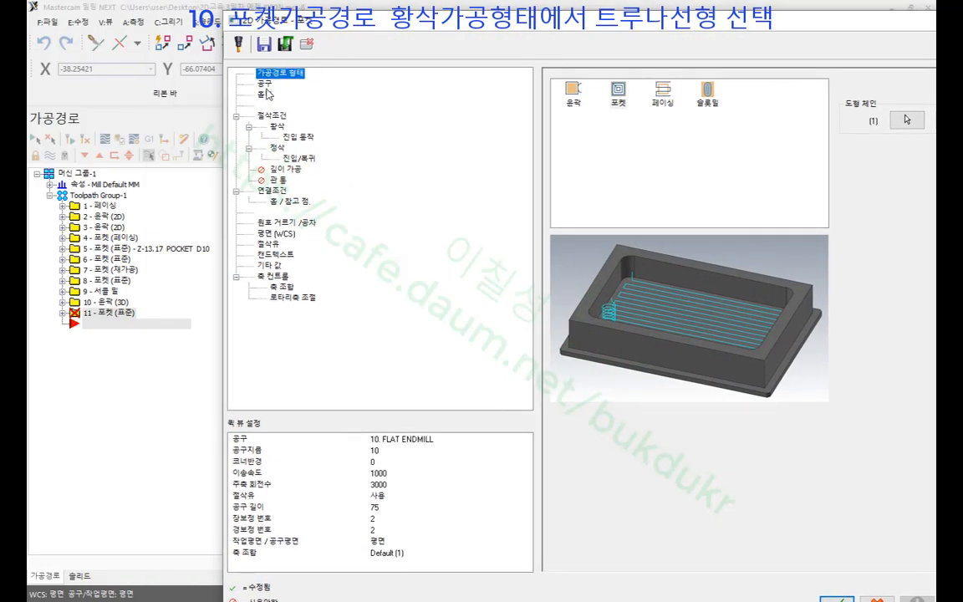
- Assign tool 2, the 10 mm flat end mill, to the pocket toolpath and open its cut parameters
{"action": "left_click", "coordinate": [261, 84]}
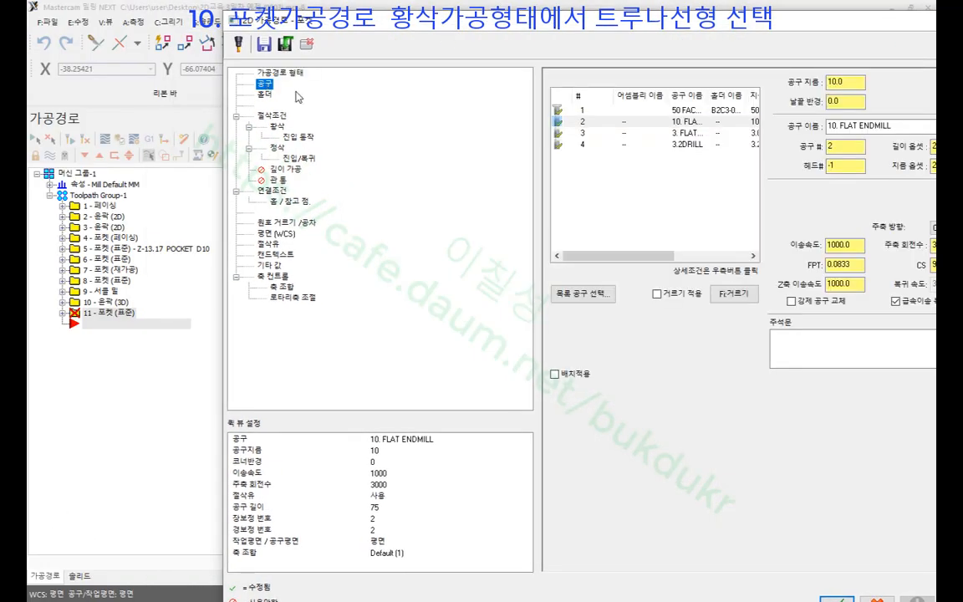
{"action": "left_click", "coordinate": [669, 122]}
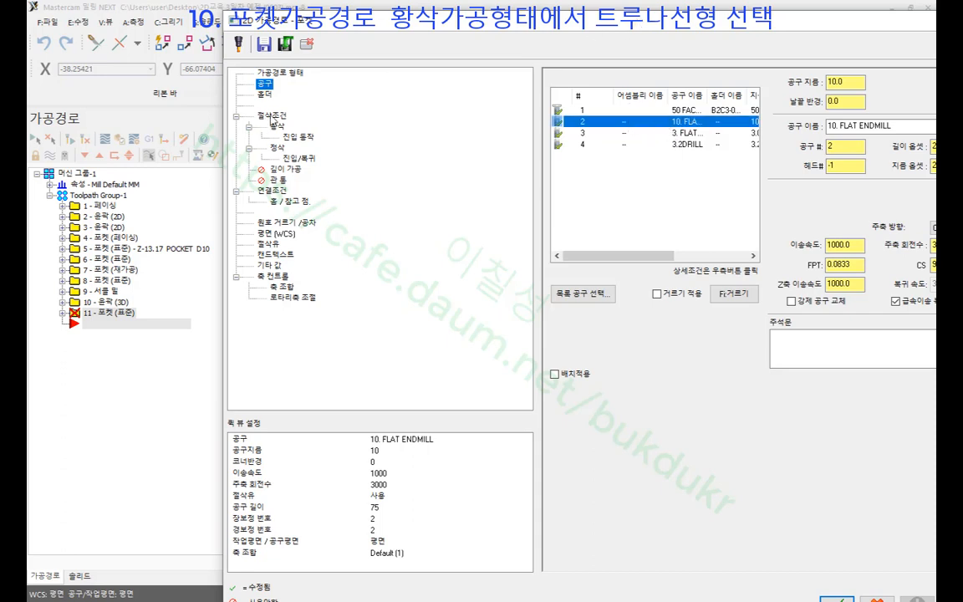
{"action": "left_click", "coordinate": [273, 117]}
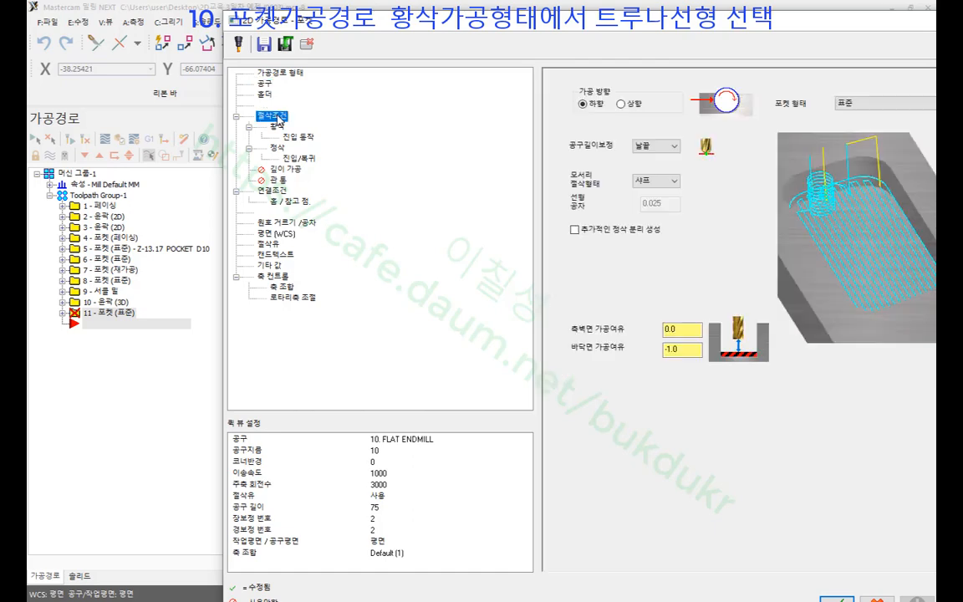
{"action": "left_click_drag", "start_coordinate": [615, 21], "coordinate": [474, 23]}
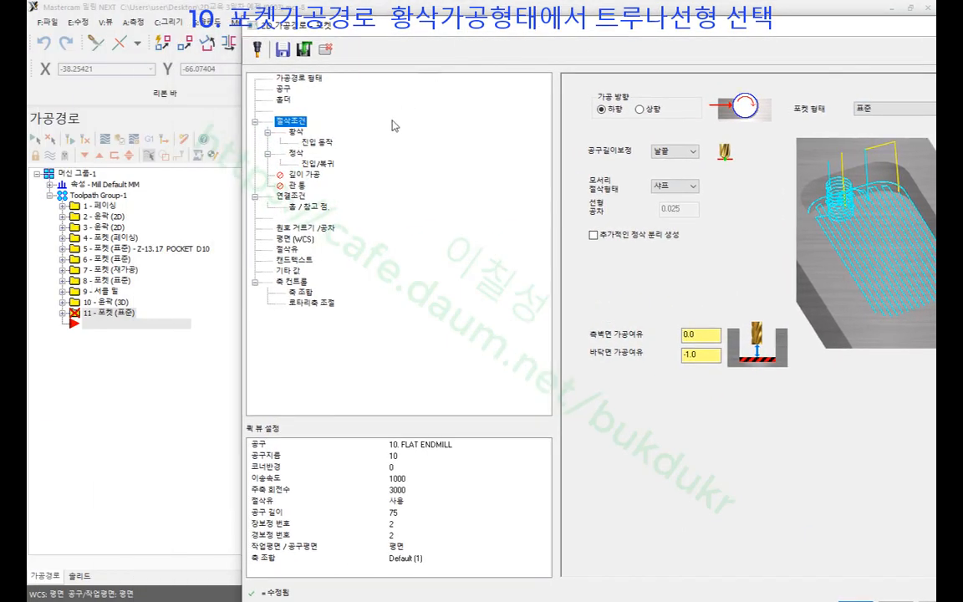
- Set the pocket's roughing method to True Spiral (트루나선형절삭)
{"action": "left_click", "coordinate": [286, 135]}
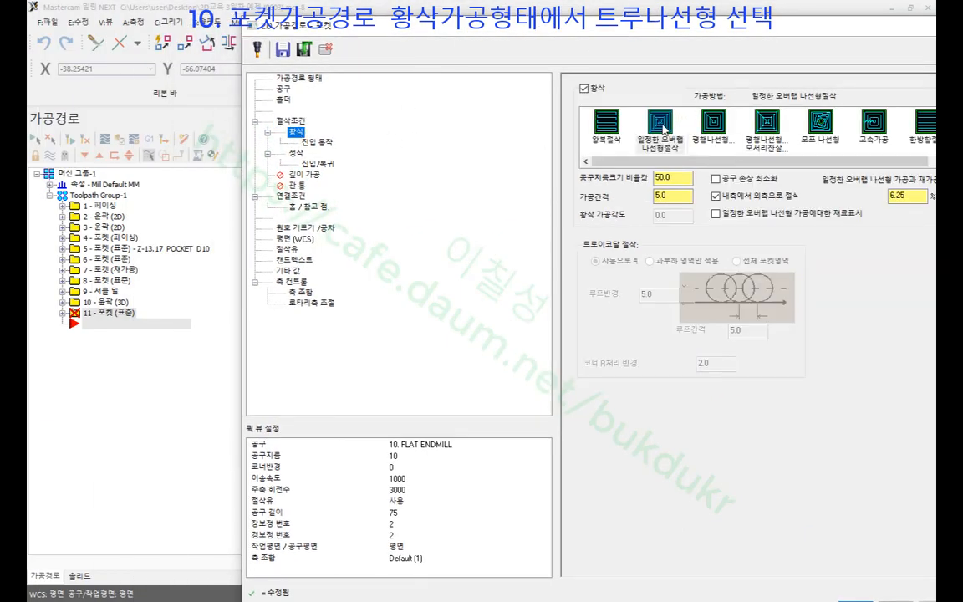
{"action": "left_click_drag", "start_coordinate": [713, 31], "coordinate": [579, 32]}
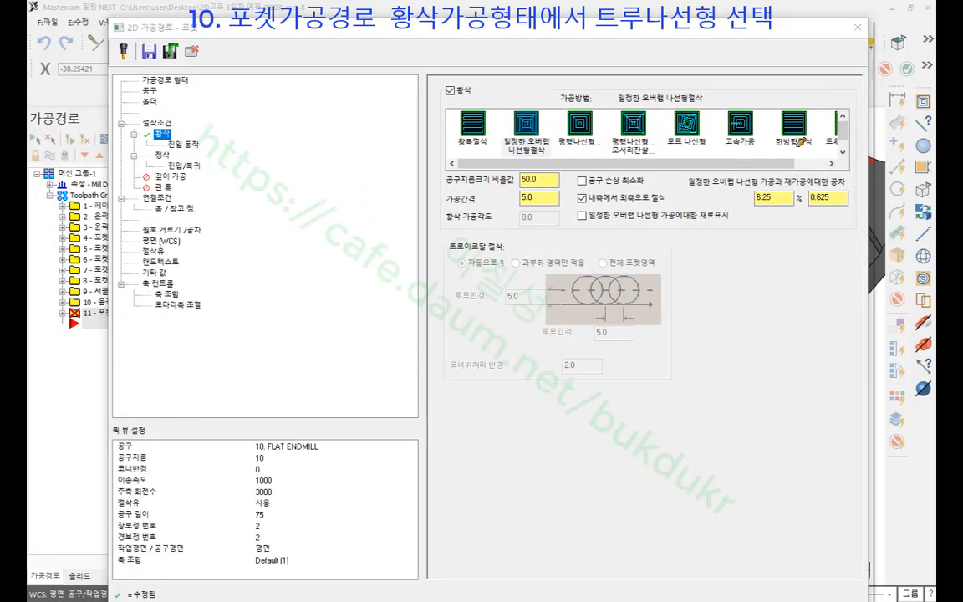
{"action": "mouse_move", "coordinate": [834, 139]}
{"action": "left_mouse_down"}
{"action": "mouse_move", "coordinate": [858, 125]}
{"action": "mouse_move", "coordinate": [843, 98]}
{"action": "left_mouse_up"}
{"action": "left_click_drag", "start_coordinate": [751, 87], "coordinate": [808, 85]}
{"action": "mouse_move", "coordinate": [651, 66]}
{"action": "left_mouse_down"}
{"action": "mouse_move", "coordinate": [709, 79]}
{"action": "mouse_move", "coordinate": [669, 109]}
{"action": "mouse_move", "coordinate": [670, 138]}
{"action": "left_mouse_up"}
{"action": "right_click", "coordinate": [702, 191]}
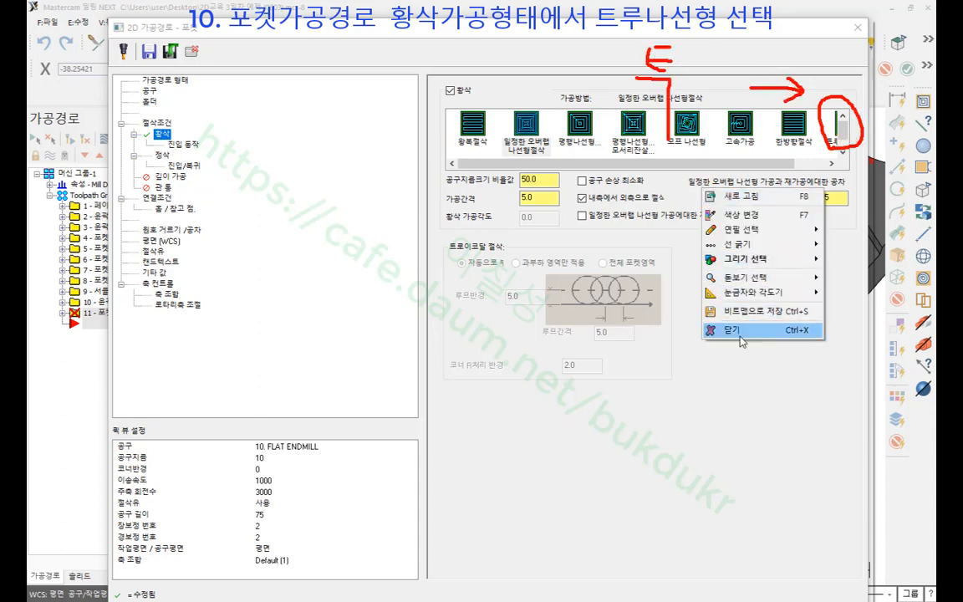
{"action": "left_click", "coordinate": [732, 330]}
{"action": "left_click_drag", "start_coordinate": [782, 165], "coordinate": [818, 169]}
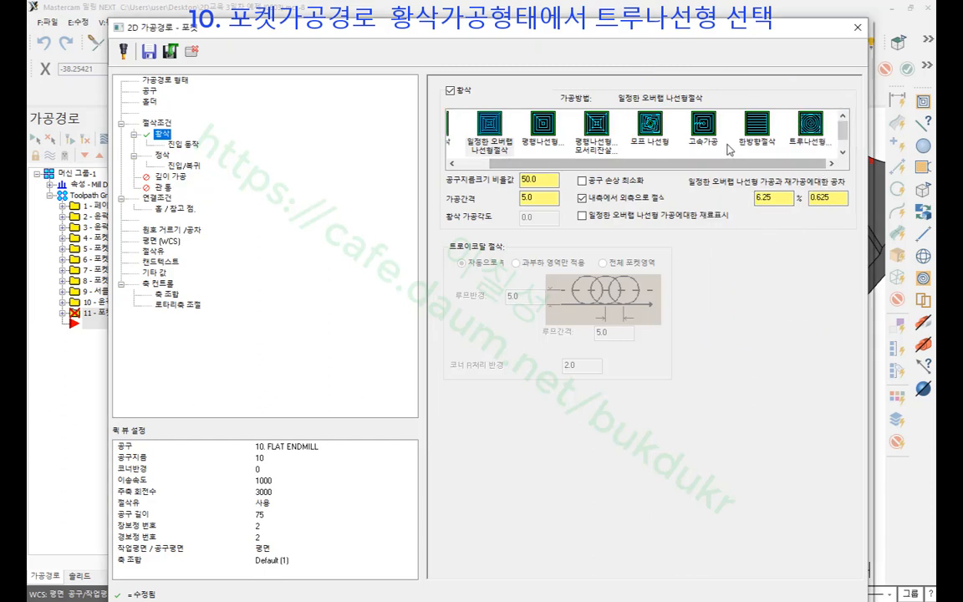
{"action": "left_click", "coordinate": [819, 131]}
{"action": "left_click", "coordinate": [819, 131]}
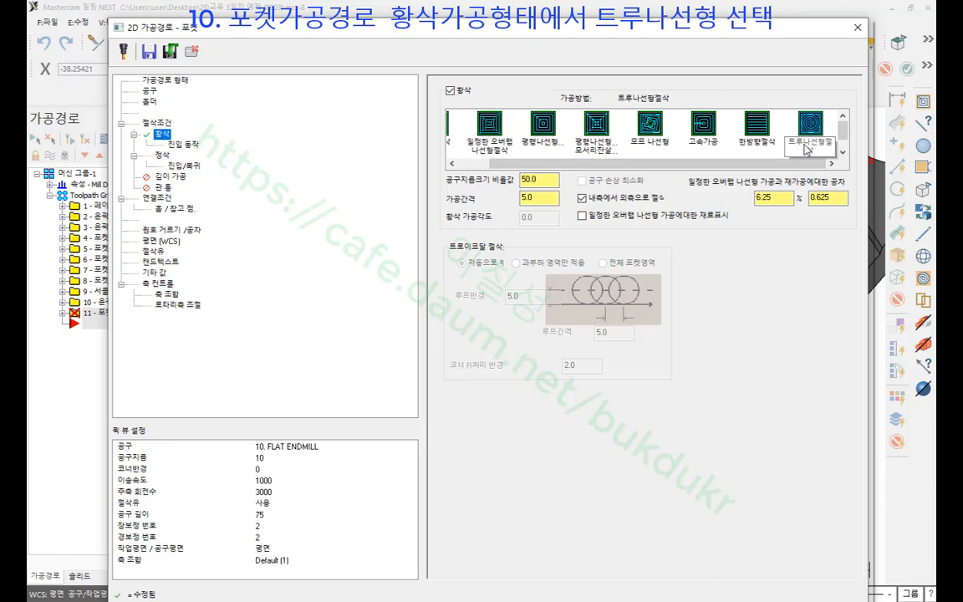
{"action": "left_click", "coordinate": [808, 148]}
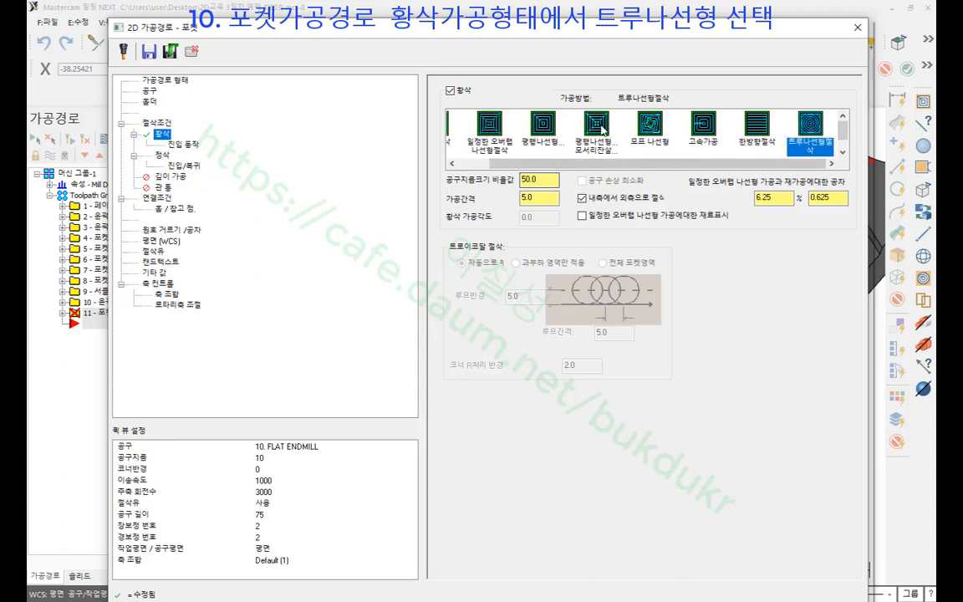
- Make the top of stock and depth absolute and pick the central hole's upper edge for a top of stock of -18.0
{"action": "left_click", "coordinate": [172, 144]}
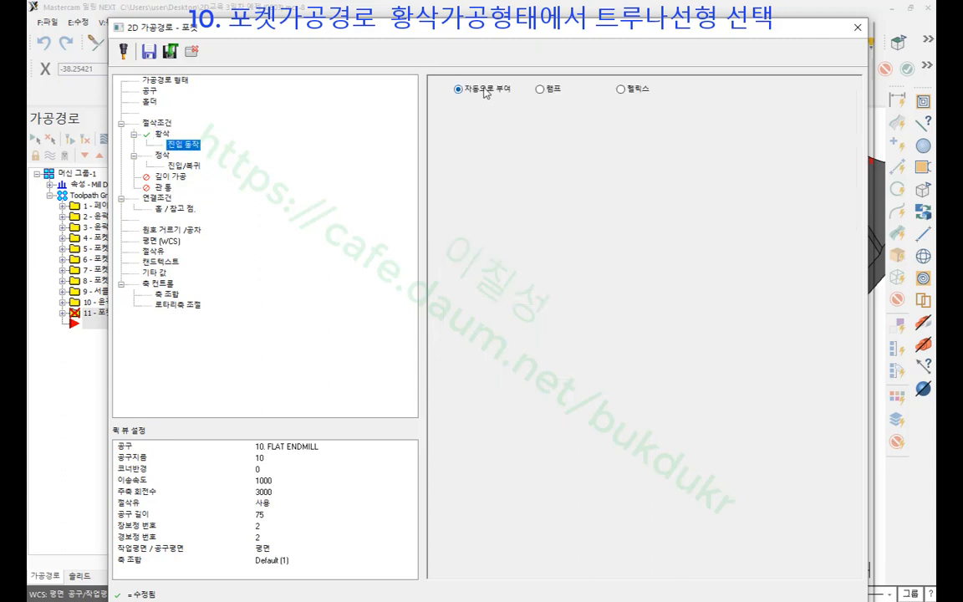
{"action": "left_click", "coordinate": [161, 154]}
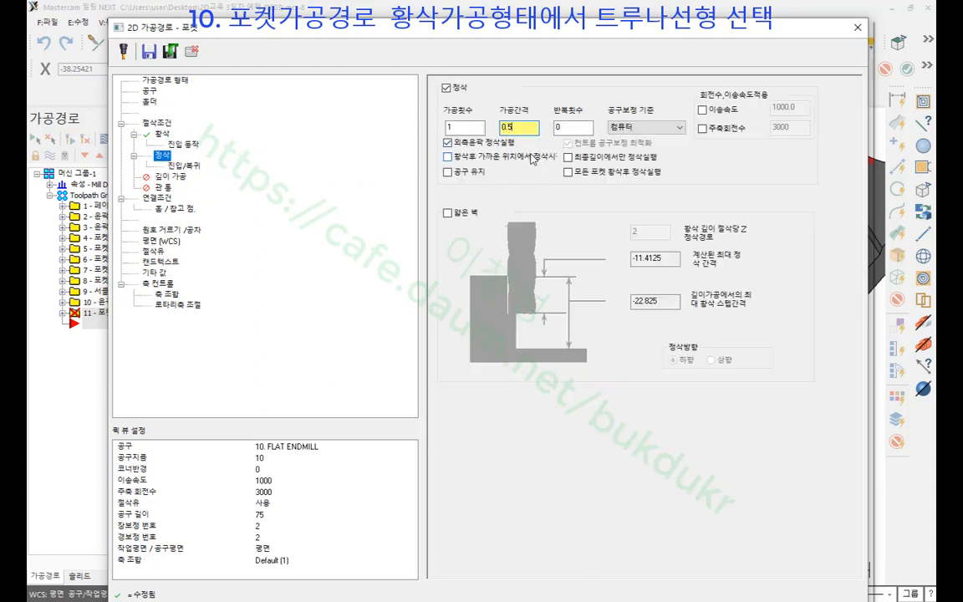
{"action": "left_click", "coordinate": [155, 197]}
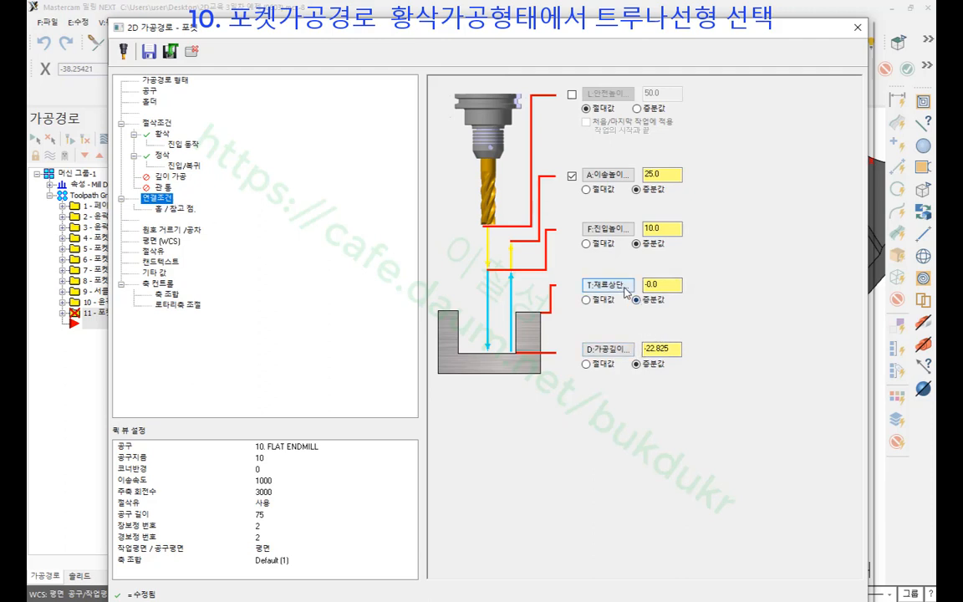
{"action": "left_click", "coordinate": [587, 300]}
{"action": "left_click", "coordinate": [587, 364]}
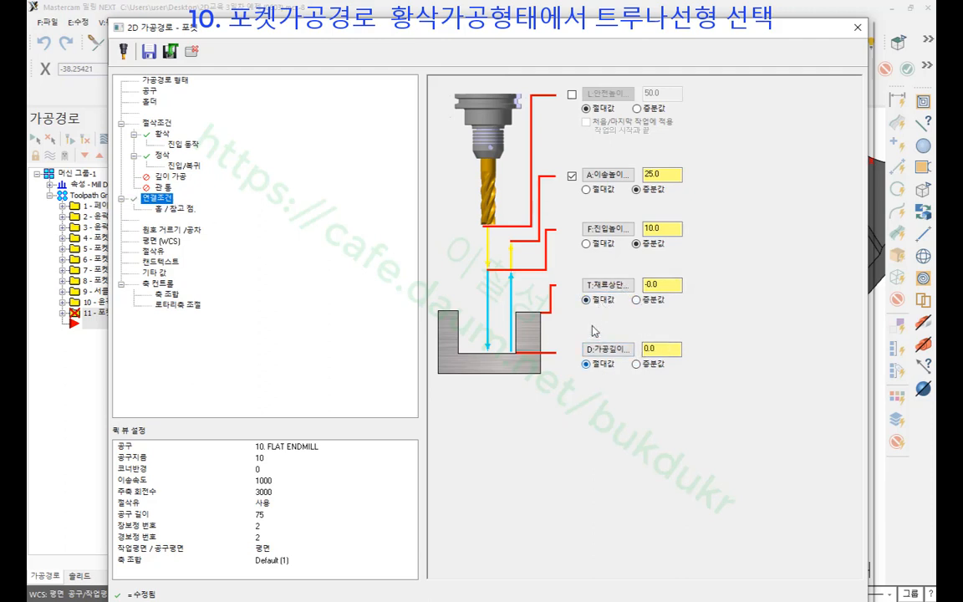
{"action": "left_click", "coordinate": [596, 285]}
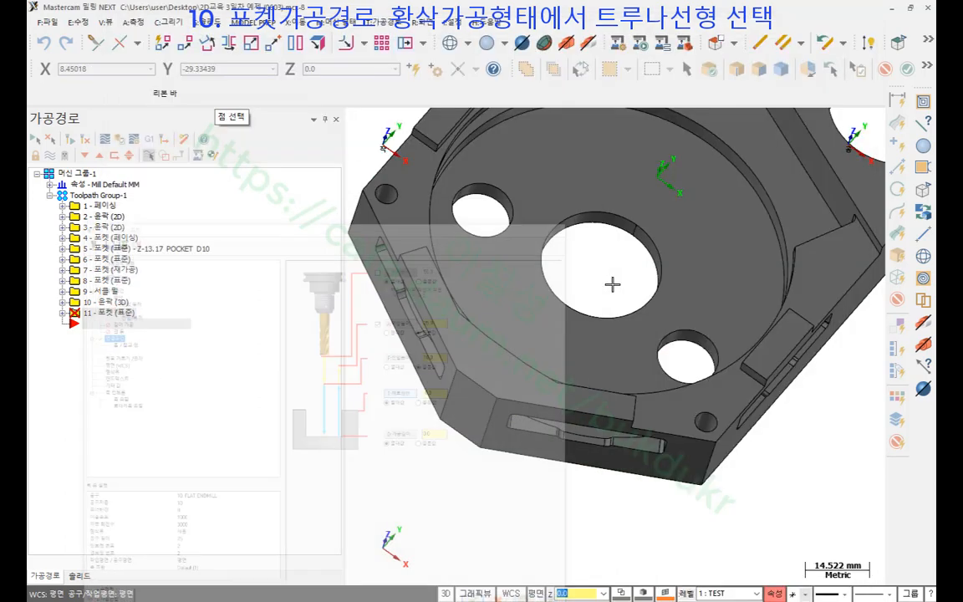
{"action": "scroll", "coordinate": [643, 215], "scroll_direction": "up", "scroll_amount": 3}
{"action": "left_click", "coordinate": [638, 220]}
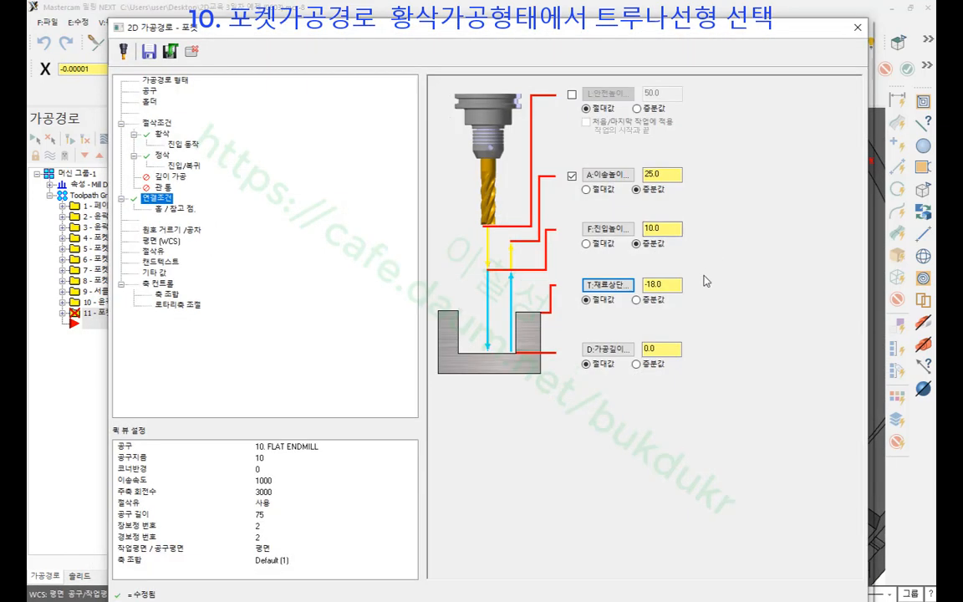
- Pick the central hole's lower edge for a cutting depth of -22.825
{"action": "left_click", "coordinate": [620, 355]}
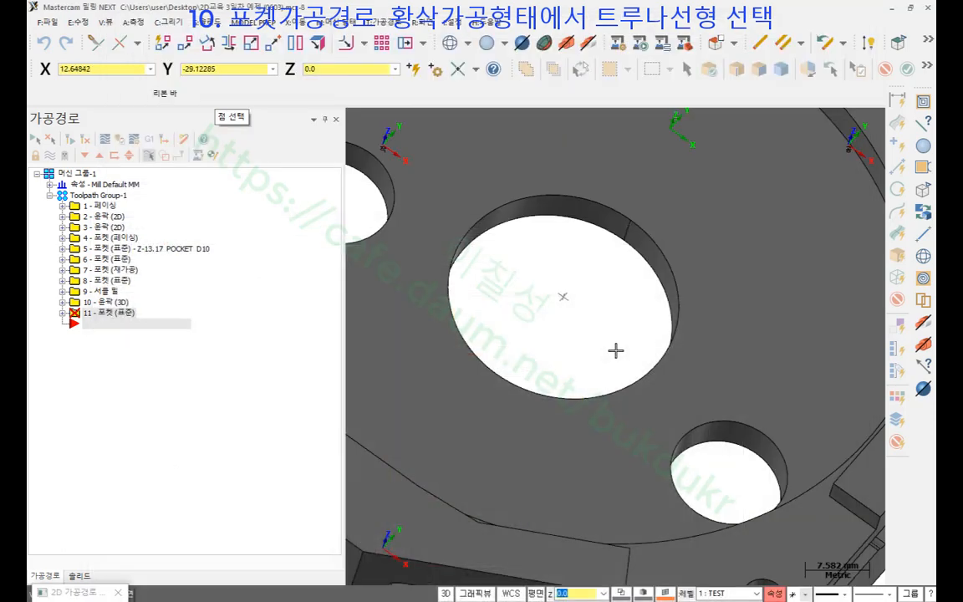
{"action": "left_click", "coordinate": [656, 275]}
{"action": "left_click_drag", "start_coordinate": [670, 286], "coordinate": [616, 298]}
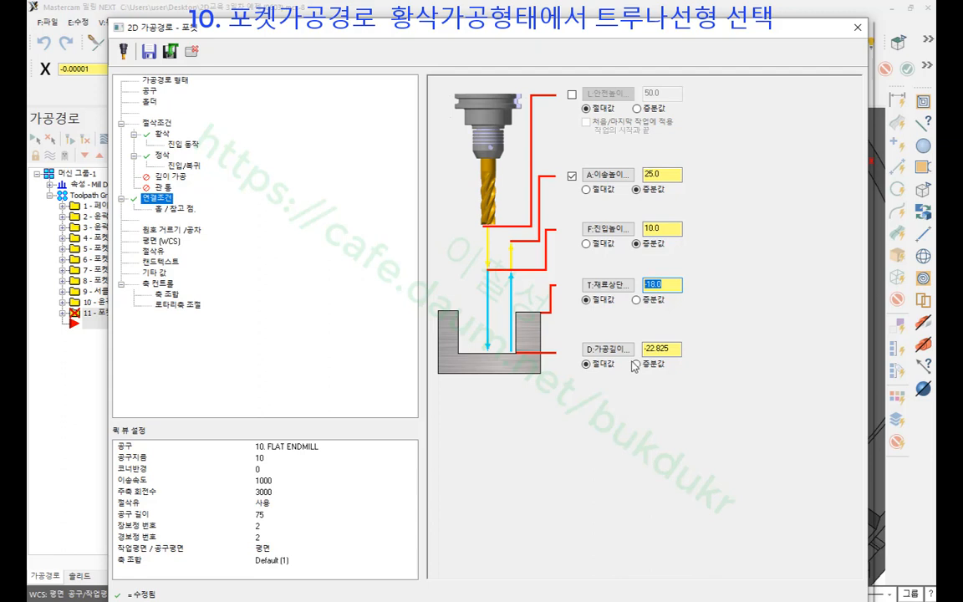
{"action": "left_click_drag", "start_coordinate": [674, 349], "coordinate": [639, 351]}
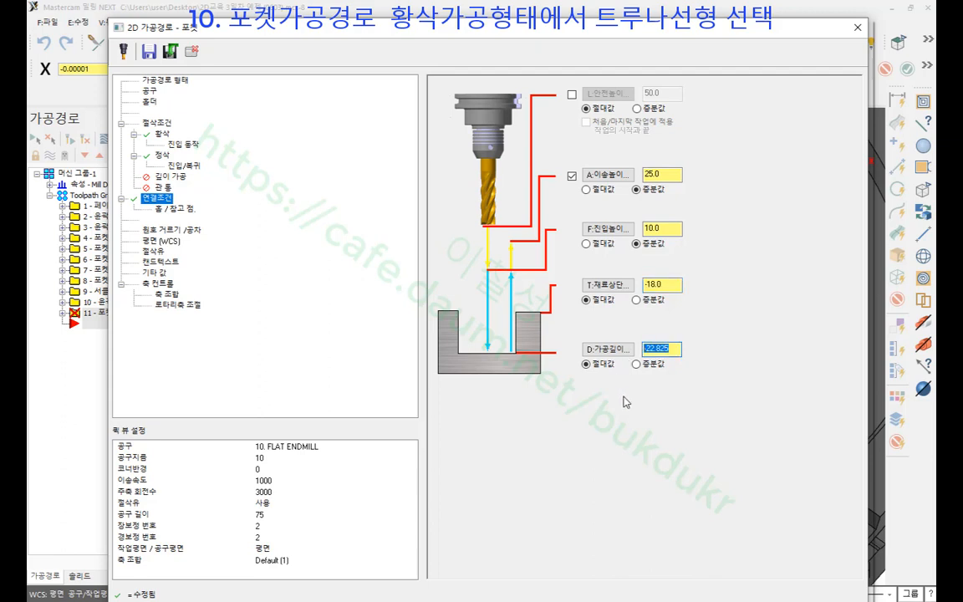
- Check the floor stock allowance against the cutting depth and generate the pocket toolpath
{"action": "left_click", "coordinate": [157, 123]}
{"action": "left_click_drag", "start_coordinate": [564, 358], "coordinate": [550, 358]}
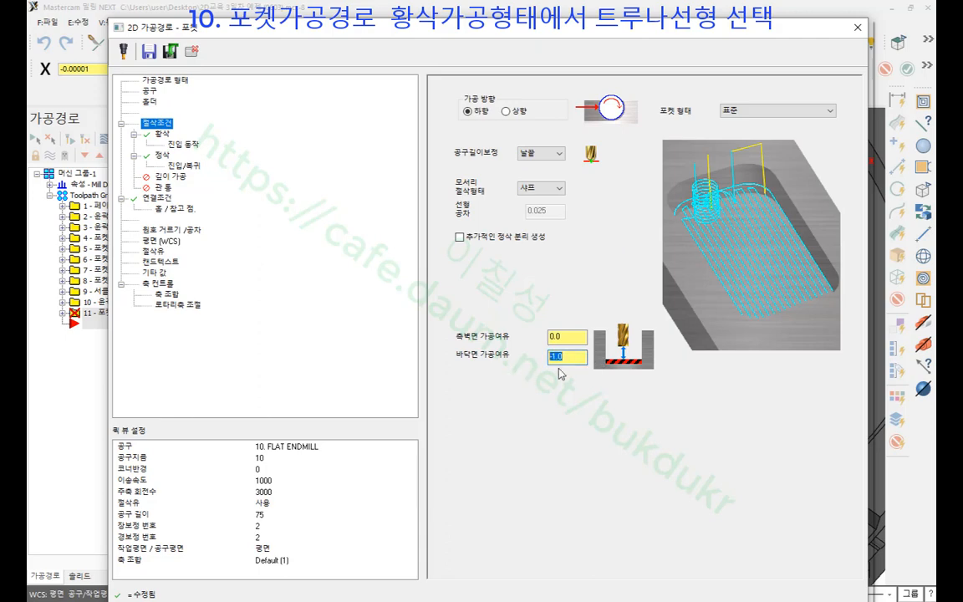
{"action": "left_click", "coordinate": [167, 199]}
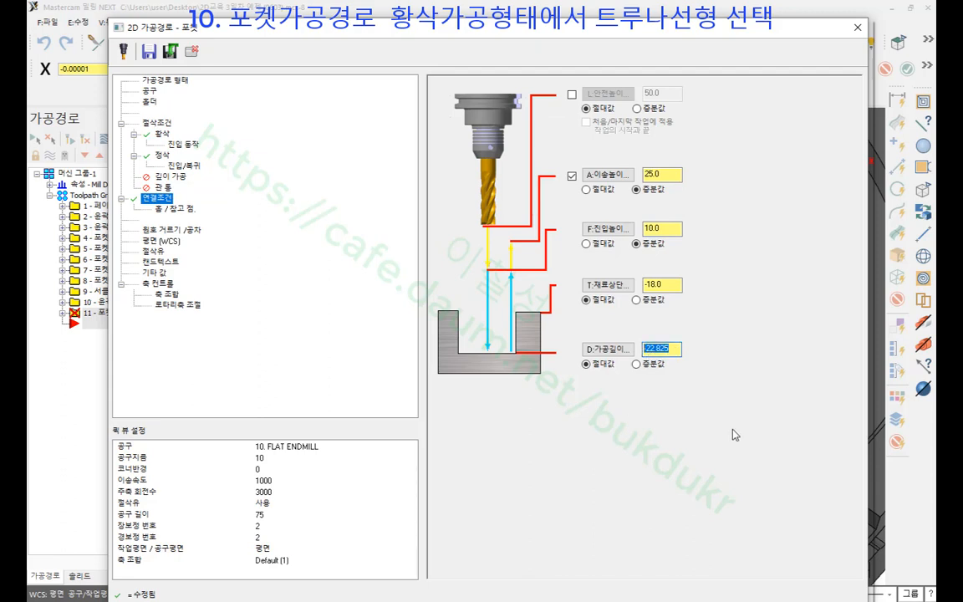
{"action": "mouse_move", "coordinate": [651, 27]}
{"action": "left_mouse_down"}
{"action": "mouse_move", "coordinate": [656, 2]}
{"action": "mouse_move", "coordinate": [655, 11]}
{"action": "left_mouse_up"}
{"action": "left_click", "coordinate": [727, 594]}
- Examine the spiral pocket toolpath in the three floor holes from several angles and on the whole part
{"action": "scroll", "coordinate": [699, 334], "scroll_direction": "down", "scroll_amount": 4}
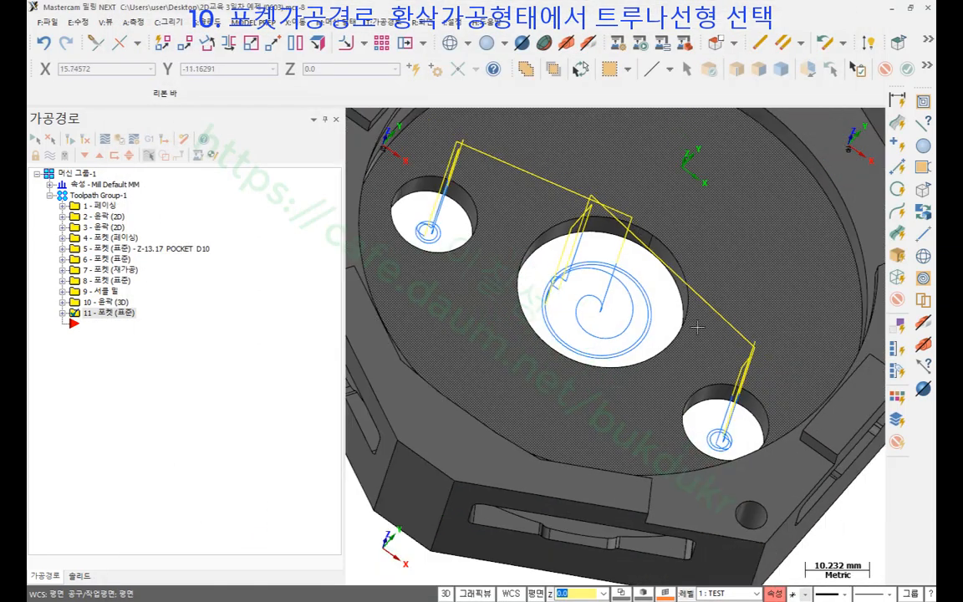
{"action": "middle_click_drag", "start_coordinate": [701, 348], "coordinate": [630, 353]}
{"action": "scroll", "coordinate": [633, 342], "scroll_direction": "down", "scroll_amount": 1}
{"action": "scroll", "coordinate": [665, 350], "scroll_direction": "up", "scroll_amount": 4}
{"action": "scroll", "coordinate": [614, 366], "scroll_direction": "down", "scroll_amount": 1}
{"action": "mouse_move", "coordinate": [598, 383]}
{"action": "middle_mouse_down"}
{"action": "mouse_move", "coordinate": [599, 372]}
{"action": "mouse_move", "coordinate": [595, 392]}
{"action": "middle_mouse_up"}
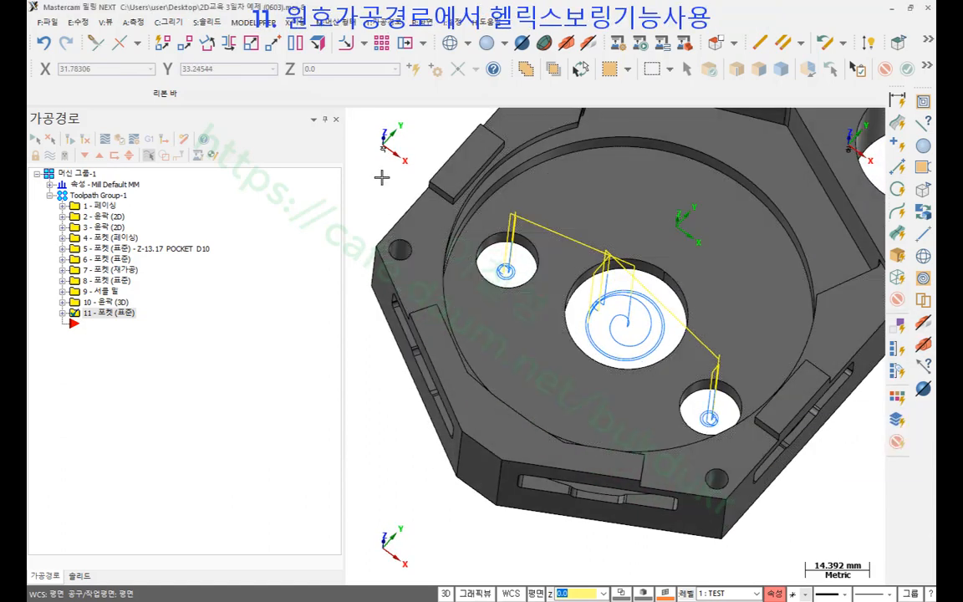
{"action": "scroll", "coordinate": [572, 409], "scroll_direction": "down", "scroll_amount": 5}
{"action": "scroll", "coordinate": [520, 381], "scroll_direction": "down", "scroll_amount": 6}
{"action": "middle_click_drag", "start_coordinate": [519, 381], "coordinate": [517, 352]}
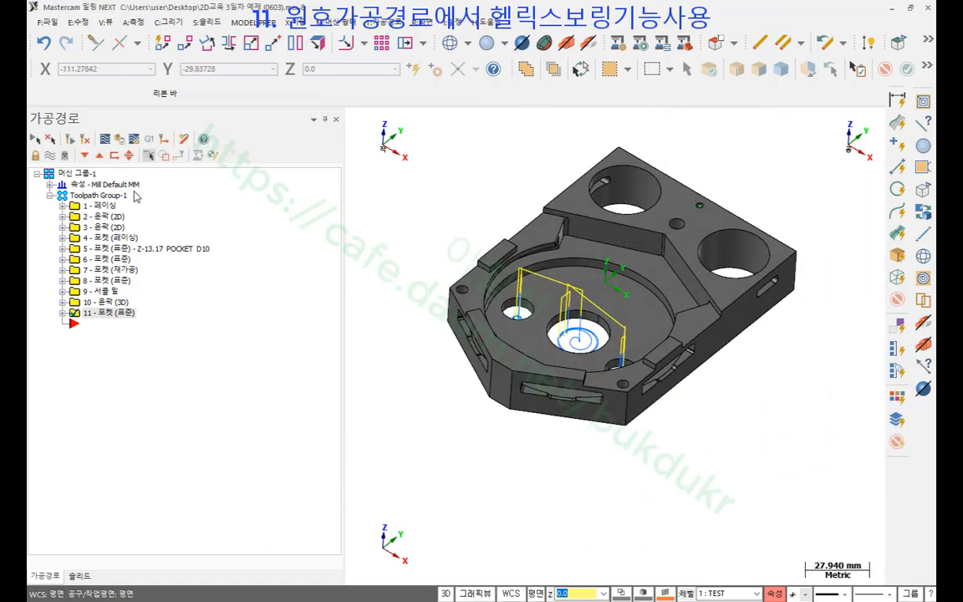
- Verify all operations of Toolpath Group-1 through to the end and compare the machined stock with the model
{"action": "left_click", "coordinate": [100, 195]}
{"action": "left_click", "coordinate": [120, 139]}
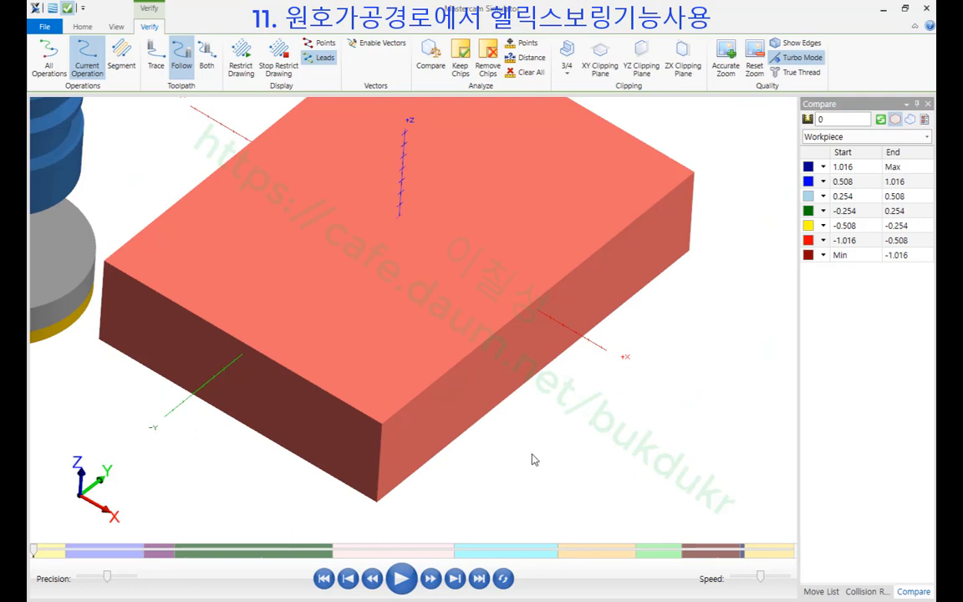
{"action": "left_click", "coordinate": [481, 578]}
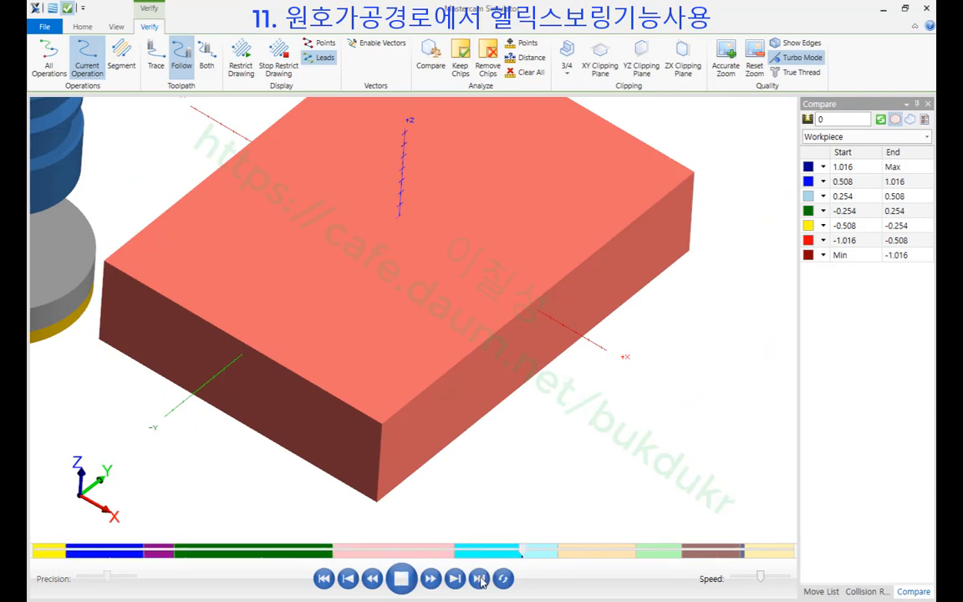
{"action": "left_click", "coordinate": [436, 56]}
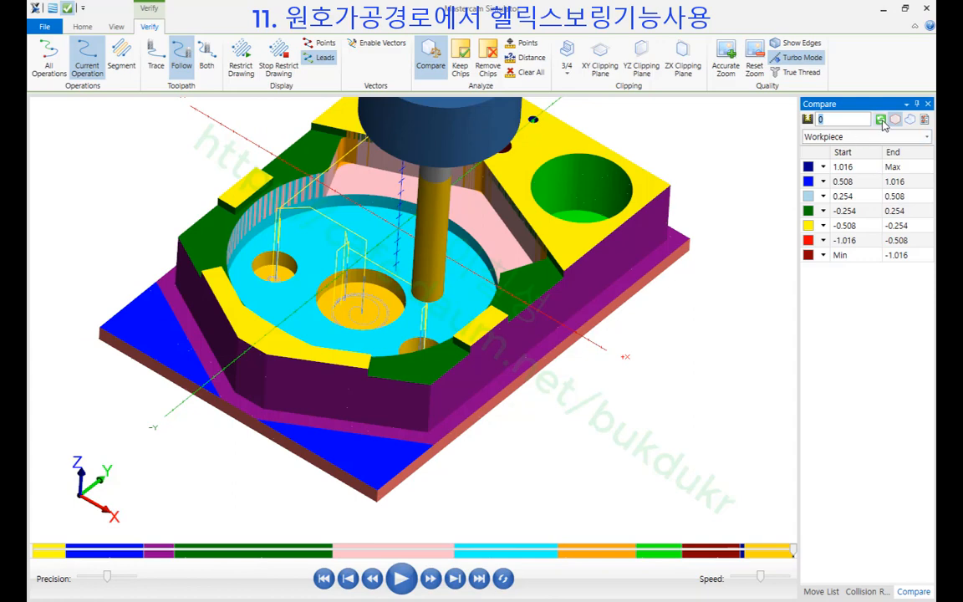
{"action": "left_click", "coordinate": [881, 120]}
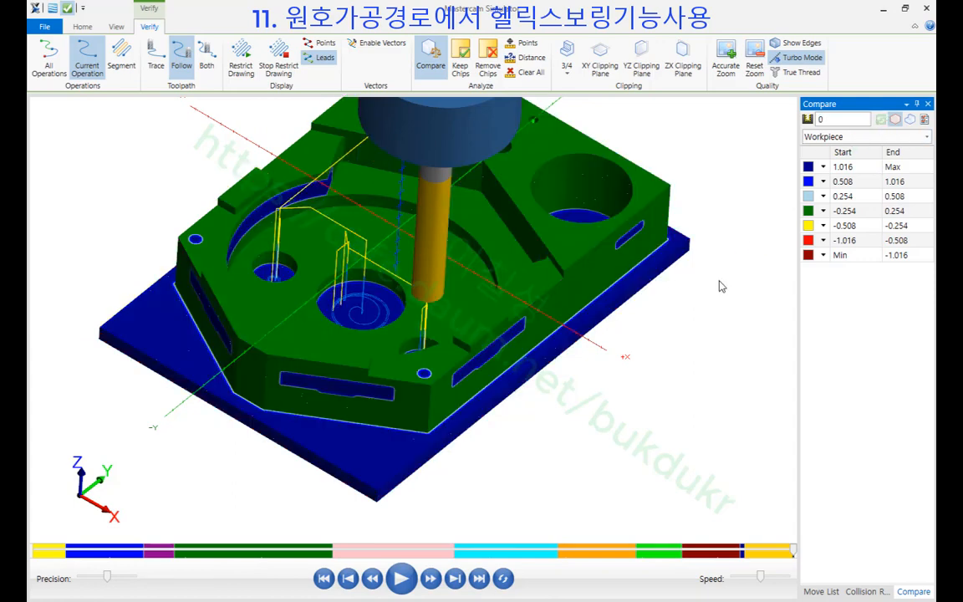
- Examine the two small corner holes in the stock comparison for uncut material
{"action": "scroll", "coordinate": [389, 293], "scroll_direction": "up", "scroll_amount": 4}
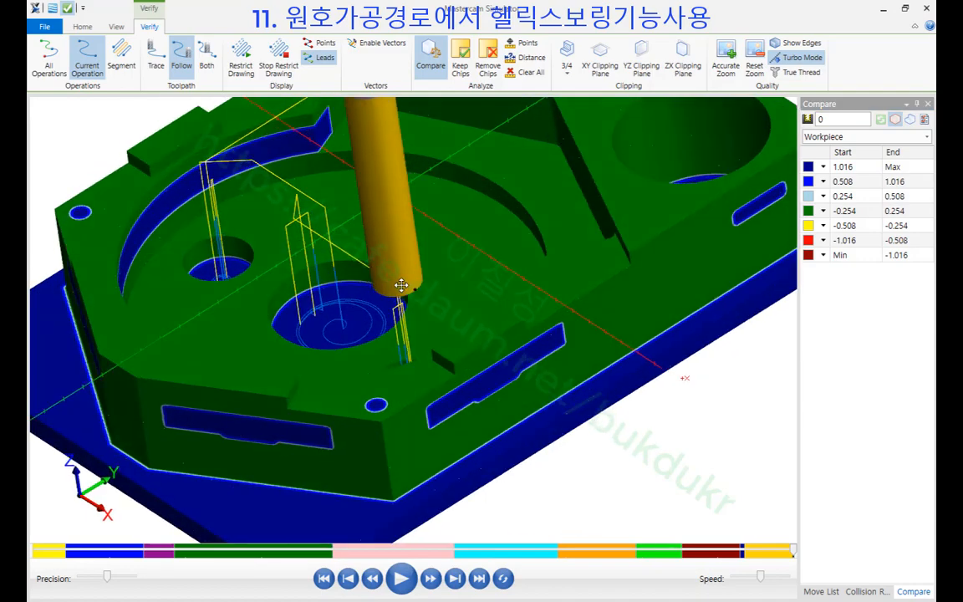
{"action": "scroll", "coordinate": [443, 383], "scroll_direction": "up", "scroll_amount": 4}
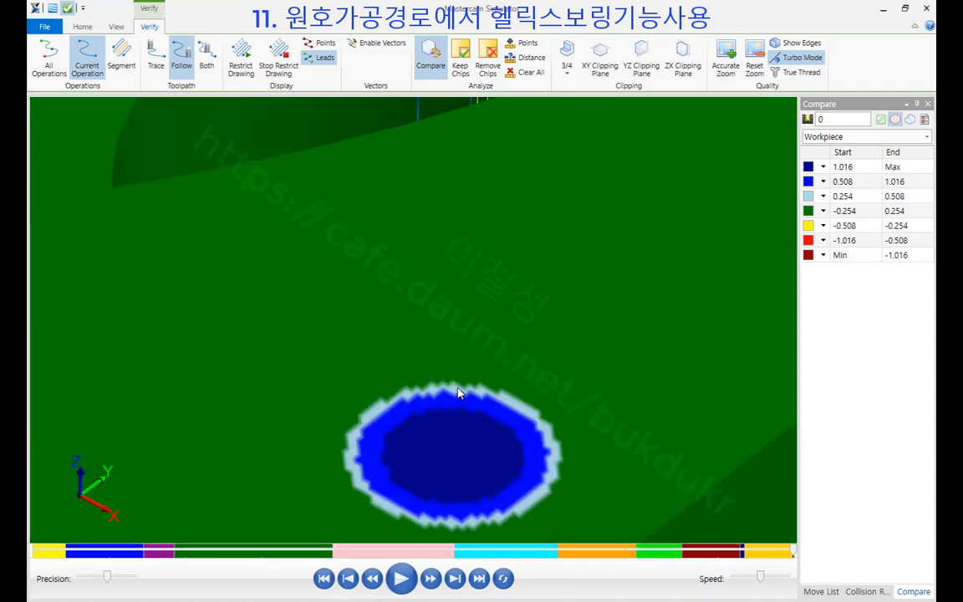
{"action": "scroll", "coordinate": [460, 399], "scroll_direction": "down", "scroll_amount": 10}
{"action": "scroll", "coordinate": [460, 399], "scroll_direction": "up", "scroll_amount": 8}
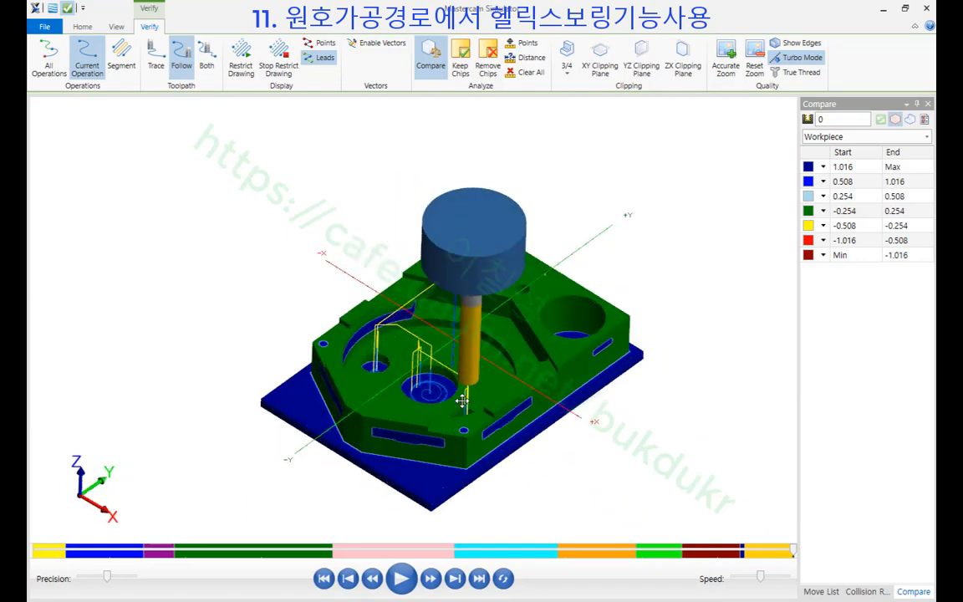
{"action": "scroll", "coordinate": [502, 423], "scroll_direction": "down", "scroll_amount": 6}
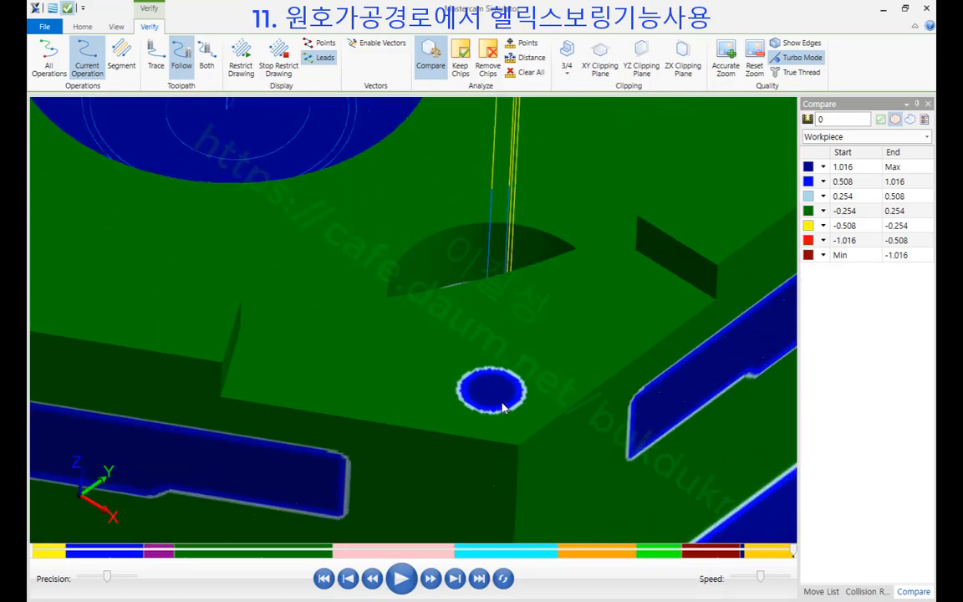
{"action": "scroll", "coordinate": [519, 418], "scroll_direction": "up", "scroll_amount": 10}
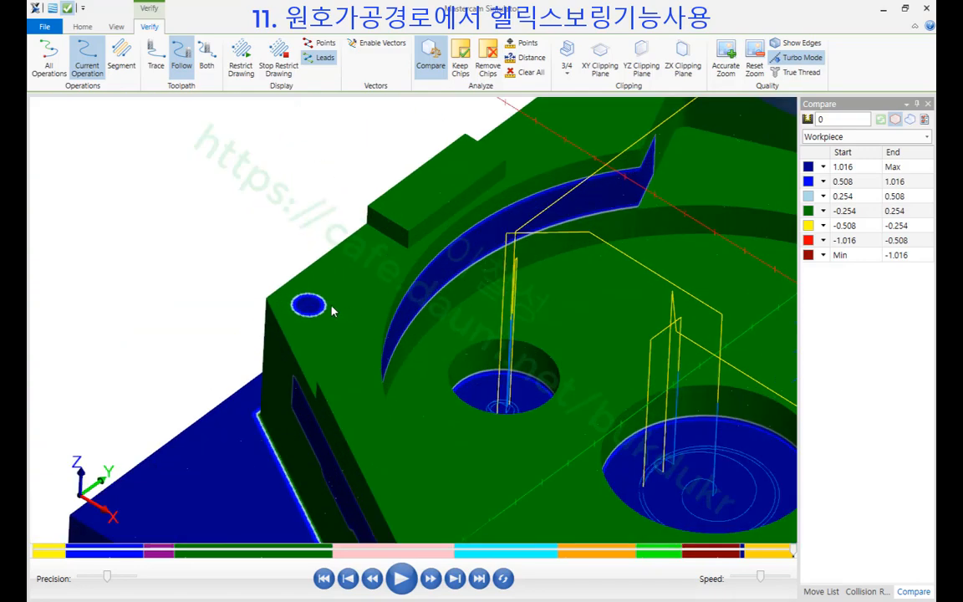
- Return to the model, hide the toolpaths and measure the small front corner hole's upper edge
{"action": "left_click", "coordinate": [884, 9]}
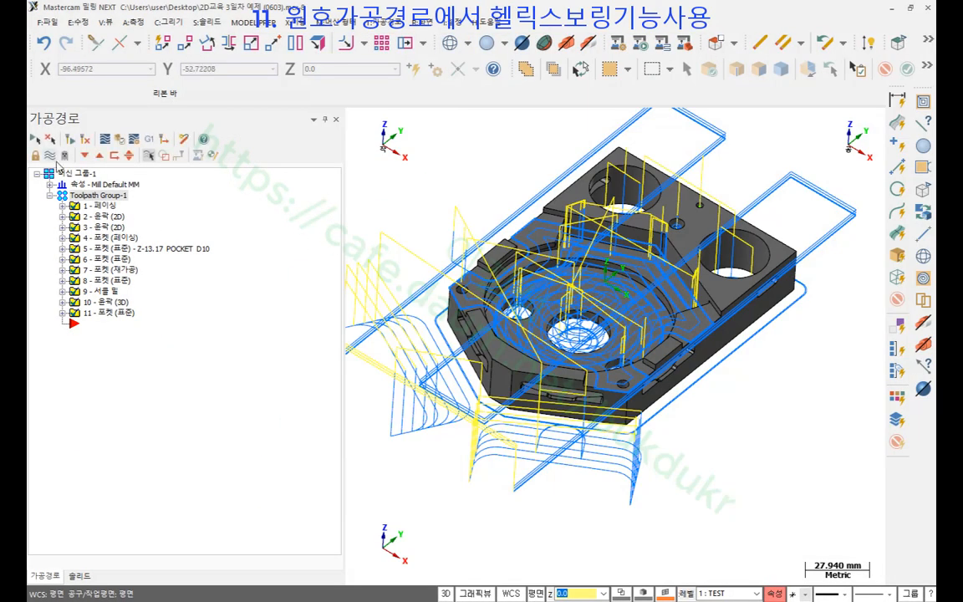
{"action": "left_click", "coordinate": [51, 154]}
{"action": "scroll", "coordinate": [675, 438], "scroll_direction": "up", "scroll_amount": 2}
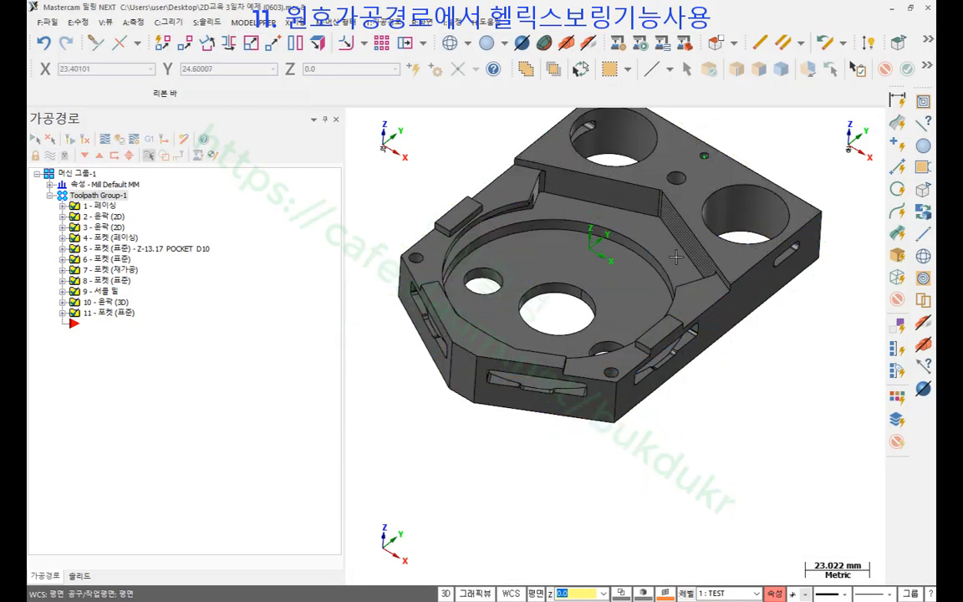
{"action": "scroll", "coordinate": [614, 397], "scroll_direction": "up", "scroll_amount": 5}
{"action": "scroll", "coordinate": [615, 397], "scroll_direction": "up", "scroll_amount": 1}
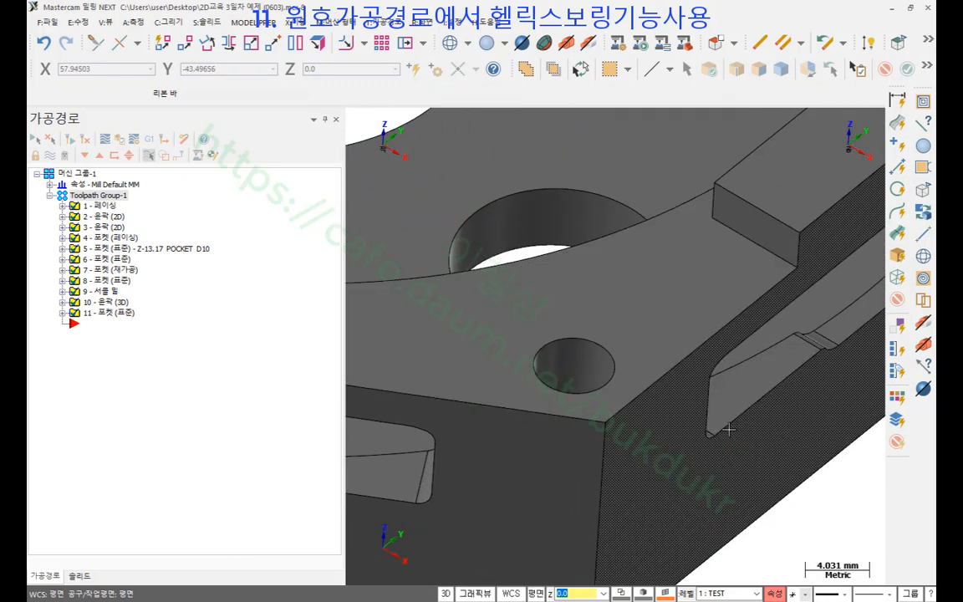
{"action": "key", "text": "F4"}
{"action": "left_click", "coordinate": [611, 355]}
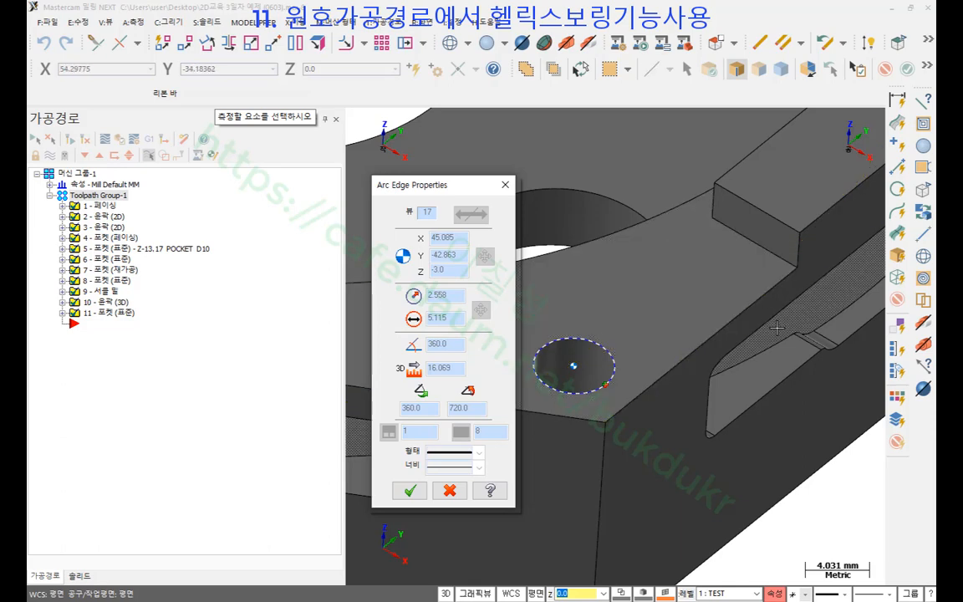
{"action": "left_click", "coordinate": [451, 490]}
{"action": "scroll", "coordinate": [451, 490], "scroll_direction": "down", "scroll_amount": 8}
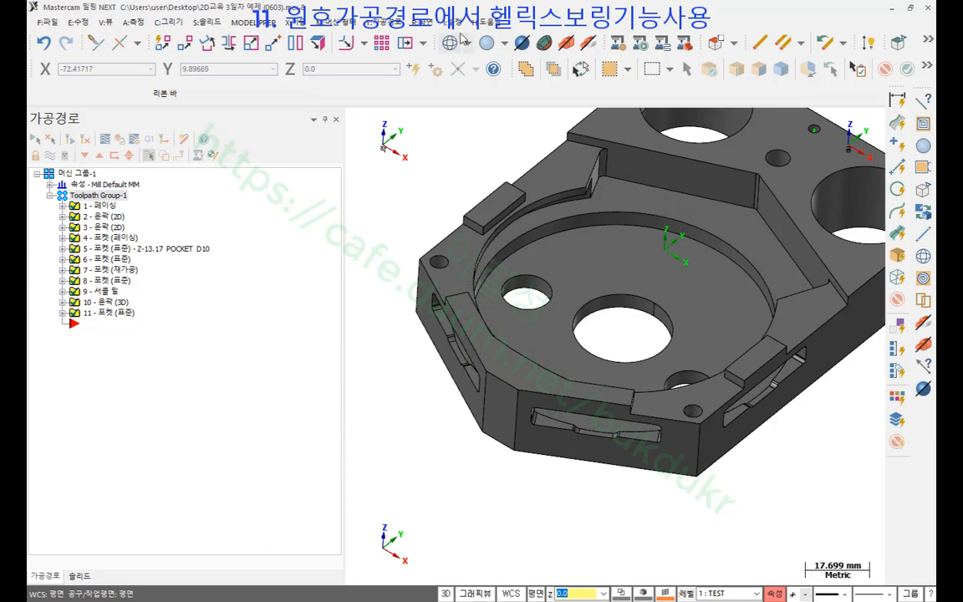
- Start a helix bore toolpath and pick the centres of the two small corner holes as its points
{"action": "left_click", "coordinate": [387, 22]}
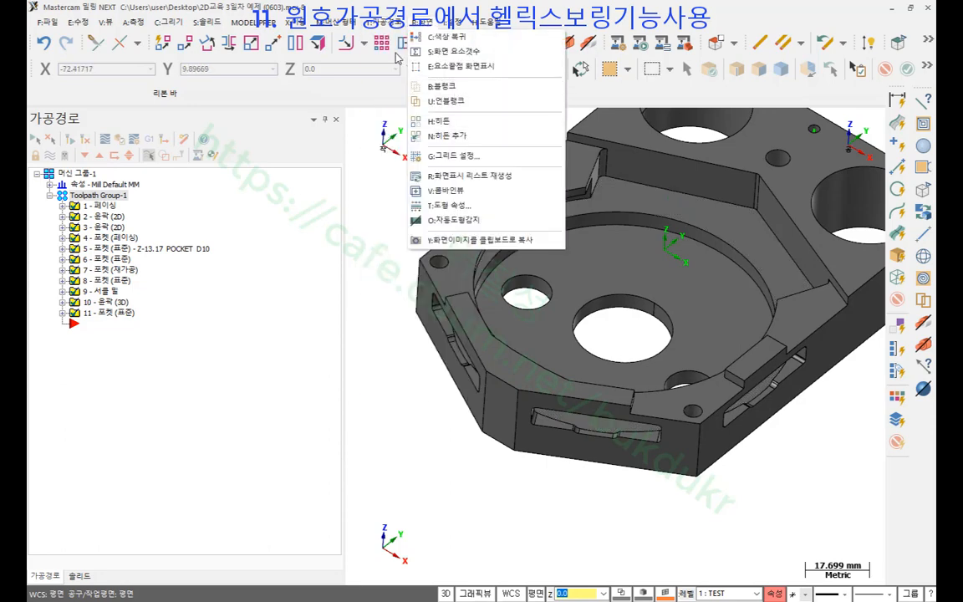
{"action": "mouse_move", "coordinate": [444, 249]}
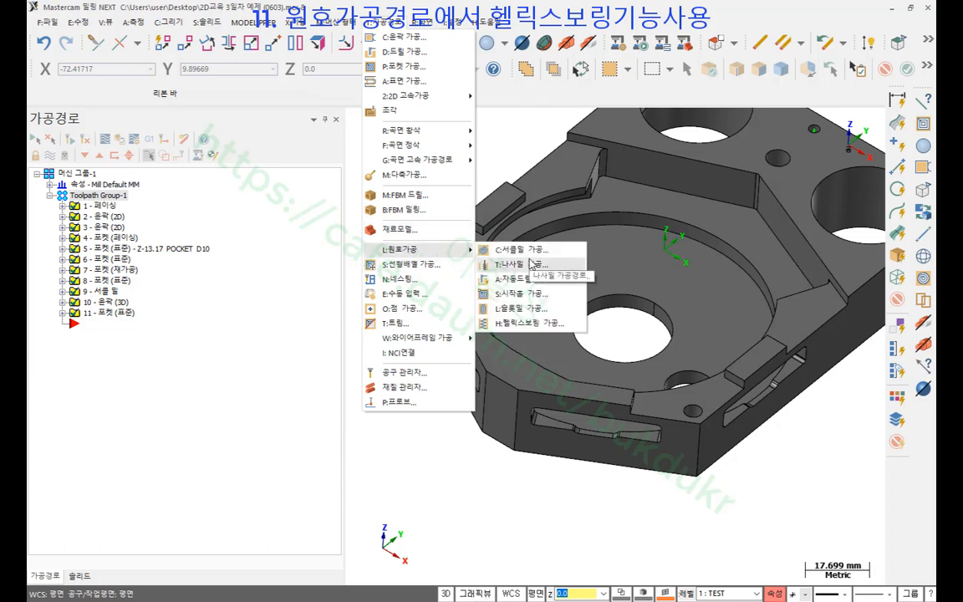
{"action": "left_click", "coordinate": [525, 326]}
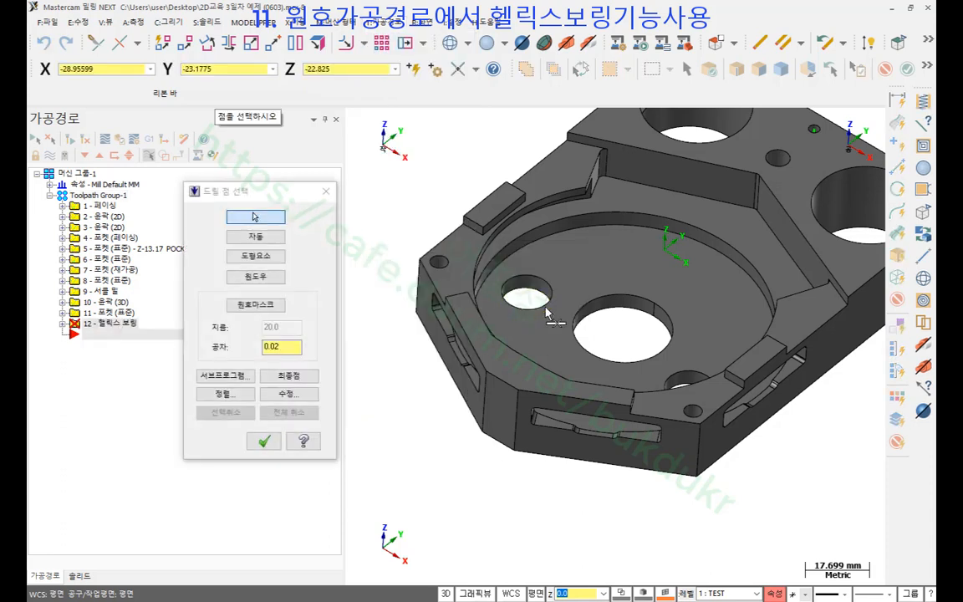
{"action": "scroll", "coordinate": [433, 161], "scroll_direction": "down", "scroll_amount": 2}
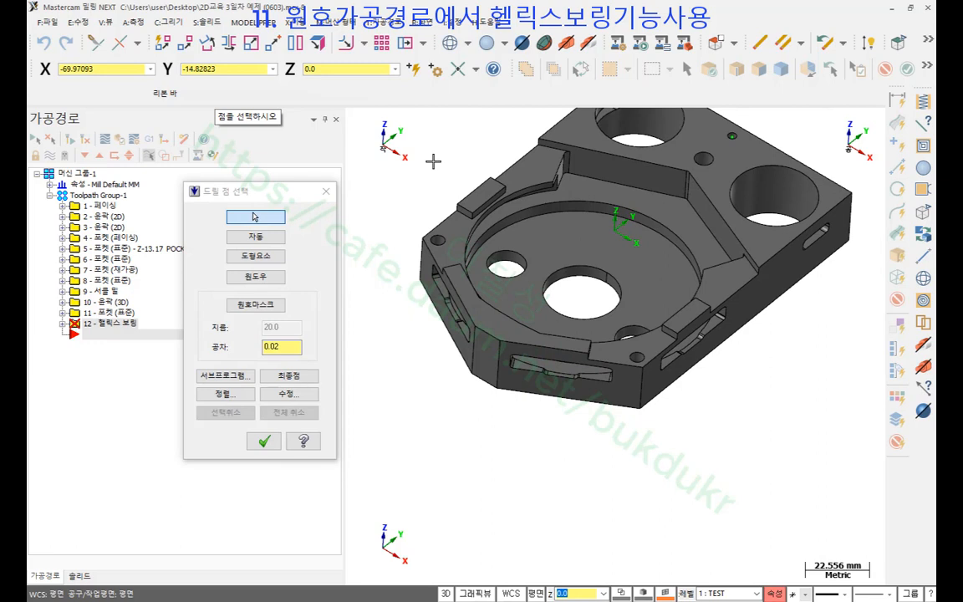
{"action": "scroll", "coordinate": [456, 247], "scroll_direction": "up", "scroll_amount": 6}
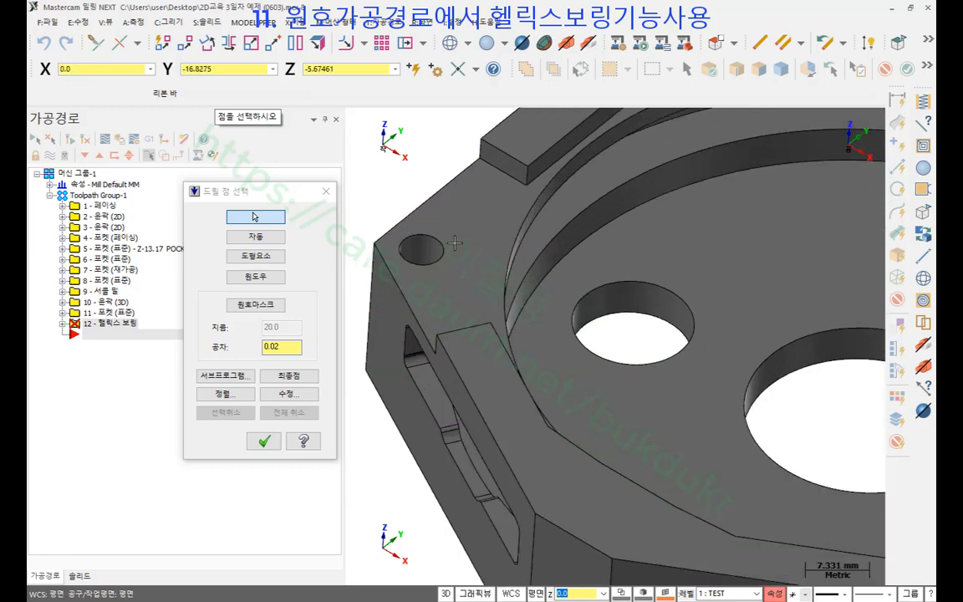
{"action": "left_click", "coordinate": [410, 249]}
{"action": "scroll", "coordinate": [440, 215], "scroll_direction": "down", "scroll_amount": 4}
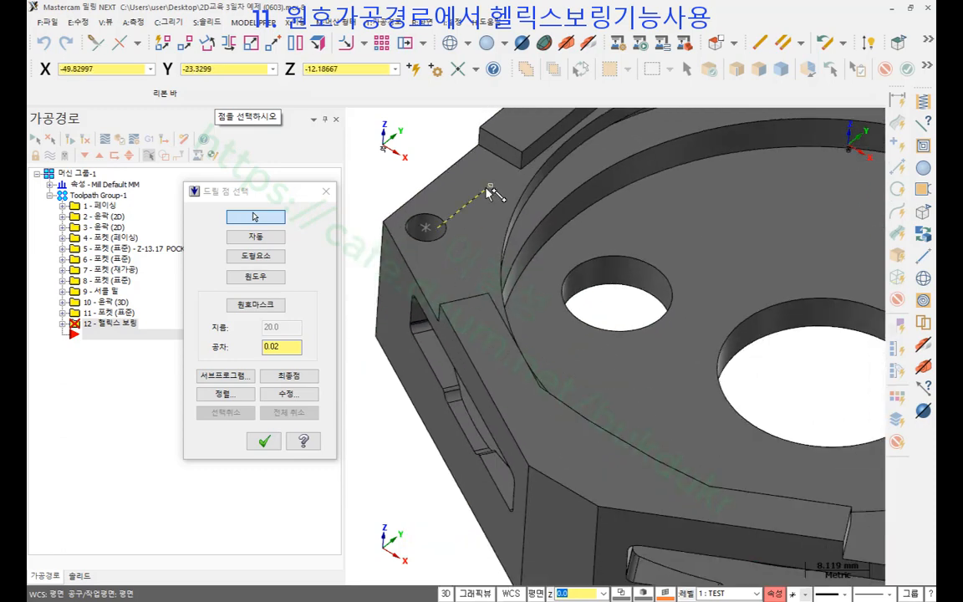
{"action": "scroll", "coordinate": [708, 336], "scroll_direction": "up", "scroll_amount": 5}
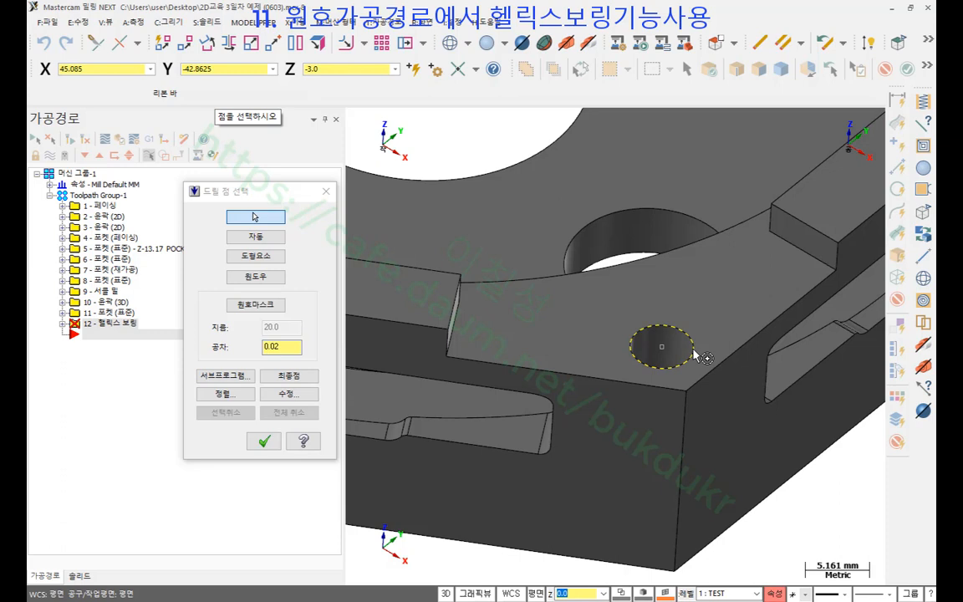
{"action": "left_click", "coordinate": [665, 352]}
{"action": "scroll", "coordinate": [719, 377], "scroll_direction": "down", "scroll_amount": 5}
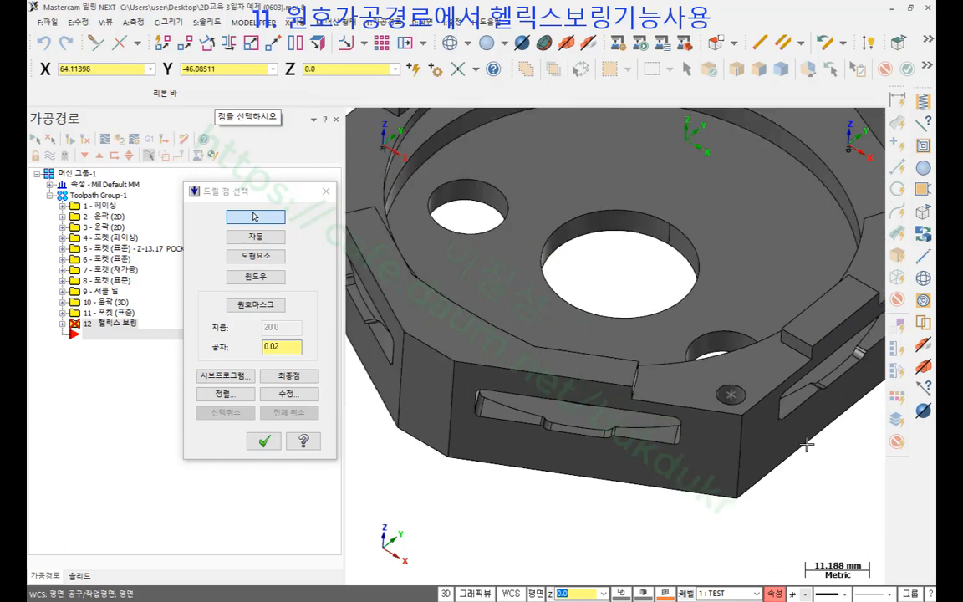
{"action": "left_click", "coordinate": [263, 441]}
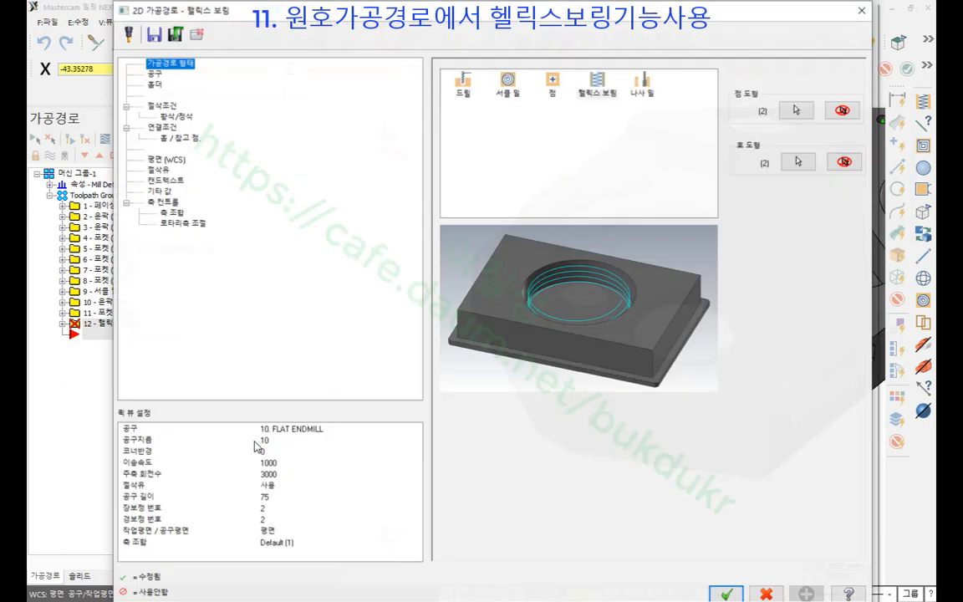
- Choose the 3. FLAT ENDMILL for the helix bore and set the wall and floor stock allowances to 0.0
{"action": "left_click", "coordinate": [151, 73]}
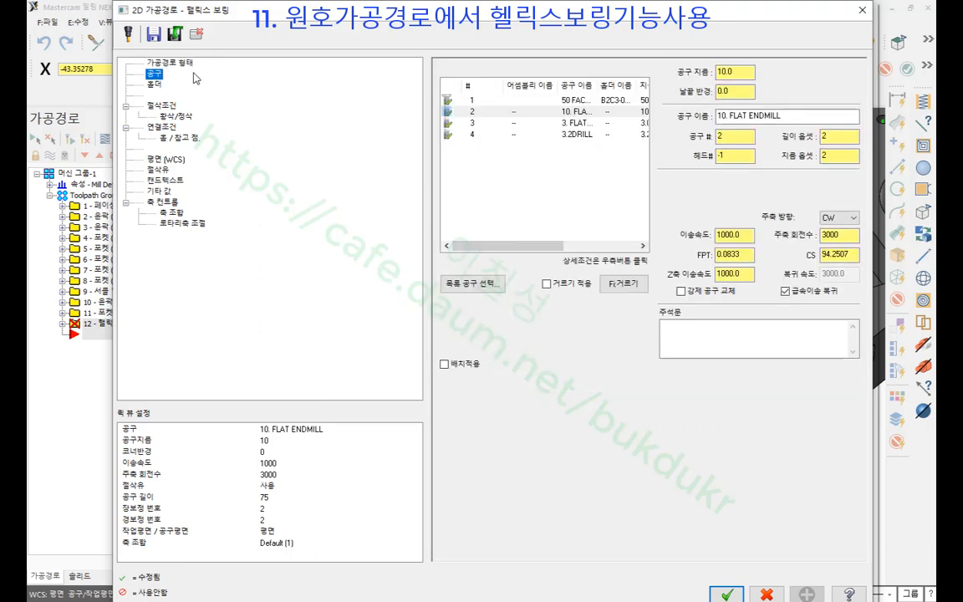
{"action": "left_click", "coordinate": [525, 124]}
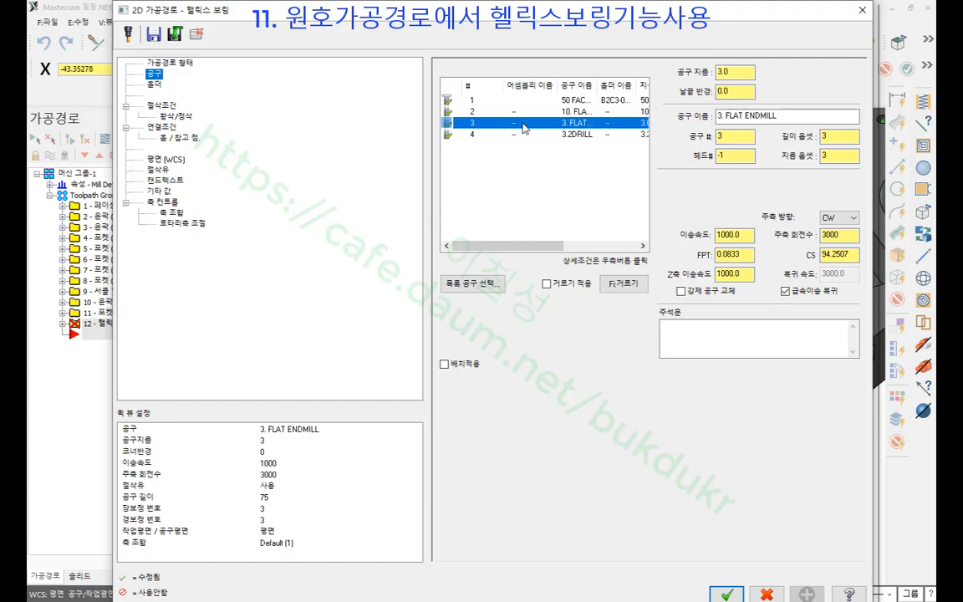
{"action": "left_click", "coordinate": [163, 106]}
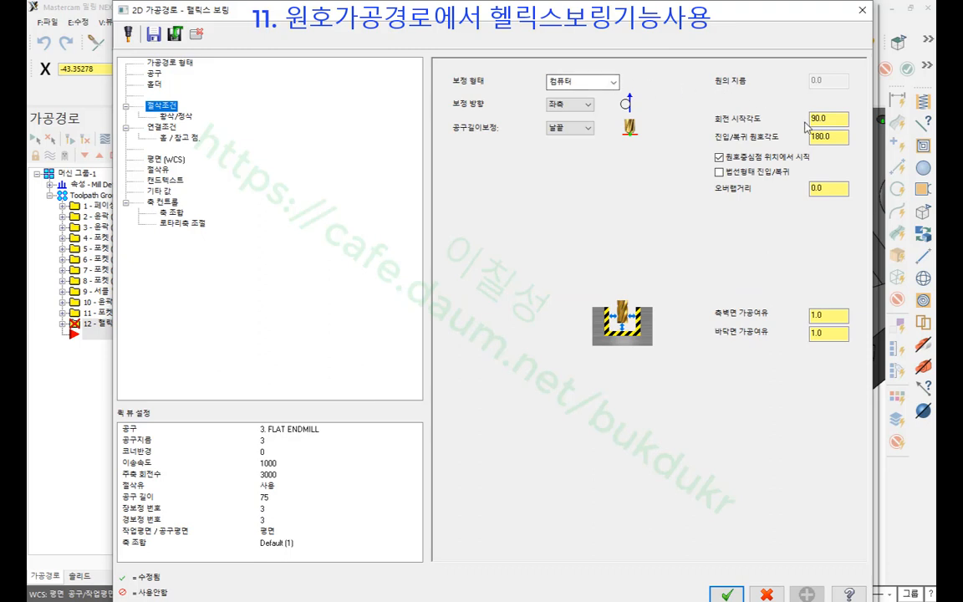
{"action": "left_click", "coordinate": [820, 315]}
{"action": "type", "text": "0.0"}
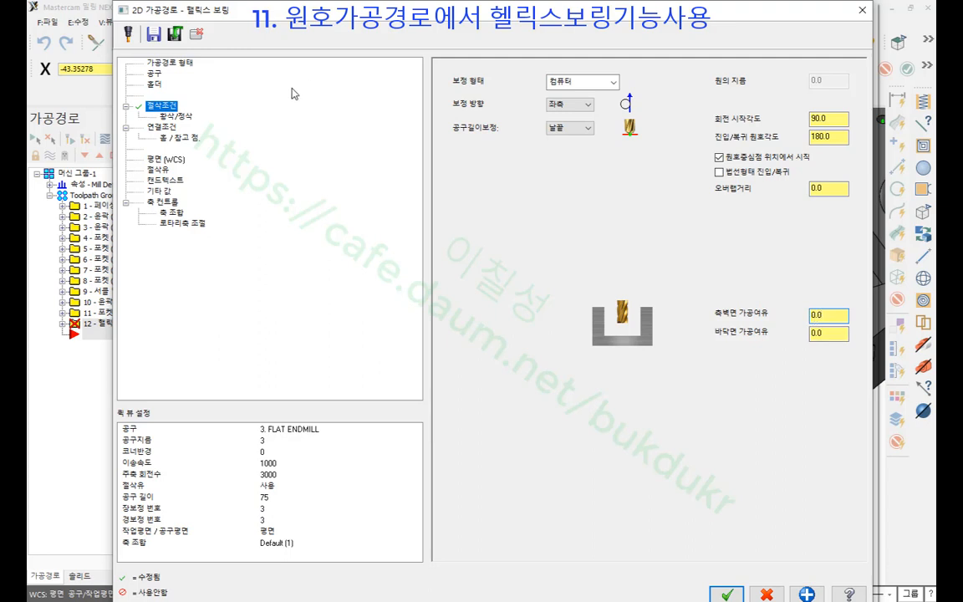
- Set the helix bore's roughing pitch to 1 with 1 roughing pass
{"action": "left_click", "coordinate": [186, 116]}
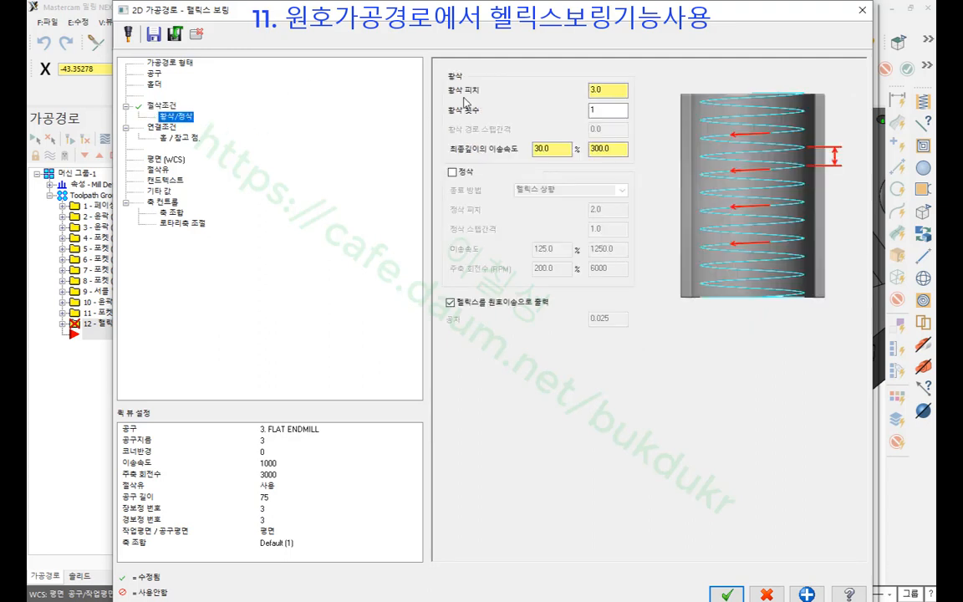
{"action": "key", "text": "Tab"}
{"action": "type", "text": "1"}
{"action": "left_click", "coordinate": [613, 111]}
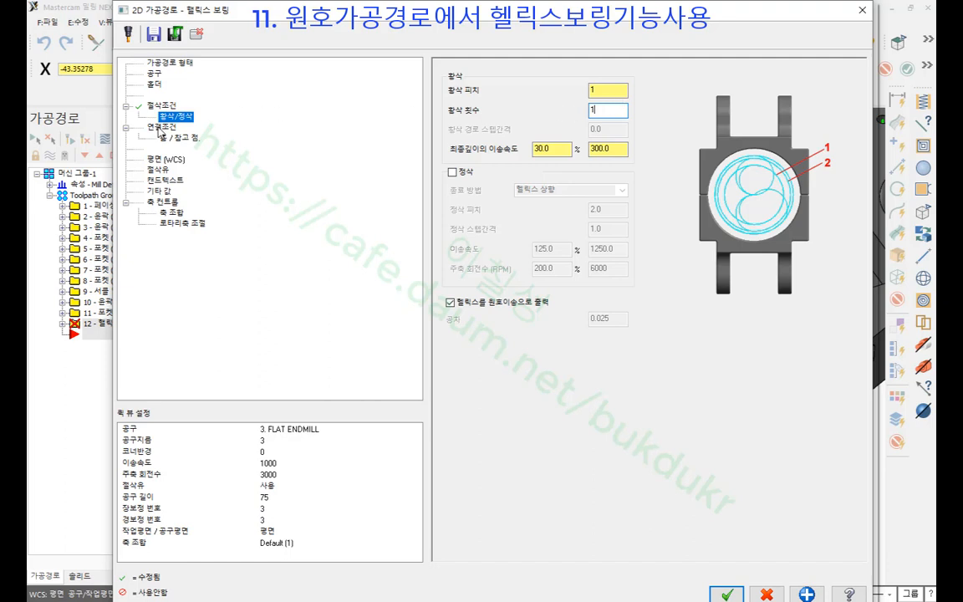
- Pick the small corner hole's upper edge on the model for a top of stock of -3.0
{"action": "left_click", "coordinate": [159, 127]}
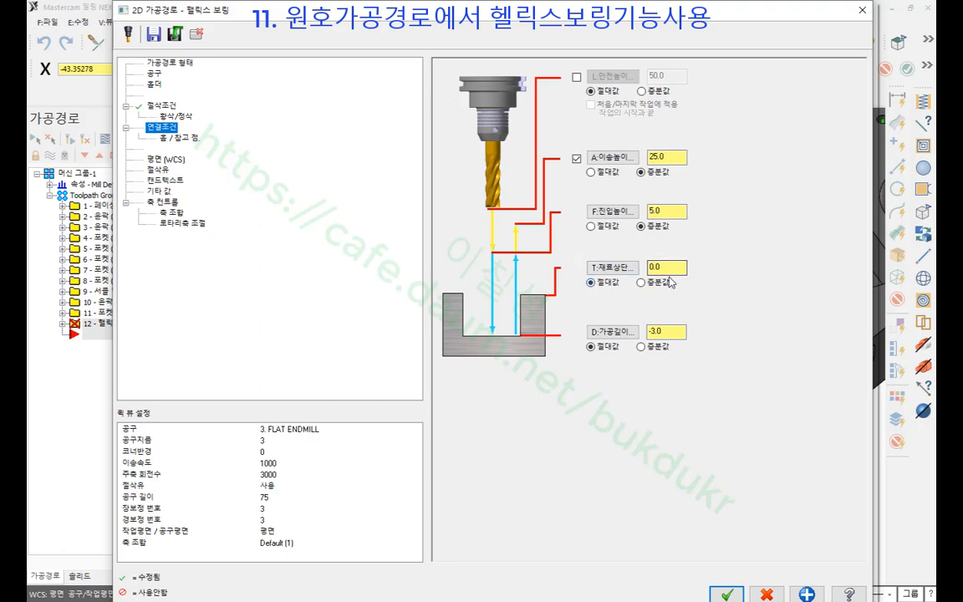
{"action": "left_click", "coordinate": [611, 268]}
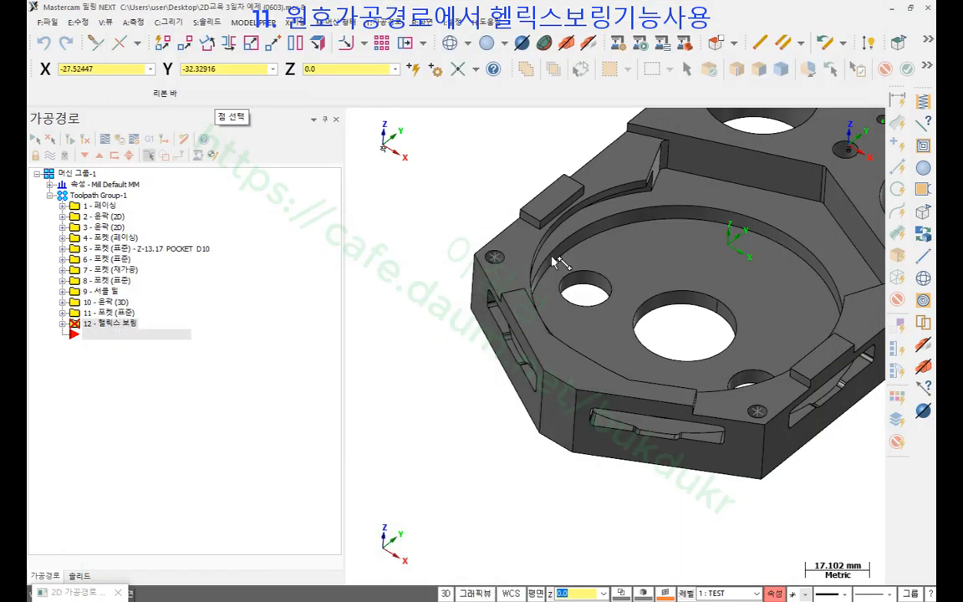
{"action": "left_click", "coordinate": [513, 257]}
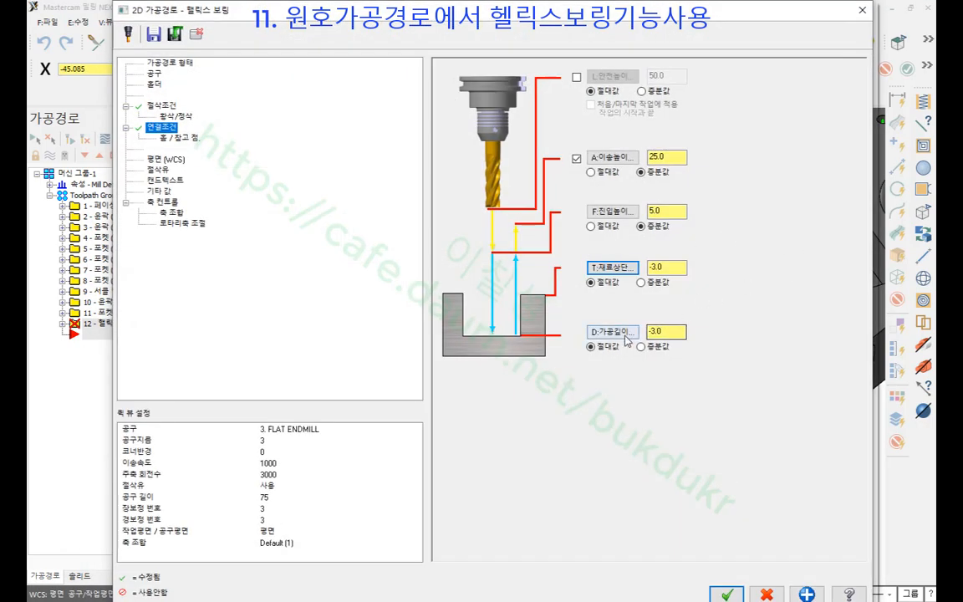
- Pick the small corner hole's lower edge on the part's underside for a cutting depth of -22.825
{"action": "left_click", "coordinate": [613, 332]}
{"action": "middle_click_drag", "start_coordinate": [813, 482], "coordinate": [753, 396]}
{"action": "scroll", "coordinate": [753, 392], "scroll_direction": "up", "scroll_amount": 2}
{"action": "scroll", "coordinate": [670, 176], "scroll_direction": "up", "scroll_amount": 3}
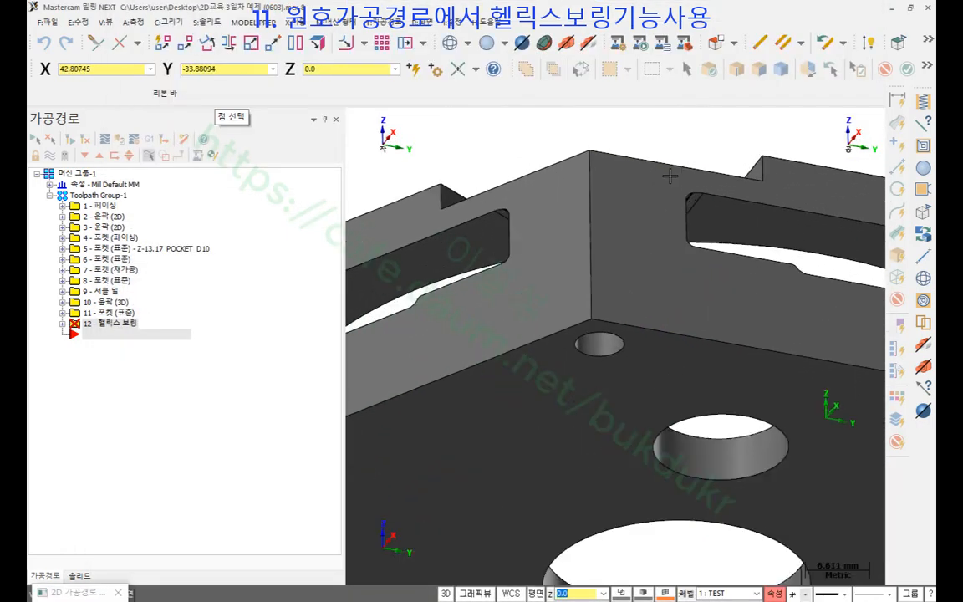
{"action": "left_click", "coordinate": [623, 349]}
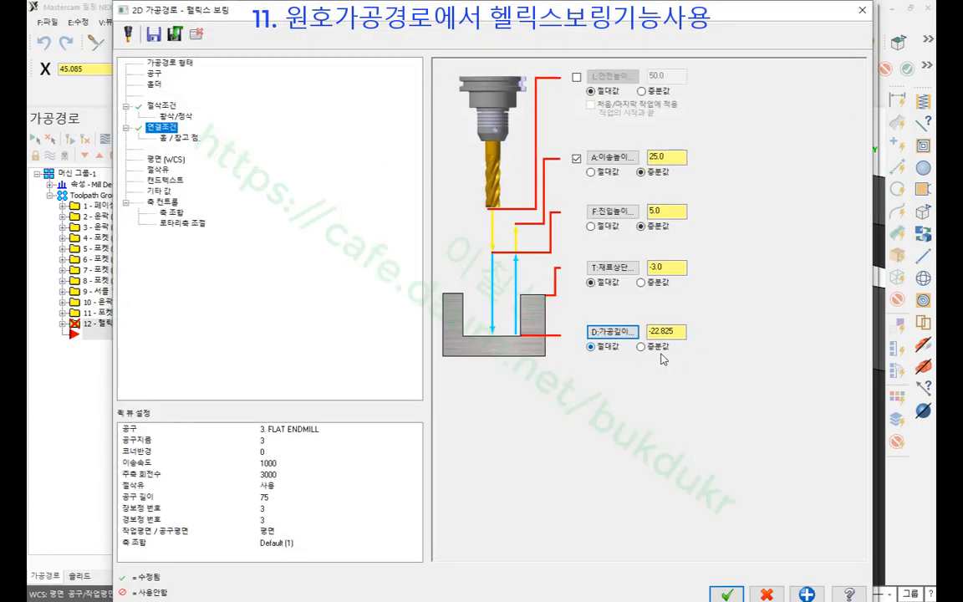
- Move the parameters dialog aside and check the top of stock and cutting depth against the corner hole's heights on the model
{"action": "left_click", "coordinate": [669, 267]}
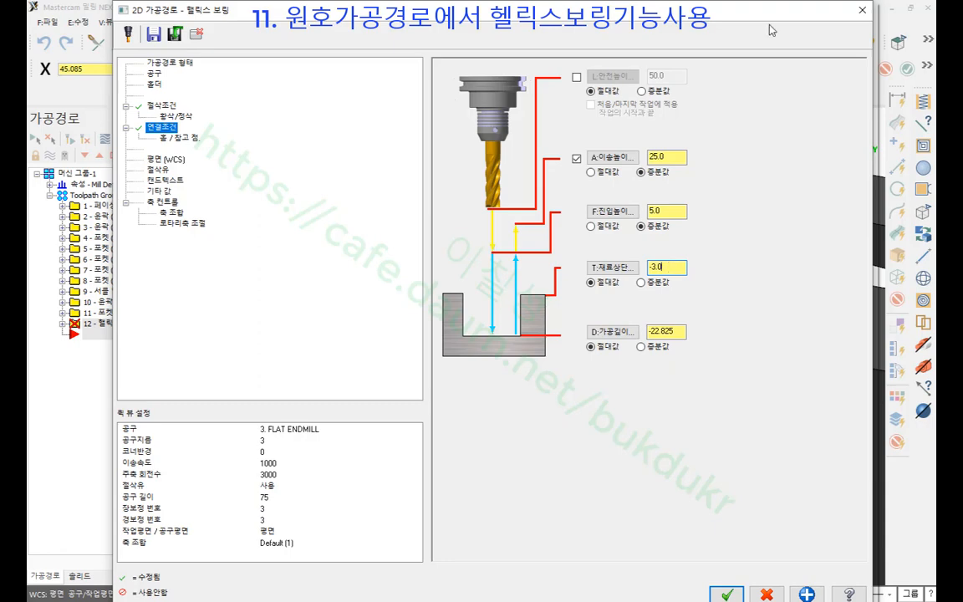
{"action": "left_click_drag", "start_coordinate": [804, 16], "coordinate": [335, 42]}
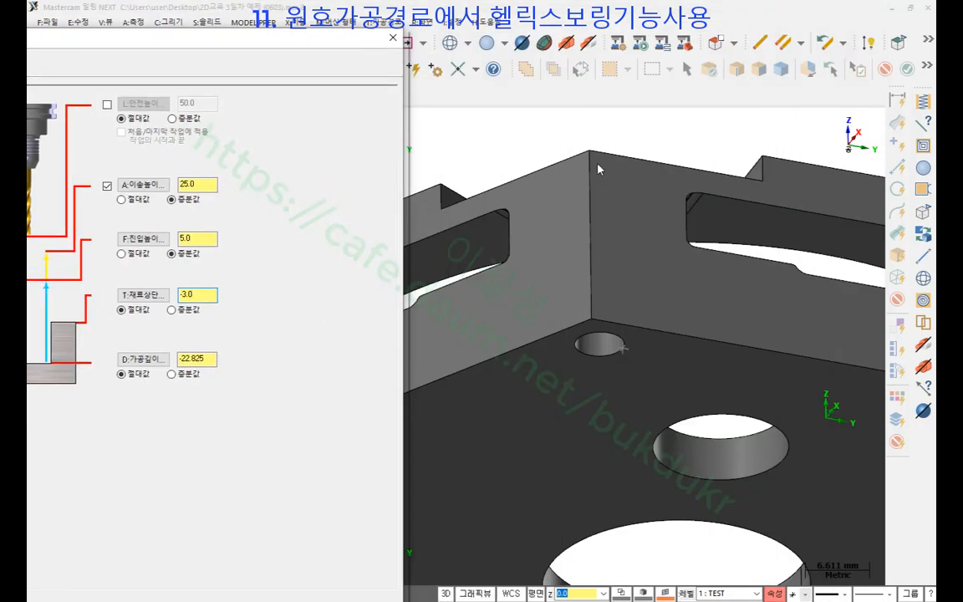
{"action": "left_click", "coordinate": [559, 155]}
{"action": "left_click_drag", "start_coordinate": [553, 158], "coordinate": [619, 156]}
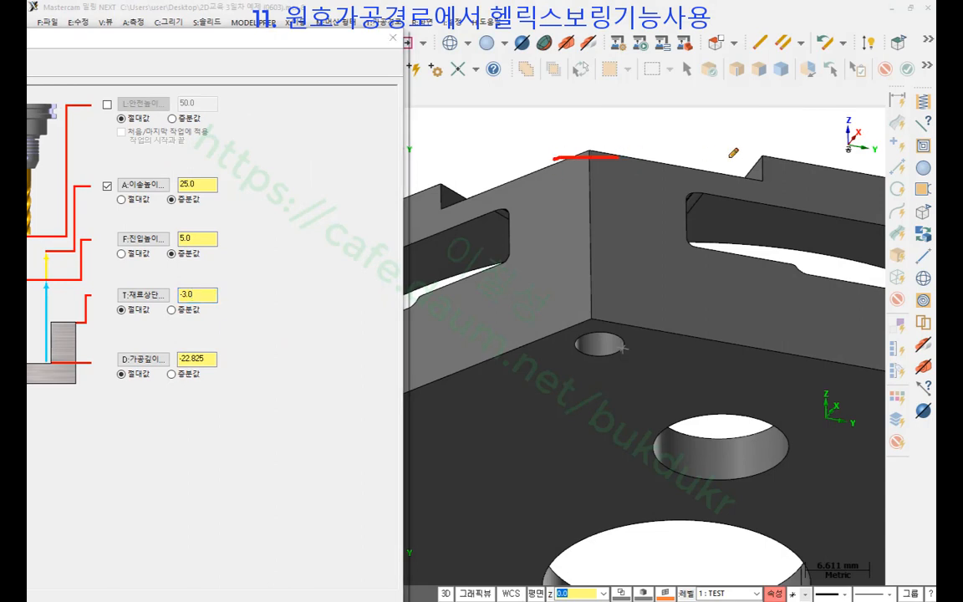
{"action": "left_click_drag", "start_coordinate": [746, 156], "coordinate": [782, 155]}
{"action": "left_click_drag", "start_coordinate": [592, 153], "coordinate": [634, 154]}
{"action": "left_click_drag", "start_coordinate": [740, 176], "coordinate": [824, 177]}
{"action": "right_click", "coordinate": [675, 221]}
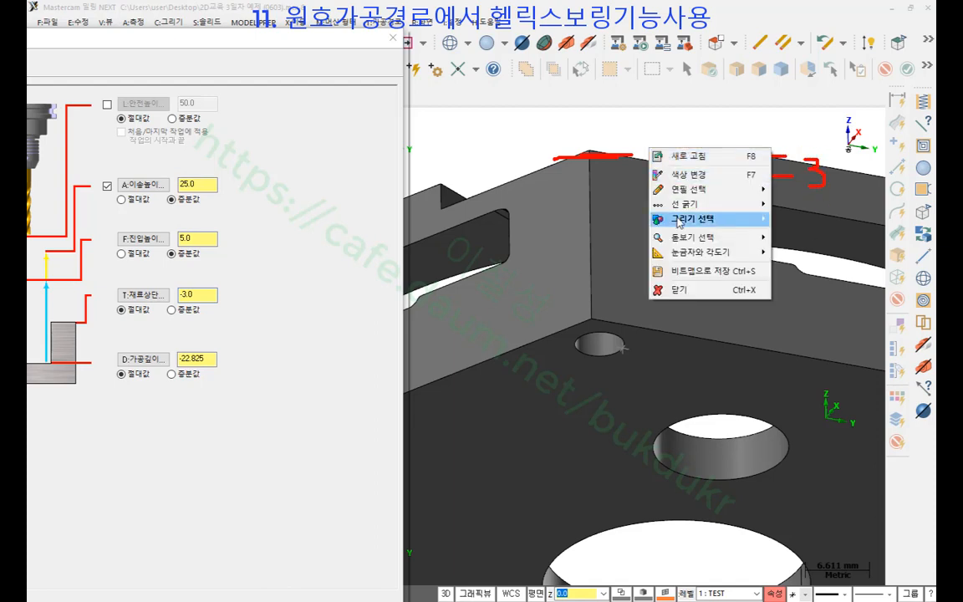
{"action": "left_click", "coordinate": [676, 290]}
{"action": "left_click", "coordinate": [210, 361]}
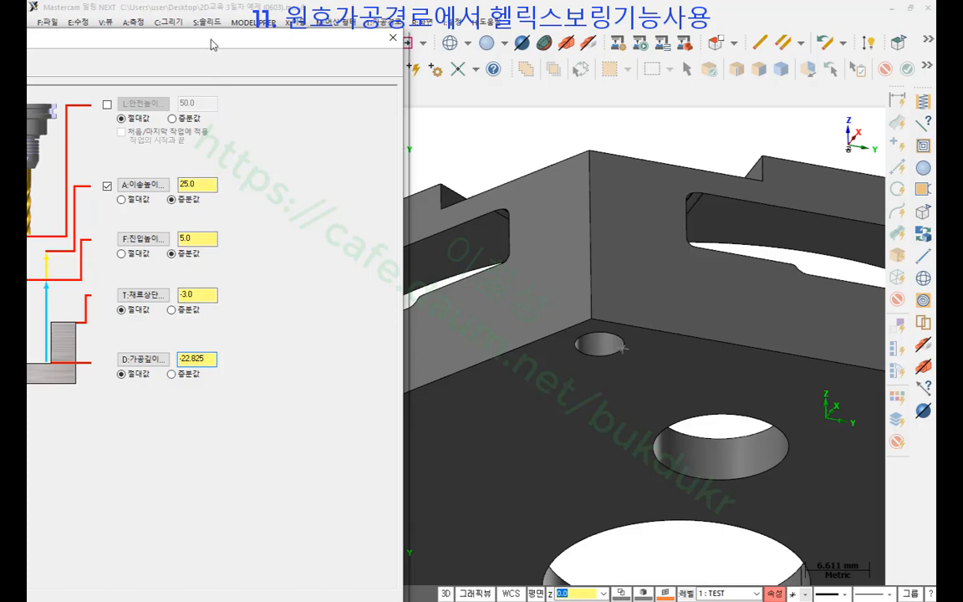
- Set the helix bore's floor stock allowance to -1 in the cut parameters and generate the toolpath
{"action": "left_click_drag", "start_coordinate": [212, 37], "coordinate": [688, 28]}
{"action": "left_click", "coordinate": [168, 123]}
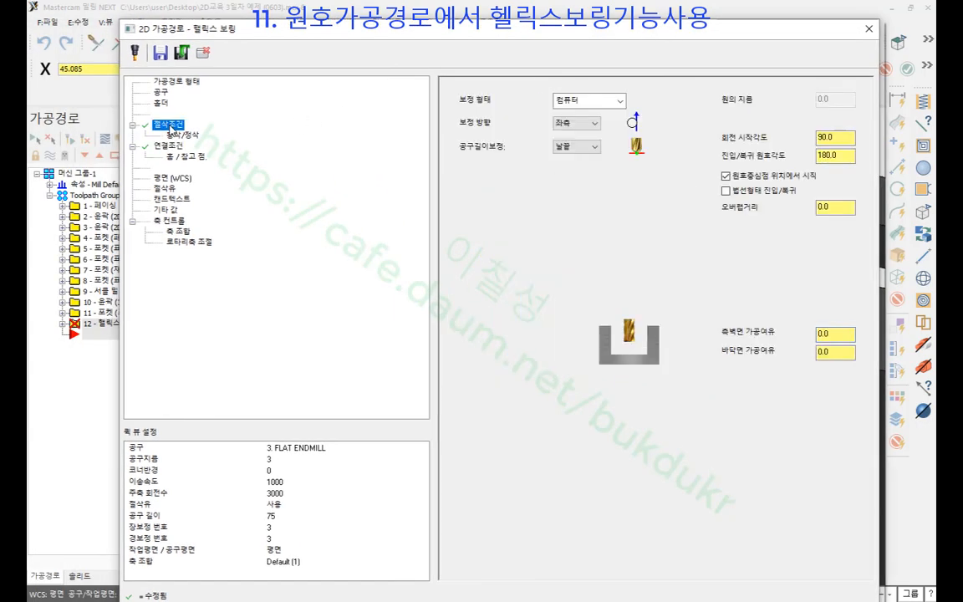
{"action": "double_click", "coordinate": [841, 353]}
{"action": "type", "text": "-1"}
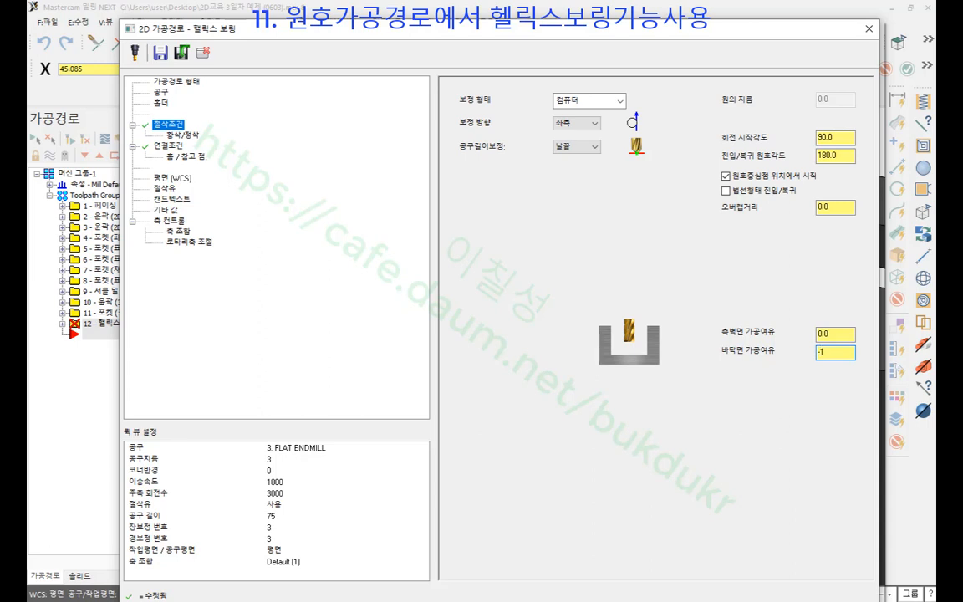
{"action": "left_click", "coordinate": [847, 334]}
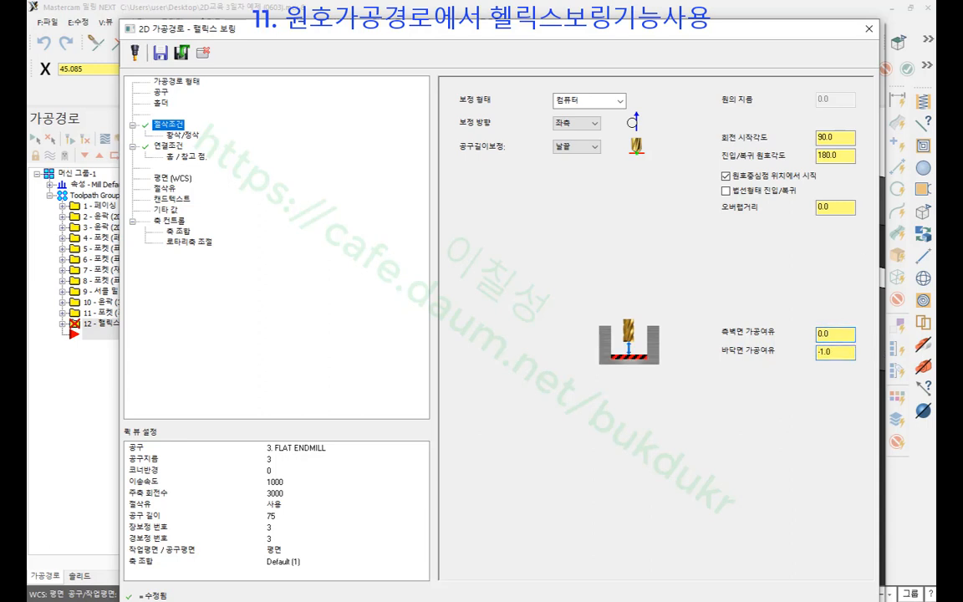
{"action": "mouse_move", "coordinate": [860, 371]}
{"action": "left_mouse_down"}
{"action": "mouse_move", "coordinate": [623, 370]}
{"action": "mouse_move", "coordinate": [860, 286]}
{"action": "mouse_move", "coordinate": [867, 378]}
{"action": "left_mouse_up"}
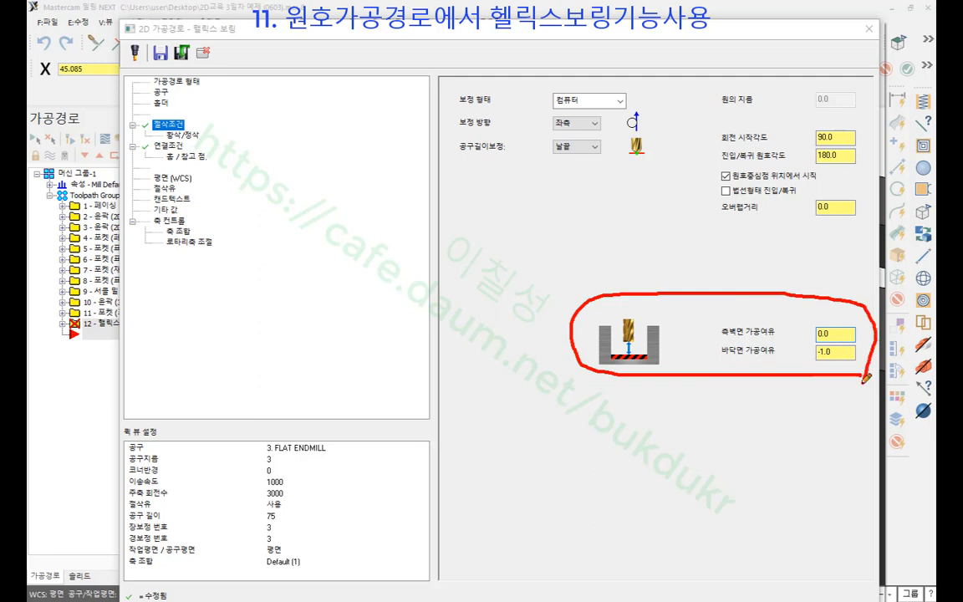
{"action": "mouse_move", "coordinate": [128, 121]}
{"action": "left_mouse_down"}
{"action": "mouse_move", "coordinate": [203, 125]}
{"action": "mouse_move", "coordinate": [125, 105]}
{"action": "mouse_move", "coordinate": [194, 122]}
{"action": "mouse_move", "coordinate": [549, 409]}
{"action": "mouse_move", "coordinate": [778, 386]}
{"action": "mouse_move", "coordinate": [857, 343]}
{"action": "mouse_move", "coordinate": [801, 352]}
{"action": "left_mouse_up"}
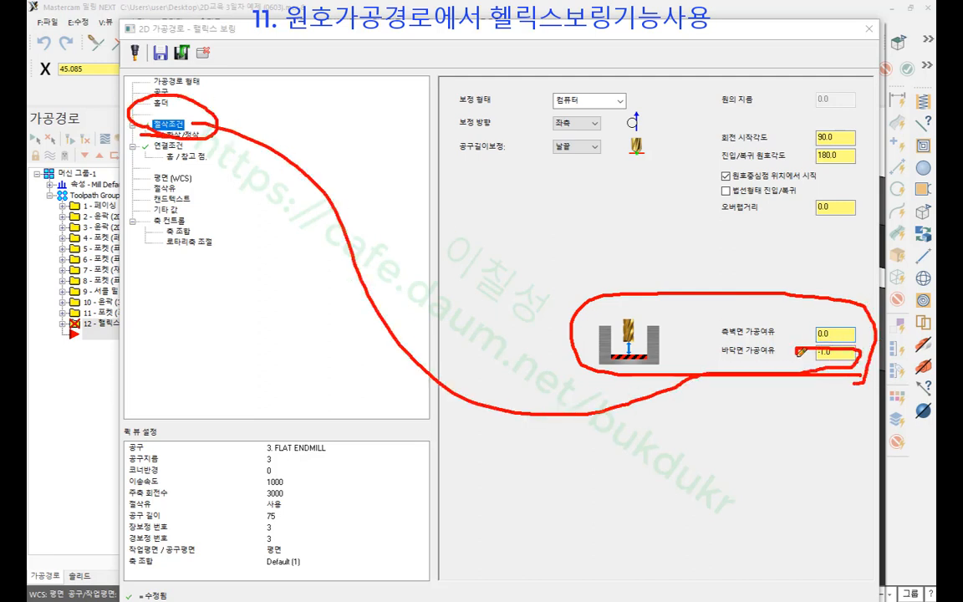
{"action": "right_click", "coordinate": [503, 206]}
{"action": "left_click", "coordinate": [543, 333]}
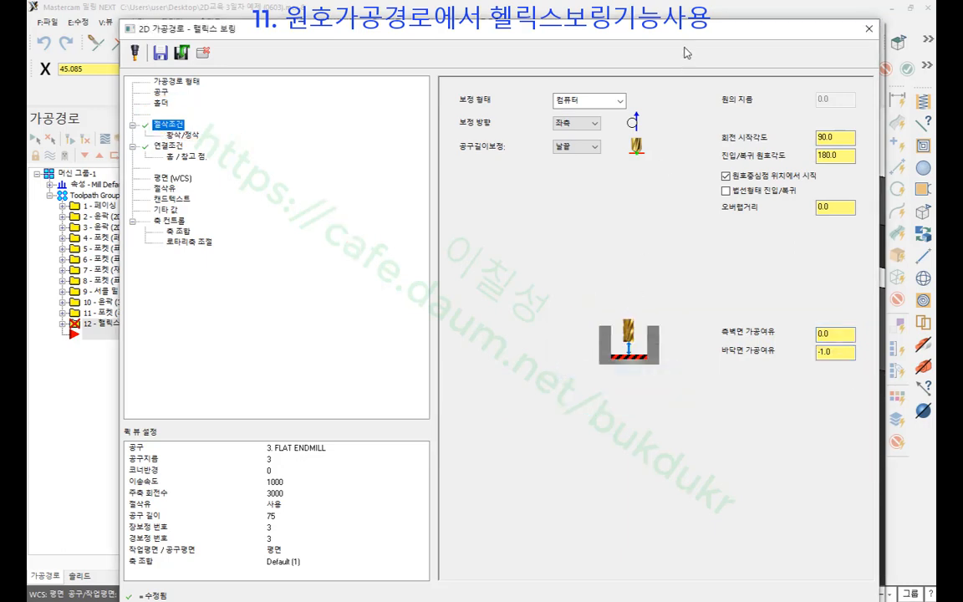
{"action": "left_click_drag", "start_coordinate": [642, 30], "coordinate": [588, 11]}
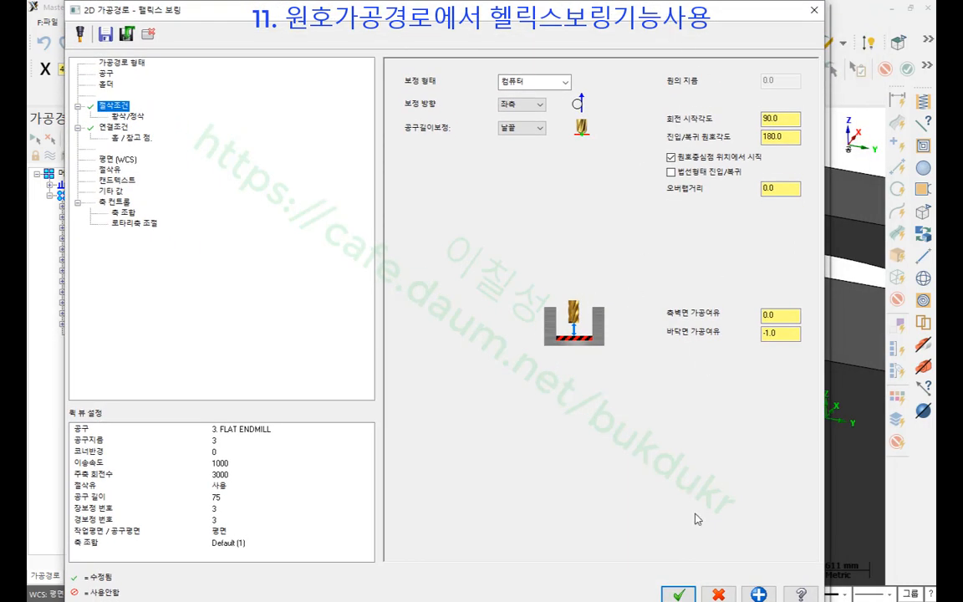
{"action": "left_click", "coordinate": [679, 595]}
- Display the part in wireframe and check how far the helix toolpath runs through the corner hole
{"action": "scroll", "coordinate": [638, 290], "scroll_direction": "up", "scroll_amount": 5}
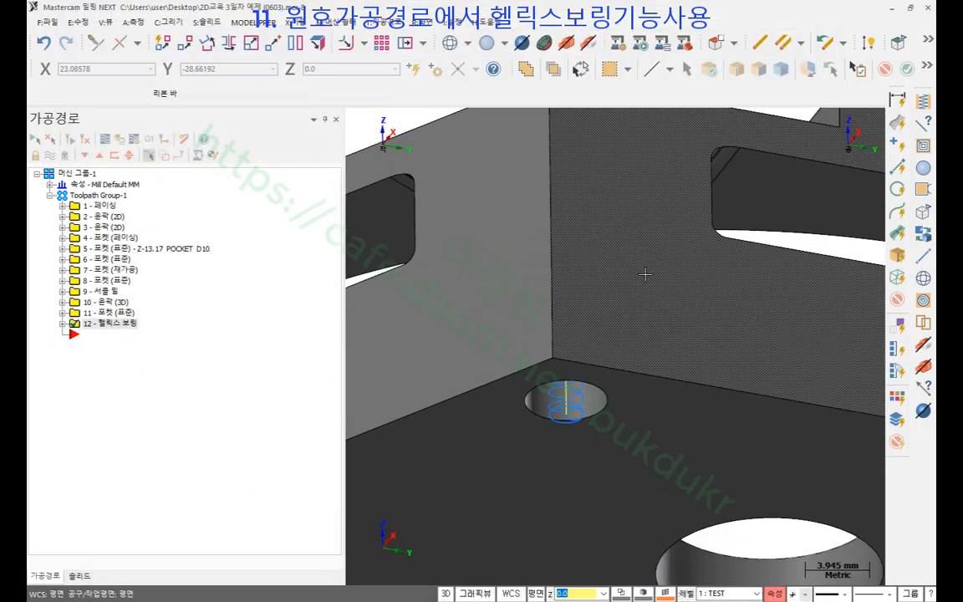
{"action": "middle_click_drag", "start_coordinate": [638, 290], "coordinate": [635, 261]}
{"action": "left_click", "coordinate": [453, 44]}
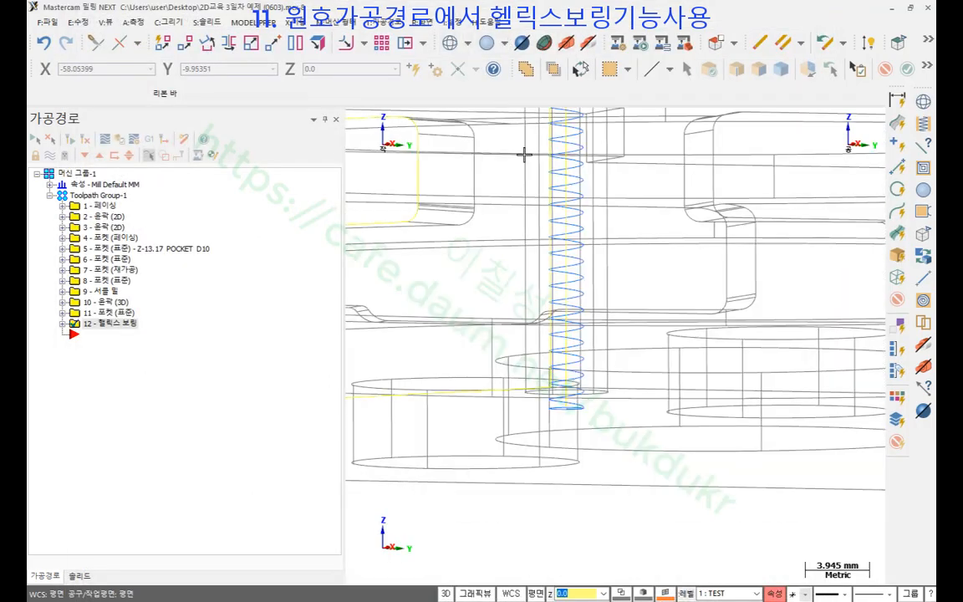
{"action": "scroll", "coordinate": [639, 298], "scroll_direction": "down", "scroll_amount": 3}
{"action": "middle_click_drag", "start_coordinate": [639, 299], "coordinate": [635, 240]}
{"action": "scroll", "coordinate": [636, 240], "scroll_direction": "up", "scroll_amount": 2}
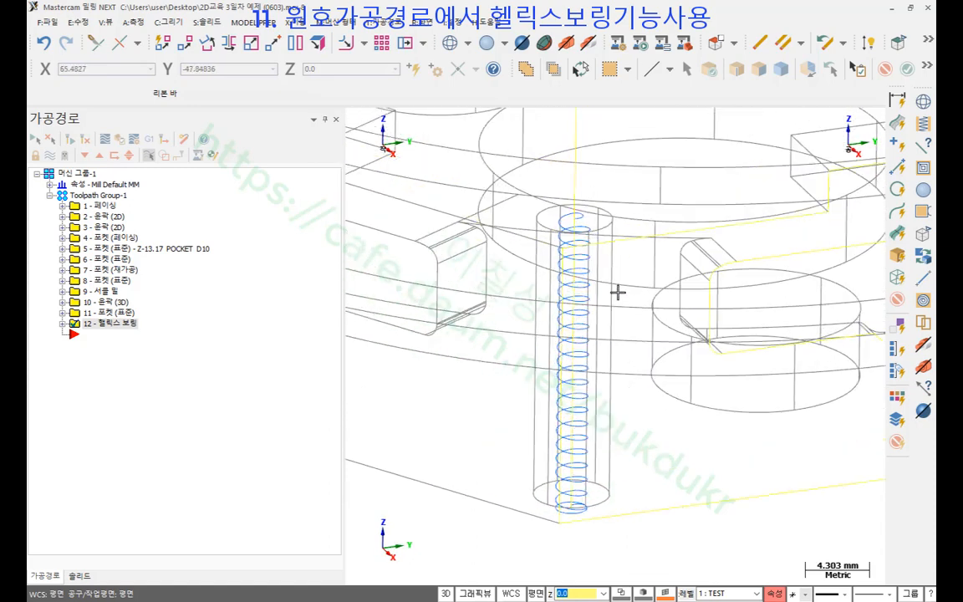
- Backplot the helix bore operation through both corner holes and close the backplot
{"action": "left_click", "coordinate": [62, 324]}
{"action": "left_click", "coordinate": [125, 369]}
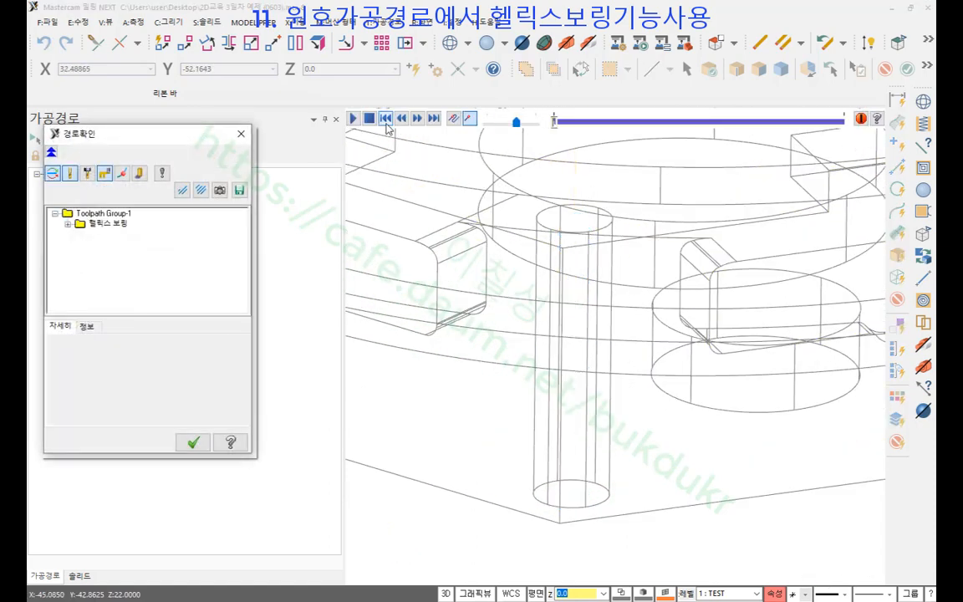
{"action": "left_click", "coordinate": [355, 121]}
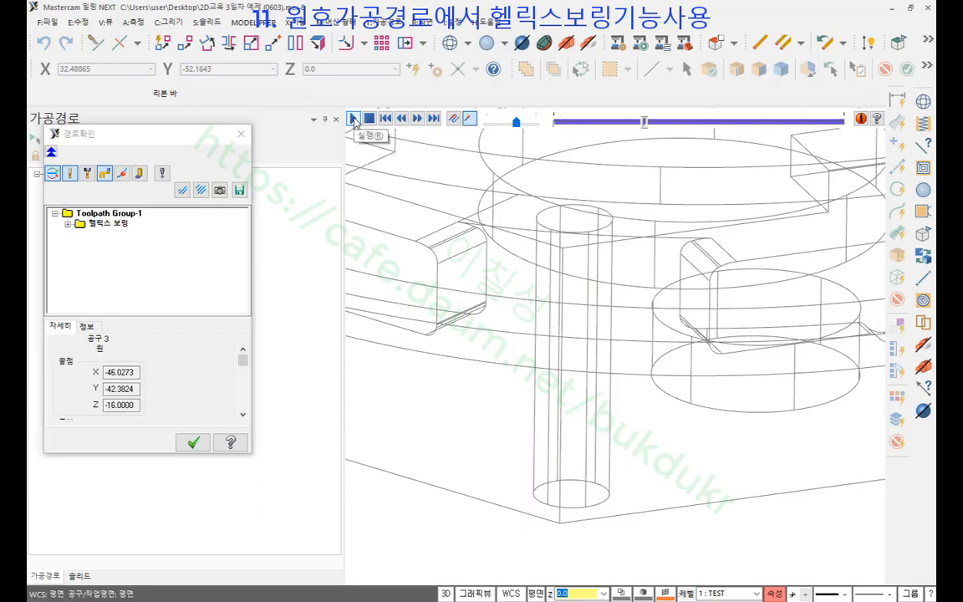
{"action": "scroll", "coordinate": [656, 249], "scroll_direction": "down", "scroll_amount": 5}
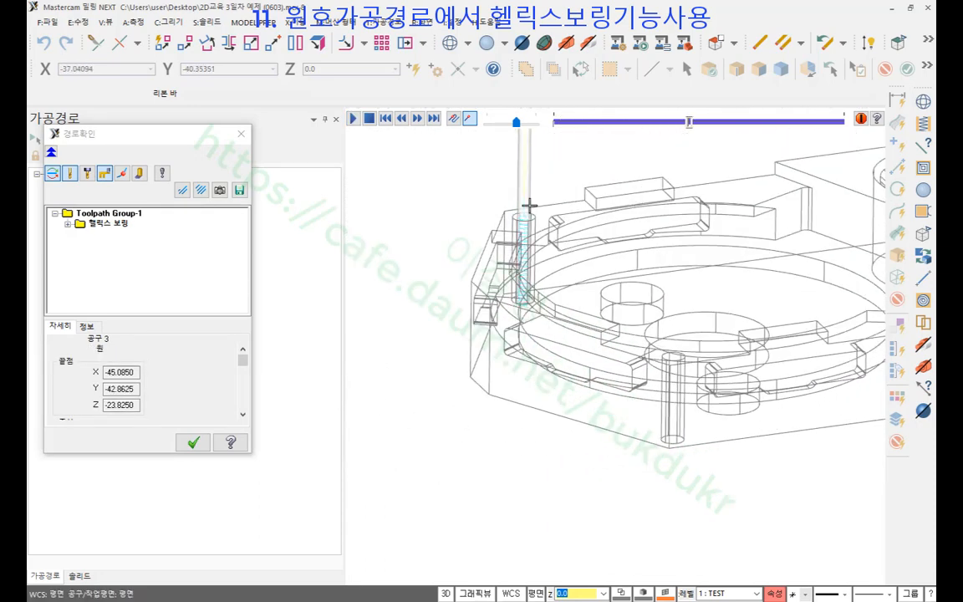
{"action": "scroll", "coordinate": [530, 204], "scroll_direction": "up", "scroll_amount": 3}
{"action": "scroll", "coordinate": [469, 215], "scroll_direction": "down", "scroll_amount": 3}
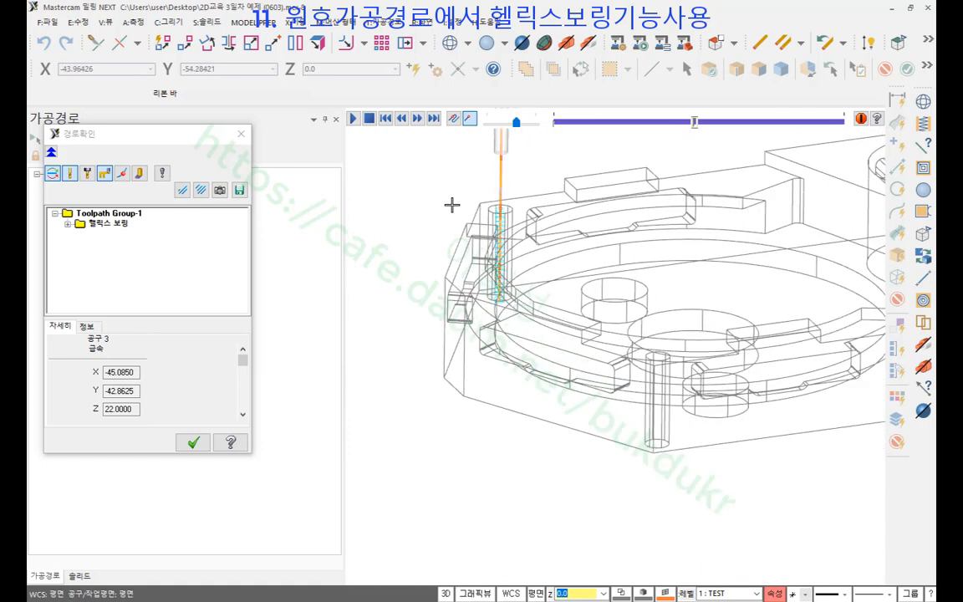
{"action": "scroll", "coordinate": [456, 217], "scroll_direction": "down", "scroll_amount": 4}
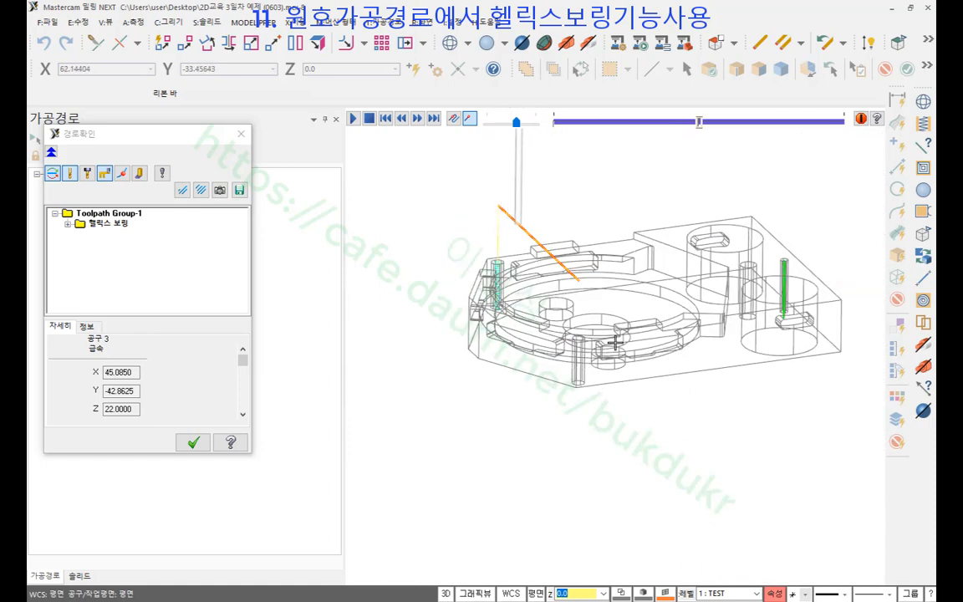
{"action": "scroll", "coordinate": [586, 360], "scroll_direction": "up", "scroll_amount": 5}
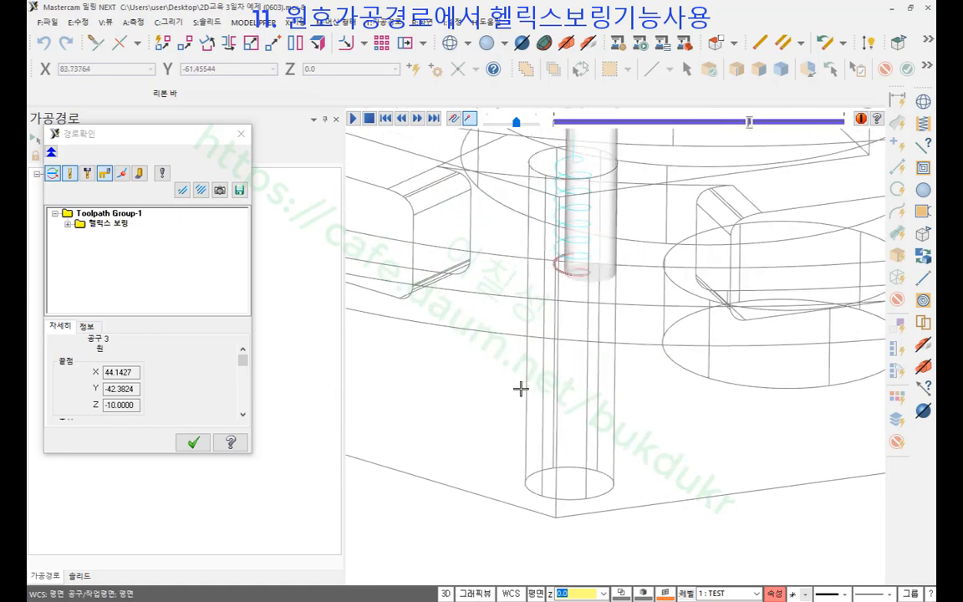
{"action": "scroll", "coordinate": [520, 388], "scroll_direction": "up", "scroll_amount": 1}
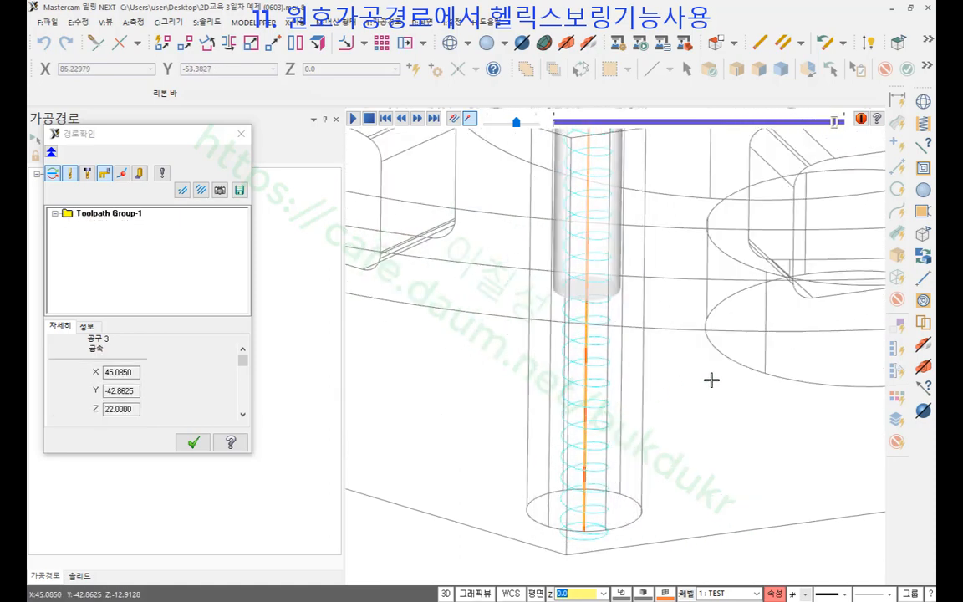
{"action": "scroll", "coordinate": [640, 447], "scroll_direction": "down", "scroll_amount": 3}
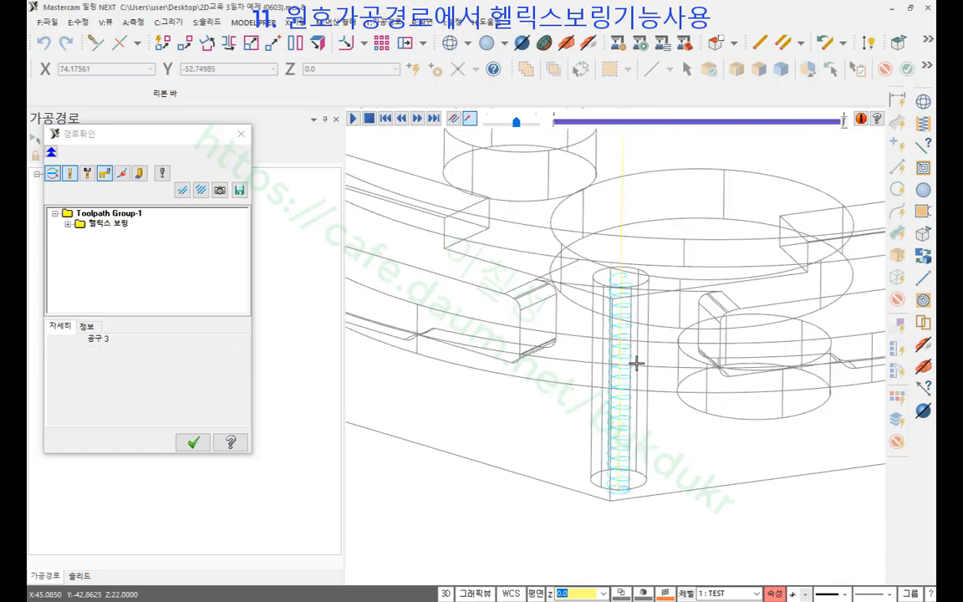
{"action": "left_click", "coordinate": [193, 442]}
- Examine the helix bore toolpath and the linking move between the two corner holes on the wireframe part
{"action": "scroll", "coordinate": [645, 413], "scroll_direction": "down", "scroll_amount": 5}
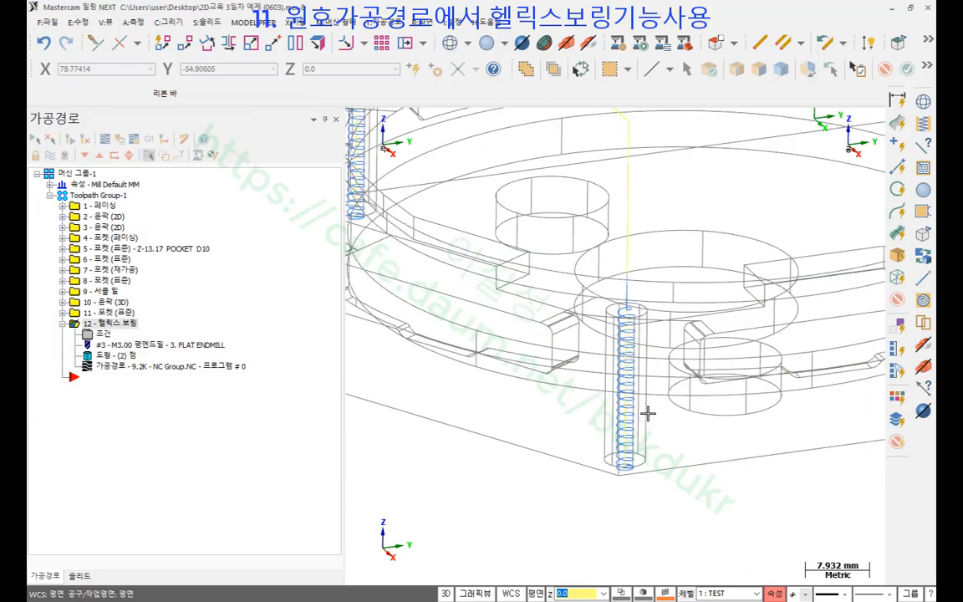
{"action": "scroll", "coordinate": [570, 424], "scroll_direction": "down", "scroll_amount": 1}
{"action": "middle_click_drag", "start_coordinate": [575, 372], "coordinate": [588, 432]}
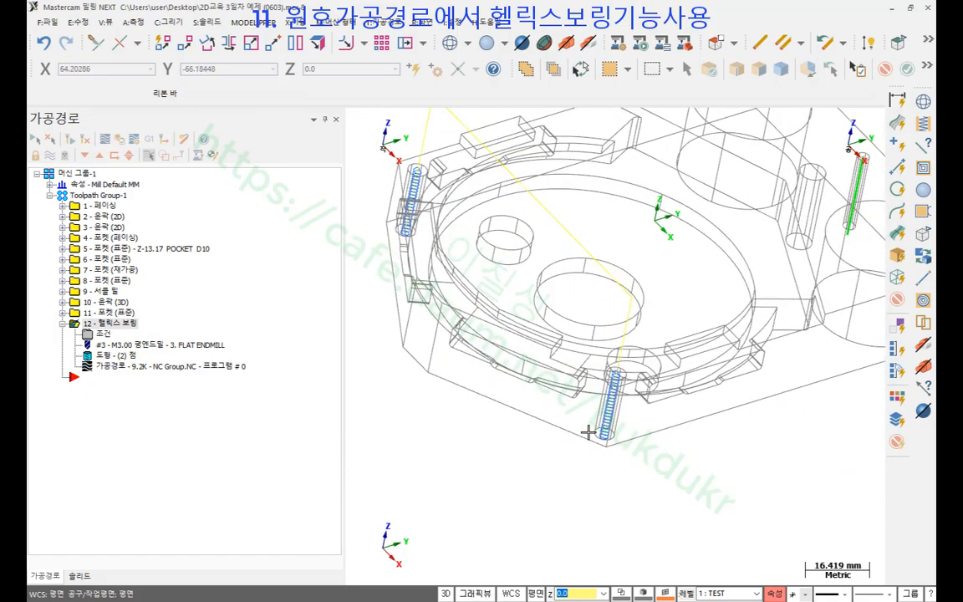
{"action": "scroll", "coordinate": [588, 435], "scroll_direction": "down", "scroll_amount": 2}
{"action": "scroll", "coordinate": [553, 215], "scroll_direction": "up", "scroll_amount": 1}
{"action": "scroll", "coordinate": [744, 275], "scroll_direction": "up", "scroll_amount": 1}
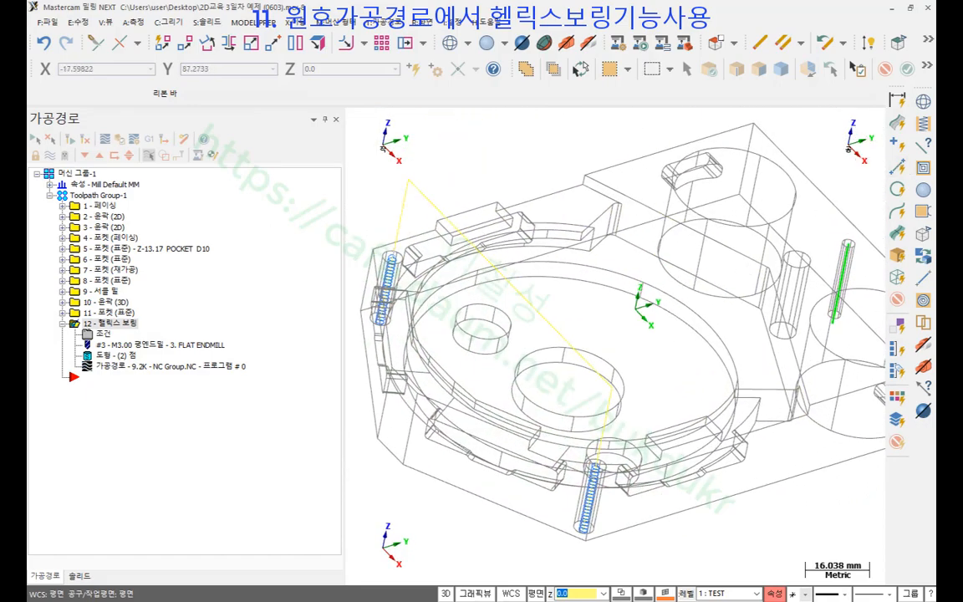
{"action": "scroll", "coordinate": [613, 355], "scroll_direction": "down", "scroll_amount": 2}
{"action": "middle_click_drag", "start_coordinate": [613, 355], "coordinate": [659, 286]}
{"action": "scroll", "coordinate": [564, 260], "scroll_direction": "down", "scroll_amount": 1}
{"action": "scroll", "coordinate": [770, 329], "scroll_direction": "up", "scroll_amount": 1}
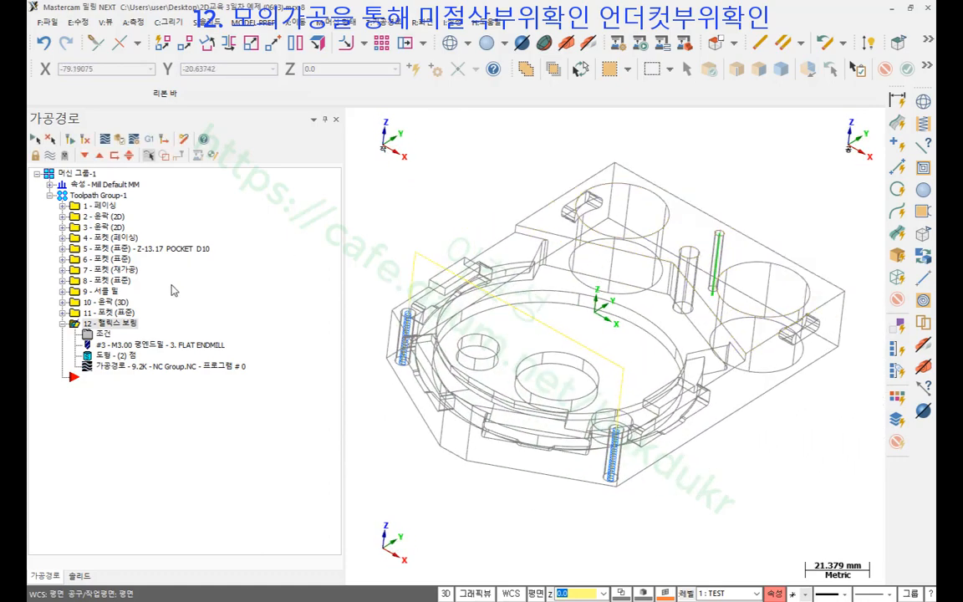
- Select all operations in Toolpath Group-1 and run their machining simulation in Mastercam Simulator
{"action": "left_click", "coordinate": [81, 196]}
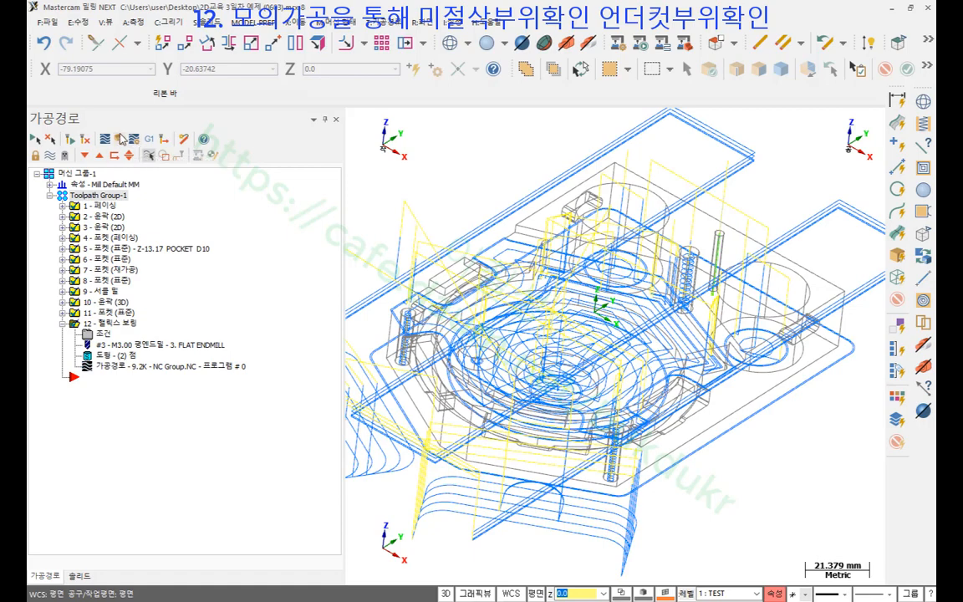
{"action": "left_click", "coordinate": [120, 140]}
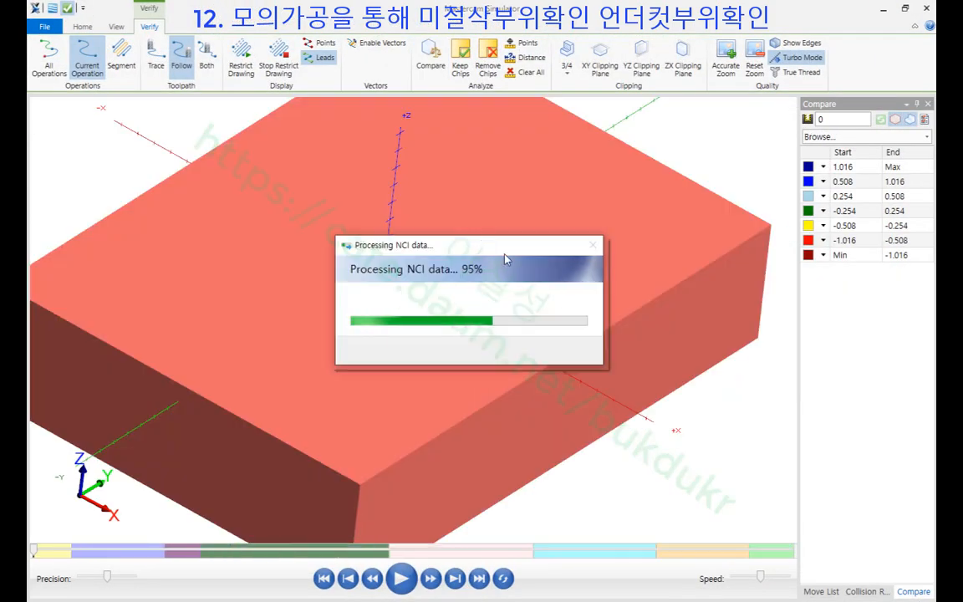
{"action": "scroll", "coordinate": [630, 408], "scroll_direction": "down", "scroll_amount": 1}
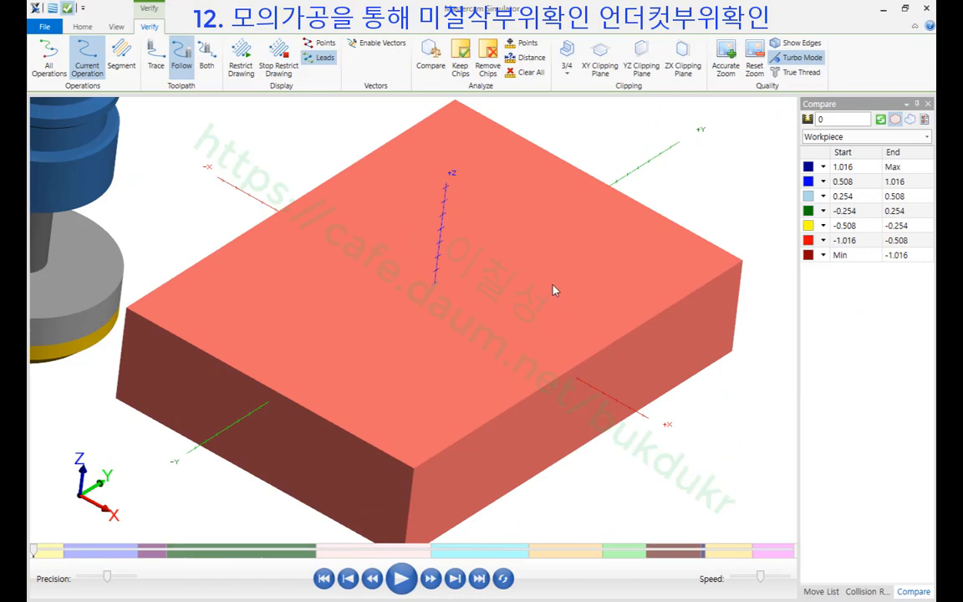
{"action": "left_click", "coordinate": [402, 579]}
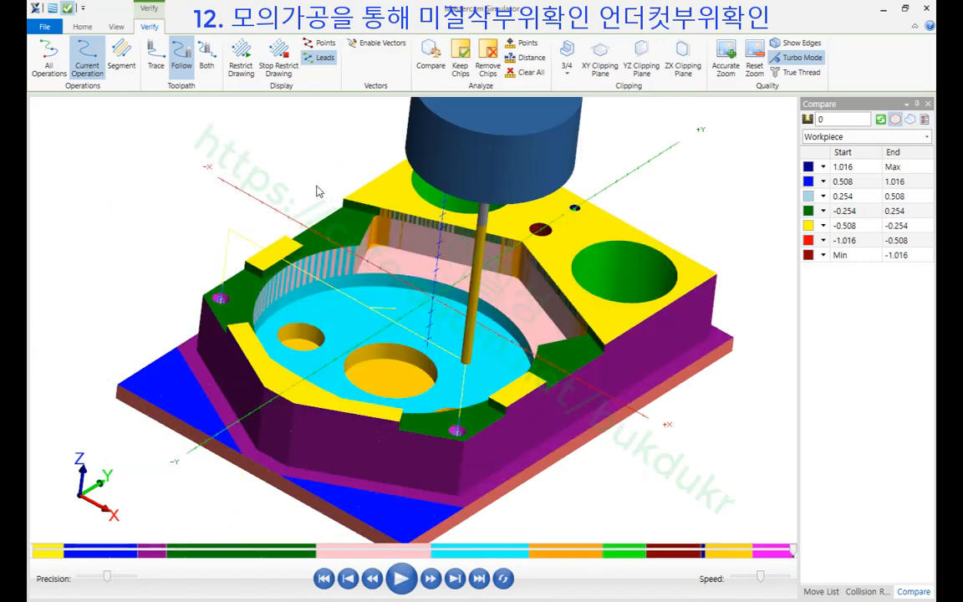
- Compare the simulated stock with the workpiece model and examine the part's holes, slots and circular pocket for uncut or undercut areas
{"action": "left_click", "coordinate": [431, 59]}
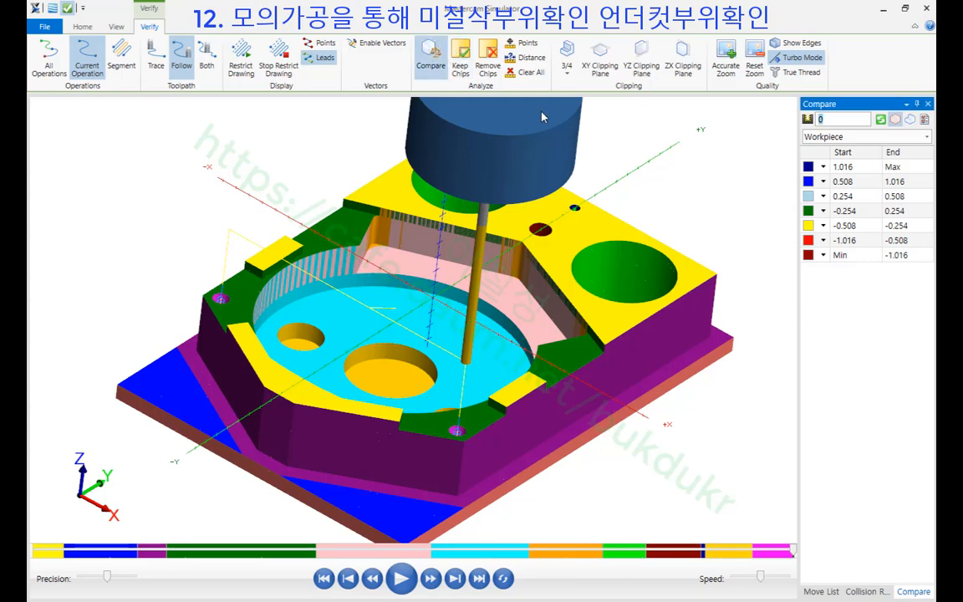
{"action": "left_click", "coordinate": [882, 120]}
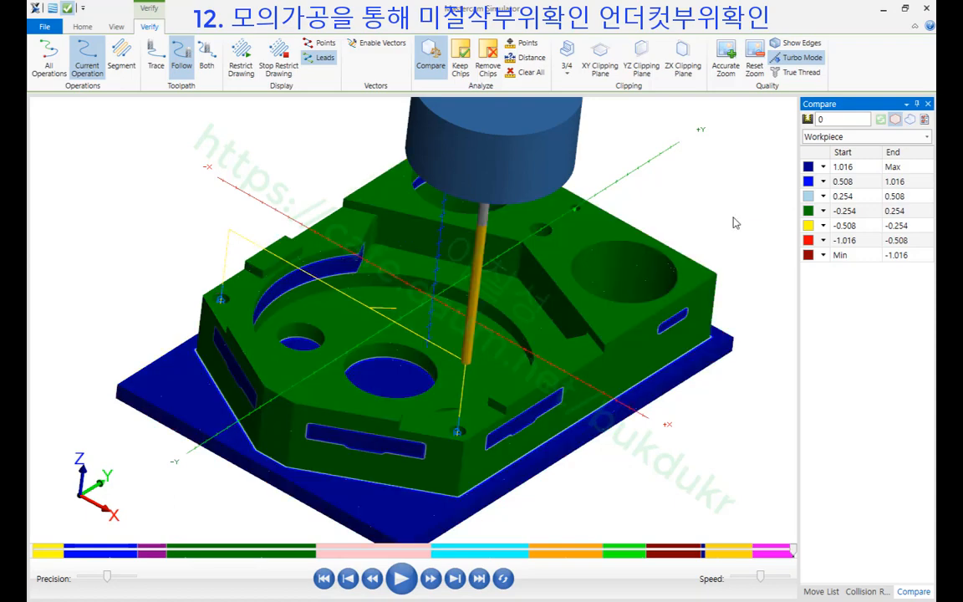
{"action": "scroll", "coordinate": [467, 458], "scroll_direction": "up", "scroll_amount": 2}
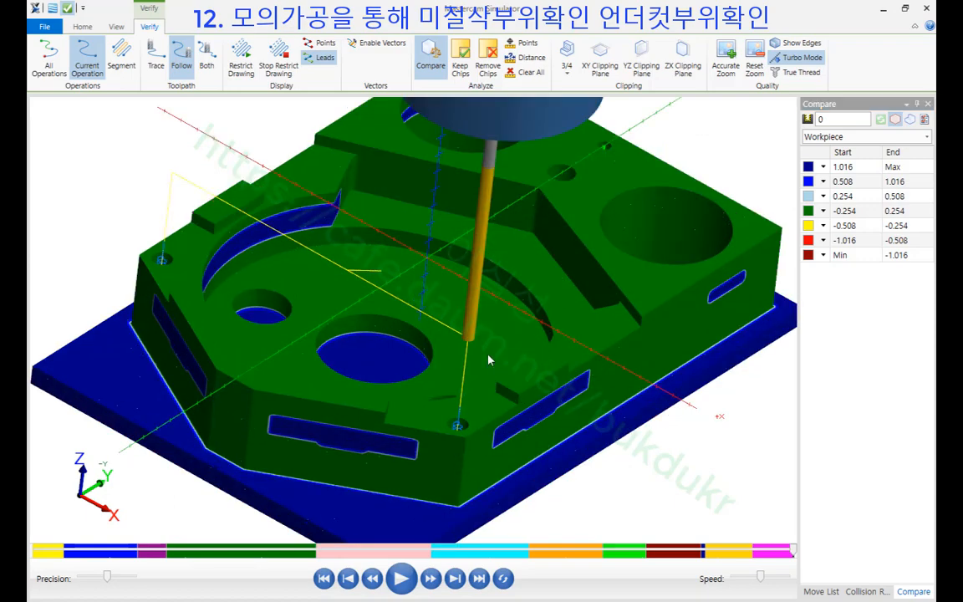
{"action": "middle_click_drag", "start_coordinate": [488, 354], "coordinate": [474, 339]}
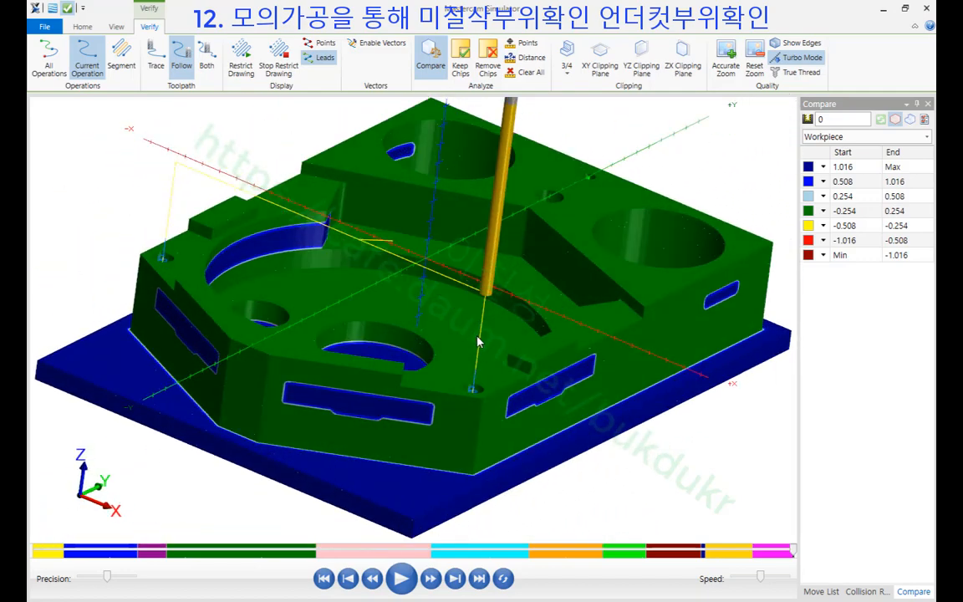
{"action": "scroll", "coordinate": [477, 338], "scroll_direction": "up", "scroll_amount": 5}
{"action": "scroll", "coordinate": [425, 294], "scroll_direction": "down", "scroll_amount": 5}
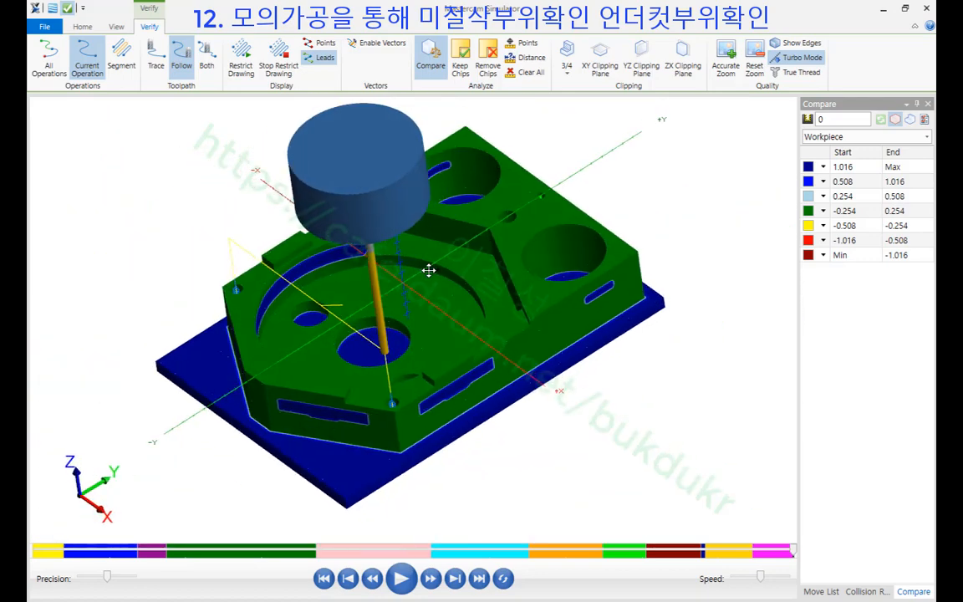
{"action": "middle_click_drag", "start_coordinate": [428, 270], "coordinate": [442, 264]}
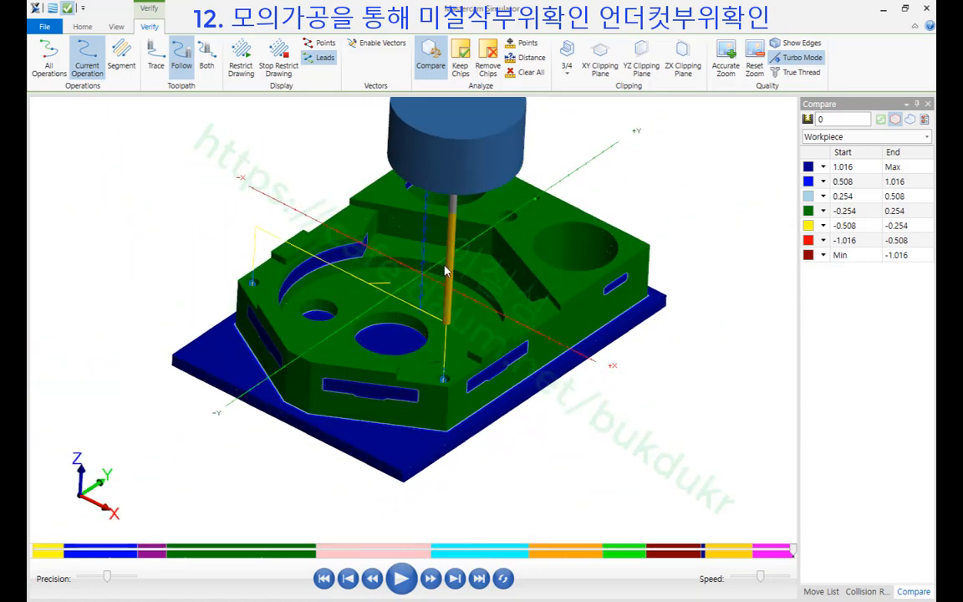
{"action": "scroll", "coordinate": [351, 255], "scroll_direction": "up", "scroll_amount": 5}
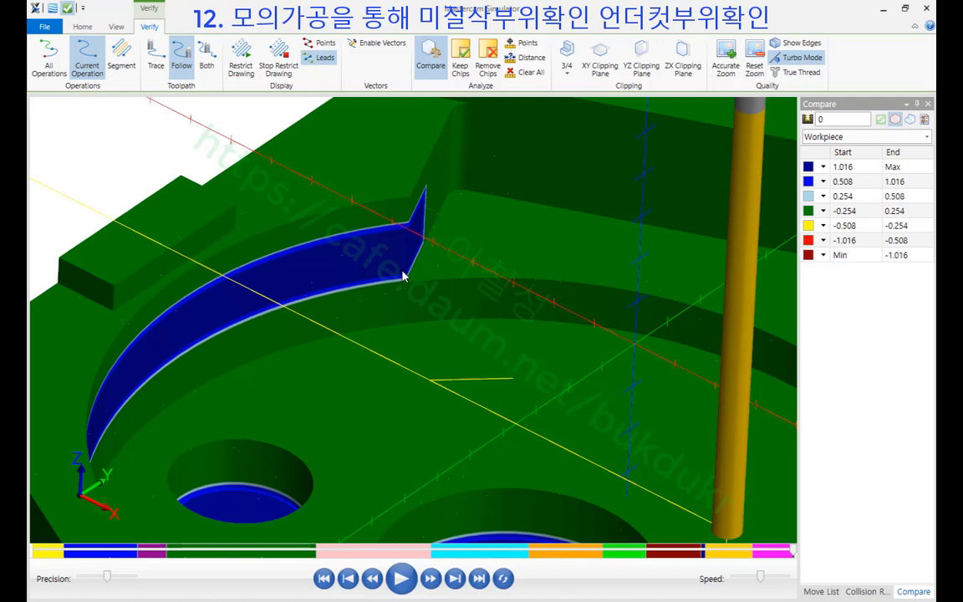
{"action": "scroll", "coordinate": [401, 254], "scroll_direction": "down", "scroll_amount": 3}
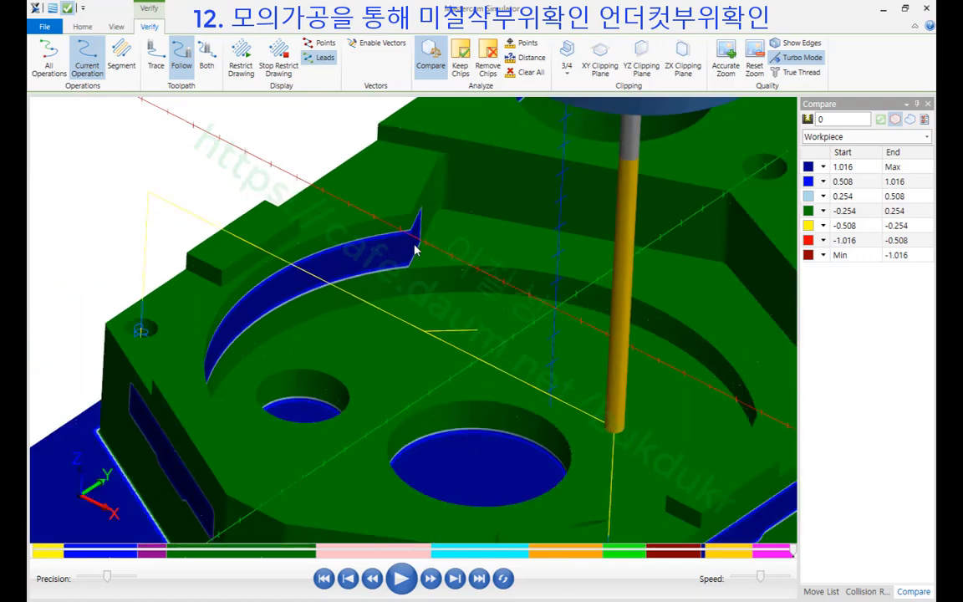
{"action": "scroll", "coordinate": [416, 243], "scroll_direction": "up", "scroll_amount": 2}
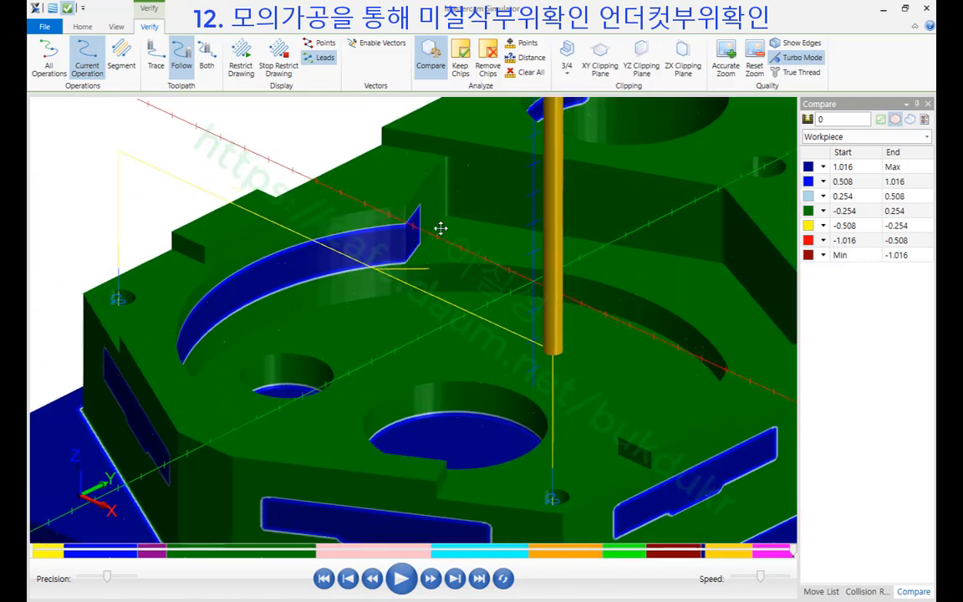
- Examine the end of the curved slot in the circular pocket wall on the stock comparison and circle it with the screen pen
{"action": "scroll", "coordinate": [440, 228], "scroll_direction": "down", "scroll_amount": 4}
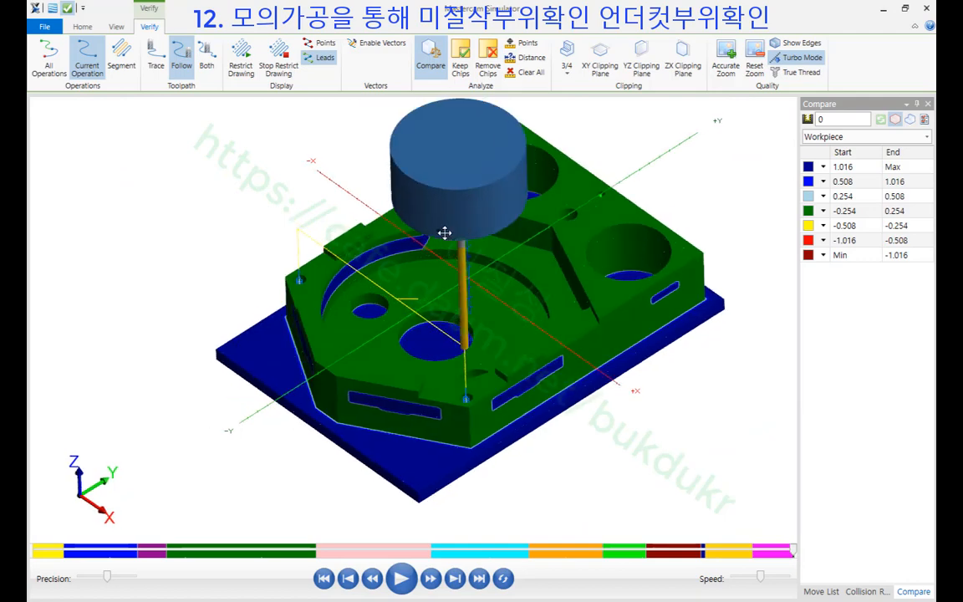
{"action": "middle_click_drag", "start_coordinate": [444, 233], "coordinate": [449, 237]}
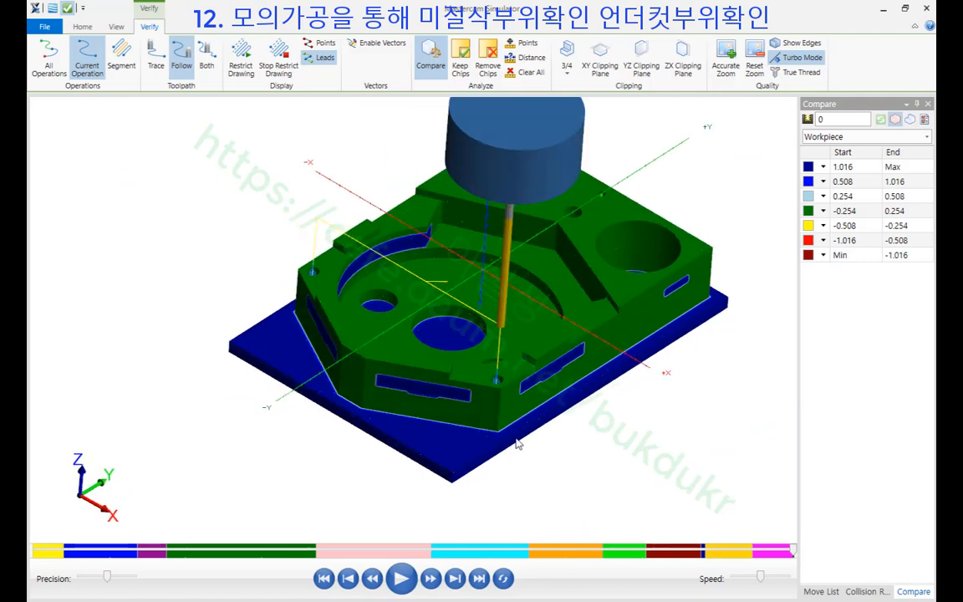
{"action": "scroll", "coordinate": [403, 257], "scroll_direction": "up", "scroll_amount": 3}
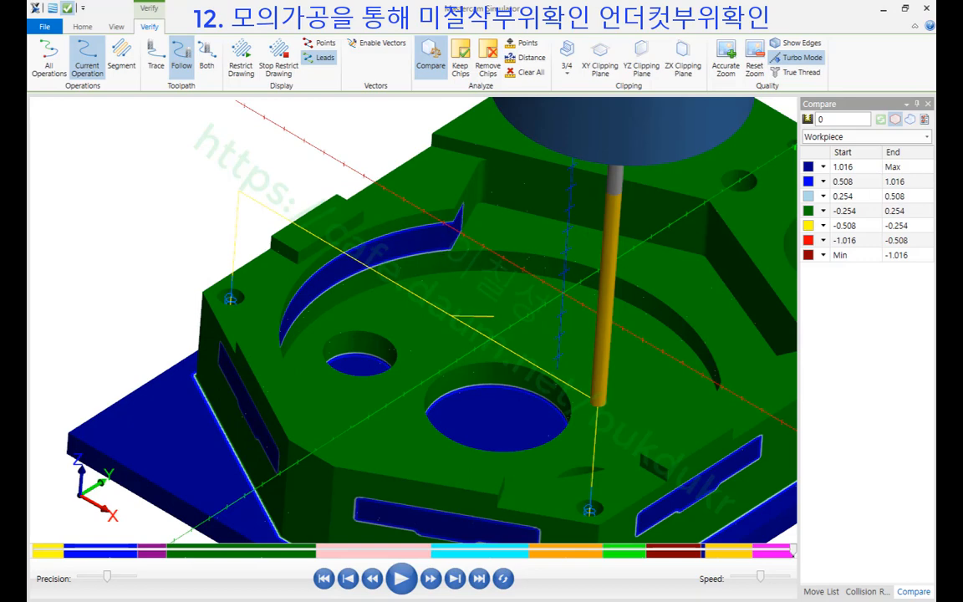
{"action": "key", "text": "ctrl+shift+d"}
{"action": "mouse_move", "coordinate": [456, 269]}
{"action": "left_mouse_down"}
{"action": "mouse_move", "coordinate": [457, 203]}
{"action": "mouse_move", "coordinate": [448, 275]}
{"action": "left_mouse_up"}
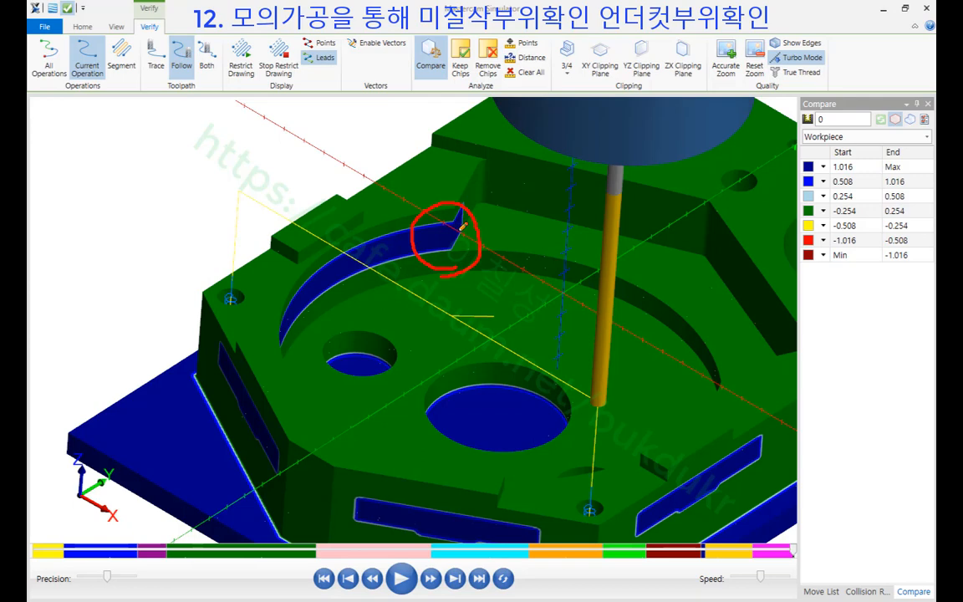
{"action": "right_click", "coordinate": [320, 154]}
{"action": "left_click", "coordinate": [355, 297]}
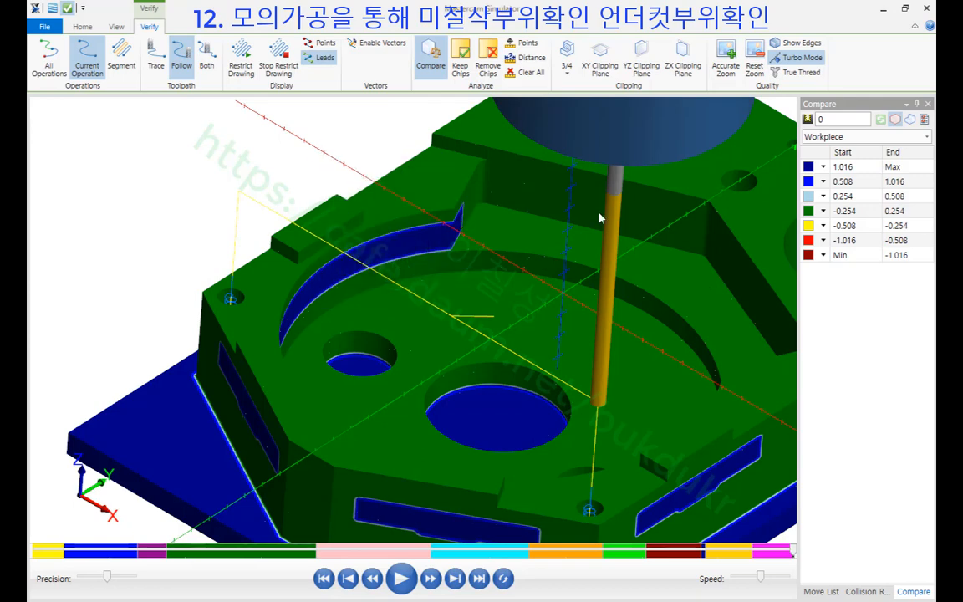
- Hide the milling tool holder in the simulation while keeping the other tool components shown
{"action": "scroll", "coordinate": [399, 286], "scroll_direction": "down", "scroll_amount": 4}
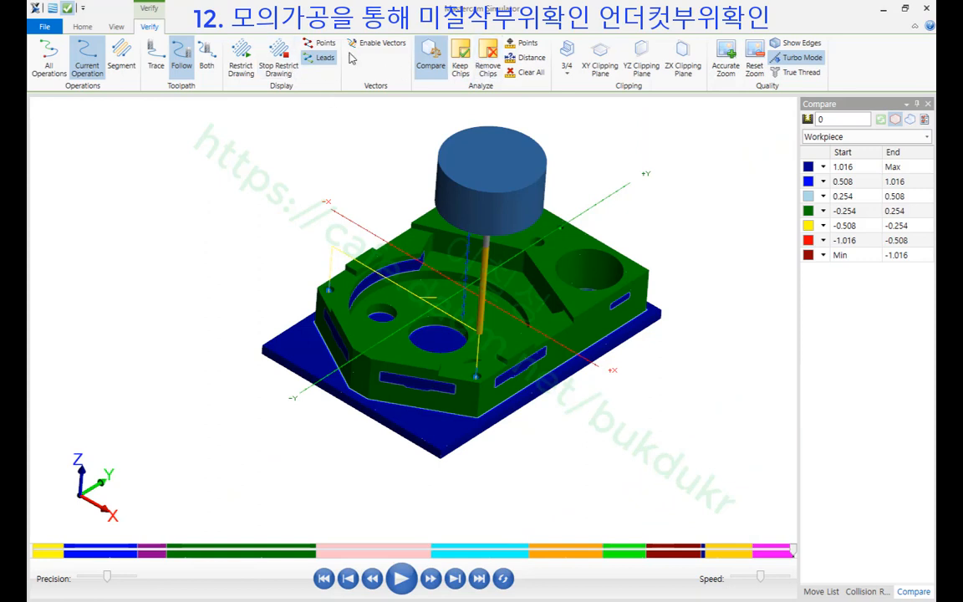
{"action": "left_click", "coordinate": [84, 27]}
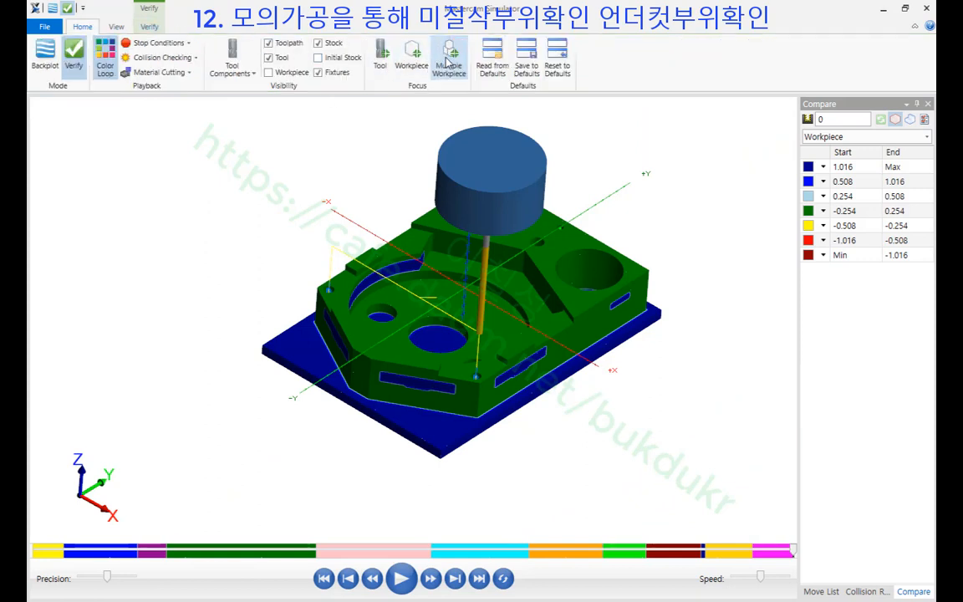
{"action": "left_click", "coordinate": [252, 76]}
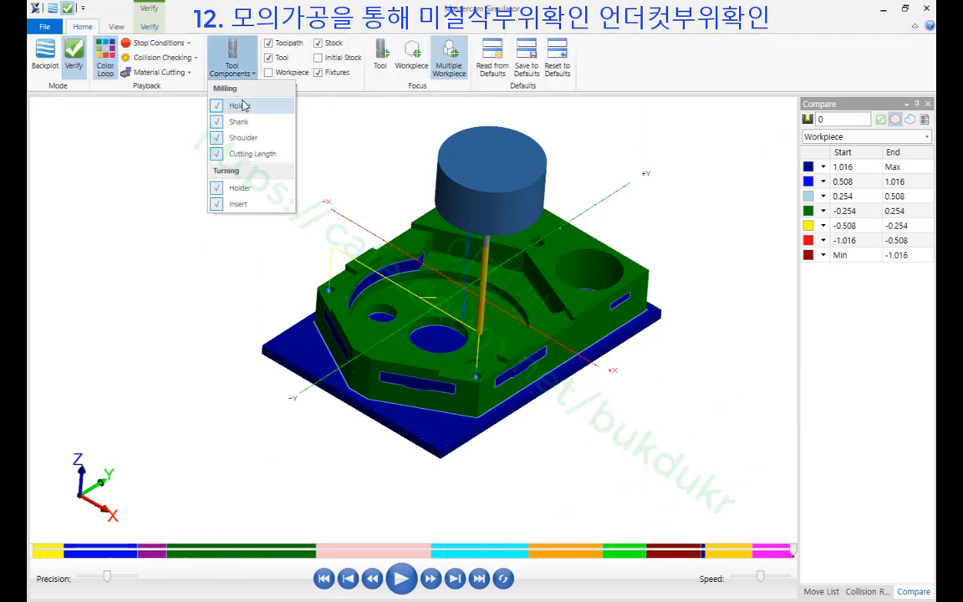
{"action": "left_click", "coordinate": [219, 107]}
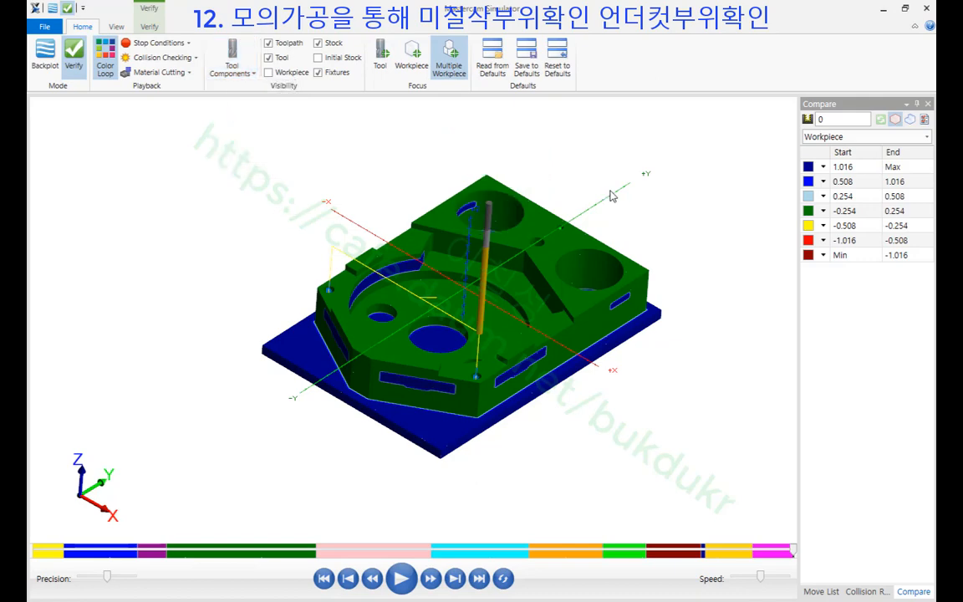
- View the compared part from the top and mark the two areas beside the part's center with the screen pen
{"action": "right_click", "coordinate": [711, 158]}
{"action": "left_click", "coordinate": [748, 203]}
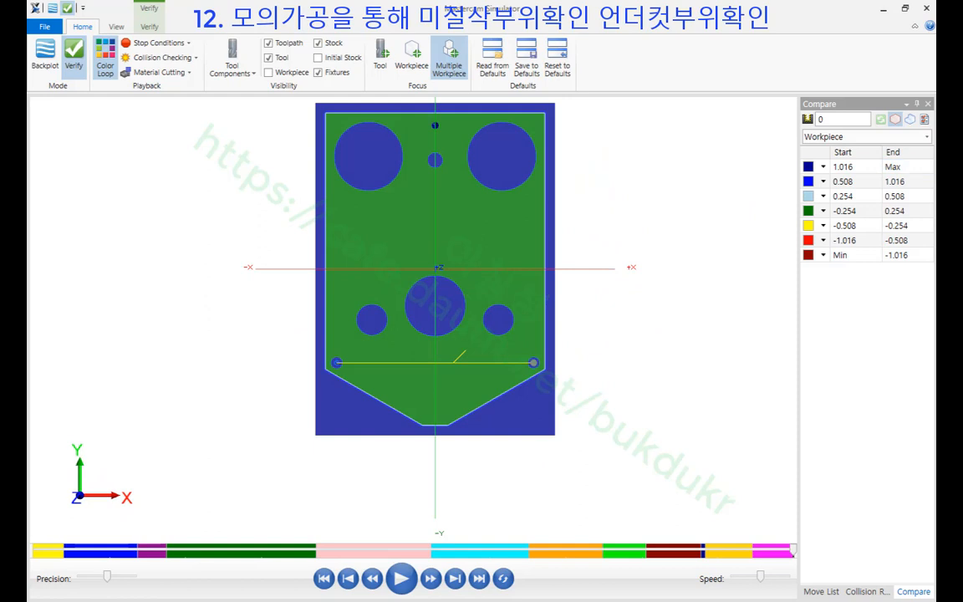
{"action": "mouse_move", "coordinate": [369, 236]}
{"action": "left_mouse_down"}
{"action": "mouse_move", "coordinate": [361, 297]}
{"action": "mouse_move", "coordinate": [368, 223]}
{"action": "left_mouse_up"}
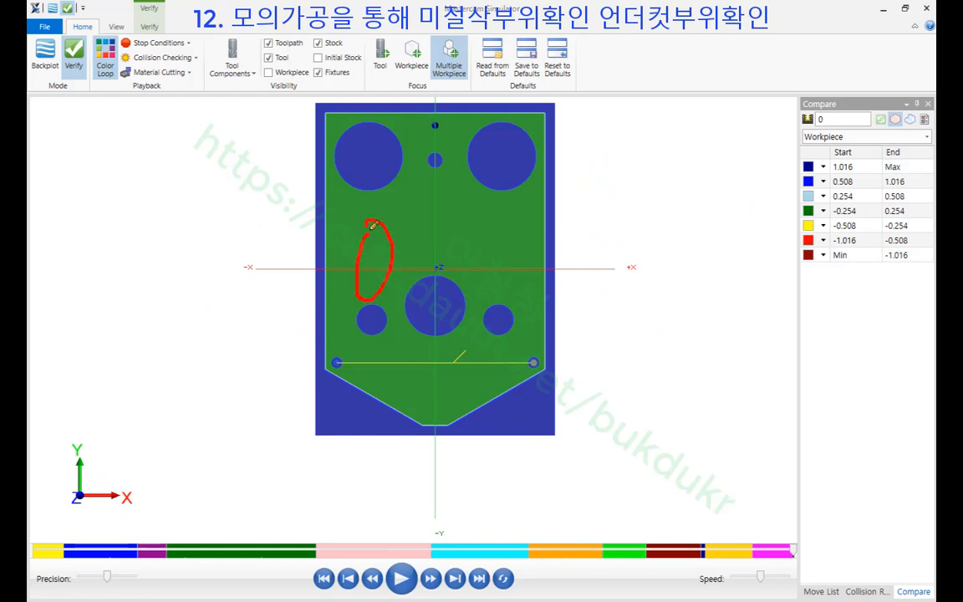
{"action": "mouse_move", "coordinate": [493, 247]}
{"action": "left_mouse_down"}
{"action": "mouse_move", "coordinate": [491, 279]}
{"action": "mouse_move", "coordinate": [498, 242]}
{"action": "left_mouse_up"}
{"action": "right_click", "coordinate": [701, 255]}
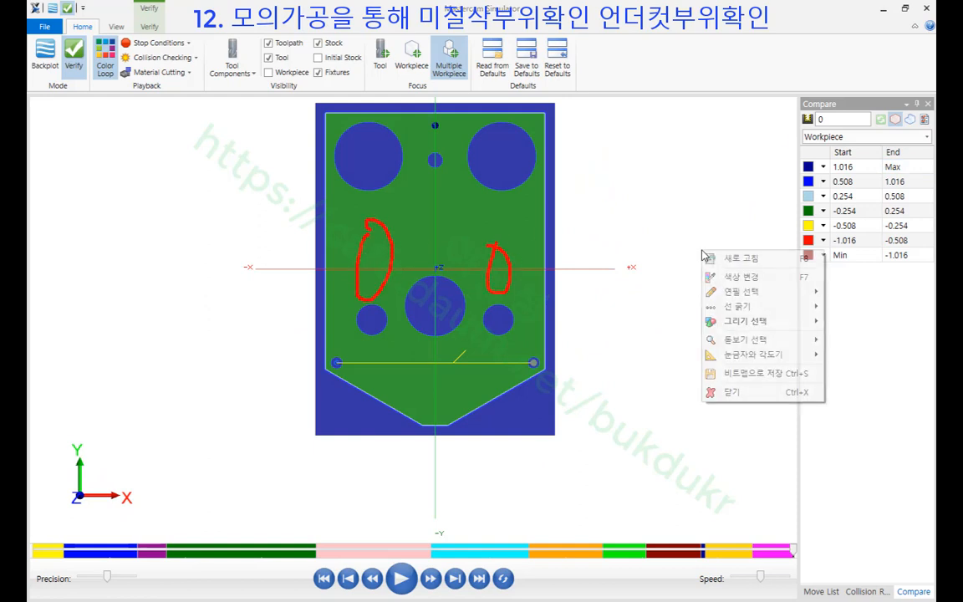
{"action": "left_click", "coordinate": [736, 392]}
- Examine the end of the curved undercut slot up close and sketch a T-shaped slot mill profile over it with the screen pen
{"action": "middle_click_drag", "start_coordinate": [396, 280], "coordinate": [383, 250]}
{"action": "scroll", "coordinate": [359, 266], "scroll_direction": "up", "scroll_amount": 8}
{"action": "scroll", "coordinate": [396, 304], "scroll_direction": "down", "scroll_amount": 5}
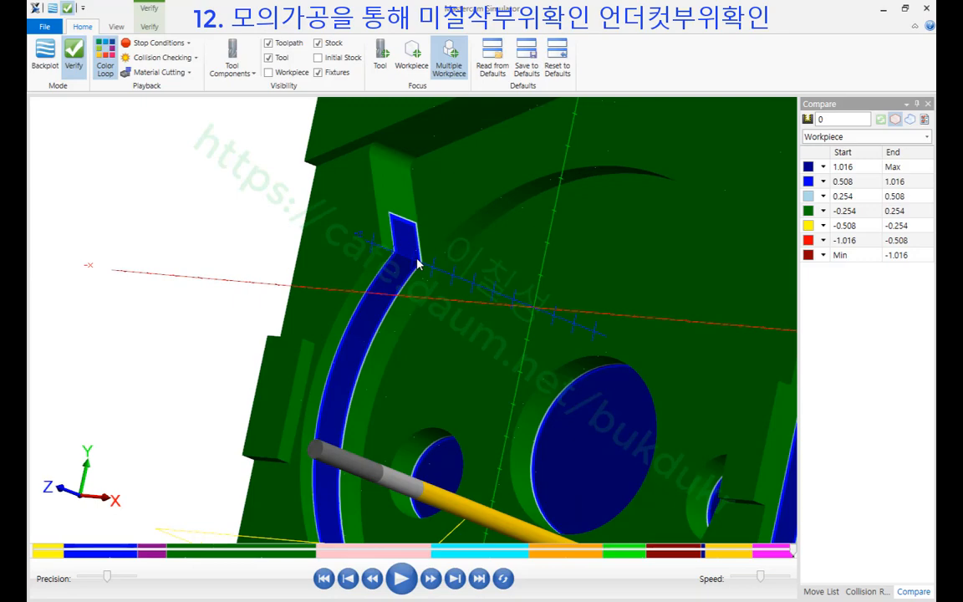
{"action": "middle_click_drag", "start_coordinate": [408, 236], "coordinate": [368, 191]}
{"action": "scroll", "coordinate": [376, 202], "scroll_direction": "up", "scroll_amount": 5}
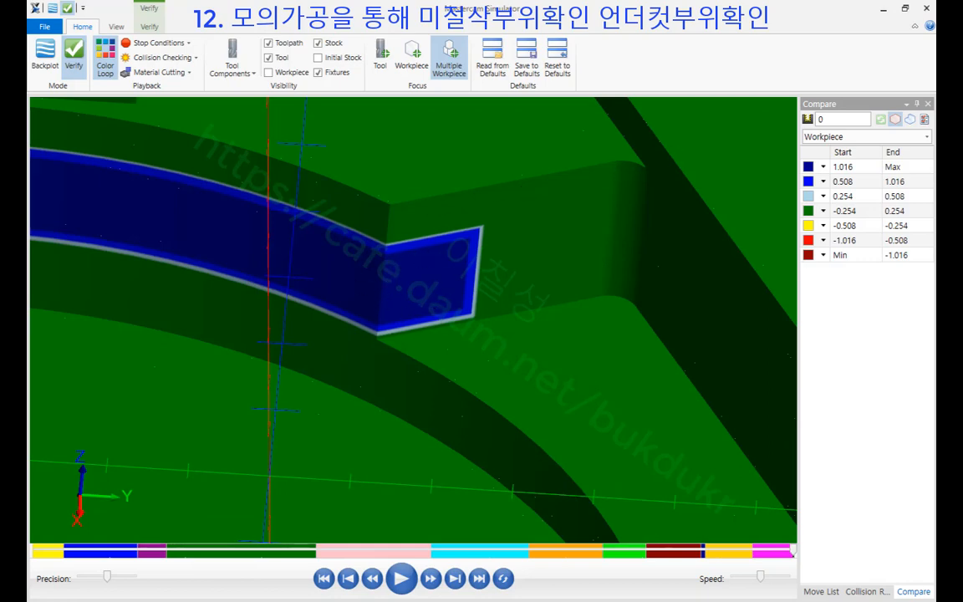
{"action": "mouse_move", "coordinate": [446, 318]}
{"action": "left_mouse_down"}
{"action": "mouse_move", "coordinate": [392, 244]}
{"action": "mouse_move", "coordinate": [446, 308]}
{"action": "left_mouse_up"}
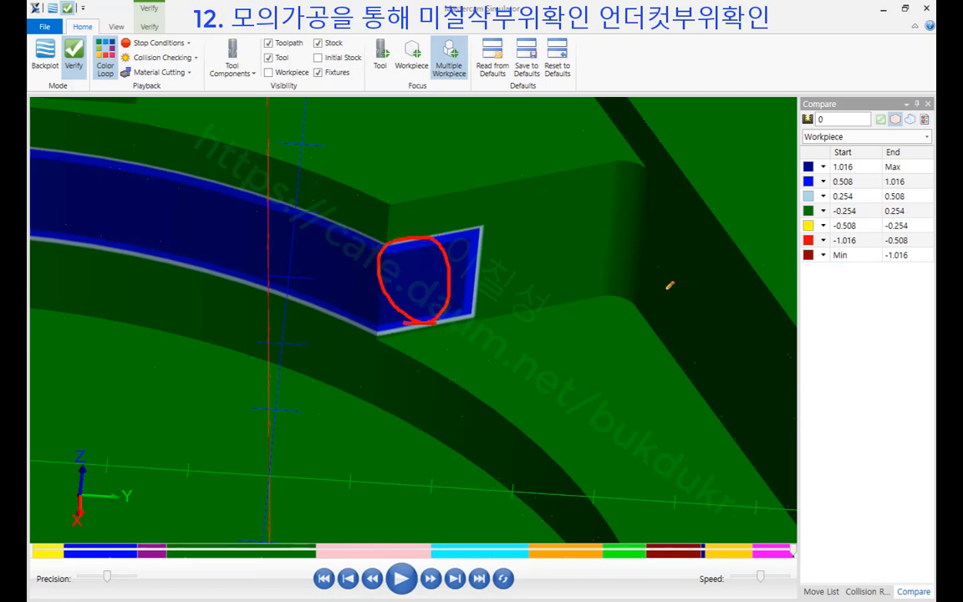
{"action": "mouse_move", "coordinate": [307, 71]}
{"action": "left_mouse_down"}
{"action": "mouse_move", "coordinate": [308, 171]}
{"action": "mouse_move", "coordinate": [393, 242]}
{"action": "mouse_move", "coordinate": [533, 268]}
{"action": "mouse_move", "coordinate": [386, 321]}
{"action": "mouse_move", "coordinate": [74, 324]}
{"action": "mouse_move", "coordinate": [65, 255]}
{"action": "mouse_move", "coordinate": [209, 247]}
{"action": "mouse_move", "coordinate": [244, 168]}
{"action": "mouse_move", "coordinate": [236, 74]}
{"action": "mouse_move", "coordinate": [283, 72]}
{"action": "mouse_move", "coordinate": [318, 100]}
{"action": "left_mouse_up"}
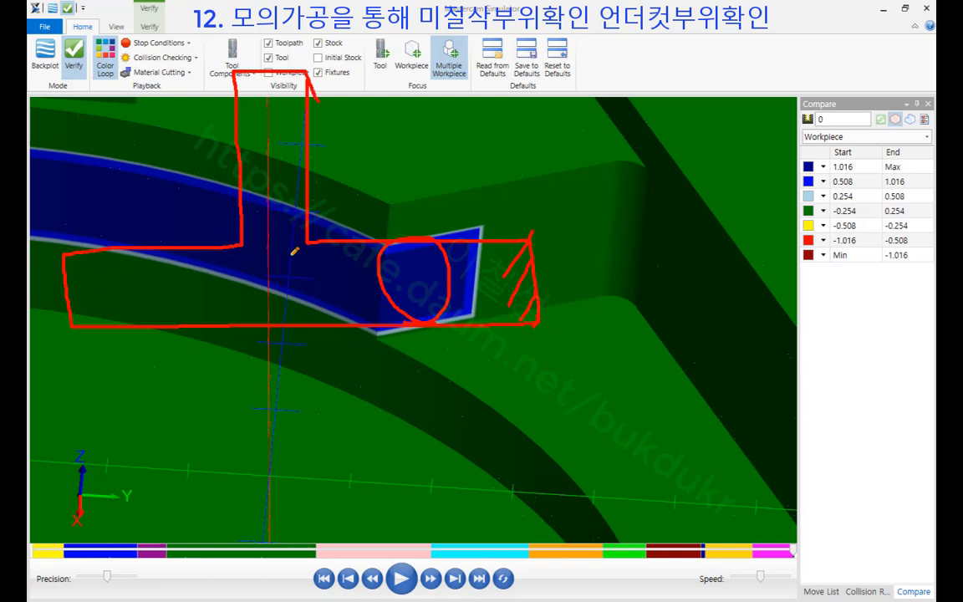
{"action": "right_click", "coordinate": [597, 172]}
{"action": "left_click", "coordinate": [617, 314]}
{"action": "scroll", "coordinate": [577, 273], "scroll_direction": "down", "scroll_amount": 3}
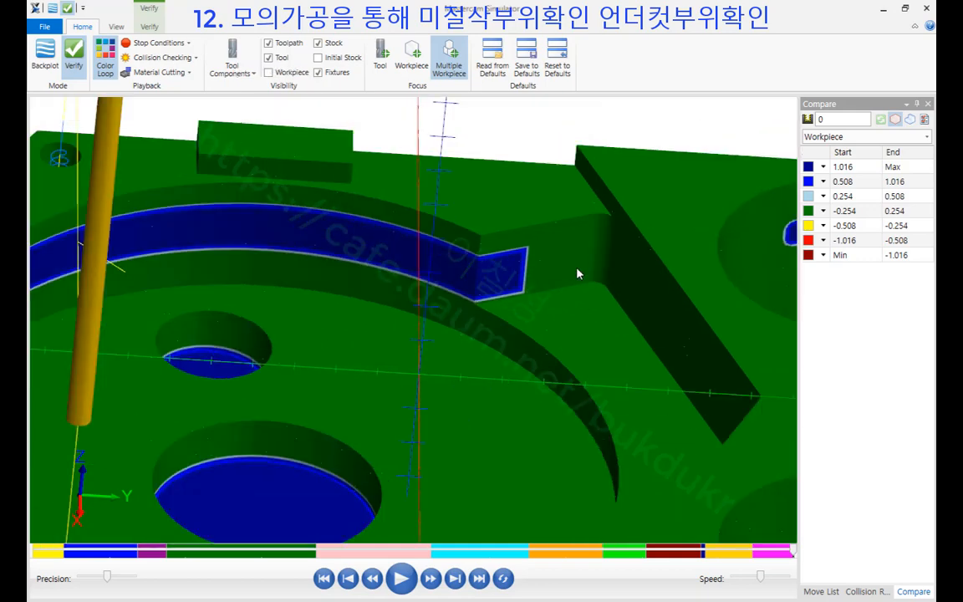
{"action": "scroll", "coordinate": [696, 200], "scroll_direction": "down", "scroll_amount": 2}
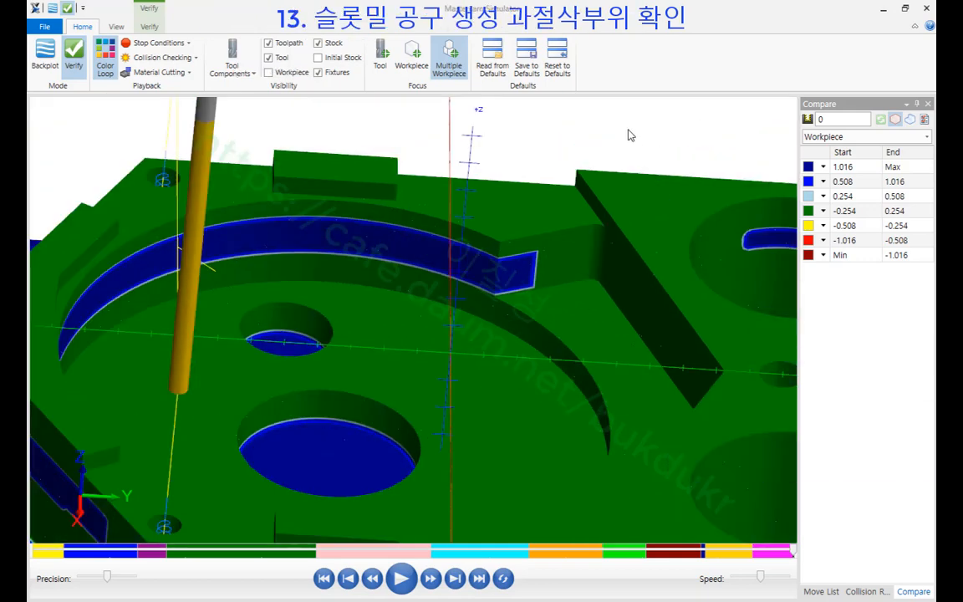
- Close the simulator and display the part in Mastercam as a shaded solid with its toolpaths hidden
{"action": "scroll", "coordinate": [512, 350], "scroll_direction": "down", "scroll_amount": 5}
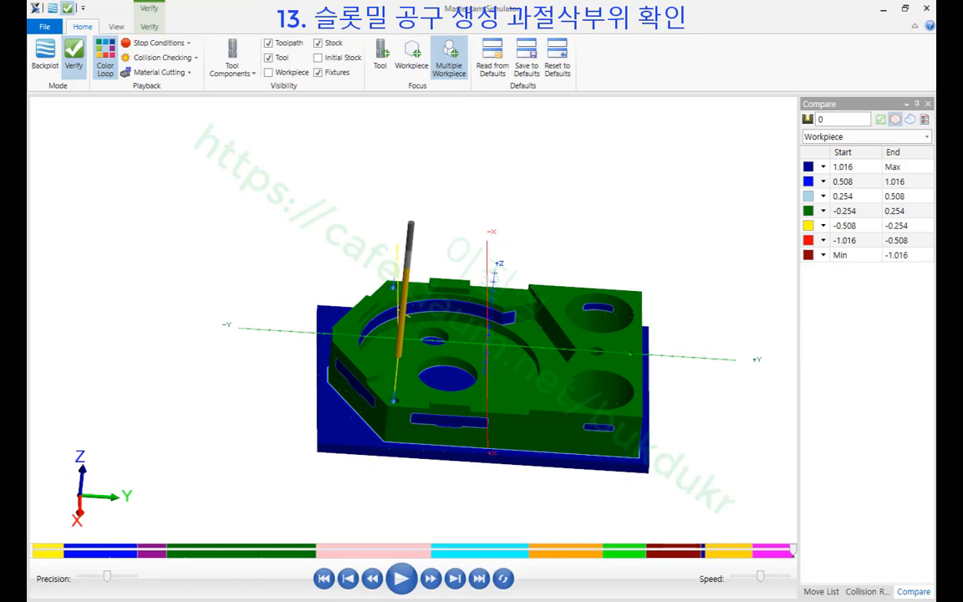
{"action": "left_click", "coordinate": [927, 8]}
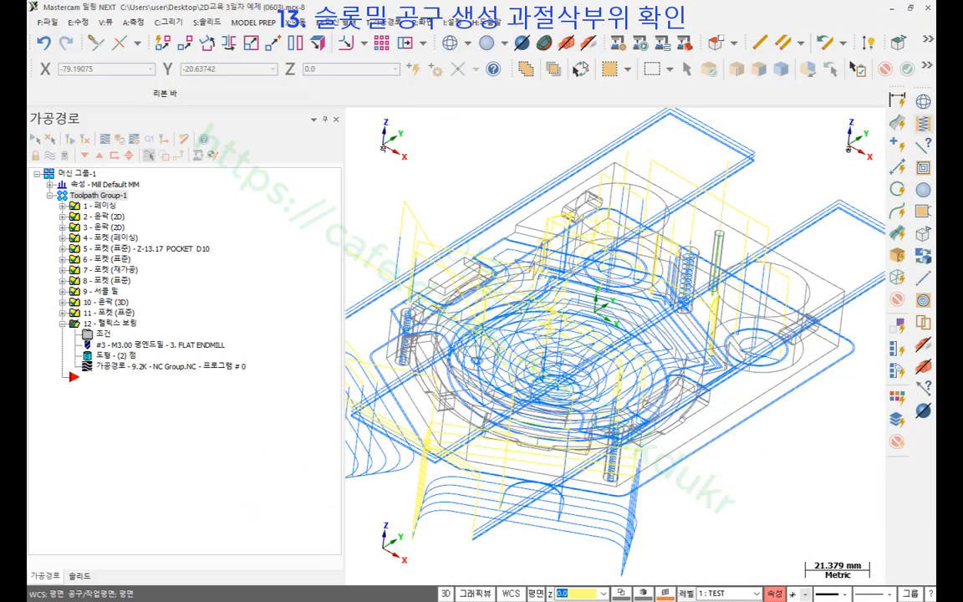
{"action": "left_click", "coordinate": [487, 43]}
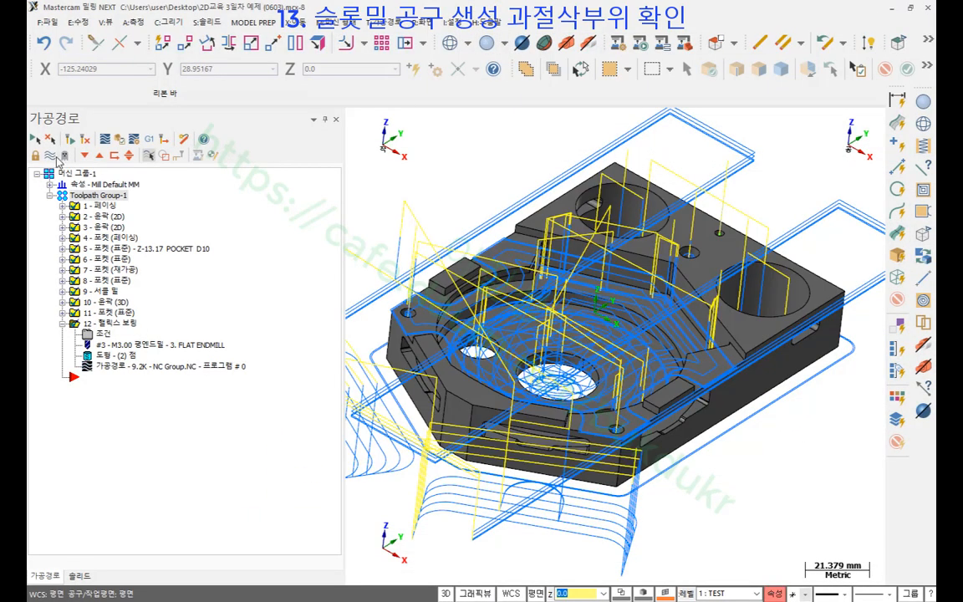
{"action": "left_click", "coordinate": [49, 155]}
- Examine the undercut slot and circular pocket on the shaded solid from several angles
{"action": "scroll", "coordinate": [540, 297], "scroll_direction": "up", "scroll_amount": 3}
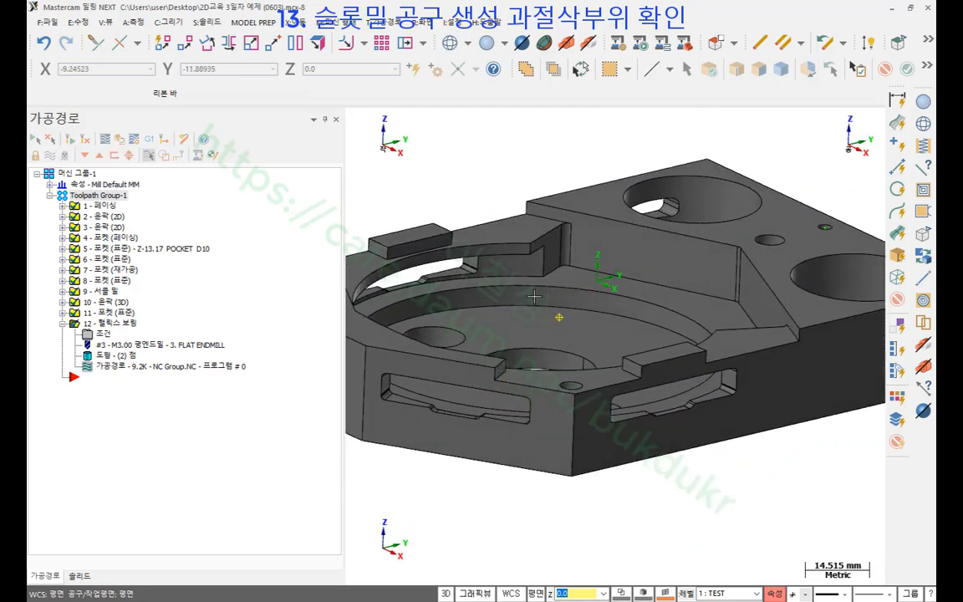
{"action": "middle_click_drag", "start_coordinate": [541, 325], "coordinate": [536, 318]}
{"action": "scroll", "coordinate": [647, 318], "scroll_direction": "down", "scroll_amount": 4}
{"action": "mouse_move", "coordinate": [649, 318]}
{"action": "middle_mouse_down"}
{"action": "mouse_move", "coordinate": [632, 295]}
{"action": "mouse_move", "coordinate": [574, 289]}
{"action": "mouse_move", "coordinate": [527, 316]}
{"action": "mouse_move", "coordinate": [502, 276]}
{"action": "mouse_move", "coordinate": [539, 255]}
{"action": "mouse_move", "coordinate": [588, 349]}
{"action": "mouse_move", "coordinate": [608, 241]}
{"action": "mouse_move", "coordinate": [610, 280]}
{"action": "mouse_move", "coordinate": [677, 308]}
{"action": "middle_mouse_up"}
{"action": "scroll", "coordinate": [540, 255], "scroll_direction": "up", "scroll_amount": 2}
{"action": "scroll", "coordinate": [677, 308], "scroll_direction": "up", "scroll_amount": 1}
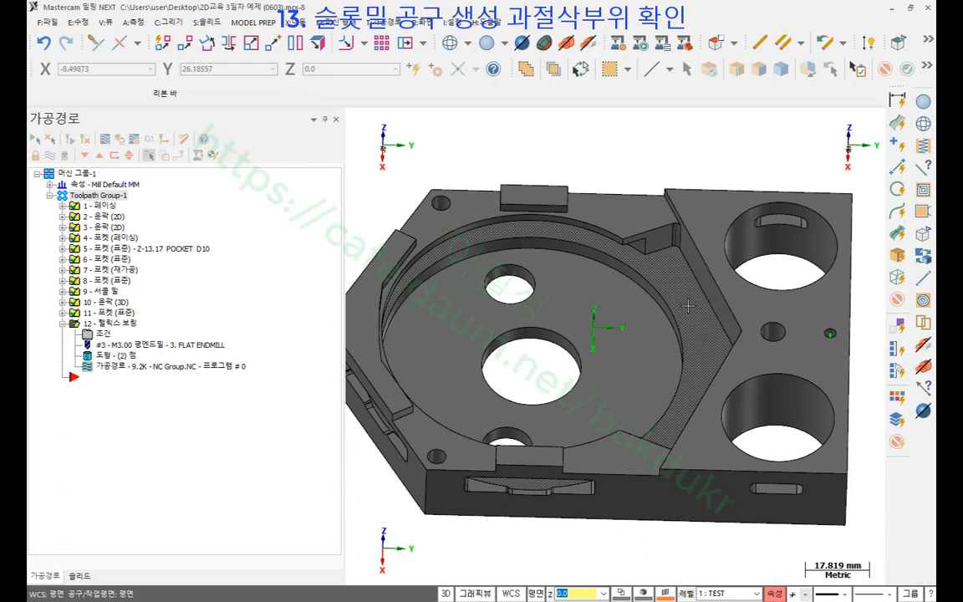
- Display the part as a wireframe in top view, framed on the circular pocket
{"action": "left_click", "coordinate": [452, 45]}
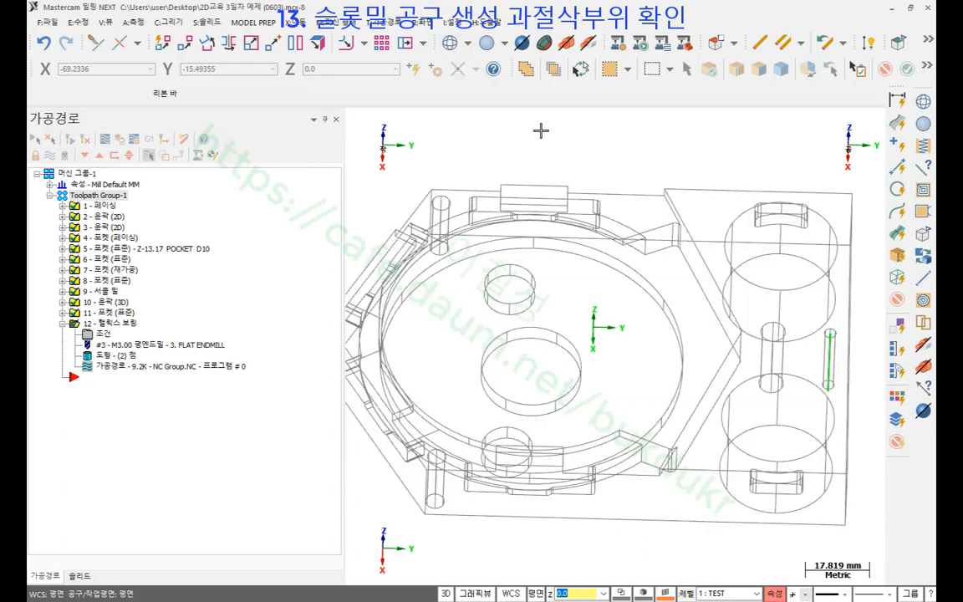
{"action": "right_click", "coordinate": [541, 131]}
{"action": "left_click", "coordinate": [584, 222]}
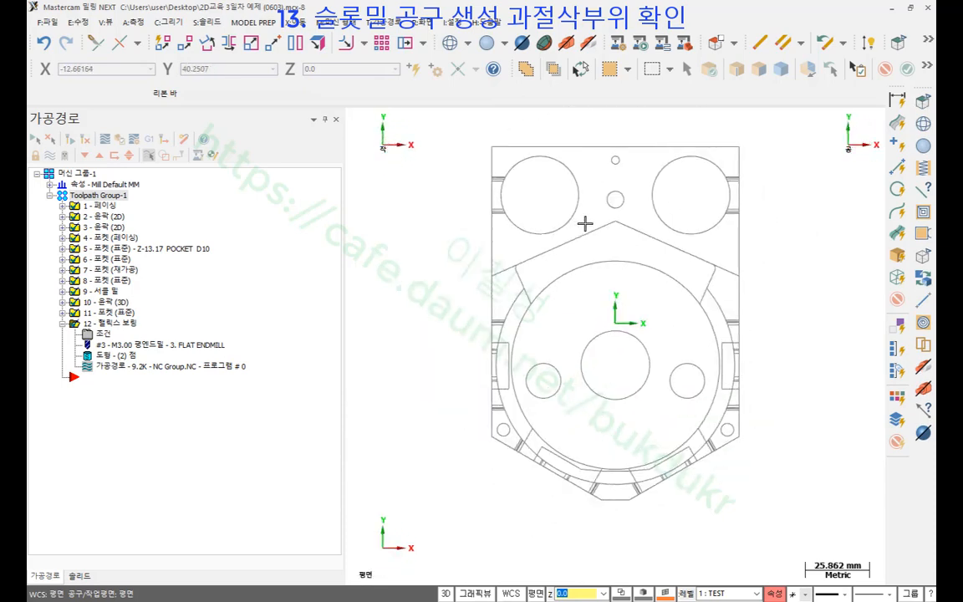
{"action": "scroll", "coordinate": [670, 409], "scroll_direction": "up", "scroll_amount": 4}
{"action": "scroll", "coordinate": [626, 309], "scroll_direction": "down", "scroll_amount": 1}
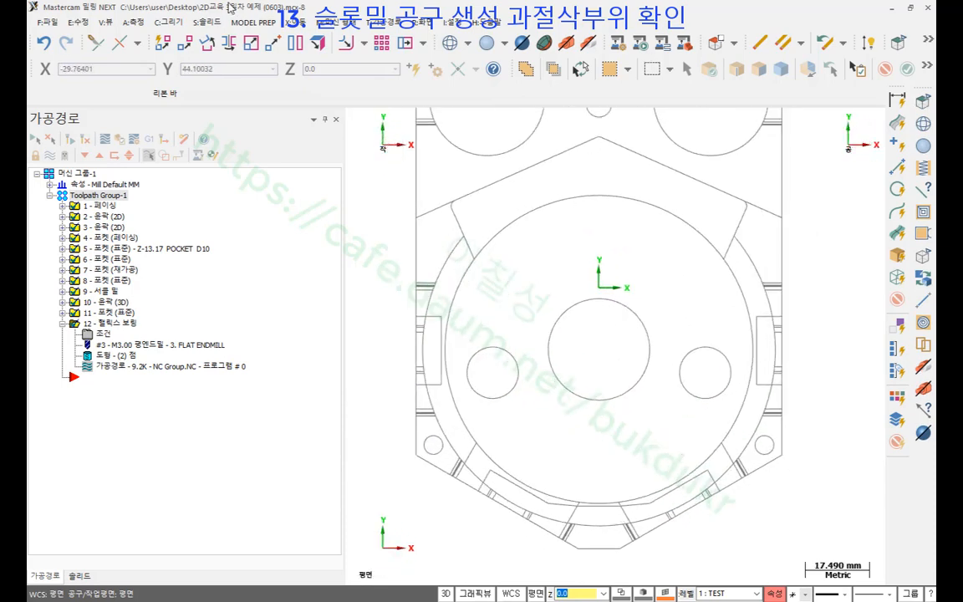
- Trace the undercut slot's arc and possible cutter outlines over the top view with the screen pen, and clear the marks
{"action": "key", "text": "ctrl+2"}
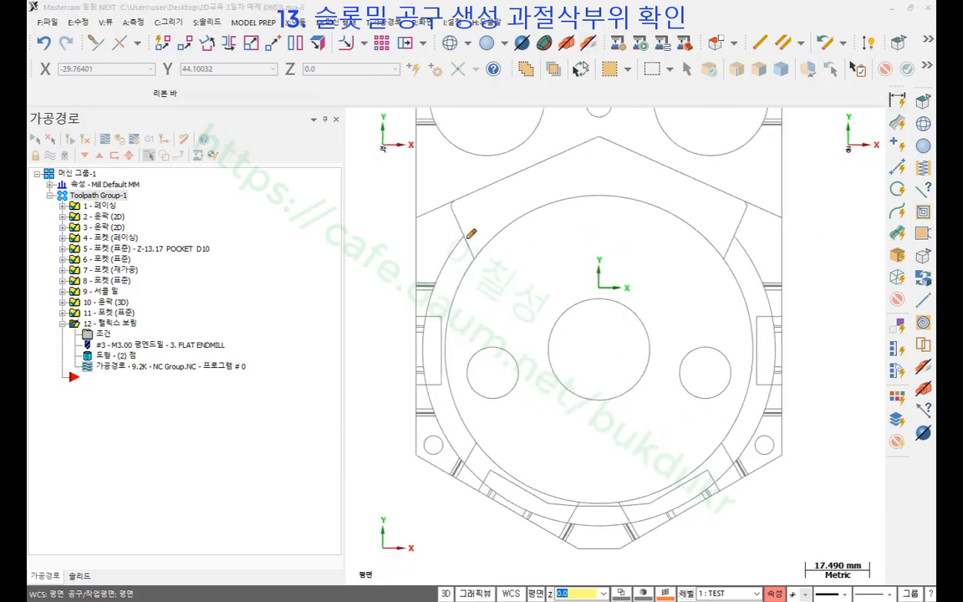
{"action": "mouse_move", "coordinate": [460, 243]}
{"action": "left_mouse_down"}
{"action": "mouse_move", "coordinate": [431, 278]}
{"action": "mouse_move", "coordinate": [427, 353]}
{"action": "mouse_move", "coordinate": [440, 392]}
{"action": "mouse_move", "coordinate": [498, 476]}
{"action": "mouse_move", "coordinate": [586, 510]}
{"action": "mouse_move", "coordinate": [715, 481]}
{"action": "mouse_move", "coordinate": [773, 376]}
{"action": "mouse_move", "coordinate": [764, 281]}
{"action": "mouse_move", "coordinate": [737, 239]}
{"action": "left_mouse_up"}
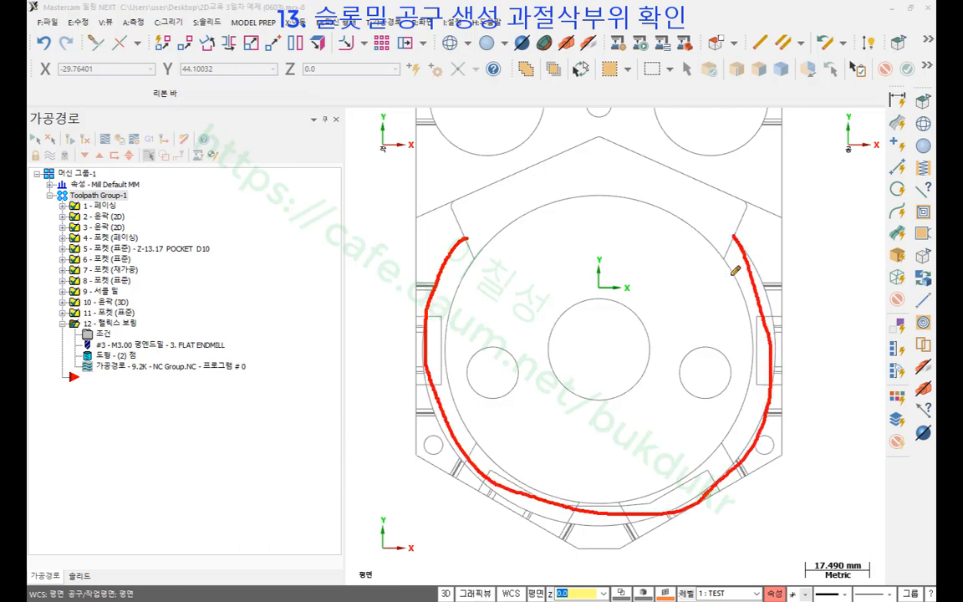
{"action": "mouse_move", "coordinate": [639, 378]}
{"action": "left_mouse_down"}
{"action": "mouse_move", "coordinate": [577, 228]}
{"action": "mouse_move", "coordinate": [760, 308]}
{"action": "mouse_move", "coordinate": [623, 383]}
{"action": "mouse_move", "coordinate": [586, 366]}
{"action": "left_mouse_up"}
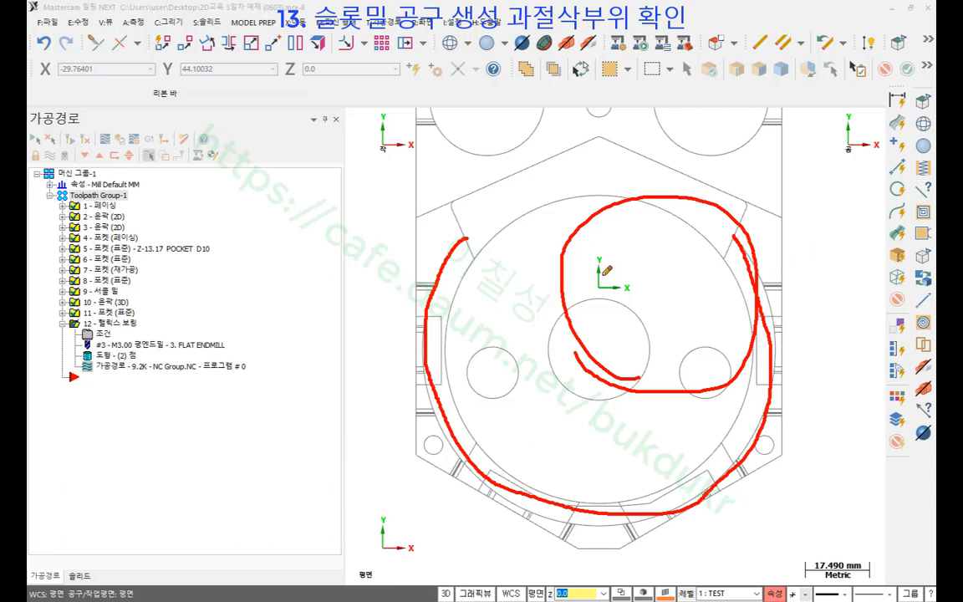
{"action": "mouse_move", "coordinate": [878, 573]}
{"action": "left_mouse_down"}
{"action": "mouse_move", "coordinate": [870, 542]}
{"action": "mouse_move", "coordinate": [817, 580]}
{"action": "left_mouse_up"}
{"action": "left_click_drag", "start_coordinate": [811, 518], "coordinate": [843, 529]}
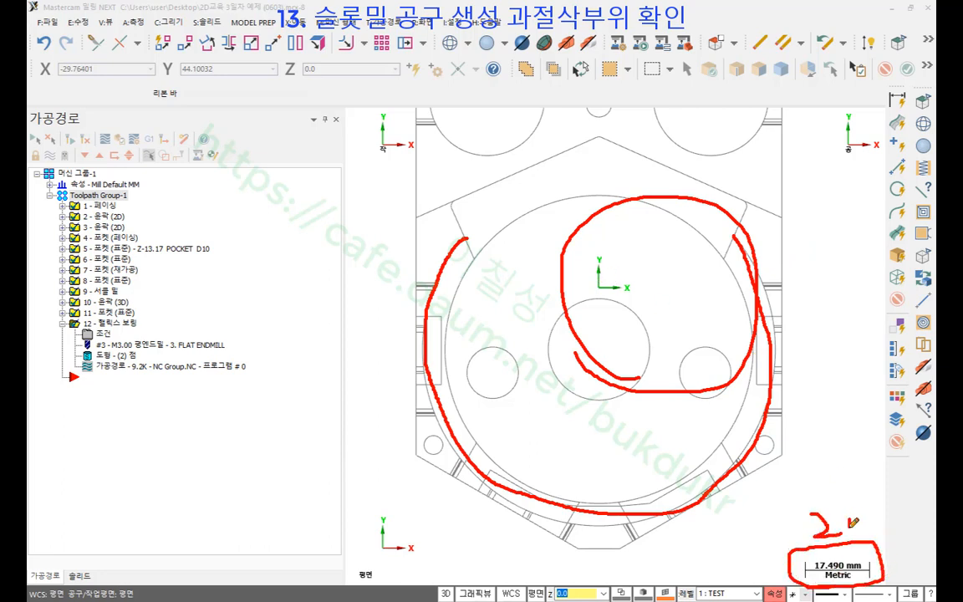
{"action": "mouse_move", "coordinate": [644, 356]}
{"action": "left_mouse_down"}
{"action": "mouse_move", "coordinate": [590, 335]}
{"action": "mouse_move", "coordinate": [642, 348]}
{"action": "left_mouse_up"}
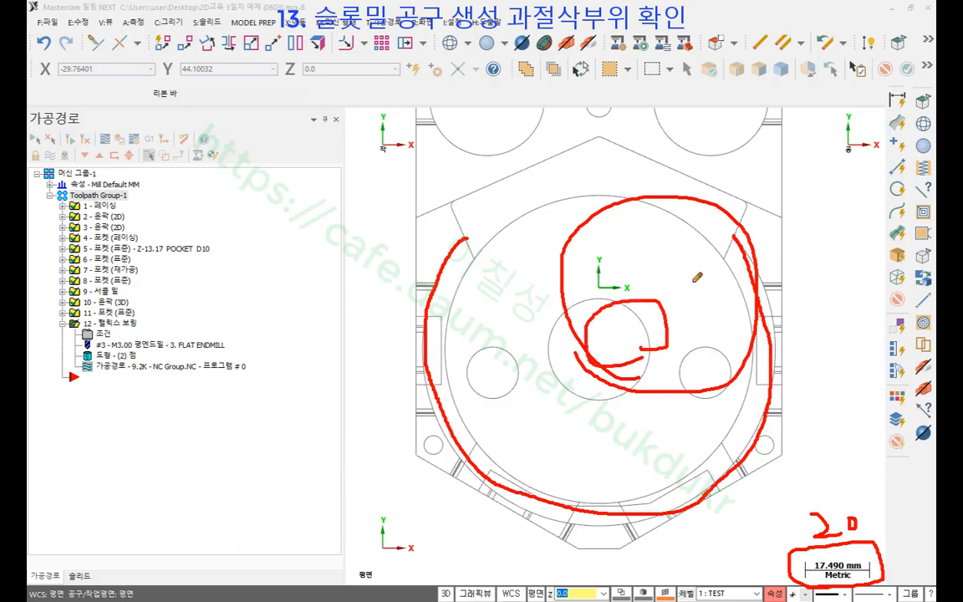
{"action": "left_click_drag", "start_coordinate": [704, 304], "coordinate": [741, 278]}
{"action": "mouse_move", "coordinate": [636, 368]}
{"action": "left_mouse_down"}
{"action": "mouse_move", "coordinate": [562, 284]}
{"action": "mouse_move", "coordinate": [711, 205]}
{"action": "mouse_move", "coordinate": [644, 378]}
{"action": "mouse_move", "coordinate": [575, 244]}
{"action": "mouse_move", "coordinate": [673, 205]}
{"action": "mouse_move", "coordinate": [730, 366]}
{"action": "left_mouse_up"}
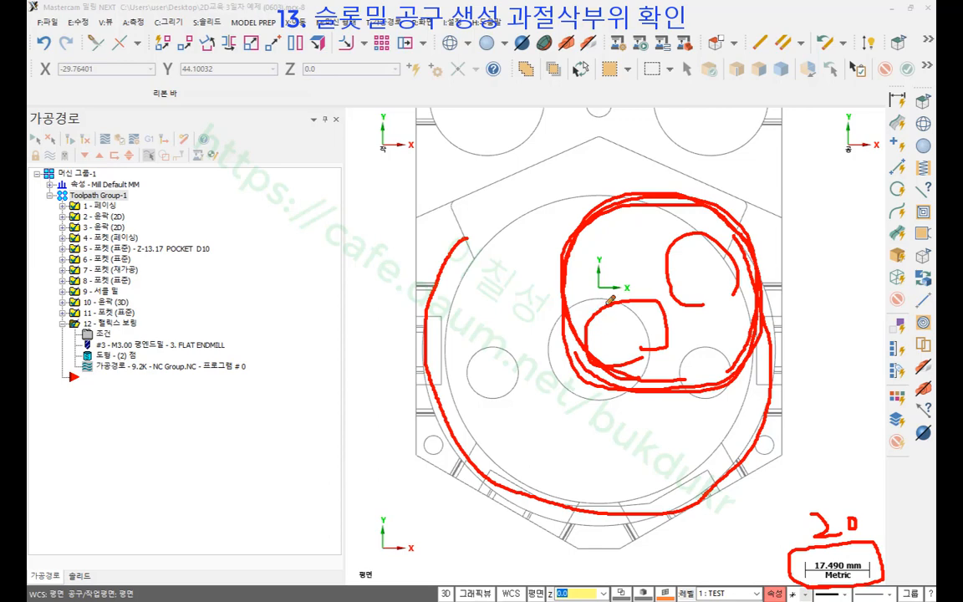
{"action": "right_click", "coordinate": [672, 165]}
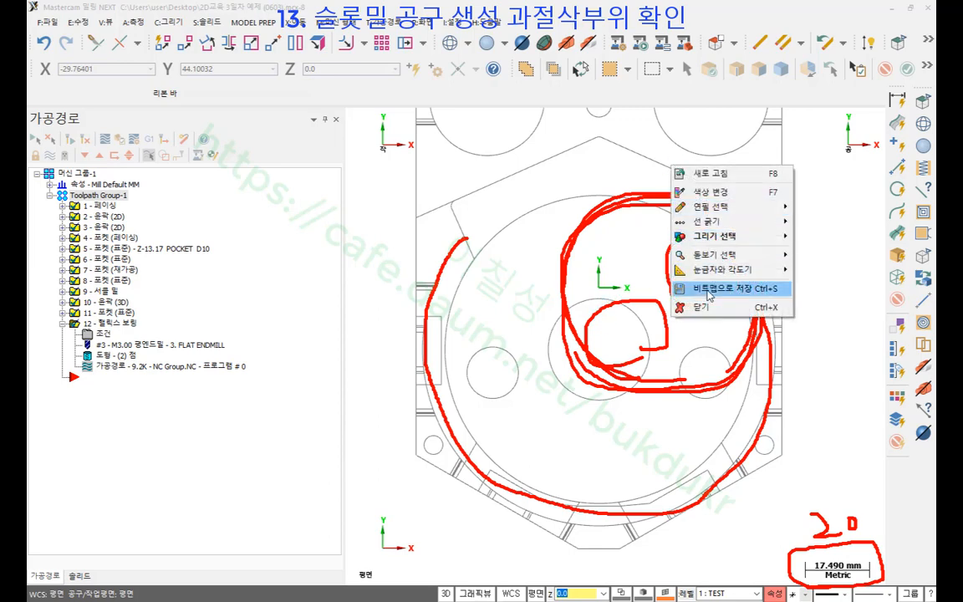
{"action": "left_click", "coordinate": [709, 304]}
- Start a contour toolpath in 3D solid chaining mode and select the edge loop of the undercut slot around the circular pocket
{"action": "scroll", "coordinate": [671, 293], "scroll_direction": "down", "scroll_amount": 3}
{"action": "mouse_move", "coordinate": [609, 280]}
{"action": "middle_mouse_down"}
{"action": "mouse_move", "coordinate": [600, 210]}
{"action": "mouse_move", "coordinate": [596, 238]}
{"action": "middle_mouse_up"}
{"action": "scroll", "coordinate": [594, 241], "scroll_direction": "up", "scroll_amount": 3}
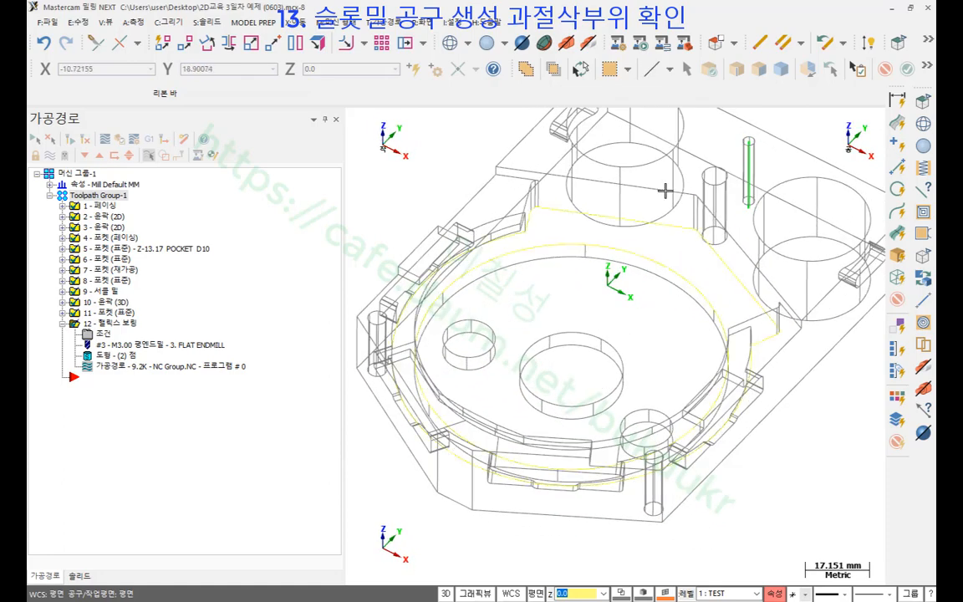
{"action": "left_click", "coordinate": [397, 25]}
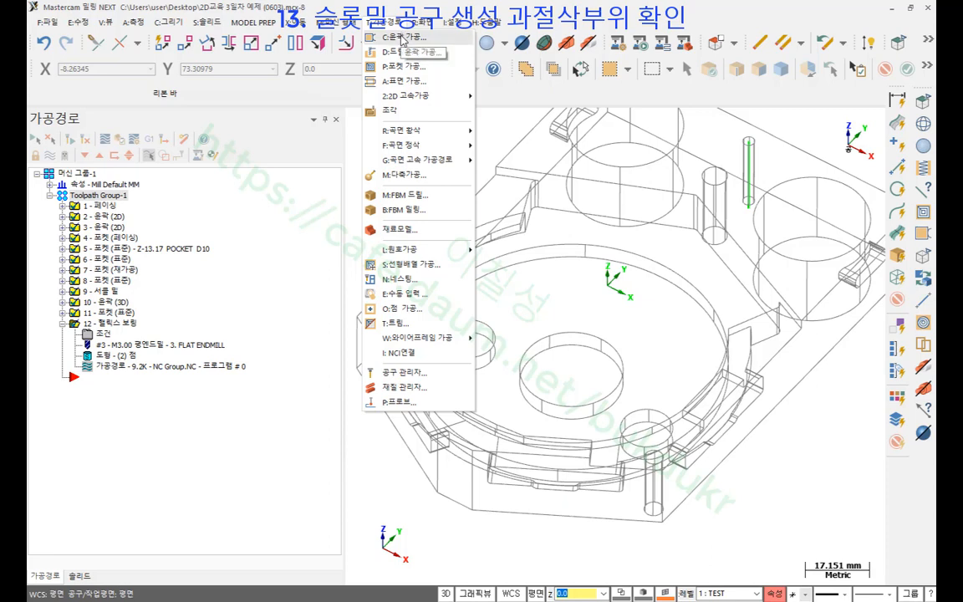
{"action": "left_click", "coordinate": [403, 38]}
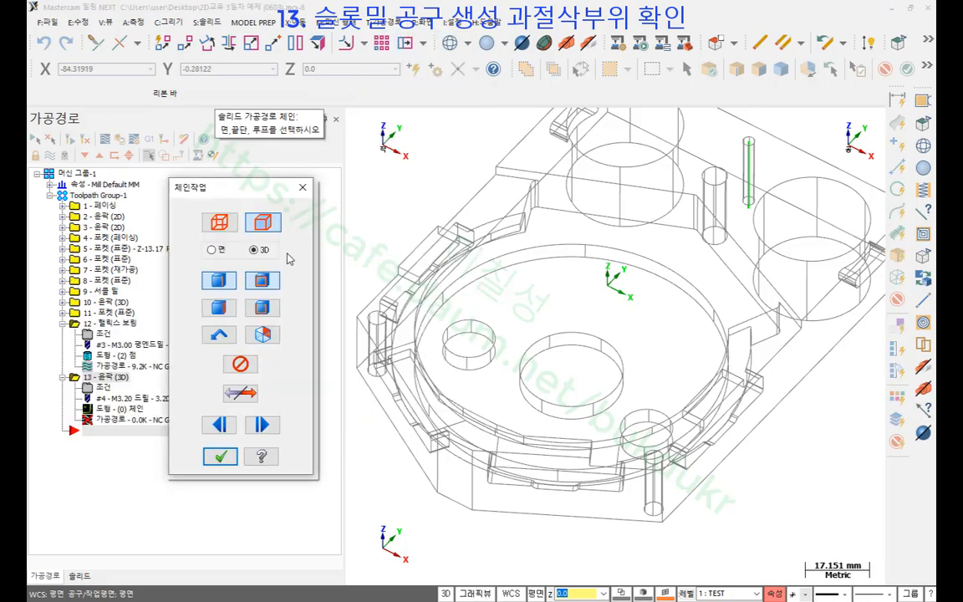
{"action": "scroll", "coordinate": [594, 203], "scroll_direction": "down", "scroll_amount": 1}
{"action": "middle_click_drag", "start_coordinate": [593, 203], "coordinate": [508, 227]}
{"action": "scroll", "coordinate": [453, 129], "scroll_direction": "up", "scroll_amount": 4}
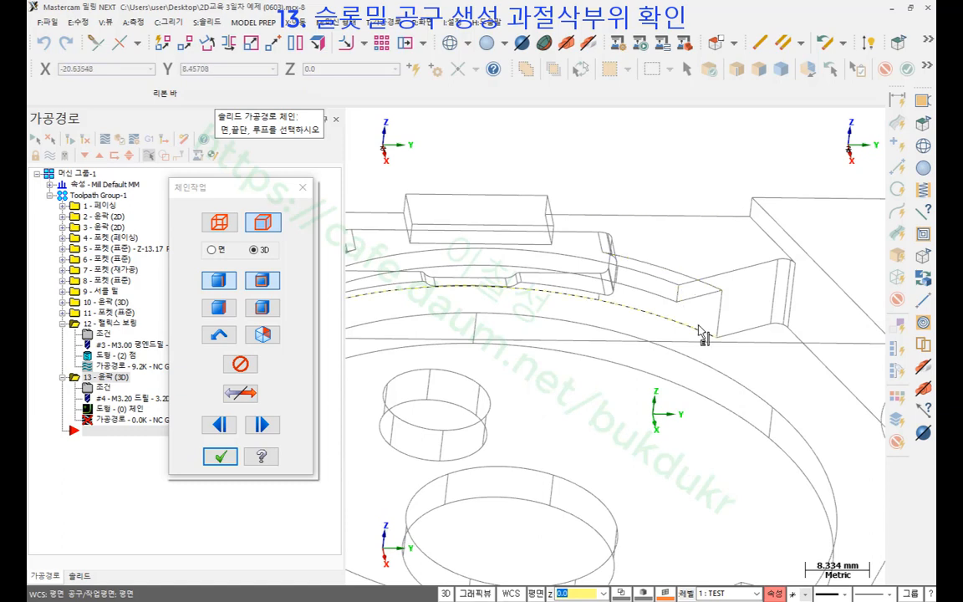
{"action": "scroll", "coordinate": [710, 140], "scroll_direction": "down", "scroll_amount": 2}
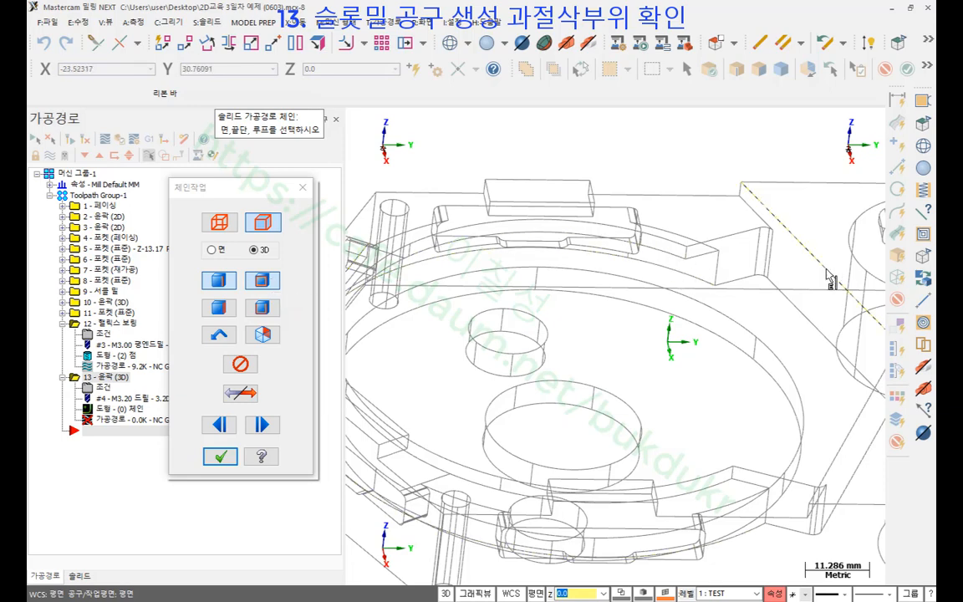
{"action": "left_click", "coordinate": [698, 277]}
{"action": "scroll", "coordinate": [598, 157], "scroll_direction": "down", "scroll_amount": 2}
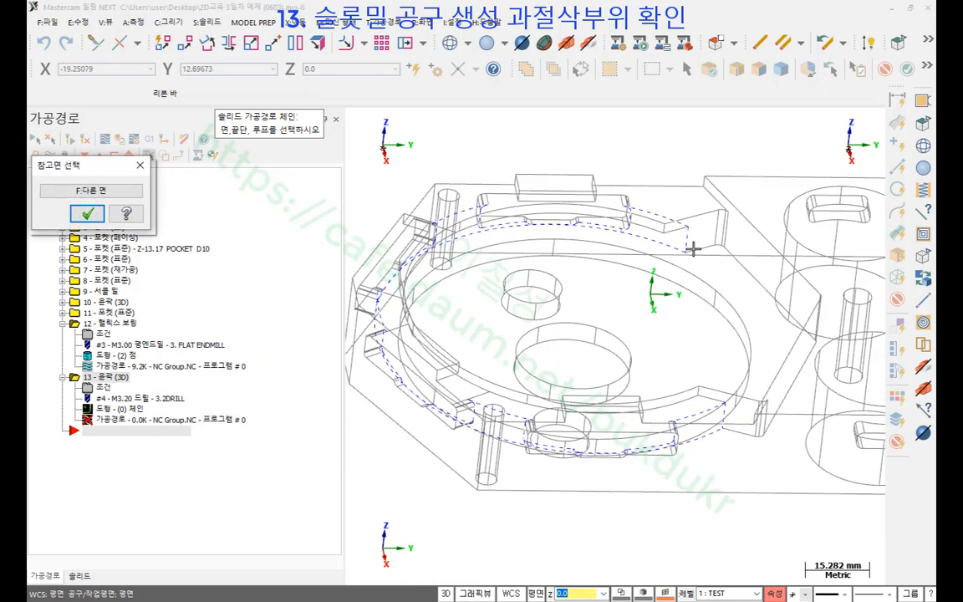
- Switch the solid model to shaded display while checking the selected reference face
{"action": "scroll", "coordinate": [690, 248], "scroll_direction": "up", "scroll_amount": 4}
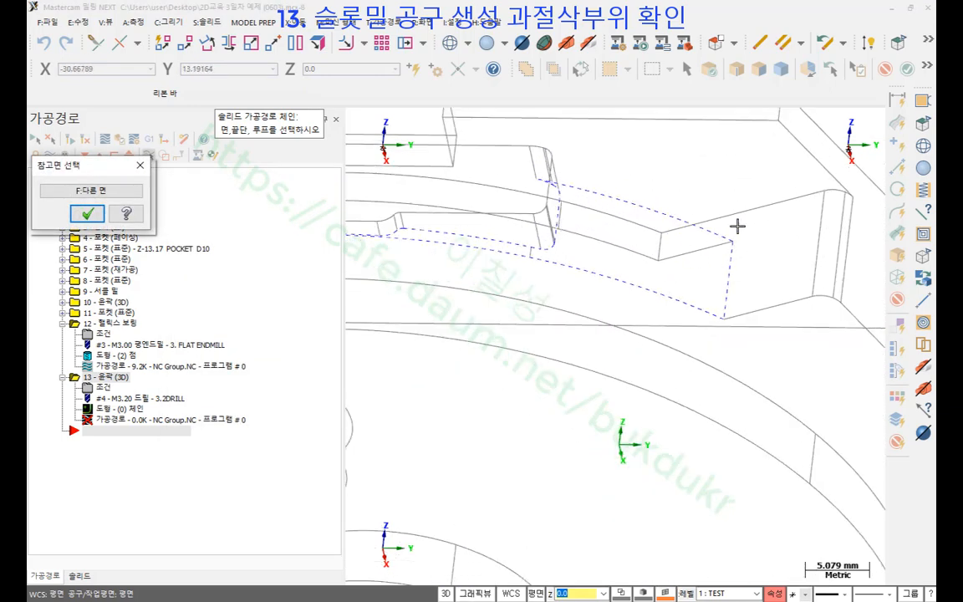
{"action": "key", "text": "alt+s"}
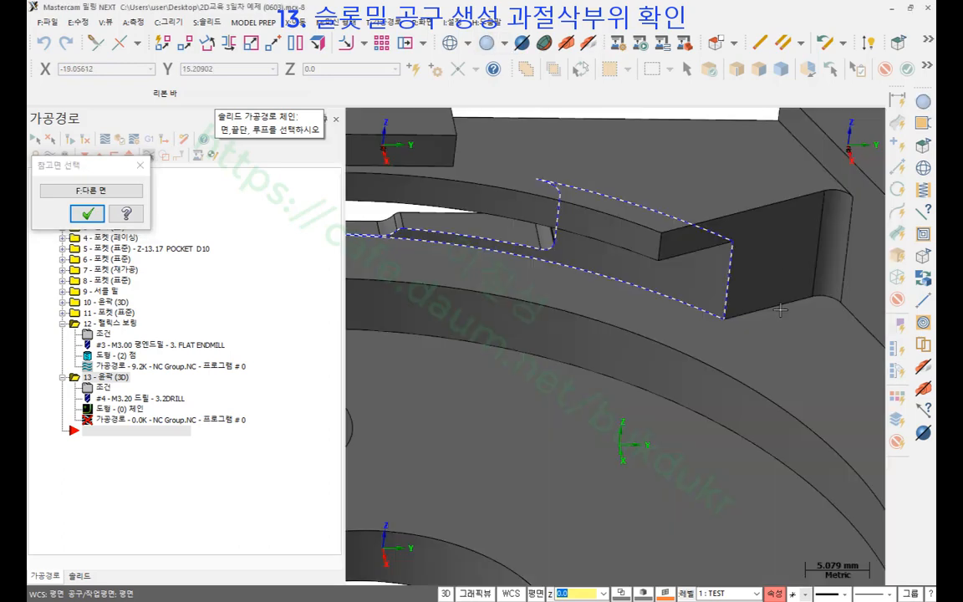
{"action": "scroll", "coordinate": [728, 272], "scroll_direction": "down", "scroll_amount": 3}
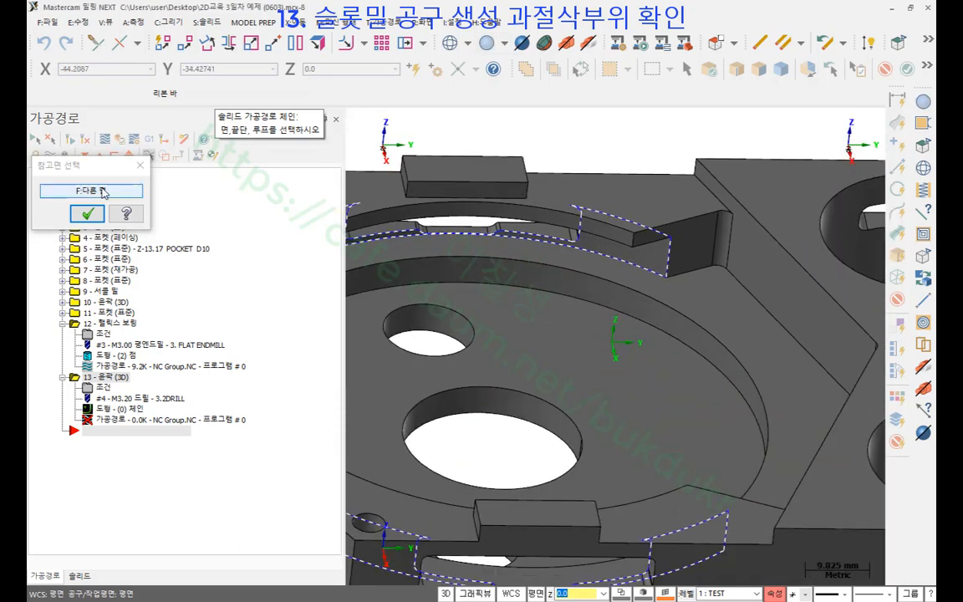
{"action": "left_click", "coordinate": [104, 194]}
{"action": "scroll", "coordinate": [682, 192], "scroll_direction": "down", "scroll_amount": 3}
{"action": "middle_click_drag", "start_coordinate": [577, 251], "coordinate": [620, 269]}
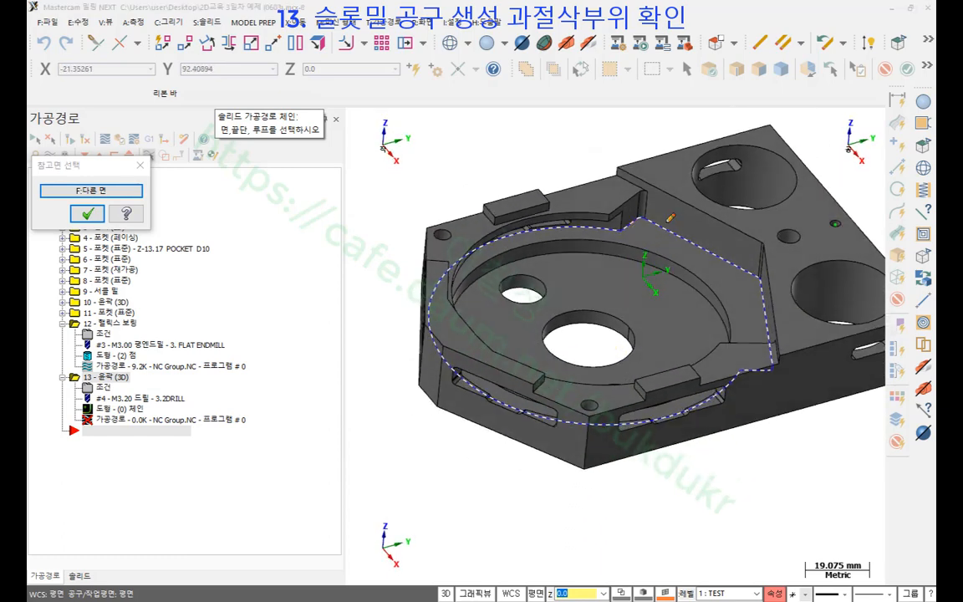
{"action": "left_click_drag", "start_coordinate": [641, 216], "coordinate": [672, 254]}
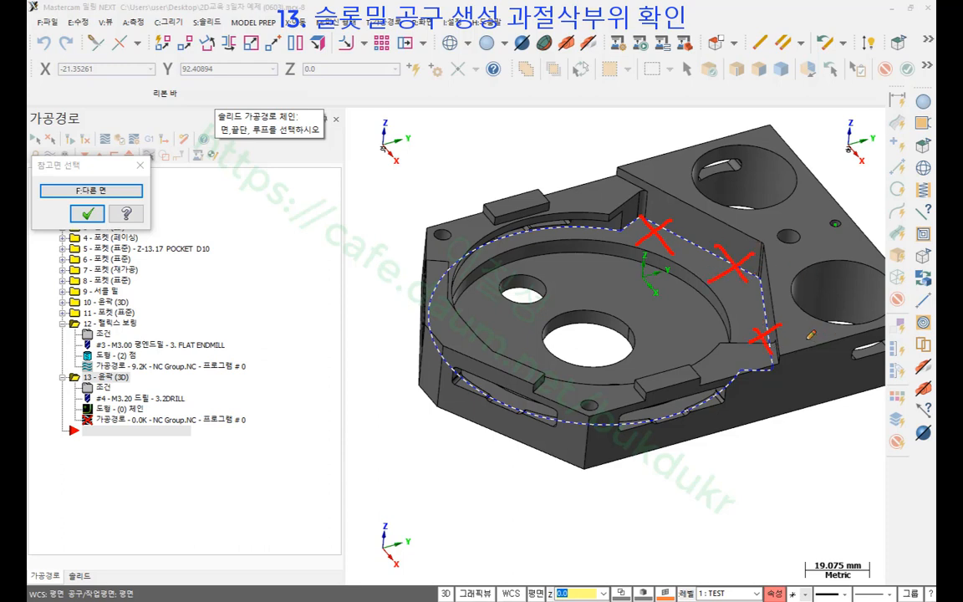
{"action": "right_click", "coordinate": [535, 140]}
{"action": "left_click", "coordinate": [566, 281]}
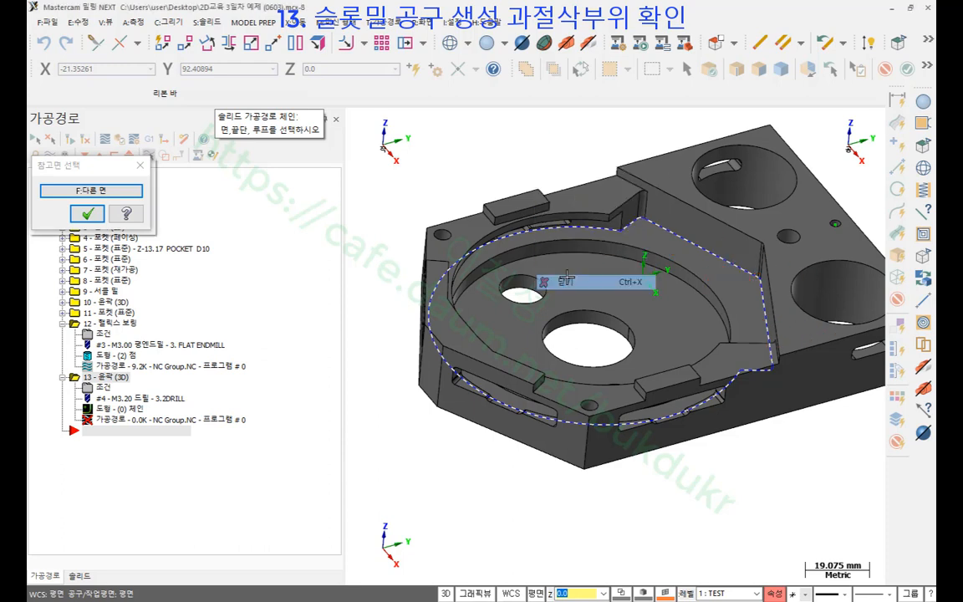
{"action": "left_click", "coordinate": [87, 214]}
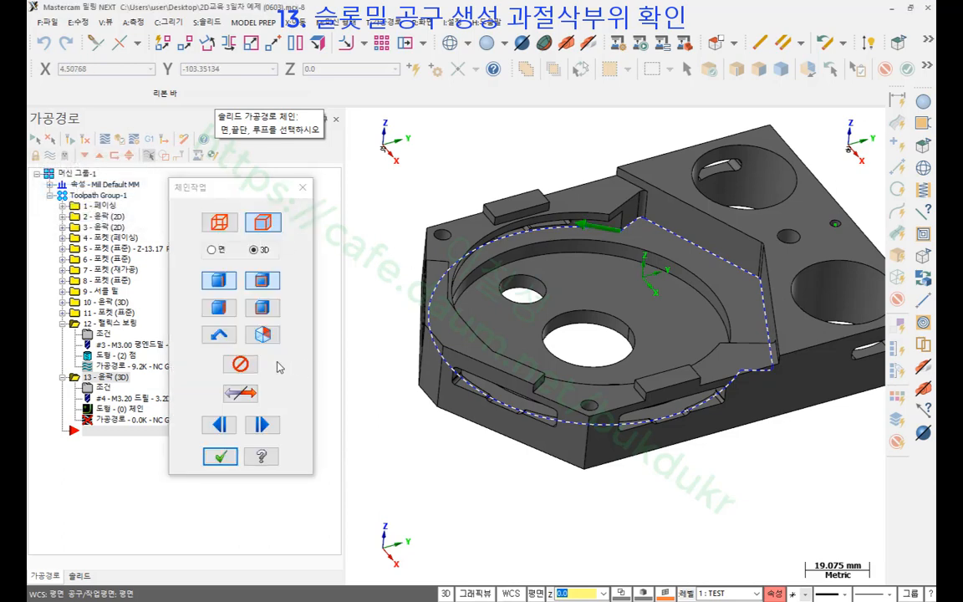
{"action": "left_click", "coordinate": [243, 365]}
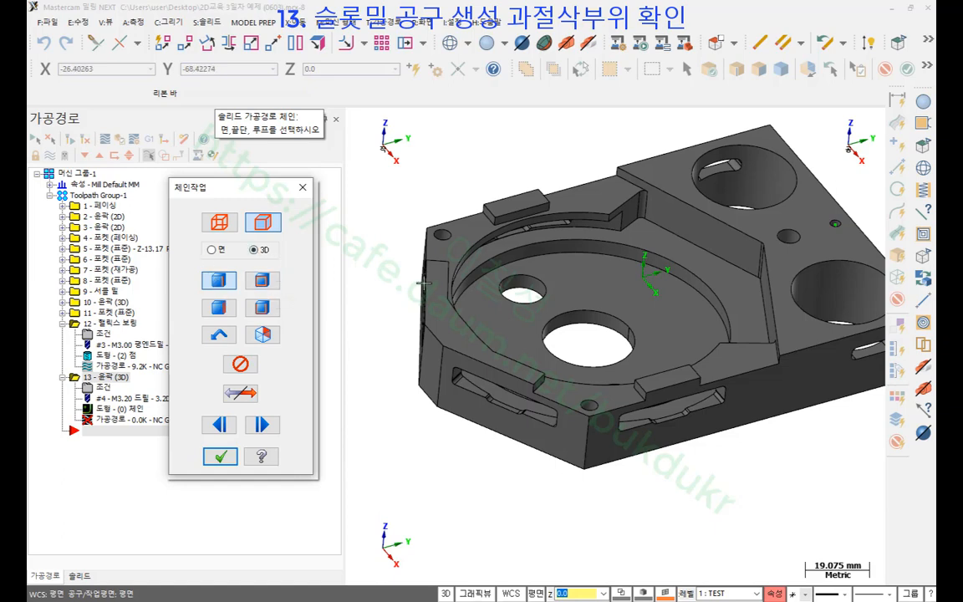
- Chain only the lower arc edge of the undercut around the circular pocket as the contour geometry
{"action": "left_click", "coordinate": [555, 219]}
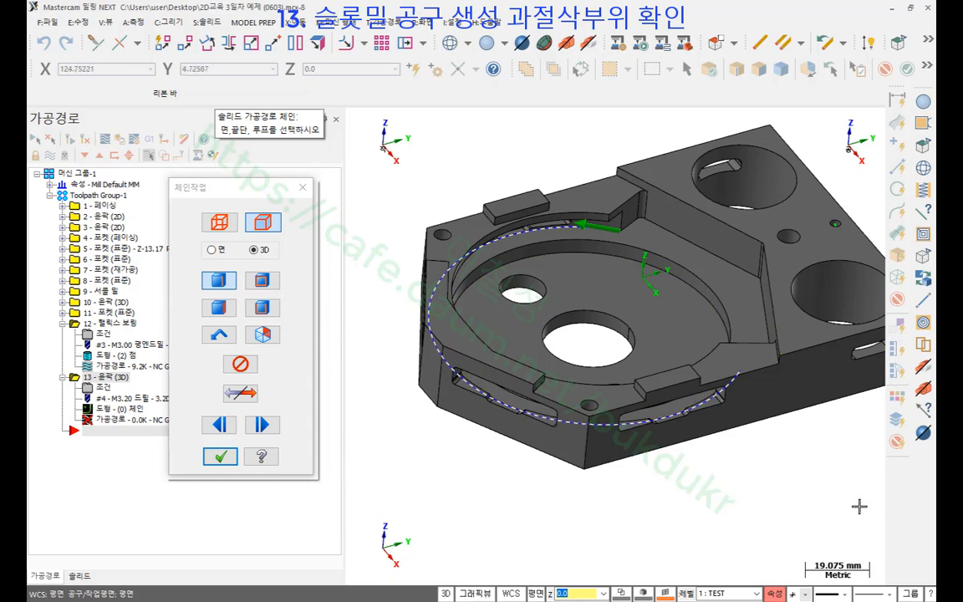
{"action": "mouse_move", "coordinate": [613, 174]}
{"action": "middle_mouse_down"}
{"action": "mouse_move", "coordinate": [580, 194]}
{"action": "mouse_move", "coordinate": [579, 161]}
{"action": "mouse_move", "coordinate": [608, 168]}
{"action": "middle_mouse_up"}
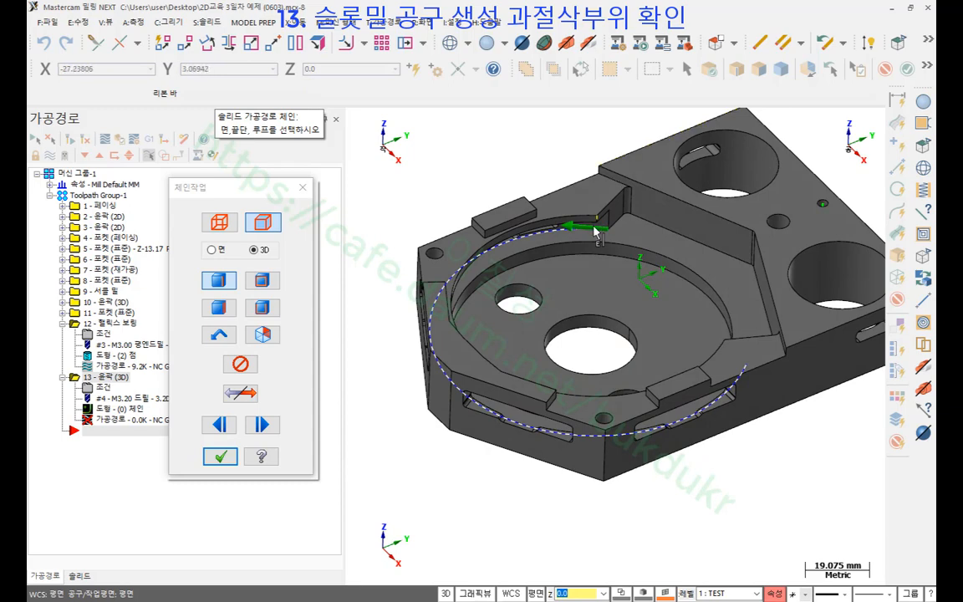
{"action": "left_click", "coordinate": [220, 456]}
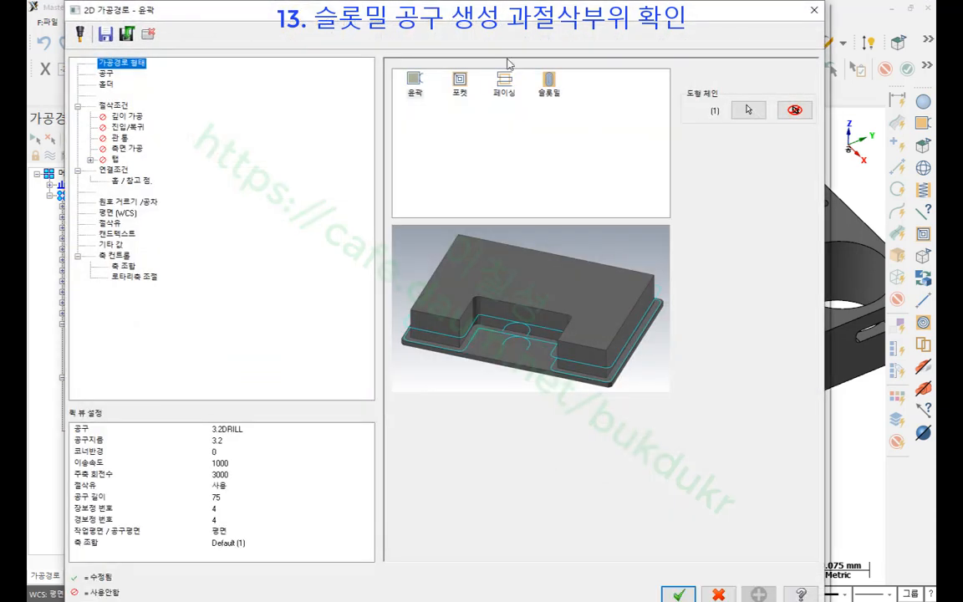
- Review the contour's solid chain in the chain manager, examining its single edge, start point and direction on the model
{"action": "left_click", "coordinate": [749, 110]}
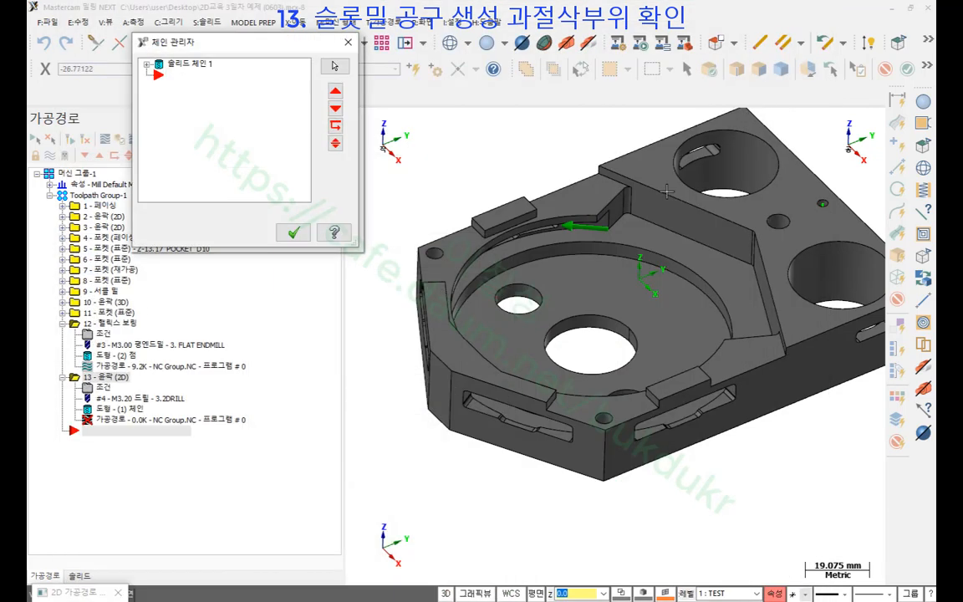
{"action": "left_click", "coordinate": [187, 67]}
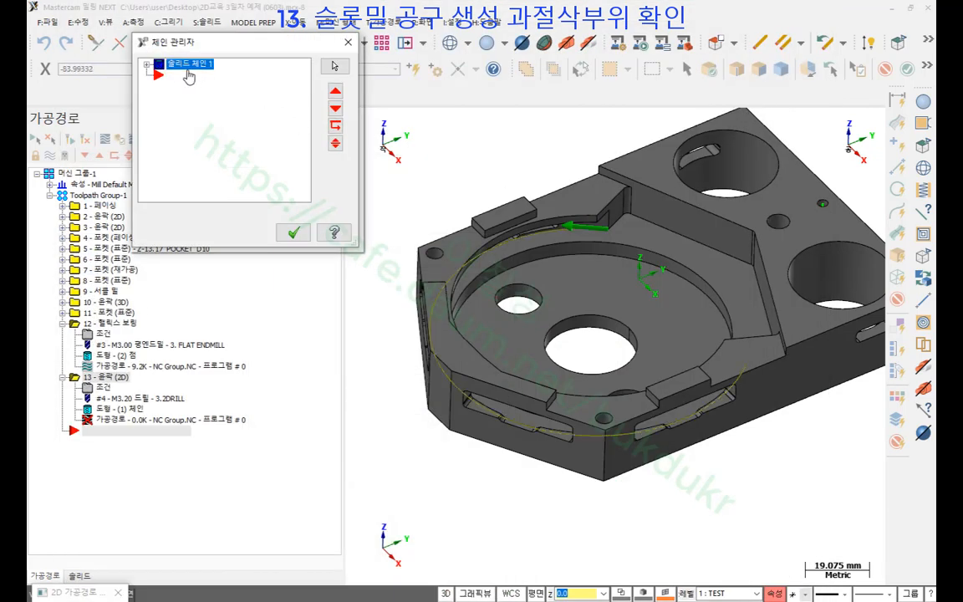
{"action": "left_click", "coordinate": [147, 64]}
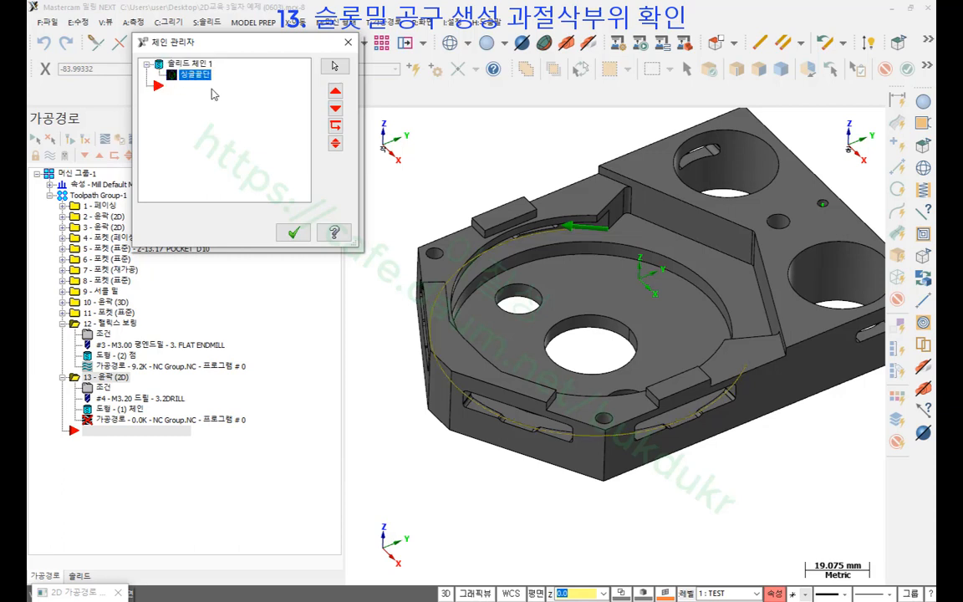
{"action": "left_click", "coordinate": [189, 64]}
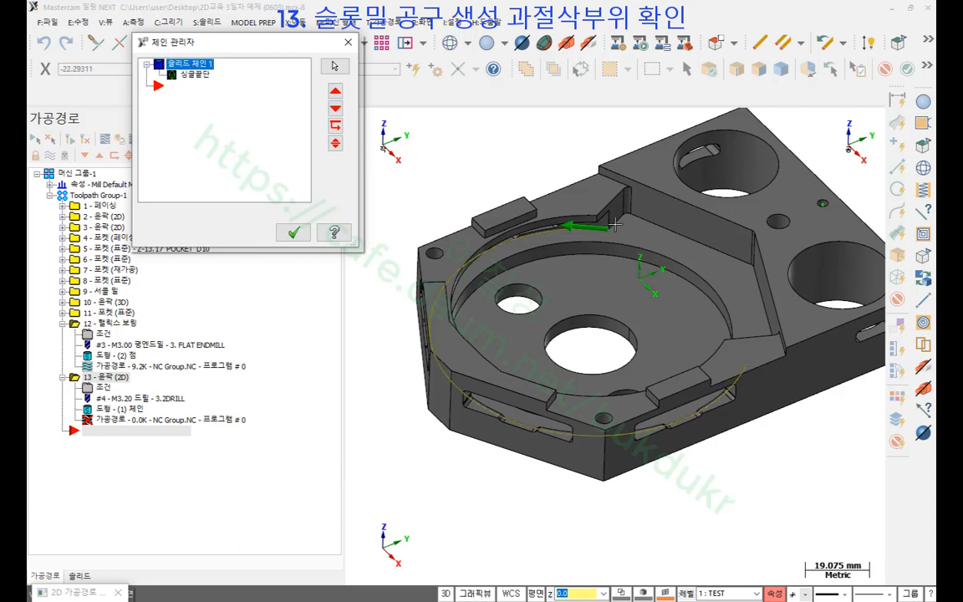
{"action": "mouse_move", "coordinate": [615, 233]}
{"action": "left_mouse_down"}
{"action": "mouse_move", "coordinate": [484, 263]}
{"action": "mouse_move", "coordinate": [530, 267]}
{"action": "left_mouse_up"}
{"action": "left_click_drag", "start_coordinate": [752, 331], "coordinate": [680, 403]}
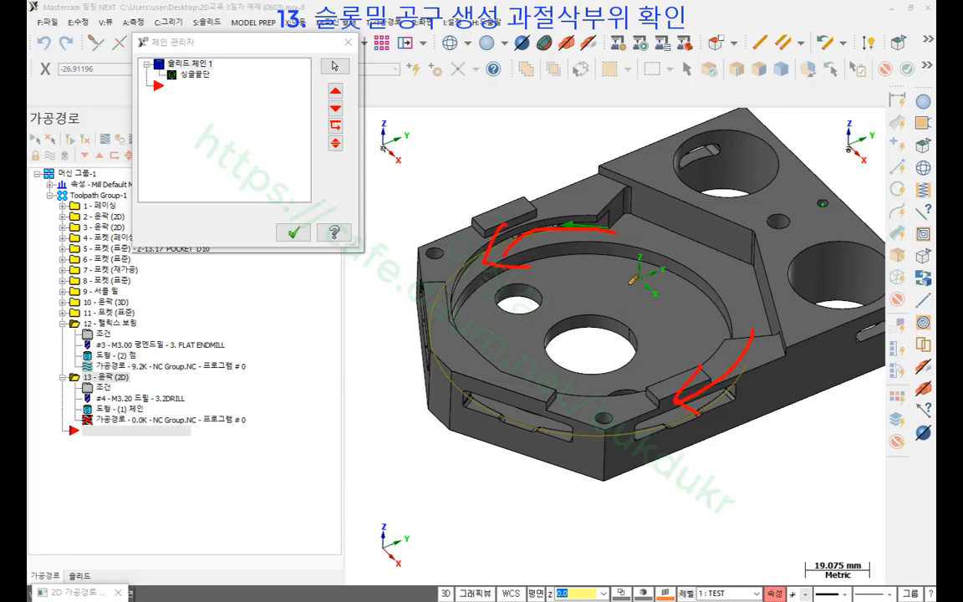
{"action": "right_click", "coordinate": [658, 148]}
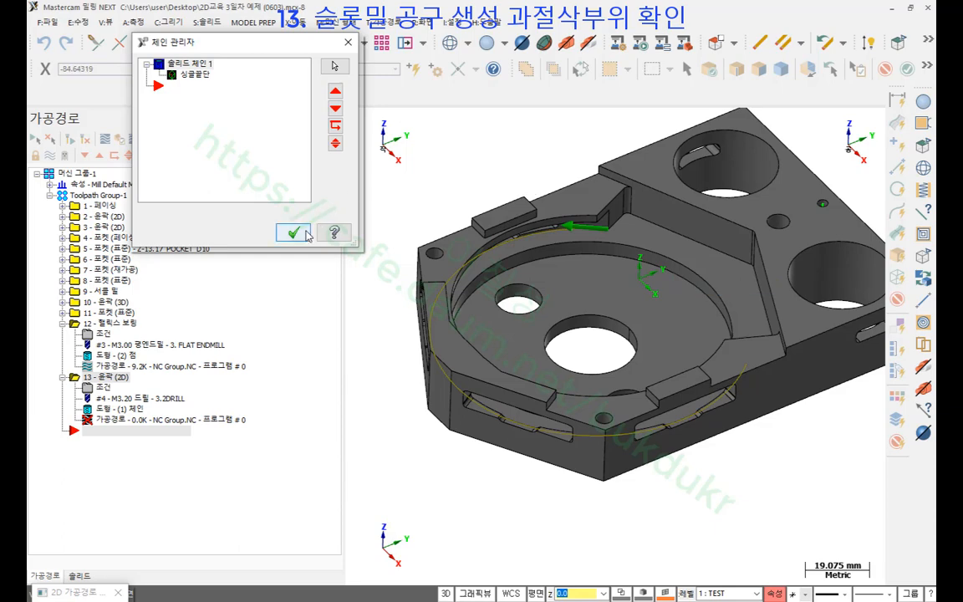
{"action": "left_click", "coordinate": [293, 233]}
- Filter the Mill_mm tool library for slot mills, leaving it without choosing a tool
{"action": "left_click", "coordinate": [104, 74]}
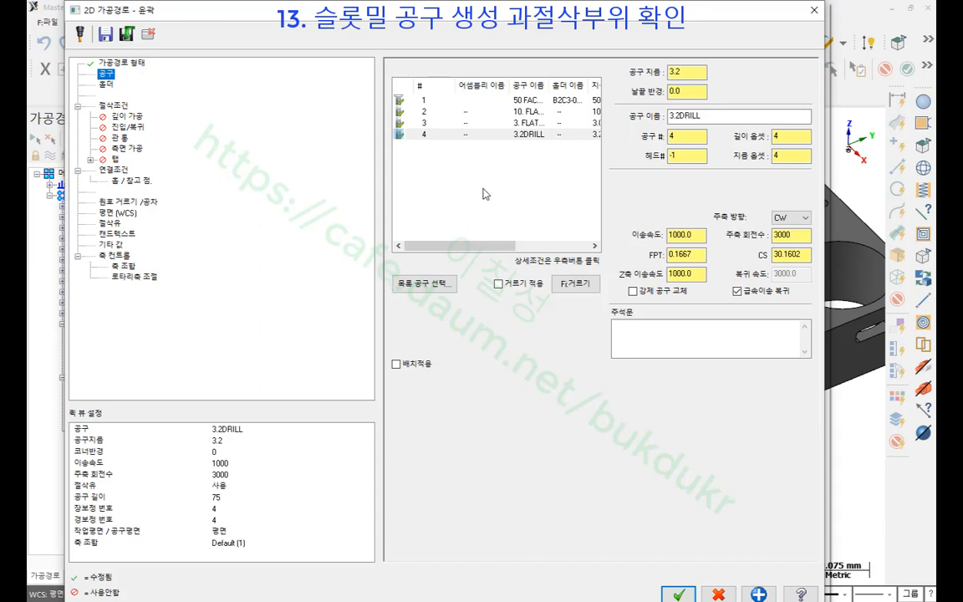
{"action": "left_click", "coordinate": [424, 284]}
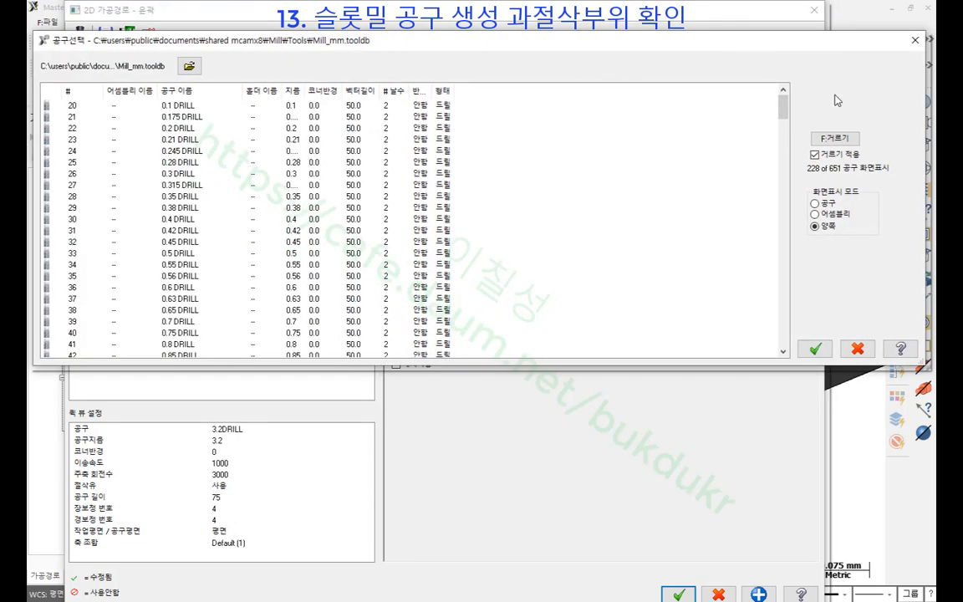
{"action": "left_click", "coordinate": [836, 139]}
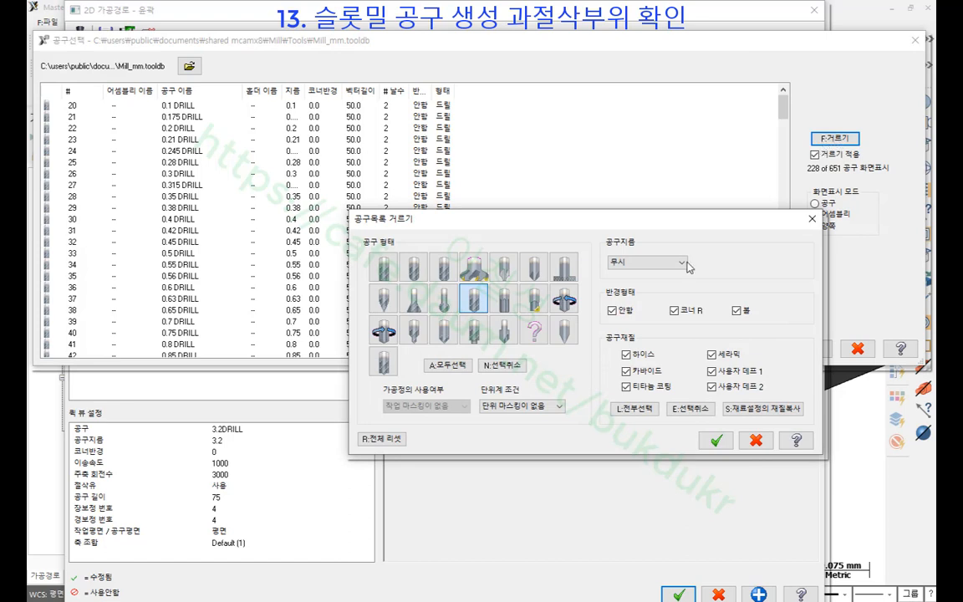
{"action": "left_click", "coordinate": [502, 366]}
{"action": "left_click", "coordinate": [564, 266]}
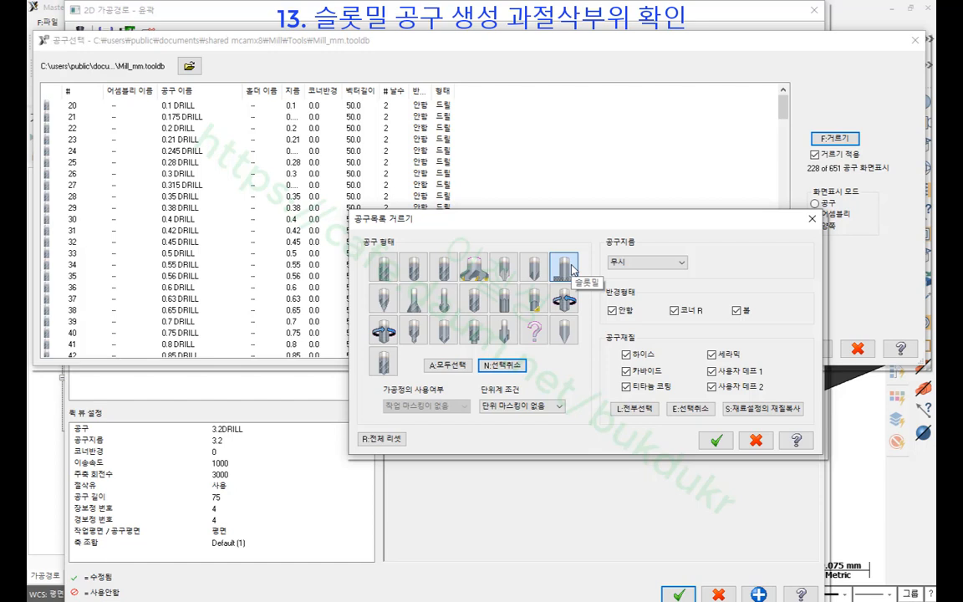
{"action": "left_click", "coordinate": [717, 441]}
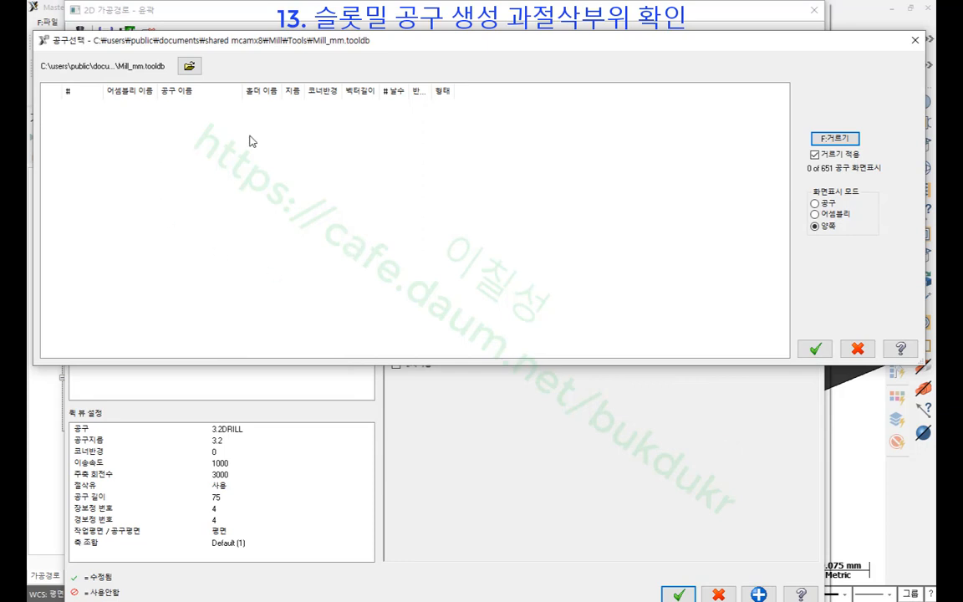
{"action": "left_click", "coordinate": [864, 352]}
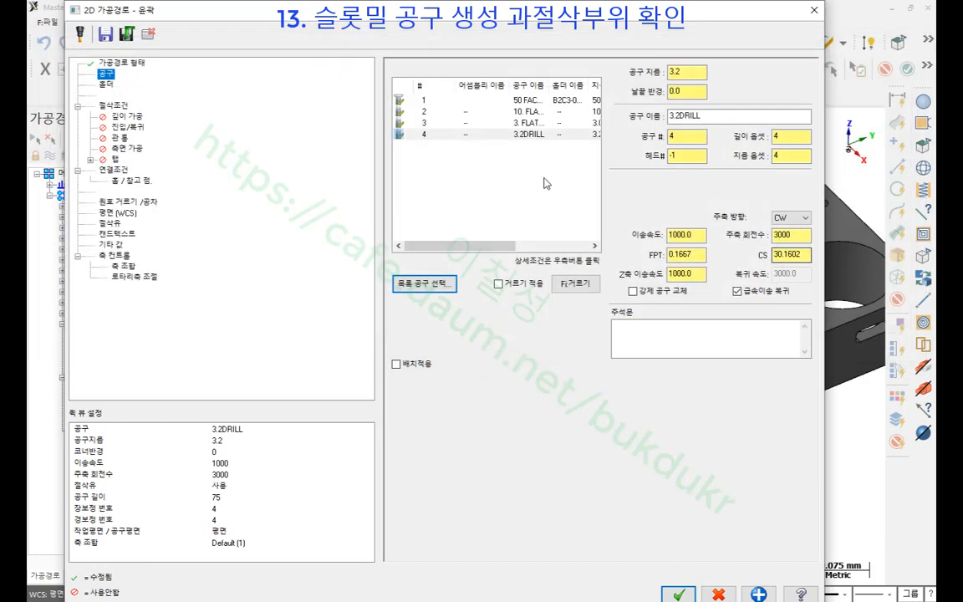
- Create a new slot mill with 50 mm cutting diameter, 50 mm overall length, 6 mm thickness and a 12 mm shank diameter
{"action": "right_click", "coordinate": [470, 179]}
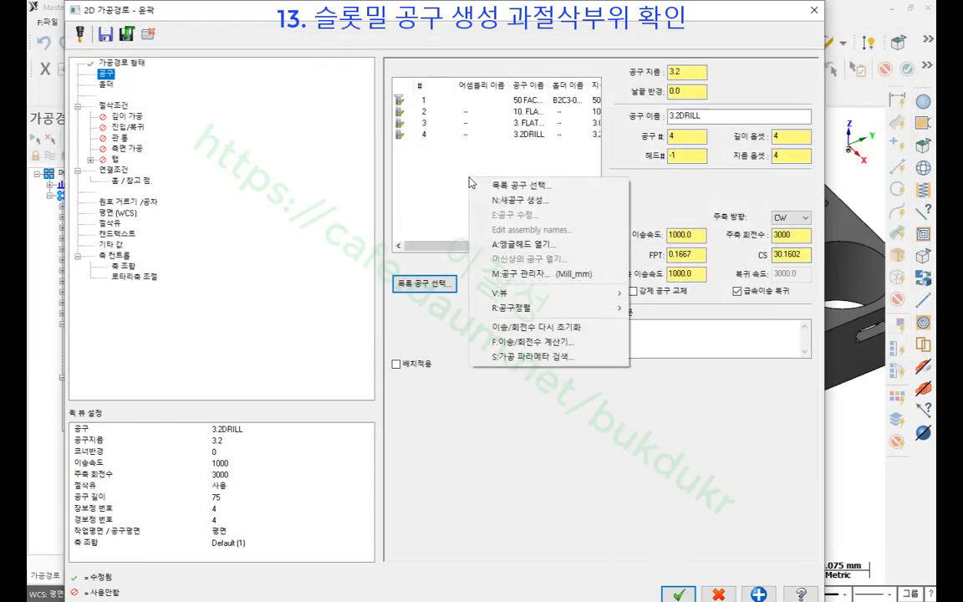
{"action": "left_click", "coordinate": [521, 202]}
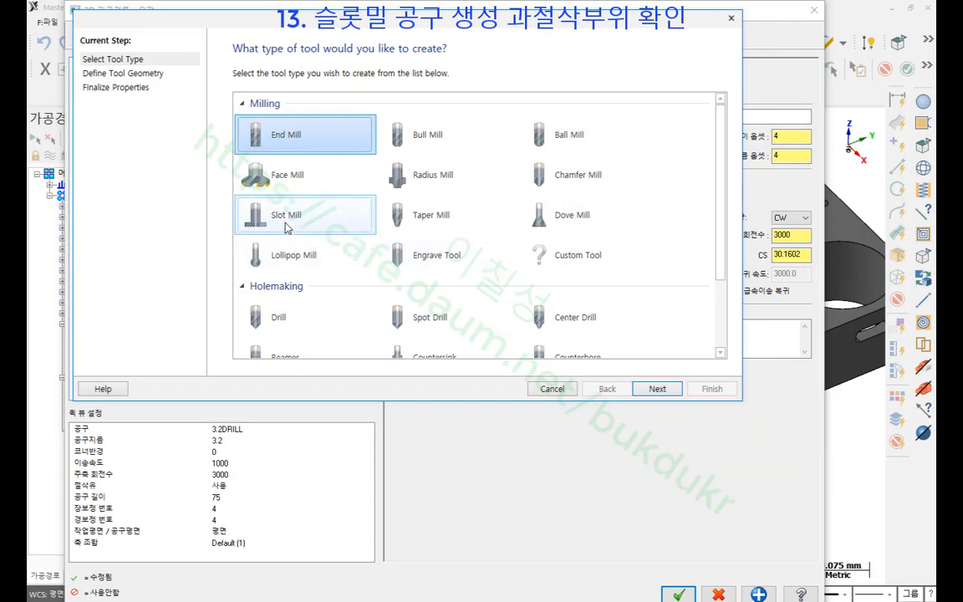
{"action": "left_click", "coordinate": [281, 222]}
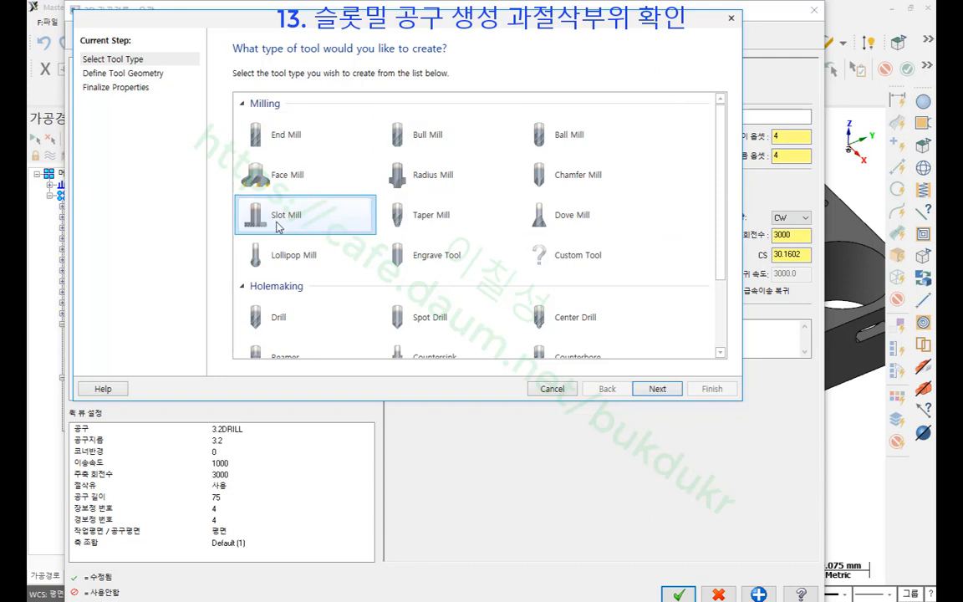
{"action": "left_click", "coordinate": [656, 389]}
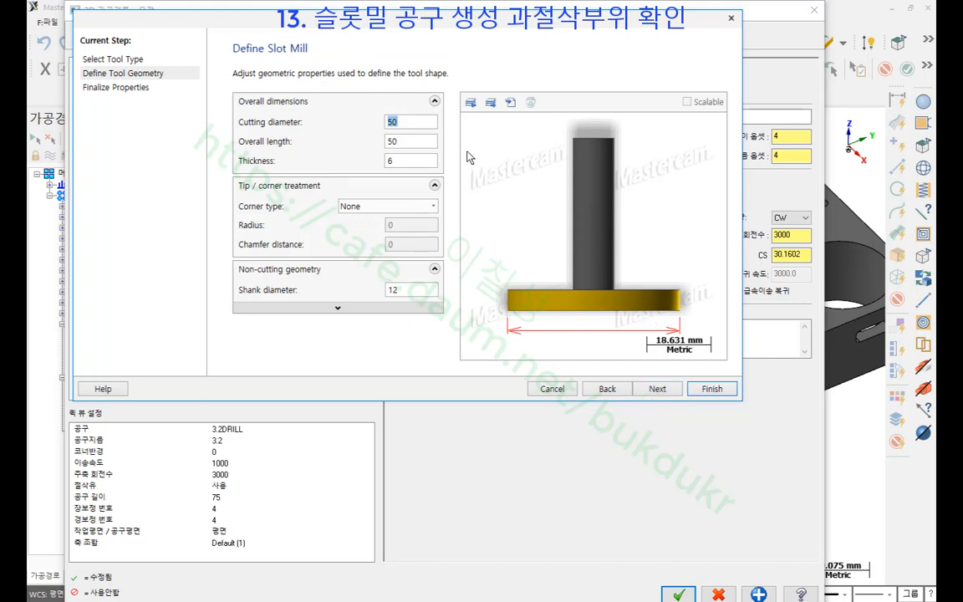
{"action": "left_click", "coordinate": [423, 123]}
{"action": "left_click", "coordinate": [411, 160]}
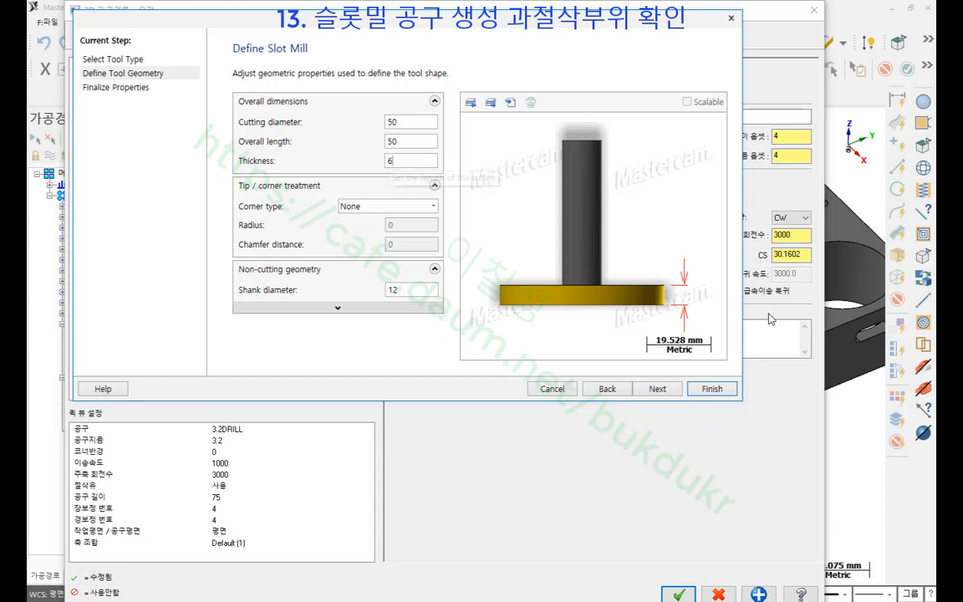
{"action": "left_click", "coordinate": [712, 389]}
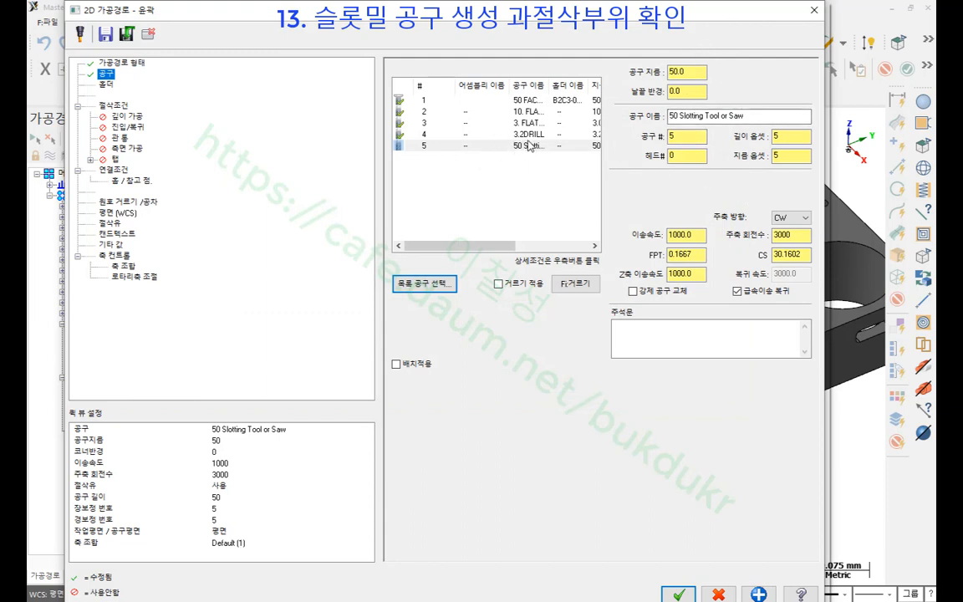
- Check the chain's start corner on the model and generate the 2D contour toolpath with the 50 mm slot mill
{"action": "left_click_drag", "start_coordinate": [644, 12], "coordinate": [209, 17]}
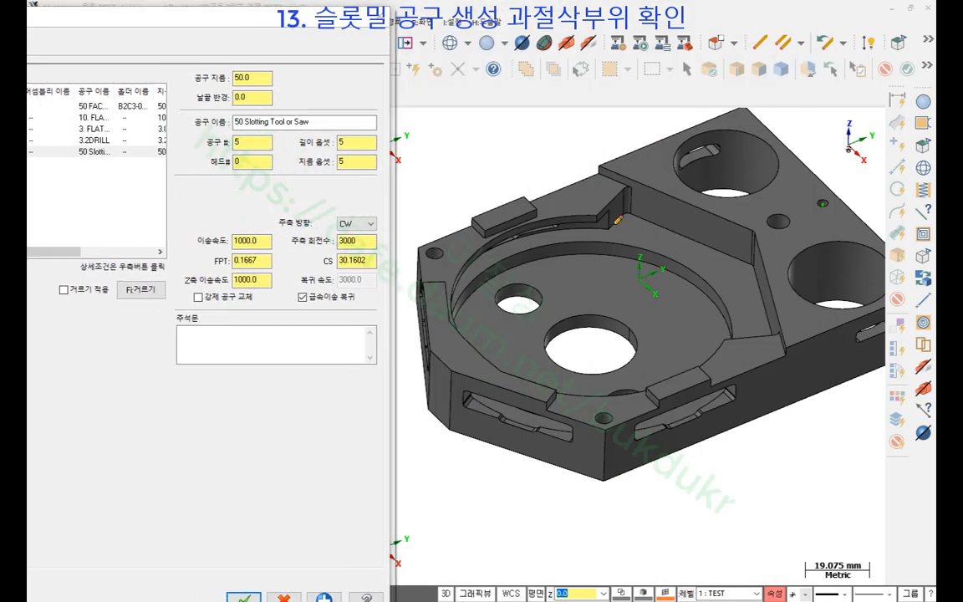
{"action": "mouse_move", "coordinate": [614, 238]}
{"action": "left_mouse_down"}
{"action": "mouse_move", "coordinate": [605, 210]}
{"action": "mouse_move", "coordinate": [594, 235]}
{"action": "left_mouse_up"}
{"action": "right_click", "coordinate": [510, 117]}
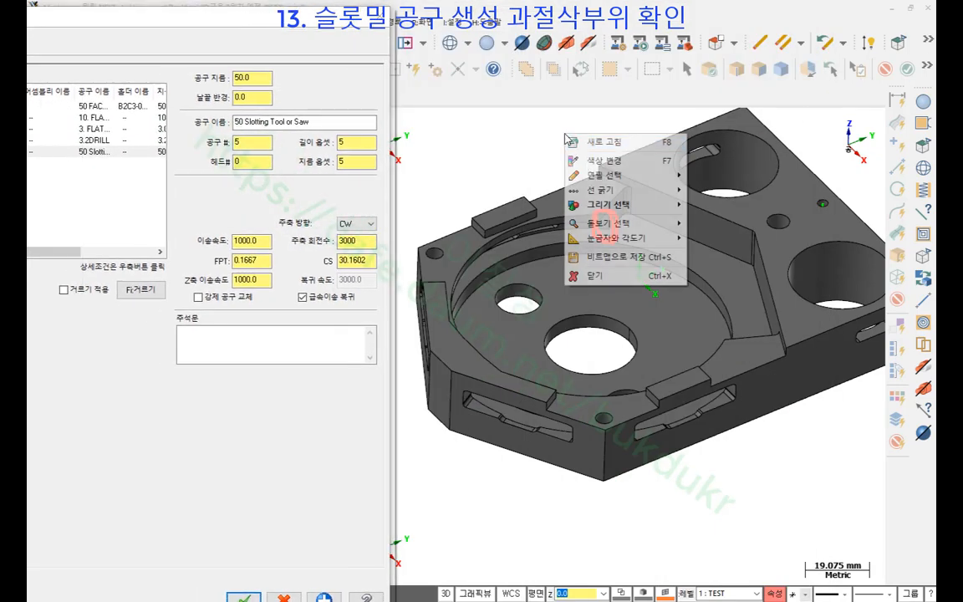
{"action": "left_click", "coordinate": [531, 250]}
{"action": "left_click_drag", "start_coordinate": [248, 20], "coordinate": [606, 13]}
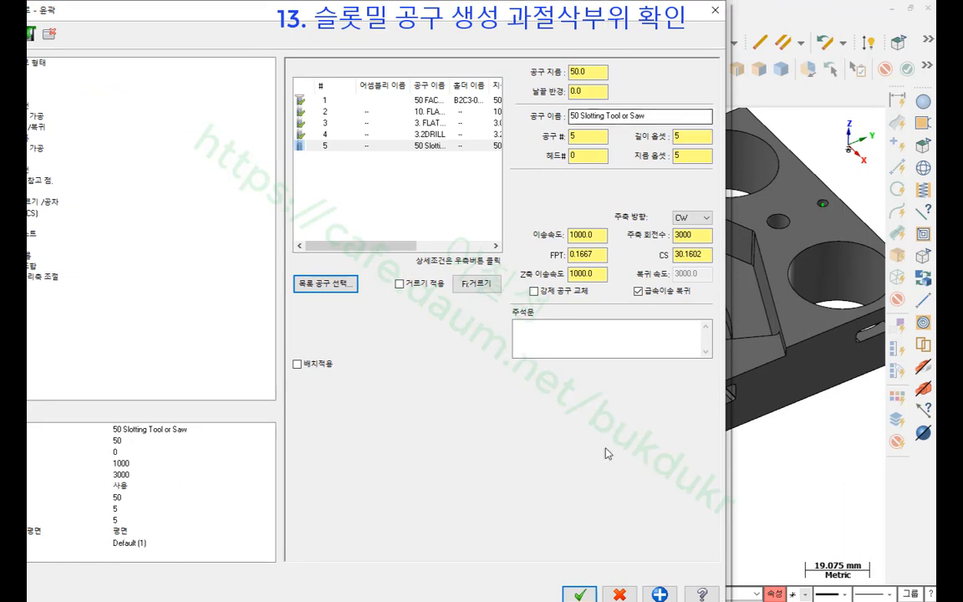
{"action": "left_click", "coordinate": [580, 594]}
- Measure the vertical wall edge at the chain's start corner beside the circular pocket's undercut
{"action": "scroll", "coordinate": [606, 224], "scroll_direction": "up", "scroll_amount": 8}
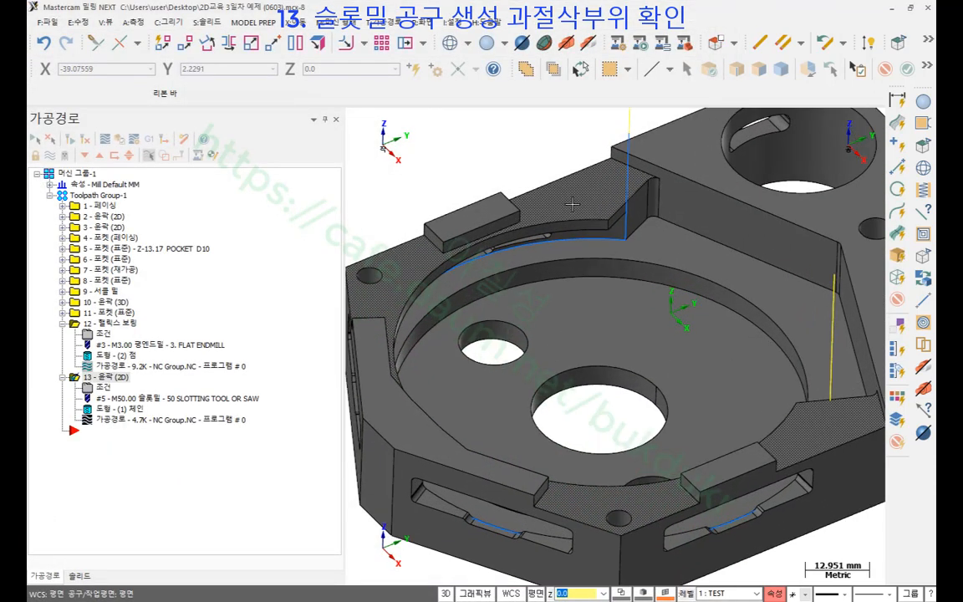
{"action": "middle_click_drag", "start_coordinate": [617, 254], "coordinate": [656, 228]}
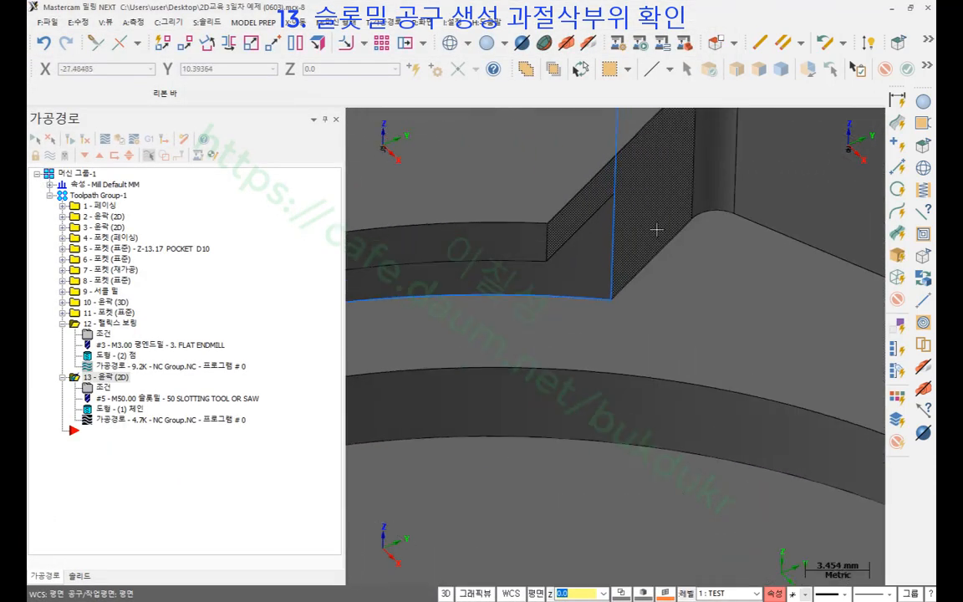
{"action": "key", "text": "F4"}
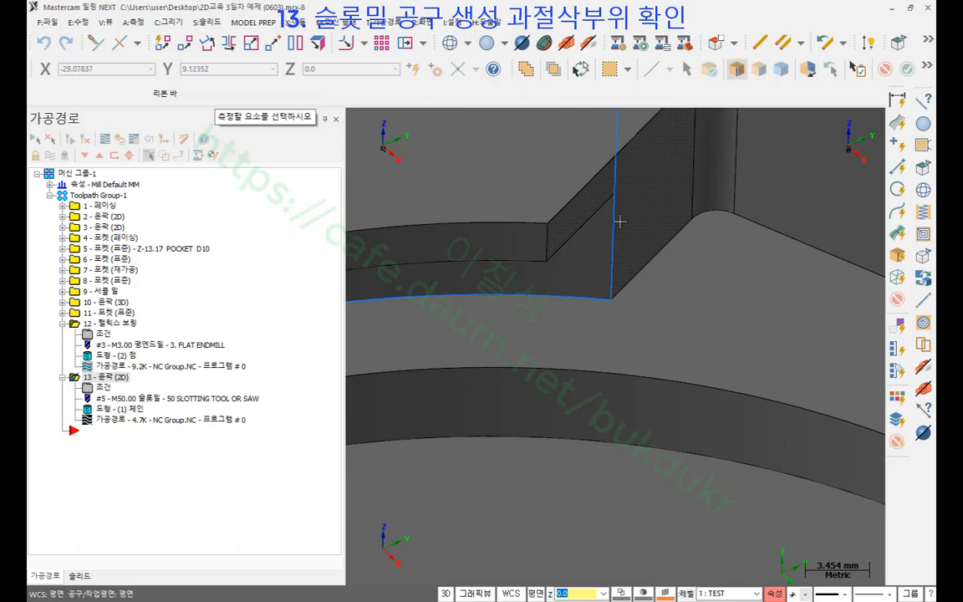
{"action": "left_click", "coordinate": [620, 231]}
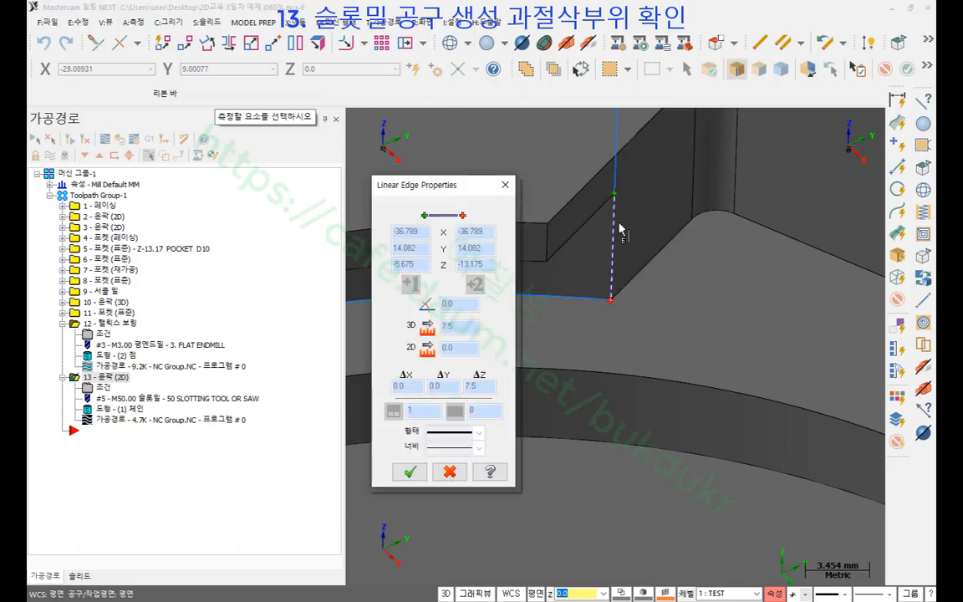
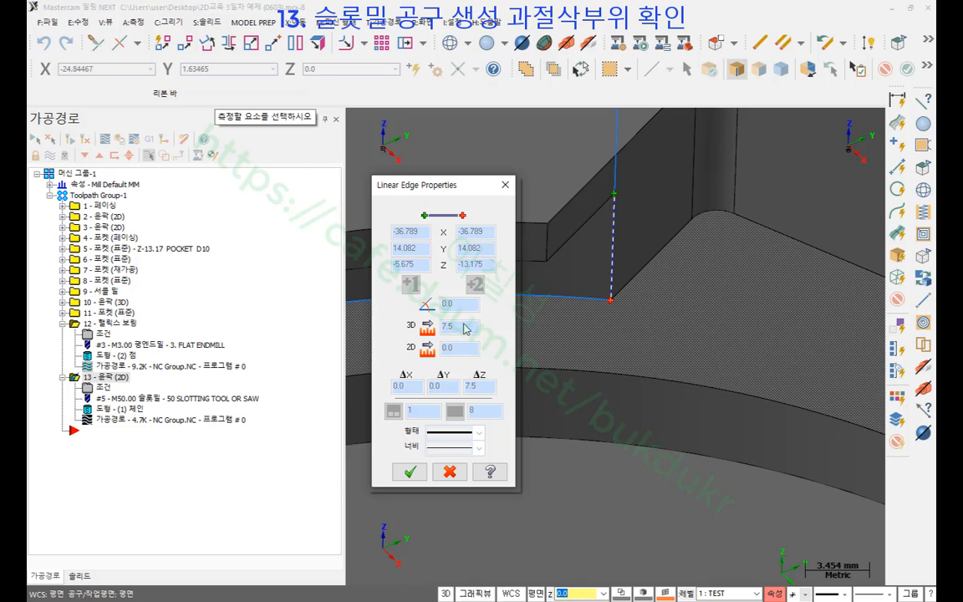
{"action": "left_click", "coordinate": [409, 472]}
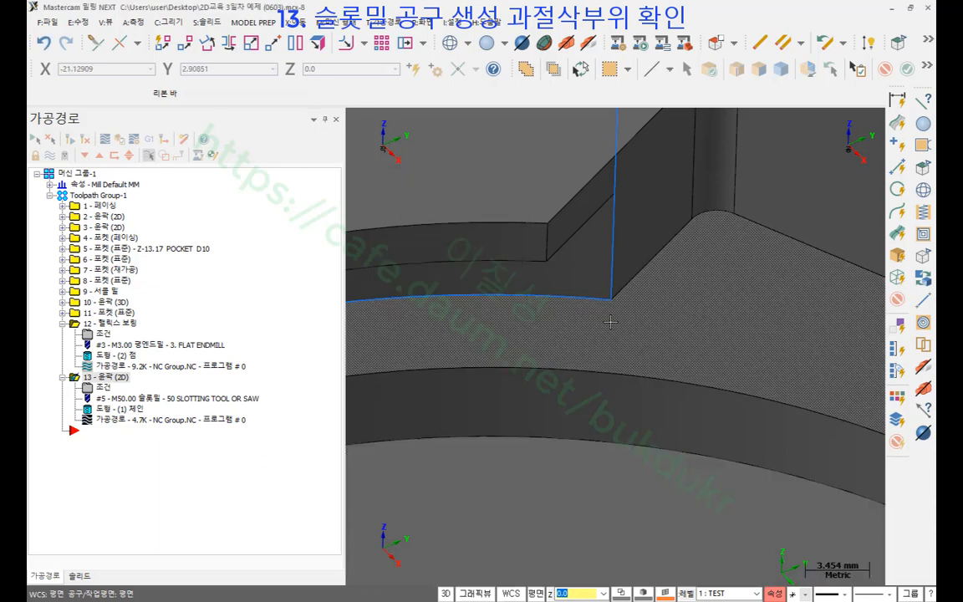
- Backplot the slot mill contour up to the end of its arc and examine the tool's position against the pocket walls
{"action": "scroll", "coordinate": [590, 272], "scroll_direction": "down", "scroll_amount": 5}
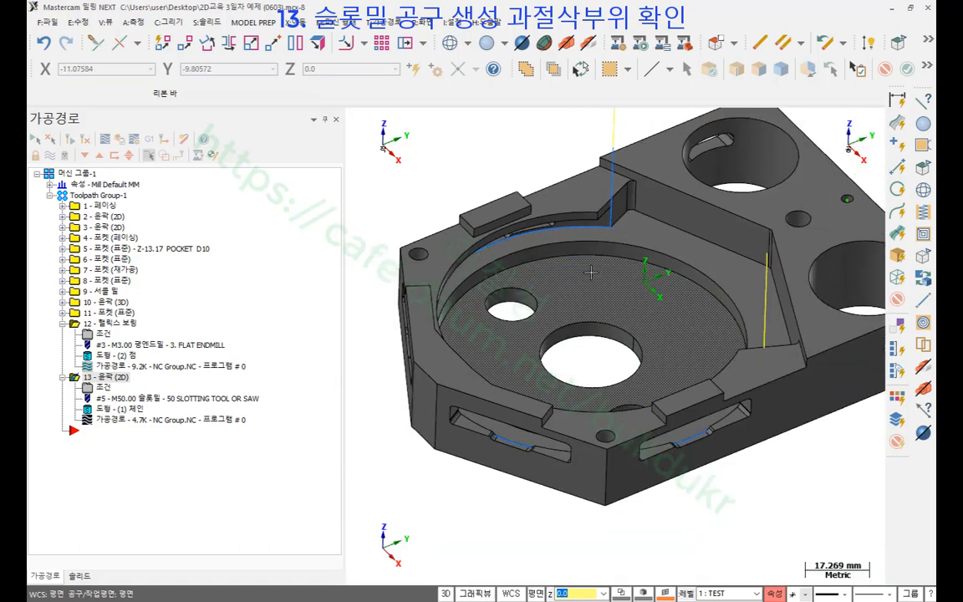
{"action": "mouse_move", "coordinate": [590, 273]}
{"action": "middle_mouse_down"}
{"action": "mouse_move", "coordinate": [557, 282]}
{"action": "mouse_move", "coordinate": [634, 227]}
{"action": "middle_mouse_up"}
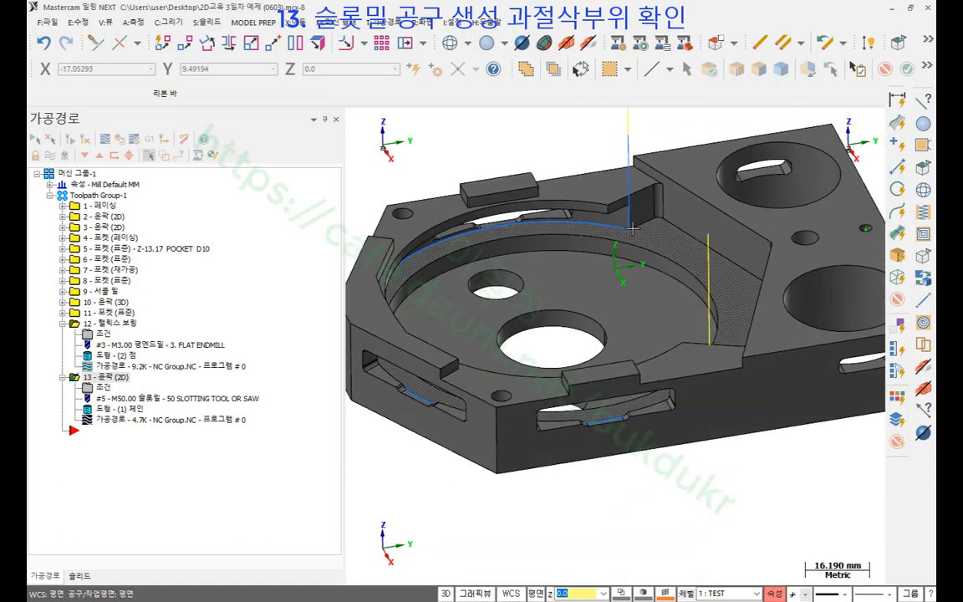
{"action": "left_click", "coordinate": [62, 323]}
{"action": "left_click", "coordinate": [123, 382]}
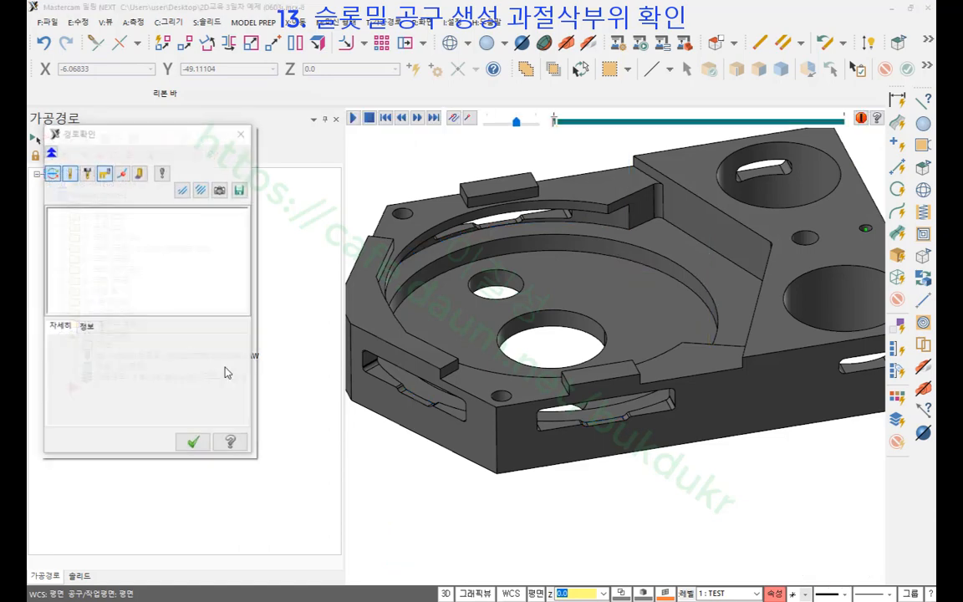
{"action": "left_click_drag", "start_coordinate": [556, 123], "coordinate": [730, 126]}
{"action": "scroll", "coordinate": [651, 320], "scroll_direction": "up", "scroll_amount": 1}
{"action": "middle_click_drag", "start_coordinate": [652, 321], "coordinate": [665, 371]}
{"action": "scroll", "coordinate": [635, 289], "scroll_direction": "down", "scroll_amount": 1}
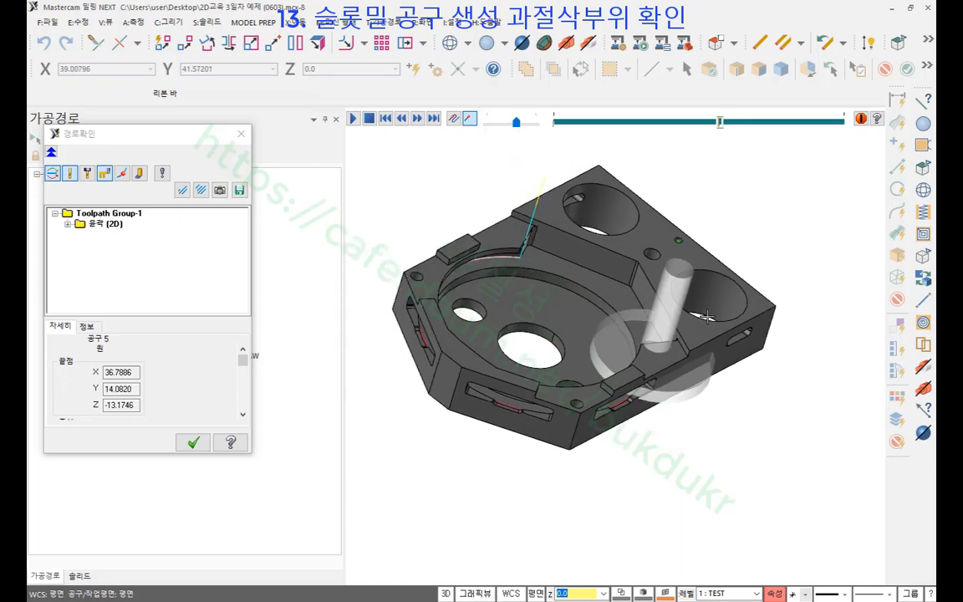
{"action": "scroll", "coordinate": [577, 279], "scroll_direction": "up", "scroll_amount": 1}
{"action": "middle_click_drag", "start_coordinate": [441, 253], "coordinate": [384, 260]}
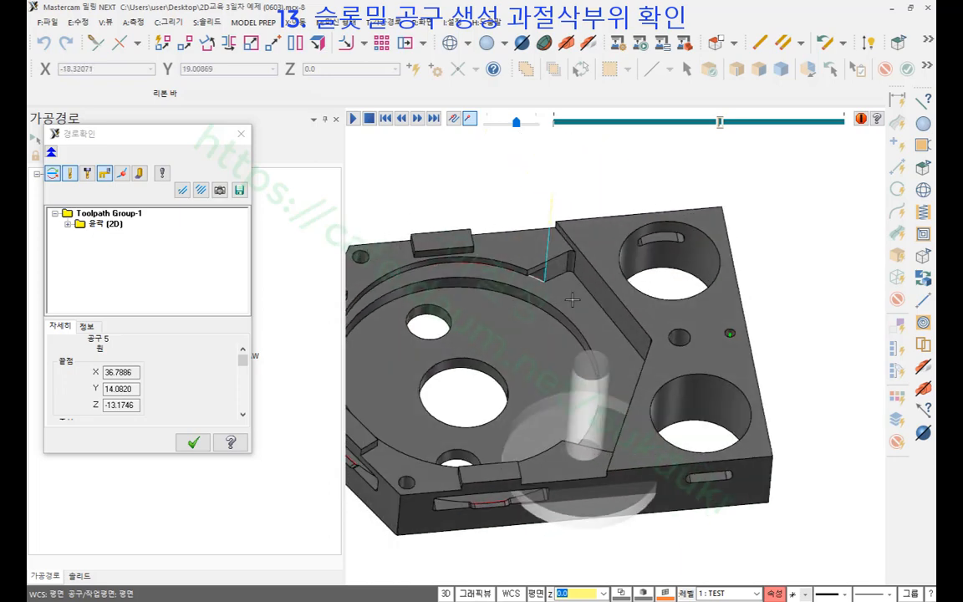
{"action": "scroll", "coordinate": [468, 276], "scroll_direction": "up", "scroll_amount": 1}
{"action": "scroll", "coordinate": [584, 277], "scroll_direction": "down", "scroll_amount": 1}
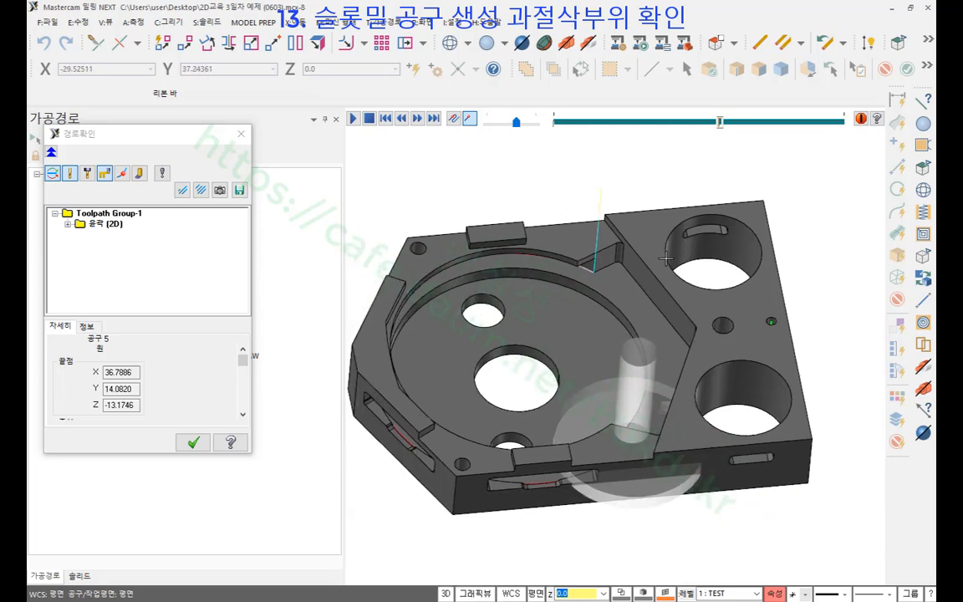
{"action": "scroll", "coordinate": [593, 260], "scroll_direction": "up", "scroll_amount": 1}
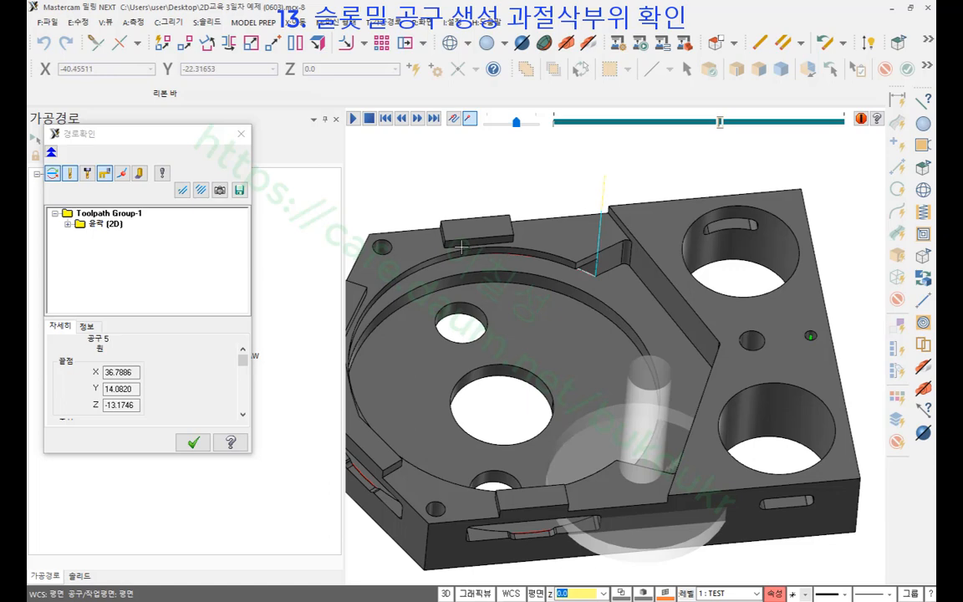
{"action": "left_click", "coordinate": [193, 442]}
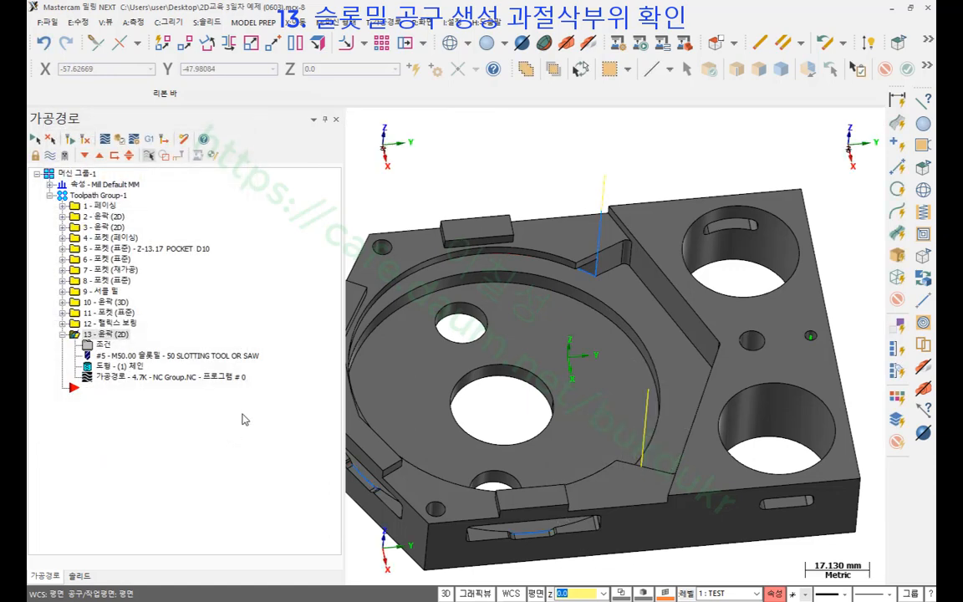
- Set the slot mill contour's compensation type to computer (컴퓨터) in its cut parameters and regenerate the toolpath
{"action": "left_click", "coordinate": [103, 344]}
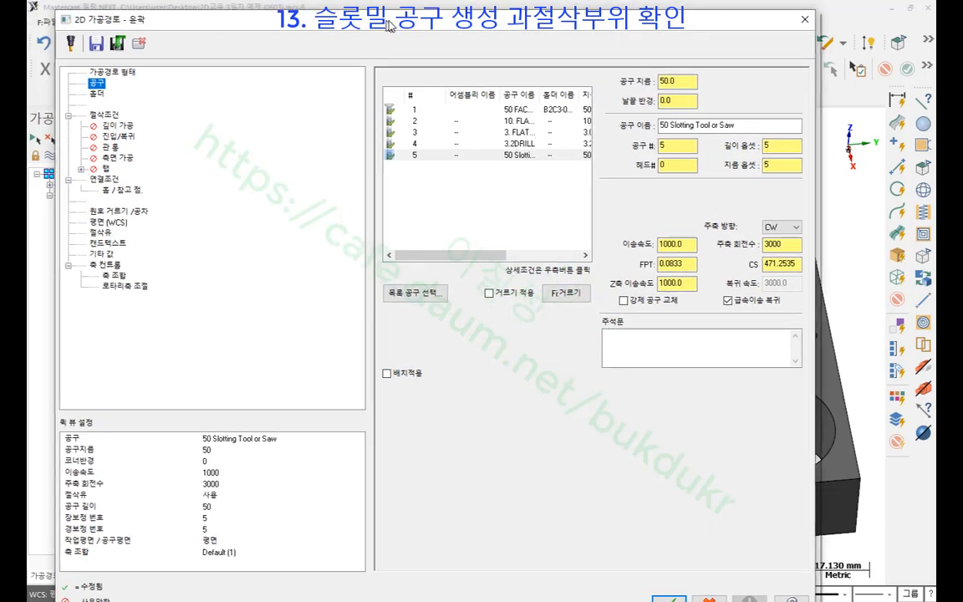
{"action": "left_click_drag", "start_coordinate": [389, 26], "coordinate": [418, 26]}
{"action": "left_click", "coordinate": [134, 114]}
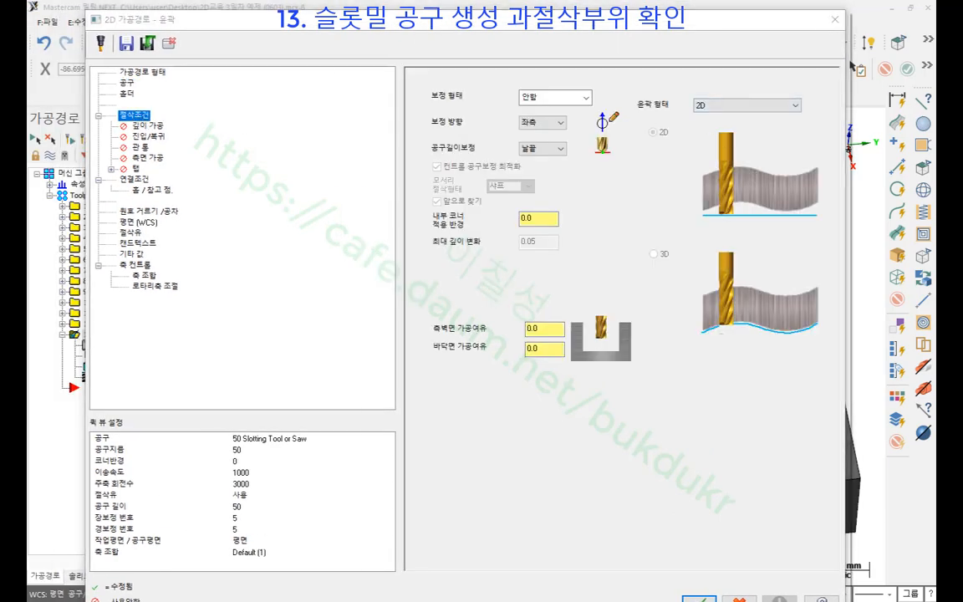
{"action": "mouse_move", "coordinate": [610, 120]}
{"action": "left_mouse_down"}
{"action": "mouse_move", "coordinate": [390, 105]}
{"action": "mouse_move", "coordinate": [645, 65]}
{"action": "mouse_move", "coordinate": [611, 118]}
{"action": "left_mouse_up"}
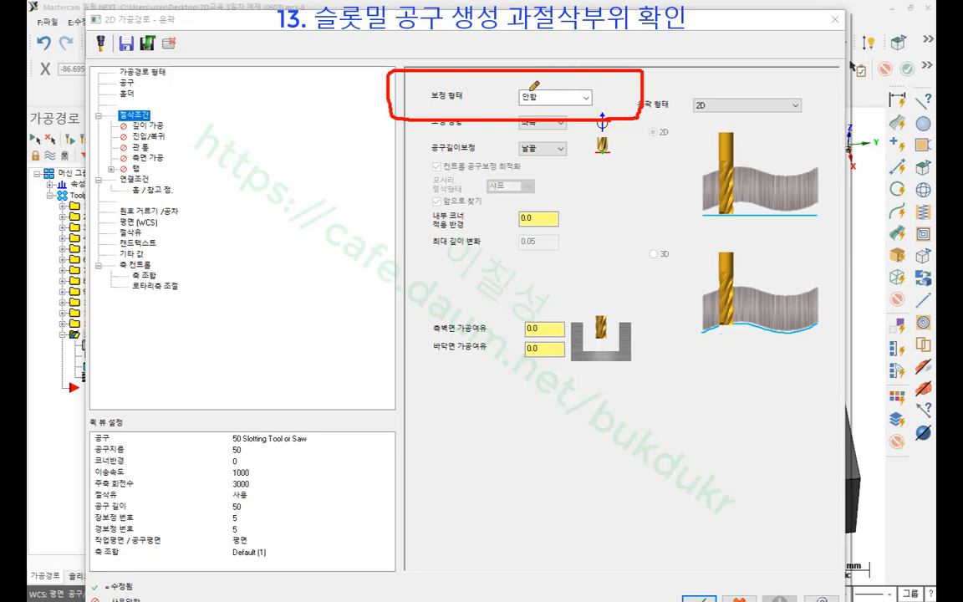
{"action": "mouse_move", "coordinate": [522, 81]}
{"action": "left_mouse_down"}
{"action": "mouse_move", "coordinate": [510, 92]}
{"action": "mouse_move", "coordinate": [559, 83]}
{"action": "mouse_move", "coordinate": [570, 99]}
{"action": "left_mouse_up"}
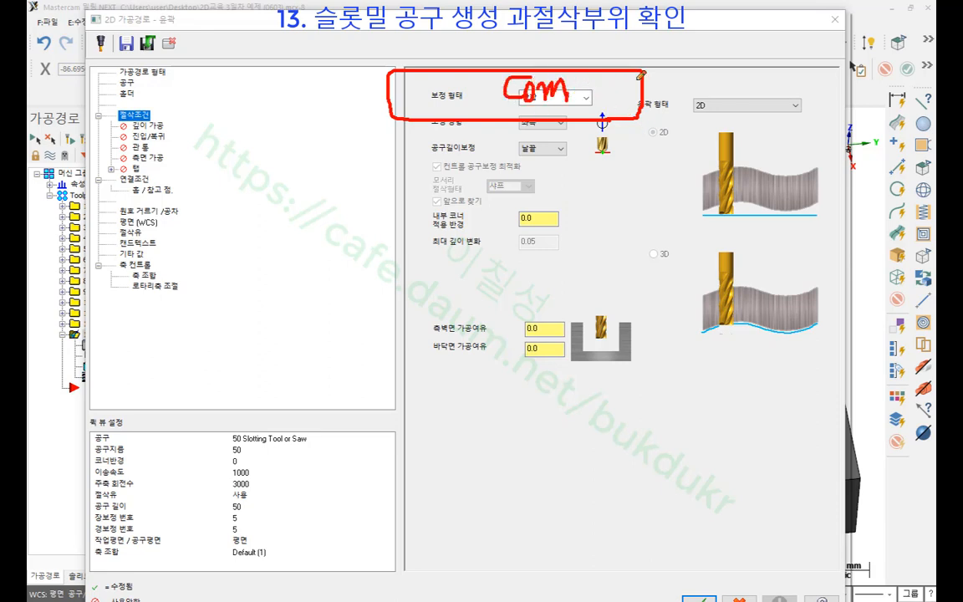
{"action": "right_click", "coordinate": [637, 80]}
{"action": "left_click", "coordinate": [670, 222]}
{"action": "left_click", "coordinate": [555, 97]}
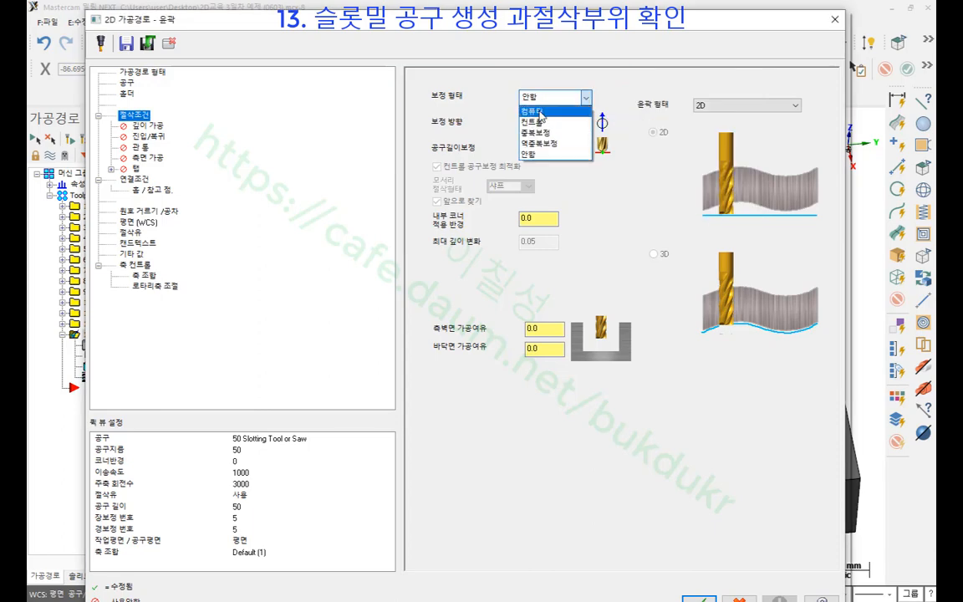
{"action": "left_click", "coordinate": [547, 107]}
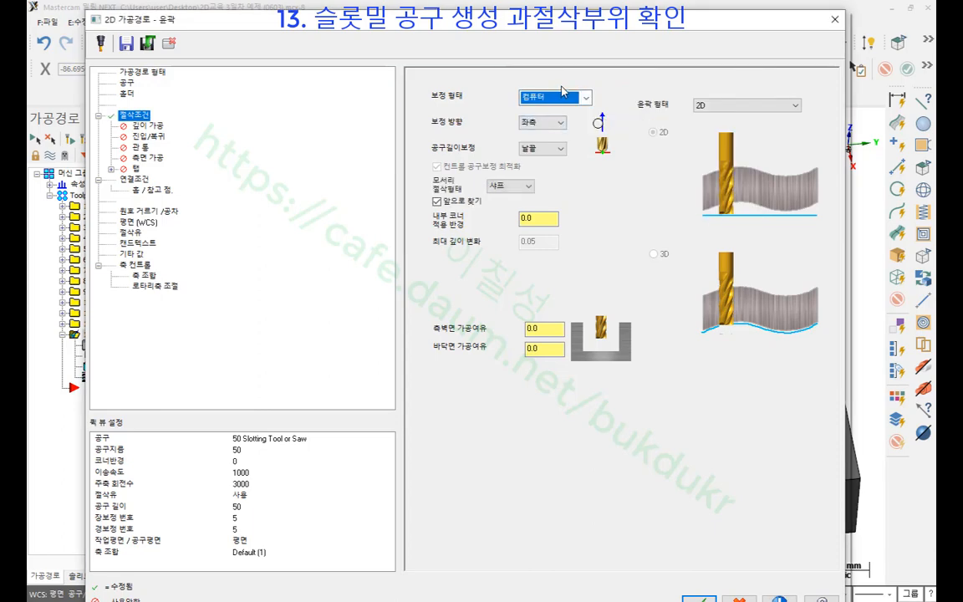
{"action": "left_click", "coordinate": [700, 599]}
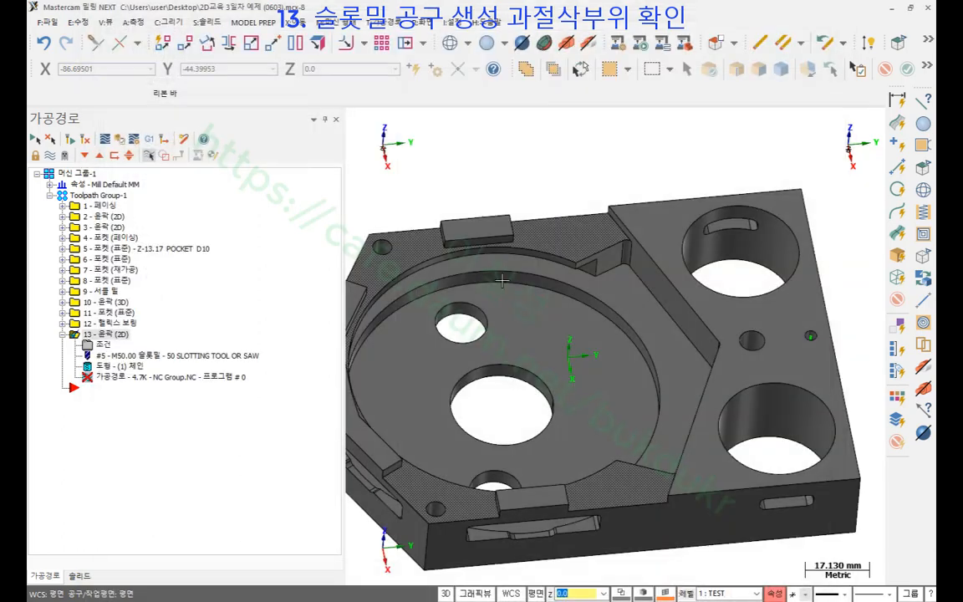
{"action": "left_click", "coordinate": [84, 140]}
- Display the part as wireframe and show it in the top view (WCS)
{"action": "middle_click_drag", "start_coordinate": [494, 276], "coordinate": [558, 209]}
{"action": "scroll", "coordinate": [557, 229], "scroll_direction": "down", "scroll_amount": 1}
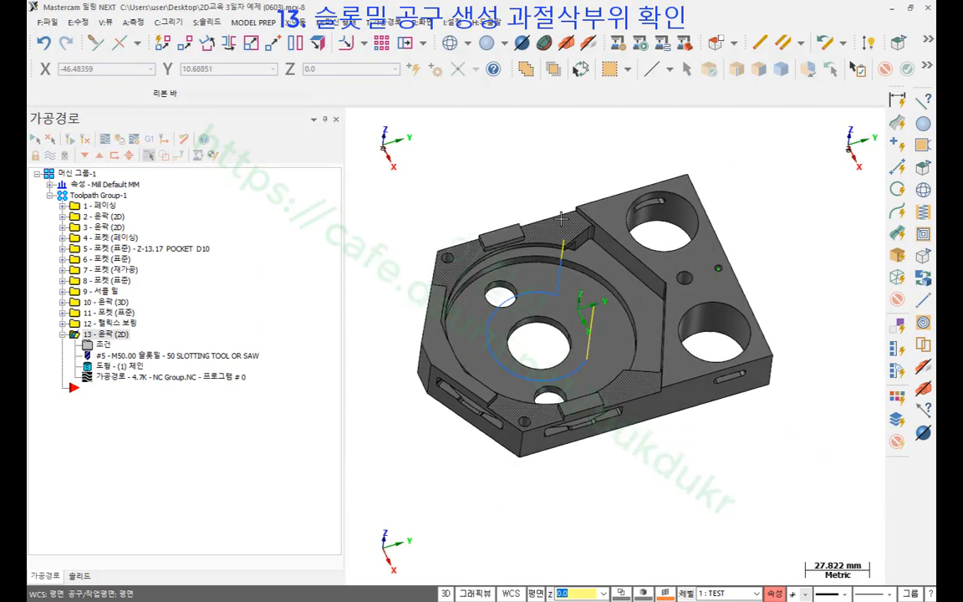
{"action": "left_click", "coordinate": [451, 44]}
{"action": "right_click", "coordinate": [410, 152]}
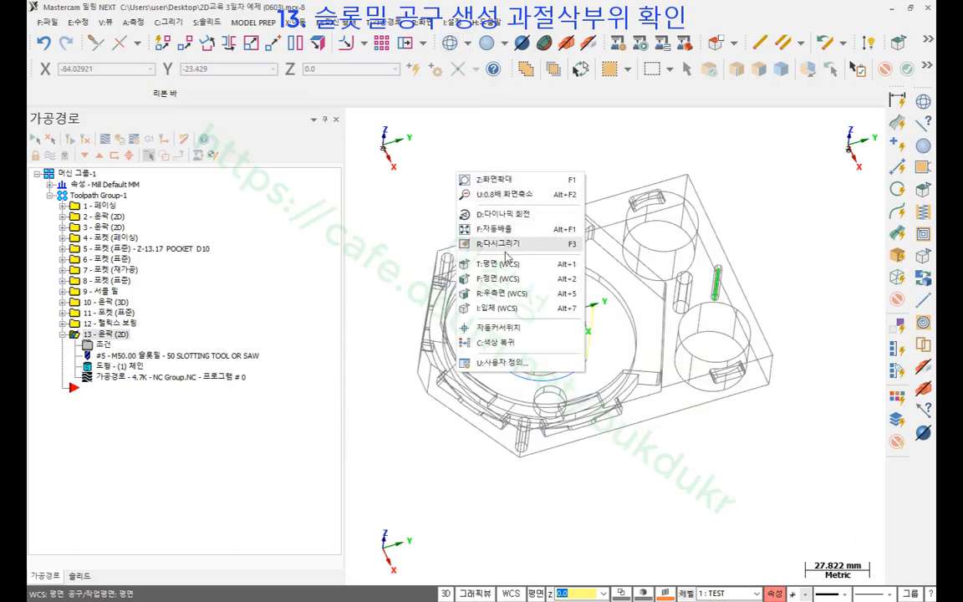
{"action": "left_click", "coordinate": [460, 240]}
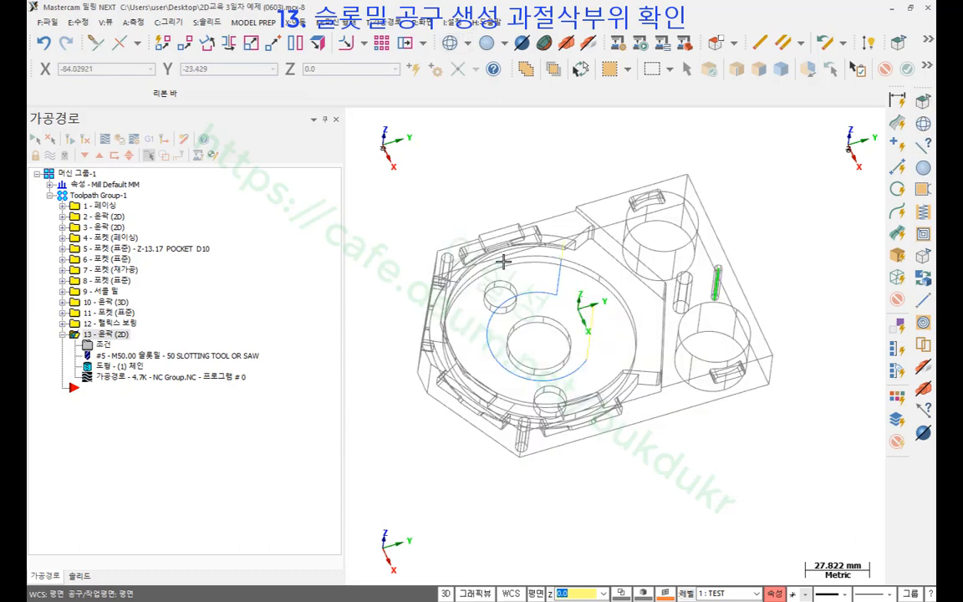
- Backplot the regenerated slot mill contour from start to finish, checking the tool's sweep against the undercut and neighbouring walls
{"action": "left_click", "coordinate": [115, 378]}
{"action": "scroll", "coordinate": [680, 416], "scroll_direction": "up", "scroll_amount": 3}
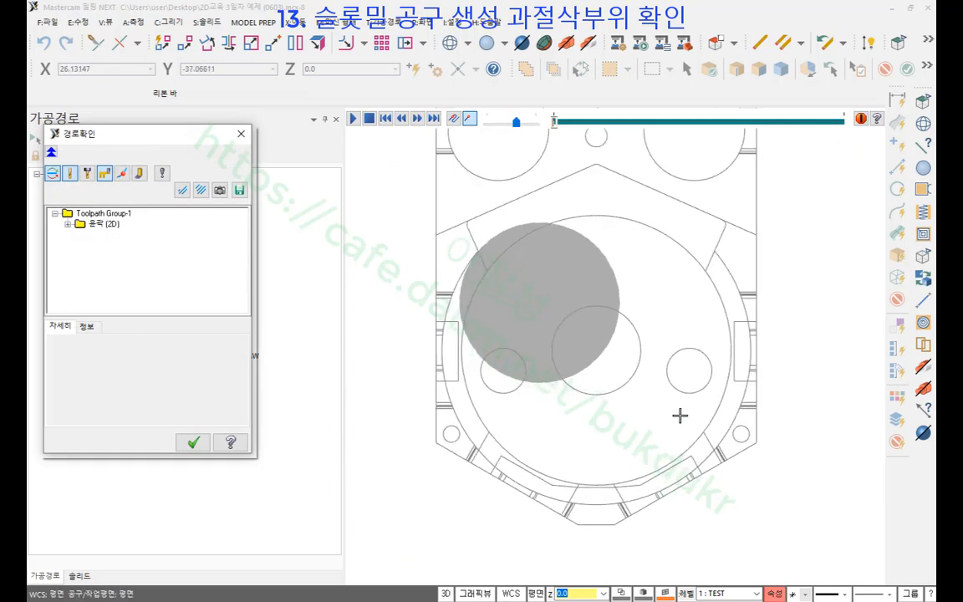
{"action": "scroll", "coordinate": [648, 393], "scroll_direction": "up", "scroll_amount": 1}
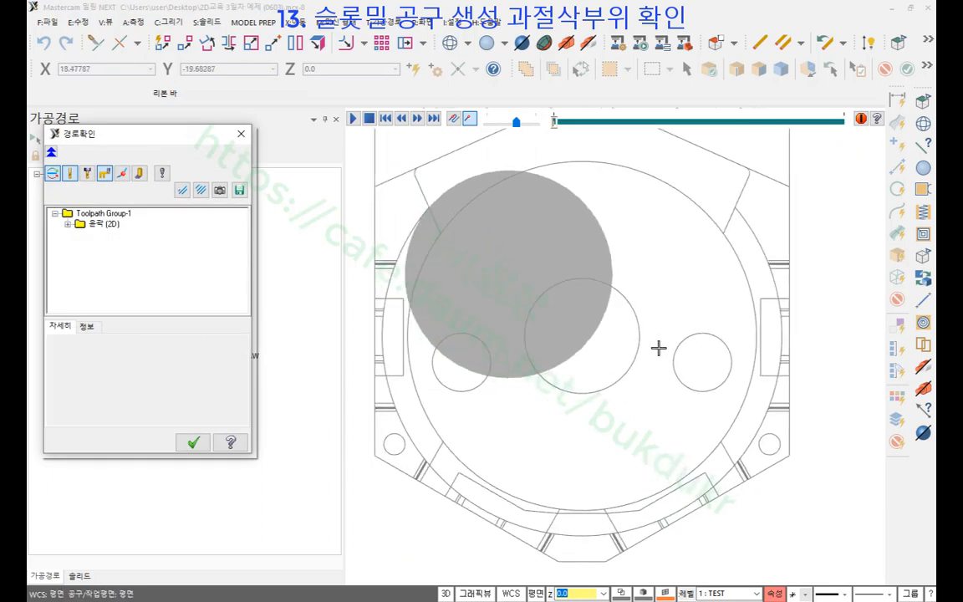
{"action": "left_click", "coordinate": [353, 120]}
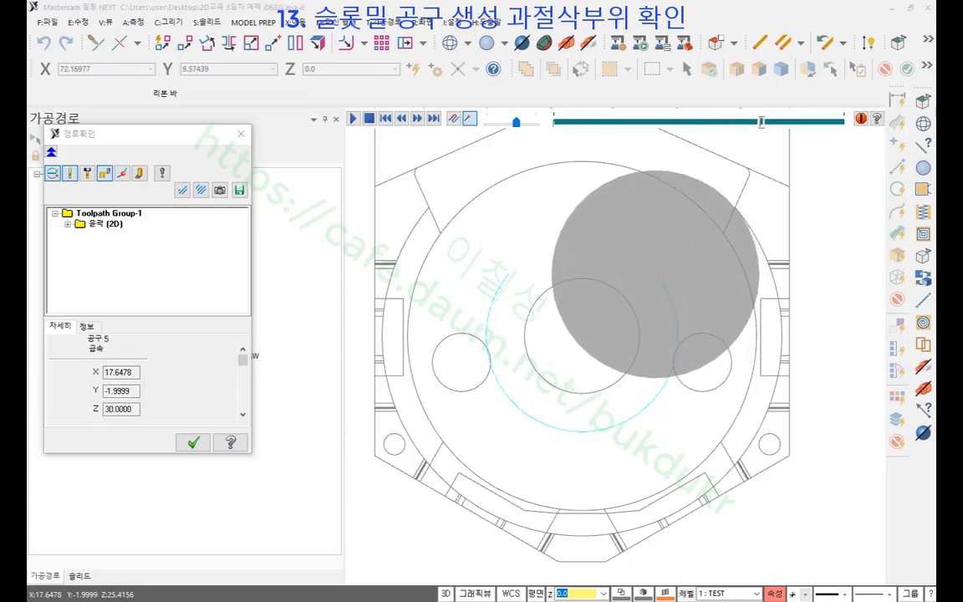
{"action": "left_click_drag", "start_coordinate": [728, 213], "coordinate": [595, 340]}
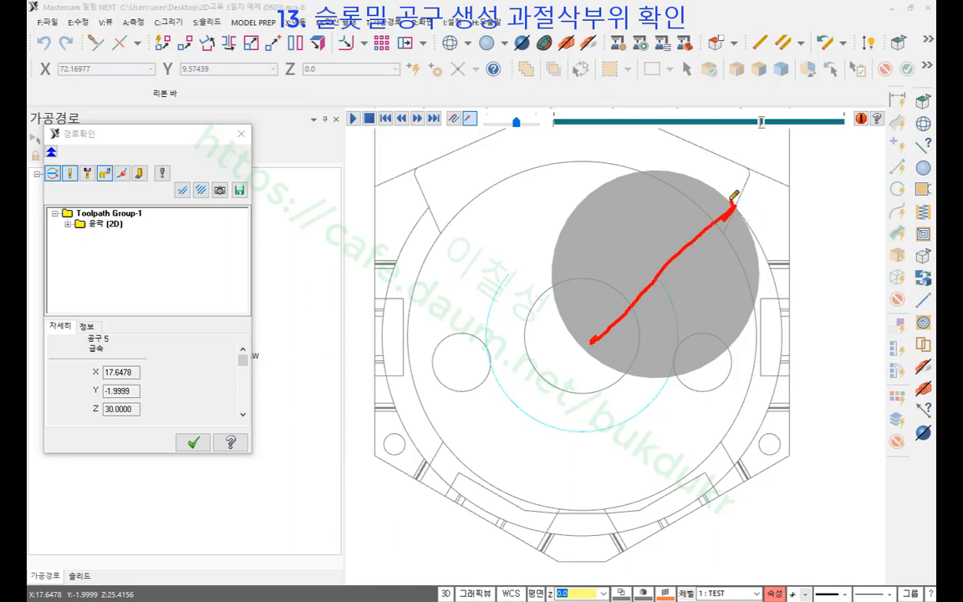
{"action": "left_click_drag", "start_coordinate": [734, 197], "coordinate": [660, 156]}
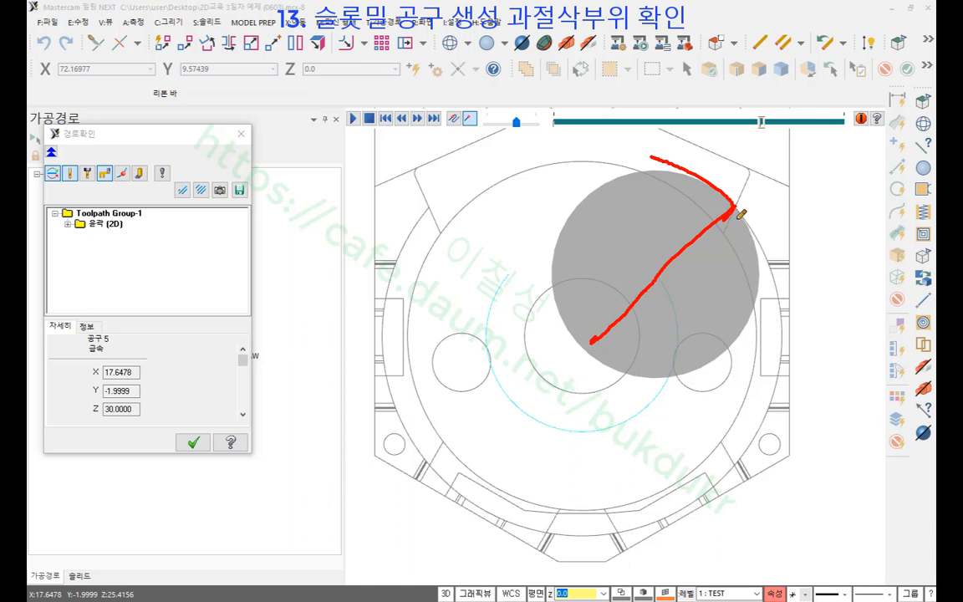
{"action": "mouse_move", "coordinate": [738, 213]}
{"action": "left_mouse_down"}
{"action": "mouse_move", "coordinate": [706, 177]}
{"action": "mouse_move", "coordinate": [650, 157]}
{"action": "mouse_move", "coordinate": [627, 194]}
{"action": "mouse_move", "coordinate": [598, 338]}
{"action": "mouse_move", "coordinate": [605, 363]}
{"action": "left_mouse_up"}
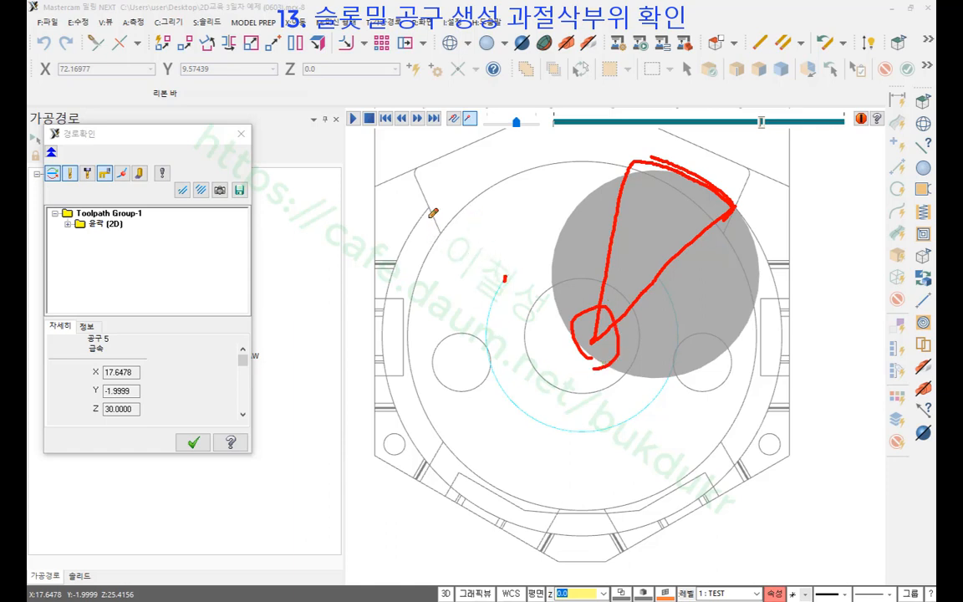
{"action": "left_click_drag", "start_coordinate": [435, 210], "coordinate": [438, 245]}
{"action": "mouse_move", "coordinate": [589, 321]}
{"action": "left_mouse_down"}
{"action": "mouse_move", "coordinate": [572, 335]}
{"action": "mouse_move", "coordinate": [585, 331]}
{"action": "mouse_move", "coordinate": [531, 164]}
{"action": "mouse_move", "coordinate": [422, 208]}
{"action": "mouse_move", "coordinate": [399, 292]}
{"action": "mouse_move", "coordinate": [447, 468]}
{"action": "mouse_move", "coordinate": [702, 482]}
{"action": "mouse_move", "coordinate": [782, 284]}
{"action": "mouse_move", "coordinate": [657, 151]}
{"action": "mouse_move", "coordinate": [579, 147]}
{"action": "mouse_move", "coordinate": [602, 331]}
{"action": "left_mouse_up"}
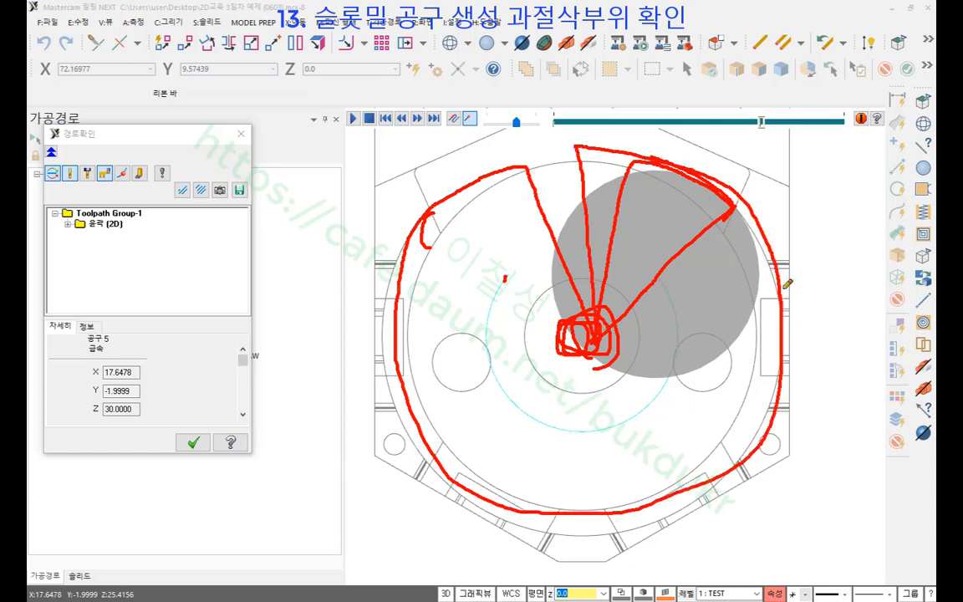
{"action": "mouse_move", "coordinate": [746, 251]}
{"action": "left_mouse_down"}
{"action": "mouse_move", "coordinate": [594, 149]}
{"action": "mouse_move", "coordinate": [558, 196]}
{"action": "mouse_move", "coordinate": [597, 338]}
{"action": "left_mouse_up"}
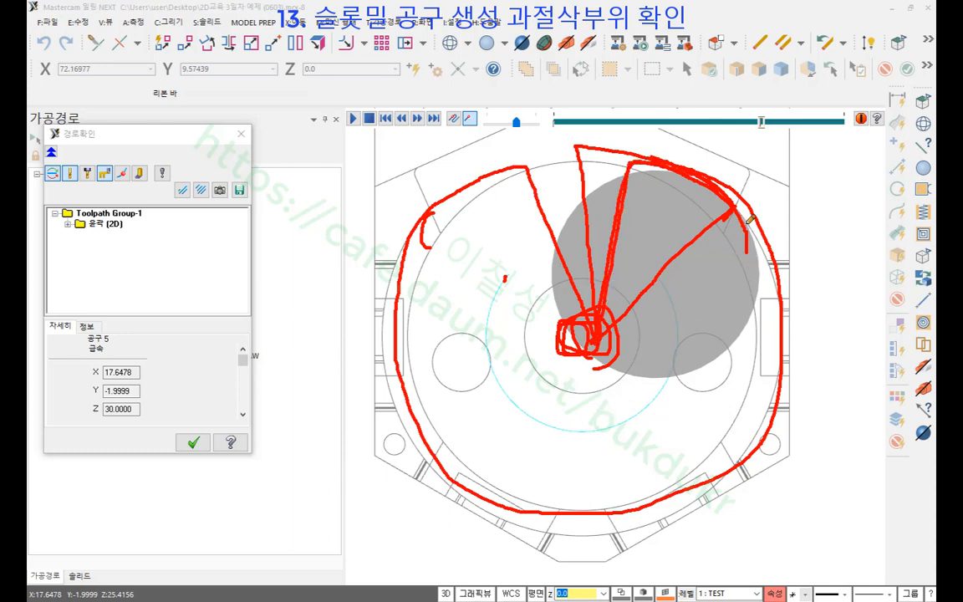
{"action": "mouse_move", "coordinate": [751, 219]}
{"action": "left_mouse_down"}
{"action": "mouse_move", "coordinate": [644, 157]}
{"action": "mouse_move", "coordinate": [585, 333]}
{"action": "mouse_move", "coordinate": [527, 167]}
{"action": "left_mouse_up"}
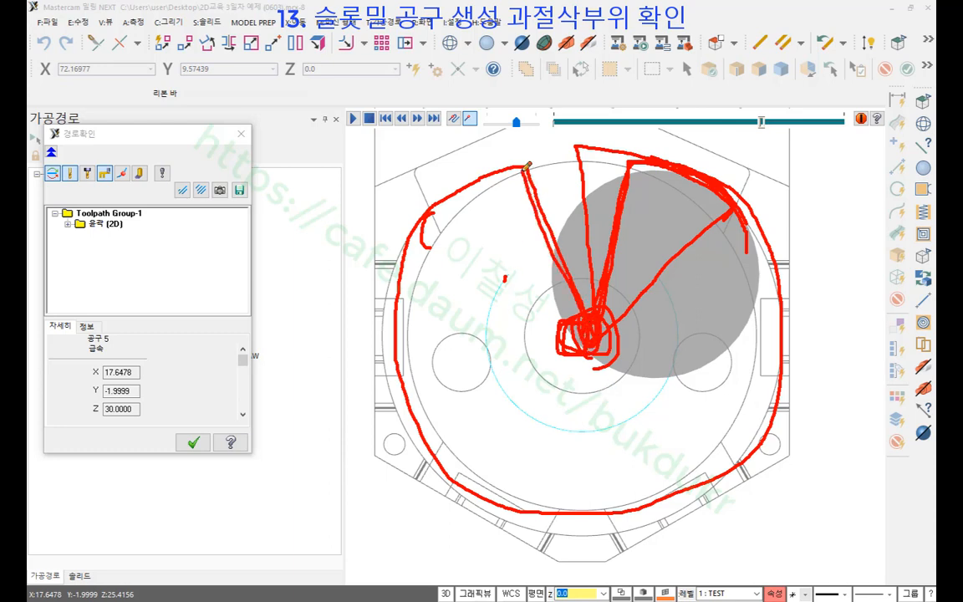
{"action": "mouse_move", "coordinate": [454, 191]}
{"action": "left_mouse_down"}
{"action": "mouse_move", "coordinate": [400, 273]}
{"action": "mouse_move", "coordinate": [443, 472]}
{"action": "mouse_move", "coordinate": [699, 485]}
{"action": "mouse_move", "coordinate": [762, 255]}
{"action": "mouse_move", "coordinate": [735, 198]}
{"action": "left_mouse_up"}
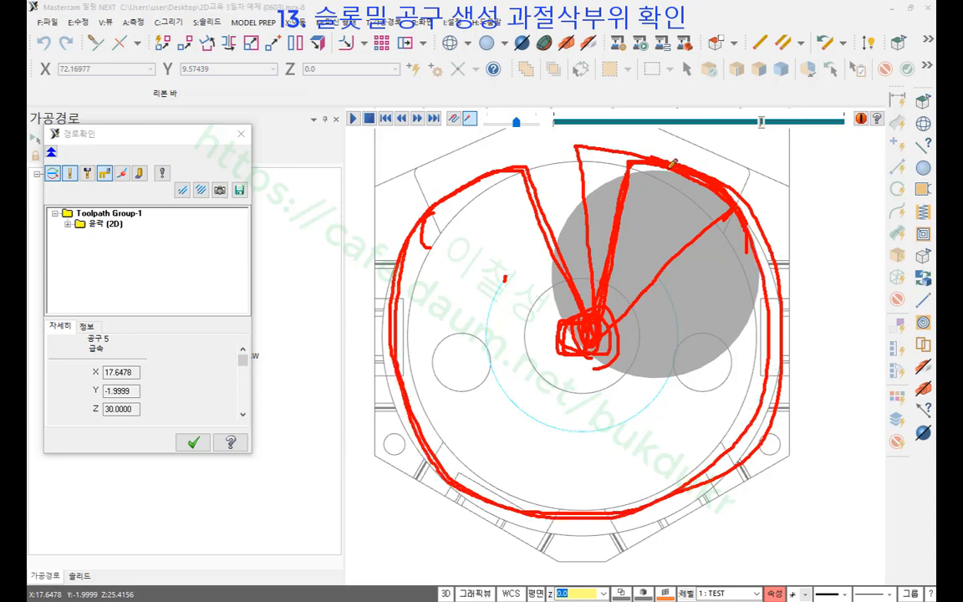
{"action": "left_click_drag", "start_coordinate": [671, 164], "coordinate": [597, 311]}
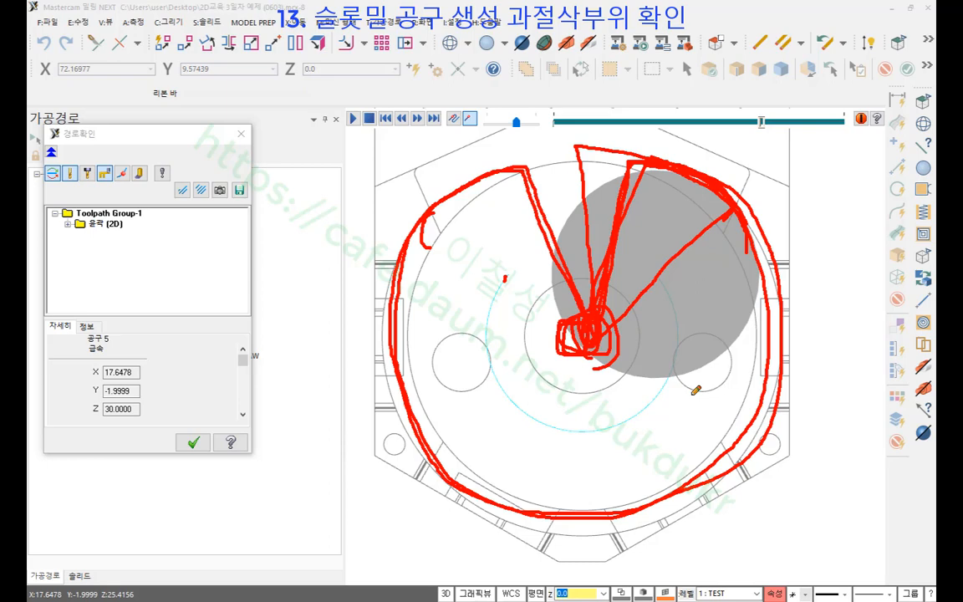
- Close the backplot and display the part in the isometric view (WCS)
{"action": "right_click", "coordinate": [483, 182]}
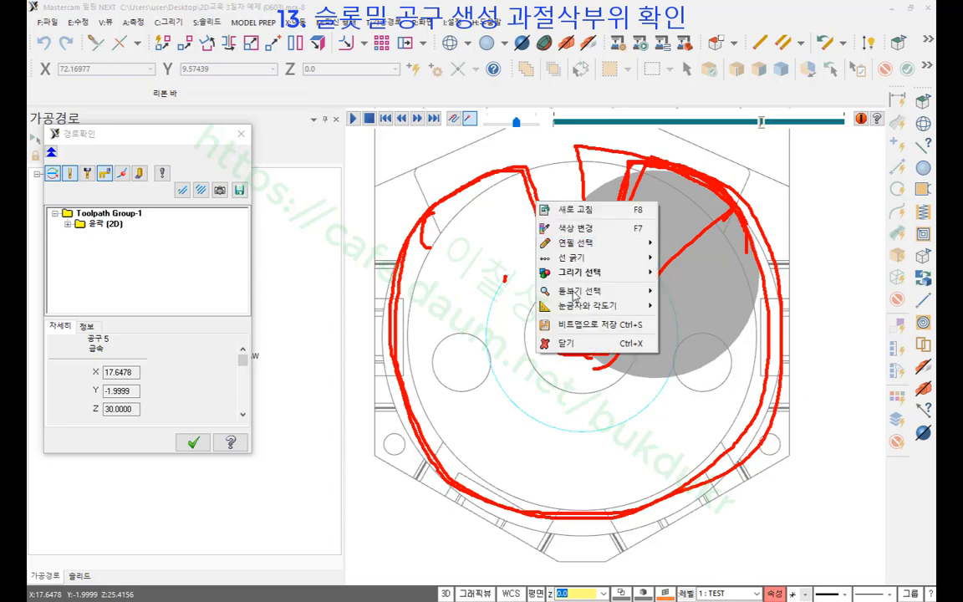
{"action": "left_click", "coordinate": [514, 309]}
{"action": "left_click", "coordinate": [193, 442]}
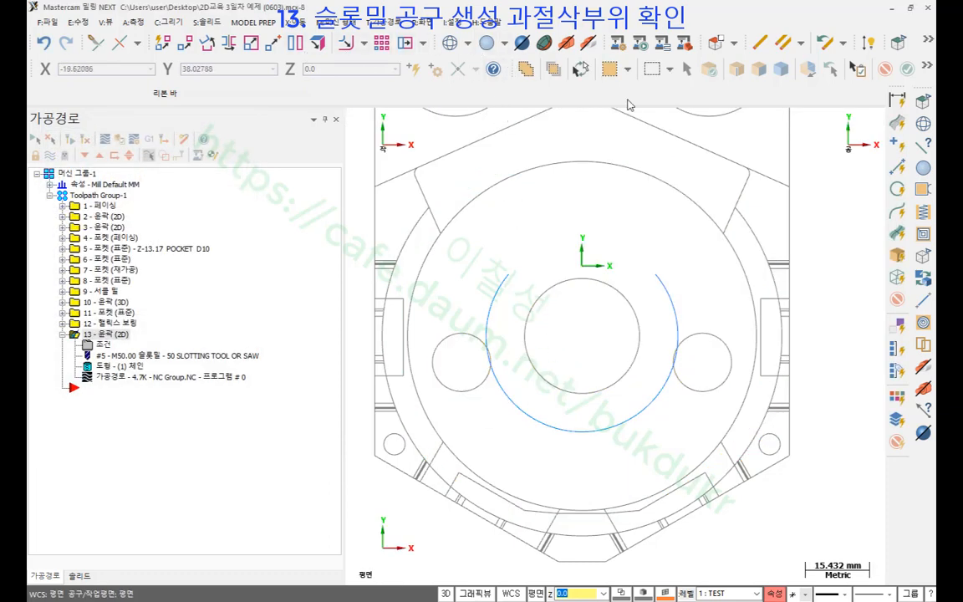
{"action": "right_click", "coordinate": [620, 212]}
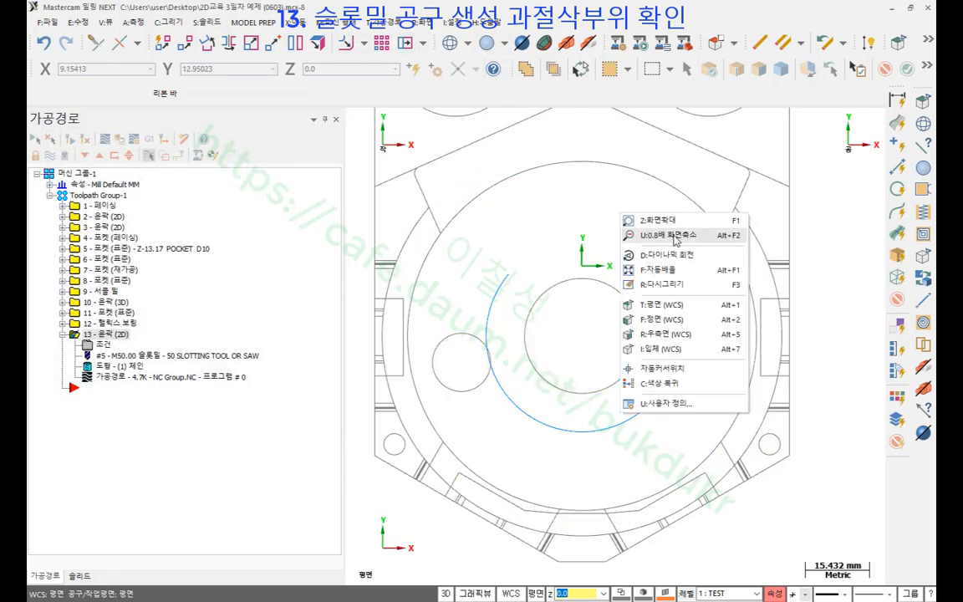
{"action": "left_click", "coordinate": [671, 348]}
- Verify all operations of Toolpath Group-1 in the solid machining simulation
{"action": "left_click", "coordinate": [64, 195]}
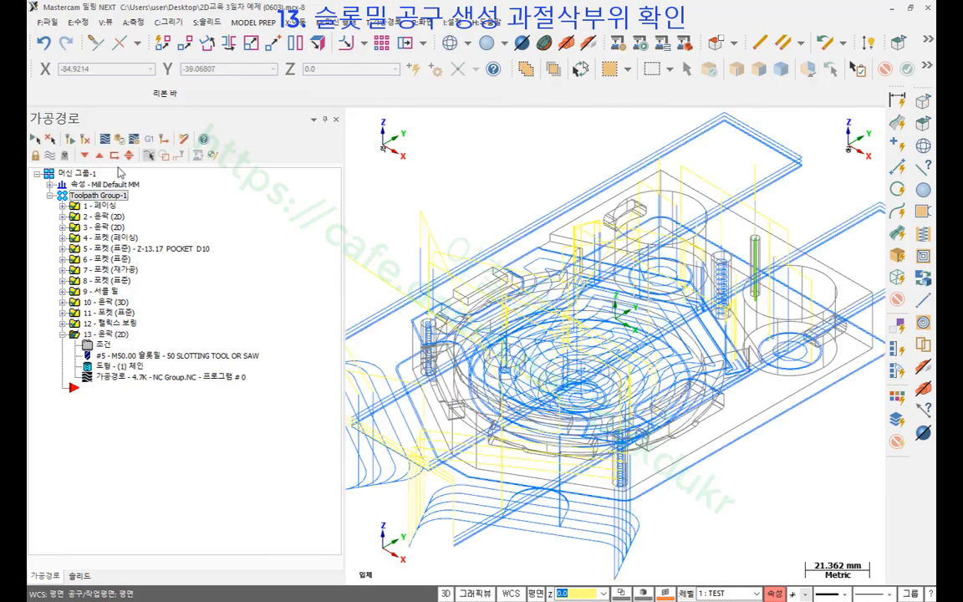
{"action": "left_click", "coordinate": [119, 140]}
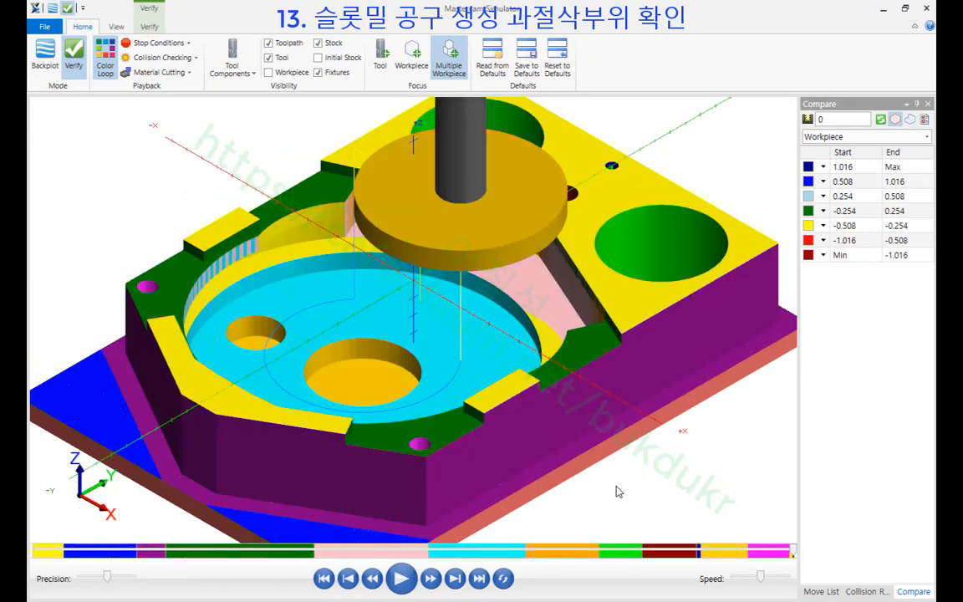
{"action": "mouse_move", "coordinate": [406, 295]}
{"action": "middle_mouse_down"}
{"action": "mouse_move", "coordinate": [429, 316]}
{"action": "mouse_move", "coordinate": [409, 297]}
{"action": "mouse_move", "coordinate": [416, 295]}
{"action": "middle_mouse_up"}
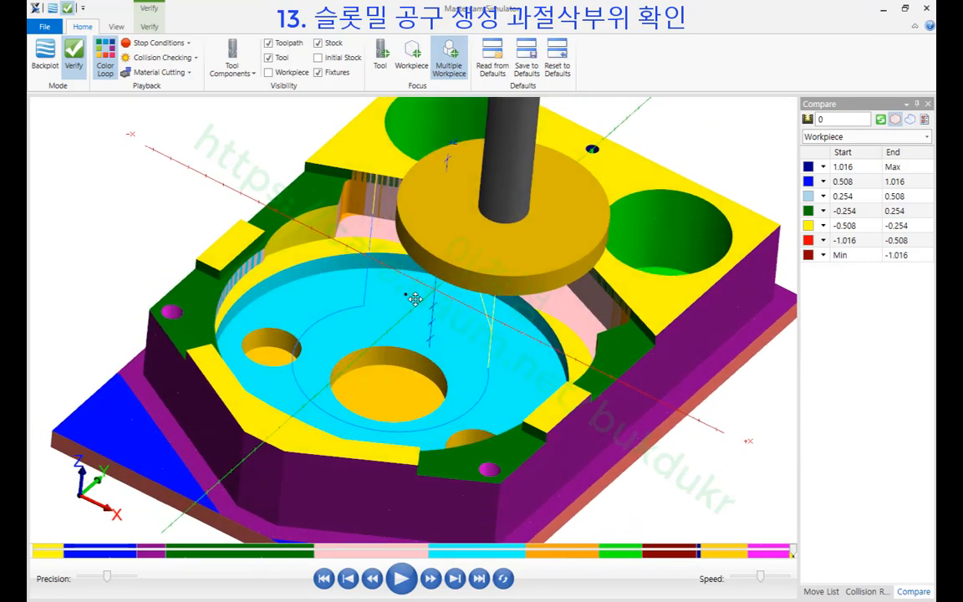
{"action": "scroll", "coordinate": [435, 287], "scroll_direction": "down", "scroll_amount": 1}
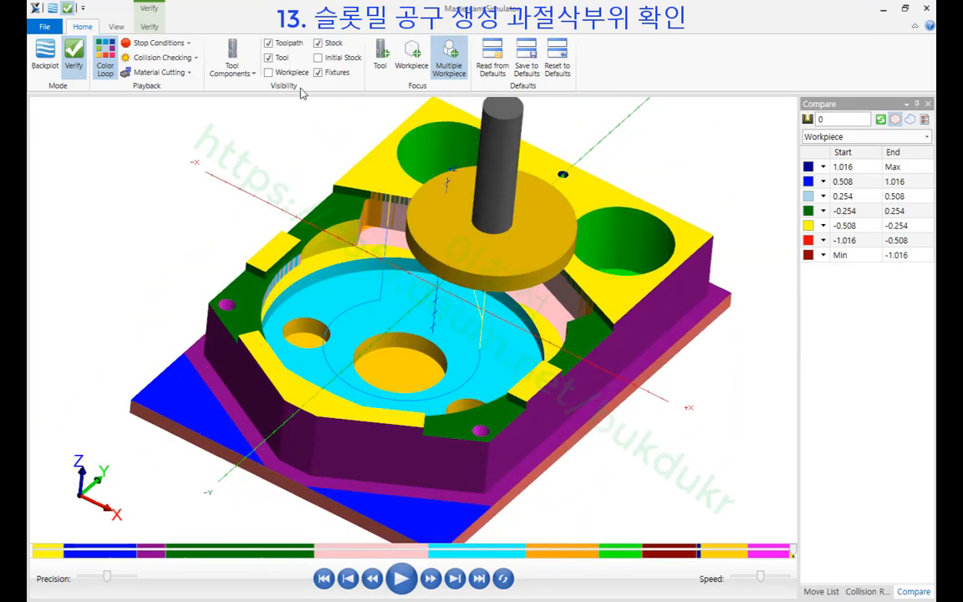
- Focus on the workpiece and run a colour comparison of the machined stock against it
{"action": "left_click", "coordinate": [412, 57]}
{"action": "left_click", "coordinate": [152, 26]}
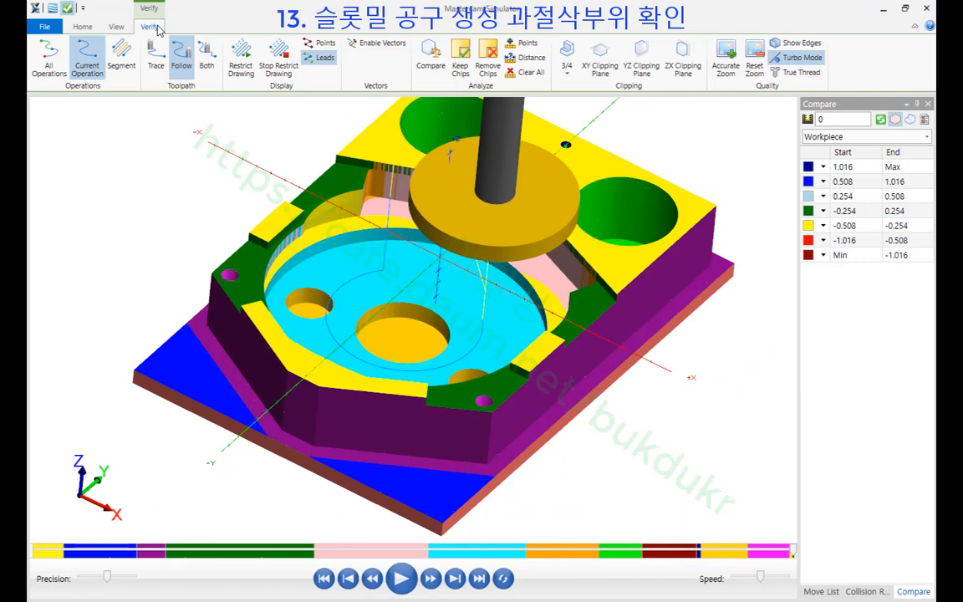
{"action": "left_click", "coordinate": [431, 58]}
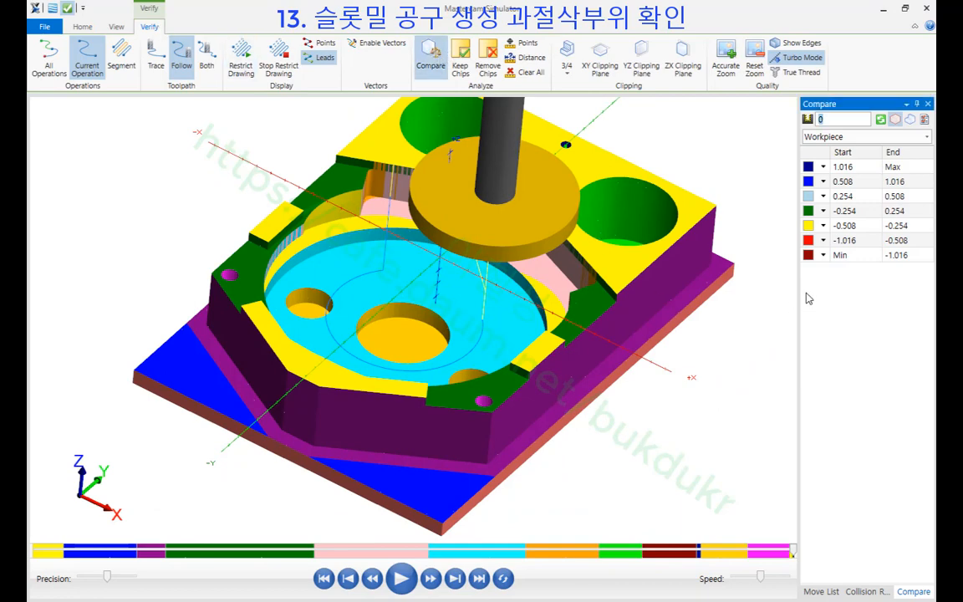
{"action": "left_click", "coordinate": [880, 119]}
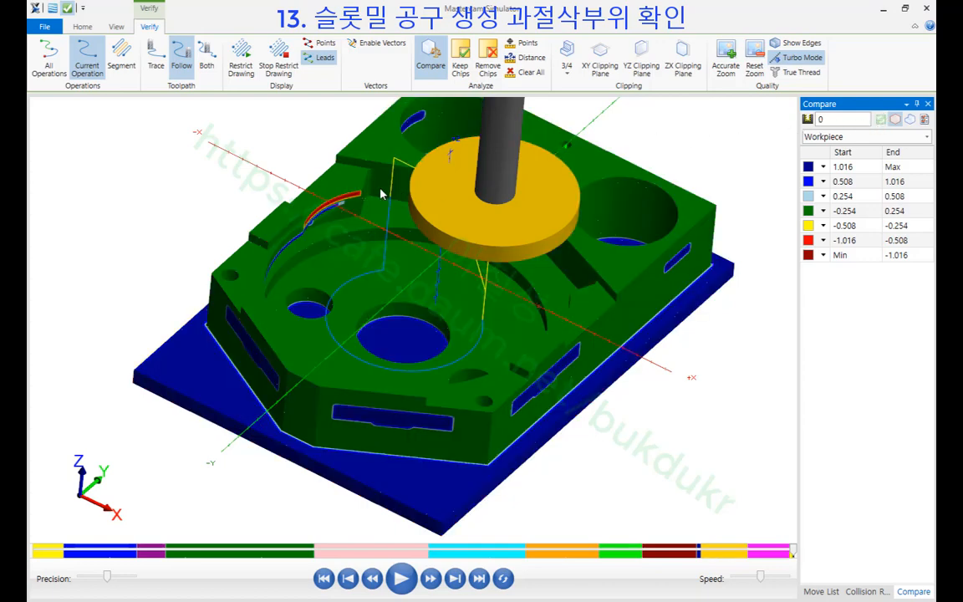
- Examine the compared part's slot mill undercut and pocket wall up close from several angles for overcut and leftover material
{"action": "scroll", "coordinate": [343, 201], "scroll_direction": "up", "scroll_amount": 5}
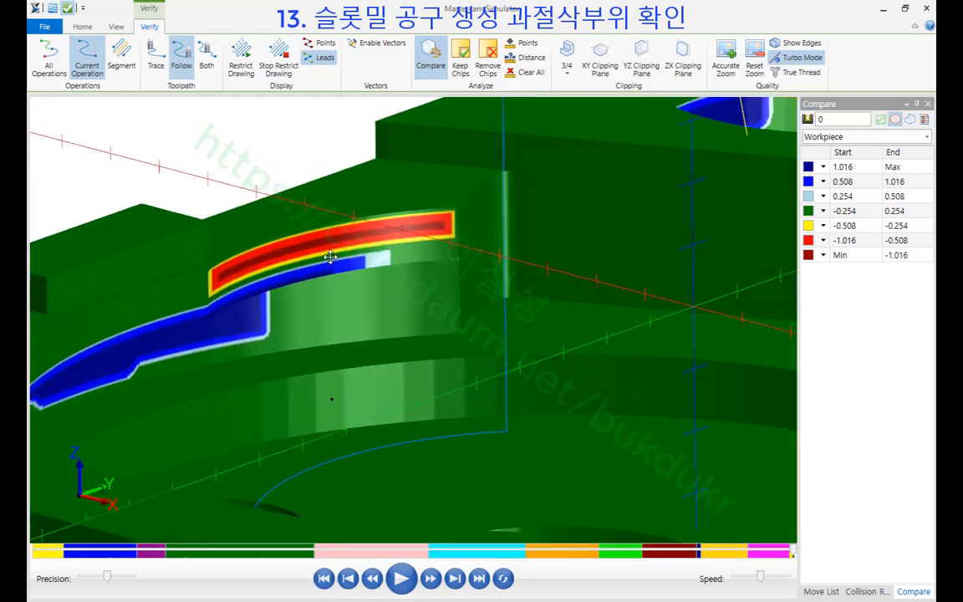
{"action": "scroll", "coordinate": [331, 258], "scroll_direction": "up", "scroll_amount": 4}
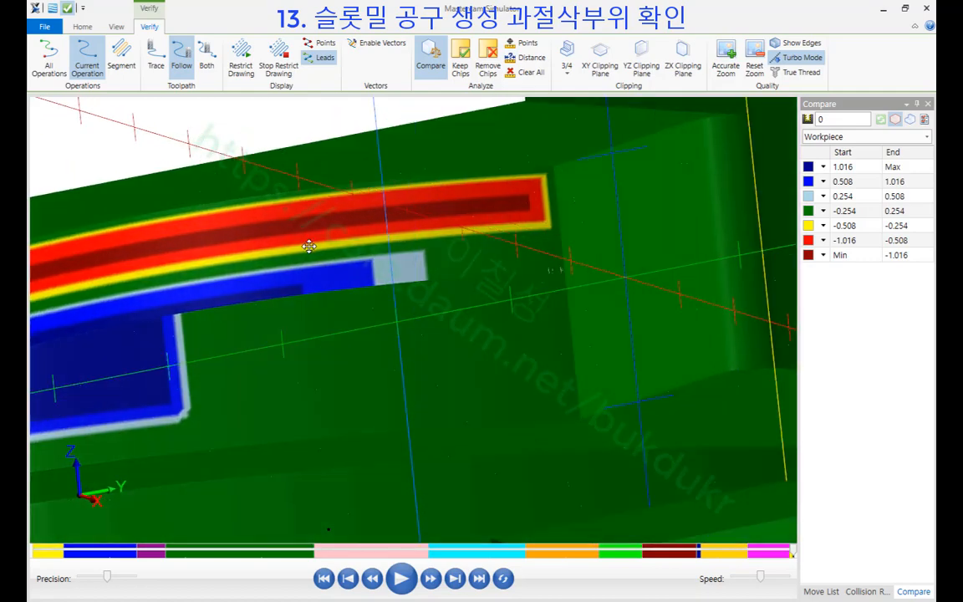
{"action": "scroll", "coordinate": [309, 246], "scroll_direction": "down", "scroll_amount": 8}
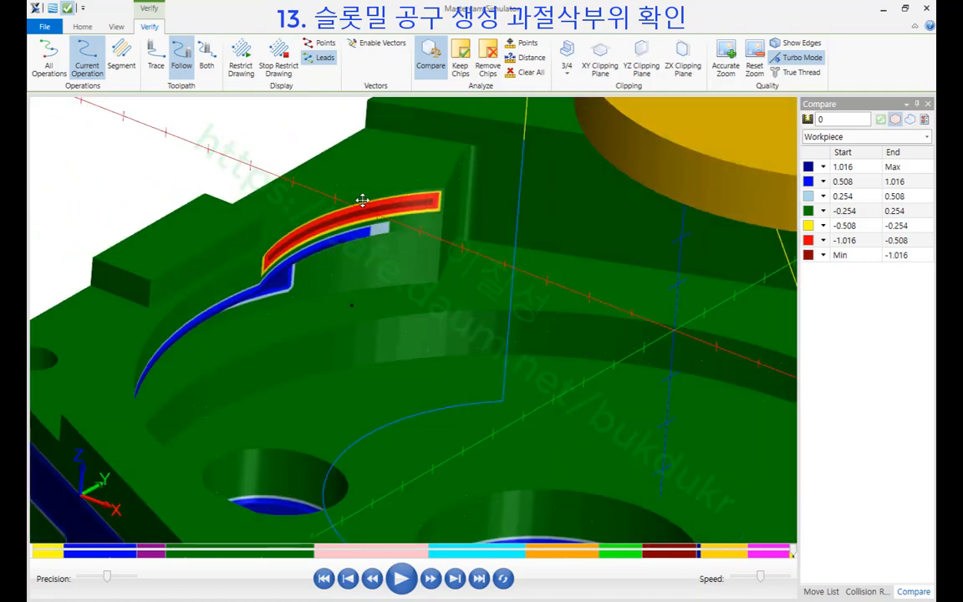
{"action": "middle_click_drag", "start_coordinate": [362, 200], "coordinate": [358, 206]}
{"action": "scroll", "coordinate": [200, 208], "scroll_direction": "down", "scroll_amount": 5}
{"action": "middle_click_drag", "start_coordinate": [235, 221], "coordinate": [319, 251]}
{"action": "scroll", "coordinate": [419, 295], "scroll_direction": "up", "scroll_amount": 5}
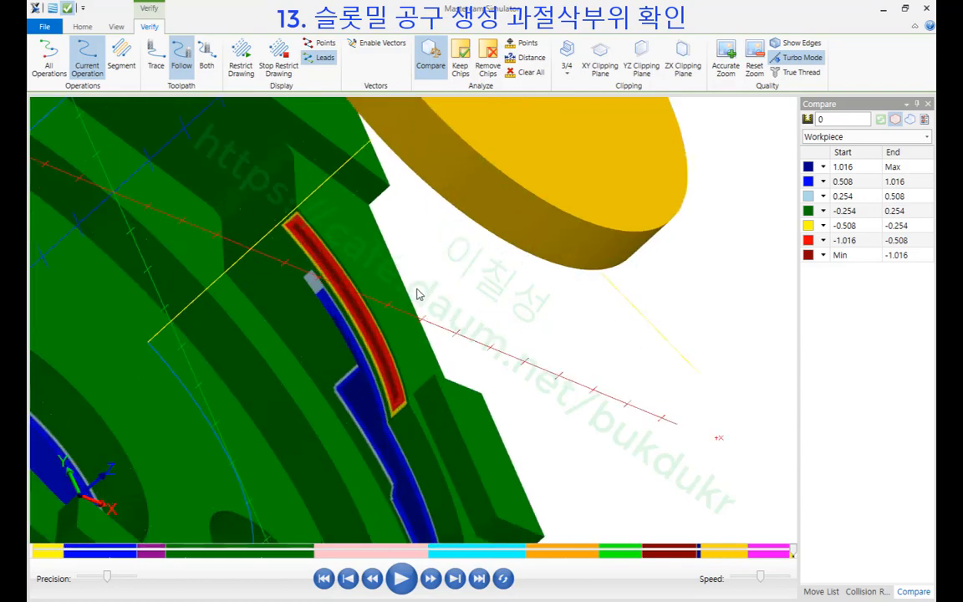
{"action": "scroll", "coordinate": [418, 295], "scroll_direction": "up", "scroll_amount": 3}
{"action": "scroll", "coordinate": [519, 268], "scroll_direction": "down", "scroll_amount": 6}
{"action": "scroll", "coordinate": [534, 275], "scroll_direction": "up", "scroll_amount": 2}
{"action": "middle_click_drag", "start_coordinate": [534, 275], "coordinate": [460, 266]}
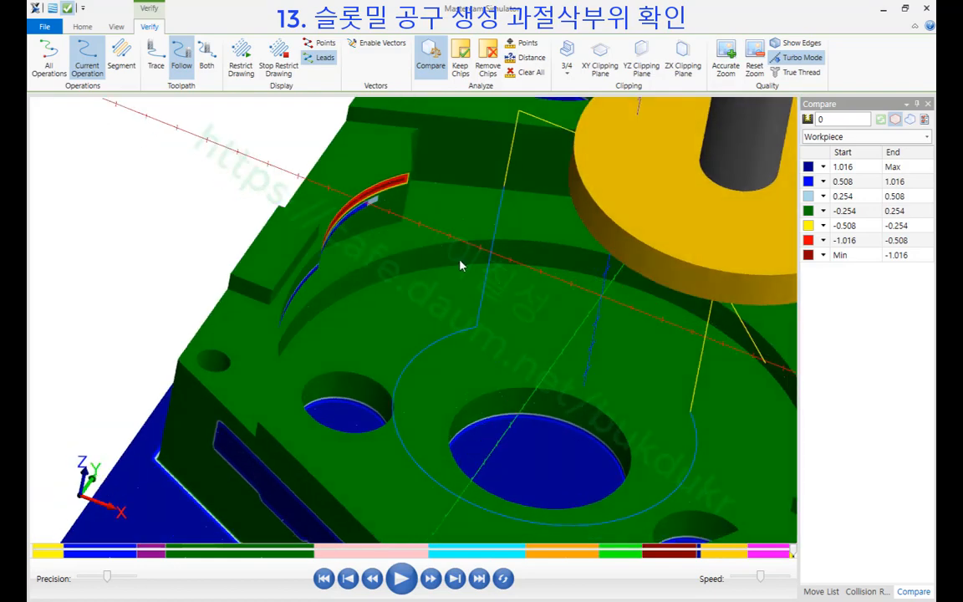
{"action": "scroll", "coordinate": [460, 266], "scroll_direction": "down", "scroll_amount": 5}
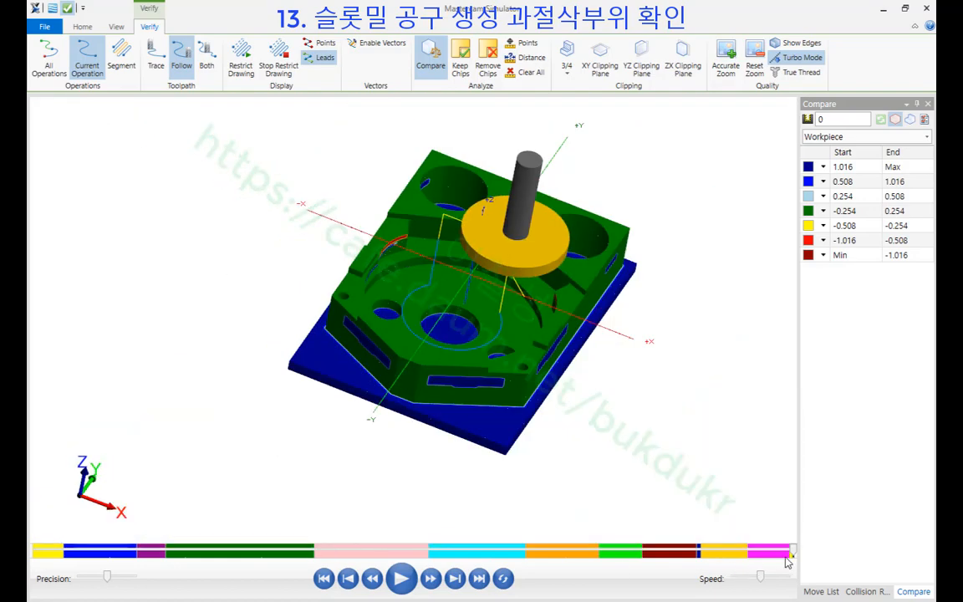
- Move the simulation back into the slot mill operation and examine the tool's position beside the overcut wall
{"action": "left_click_drag", "start_coordinate": [793, 553], "coordinate": [791, 557]}
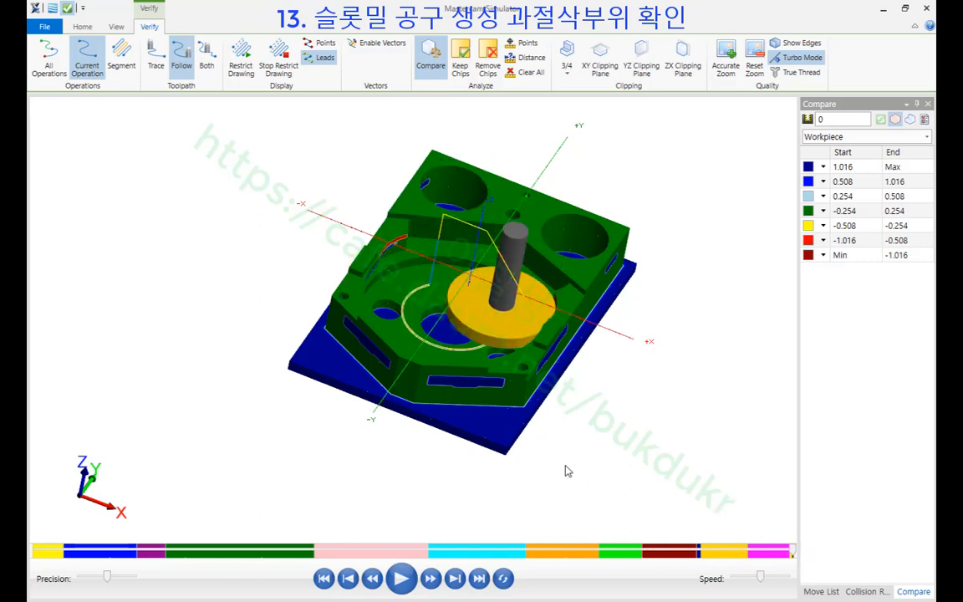
{"action": "scroll", "coordinate": [415, 285], "scroll_direction": "up", "scroll_amount": 4}
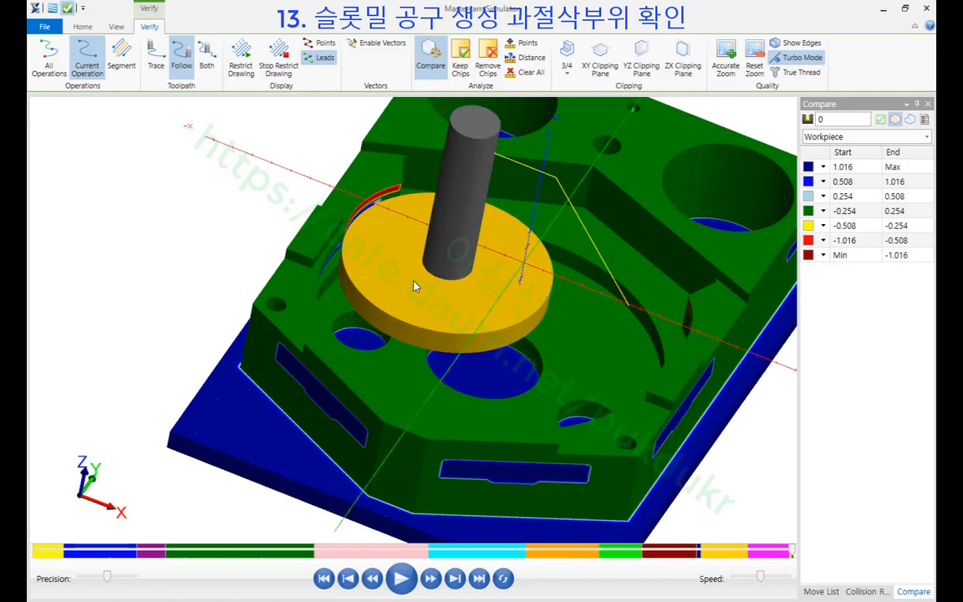
{"action": "middle_click_drag", "start_coordinate": [413, 280], "coordinate": [393, 268]}
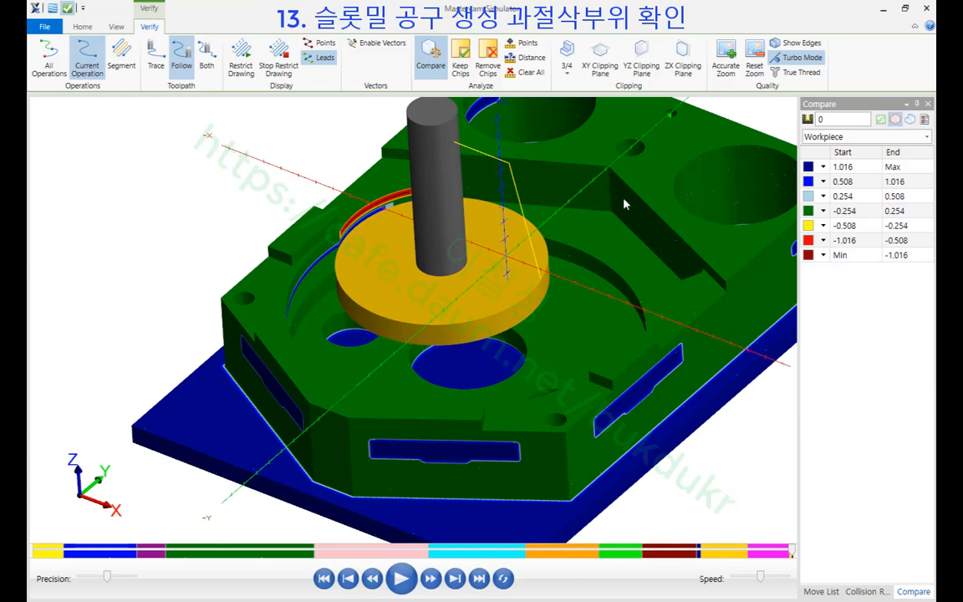
{"action": "mouse_move", "coordinate": [333, 227]}
{"action": "left_mouse_down"}
{"action": "mouse_move", "coordinate": [393, 215]}
{"action": "mouse_move", "coordinate": [424, 172]}
{"action": "left_mouse_up"}
{"action": "left_click_drag", "start_coordinate": [392, 203], "coordinate": [411, 193]}
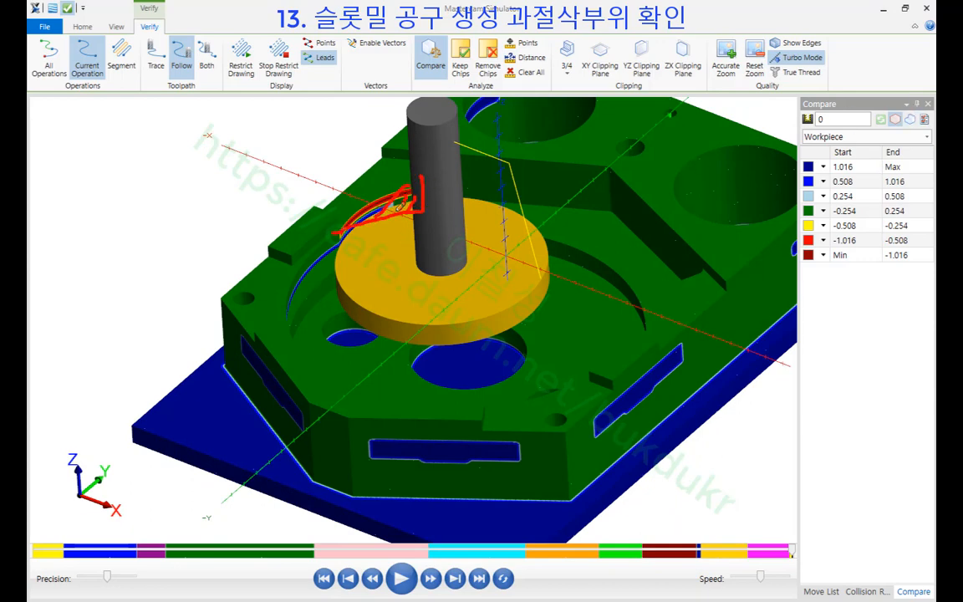
{"action": "mouse_move", "coordinate": [468, 305]}
{"action": "left_mouse_down"}
{"action": "mouse_move", "coordinate": [424, 345]}
{"action": "mouse_move", "coordinate": [502, 378]}
{"action": "mouse_move", "coordinate": [449, 313]}
{"action": "mouse_move", "coordinate": [444, 182]}
{"action": "mouse_move", "coordinate": [301, 309]}
{"action": "mouse_move", "coordinate": [615, 293]}
{"action": "left_mouse_up"}
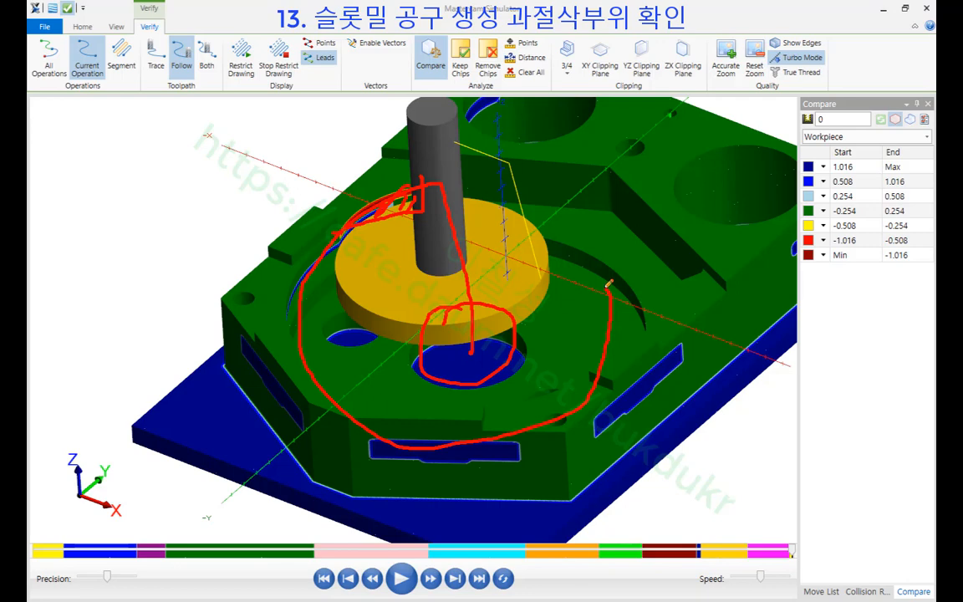
{"action": "right_click", "coordinate": [270, 153]}
{"action": "left_click", "coordinate": [307, 284]}
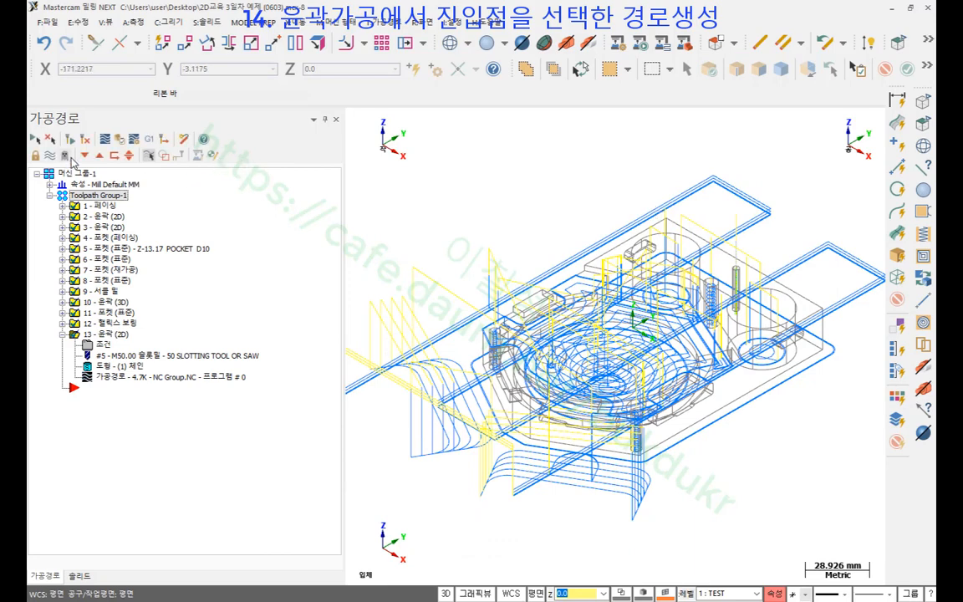
- Hide all toolpaths of Toolpath Group-1 and display the part as a shaded solid
{"action": "left_click", "coordinate": [71, 158]}
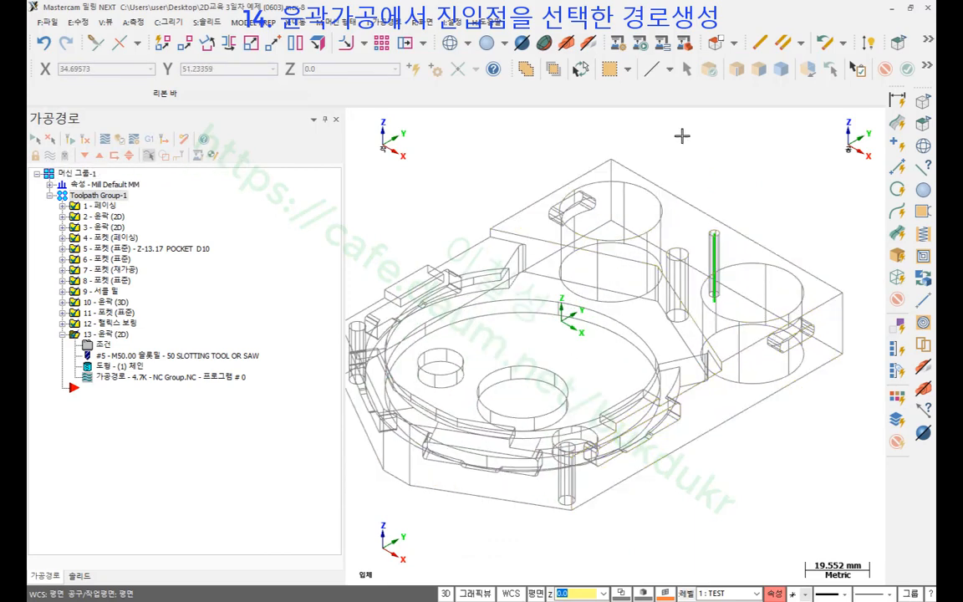
{"action": "left_click", "coordinate": [487, 43]}
{"action": "scroll", "coordinate": [698, 261], "scroll_direction": "down", "scroll_amount": 1}
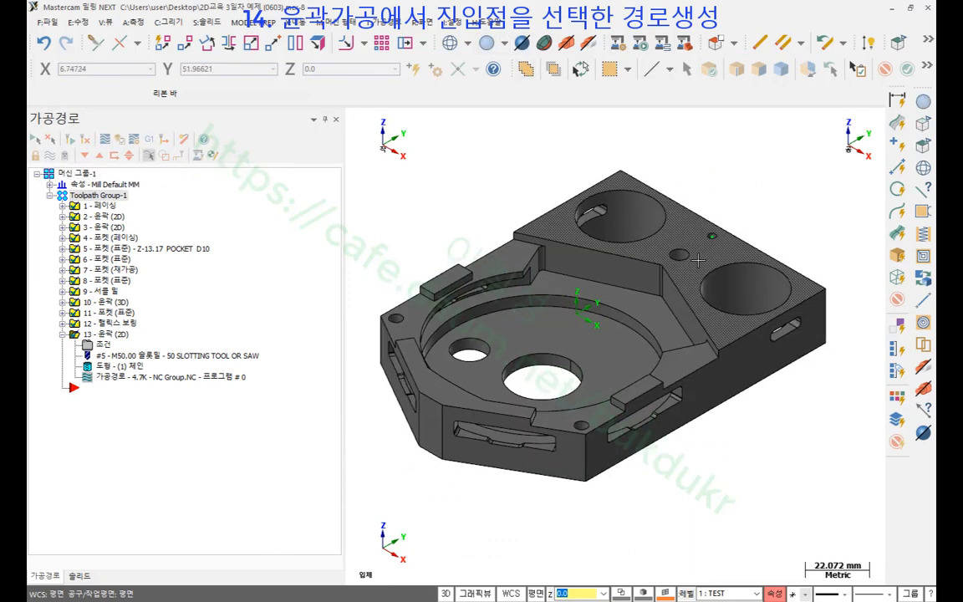
{"action": "scroll", "coordinate": [729, 228], "scroll_direction": "down", "scroll_amount": 1}
{"action": "scroll", "coordinate": [744, 227], "scroll_direction": "up", "scroll_amount": 1}
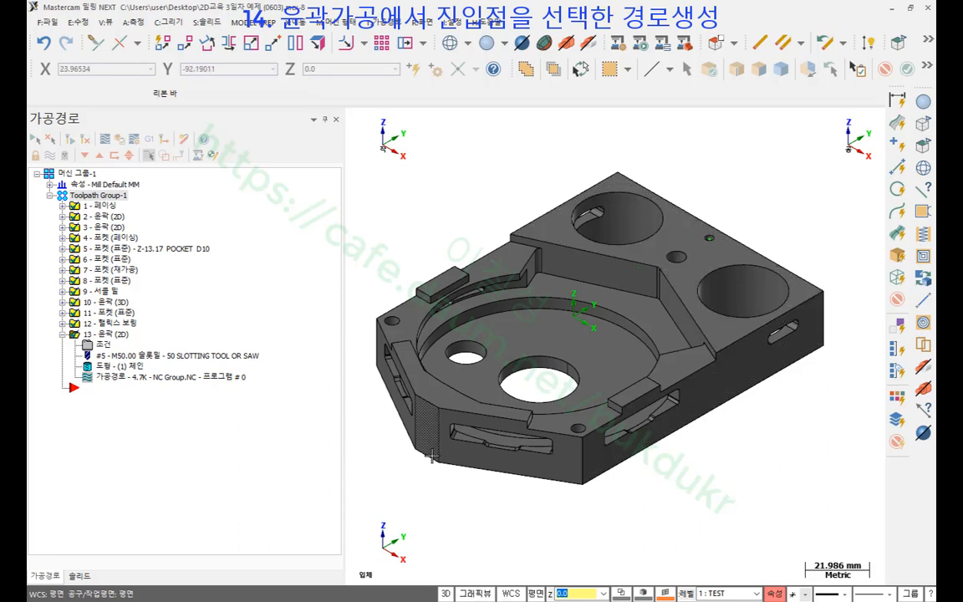
{"action": "scroll", "coordinate": [452, 453], "scroll_direction": "up", "scroll_amount": 2}
{"action": "scroll", "coordinate": [510, 364], "scroll_direction": "down", "scroll_amount": 1}
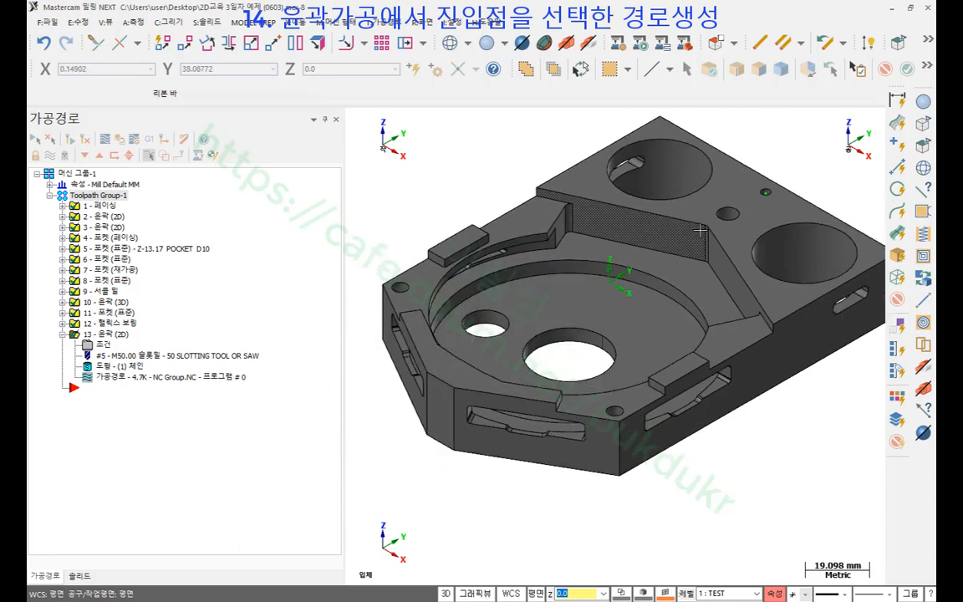
{"action": "scroll", "coordinate": [528, 368], "scroll_direction": "down", "scroll_amount": 1}
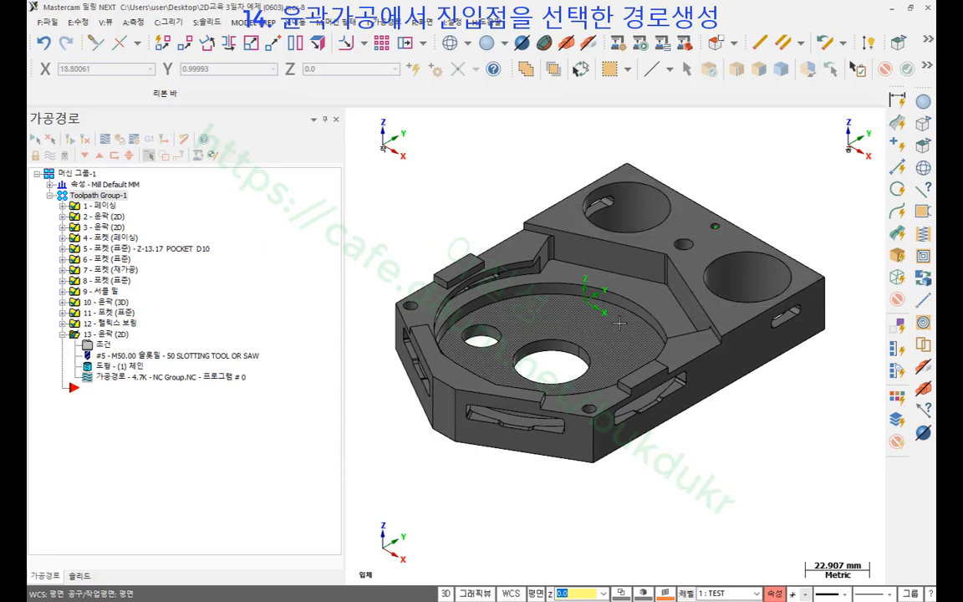
{"action": "scroll", "coordinate": [417, 412], "scroll_direction": "up", "scroll_amount": 1}
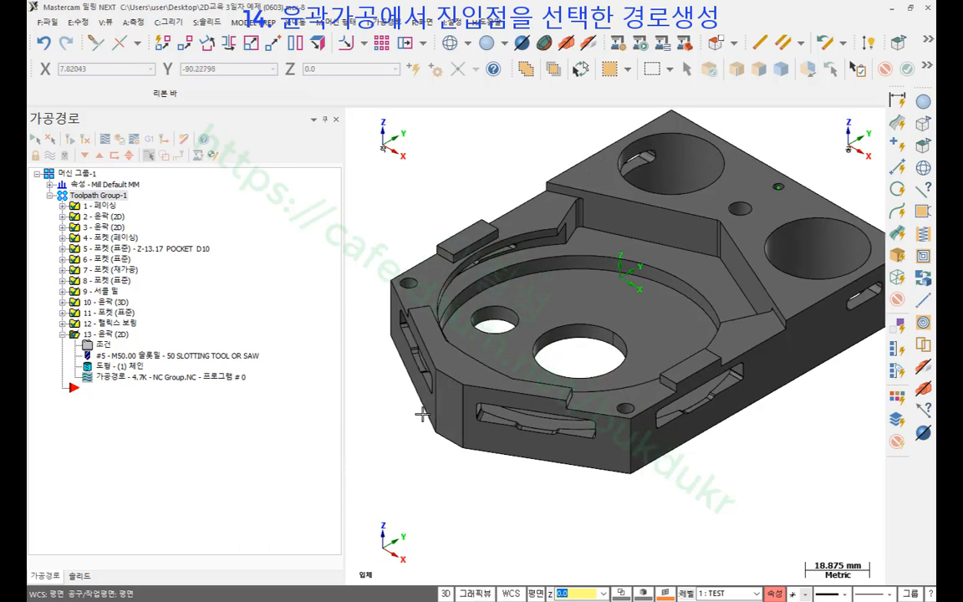
- Select the slot mill contour, operation 13, and examine its entry and exit moves on the shaded part
{"action": "left_click", "coordinate": [106, 334]}
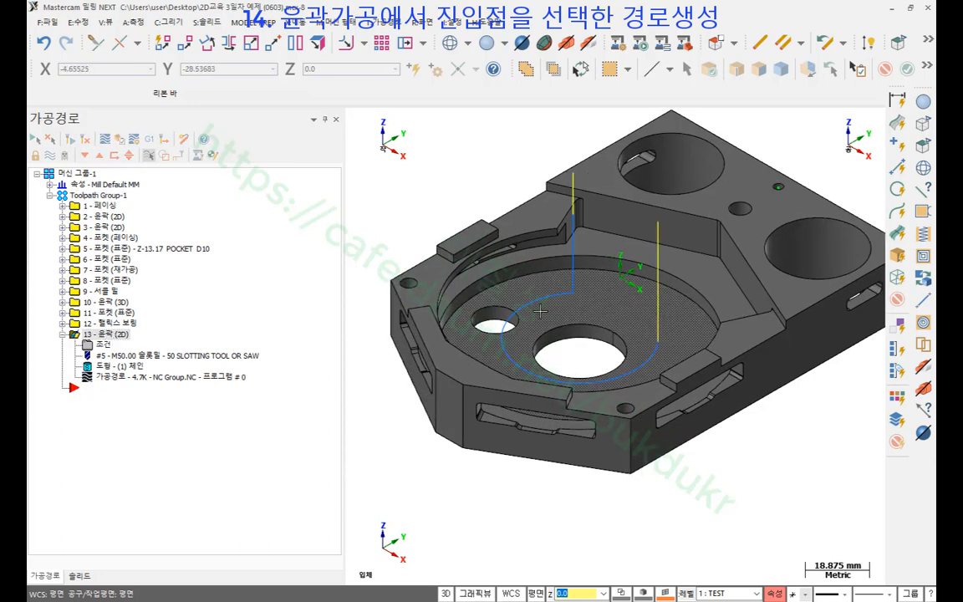
{"action": "scroll", "coordinate": [586, 352], "scroll_direction": "up", "scroll_amount": 1}
{"action": "middle_click_drag", "start_coordinate": [572, 335], "coordinate": [597, 338]}
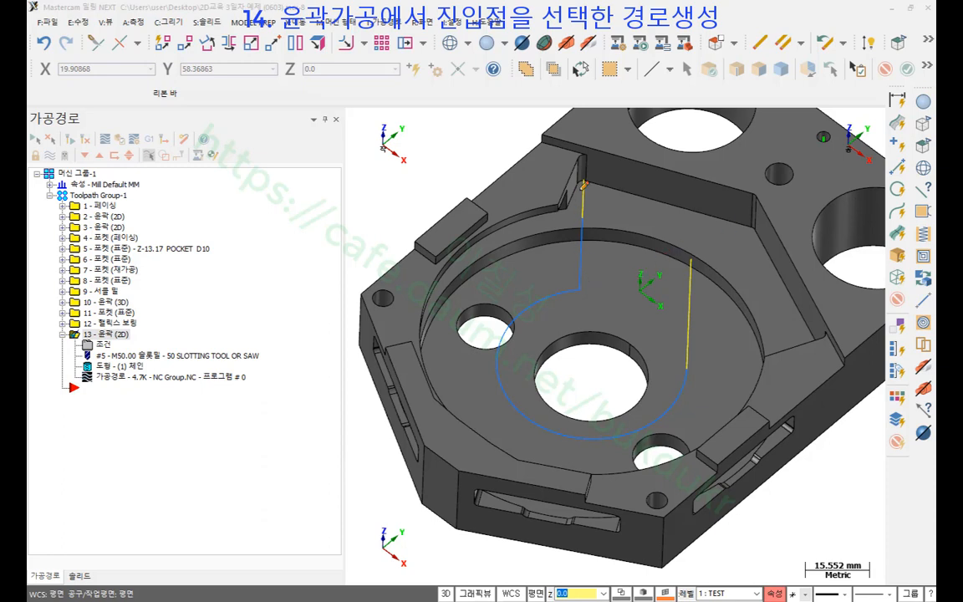
{"action": "left_click", "coordinate": [583, 185]}
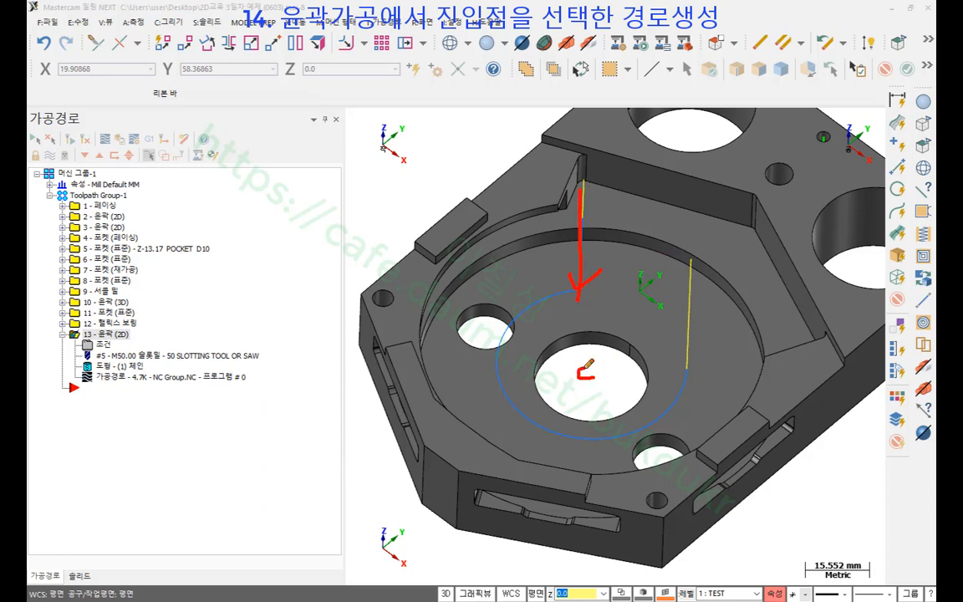
{"action": "mouse_move", "coordinate": [603, 319]}
{"action": "left_mouse_down"}
{"action": "mouse_move", "coordinate": [587, 370]}
{"action": "mouse_move", "coordinate": [581, 289]}
{"action": "left_mouse_up"}
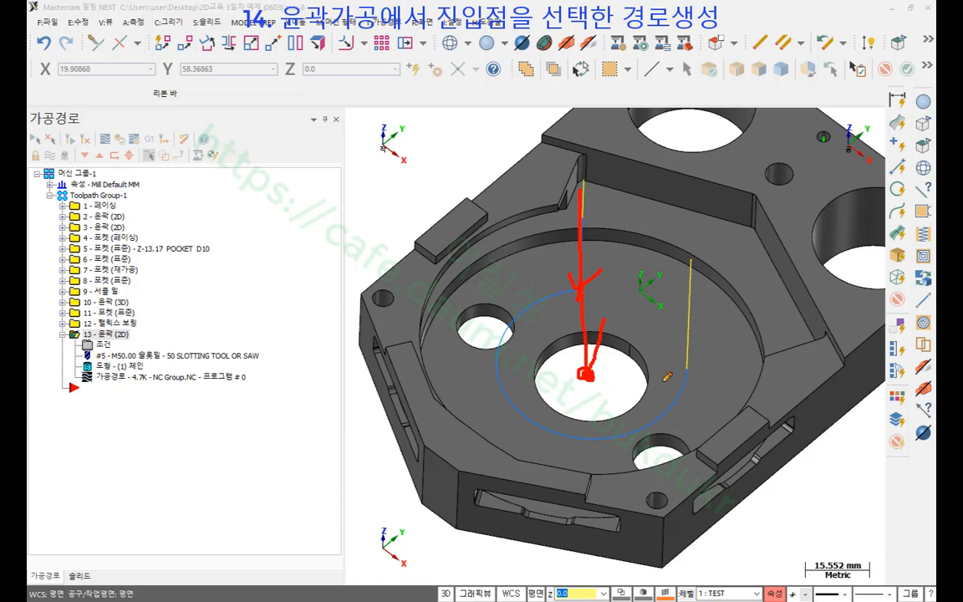
{"action": "mouse_move", "coordinate": [562, 185]}
{"action": "left_mouse_down"}
{"action": "mouse_move", "coordinate": [502, 199]}
{"action": "mouse_move", "coordinate": [514, 201]}
{"action": "left_mouse_up"}
{"action": "right_click", "coordinate": [566, 219]}
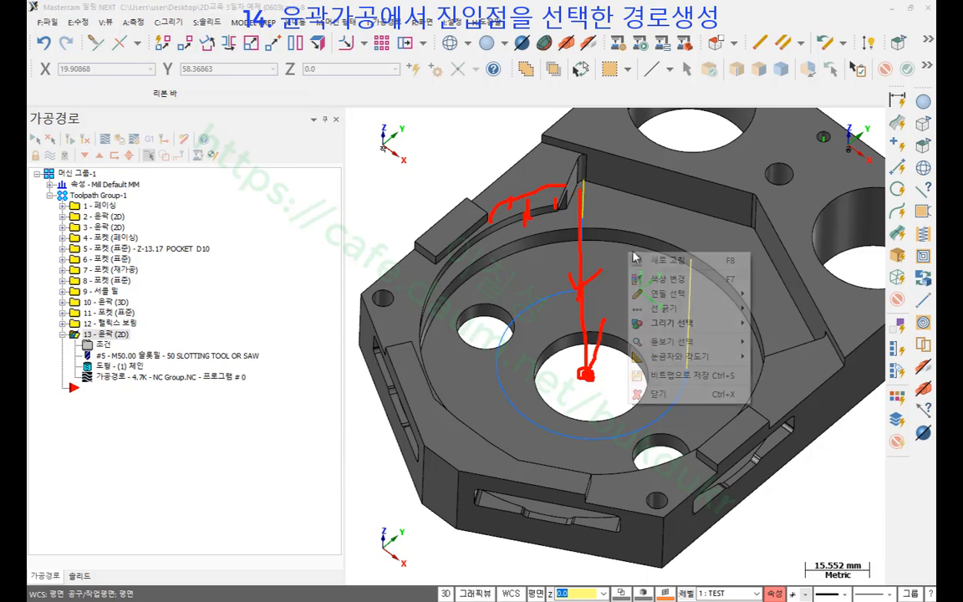
{"action": "left_click", "coordinate": [611, 355]}
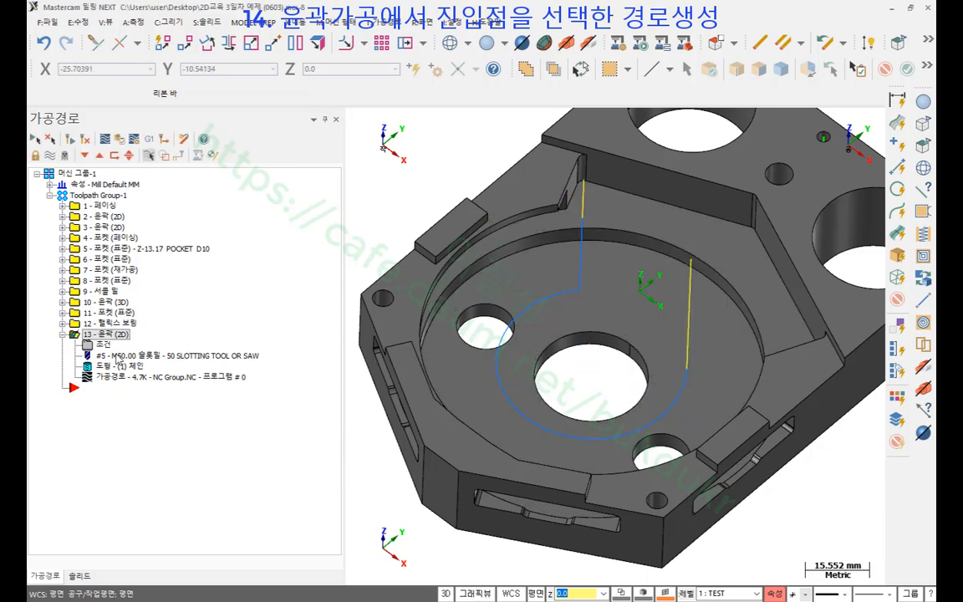
- Enable lead in/out in the parameters of contour operation 13, activating both entry and exit with the entry point and exit point options
{"action": "left_click", "coordinate": [104, 344]}
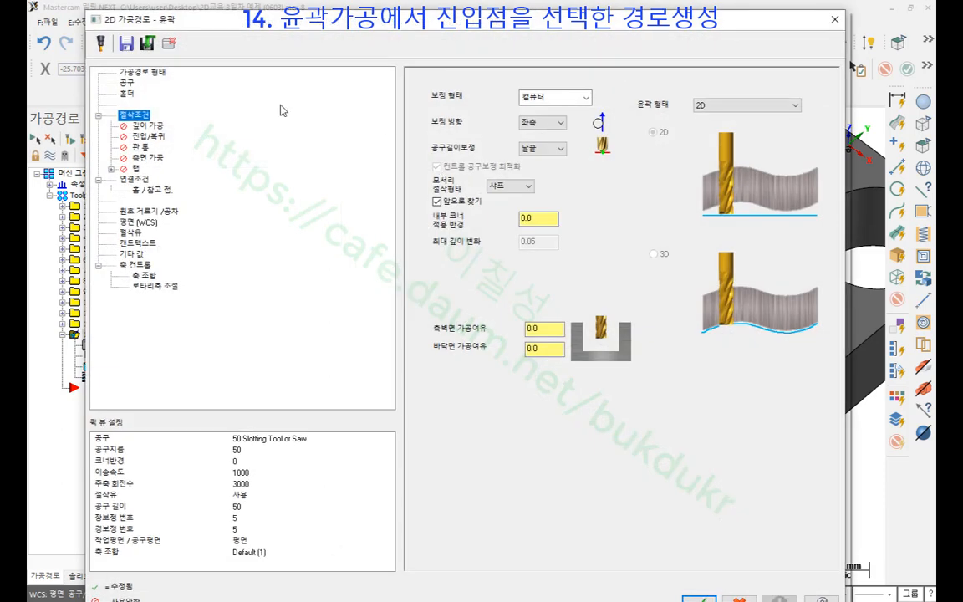
{"action": "left_click", "coordinate": [148, 138]}
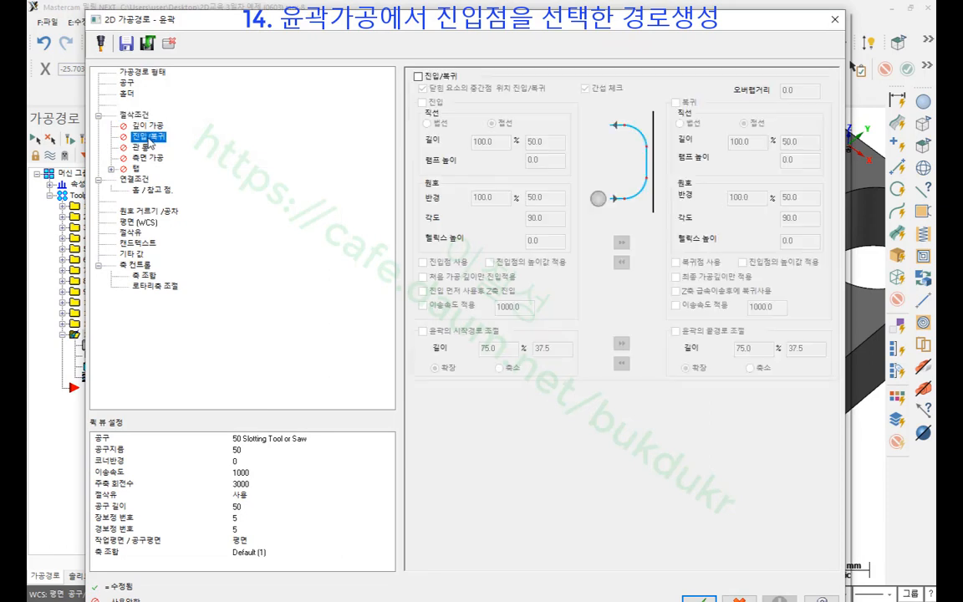
{"action": "left_click", "coordinate": [419, 77]}
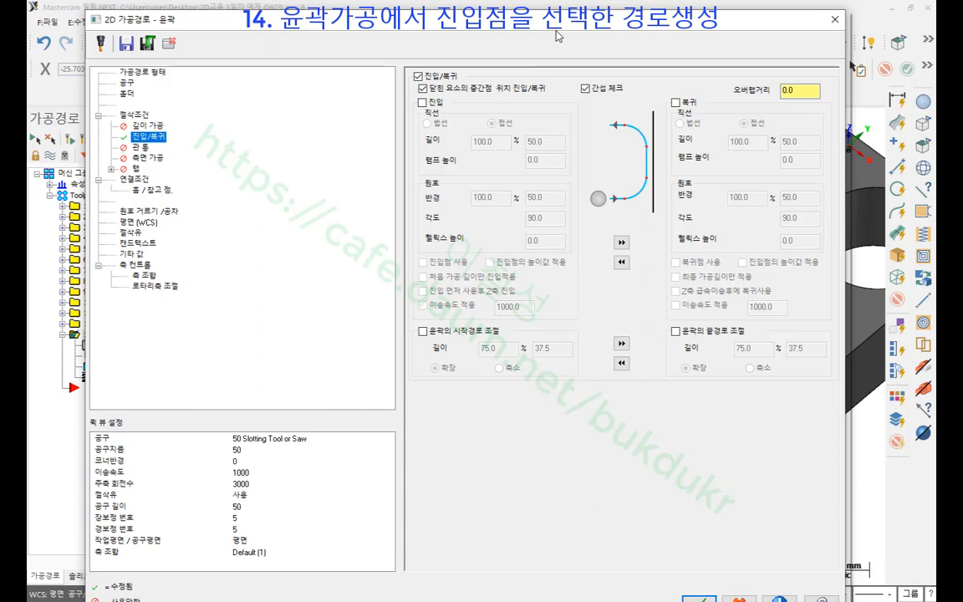
{"action": "left_click", "coordinate": [422, 102]}
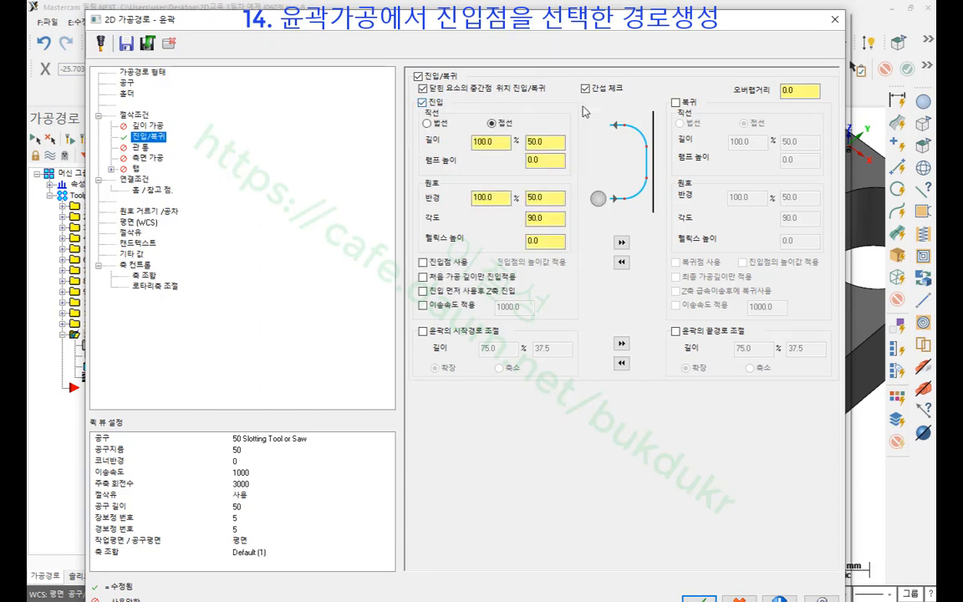
{"action": "left_click", "coordinate": [676, 102]}
{"action": "left_click", "coordinate": [423, 261]}
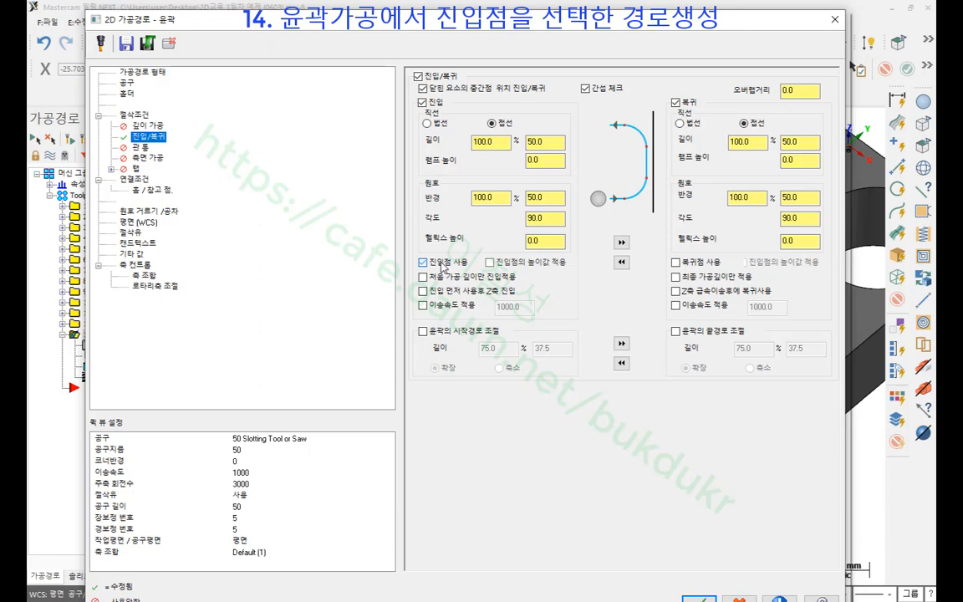
{"action": "left_click", "coordinate": [676, 262]}
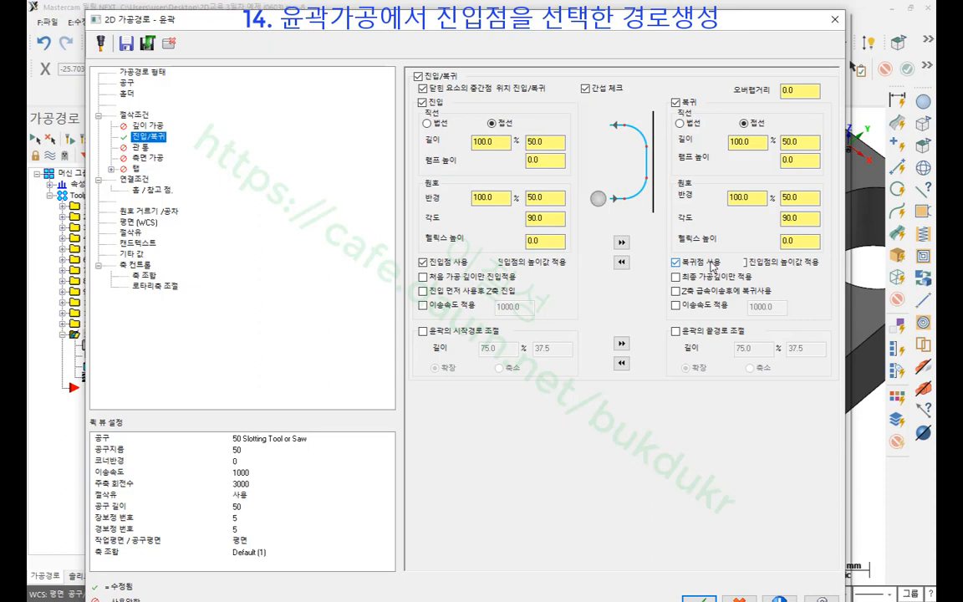
- Set the entry line length and arc radius to 0 and copy the entry values to the exit side
{"action": "double_click", "coordinate": [535, 142]}
{"action": "type", "text": "0"}
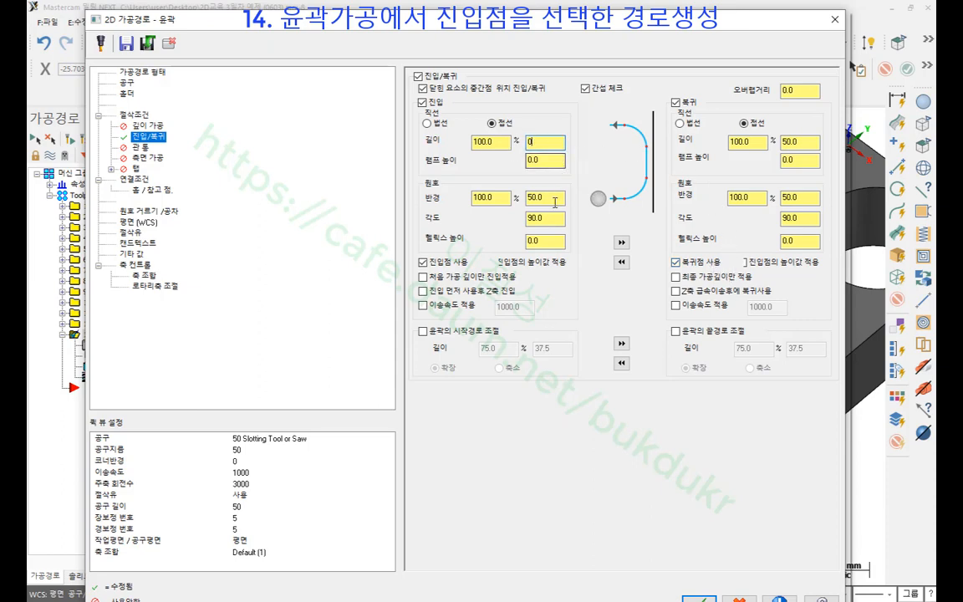
{"action": "key", "text": "Tab"}
{"action": "key", "text": "Tab"}
{"action": "key", "text": "Tab"}
{"action": "type", "text": "0"}
{"action": "left_click", "coordinate": [621, 242]}
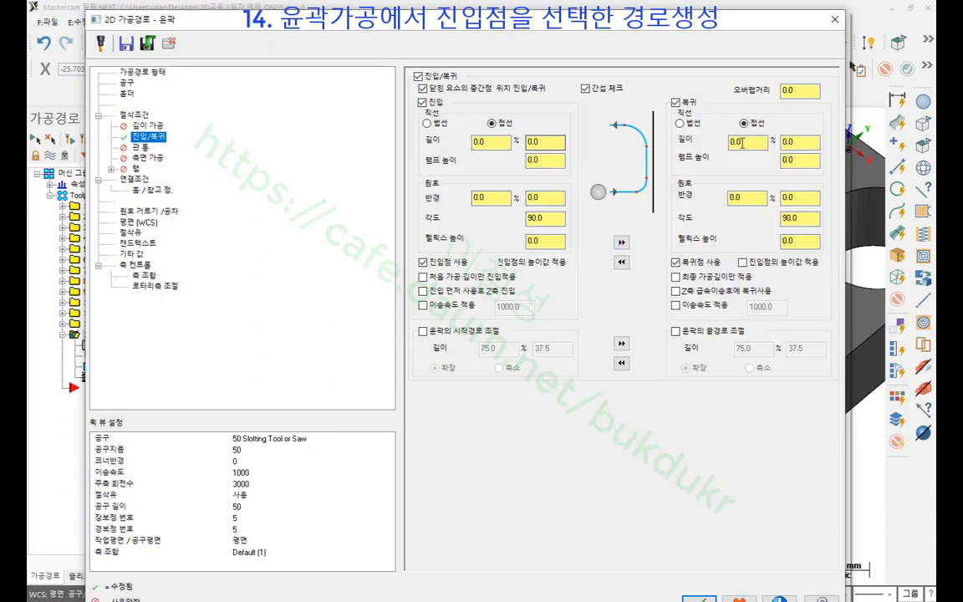
{"action": "mouse_move", "coordinate": [560, 249]}
{"action": "left_mouse_down"}
{"action": "mouse_move", "coordinate": [467, 134]}
{"action": "mouse_move", "coordinate": [573, 214]}
{"action": "mouse_move", "coordinate": [550, 268]}
{"action": "left_mouse_up"}
{"action": "mouse_move", "coordinate": [748, 224]}
{"action": "left_mouse_down"}
{"action": "mouse_move", "coordinate": [706, 125]}
{"action": "mouse_move", "coordinate": [830, 178]}
{"action": "mouse_move", "coordinate": [788, 241]}
{"action": "left_mouse_up"}
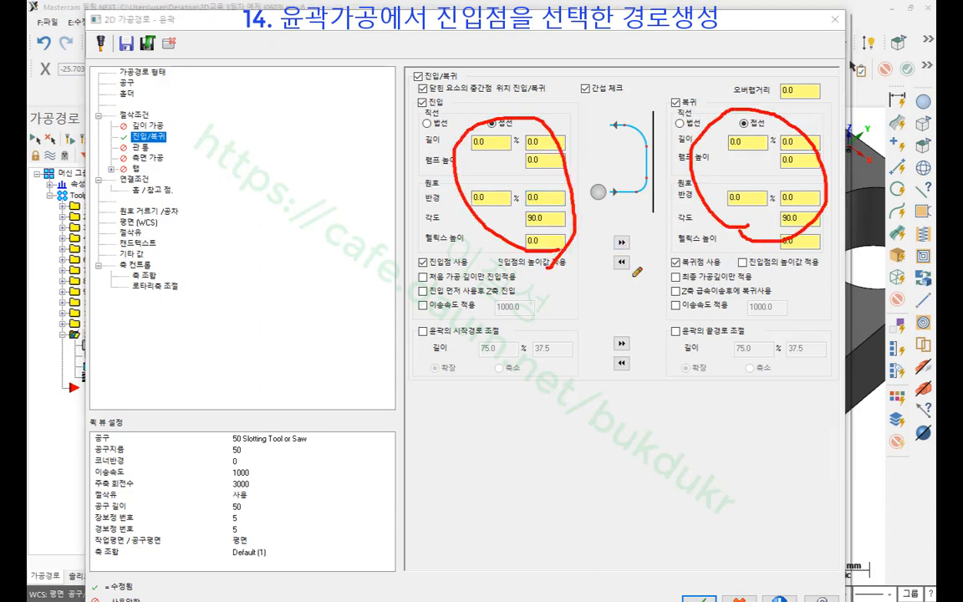
{"action": "mouse_move", "coordinate": [409, 272]}
{"action": "left_mouse_down"}
{"action": "mouse_move", "coordinate": [468, 241]}
{"action": "mouse_move", "coordinate": [512, 267]}
{"action": "mouse_move", "coordinate": [413, 269]}
{"action": "left_mouse_up"}
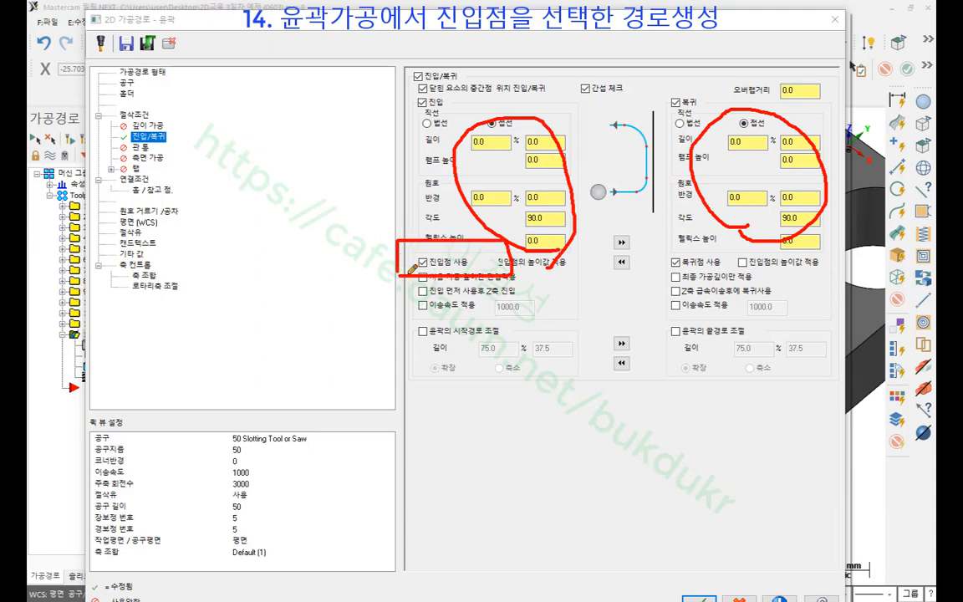
{"action": "mouse_move", "coordinate": [653, 265]}
{"action": "left_mouse_down"}
{"action": "mouse_move", "coordinate": [645, 243]}
{"action": "mouse_move", "coordinate": [743, 243]}
{"action": "mouse_move", "coordinate": [648, 276]}
{"action": "left_mouse_up"}
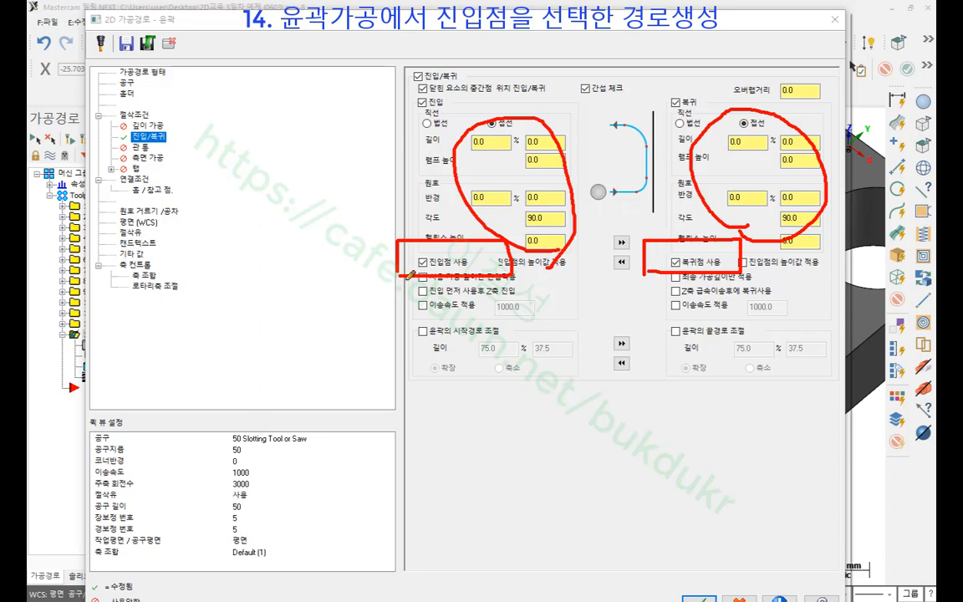
{"action": "mouse_move", "coordinate": [411, 274]}
{"action": "left_mouse_down"}
{"action": "mouse_move", "coordinate": [502, 240]}
{"action": "mouse_move", "coordinate": [387, 276]}
{"action": "left_mouse_up"}
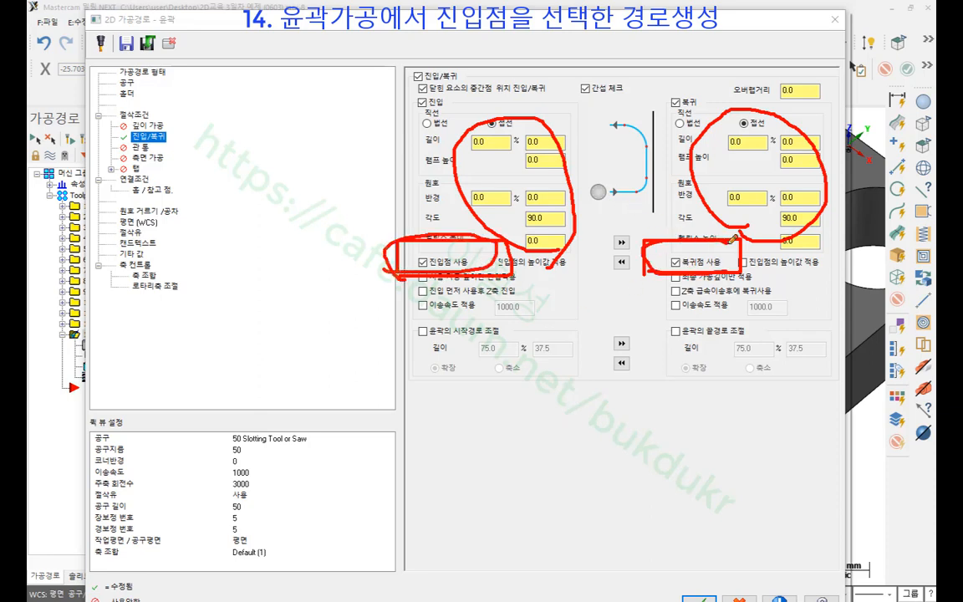
{"action": "right_click", "coordinate": [595, 293]}
{"action": "left_click", "coordinate": [680, 435]}
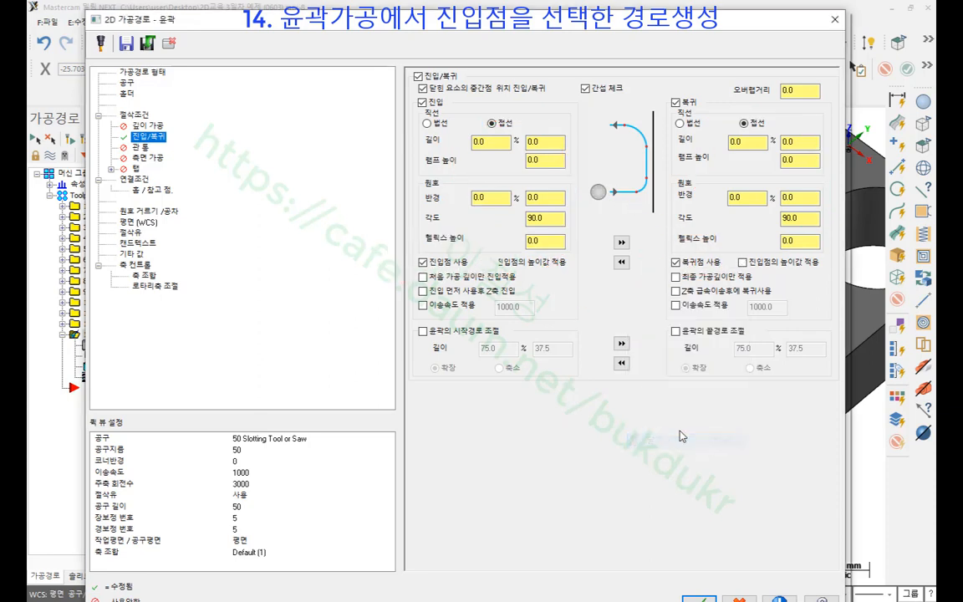
- Accept the contour parameters and open the chain manager for operation 13's geometry
{"action": "left_click", "coordinate": [701, 599]}
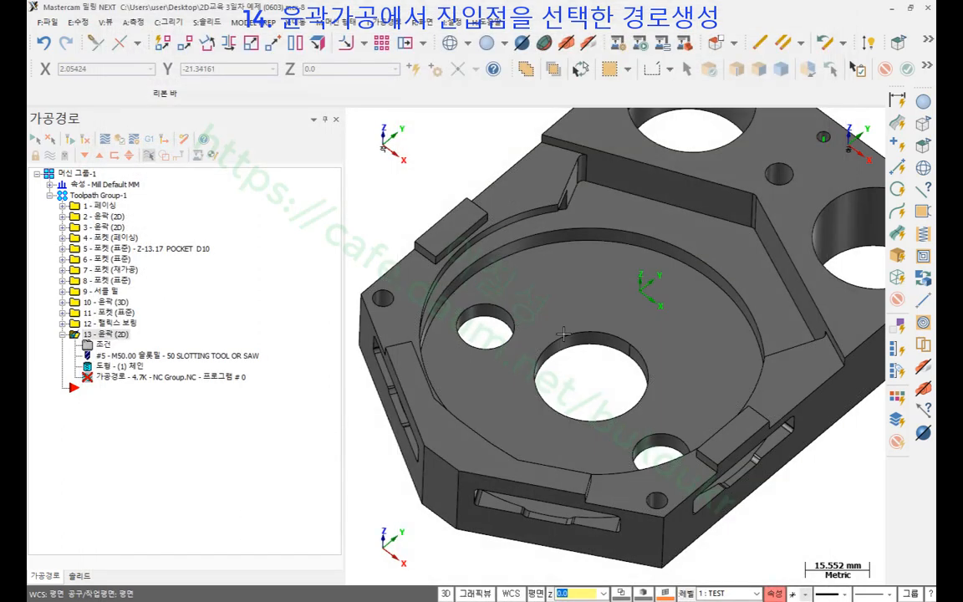
{"action": "scroll", "coordinate": [468, 276], "scroll_direction": "down", "scroll_amount": 2}
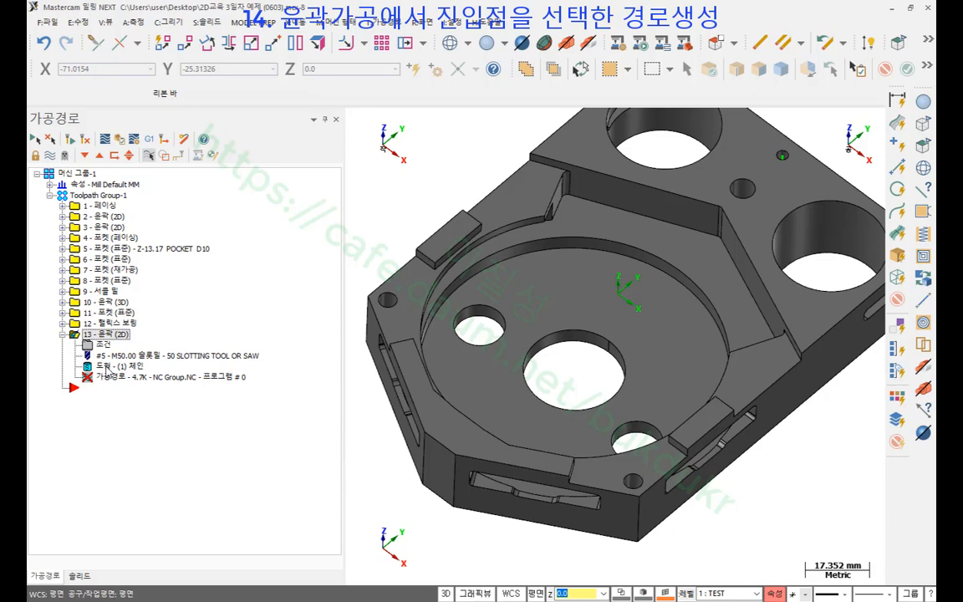
{"action": "left_click", "coordinate": [106, 366]}
{"action": "left_click_drag", "start_coordinate": [254, 39], "coordinate": [300, 244]}
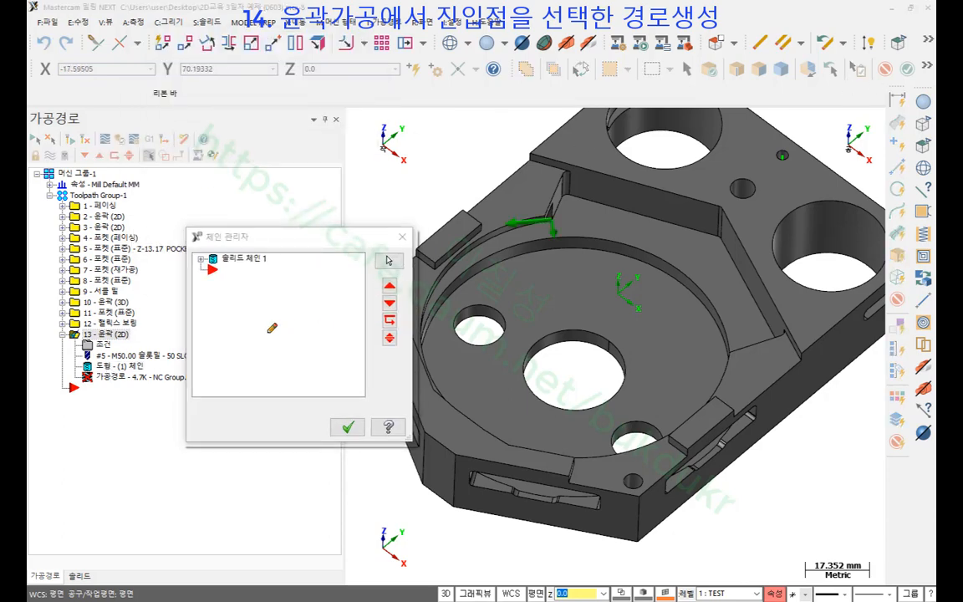
{"action": "mouse_move", "coordinate": [293, 289]}
{"action": "left_mouse_down"}
{"action": "mouse_move", "coordinate": [197, 262]}
{"action": "mouse_move", "coordinate": [286, 294]}
{"action": "left_mouse_up"}
{"action": "mouse_move", "coordinate": [227, 320]}
{"action": "left_mouse_down"}
{"action": "mouse_move", "coordinate": [236, 346]}
{"action": "mouse_move", "coordinate": [266, 334]}
{"action": "mouse_move", "coordinate": [318, 370]}
{"action": "left_mouse_up"}
{"action": "mouse_move", "coordinate": [255, 414]}
{"action": "left_mouse_down"}
{"action": "mouse_move", "coordinate": [288, 414]}
{"action": "mouse_move", "coordinate": [242, 451]}
{"action": "mouse_move", "coordinate": [292, 456]}
{"action": "mouse_move", "coordinate": [256, 482]}
{"action": "left_mouse_up"}
{"action": "mouse_move", "coordinate": [257, 478]}
{"action": "left_mouse_down"}
{"action": "mouse_move", "coordinate": [272, 469]}
{"action": "mouse_move", "coordinate": [267, 485]}
{"action": "left_mouse_up"}
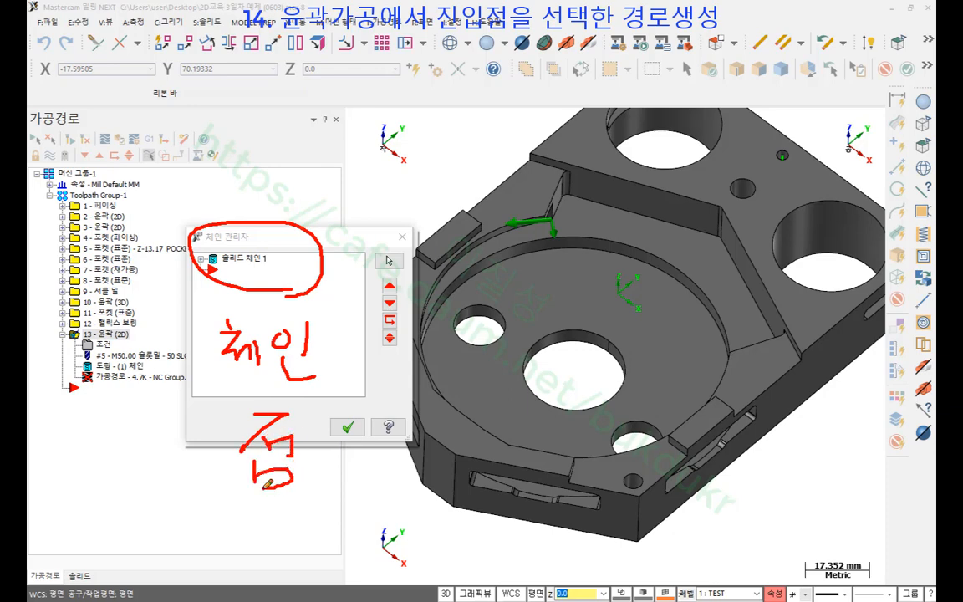
{"action": "mouse_move", "coordinate": [566, 373]}
{"action": "left_mouse_down"}
{"action": "mouse_move", "coordinate": [584, 373]}
{"action": "mouse_move", "coordinate": [577, 378]}
{"action": "left_mouse_up"}
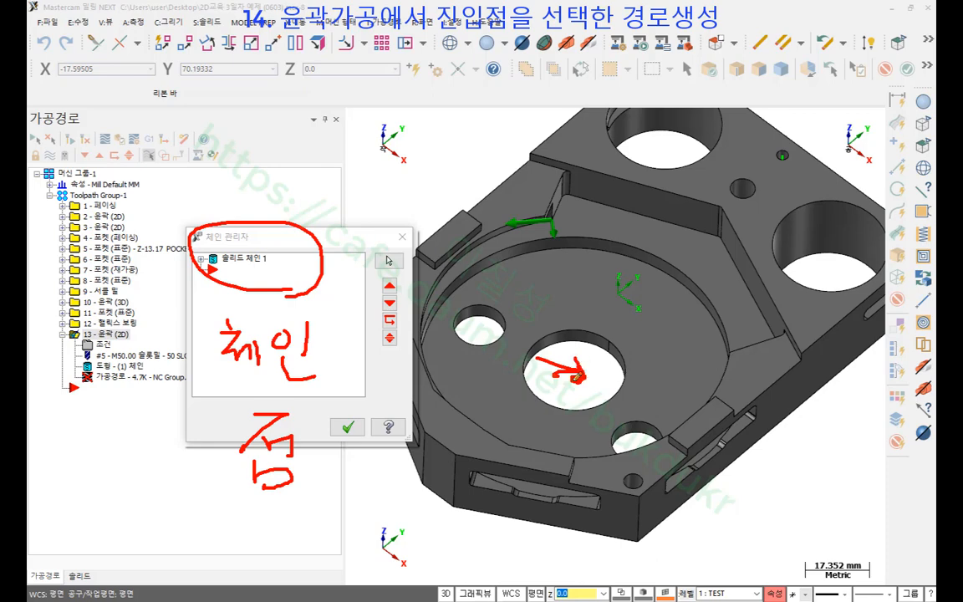
{"action": "right_click", "coordinate": [553, 275]}
{"action": "left_click", "coordinate": [578, 419]}
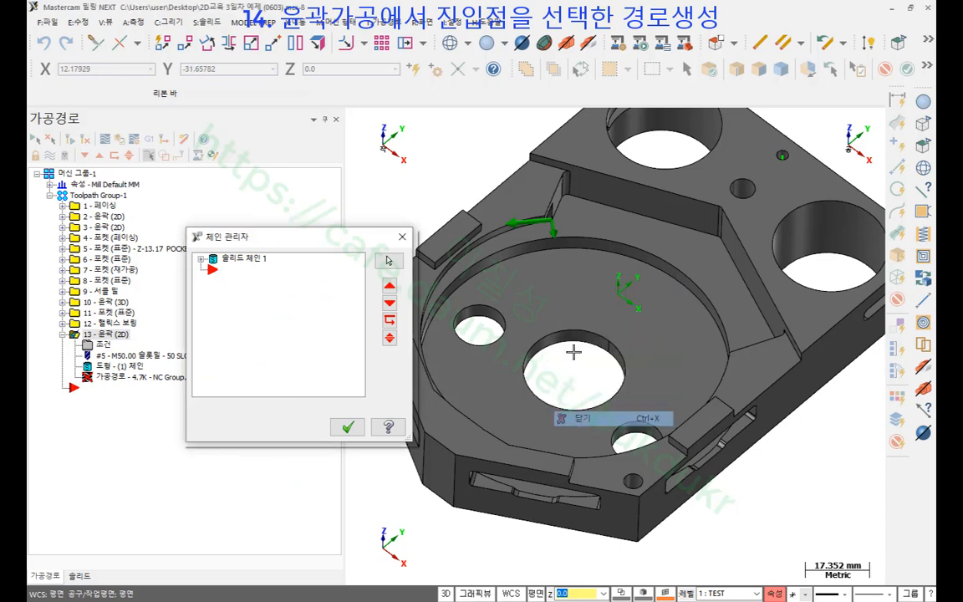
- Move the insertion marker ahead of the existing solid chain in the chain manager
{"action": "left_click", "coordinate": [390, 287]}
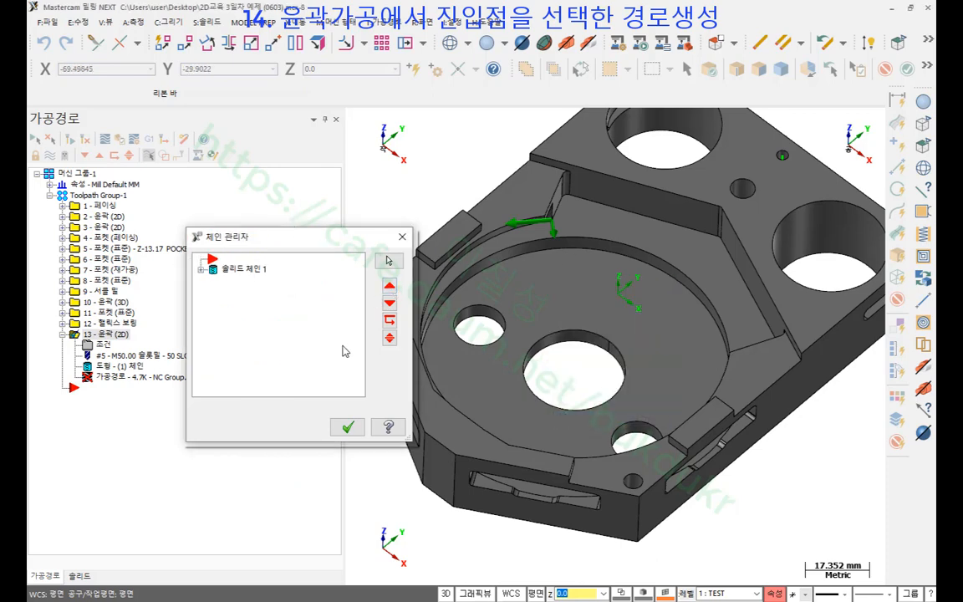
{"action": "key", "text": "ctrl+2"}
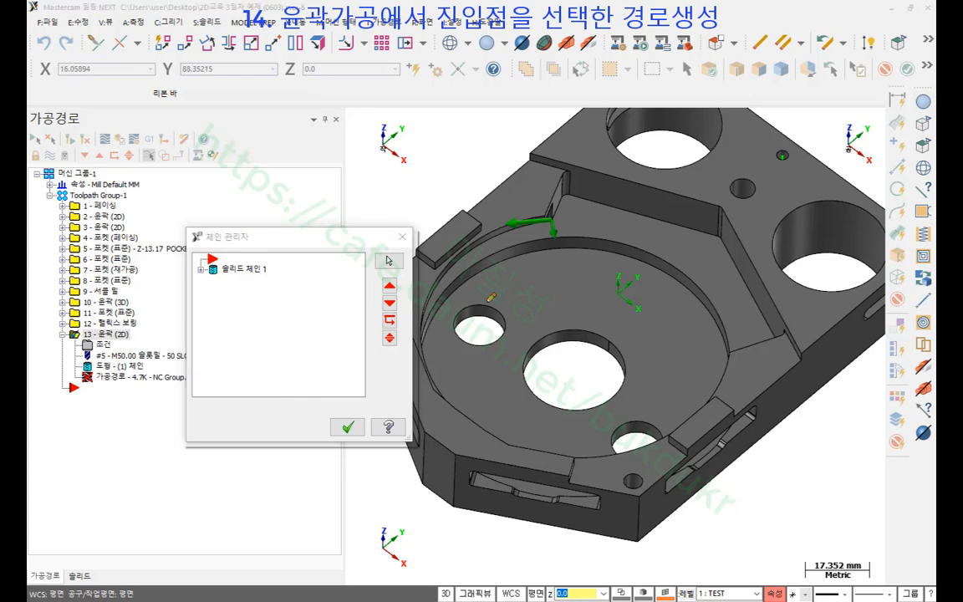
{"action": "left_click_drag", "start_coordinate": [389, 289], "coordinate": [388, 276]}
{"action": "mouse_move", "coordinate": [199, 261]}
{"action": "left_mouse_down"}
{"action": "mouse_move", "coordinate": [207, 244]}
{"action": "mouse_move", "coordinate": [218, 263]}
{"action": "mouse_move", "coordinate": [199, 244]}
{"action": "mouse_move", "coordinate": [228, 261]}
{"action": "mouse_move", "coordinate": [219, 265]}
{"action": "left_mouse_up"}
{"action": "right_click", "coordinate": [308, 167]}
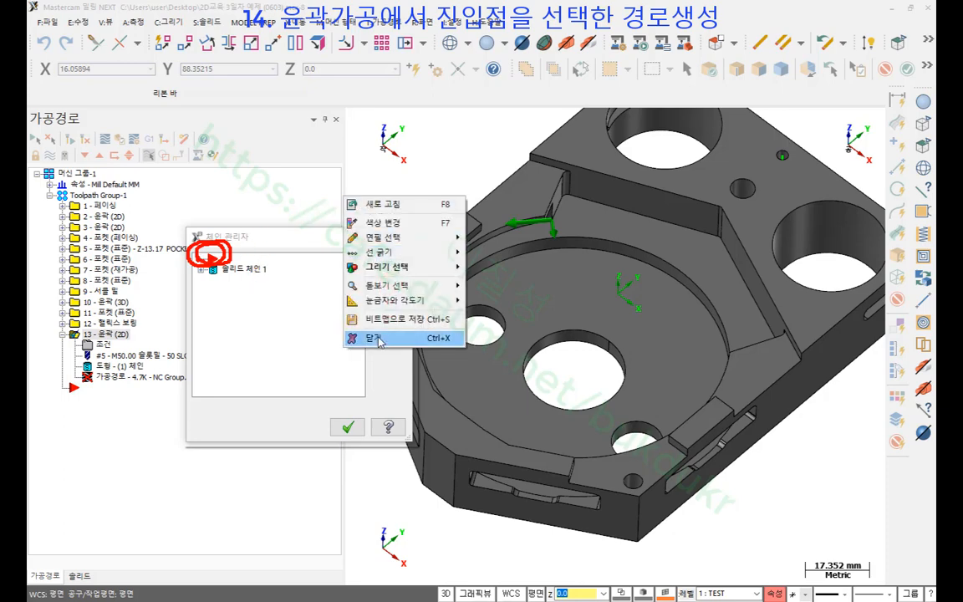
{"action": "left_click", "coordinate": [342, 306]}
- Add a wireframe point chain at the centre of the large central hole as entry point and accept the chain list
{"action": "right_click", "coordinate": [258, 313]}
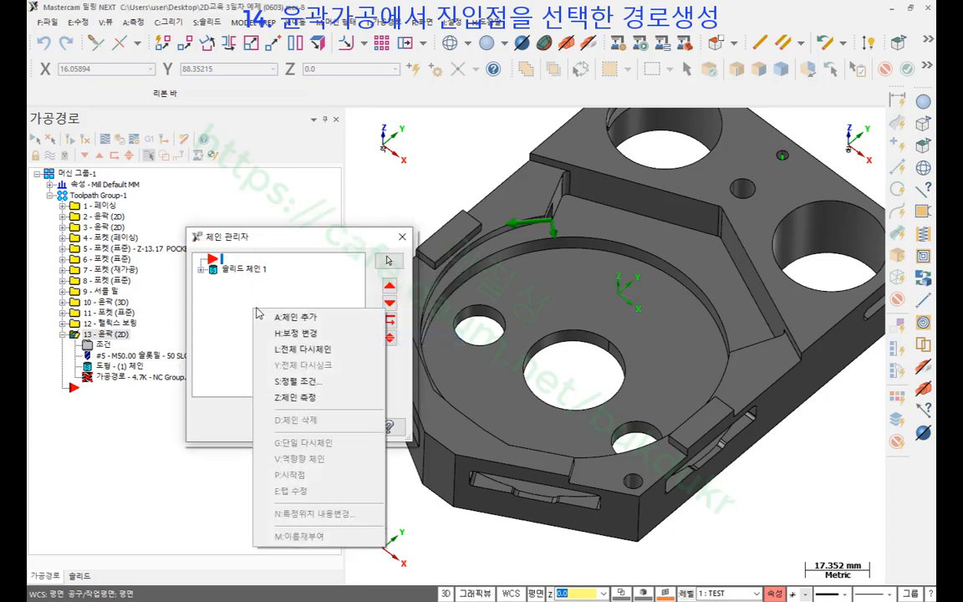
{"action": "left_click", "coordinate": [299, 319]}
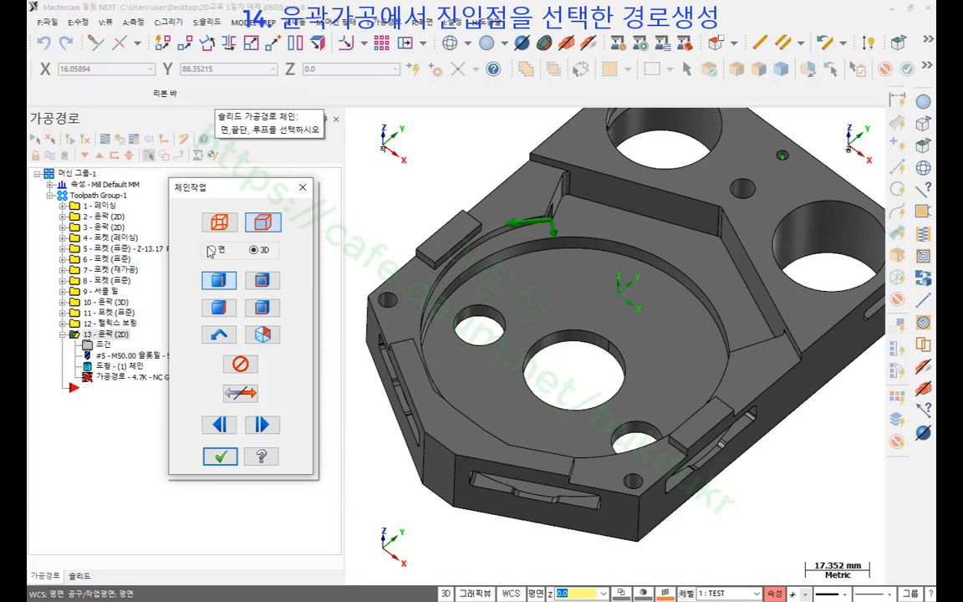
{"action": "left_click", "coordinate": [211, 251]}
{"action": "left_click", "coordinate": [220, 224]}
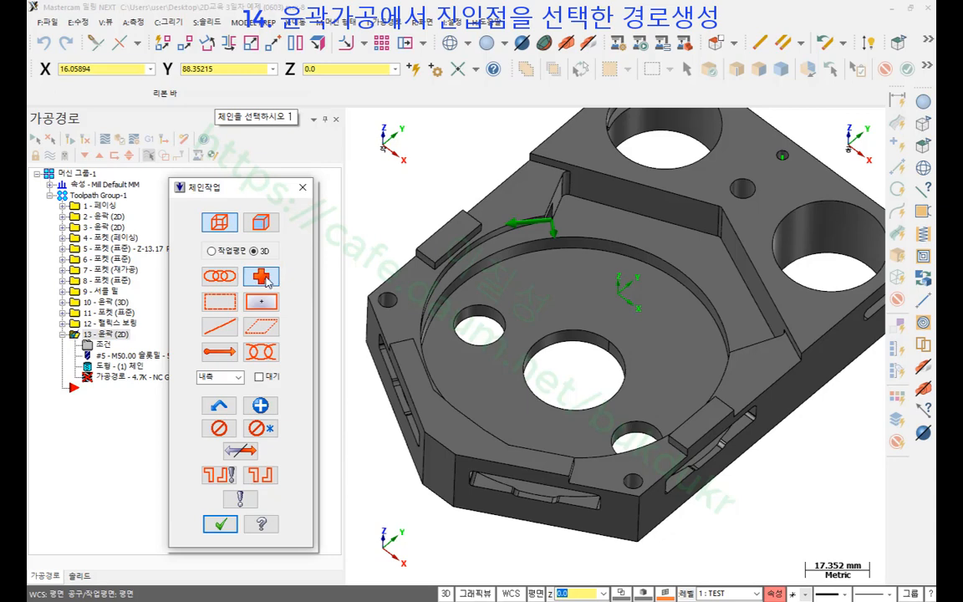
{"action": "left_click", "coordinate": [575, 341]}
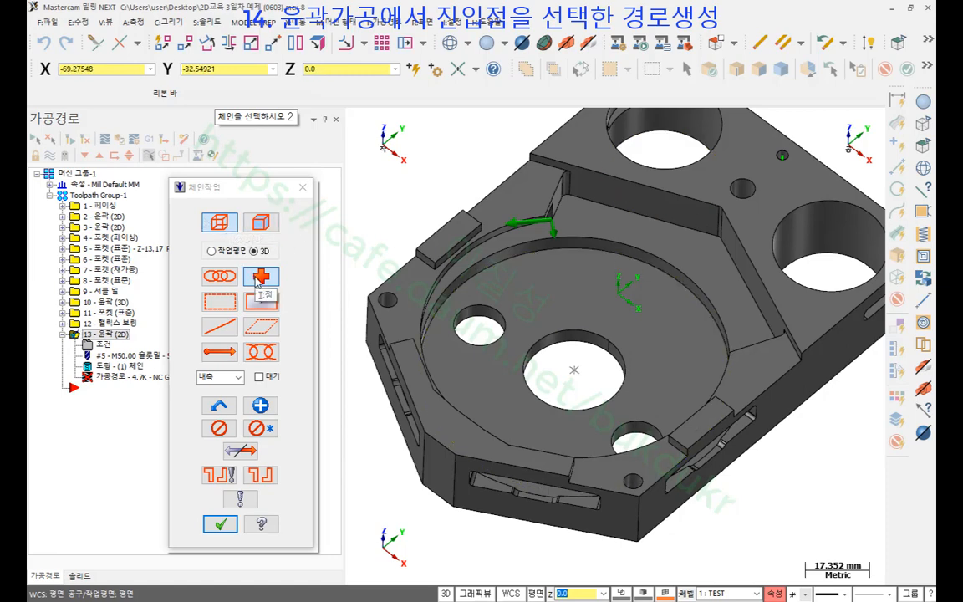
{"action": "left_click", "coordinate": [574, 370]}
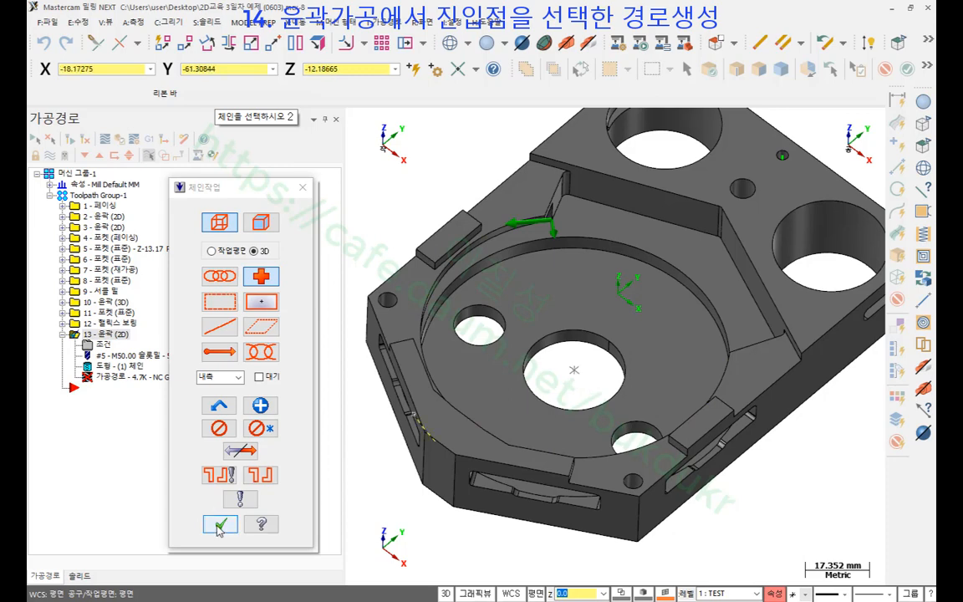
{"action": "left_click", "coordinate": [220, 524]}
{"action": "left_click", "coordinate": [347, 427]}
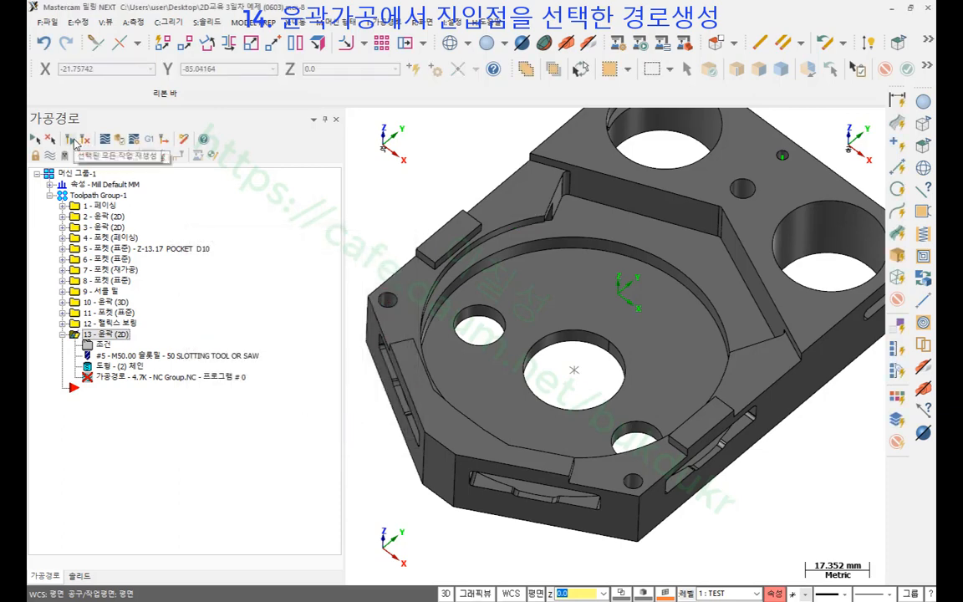
- Regenerate operation 13 and examine its entry and exit moves at the central hole from the top and at an angle
{"action": "left_click", "coordinate": [71, 139]}
{"action": "middle_click_drag", "start_coordinate": [439, 254], "coordinate": [439, 158]}
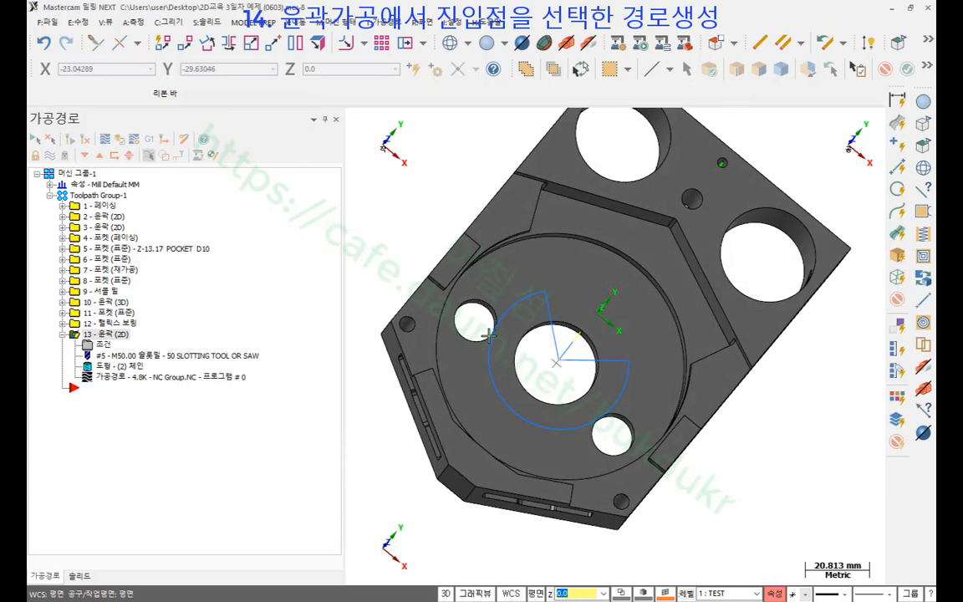
{"action": "right_click", "coordinate": [390, 139]}
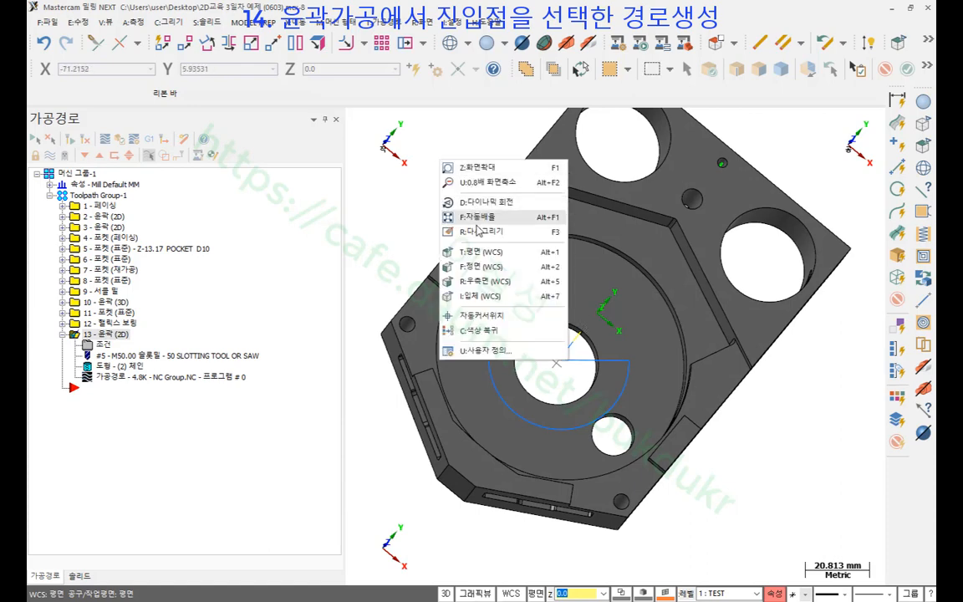
{"action": "left_click", "coordinate": [451, 230]}
{"action": "scroll", "coordinate": [568, 340], "scroll_direction": "up", "scroll_amount": 5}
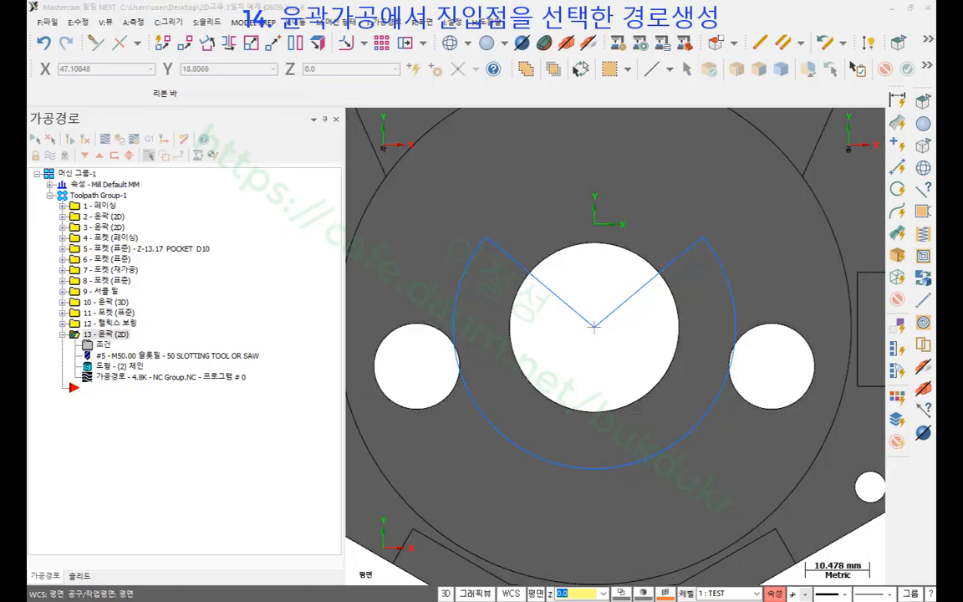
{"action": "right_click", "coordinate": [791, 198]}
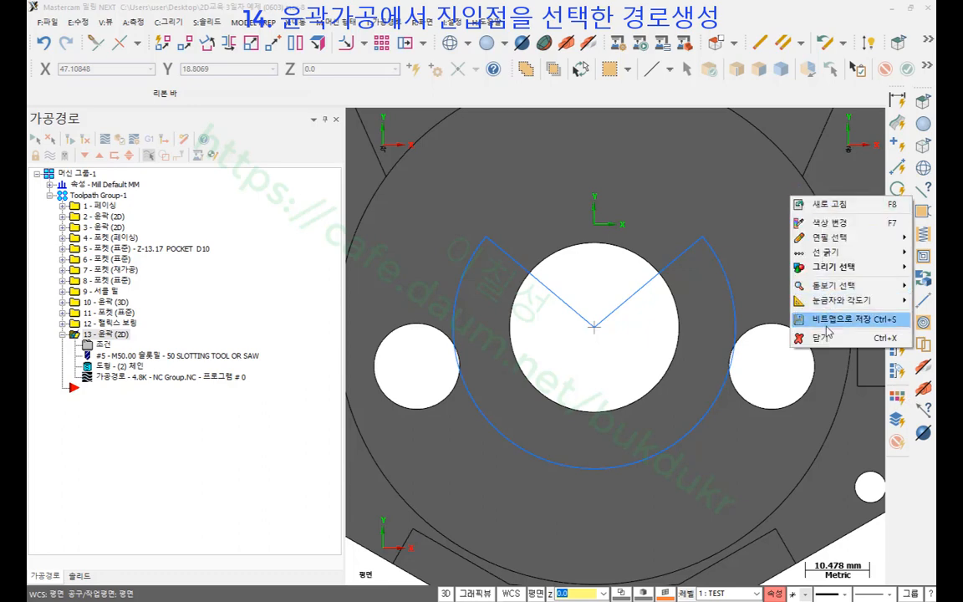
{"action": "left_click", "coordinate": [827, 338]}
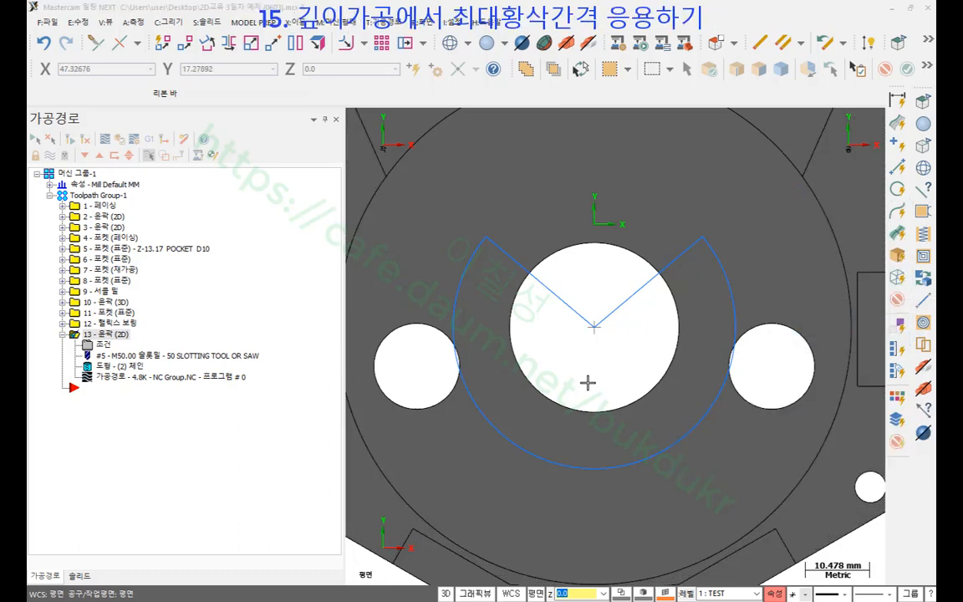
{"action": "scroll", "coordinate": [602, 271], "scroll_direction": "down", "scroll_amount": 2}
{"action": "middle_click_drag", "start_coordinate": [589, 302], "coordinate": [688, 242]}
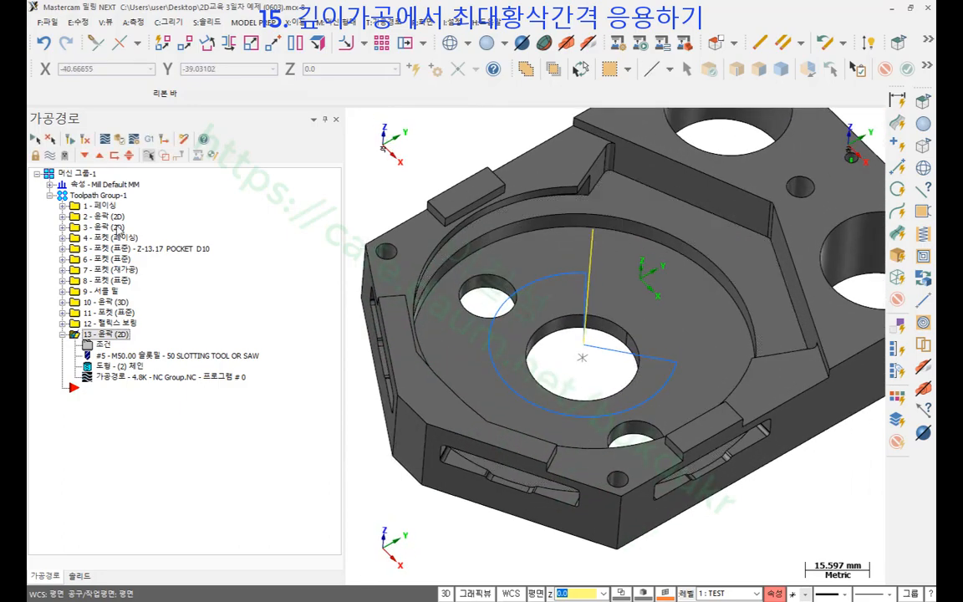
- Select the whole toolpath group and run the solid verification of all operations through to the end
{"action": "left_click", "coordinate": [93, 195]}
{"action": "left_click", "coordinate": [120, 139]}
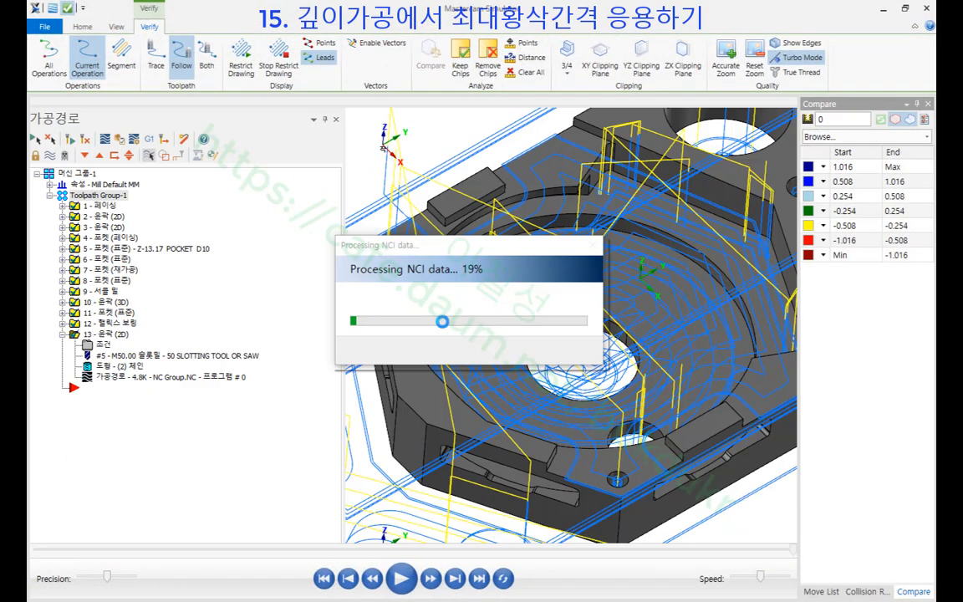
{"action": "left_click", "coordinate": [483, 578]}
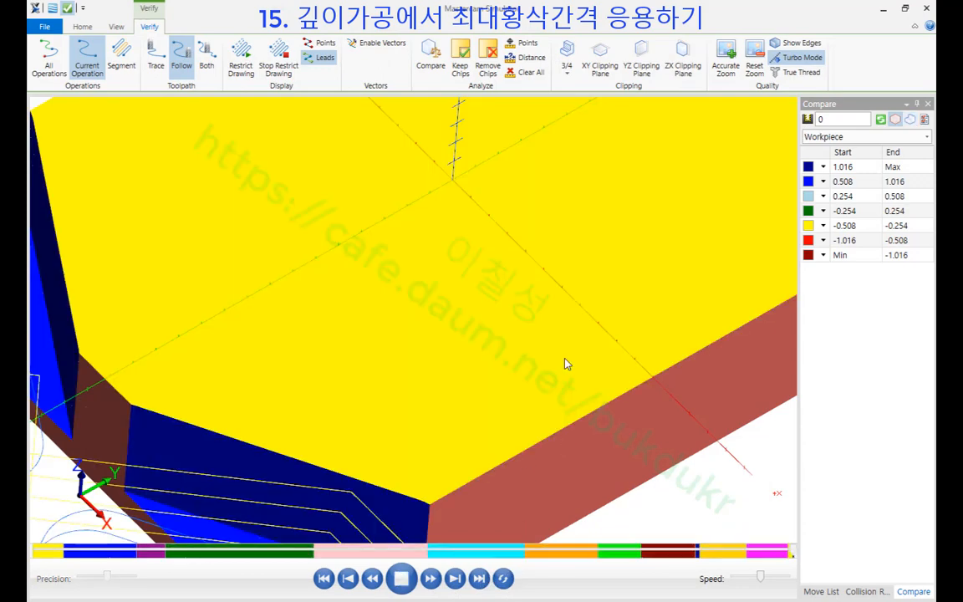
{"action": "scroll", "coordinate": [477, 423], "scroll_direction": "down", "scroll_amount": 2}
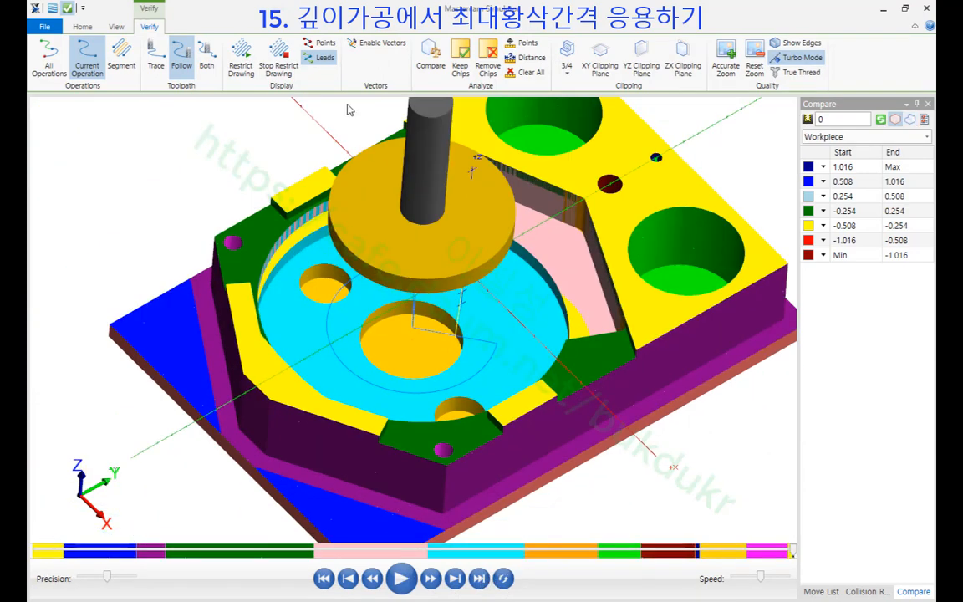
- Compare the machined stock with the workpiece model and examine the leftover material along the circular pocket's upper wall
{"action": "left_click", "coordinate": [430, 57]}
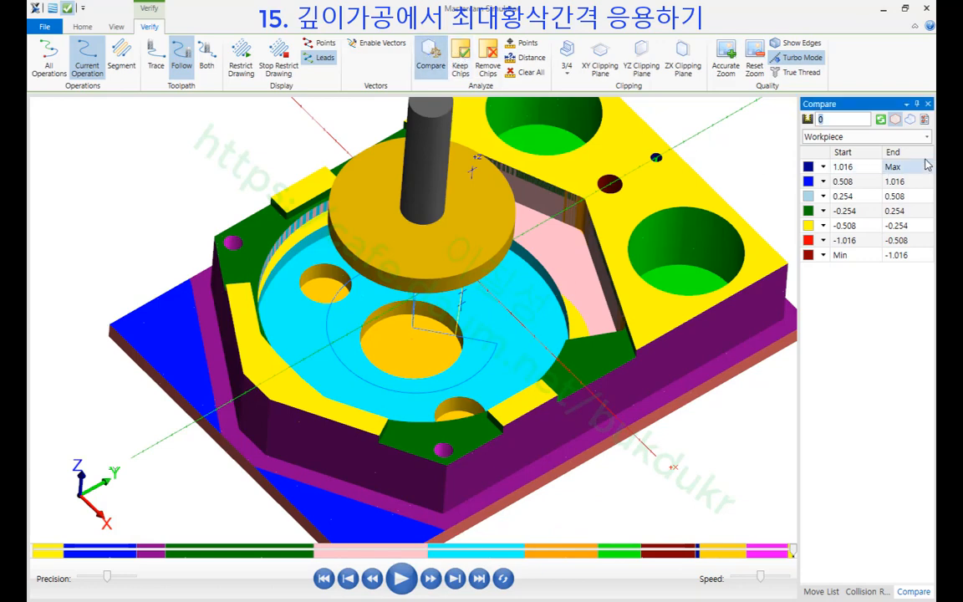
{"action": "left_click", "coordinate": [882, 120]}
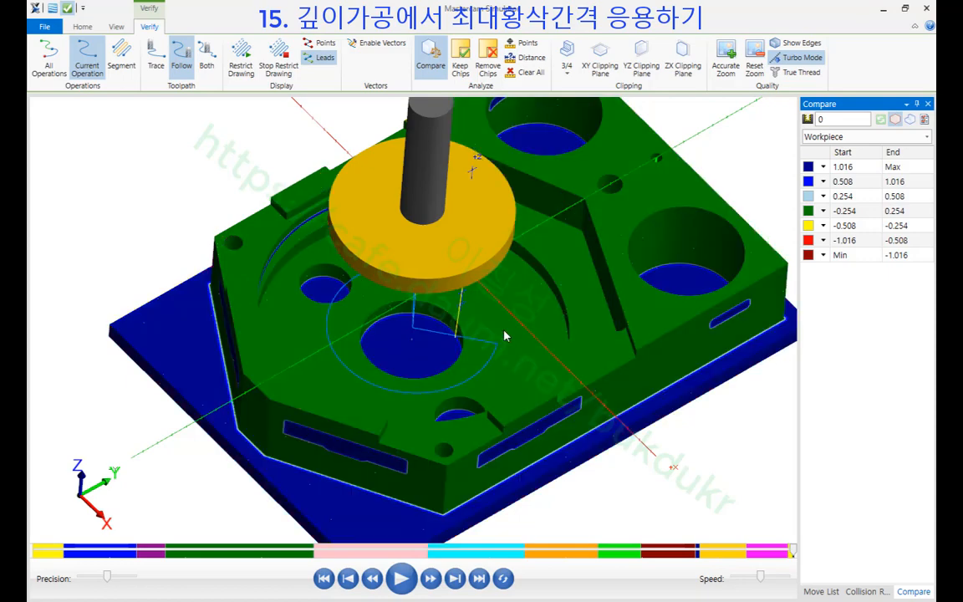
{"action": "middle_click_drag", "start_coordinate": [504, 336], "coordinate": [501, 301]}
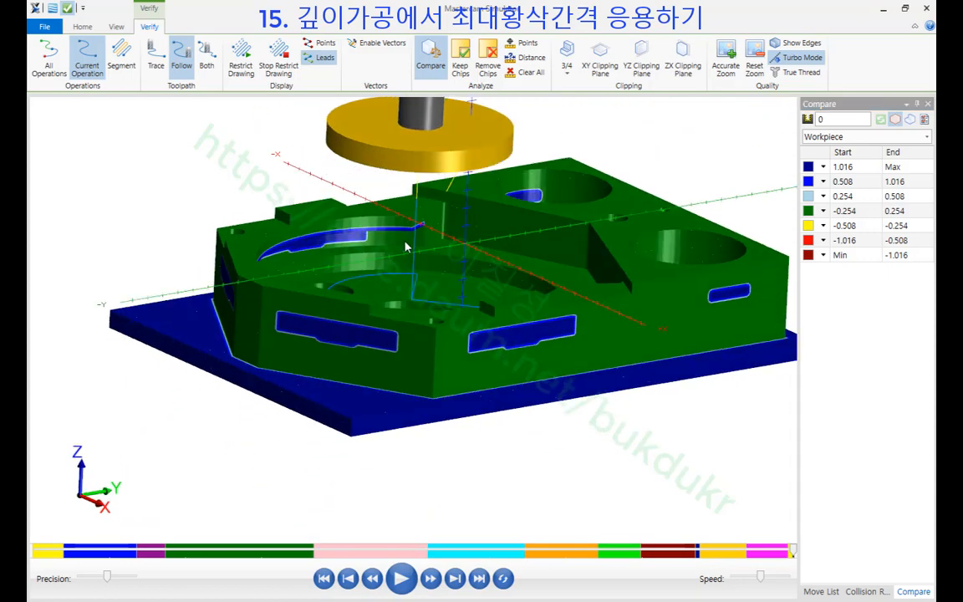
{"action": "scroll", "coordinate": [405, 248], "scroll_direction": "up", "scroll_amount": 8}
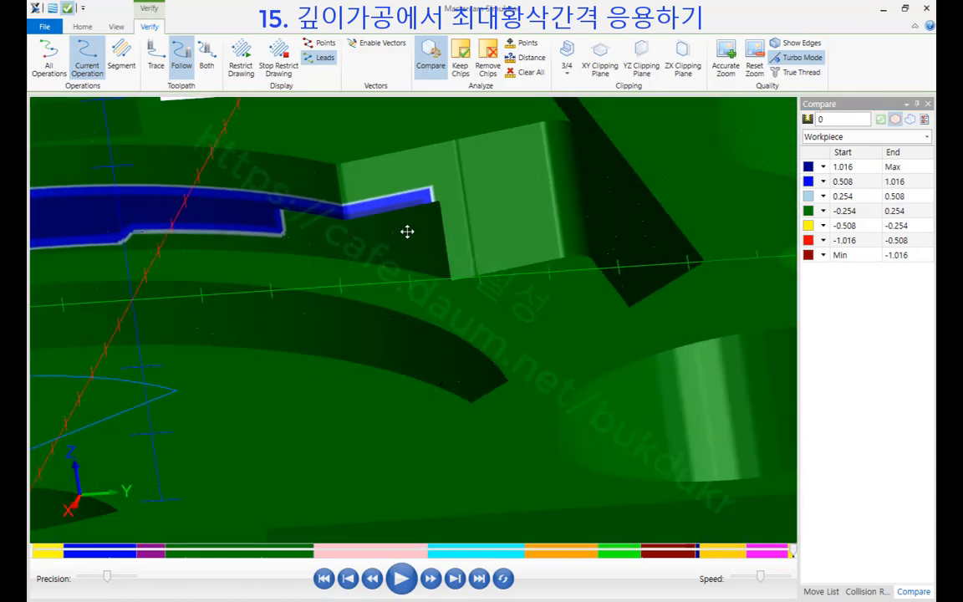
{"action": "middle_click_drag", "start_coordinate": [407, 232], "coordinate": [437, 232]}
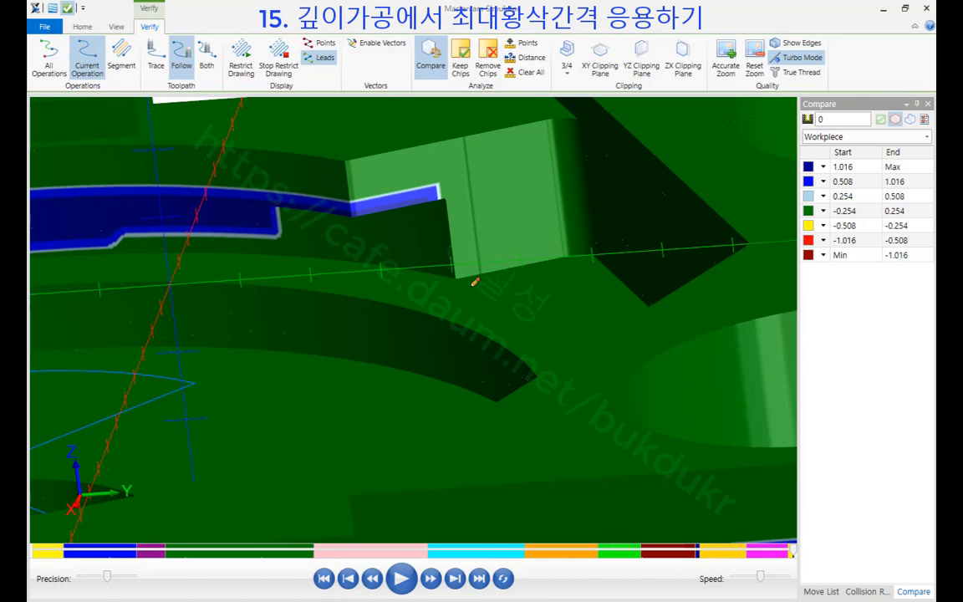
{"action": "mouse_move", "coordinate": [474, 281]}
{"action": "left_mouse_down"}
{"action": "mouse_move", "coordinate": [421, 259]}
{"action": "mouse_move", "coordinate": [443, 293]}
{"action": "left_mouse_up"}
{"action": "mouse_move", "coordinate": [422, 179]}
{"action": "left_mouse_down"}
{"action": "mouse_move", "coordinate": [368, 222]}
{"action": "mouse_move", "coordinate": [444, 179]}
{"action": "mouse_move", "coordinate": [485, 220]}
{"action": "mouse_move", "coordinate": [514, 220]}
{"action": "left_mouse_up"}
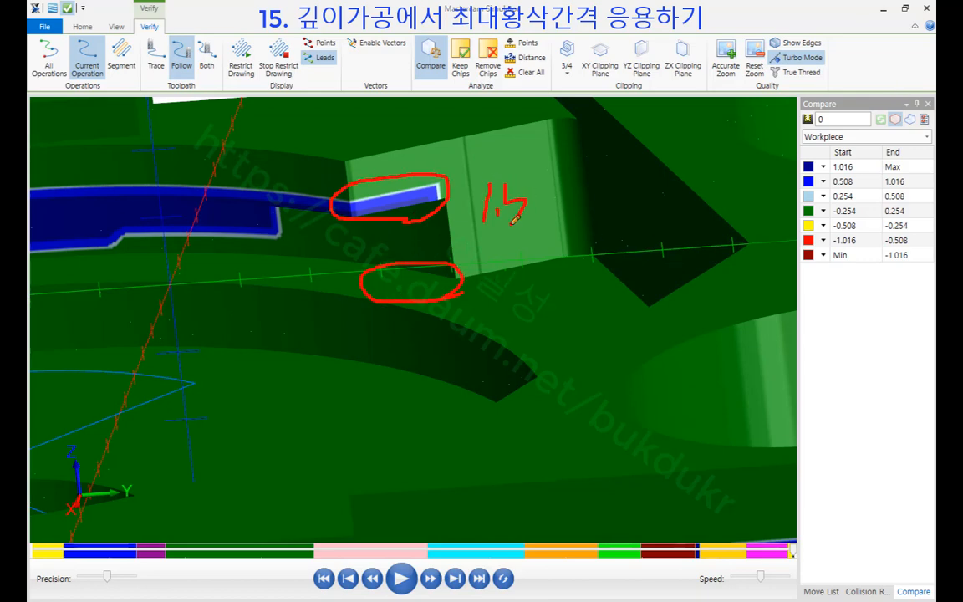
{"action": "mouse_move", "coordinate": [512, 171]}
{"action": "left_mouse_down"}
{"action": "mouse_move", "coordinate": [479, 219]}
{"action": "mouse_move", "coordinate": [522, 169]}
{"action": "left_mouse_up"}
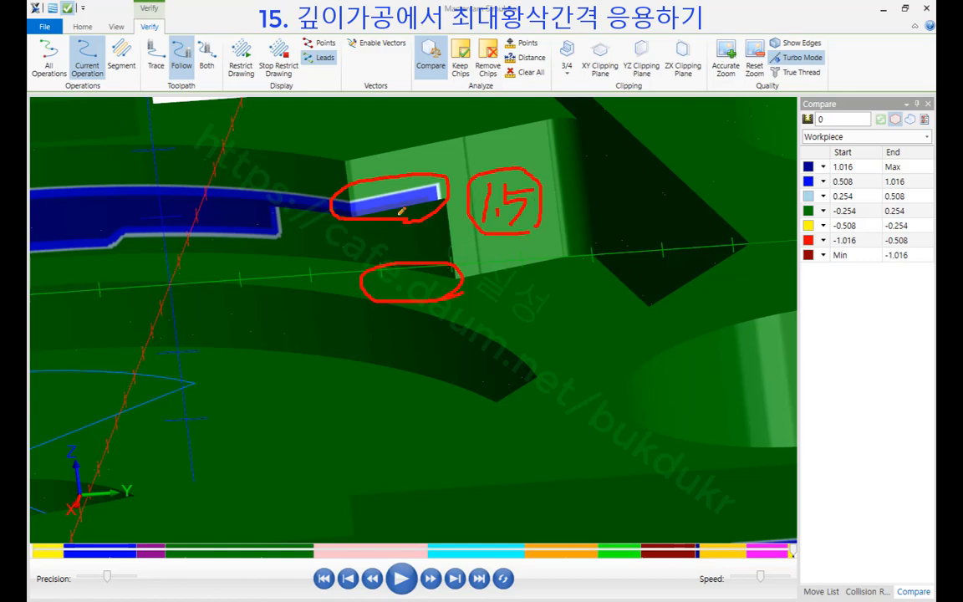
{"action": "left_click_drag", "start_coordinate": [371, 170], "coordinate": [373, 228]}
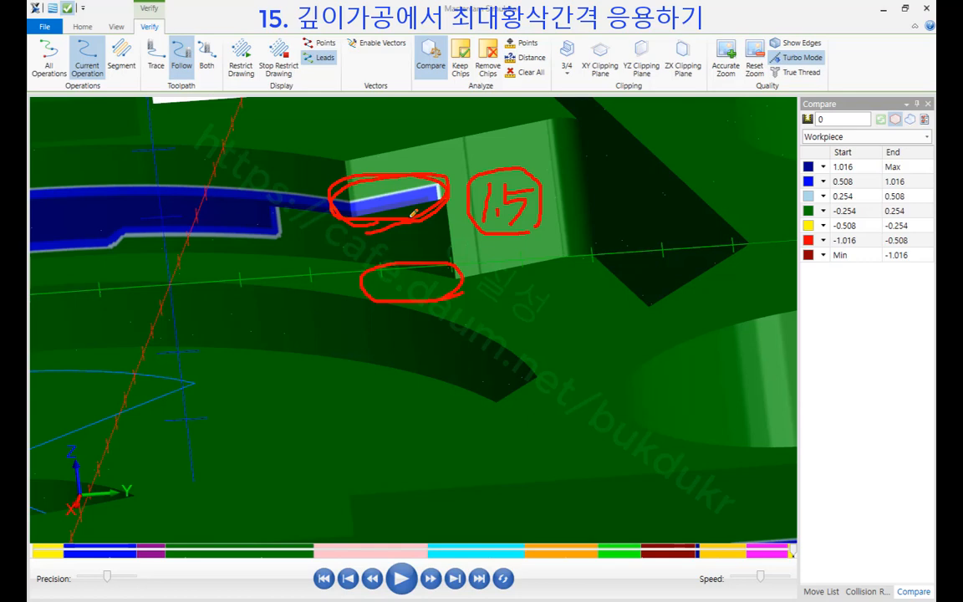
{"action": "right_click", "coordinate": [688, 225]}
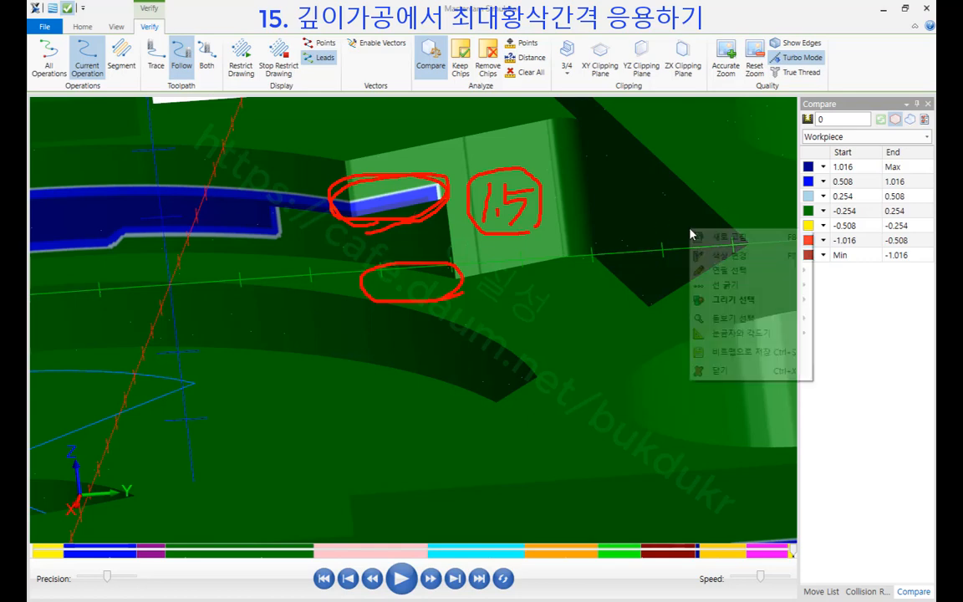
{"action": "left_click", "coordinate": [727, 374]}
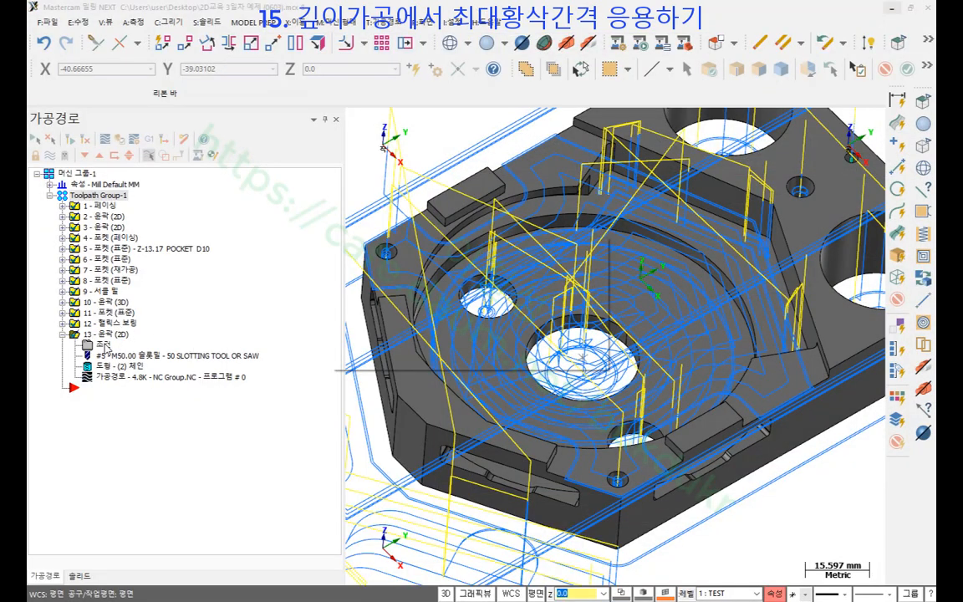
- Enable depth cuts for operation 13's contour with 1 finish cut and a 1.5 mm finish step
{"action": "left_click", "coordinate": [103, 345]}
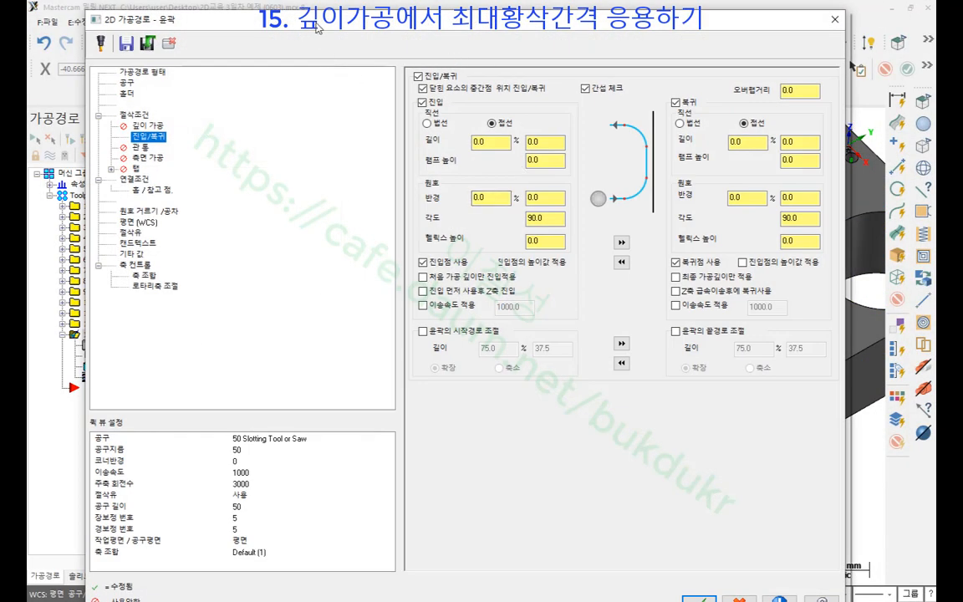
{"action": "left_click_drag", "start_coordinate": [316, 24], "coordinate": [379, 19]}
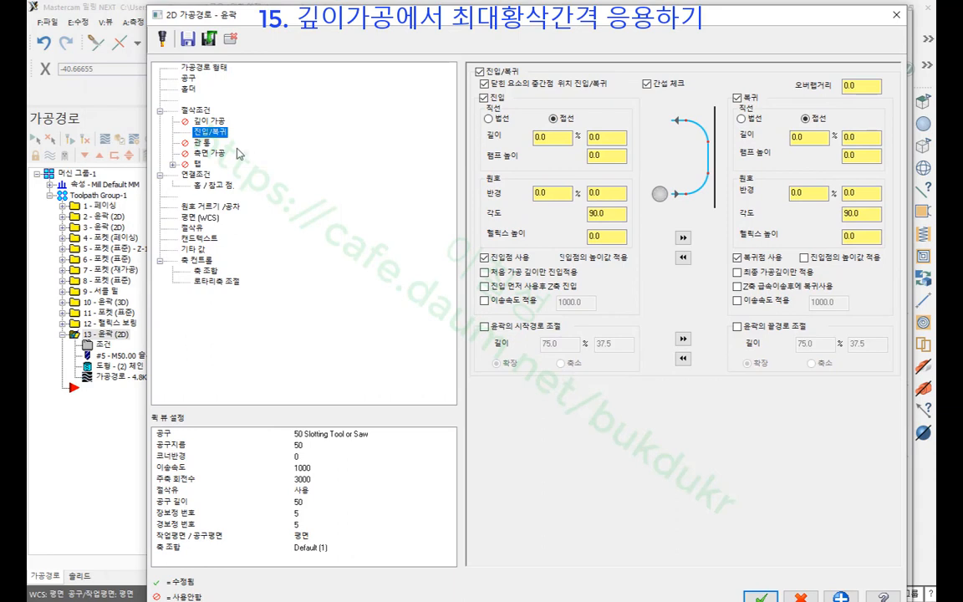
{"action": "left_click", "coordinate": [210, 122]}
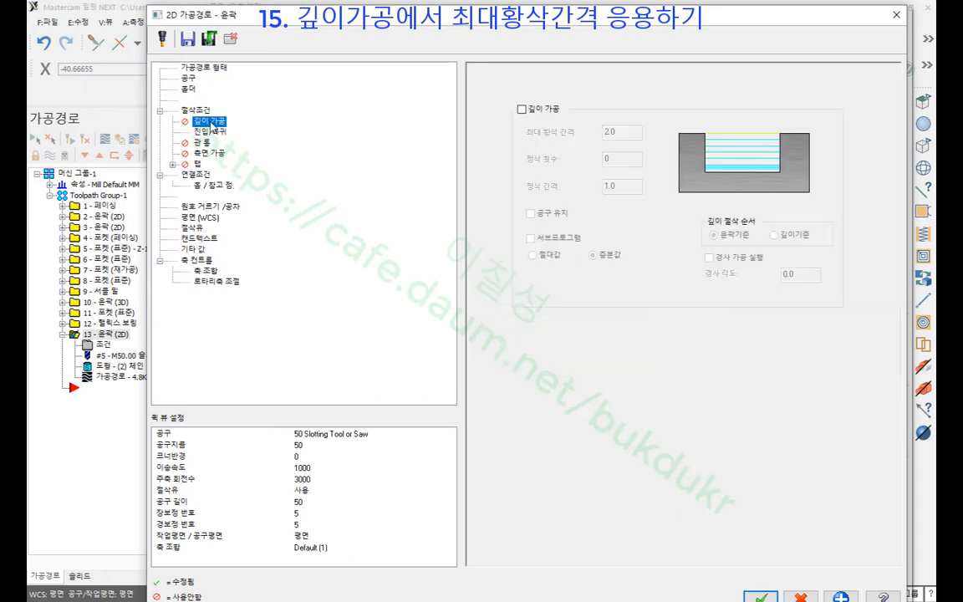
{"action": "left_click", "coordinate": [523, 110]}
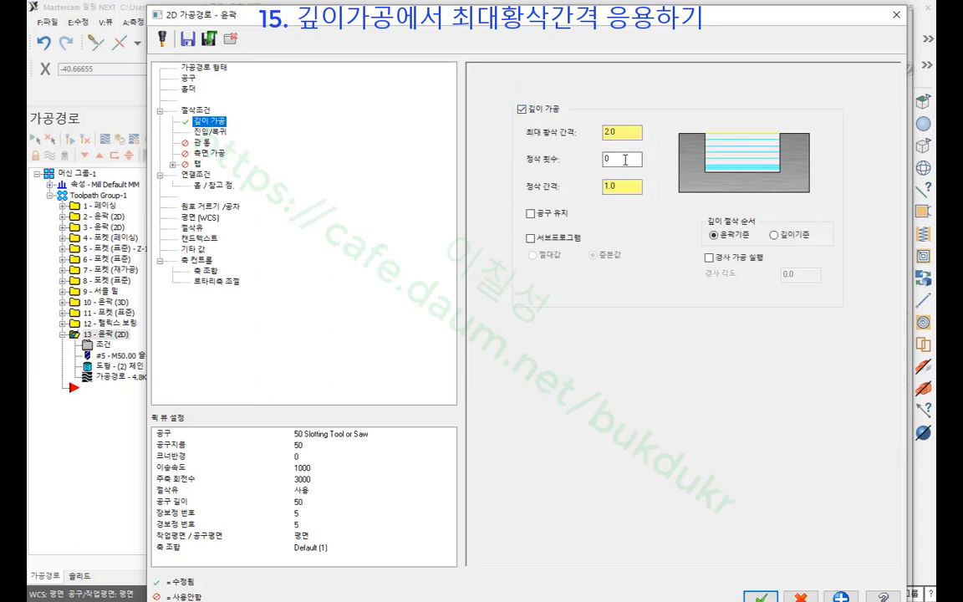
{"action": "left_click_drag", "start_coordinate": [625, 159], "coordinate": [573, 164]}
{"action": "type", "text": "1"}
{"action": "left_click_drag", "start_coordinate": [624, 190], "coordinate": [610, 192]}
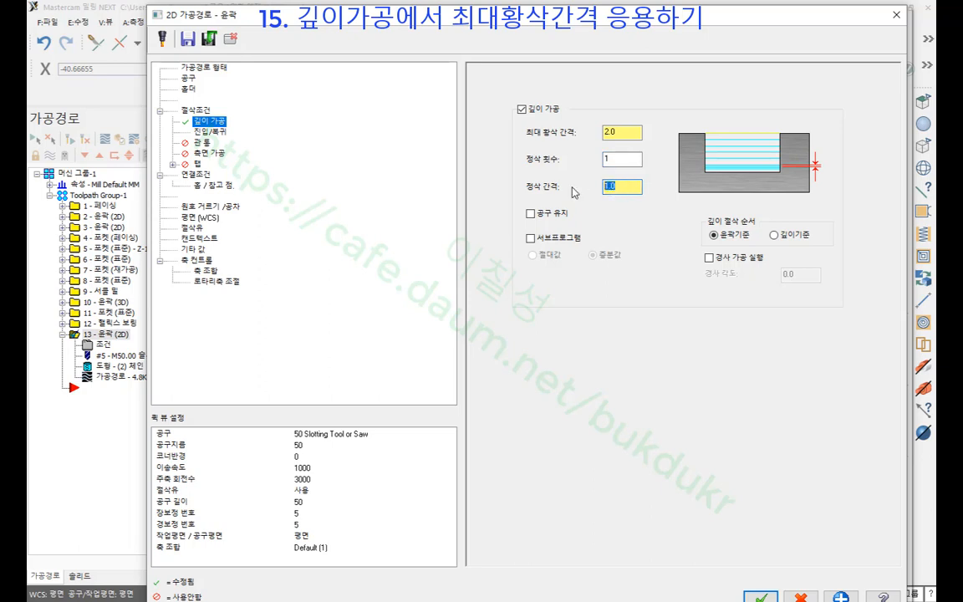
{"action": "type", "text": "1"}
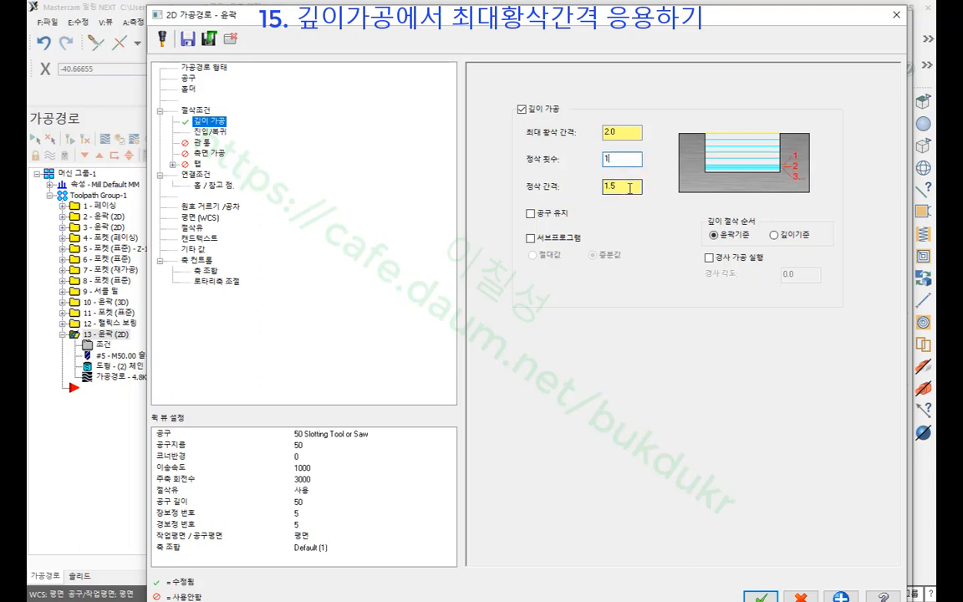
- Review the maximum rough step, finish cut count and finish step settings against the depth cut diagram
{"action": "left_click_drag", "start_coordinate": [630, 189], "coordinate": [602, 189]}
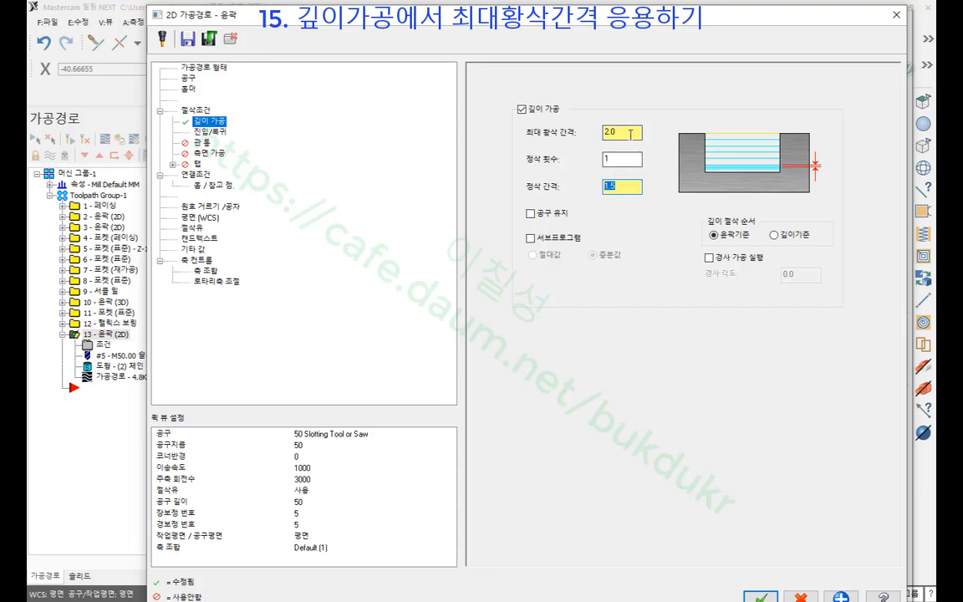
{"action": "left_click", "coordinate": [632, 132]}
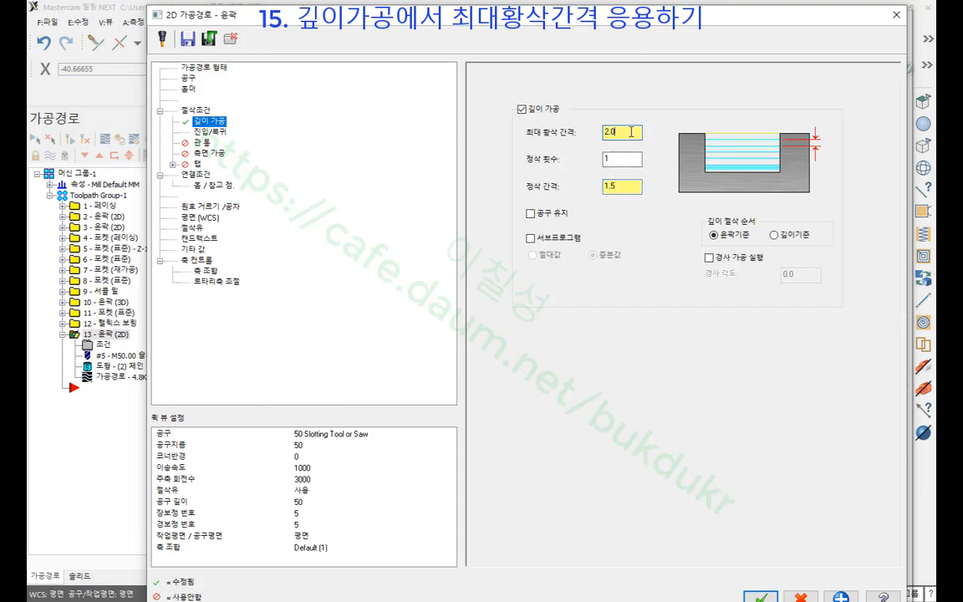
{"action": "left_click", "coordinate": [632, 188]}
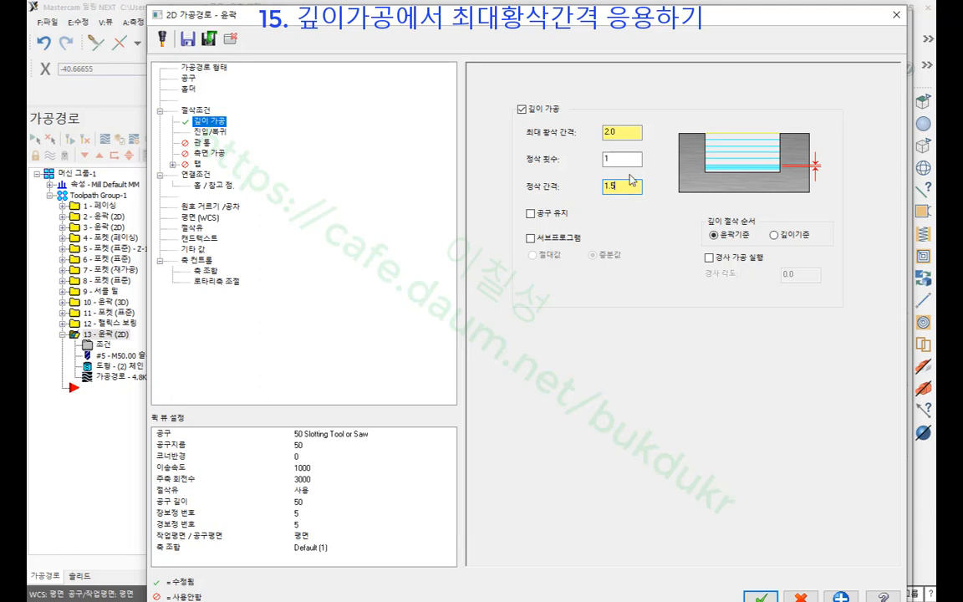
{"action": "double_click", "coordinate": [608, 159]}
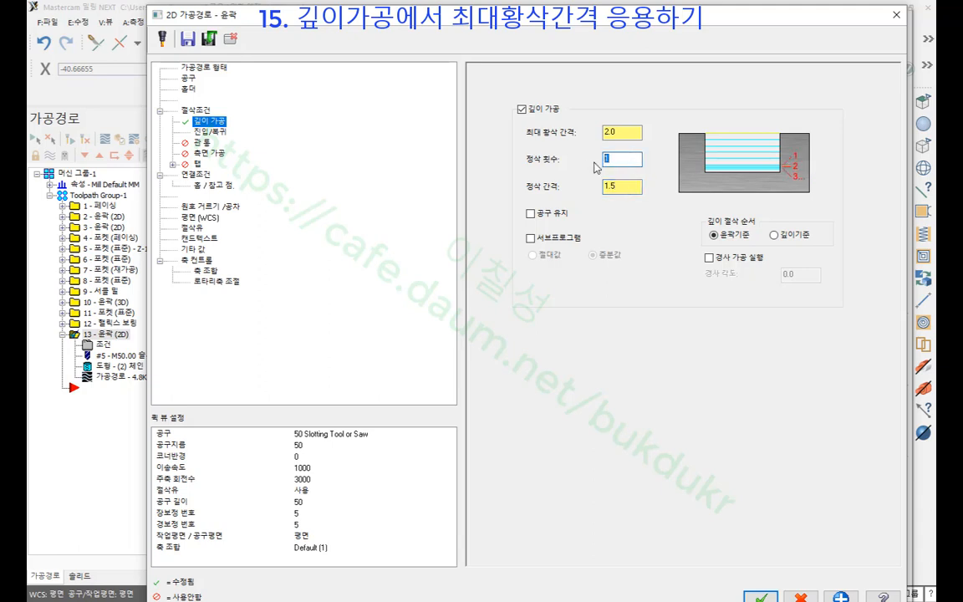
{"action": "left_click_drag", "start_coordinate": [625, 186], "coordinate": [594, 188]}
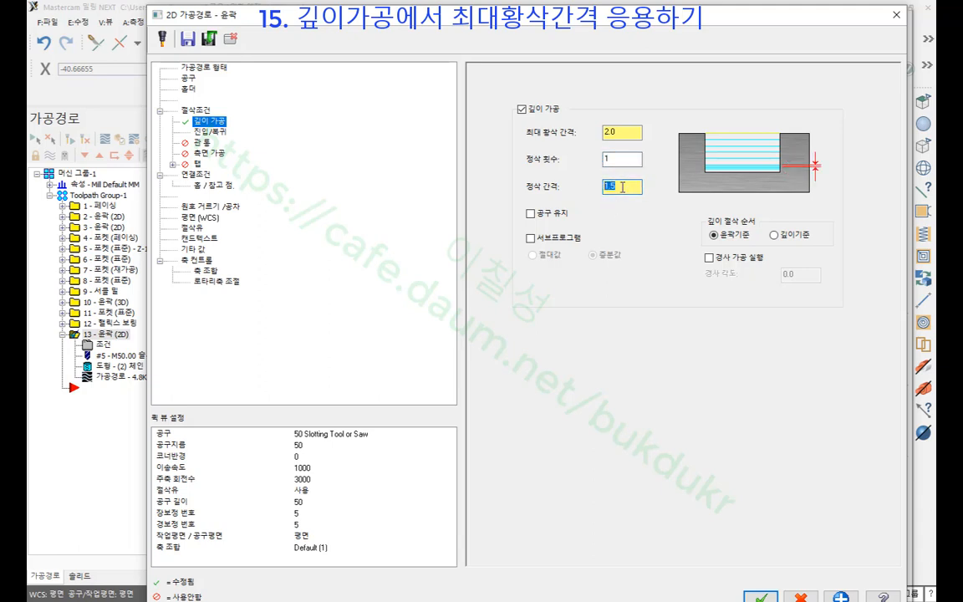
{"action": "left_click", "coordinate": [629, 131]}
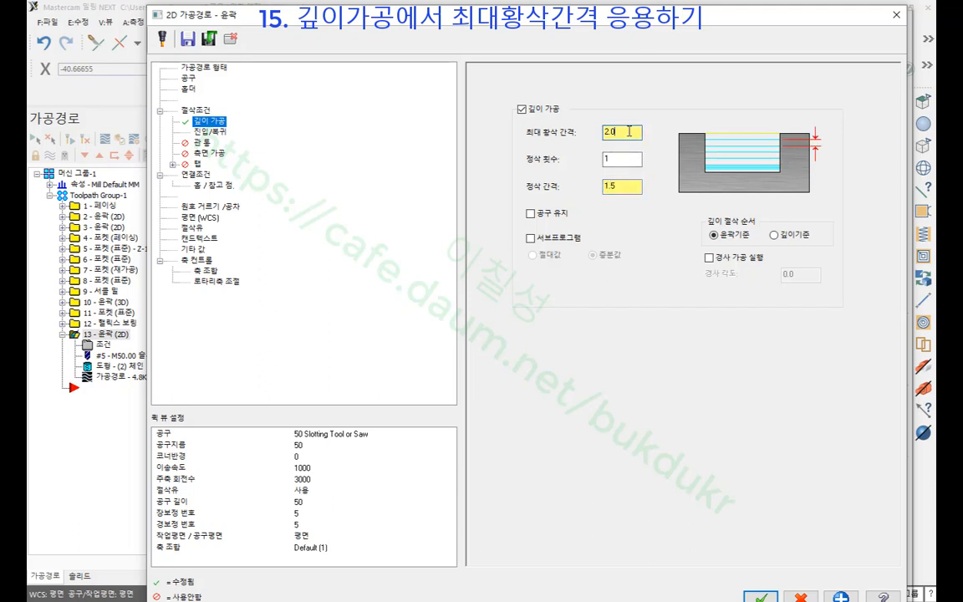
{"action": "left_click", "coordinate": [628, 189]}
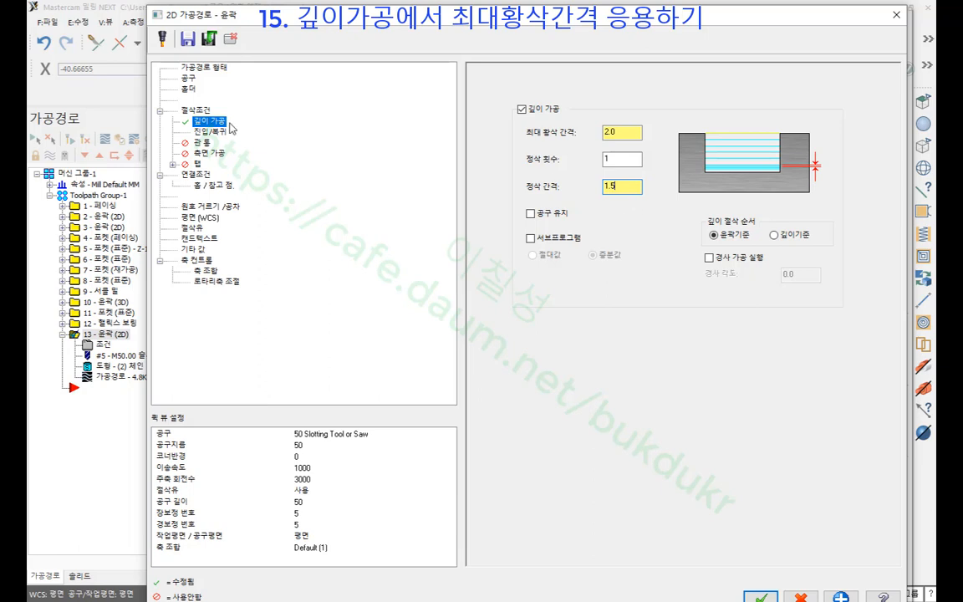
- Set the linking parameters' top of stock to -5.674614 from the upper corner of the notch at the circular pocket wall's end
{"action": "left_click", "coordinate": [197, 174]}
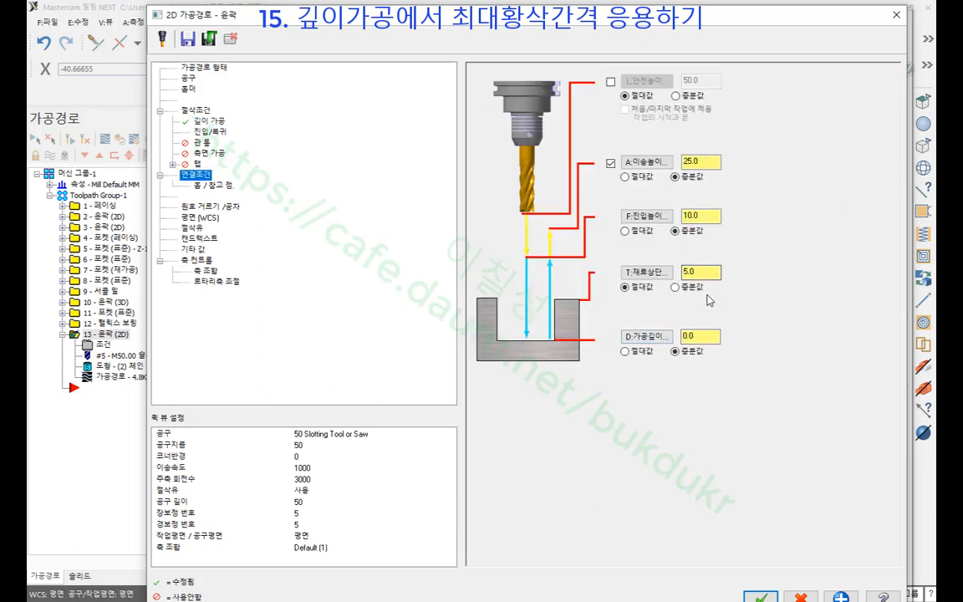
{"action": "left_click", "coordinate": [695, 272]}
{"action": "left_click", "coordinate": [648, 271]}
{"action": "scroll", "coordinate": [578, 146], "scroll_direction": "up", "scroll_amount": 3}
{"action": "scroll", "coordinate": [579, 146], "scroll_direction": "up", "scroll_amount": 5}
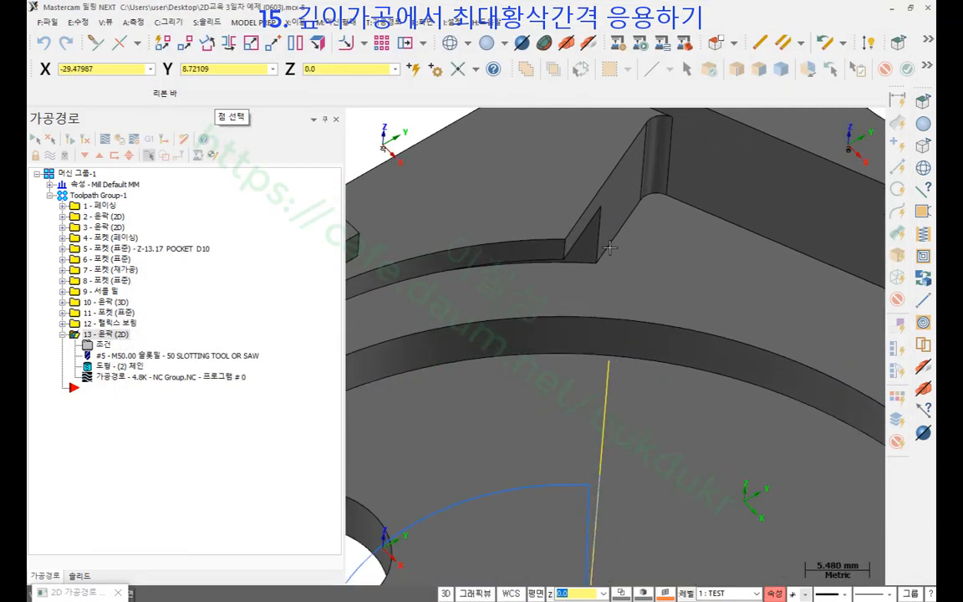
{"action": "scroll", "coordinate": [585, 184], "scroll_direction": "up", "scroll_amount": 1}
{"action": "right_click", "coordinate": [577, 182]}
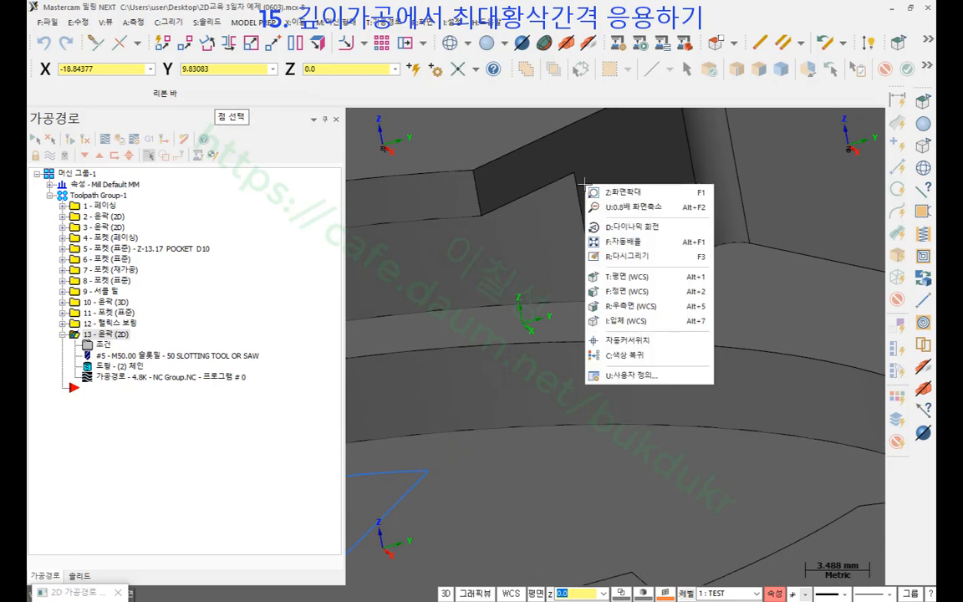
{"action": "key", "text": "Escape"}
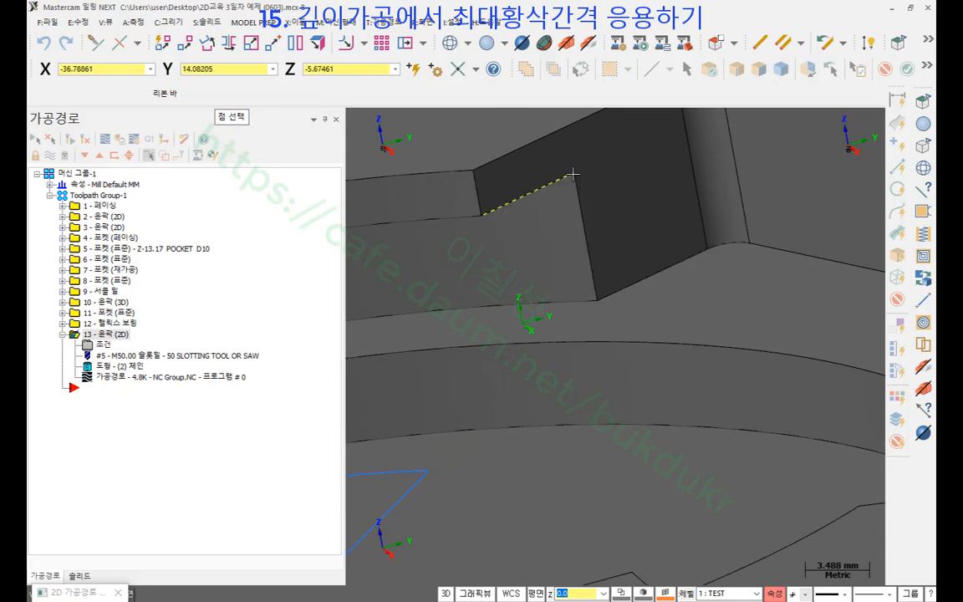
{"action": "left_click", "coordinate": [574, 177]}
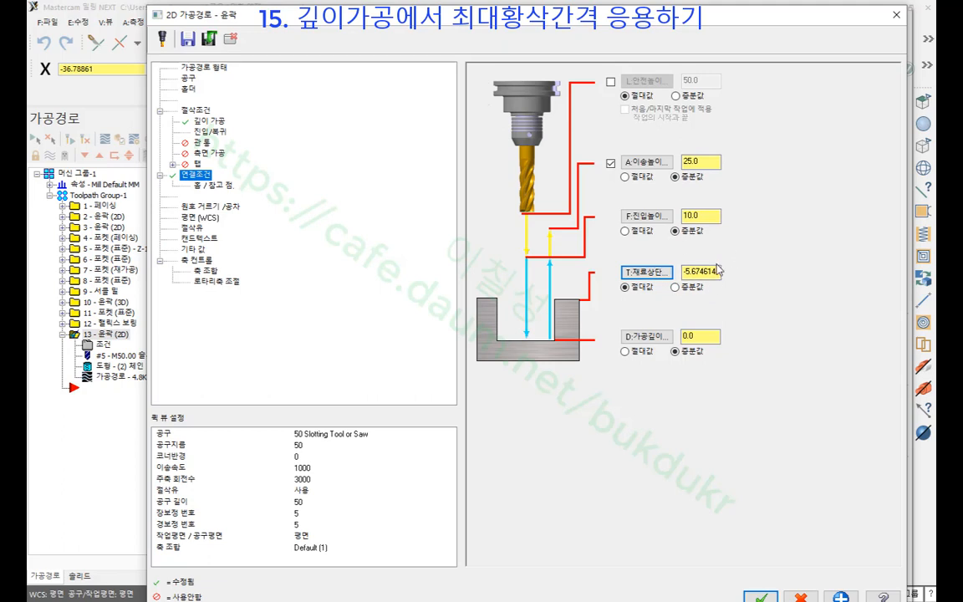
- Accept the contour parameters, regenerate operation 13 and inspect its depth passes around the central hole from a low angle
{"action": "left_click", "coordinate": [710, 338]}
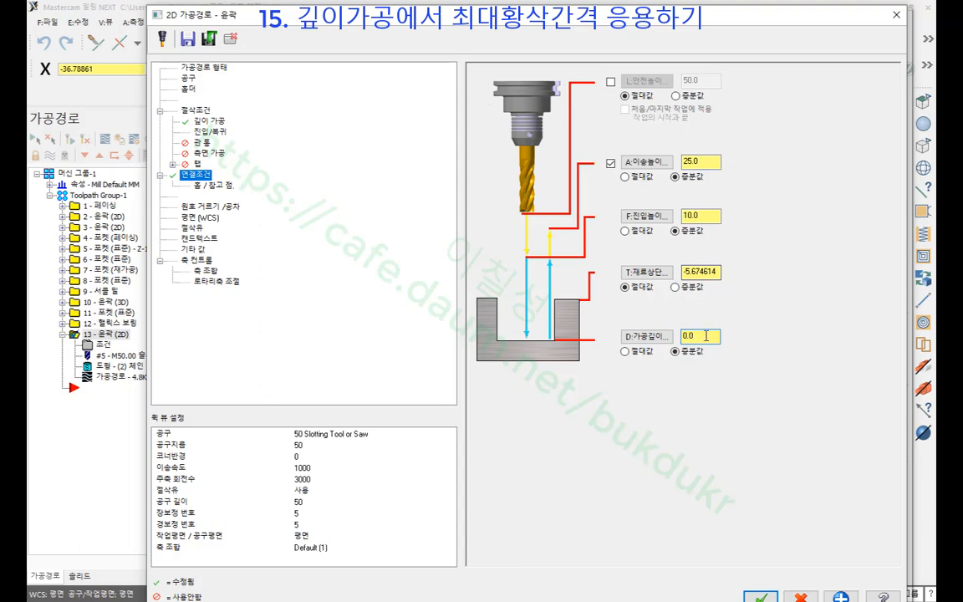
{"action": "left_click", "coordinate": [771, 594]}
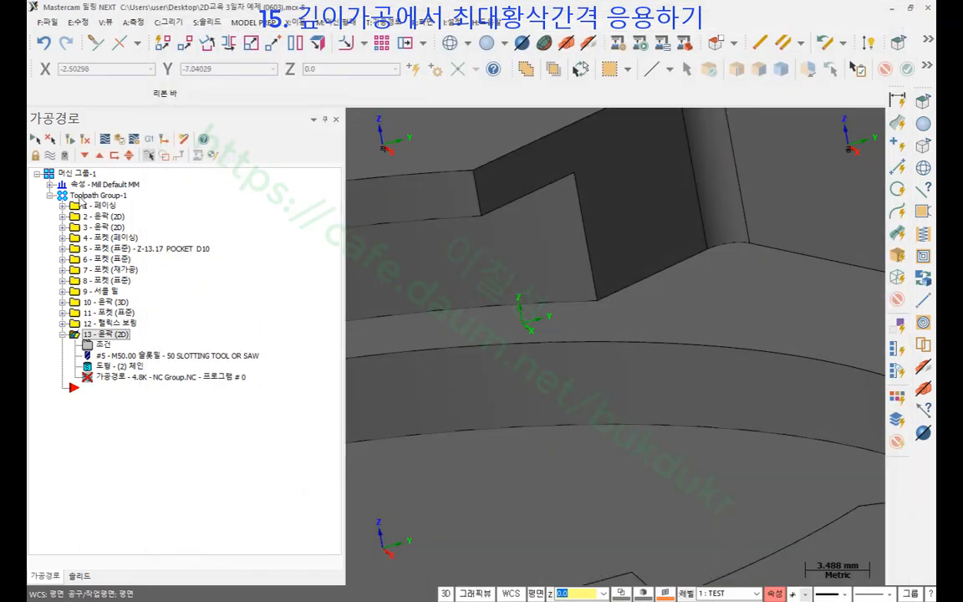
{"action": "scroll", "coordinate": [638, 251], "scroll_direction": "down", "scroll_amount": 3}
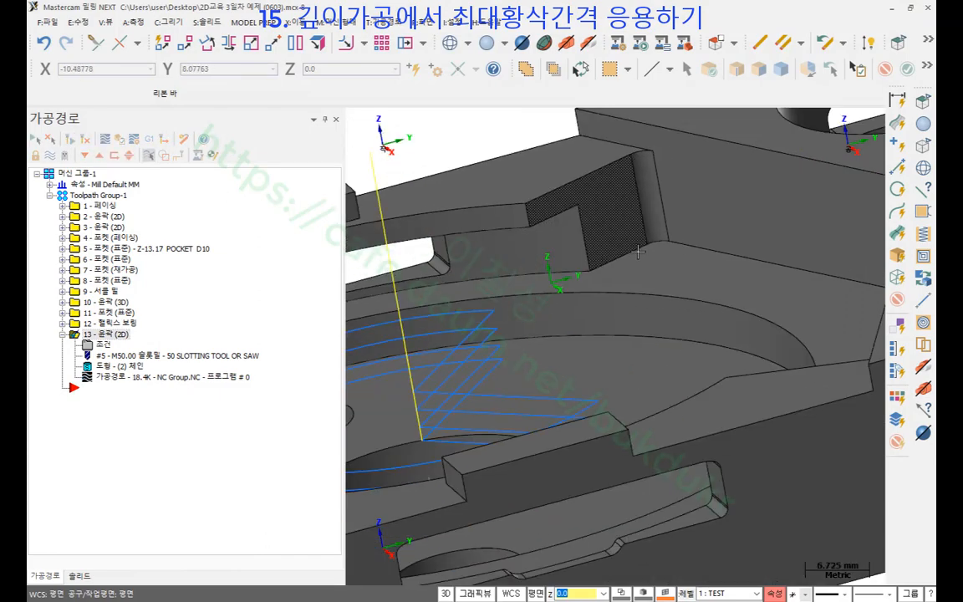
{"action": "scroll", "coordinate": [639, 251], "scroll_direction": "down", "scroll_amount": 3}
{"action": "middle_click_drag", "start_coordinate": [558, 245], "coordinate": [530, 289]}
{"action": "scroll", "coordinate": [573, 272], "scroll_direction": "down", "scroll_amount": 1}
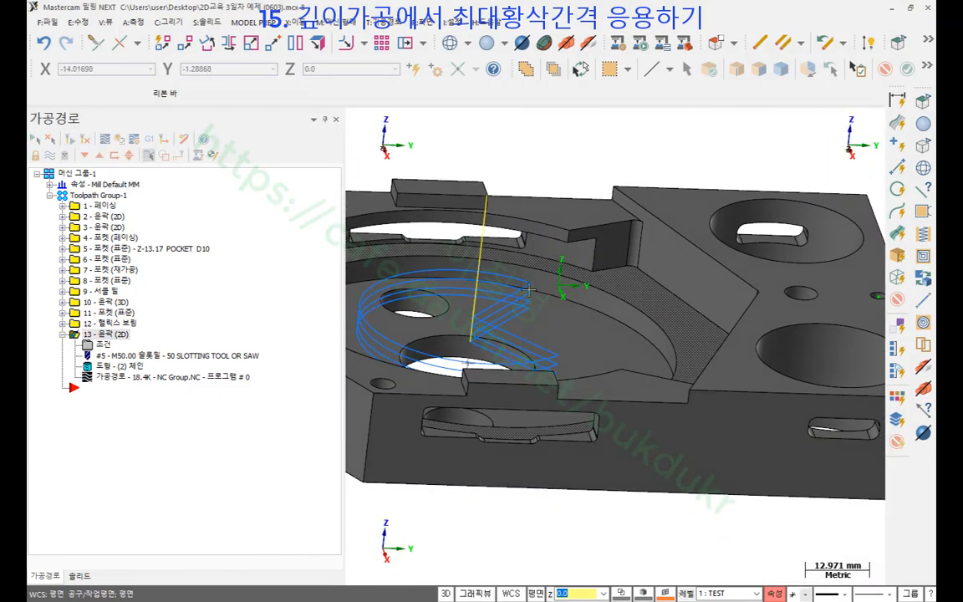
- Set operation 13's top of stock to an incremental 1.5, regenerate the contour and inspect its cutting pass around the central hole
{"action": "scroll", "coordinate": [529, 290], "scroll_direction": "up", "scroll_amount": 4}
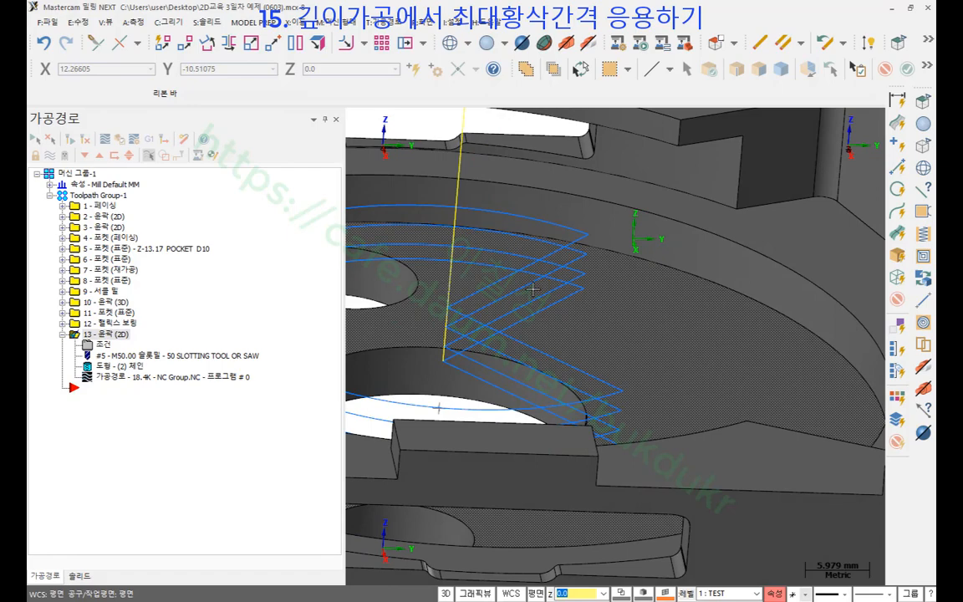
{"action": "scroll", "coordinate": [533, 290], "scroll_direction": "down", "scroll_amount": 1}
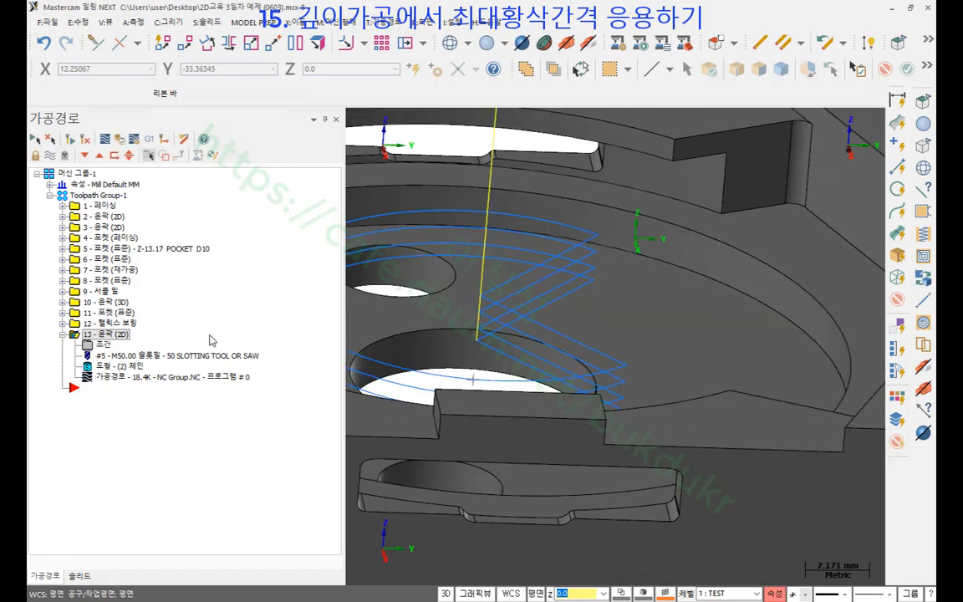
{"action": "left_click", "coordinate": [105, 347]}
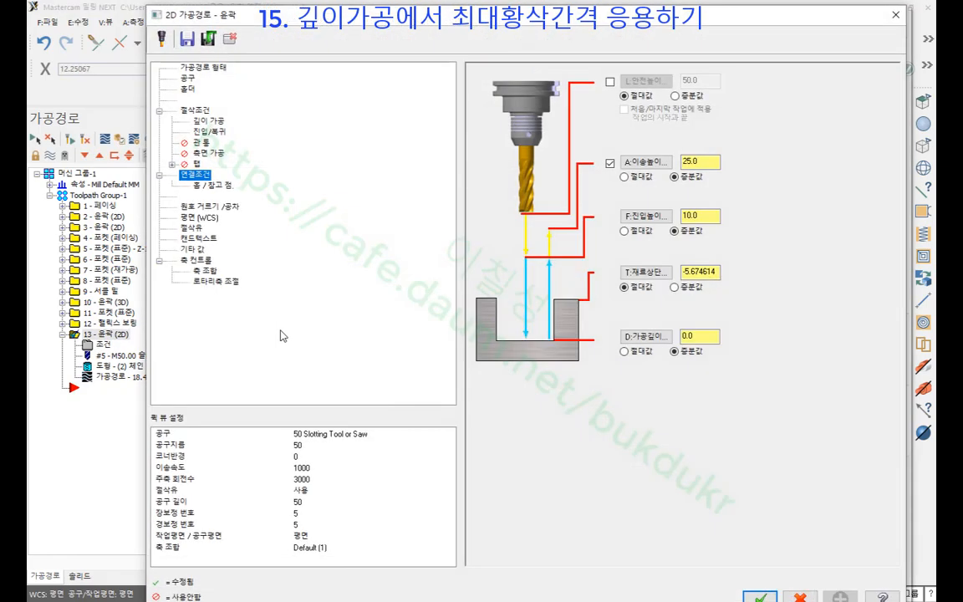
{"action": "left_click", "coordinate": [698, 337]}
{"action": "left_click_drag", "start_coordinate": [716, 272], "coordinate": [626, 272]}
{"action": "left_click", "coordinate": [687, 289]}
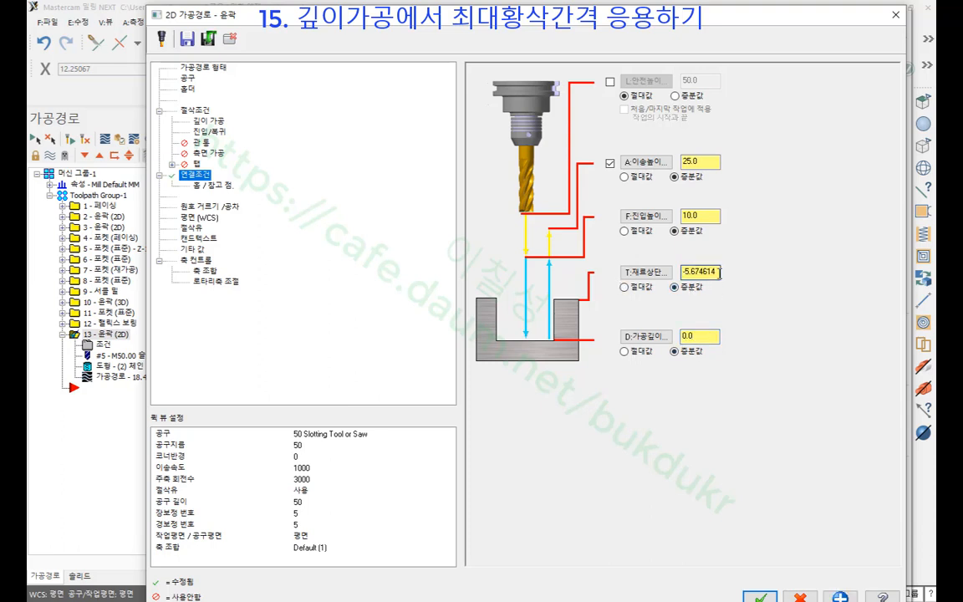
{"action": "type", "text": "1.5"}
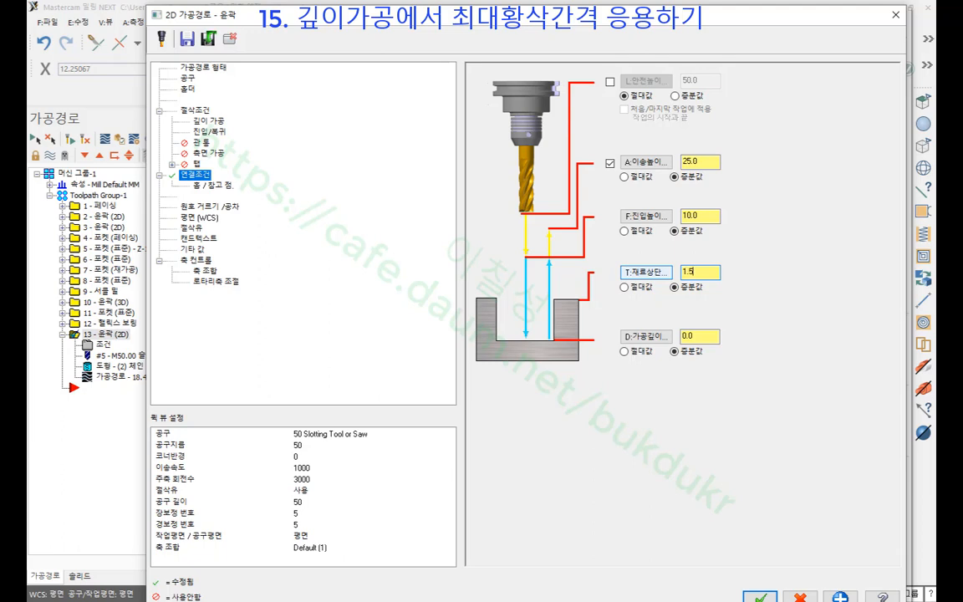
{"action": "left_click", "coordinate": [707, 269]}
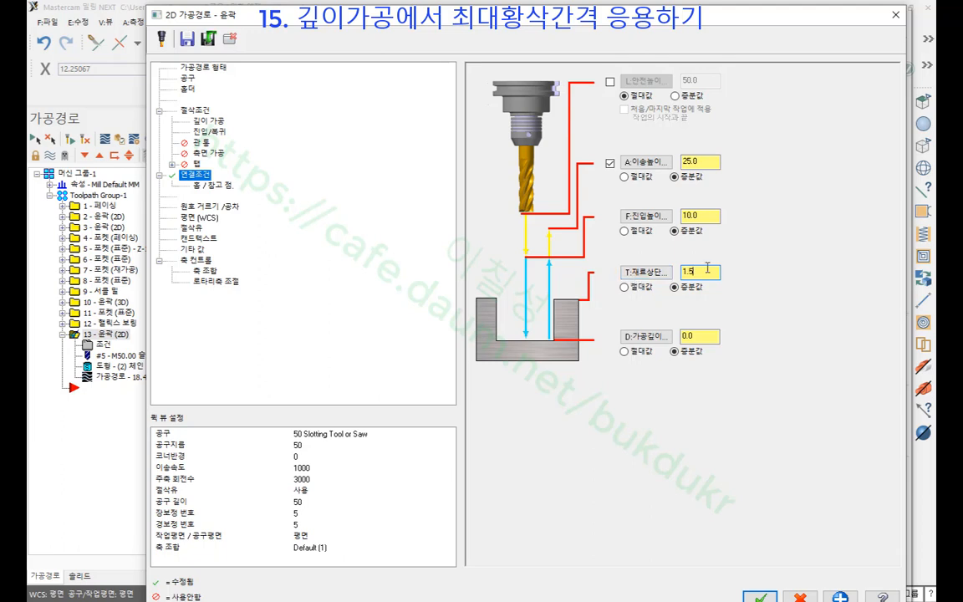
{"action": "left_click", "coordinate": [707, 334]}
{"action": "left_click", "coordinate": [761, 596]}
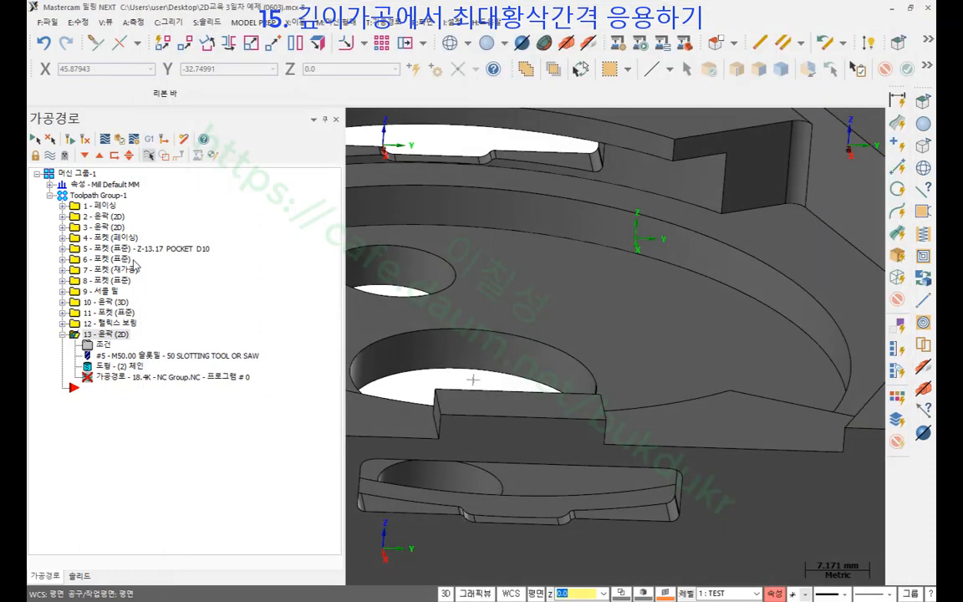
{"action": "scroll", "coordinate": [624, 242], "scroll_direction": "down", "scroll_amount": 4}
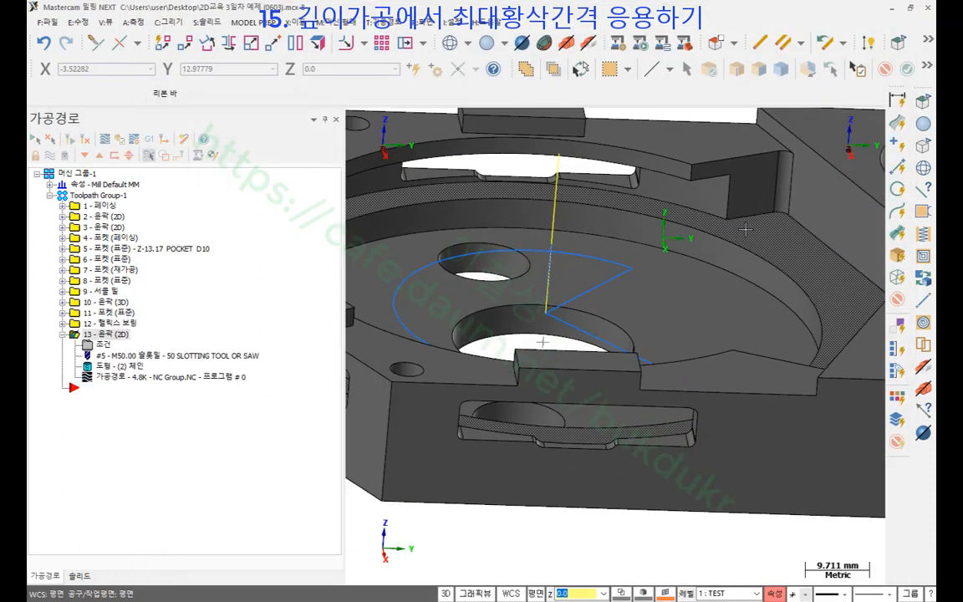
{"action": "scroll", "coordinate": [625, 242], "scroll_direction": "up", "scroll_amount": 5}
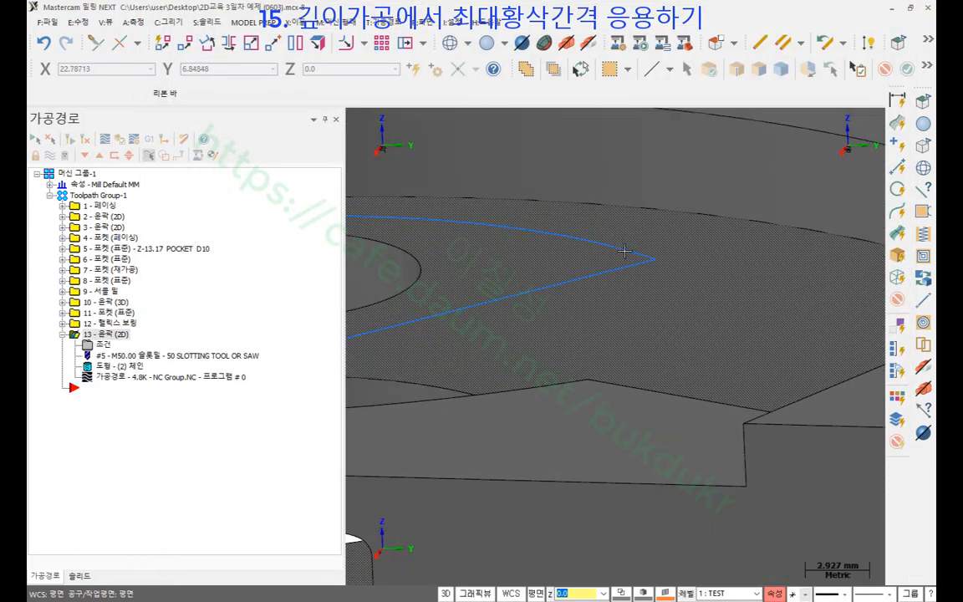
{"action": "scroll", "coordinate": [707, 250], "scroll_direction": "down", "scroll_amount": 2}
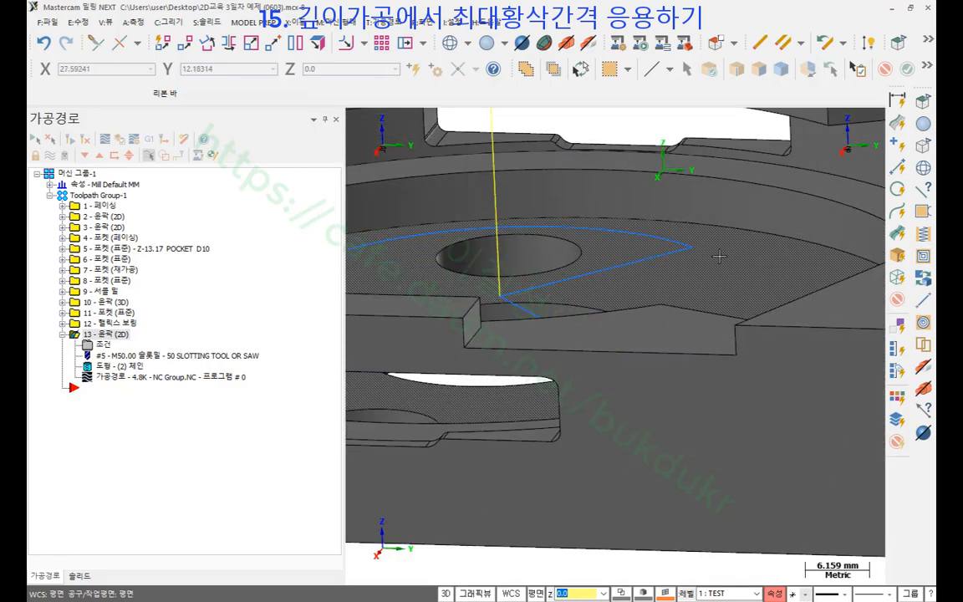
- Set operation 13's incremental top of stock to 2, regenerate the contour and inspect its depth passes around the central hole
{"action": "left_click", "coordinate": [103, 344]}
{"action": "left_click_drag", "start_coordinate": [704, 274], "coordinate": [667, 278]}
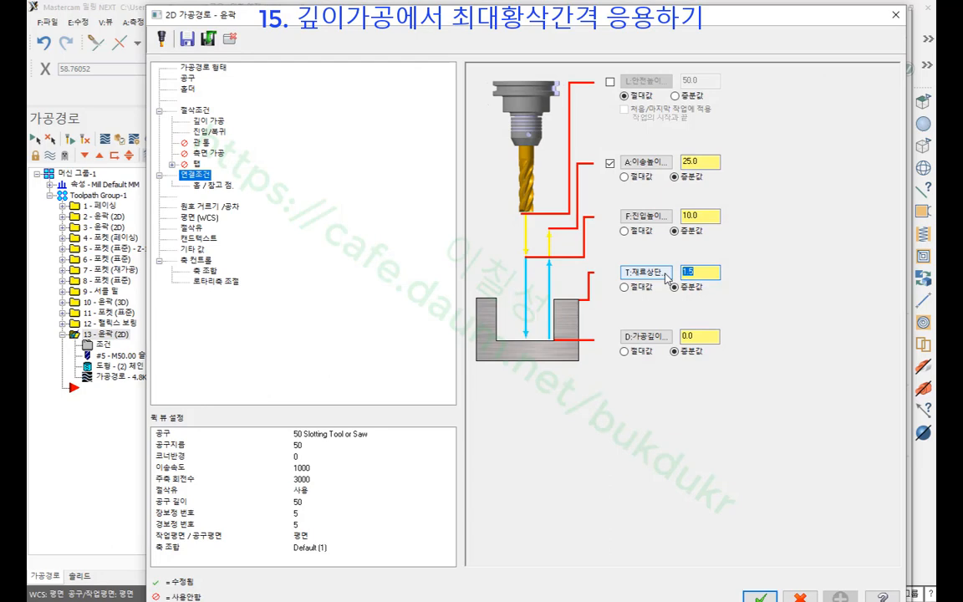
{"action": "type", "text": "2"}
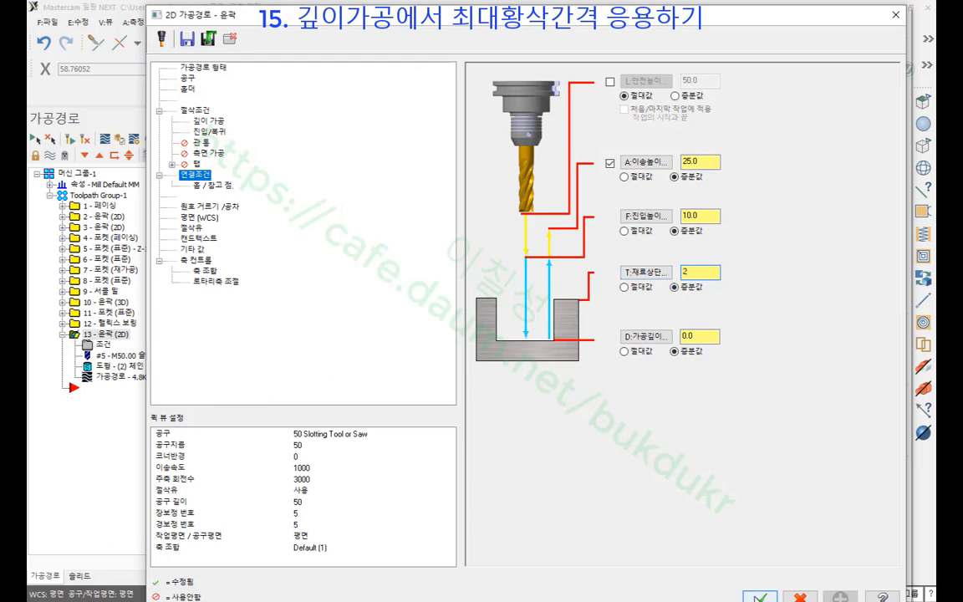
{"action": "key", "text": "Return"}
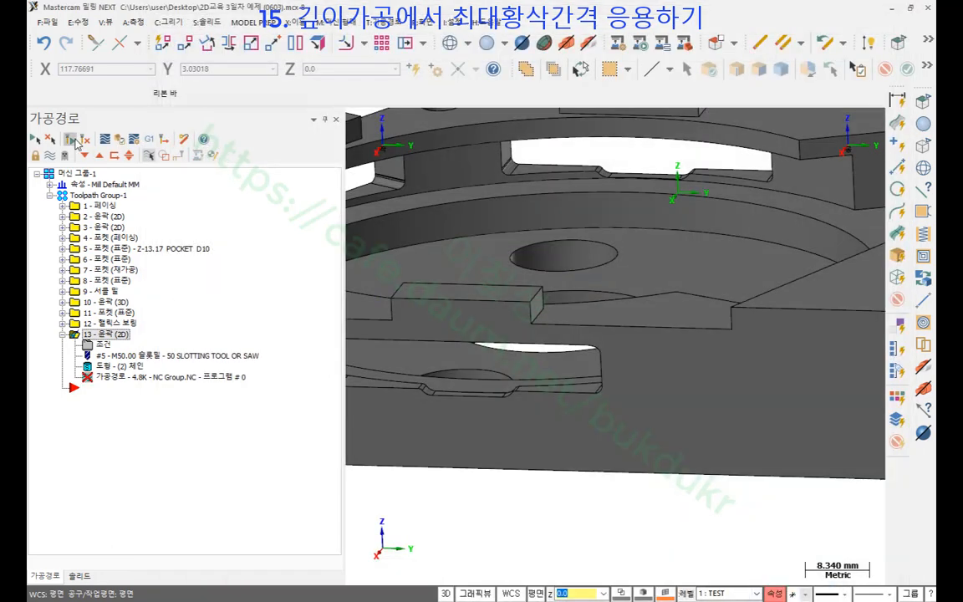
{"action": "middle_click_drag", "start_coordinate": [520, 210], "coordinate": [519, 282]}
{"action": "scroll", "coordinate": [517, 266], "scroll_direction": "down", "scroll_amount": 3}
{"action": "scroll", "coordinate": [518, 283], "scroll_direction": "up", "scroll_amount": 3}
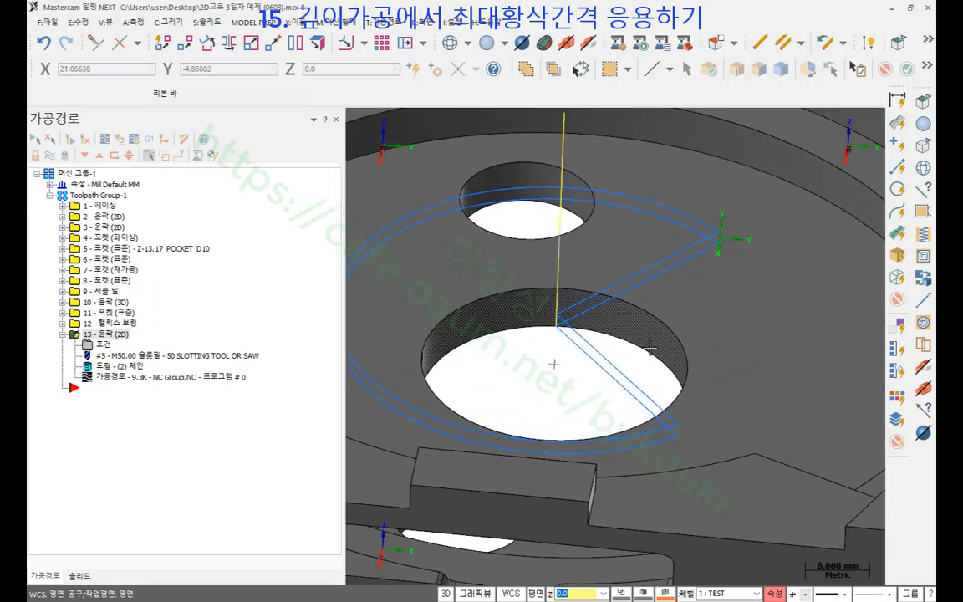
{"action": "scroll", "coordinate": [604, 337], "scroll_direction": "up", "scroll_amount": 1}
{"action": "mouse_move", "coordinate": [604, 337]}
{"action": "middle_mouse_down"}
{"action": "mouse_move", "coordinate": [618, 313]}
{"action": "mouse_move", "coordinate": [629, 322]}
{"action": "middle_mouse_up"}
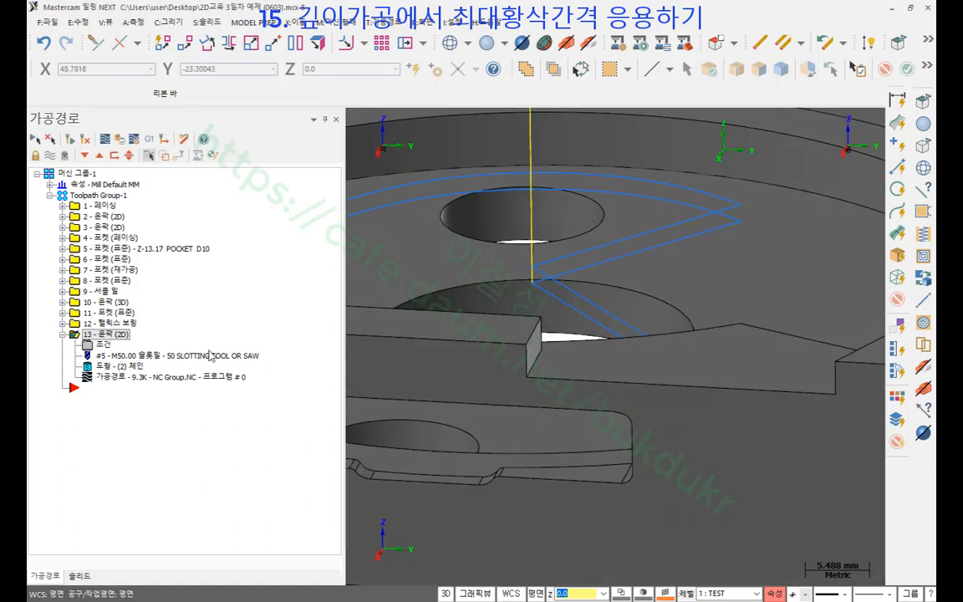
- Backplot operation 13, stepping the 50 mm slot mill into its first depth pass, and examine the cutter inside the pocket undercut
{"action": "left_click", "coordinate": [124, 379]}
{"action": "scroll", "coordinate": [655, 389], "scroll_direction": "down", "scroll_amount": 4}
{"action": "key", "text": "s"}
{"action": "key", "text": "s"}
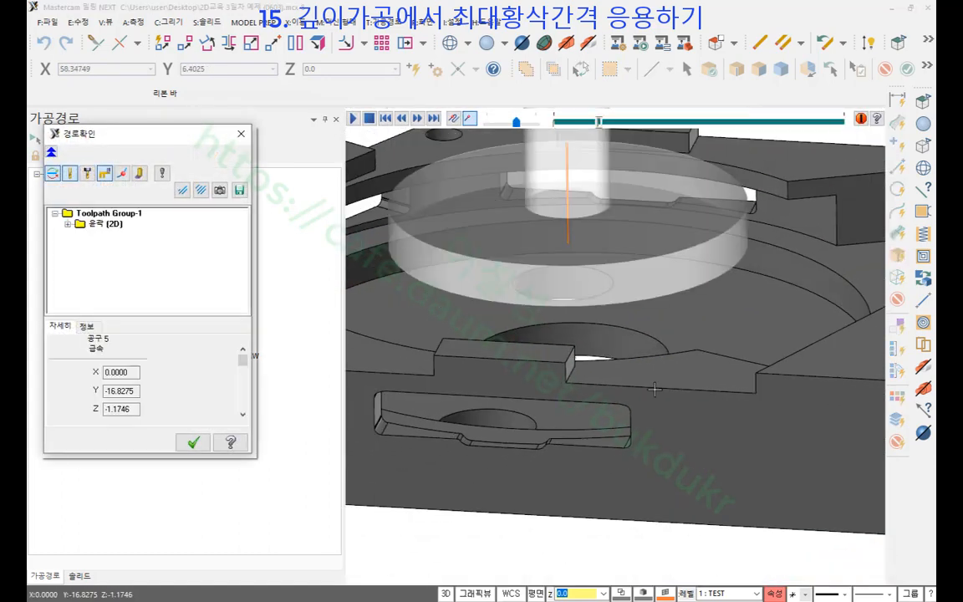
{"action": "key", "text": "s"}
{"action": "key", "text": "s"}
{"action": "middle_click_drag", "start_coordinate": [840, 237], "coordinate": [743, 218]}
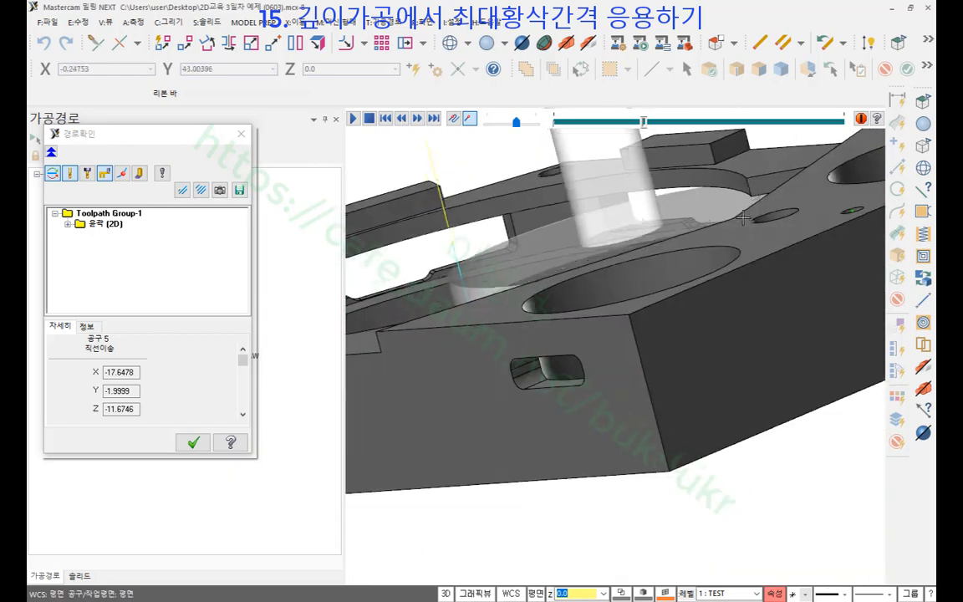
{"action": "scroll", "coordinate": [744, 218], "scroll_direction": "up", "scroll_amount": 8}
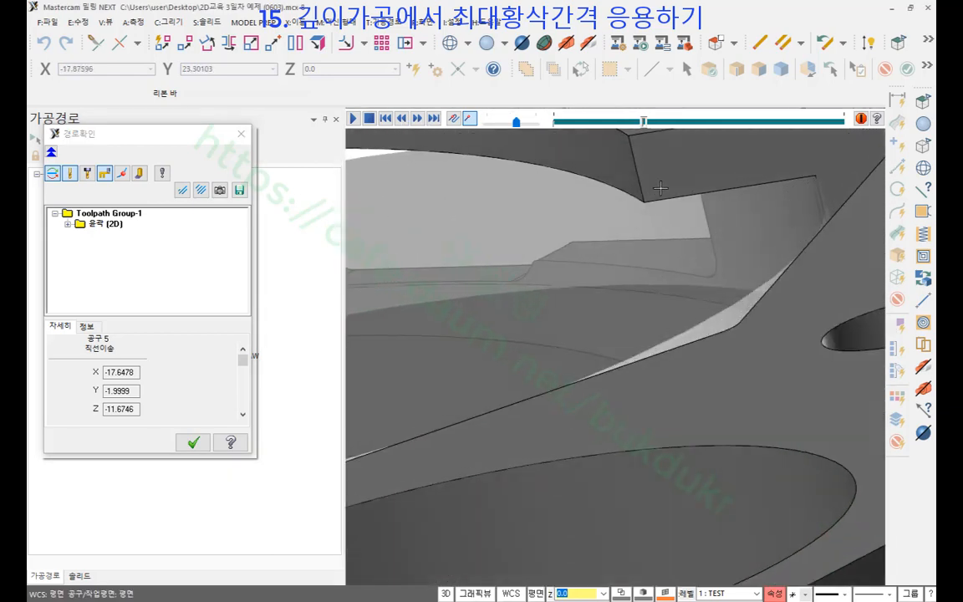
{"action": "middle_click_drag", "start_coordinate": [661, 188], "coordinate": [564, 221]}
{"action": "scroll", "coordinate": [674, 238], "scroll_direction": "down", "scroll_amount": 2}
{"action": "scroll", "coordinate": [674, 238], "scroll_direction": "up", "scroll_amount": 6}
- Show the part in wireframe from the WCS right side and examine the cutter's height against the undercut's upper and lower edges
{"action": "left_click", "coordinate": [450, 43]}
{"action": "scroll", "coordinate": [523, 218], "scroll_direction": "down", "scroll_amount": 1}
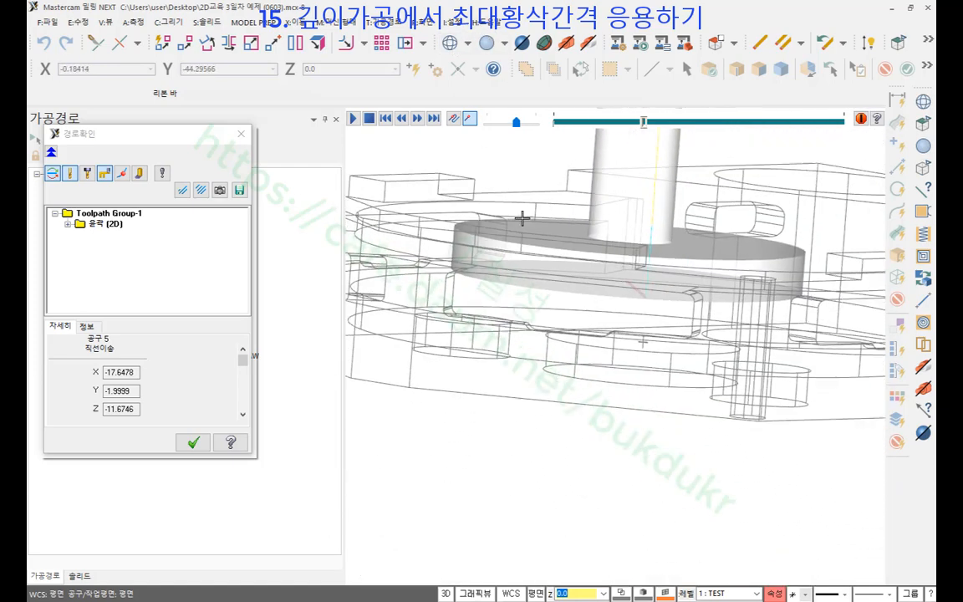
{"action": "right_click", "coordinate": [496, 164]}
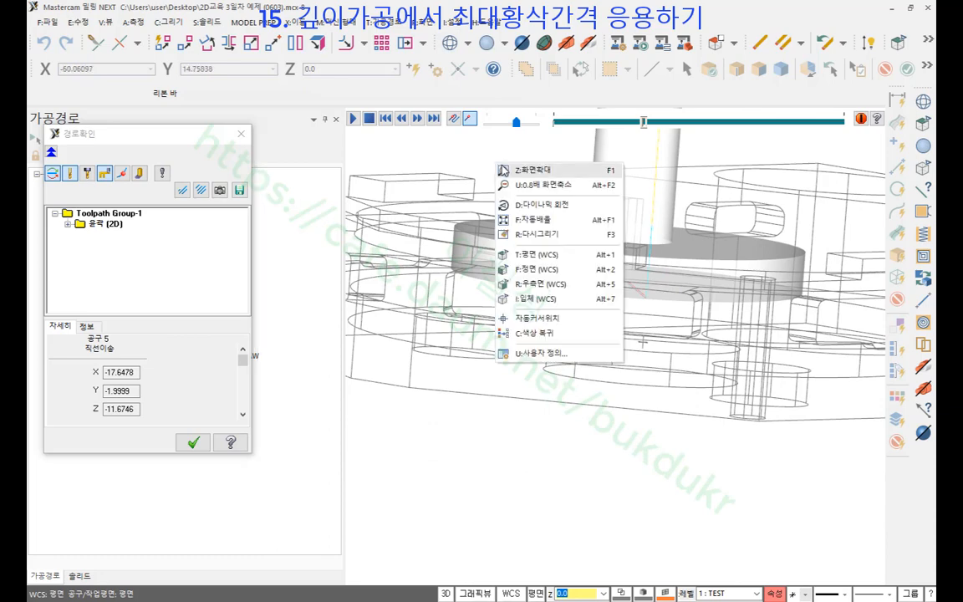
{"action": "left_click", "coordinate": [545, 283]}
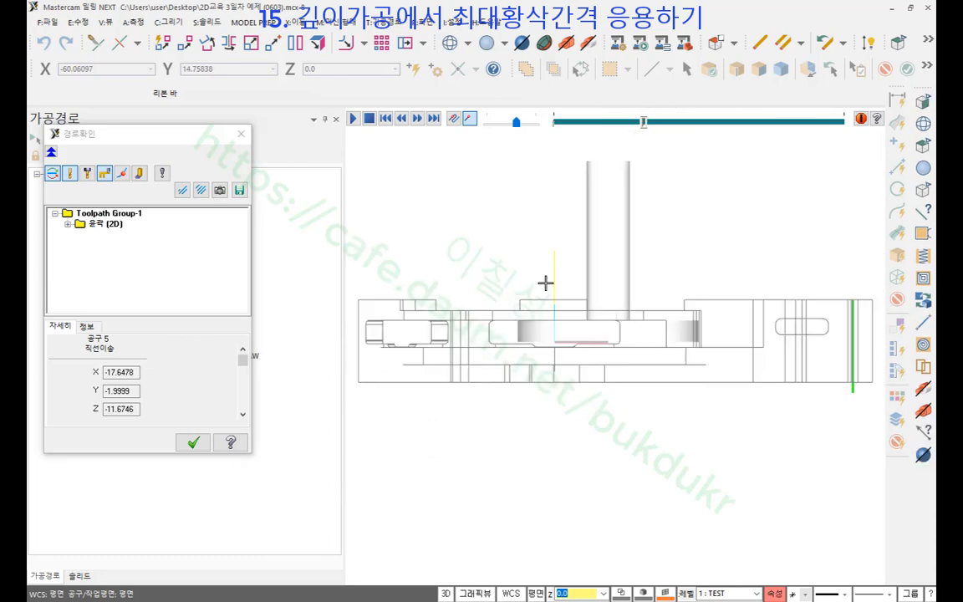
{"action": "scroll", "coordinate": [685, 329], "scroll_direction": "up", "scroll_amount": 1}
{"action": "scroll", "coordinate": [621, 339], "scroll_direction": "up", "scroll_amount": 2}
{"action": "scroll", "coordinate": [740, 272], "scroll_direction": "down", "scroll_amount": 1}
{"action": "scroll", "coordinate": [413, 318], "scroll_direction": "up", "scroll_amount": 1}
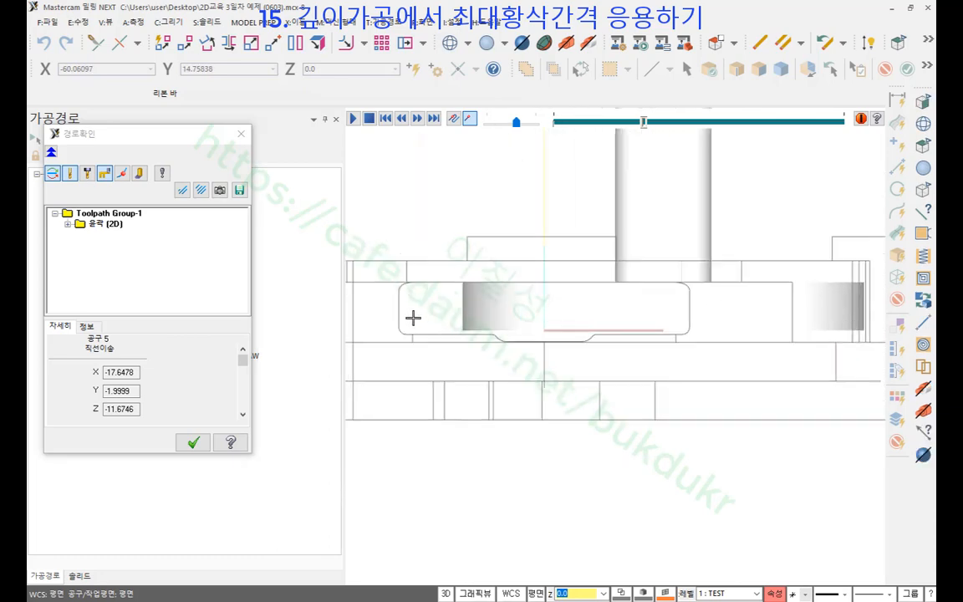
{"action": "scroll", "coordinate": [412, 306], "scroll_direction": "up", "scroll_amount": 1}
{"action": "scroll", "coordinate": [489, 288], "scroll_direction": "up", "scroll_amount": 1}
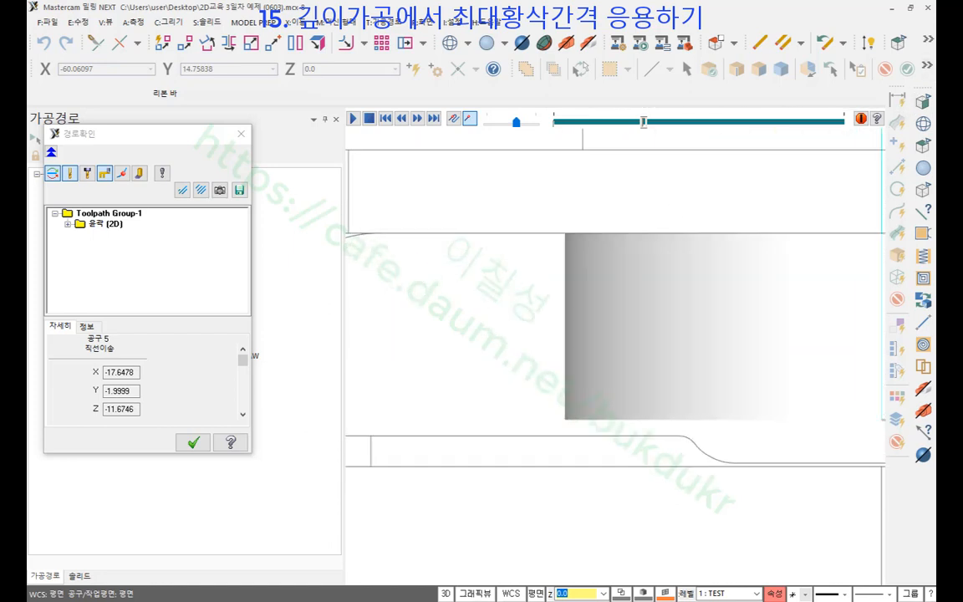
{"action": "left_click", "coordinate": [908, 115]}
{"action": "left_click_drag", "start_coordinate": [557, 235], "coordinate": [585, 235]}
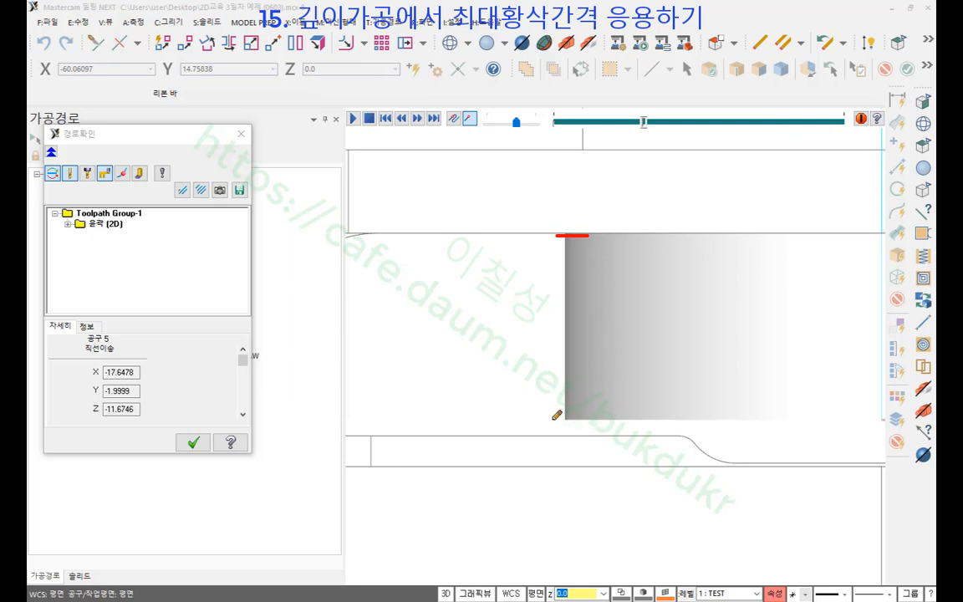
{"action": "mouse_move", "coordinate": [552, 419]}
{"action": "left_mouse_down"}
{"action": "mouse_move", "coordinate": [589, 419]}
{"action": "mouse_move", "coordinate": [584, 439]}
{"action": "mouse_move", "coordinate": [611, 443]}
{"action": "mouse_move", "coordinate": [633, 428]}
{"action": "mouse_move", "coordinate": [646, 449]}
{"action": "mouse_move", "coordinate": [676, 416]}
{"action": "left_mouse_up"}
{"action": "left_click", "coordinate": [624, 440]}
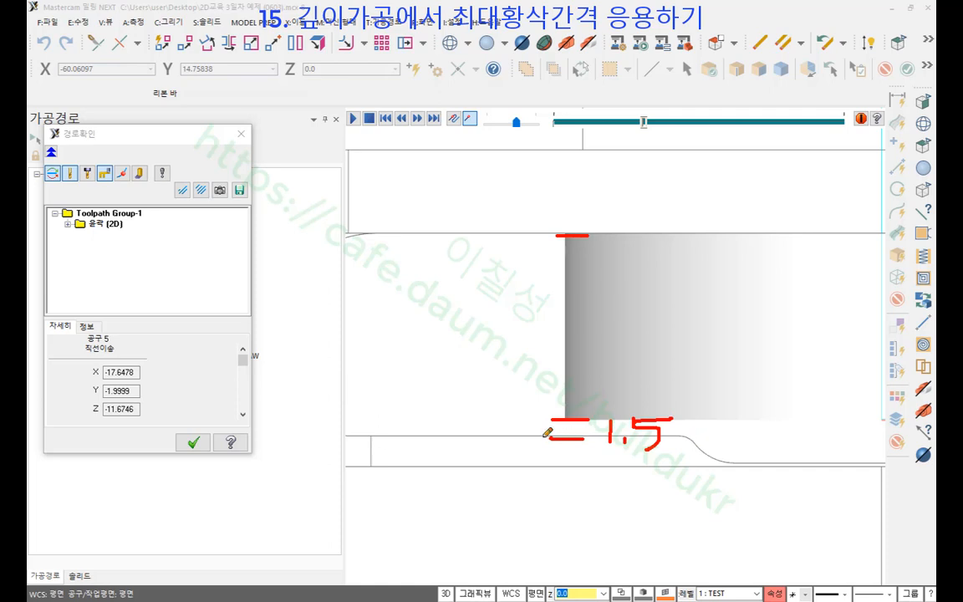
{"action": "left_click_drag", "start_coordinate": [559, 437], "coordinate": [445, 431]}
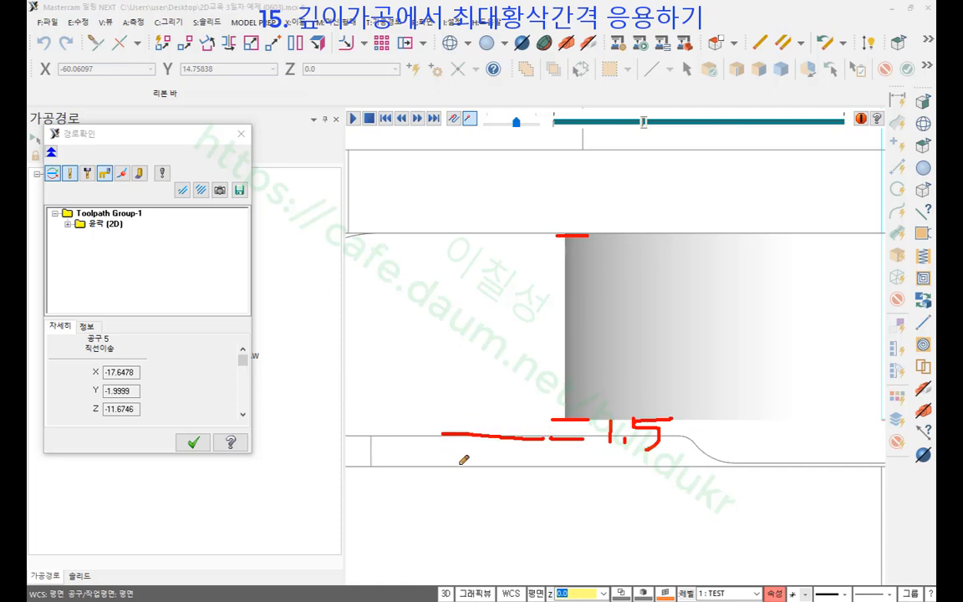
{"action": "mouse_move", "coordinate": [574, 402]}
{"action": "left_mouse_down"}
{"action": "mouse_move", "coordinate": [393, 403]}
{"action": "mouse_move", "coordinate": [411, 402]}
{"action": "left_mouse_up"}
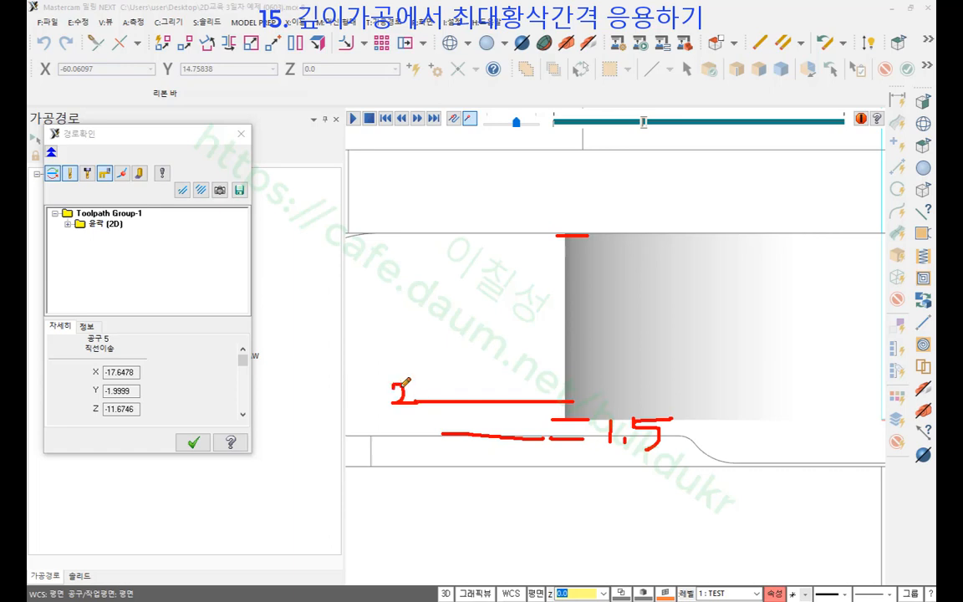
{"action": "left_click_drag", "start_coordinate": [541, 434], "coordinate": [427, 434]}
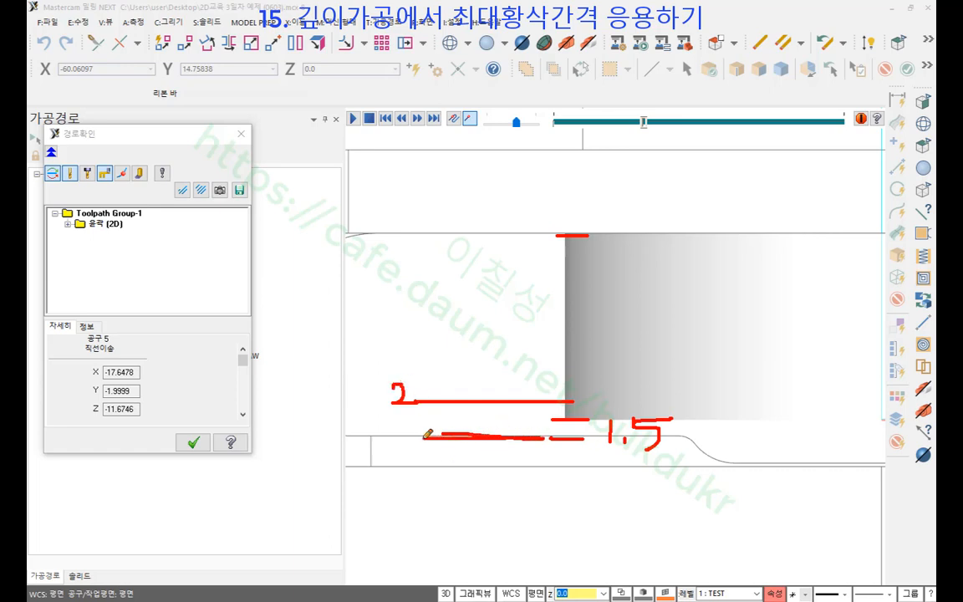
{"action": "mouse_move", "coordinate": [434, 399]}
{"action": "left_mouse_down"}
{"action": "mouse_move", "coordinate": [412, 402]}
{"action": "mouse_move", "coordinate": [471, 433]}
{"action": "left_mouse_up"}
{"action": "left_click_drag", "start_coordinate": [390, 387], "coordinate": [402, 447]}
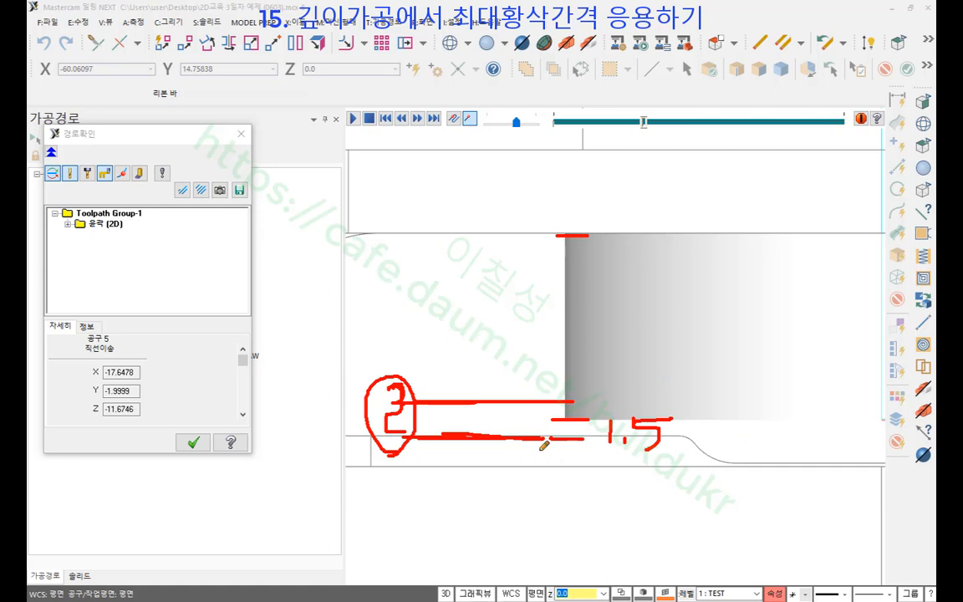
{"action": "mouse_move", "coordinate": [481, 437]}
{"action": "left_mouse_down"}
{"action": "mouse_move", "coordinate": [552, 441]}
{"action": "mouse_move", "coordinate": [590, 415]}
{"action": "left_mouse_up"}
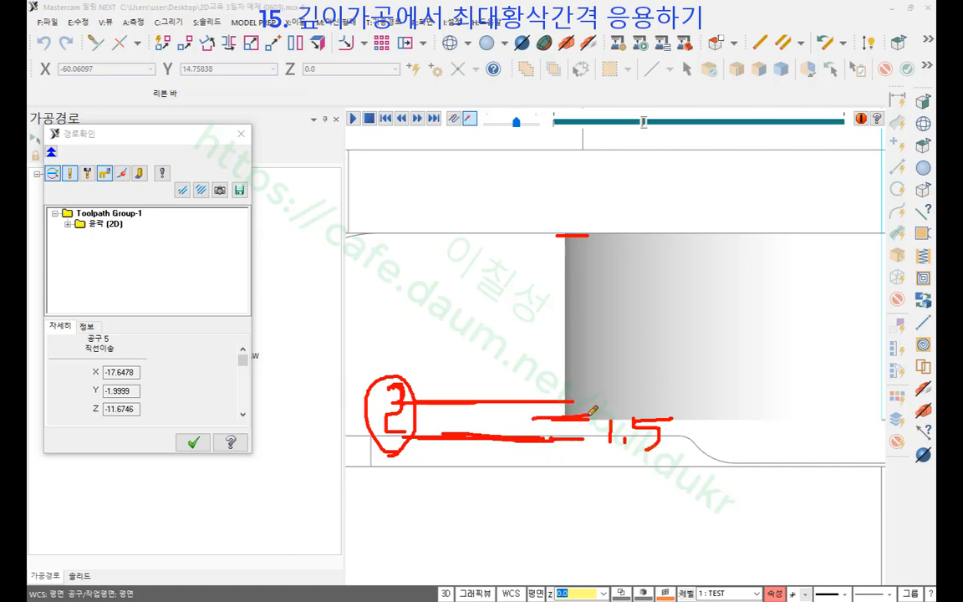
{"action": "left_click_drag", "start_coordinate": [671, 416], "coordinate": [393, 419]}
{"action": "left_click_drag", "start_coordinate": [634, 430], "coordinate": [479, 432]}
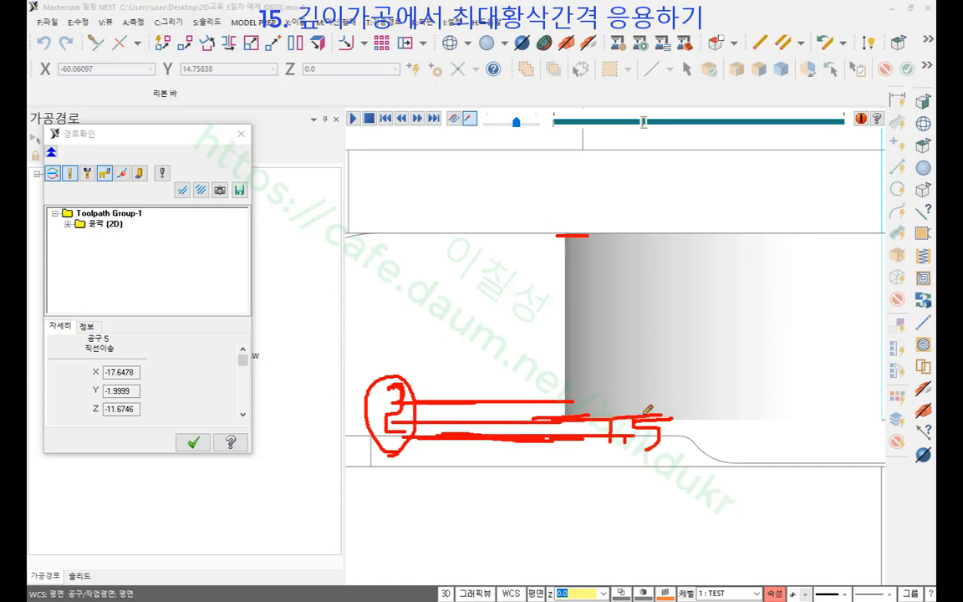
{"action": "left_click_drag", "start_coordinate": [669, 410], "coordinate": [505, 411]}
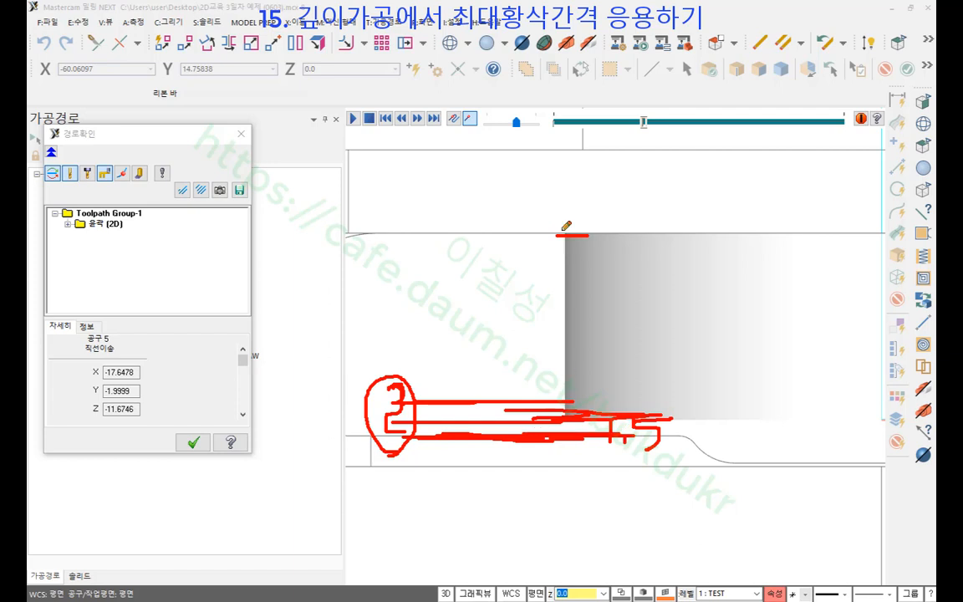
{"action": "mouse_move", "coordinate": [544, 237]}
{"action": "left_mouse_down"}
{"action": "mouse_move", "coordinate": [554, 219]}
{"action": "mouse_move", "coordinate": [539, 226]}
{"action": "mouse_move", "coordinate": [555, 226]}
{"action": "left_mouse_up"}
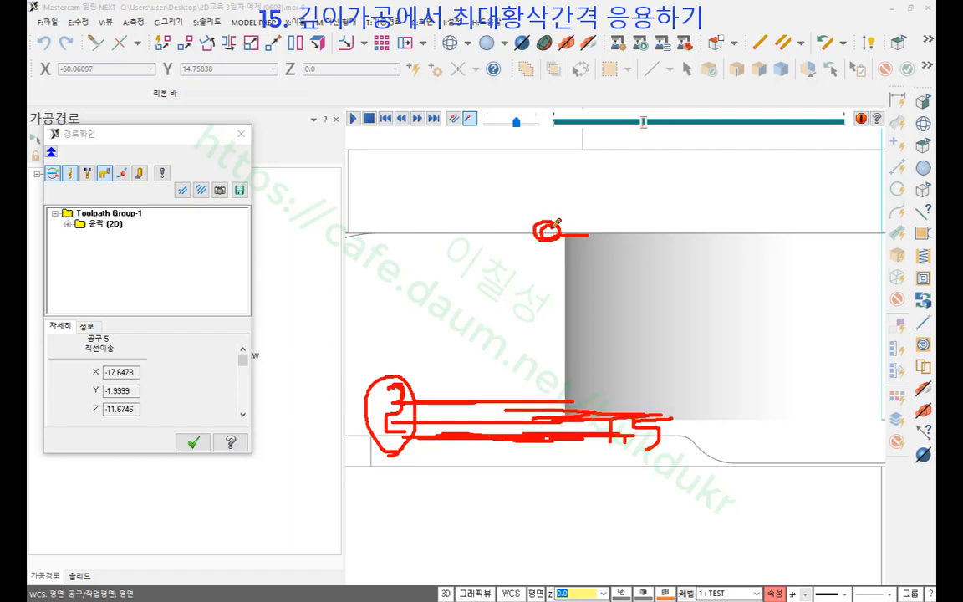
{"action": "mouse_move", "coordinate": [568, 438]}
{"action": "left_mouse_down"}
{"action": "mouse_move", "coordinate": [558, 433]}
{"action": "mouse_move", "coordinate": [563, 449]}
{"action": "left_mouse_up"}
{"action": "mouse_move", "coordinate": [666, 459]}
{"action": "left_mouse_down"}
{"action": "mouse_move", "coordinate": [611, 437]}
{"action": "mouse_move", "coordinate": [657, 412]}
{"action": "mouse_move", "coordinate": [646, 458]}
{"action": "left_mouse_up"}
{"action": "mouse_move", "coordinate": [686, 289]}
{"action": "left_mouse_down"}
{"action": "mouse_move", "coordinate": [696, 335]}
{"action": "mouse_move", "coordinate": [720, 333]}
{"action": "left_mouse_up"}
{"action": "mouse_move", "coordinate": [741, 283]}
{"action": "left_mouse_down"}
{"action": "mouse_move", "coordinate": [751, 305]}
{"action": "mouse_move", "coordinate": [765, 291]}
{"action": "left_mouse_up"}
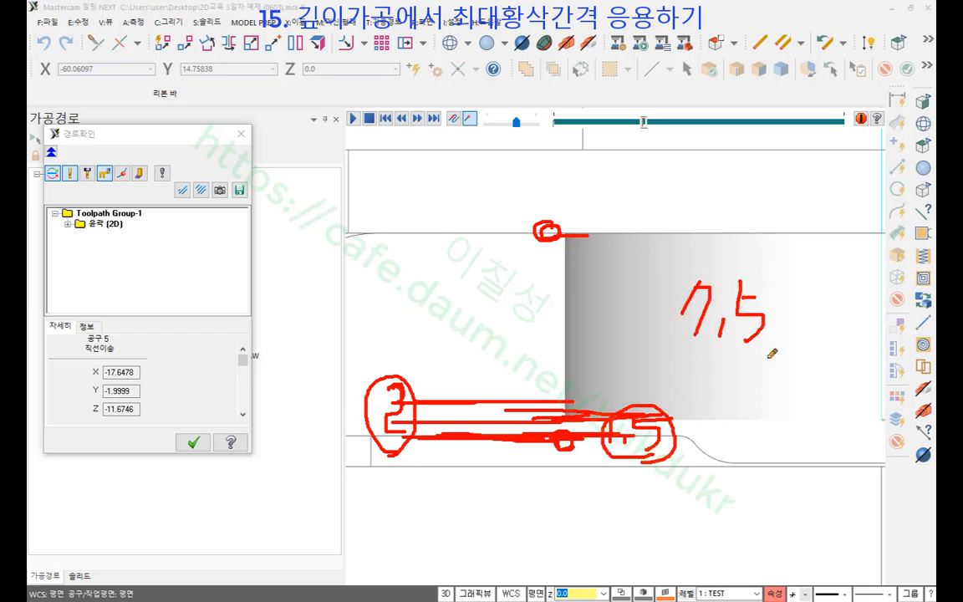
{"action": "mouse_move", "coordinate": [661, 384]}
{"action": "left_mouse_down"}
{"action": "mouse_move", "coordinate": [690, 382]}
{"action": "mouse_move", "coordinate": [701, 404]}
{"action": "left_mouse_up"}
{"action": "left_click", "coordinate": [723, 399]}
{"action": "left_click_drag", "start_coordinate": [741, 375], "coordinate": [743, 411]}
{"action": "left_click_drag", "start_coordinate": [742, 374], "coordinate": [763, 376]}
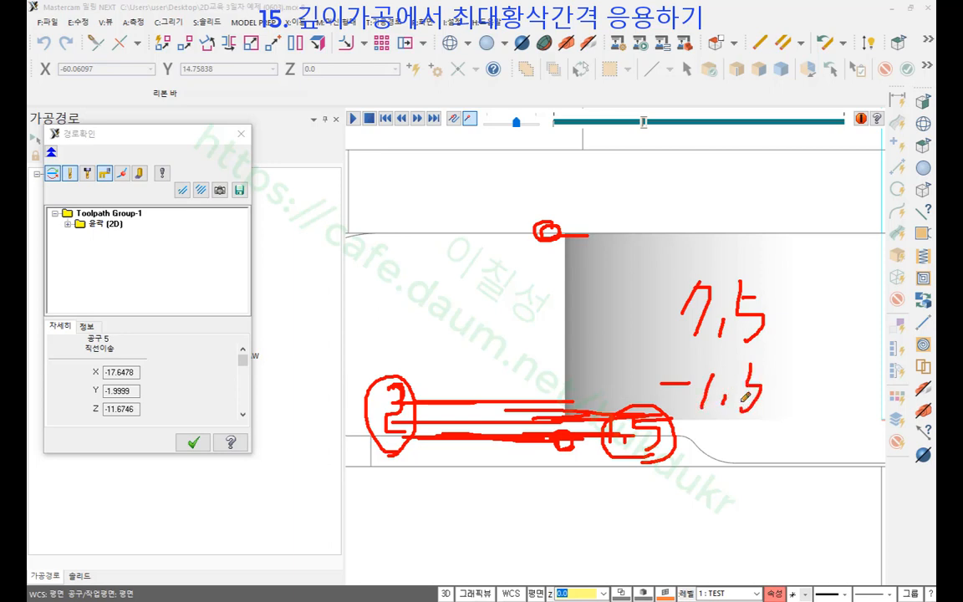
{"action": "left_click_drag", "start_coordinate": [670, 429], "coordinate": [790, 429]}
{"action": "left_click_drag", "start_coordinate": [743, 454], "coordinate": [751, 519]}
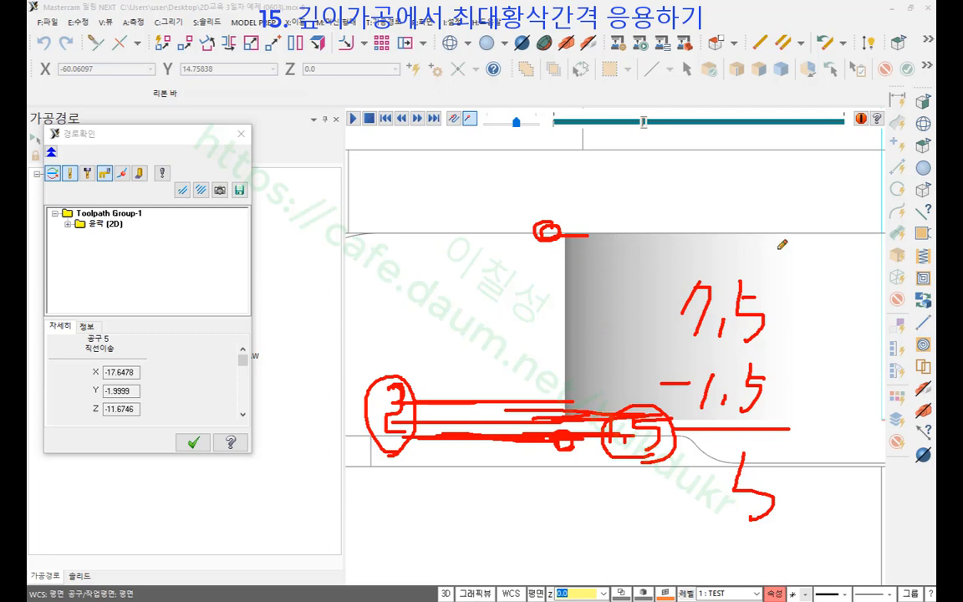
{"action": "left_click_drag", "start_coordinate": [768, 241], "coordinate": [834, 241]}
{"action": "left_click_drag", "start_coordinate": [770, 428], "coordinate": [833, 427]}
{"action": "mouse_move", "coordinate": [851, 278]}
{"action": "left_mouse_down"}
{"action": "mouse_move", "coordinate": [825, 353]}
{"action": "mouse_move", "coordinate": [826, 342]}
{"action": "left_mouse_up"}
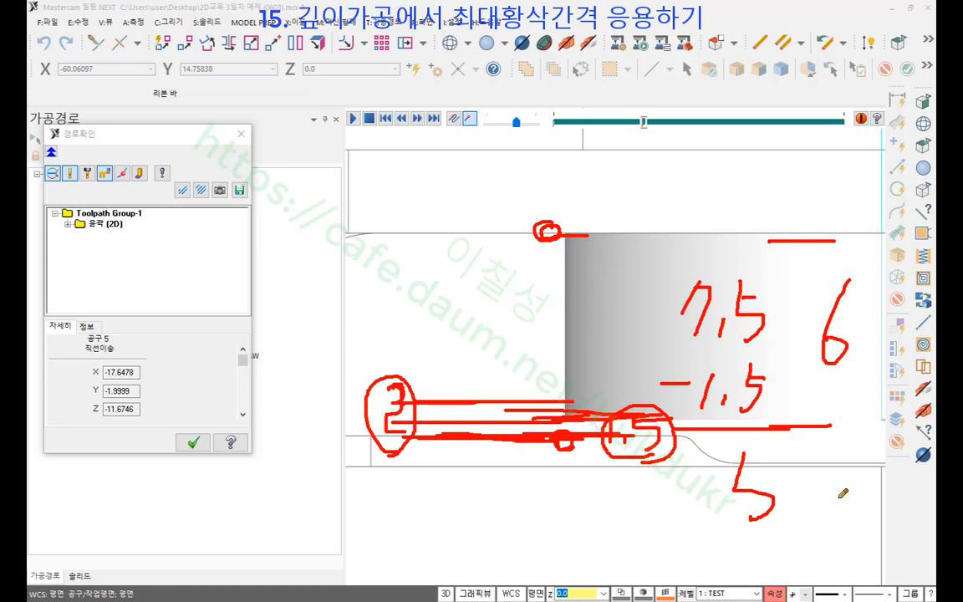
{"action": "mouse_move", "coordinate": [753, 436]}
{"action": "left_mouse_down"}
{"action": "mouse_move", "coordinate": [740, 502]}
{"action": "mouse_move", "coordinate": [757, 492]}
{"action": "left_mouse_up"}
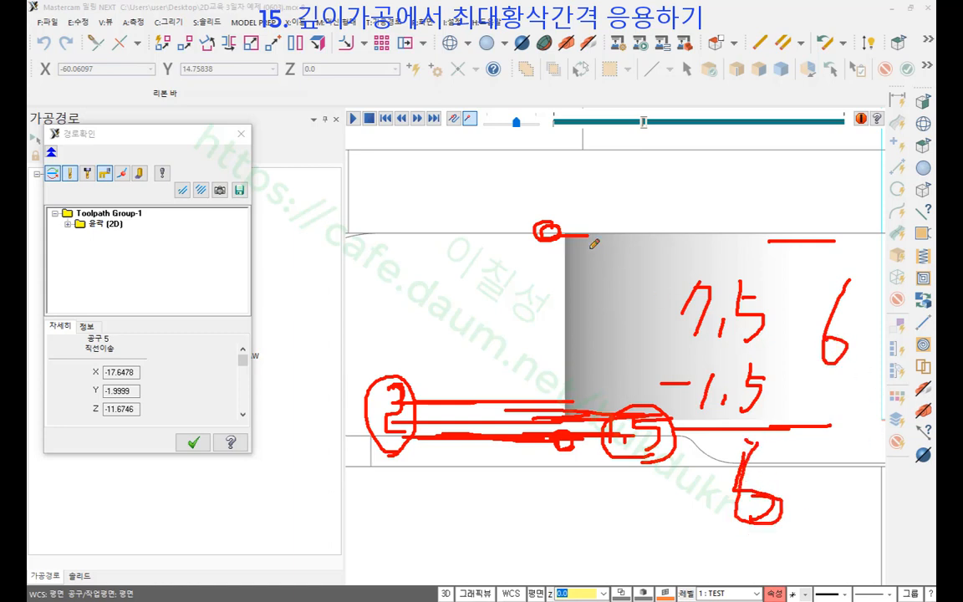
{"action": "left_click_drag", "start_coordinate": [564, 237], "coordinate": [644, 241]}
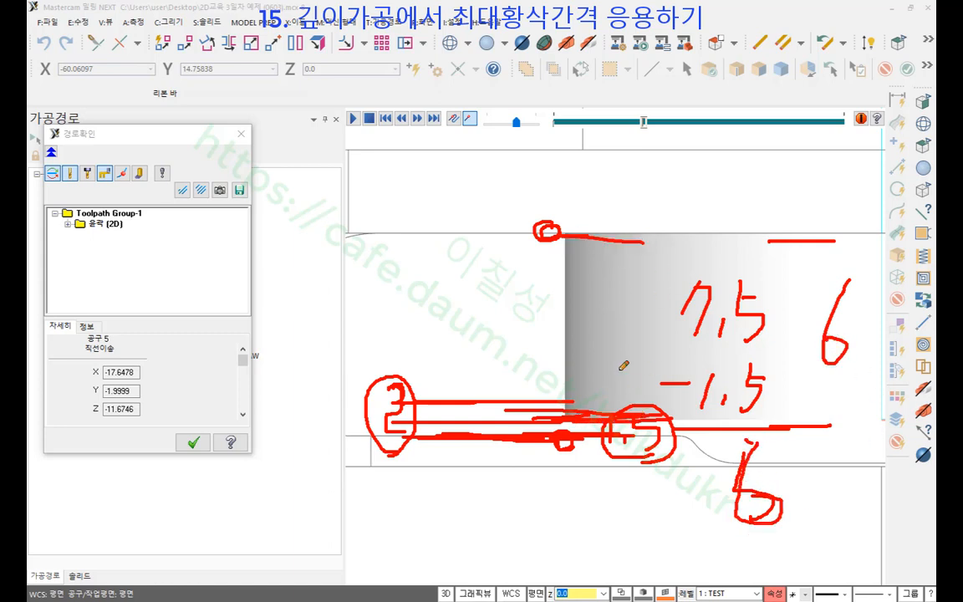
{"action": "left_click_drag", "start_coordinate": [416, 248], "coordinate": [421, 271]}
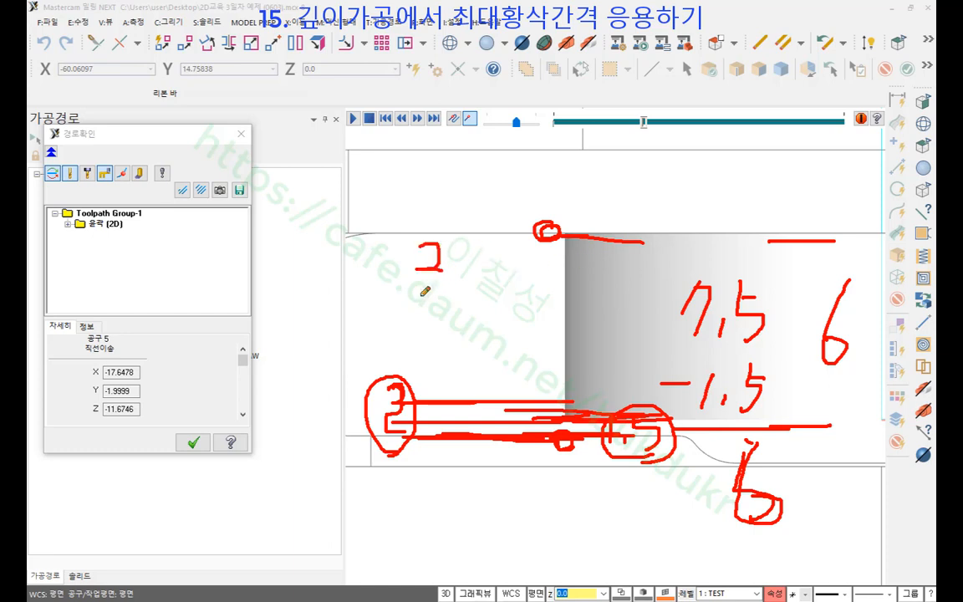
{"action": "left_click_drag", "start_coordinate": [439, 227], "coordinate": [423, 226]}
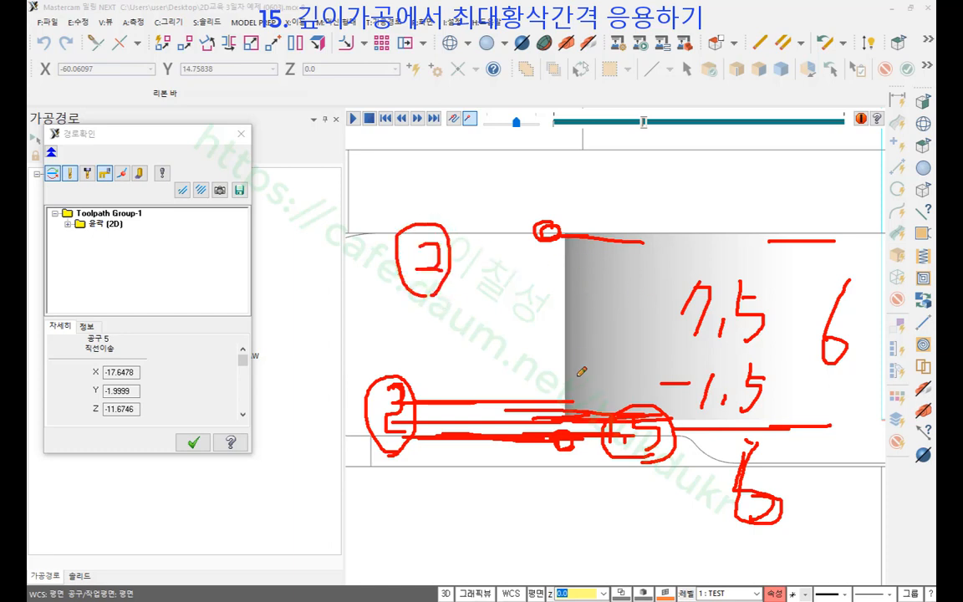
{"action": "left_click_drag", "start_coordinate": [566, 285], "coordinate": [609, 285]}
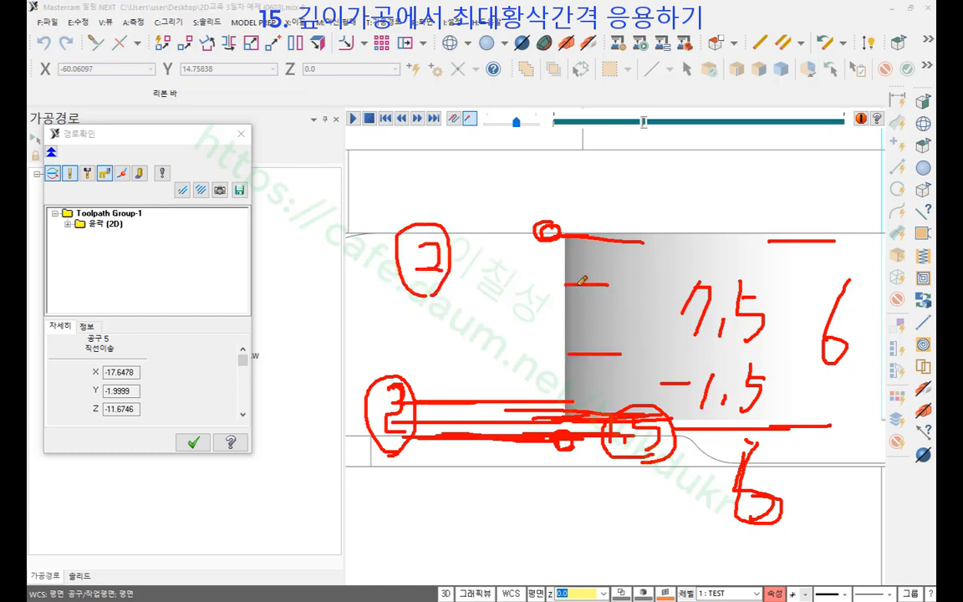
{"action": "left_click_drag", "start_coordinate": [547, 282], "coordinate": [680, 283]}
{"action": "left_click_drag", "start_coordinate": [563, 348], "coordinate": [701, 348]}
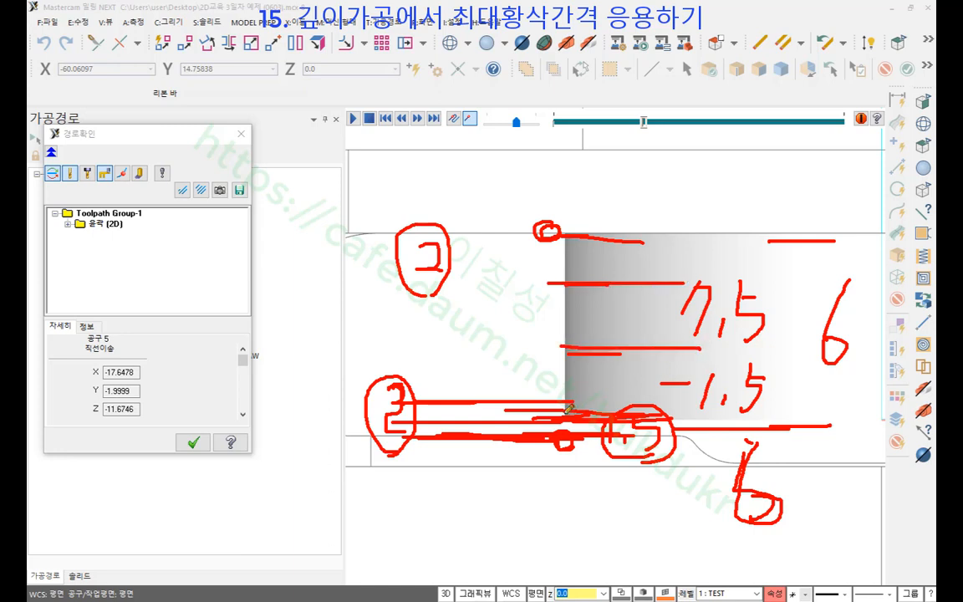
{"action": "left_click_drag", "start_coordinate": [669, 190], "coordinate": [559, 366]}
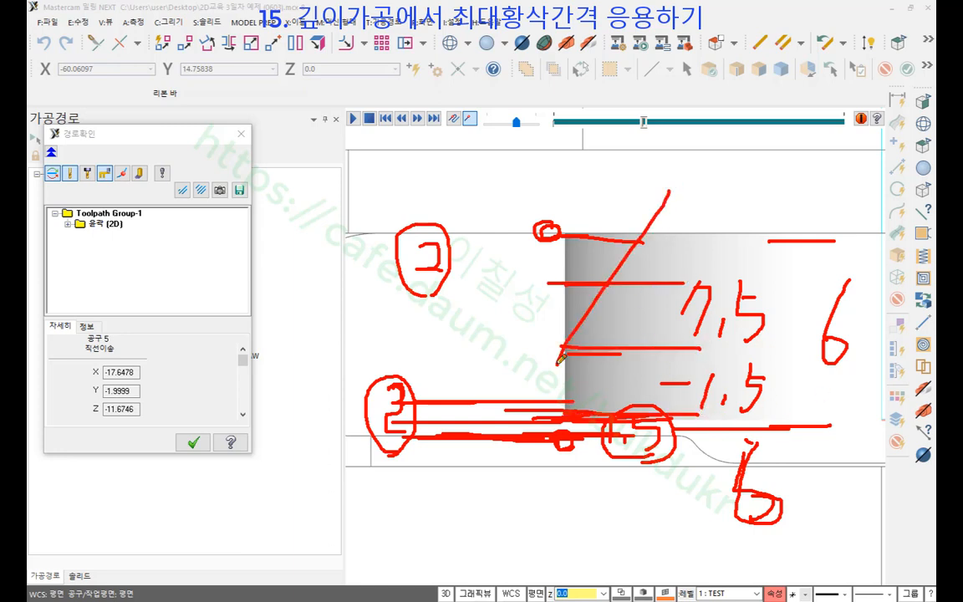
{"action": "left_click_drag", "start_coordinate": [554, 239], "coordinate": [623, 364]}
{"action": "left_click_drag", "start_coordinate": [600, 431], "coordinate": [627, 430]}
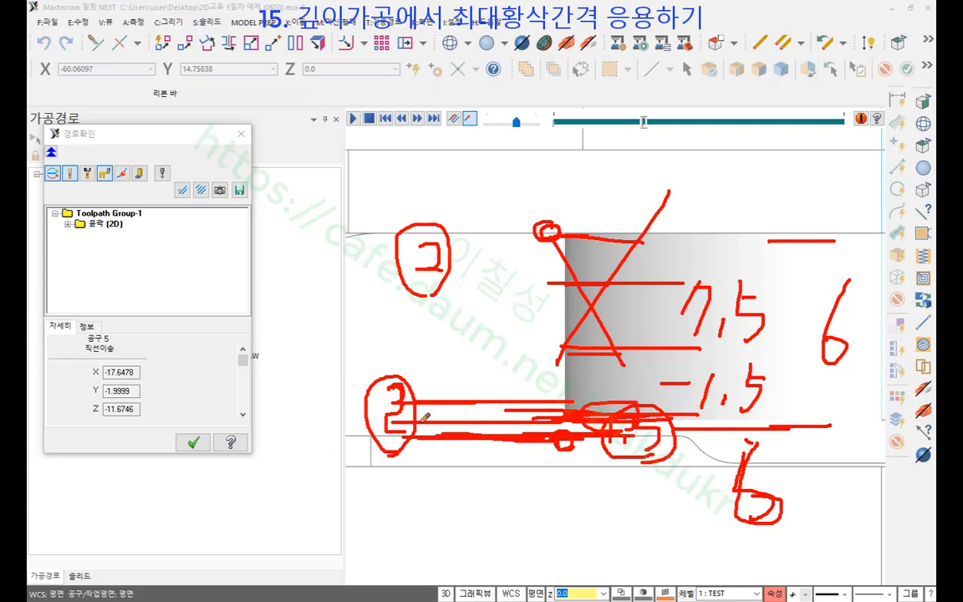
{"action": "mouse_move", "coordinate": [383, 375]}
{"action": "left_mouse_down"}
{"action": "mouse_move", "coordinate": [365, 390]}
{"action": "mouse_move", "coordinate": [409, 433]}
{"action": "left_mouse_up"}
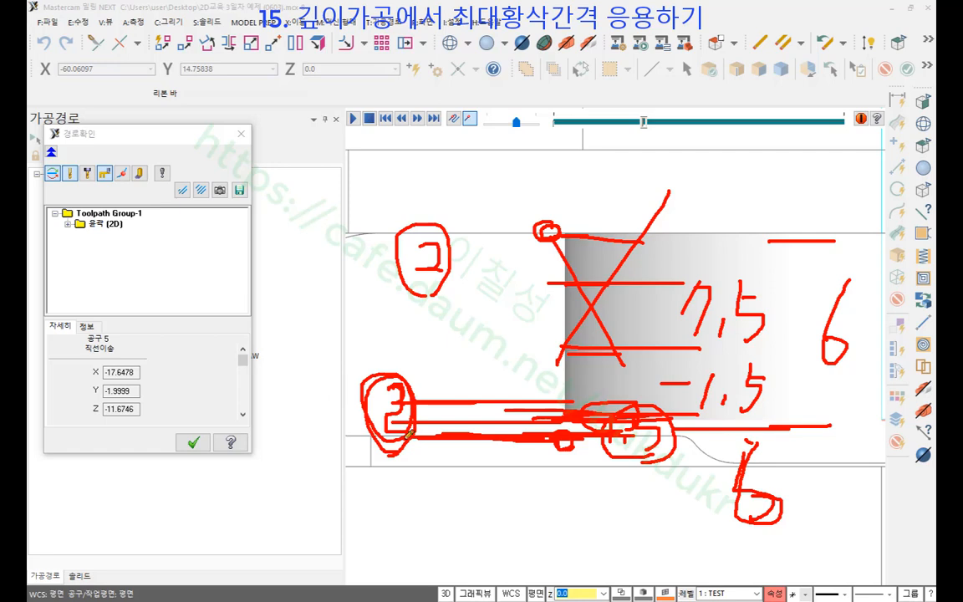
{"action": "left_click_drag", "start_coordinate": [434, 337], "coordinate": [447, 356]}
{"action": "left_click", "coordinate": [442, 353]}
{"action": "mouse_move", "coordinate": [455, 327]}
{"action": "left_mouse_down"}
{"action": "mouse_move", "coordinate": [484, 318]}
{"action": "mouse_move", "coordinate": [406, 337]}
{"action": "mouse_move", "coordinate": [456, 369]}
{"action": "mouse_move", "coordinate": [477, 362]}
{"action": "left_mouse_up"}
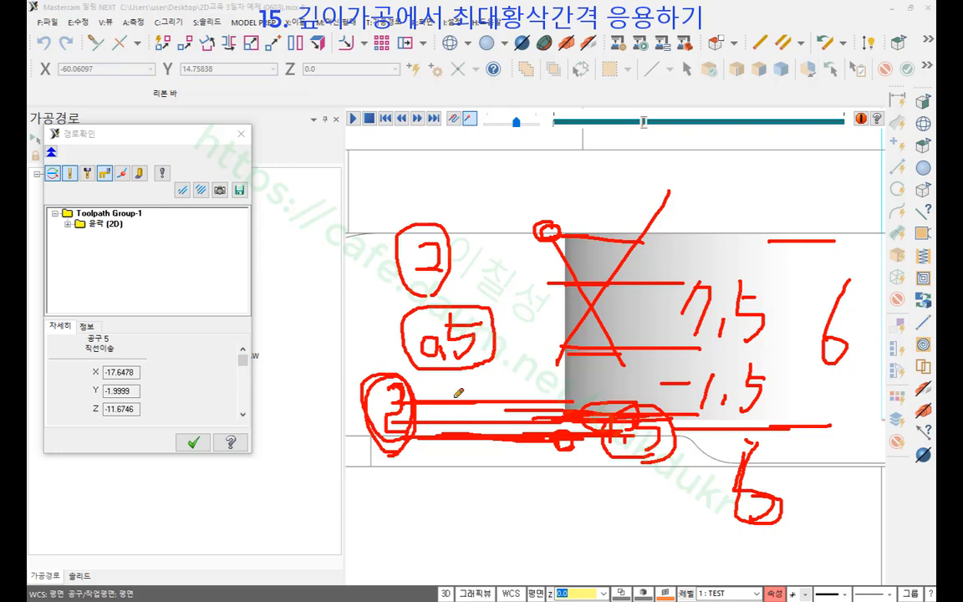
{"action": "right_click", "coordinate": [545, 187]}
{"action": "left_click", "coordinate": [543, 371]}
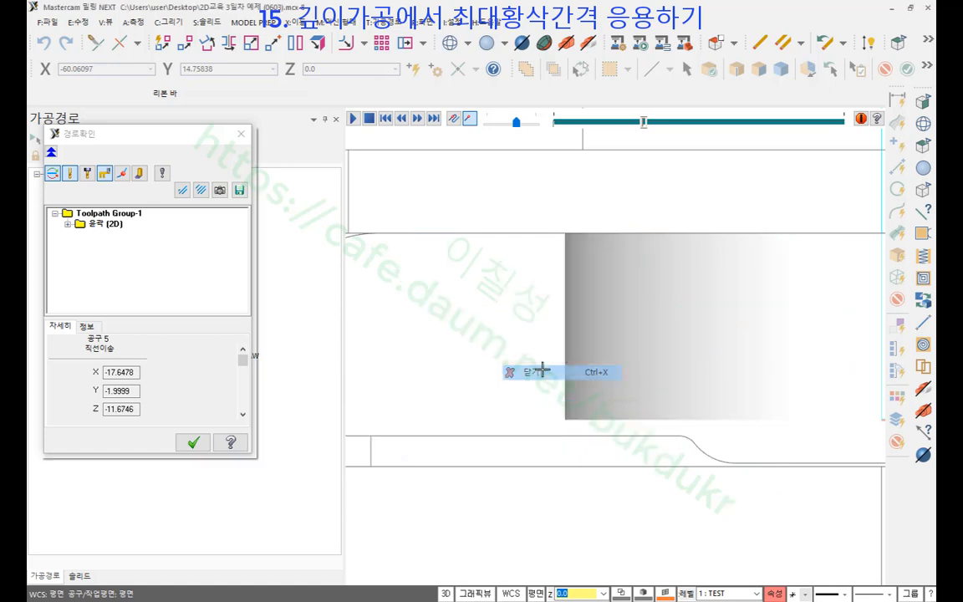
- Close the backplot and set operation 13's incremental top of stock to 7.5
{"action": "left_click", "coordinate": [193, 442]}
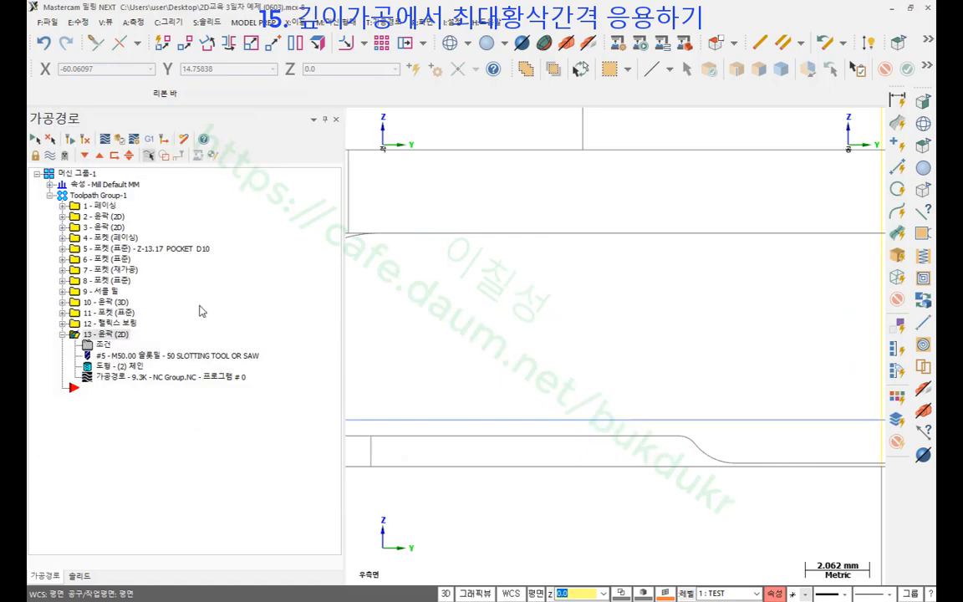
{"action": "left_click", "coordinate": [104, 344]}
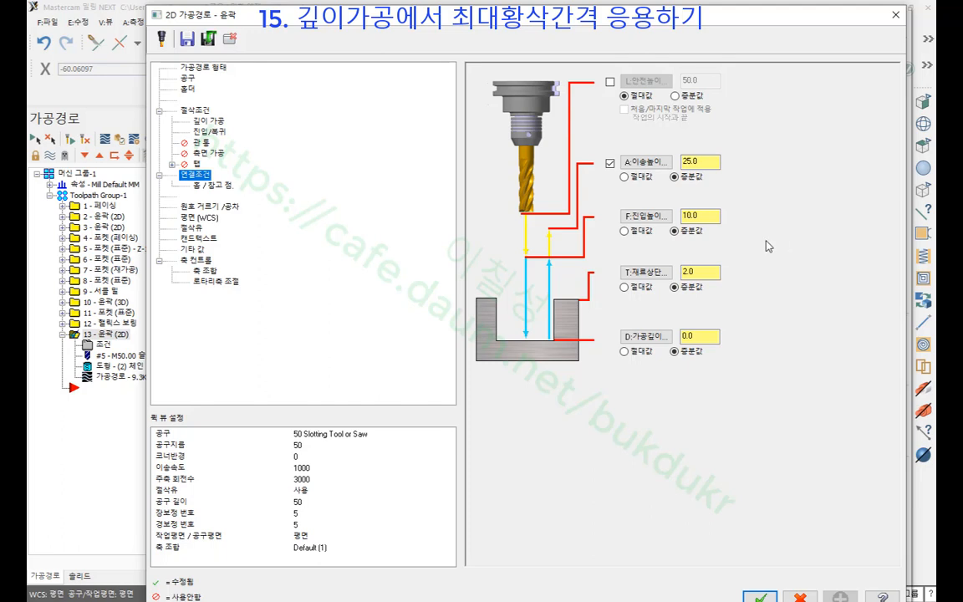
{"action": "left_click_drag", "start_coordinate": [715, 272], "coordinate": [670, 272]}
{"action": "type", "text": "7.5"}
- Set operation 13's maximum rough step to 8, regenerate the contour and inspect its depth passes around the central hole
{"action": "left_click", "coordinate": [200, 120]}
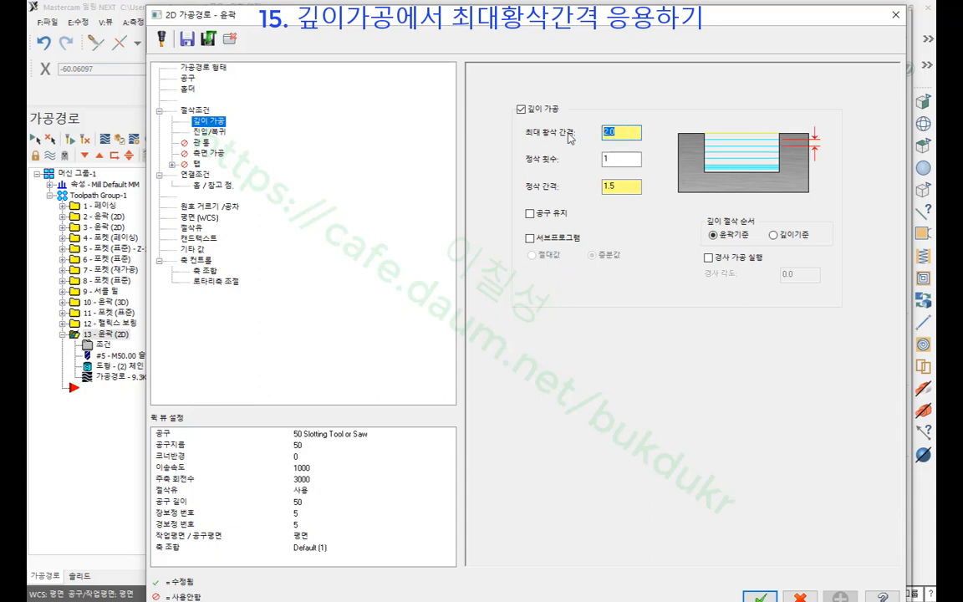
{"action": "type", "text": "8"}
{"action": "left_click_drag", "start_coordinate": [621, 134], "coordinate": [560, 136]}
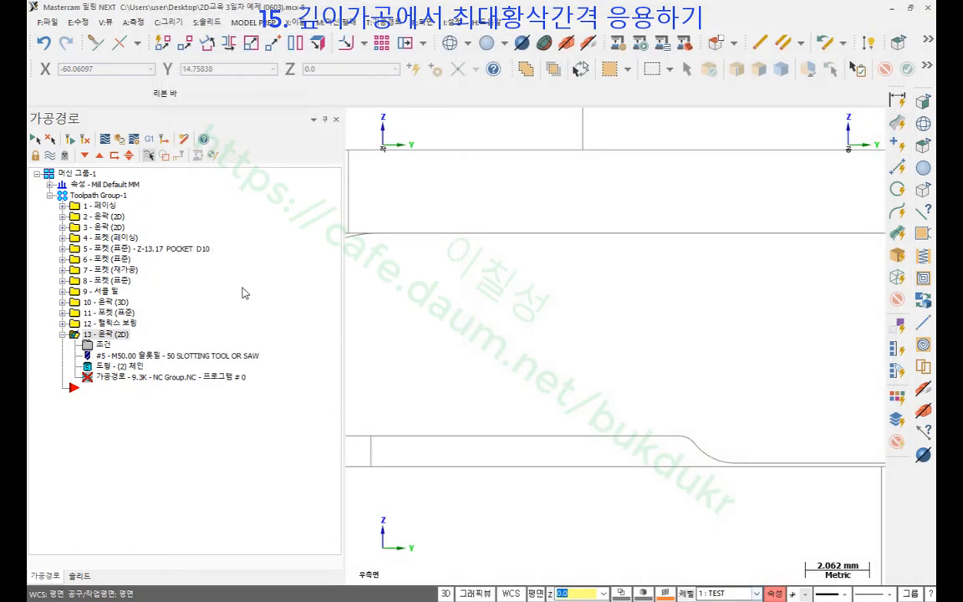
{"action": "left_click", "coordinate": [760, 596]}
{"action": "scroll", "coordinate": [505, 323], "scroll_direction": "down", "scroll_amount": 5}
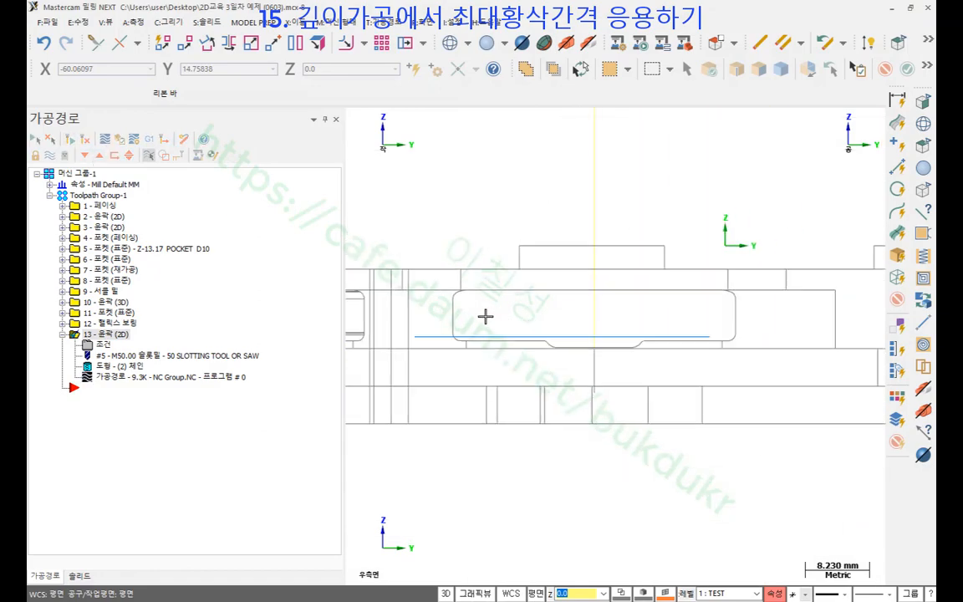
{"action": "middle_click_drag", "start_coordinate": [519, 315], "coordinate": [506, 344]}
{"action": "scroll", "coordinate": [699, 267], "scroll_direction": "up", "scroll_amount": 2}
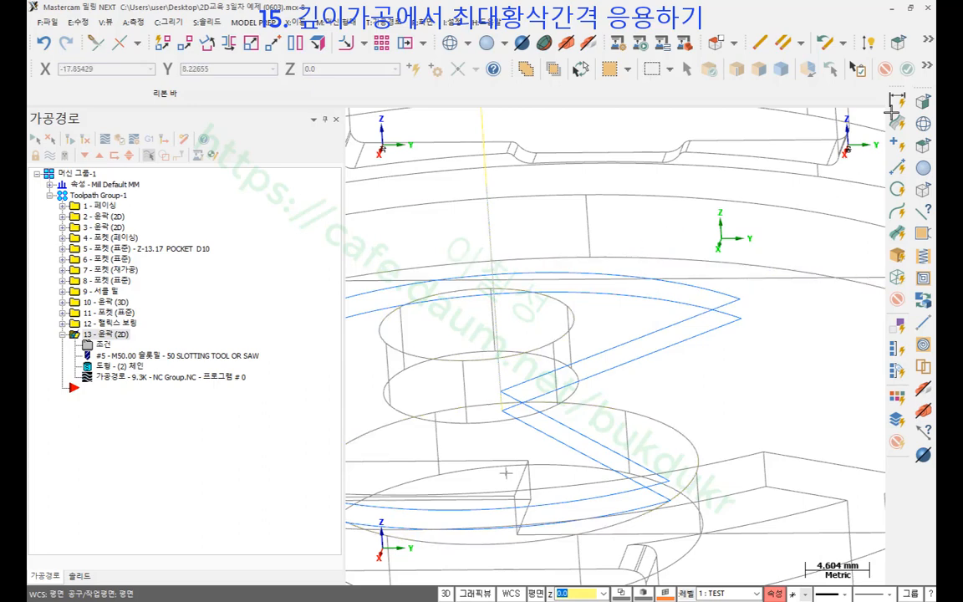
{"action": "mouse_move", "coordinate": [729, 283]}
{"action": "left_mouse_down"}
{"action": "mouse_move", "coordinate": [708, 299]}
{"action": "mouse_move", "coordinate": [734, 310]}
{"action": "mouse_move", "coordinate": [800, 291]}
{"action": "mouse_move", "coordinate": [698, 322]}
{"action": "left_mouse_up"}
{"action": "mouse_move", "coordinate": [795, 253]}
{"action": "left_mouse_down"}
{"action": "mouse_move", "coordinate": [792, 279]}
{"action": "mouse_move", "coordinate": [810, 276]}
{"action": "mouse_move", "coordinate": [815, 244]}
{"action": "mouse_move", "coordinate": [831, 245]}
{"action": "left_mouse_up"}
{"action": "left_click", "coordinate": [801, 273]}
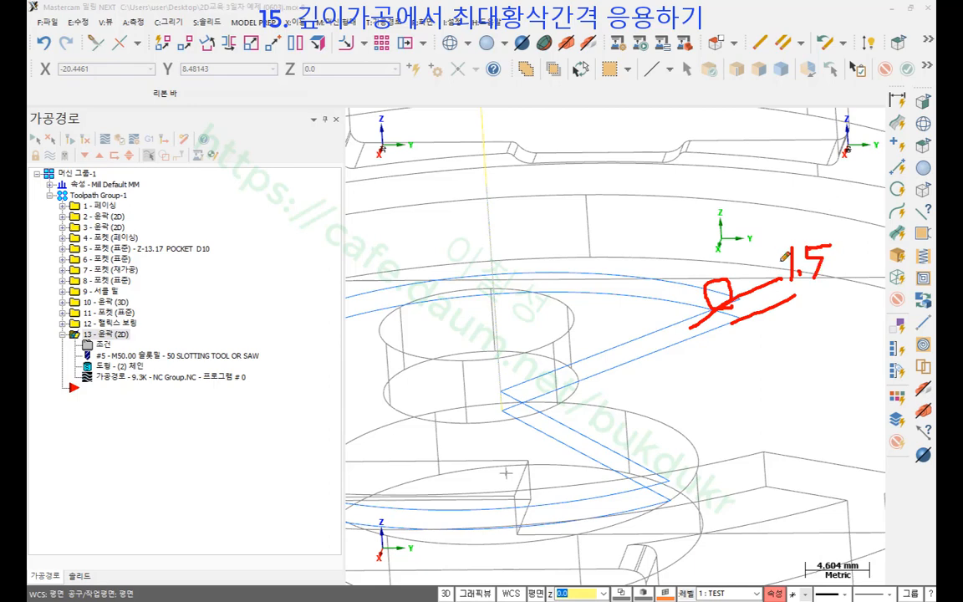
{"action": "left_click_drag", "start_coordinate": [776, 272], "coordinate": [743, 191]}
{"action": "mouse_move", "coordinate": [698, 214]}
{"action": "left_mouse_down"}
{"action": "mouse_move", "coordinate": [658, 255]}
{"action": "mouse_move", "coordinate": [667, 255]}
{"action": "left_mouse_up"}
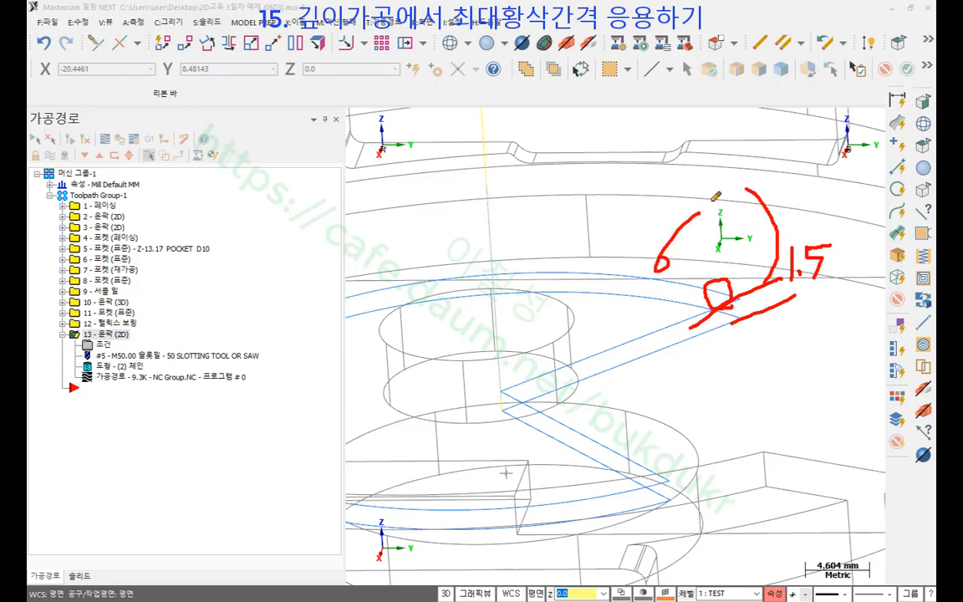
{"action": "left_click_drag", "start_coordinate": [679, 194], "coordinate": [792, 164]}
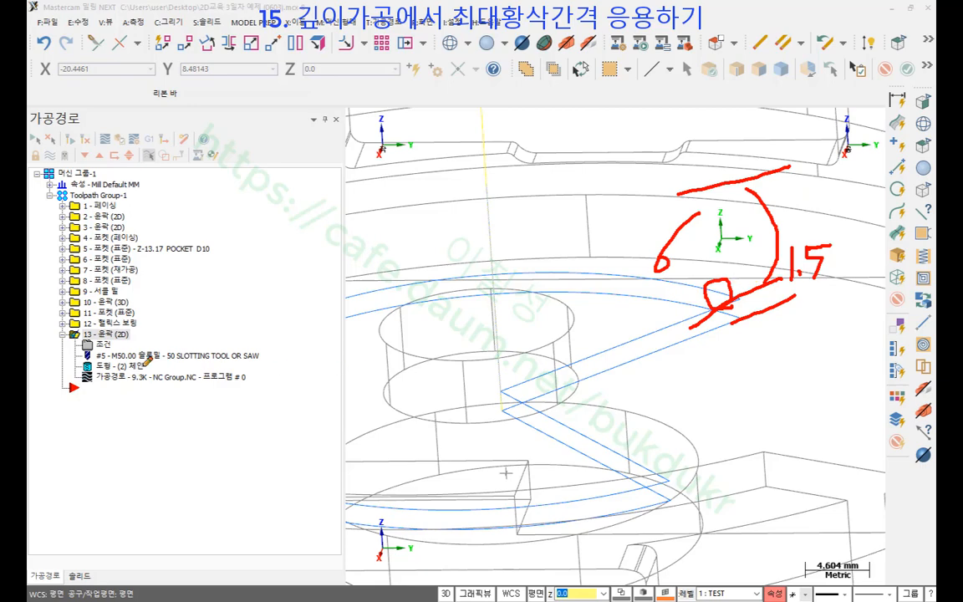
{"action": "mouse_move", "coordinate": [402, 290]}
{"action": "left_mouse_down"}
{"action": "mouse_move", "coordinate": [393, 251]}
{"action": "mouse_move", "coordinate": [460, 303]}
{"action": "mouse_move", "coordinate": [351, 264]}
{"action": "left_mouse_up"}
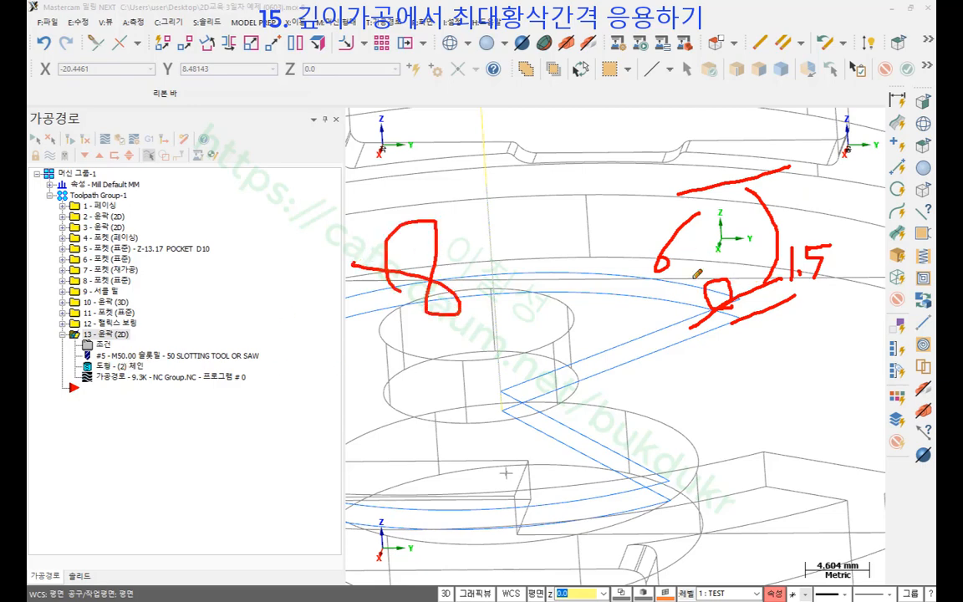
{"action": "left_click_drag", "start_coordinate": [669, 290], "coordinate": [675, 289]}
{"action": "left_click_drag", "start_coordinate": [770, 178], "coordinate": [642, 217]}
{"action": "left_click_drag", "start_coordinate": [802, 256], "coordinate": [656, 338]}
{"action": "mouse_move", "coordinate": [841, 229]}
{"action": "left_mouse_down"}
{"action": "mouse_move", "coordinate": [814, 253]}
{"action": "mouse_move", "coordinate": [587, 358]}
{"action": "left_mouse_up"}
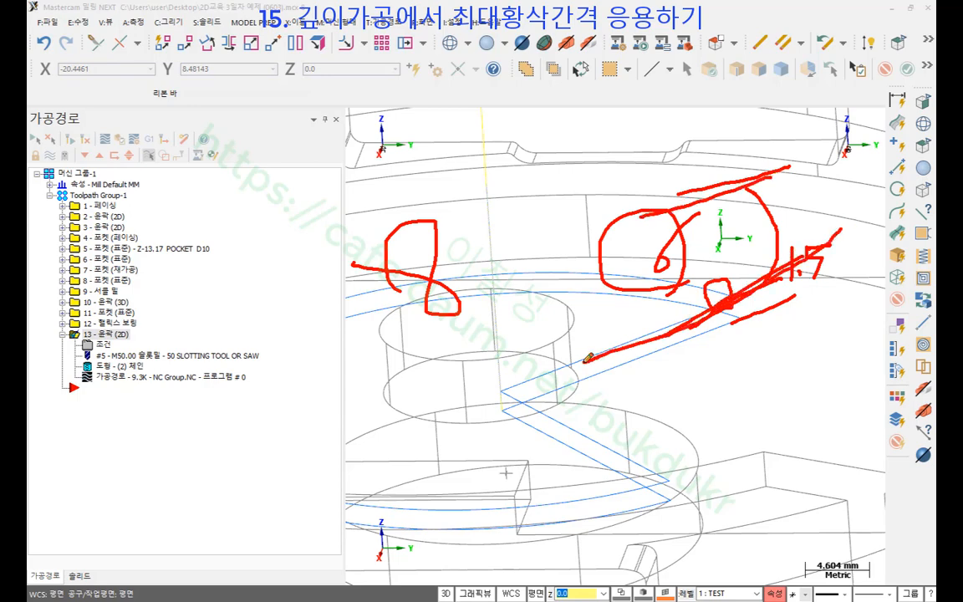
{"action": "right_click", "coordinate": [567, 338]}
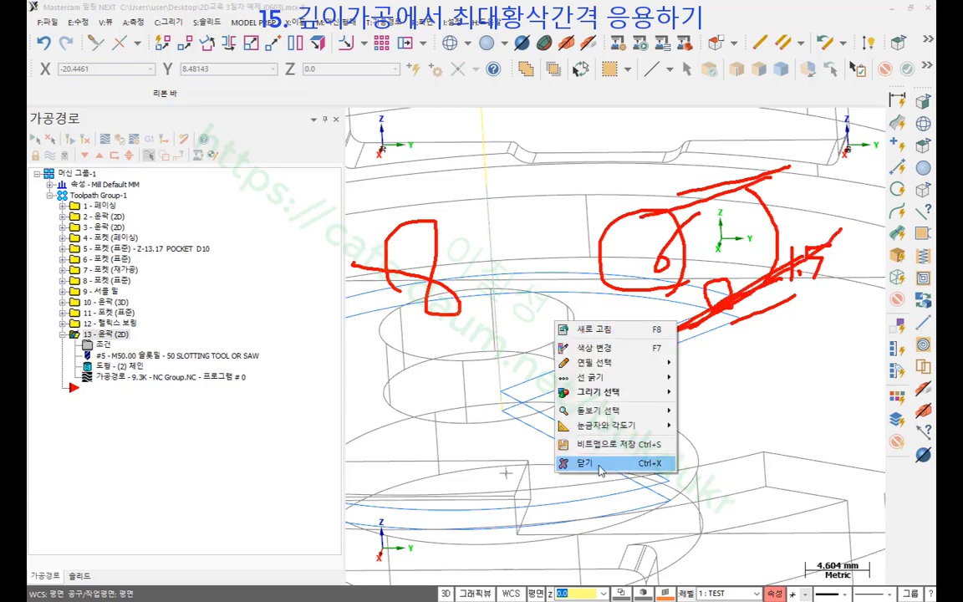
{"action": "left_click", "coordinate": [607, 459]}
- Review operation 13's depth cut settings for the maximum rough step, number of finish cuts and finish step
{"action": "left_click", "coordinate": [100, 350]}
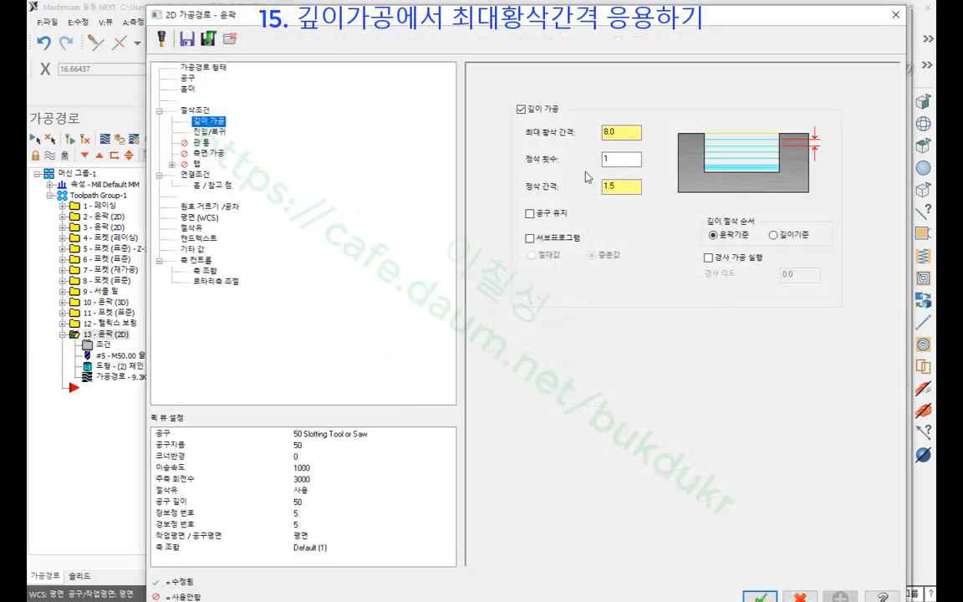
{"action": "left_click", "coordinate": [612, 154]}
{"action": "left_click", "coordinate": [619, 188]}
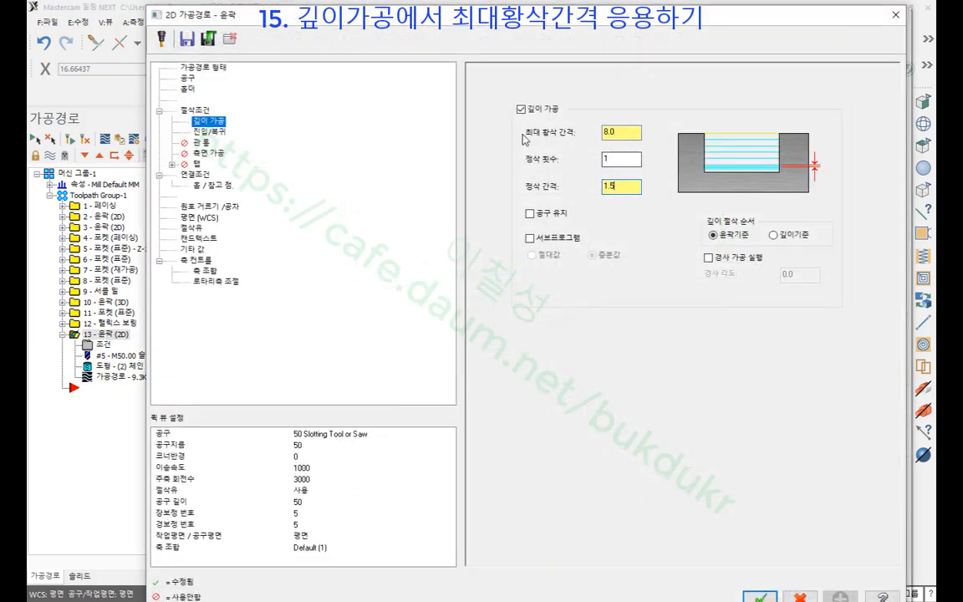
{"action": "left_click_drag", "start_coordinate": [620, 132], "coordinate": [583, 146]}
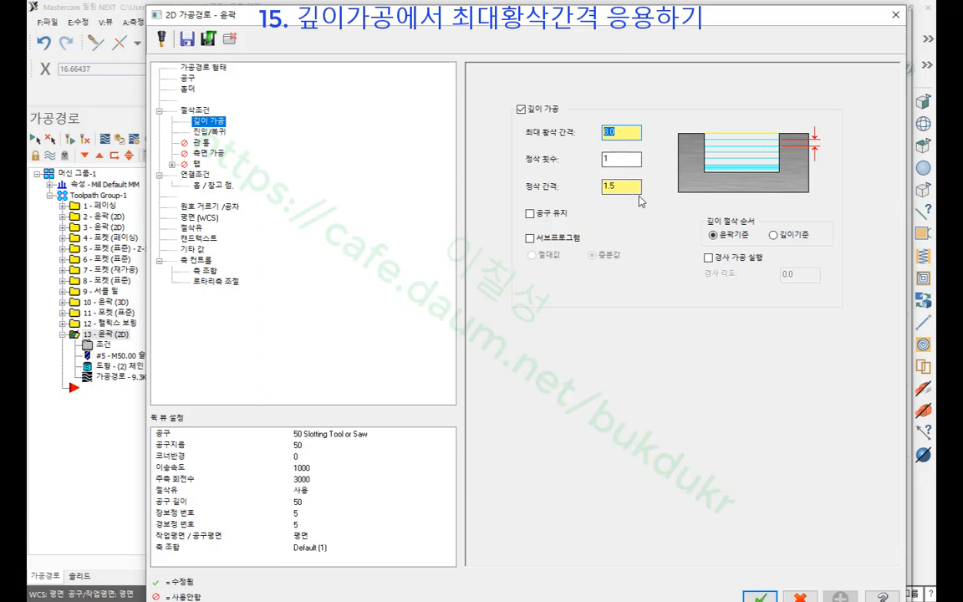
{"action": "left_click", "coordinate": [627, 132]}
{"action": "left_click", "coordinate": [638, 159]}
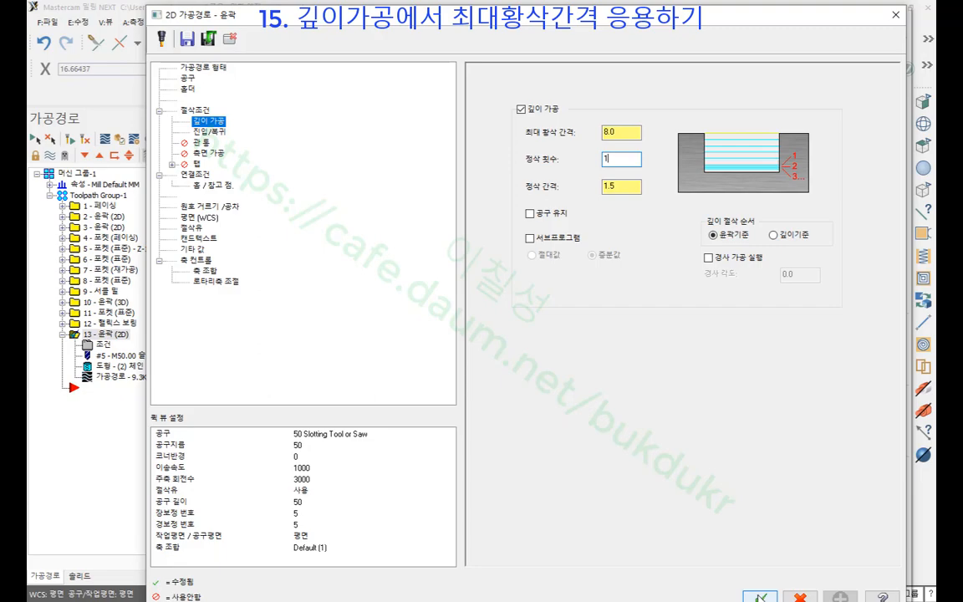
{"action": "left_click", "coordinate": [760, 597]}
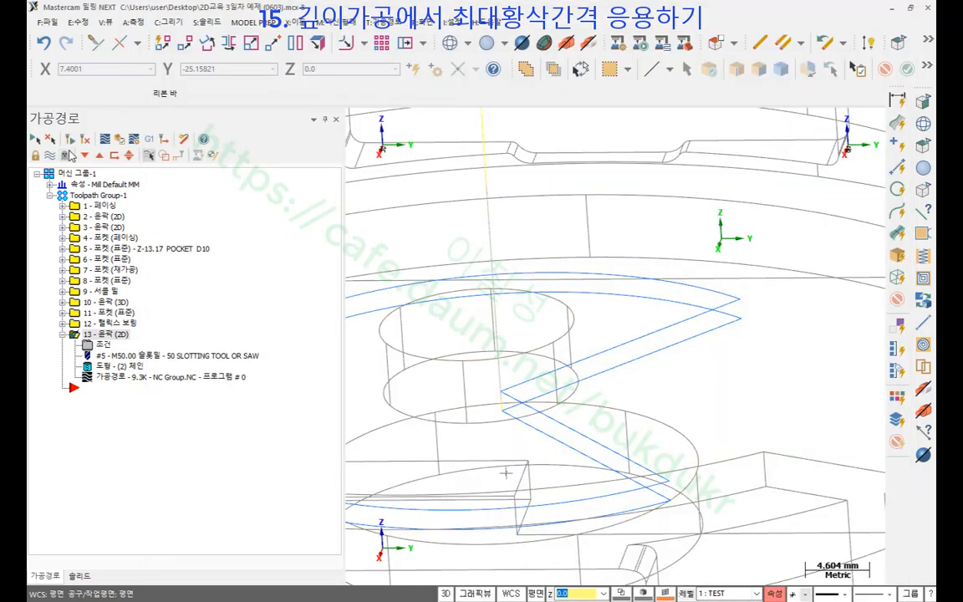
- Verify all operations of the machine group through to the end and compare the simulated result with the workpiece model
{"action": "scroll", "coordinate": [576, 243], "scroll_direction": "down", "scroll_amount": 6}
{"action": "middle_click_drag", "start_coordinate": [560, 279], "coordinate": [423, 295]}
{"action": "scroll", "coordinate": [508, 288], "scroll_direction": "down", "scroll_amount": 2}
{"action": "middle_click_drag", "start_coordinate": [508, 288], "coordinate": [615, 242]}
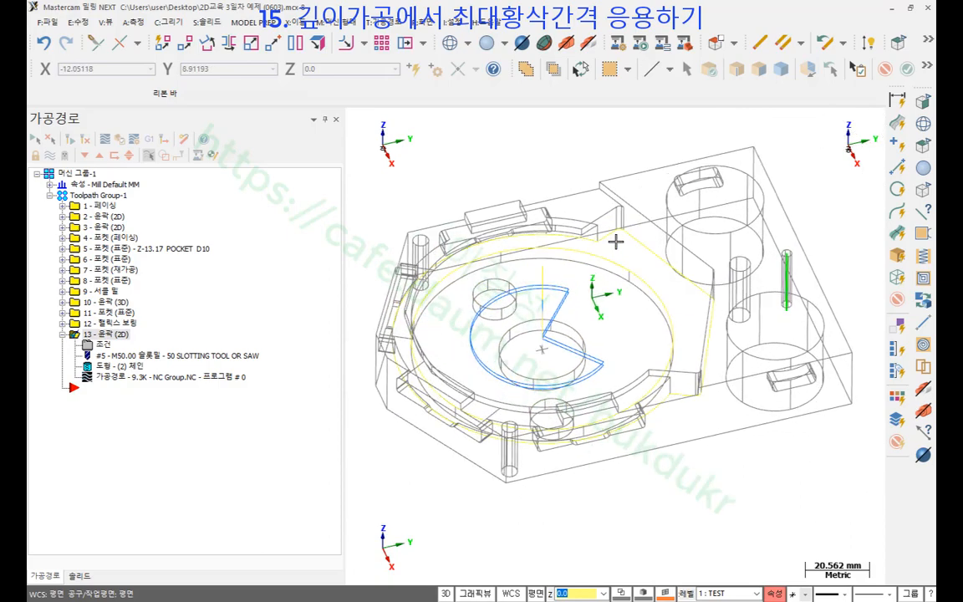
{"action": "left_click", "coordinate": [80, 174]}
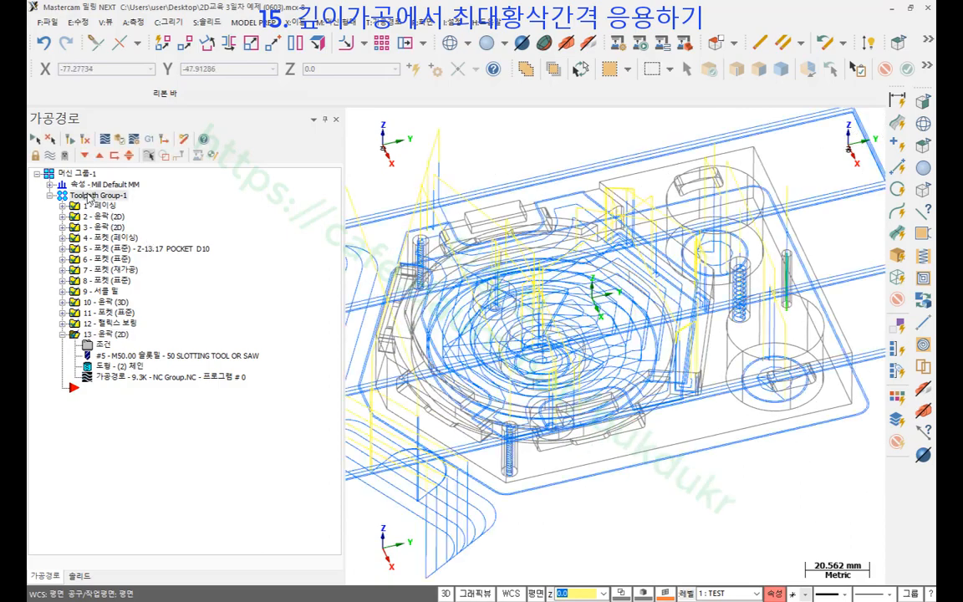
{"action": "left_click", "coordinate": [120, 138]}
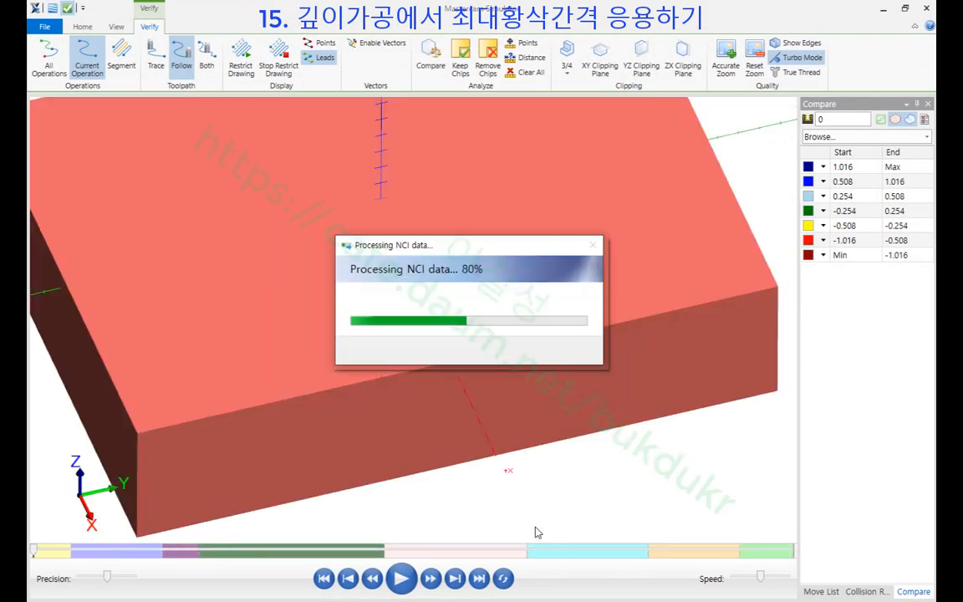
{"action": "left_click", "coordinate": [481, 579]}
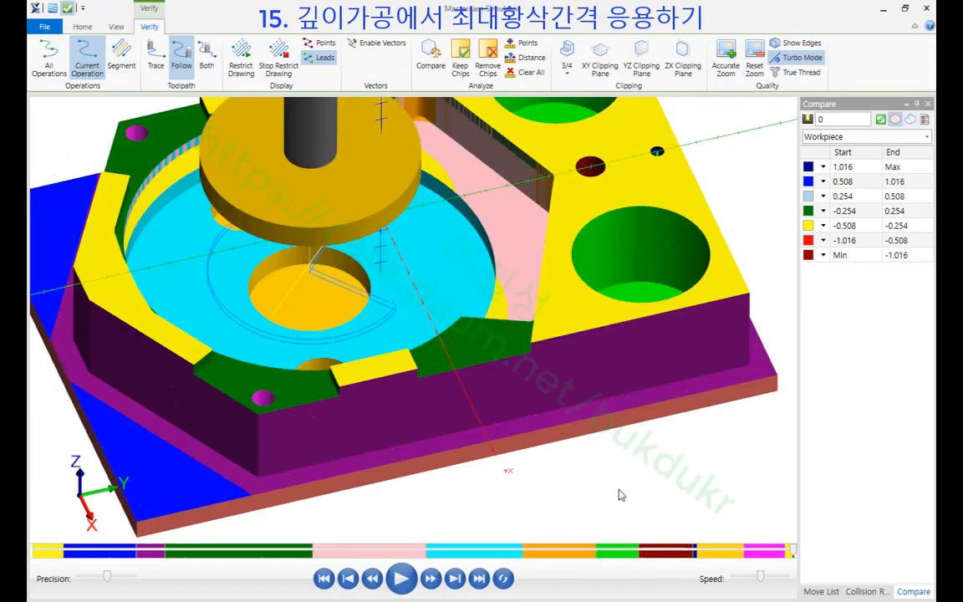
{"action": "left_click", "coordinate": [430, 58]}
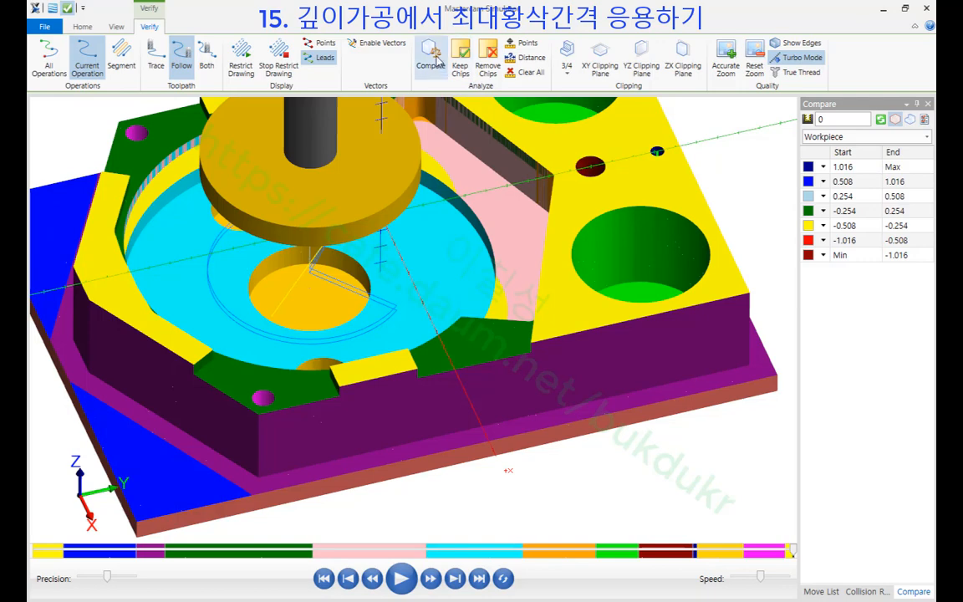
{"action": "left_click", "coordinate": [882, 121]}
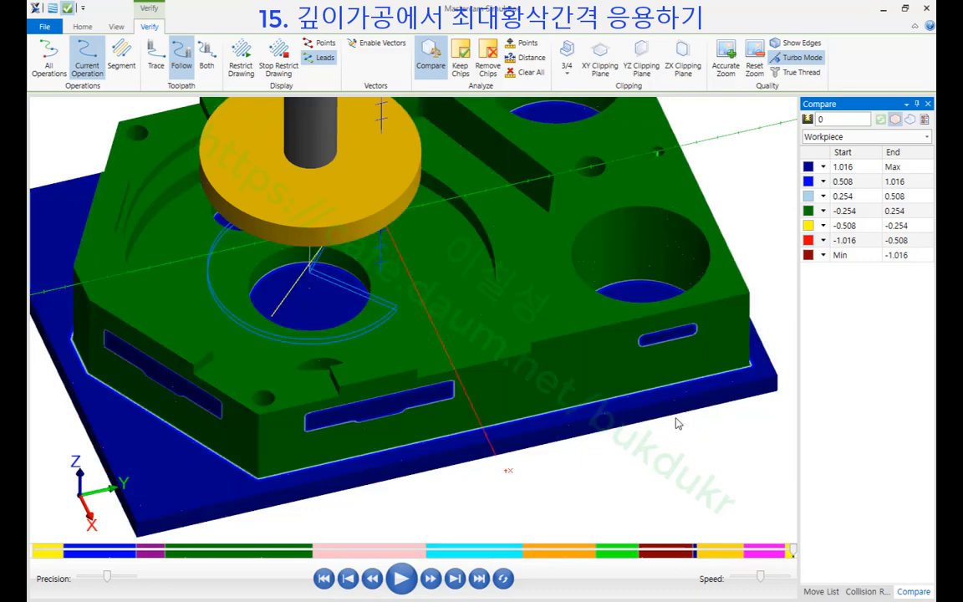
- Examine the compared part's inner undercut walls and the open pocket corner for leftover material
{"action": "middle_click_drag", "start_coordinate": [351, 276], "coordinate": [353, 267]}
{"action": "scroll", "coordinate": [403, 261], "scroll_direction": "down", "scroll_amount": 5}
{"action": "scroll", "coordinate": [359, 155], "scroll_direction": "up", "scroll_amount": 3}
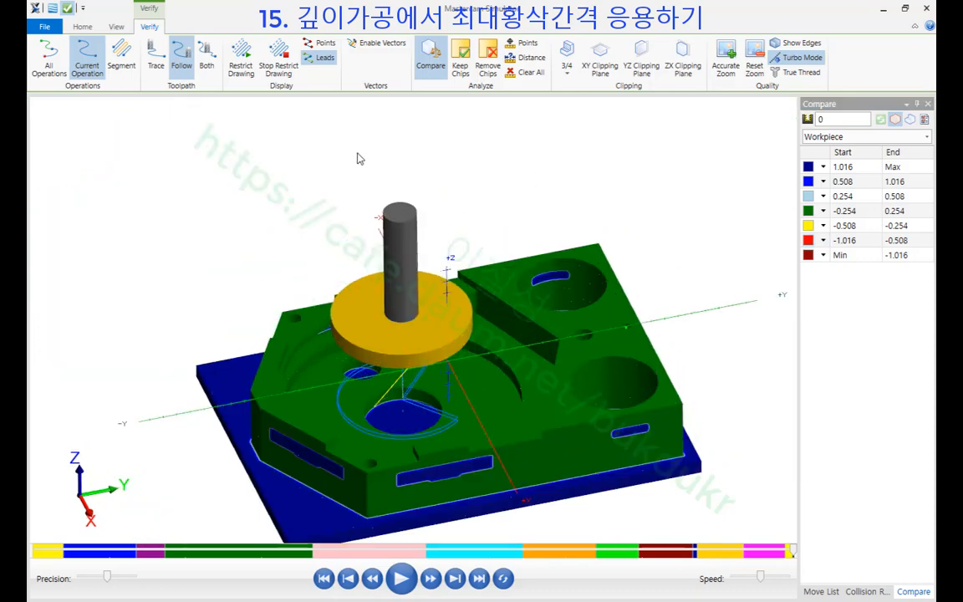
{"action": "scroll", "coordinate": [432, 410], "scroll_direction": "up", "scroll_amount": 3}
{"action": "middle_click_drag", "start_coordinate": [432, 410], "coordinate": [408, 343]}
{"action": "scroll", "coordinate": [409, 347], "scroll_direction": "up", "scroll_amount": 6}
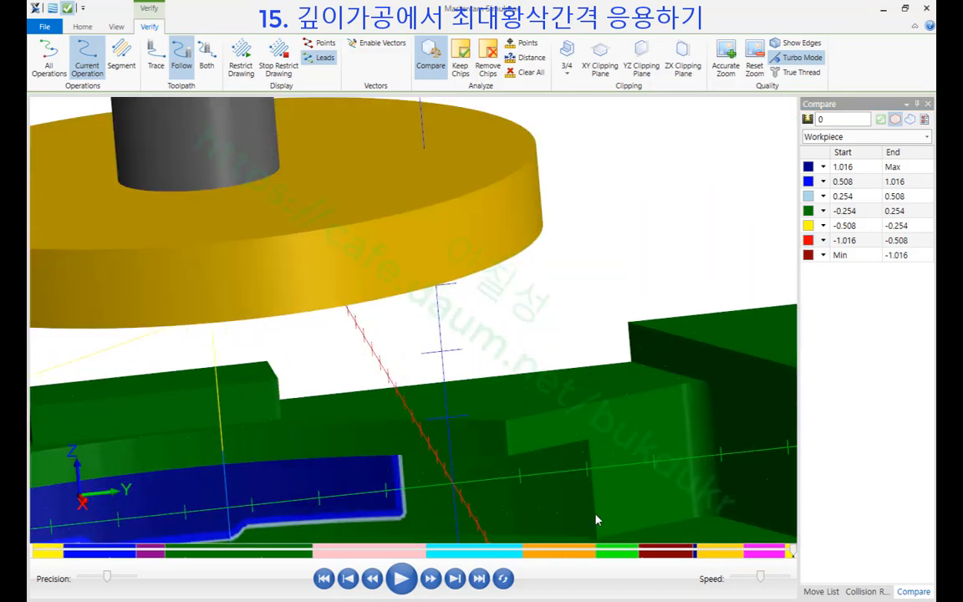
{"action": "middle_click_drag", "start_coordinate": [516, 316], "coordinate": [490, 355]}
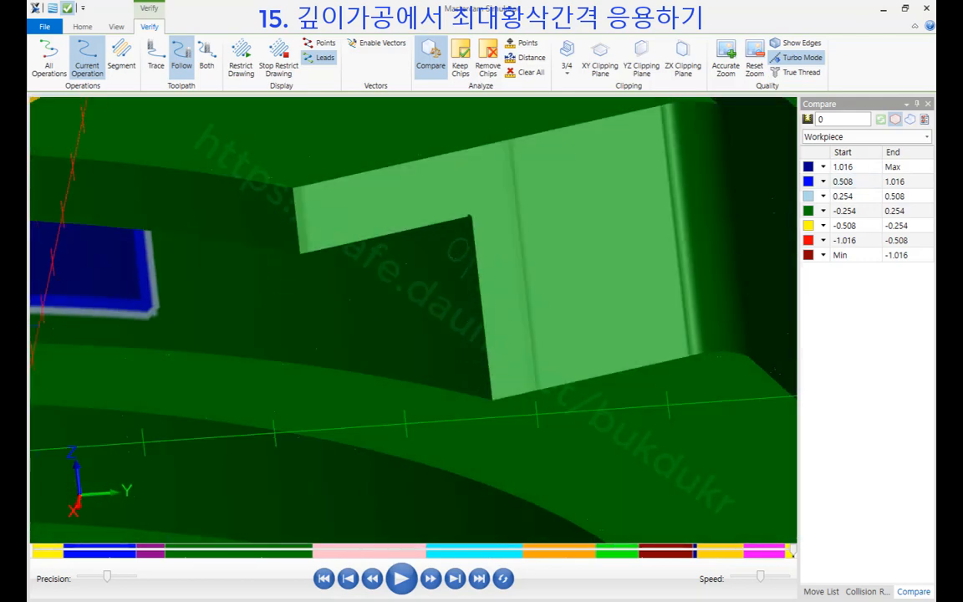
{"action": "mouse_move", "coordinate": [412, 230]}
{"action": "left_mouse_down"}
{"action": "mouse_move", "coordinate": [473, 236]}
{"action": "mouse_move", "coordinate": [460, 259]}
{"action": "left_mouse_up"}
{"action": "mouse_move", "coordinate": [492, 414]}
{"action": "left_mouse_down"}
{"action": "mouse_move", "coordinate": [431, 406]}
{"action": "mouse_move", "coordinate": [468, 393]}
{"action": "left_mouse_up"}
{"action": "right_click", "coordinate": [555, 240]}
{"action": "left_click", "coordinate": [577, 383]}
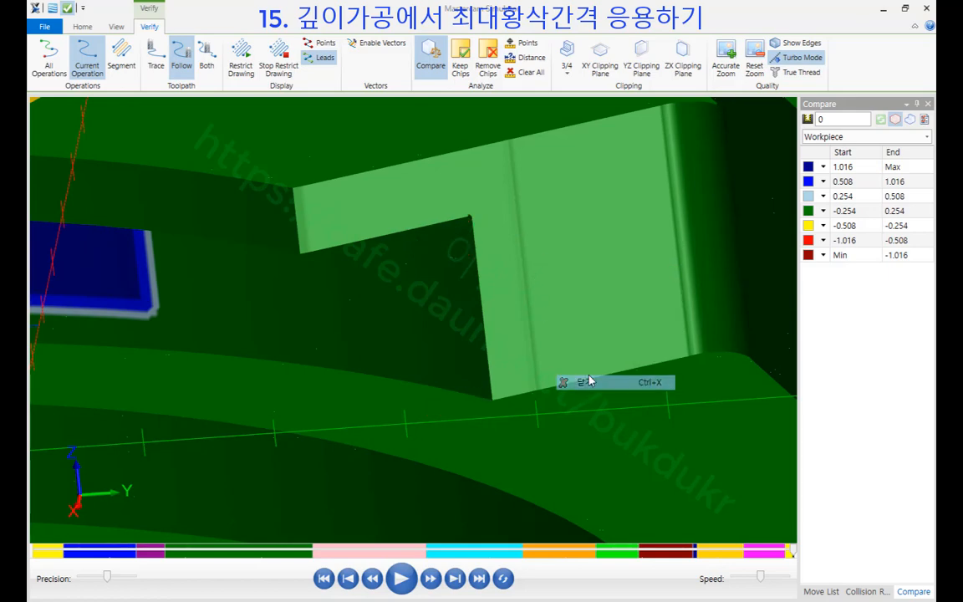
- Examine the comparison on the outer side slots, the through holes and the base stock from several angles
{"action": "scroll", "coordinate": [497, 180], "scroll_direction": "down", "scroll_amount": 5}
{"action": "scroll", "coordinate": [496, 180], "scroll_direction": "down", "scroll_amount": 3}
{"action": "middle_click_drag", "start_coordinate": [499, 189], "coordinate": [393, 271]}
{"action": "scroll", "coordinate": [502, 235], "scroll_direction": "down", "scroll_amount": 2}
{"action": "scroll", "coordinate": [468, 258], "scroll_direction": "up", "scroll_amount": 2}
{"action": "scroll", "coordinate": [393, 271], "scroll_direction": "up", "scroll_amount": 2}
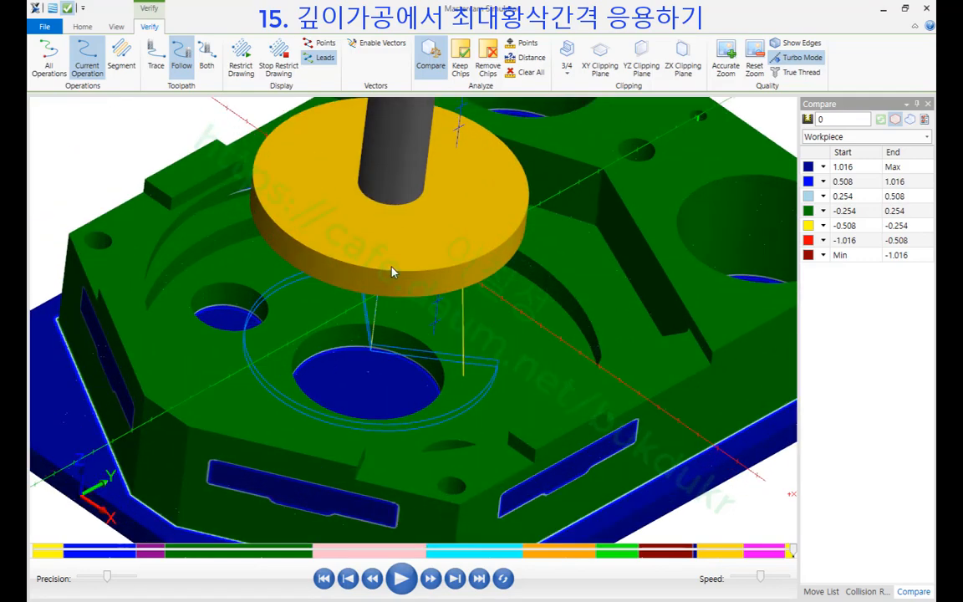
{"action": "scroll", "coordinate": [393, 271], "scroll_direction": "down", "scroll_amount": 1}
{"action": "scroll", "coordinate": [397, 271], "scroll_direction": "down", "scroll_amount": 1}
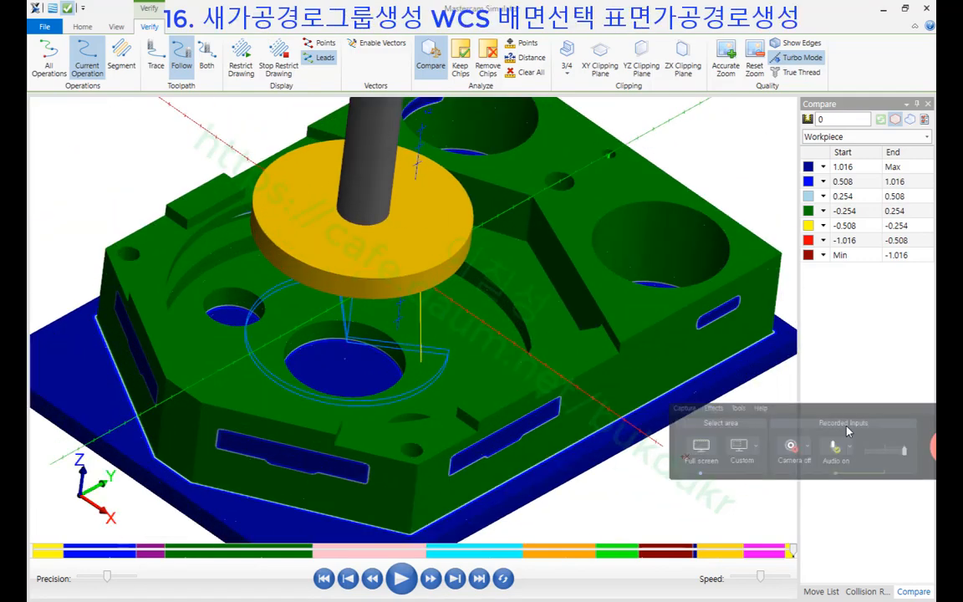
{"action": "scroll", "coordinate": [506, 311], "scroll_direction": "down", "scroll_amount": 2}
{"action": "scroll", "coordinate": [520, 277], "scroll_direction": "up", "scroll_amount": 1}
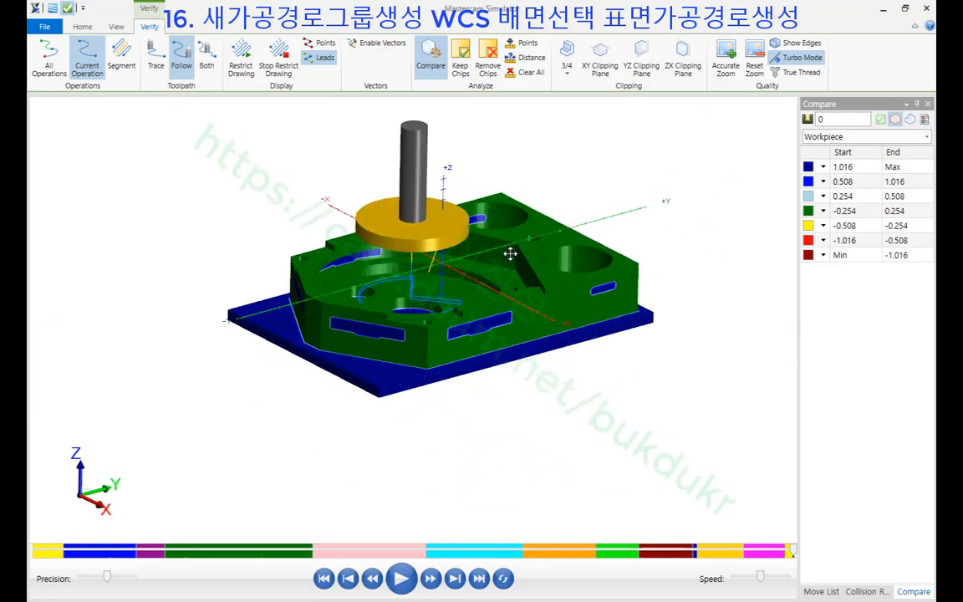
{"action": "scroll", "coordinate": [441, 246], "scroll_direction": "up", "scroll_amount": 2}
{"action": "scroll", "coordinate": [517, 308], "scroll_direction": "up", "scroll_amount": 1}
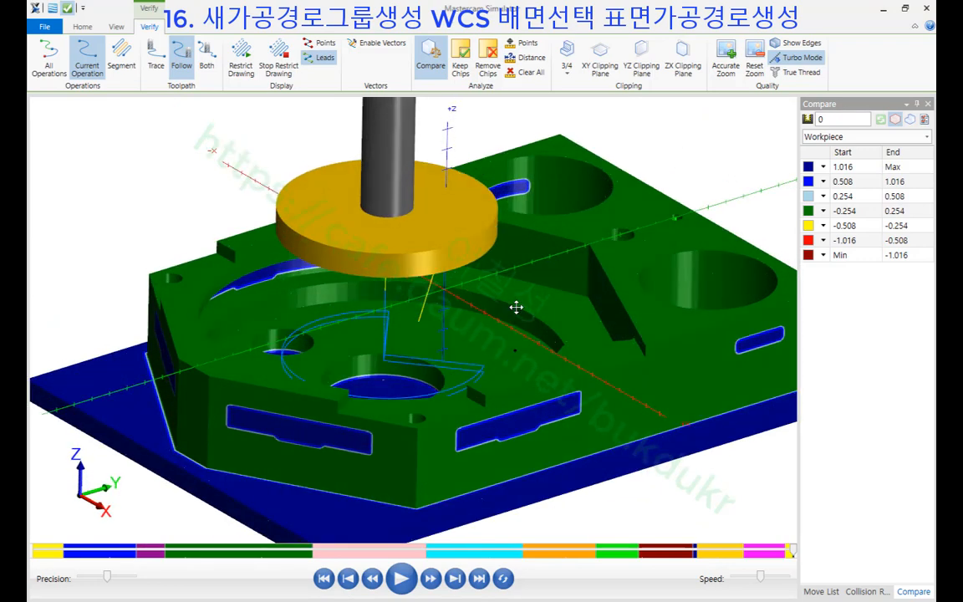
{"action": "scroll", "coordinate": [460, 318], "scroll_direction": "down", "scroll_amount": 2}
{"action": "scroll", "coordinate": [481, 445], "scroll_direction": "up", "scroll_amount": 2}
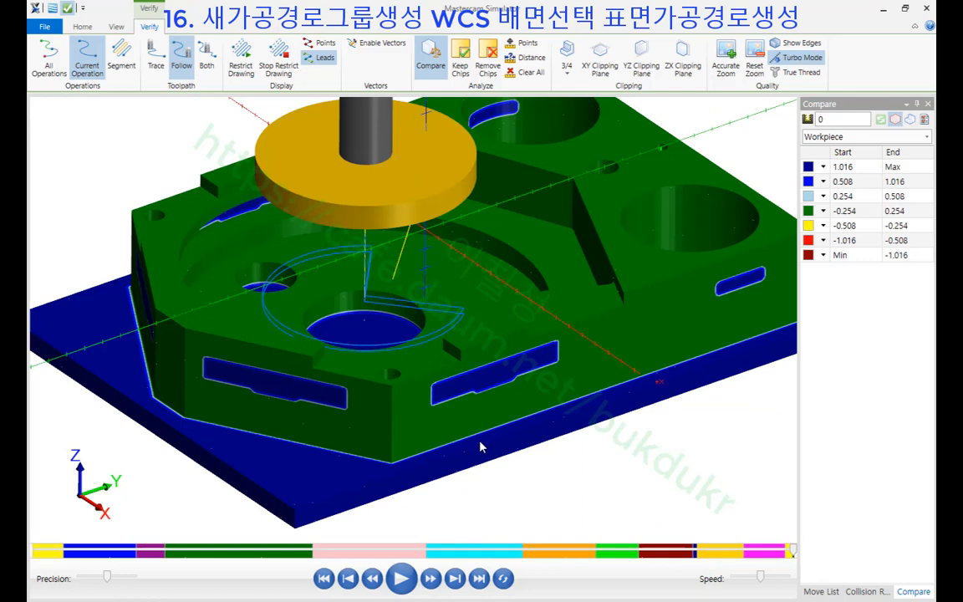
{"action": "scroll", "coordinate": [468, 305], "scroll_direction": "down", "scroll_amount": 2}
{"action": "scroll", "coordinate": [444, 286], "scroll_direction": "up", "scroll_amount": 2}
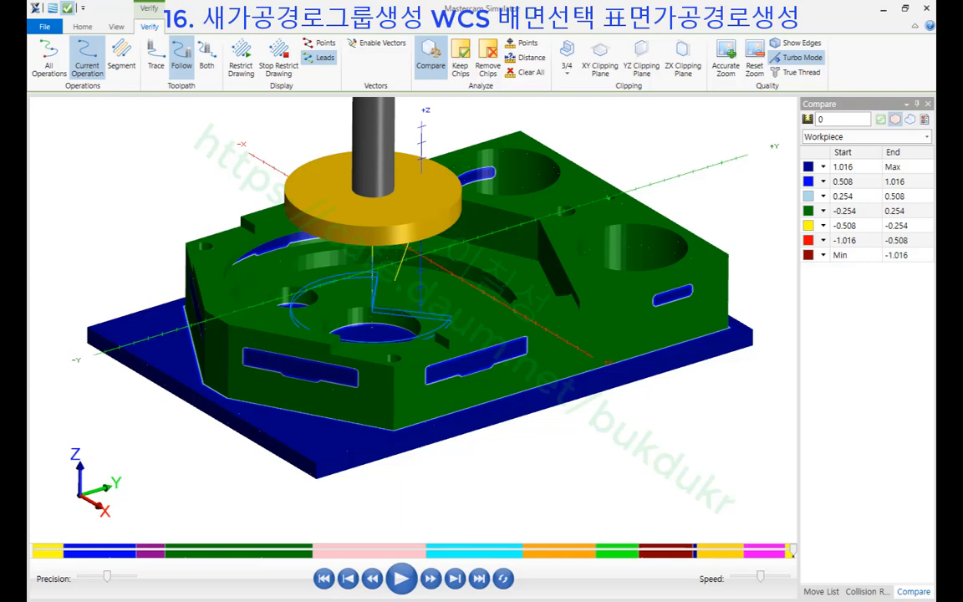
- Turn the compared model over to inspect the stock plate left on the part's underside
{"action": "mouse_move", "coordinate": [328, 435]}
{"action": "left_mouse_down"}
{"action": "mouse_move", "coordinate": [333, 468]}
{"action": "mouse_move", "coordinate": [335, 442]}
{"action": "left_mouse_up"}
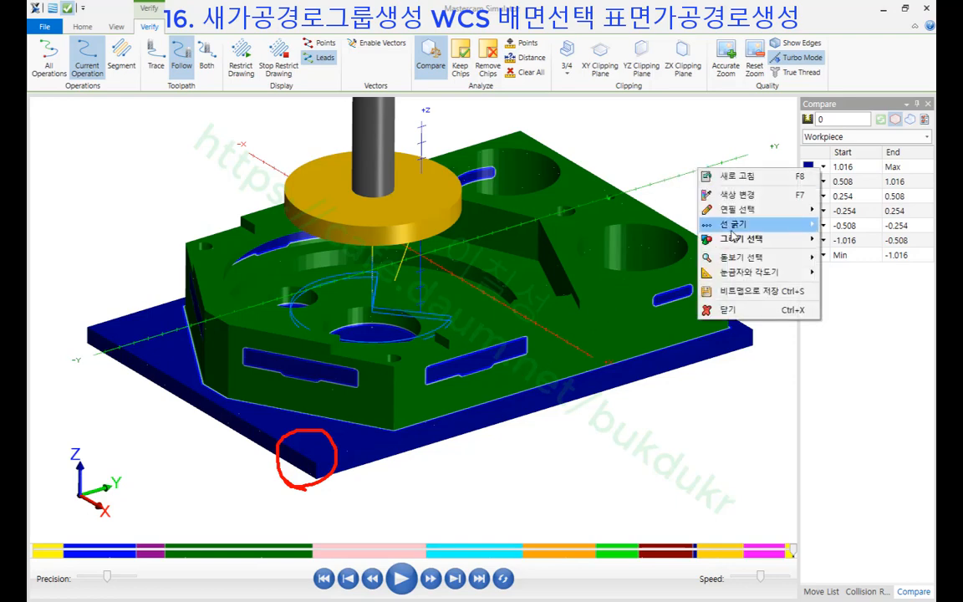
{"action": "right_click", "coordinate": [700, 170]}
{"action": "left_click", "coordinate": [728, 311]}
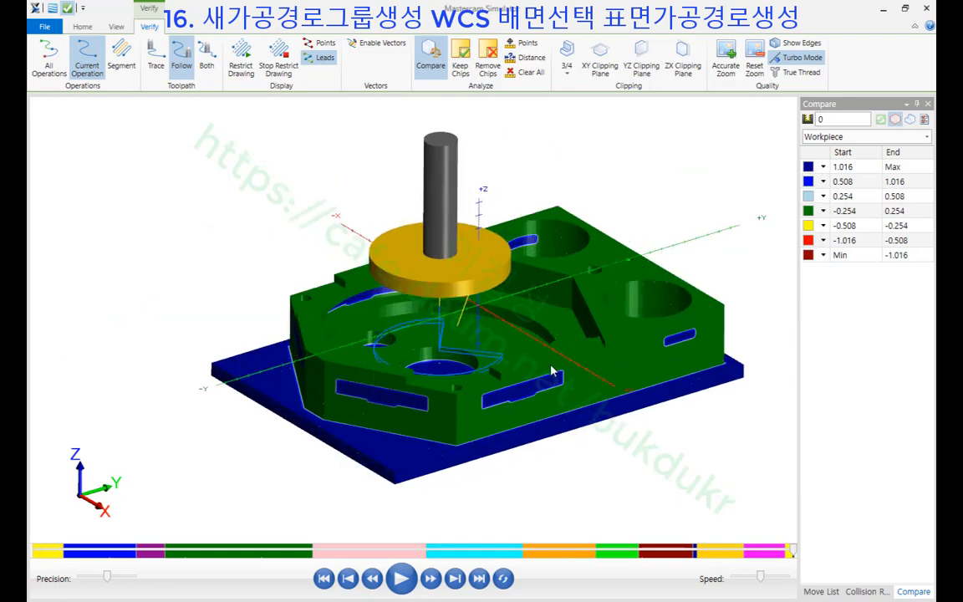
{"action": "scroll", "coordinate": [506, 450], "scroll_direction": "up", "scroll_amount": 2}
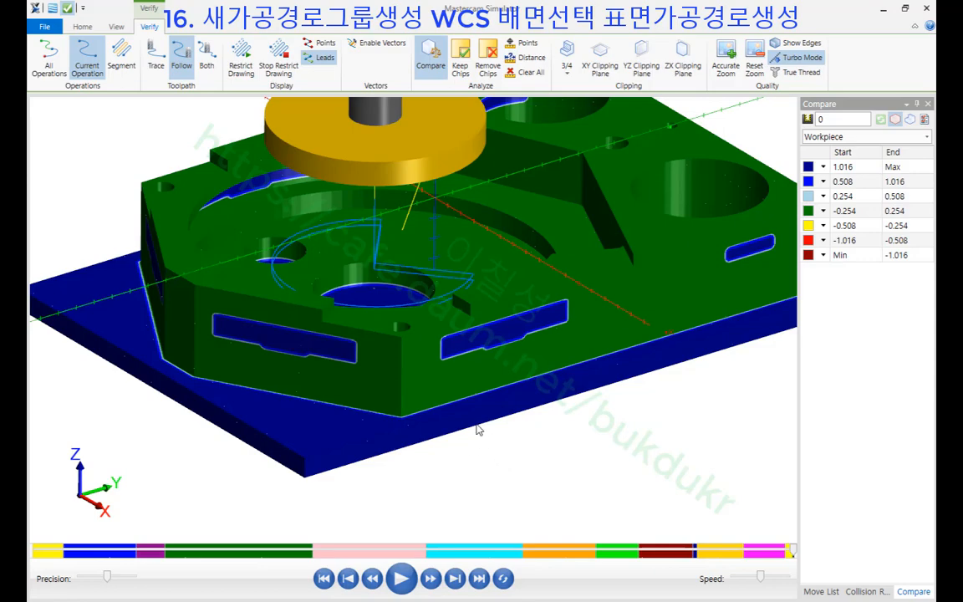
{"action": "middle_click_drag", "start_coordinate": [534, 419], "coordinate": [574, 423]}
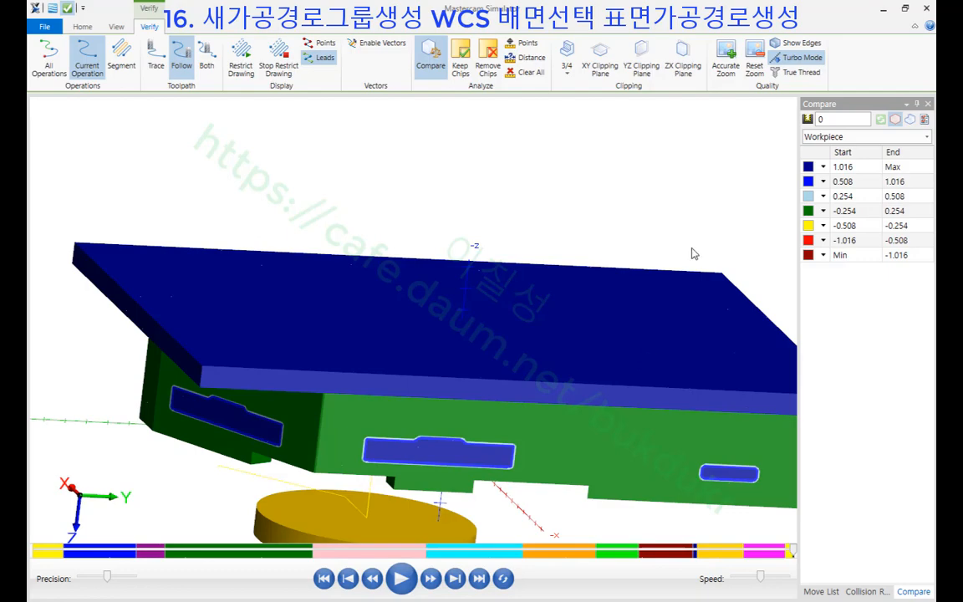
- Switch back to the Mastercam modelling window and show the part shaded in isometric view with all toolpaths hidden
{"action": "mouse_move", "coordinate": [935, 262]}
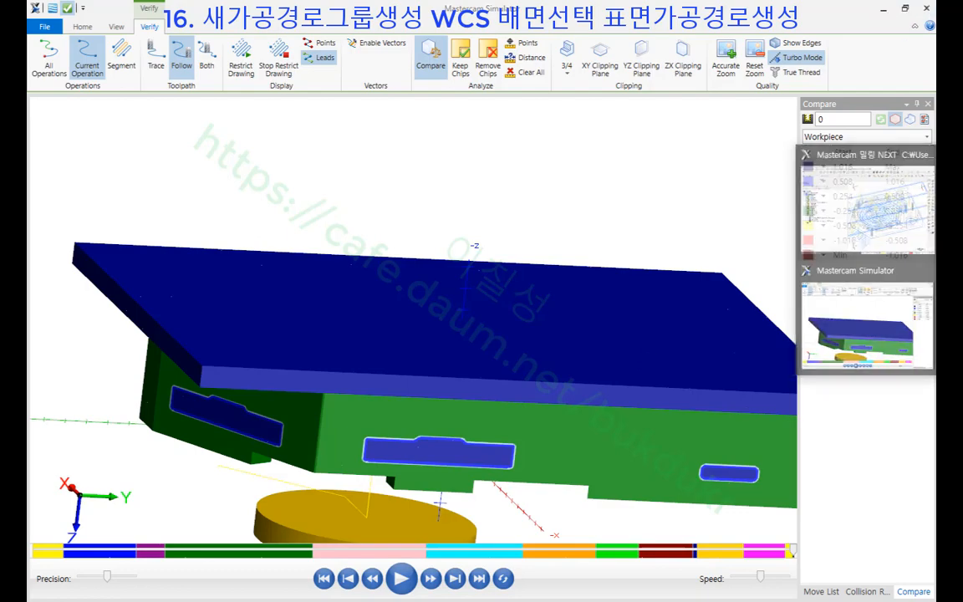
{"action": "left_click", "coordinate": [866, 208]}
{"action": "scroll", "coordinate": [530, 150], "scroll_direction": "down", "scroll_amount": 2}
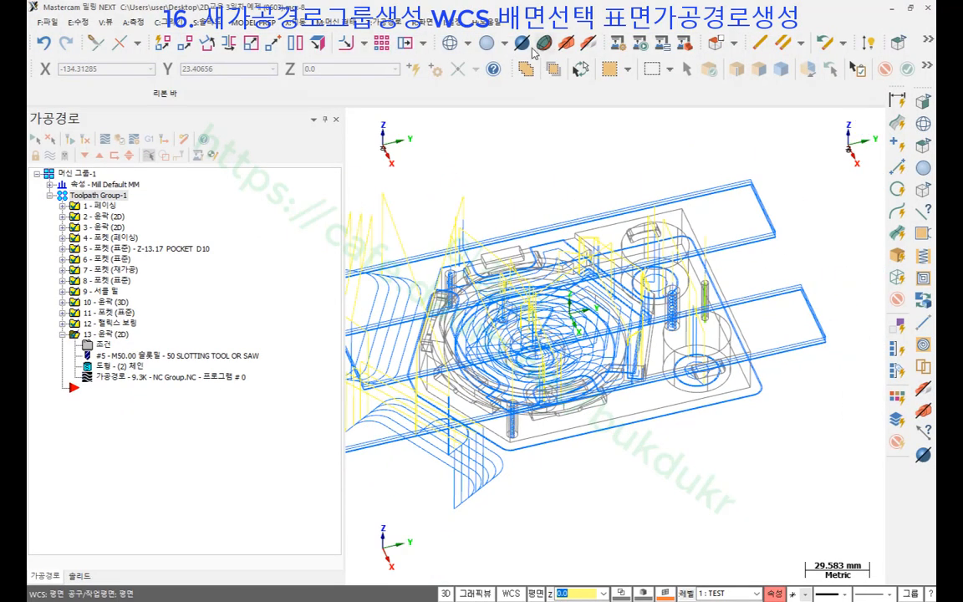
{"action": "left_click", "coordinate": [488, 43]}
{"action": "scroll", "coordinate": [500, 272], "scroll_direction": "down", "scroll_amount": 2}
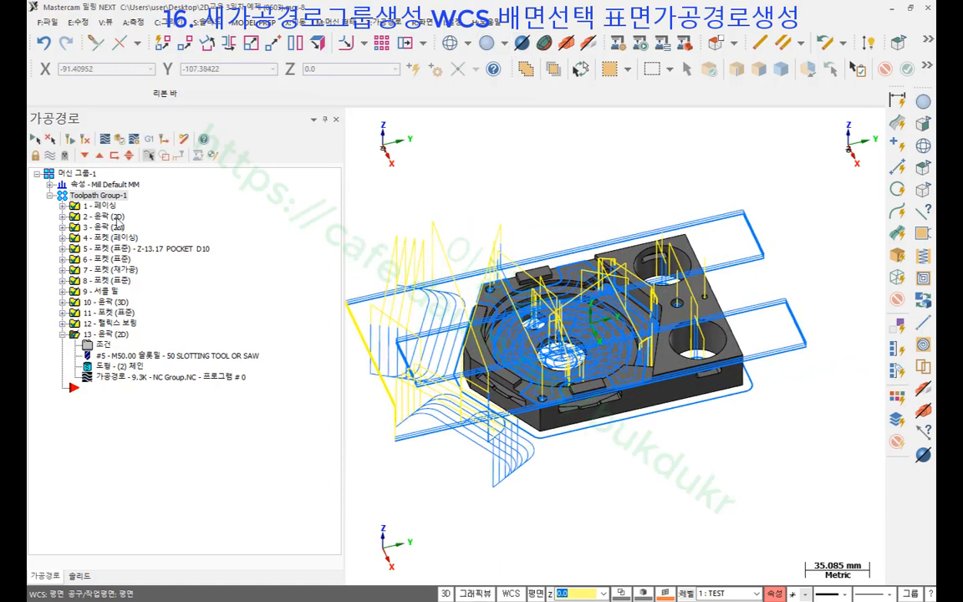
{"action": "left_click", "coordinate": [48, 139]}
{"action": "scroll", "coordinate": [546, 352], "scroll_direction": "up", "scroll_amount": 1}
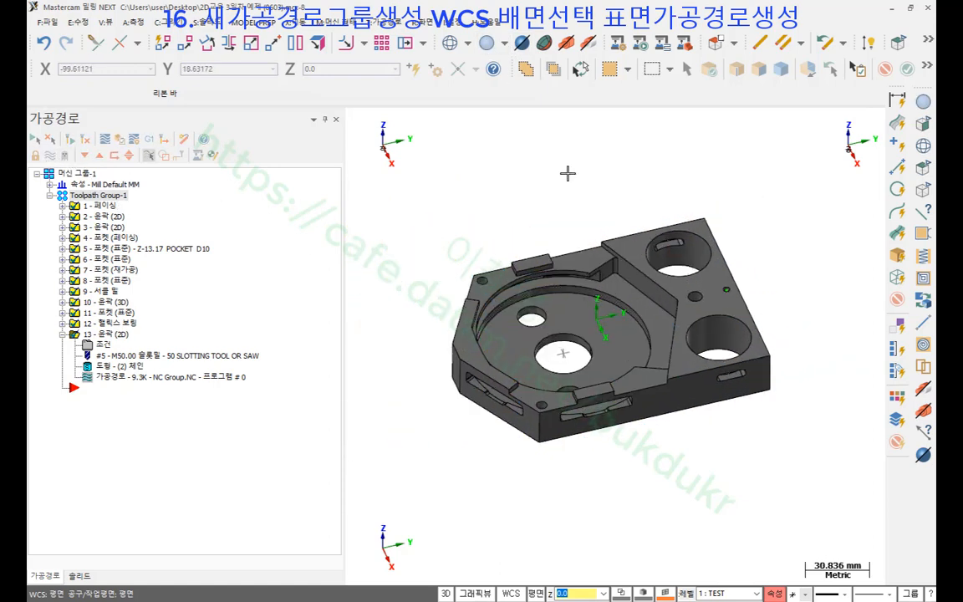
{"action": "right_click", "coordinate": [556, 161]}
{"action": "left_click", "coordinate": [598, 295]}
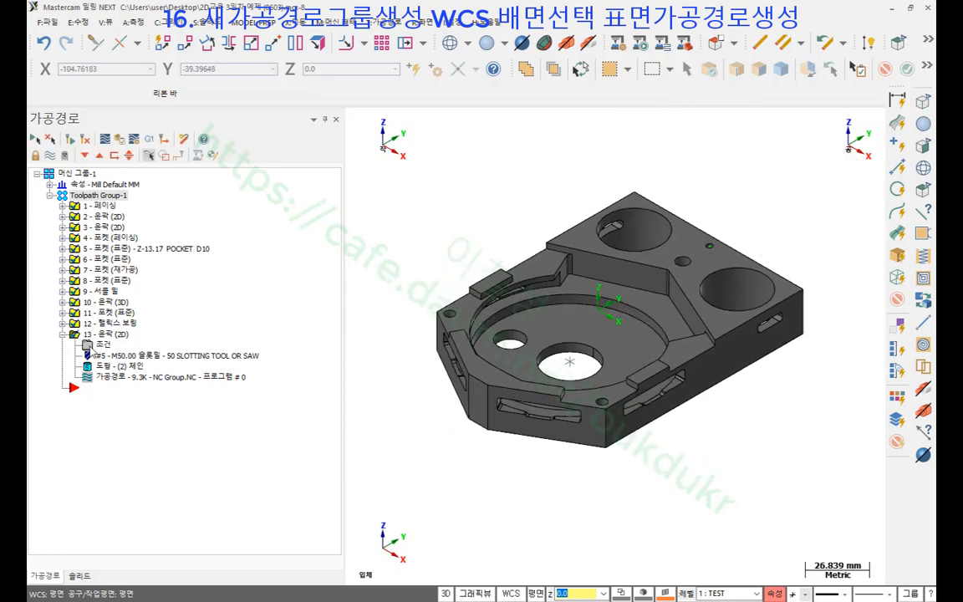
- Collapse operation 13 and add a second toolpath group to the machine group
{"action": "left_click", "coordinate": [61, 334]}
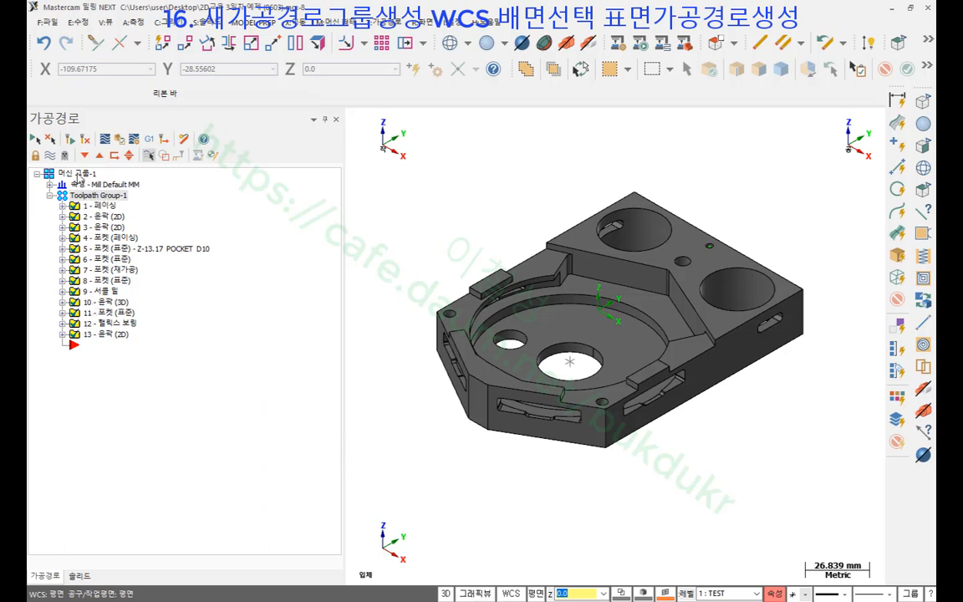
{"action": "left_click", "coordinate": [75, 174]}
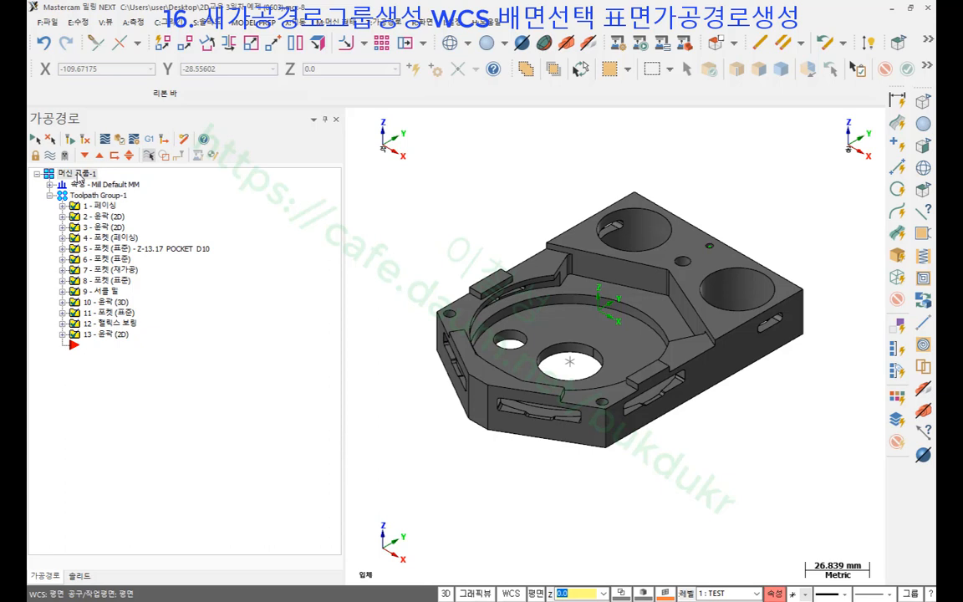
{"action": "right_click", "coordinate": [76, 174]}
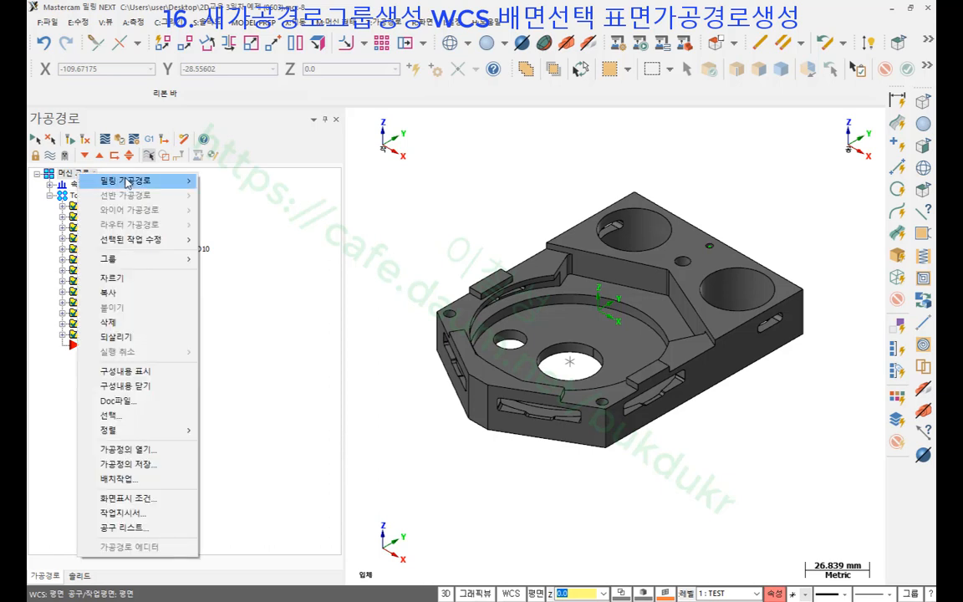
{"action": "mouse_move", "coordinate": [130, 265]}
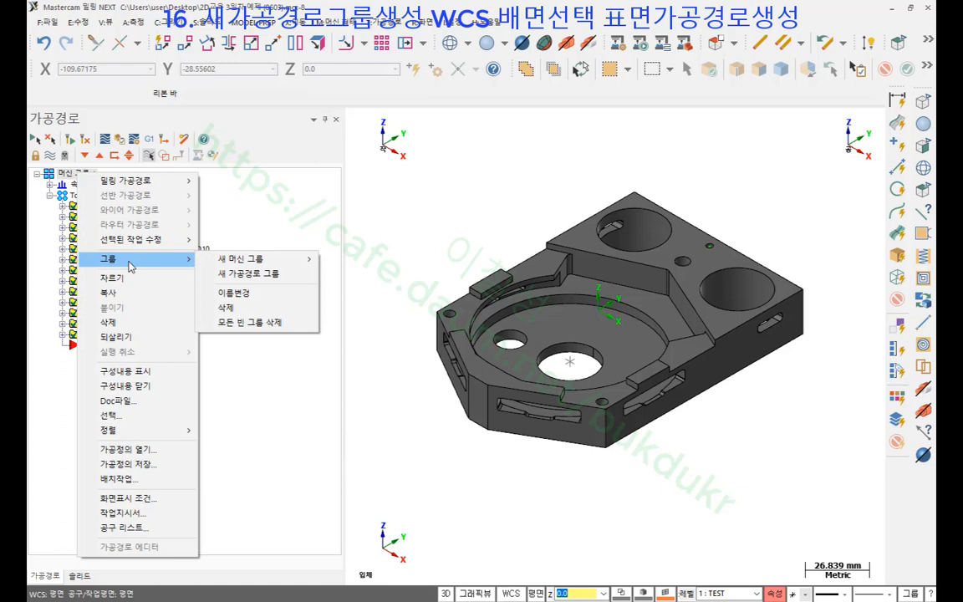
{"action": "left_click", "coordinate": [264, 276]}
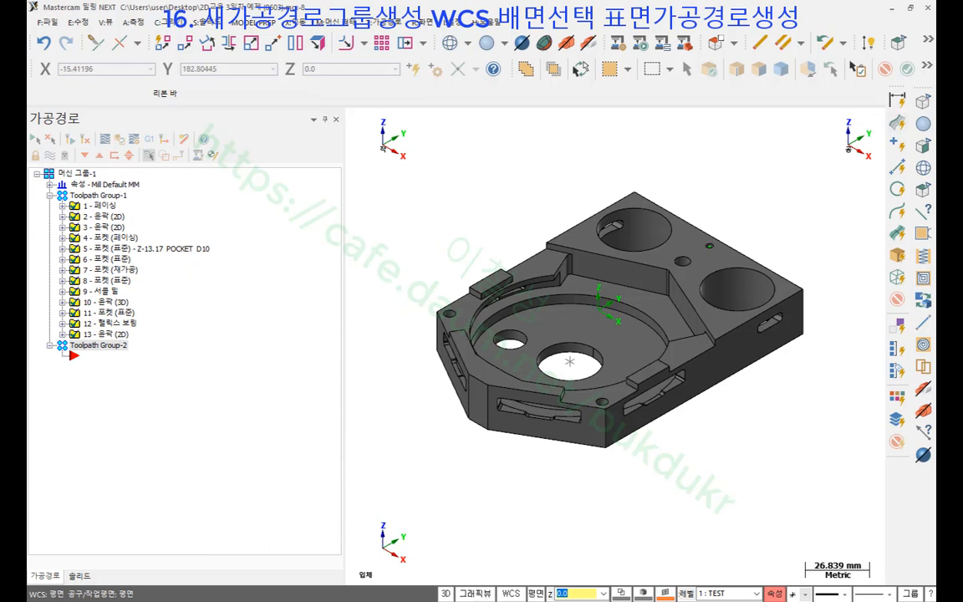
{"action": "key", "text": "ctrl+2"}
{"action": "mouse_move", "coordinate": [112, 373]}
{"action": "left_mouse_down"}
{"action": "mouse_move", "coordinate": [139, 338]}
{"action": "mouse_move", "coordinate": [112, 364]}
{"action": "left_mouse_up"}
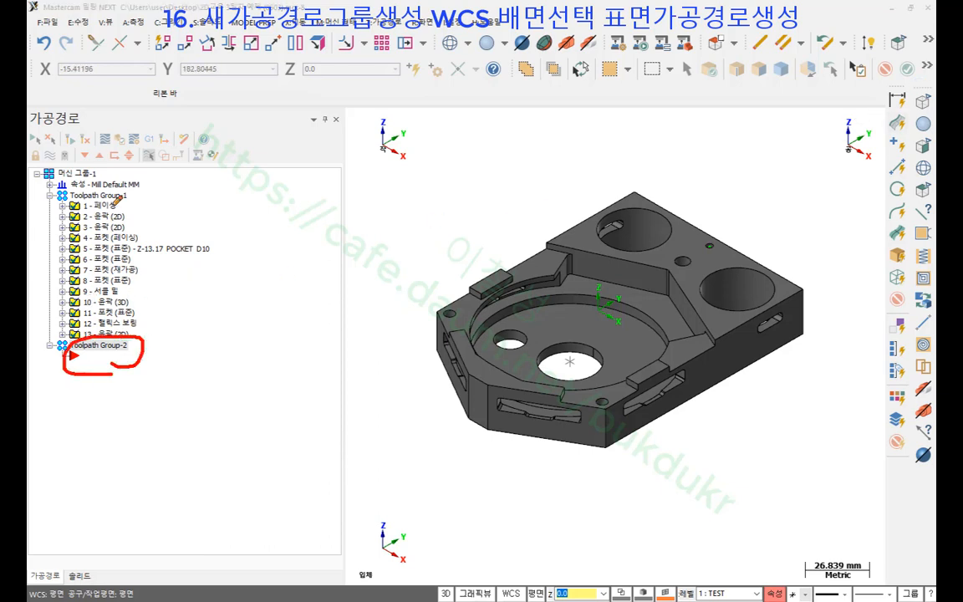
{"action": "mouse_move", "coordinate": [71, 195]}
{"action": "left_mouse_down"}
{"action": "mouse_move", "coordinate": [100, 174]}
{"action": "mouse_move", "coordinate": [123, 198]}
{"action": "mouse_move", "coordinate": [200, 220]}
{"action": "mouse_move", "coordinate": [224, 258]}
{"action": "left_mouse_up"}
{"action": "mouse_move", "coordinate": [243, 196]}
{"action": "left_mouse_down"}
{"action": "mouse_move", "coordinate": [244, 239]}
{"action": "mouse_move", "coordinate": [307, 239]}
{"action": "left_mouse_up"}
{"action": "left_click_drag", "start_coordinate": [286, 202], "coordinate": [284, 251]}
{"action": "left_click_drag", "start_coordinate": [137, 356], "coordinate": [186, 357]}
{"action": "mouse_move", "coordinate": [238, 337]}
{"action": "left_mouse_down"}
{"action": "mouse_move", "coordinate": [231, 385]}
{"action": "mouse_move", "coordinate": [237, 335]}
{"action": "mouse_move", "coordinate": [255, 309]}
{"action": "mouse_move", "coordinate": [266, 351]}
{"action": "mouse_move", "coordinate": [312, 352]}
{"action": "left_mouse_up"}
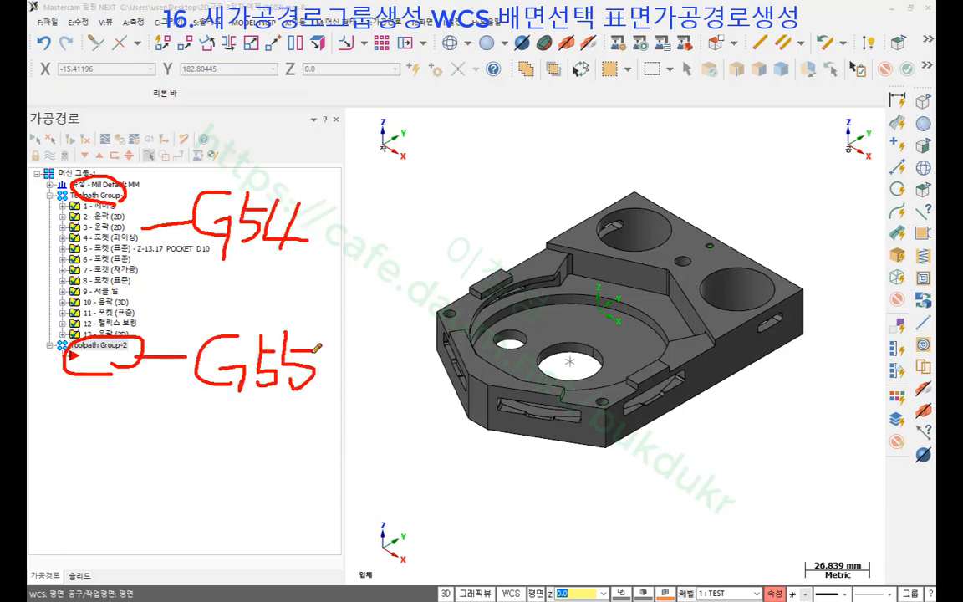
{"action": "left_click_drag", "start_coordinate": [174, 392], "coordinate": [332, 390]}
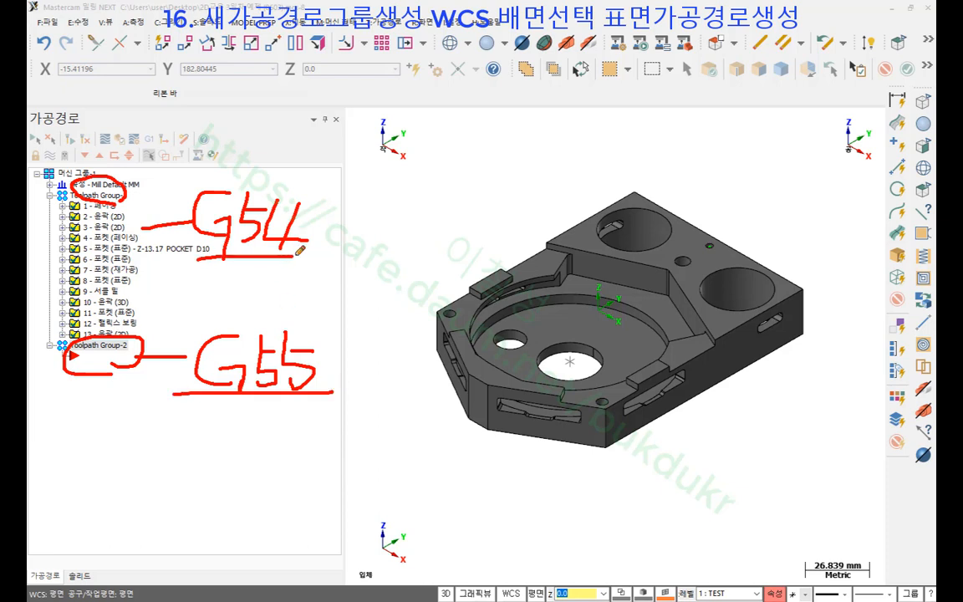
{"action": "right_click", "coordinate": [442, 137]}
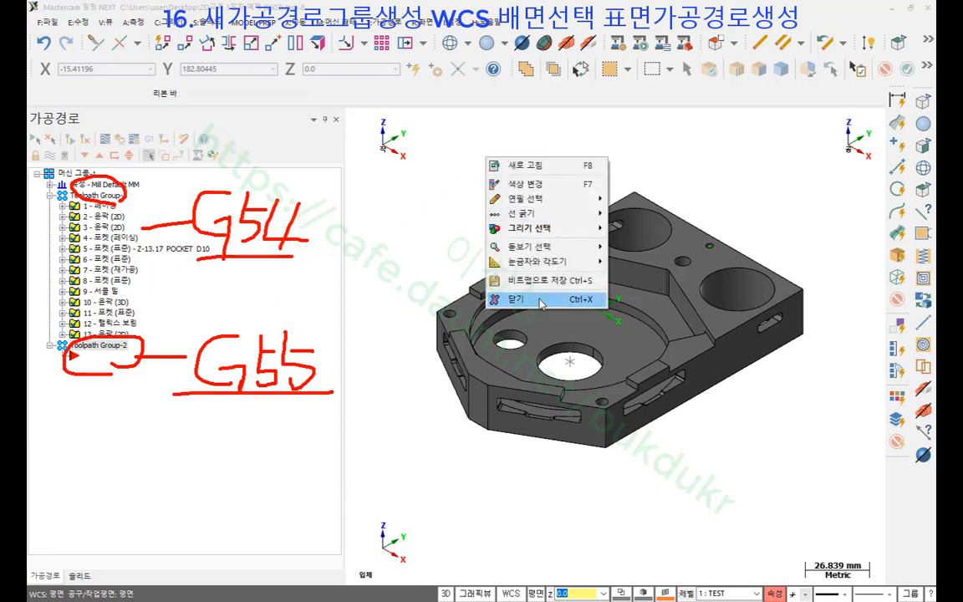
{"action": "left_click", "coordinate": [485, 273]}
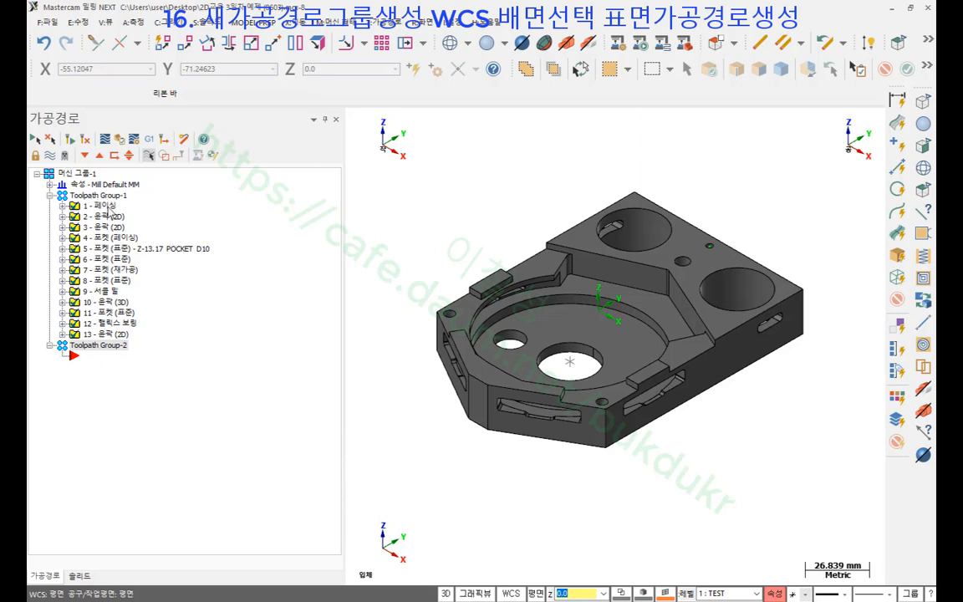
- Select Toolpath Group-2 and open the plane manager for the WCS, keeping the part's origin in sight
{"action": "left_click", "coordinate": [98, 344]}
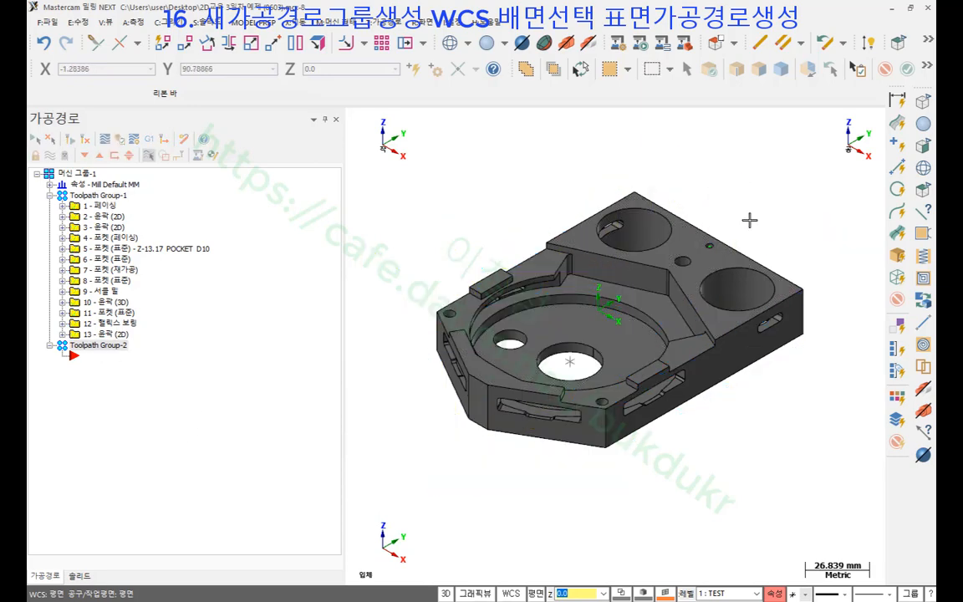
{"action": "scroll", "coordinate": [749, 220], "scroll_direction": "down", "scroll_amount": 4}
{"action": "scroll", "coordinate": [677, 209], "scroll_direction": "up", "scroll_amount": 3}
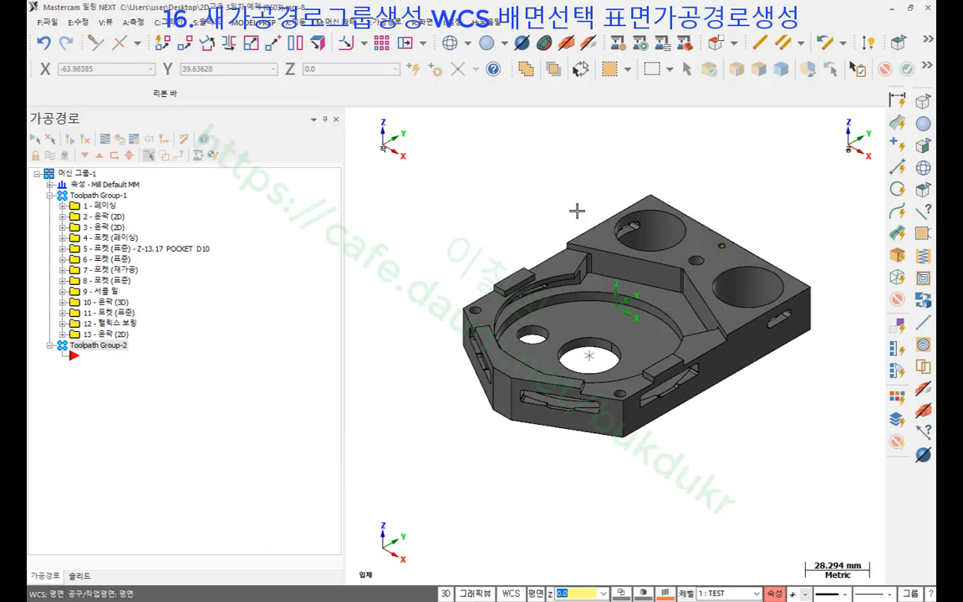
{"action": "left_click", "coordinate": [511, 594]}
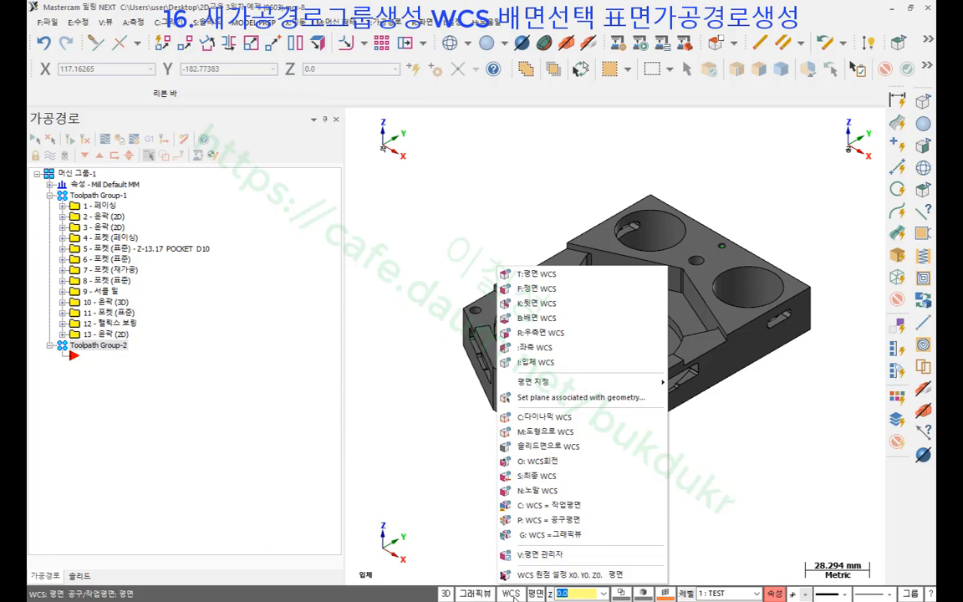
{"action": "left_click", "coordinate": [548, 555]}
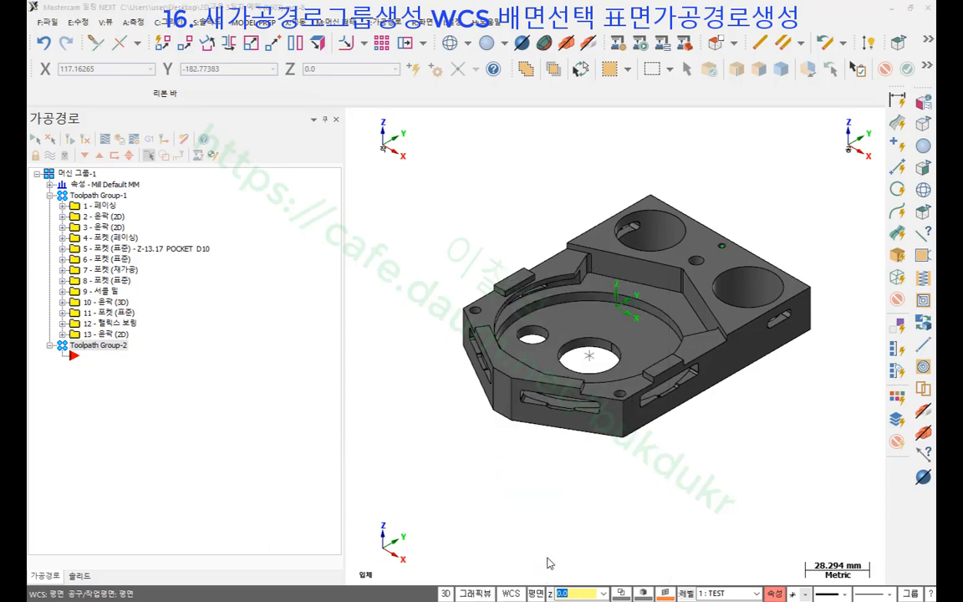
{"action": "left_click_drag", "start_coordinate": [305, 137], "coordinate": [300, 363]}
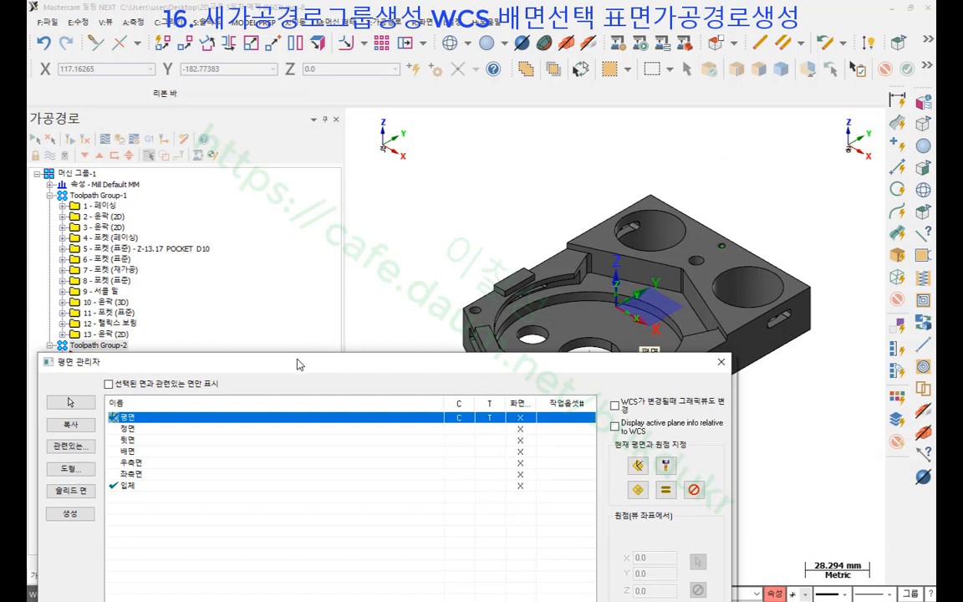
- Preview the axis orientation of each standard plane on the part, from front (정면) through isometric (입체)
{"action": "left_click", "coordinate": [152, 430]}
{"action": "left_click", "coordinate": [152, 443]}
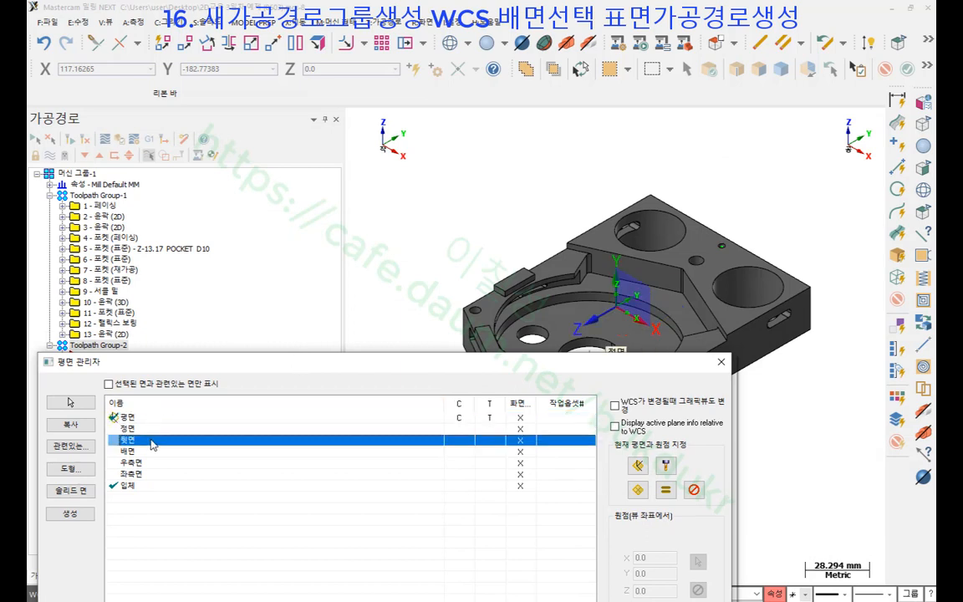
{"action": "left_click", "coordinate": [151, 455]}
{"action": "left_click", "coordinate": [152, 463]}
{"action": "left_click", "coordinate": [155, 474]}
{"action": "left_click", "coordinate": [205, 486]}
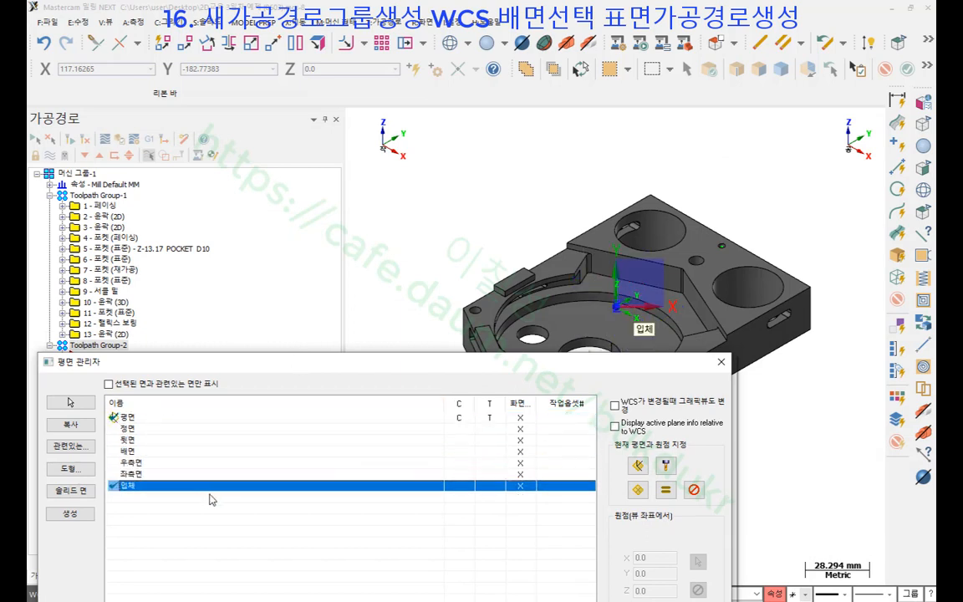
- Select the bottom plane (배면) in the plane list and check its axis directions on the part
{"action": "left_click_drag", "start_coordinate": [152, 366], "coordinate": [327, 465]}
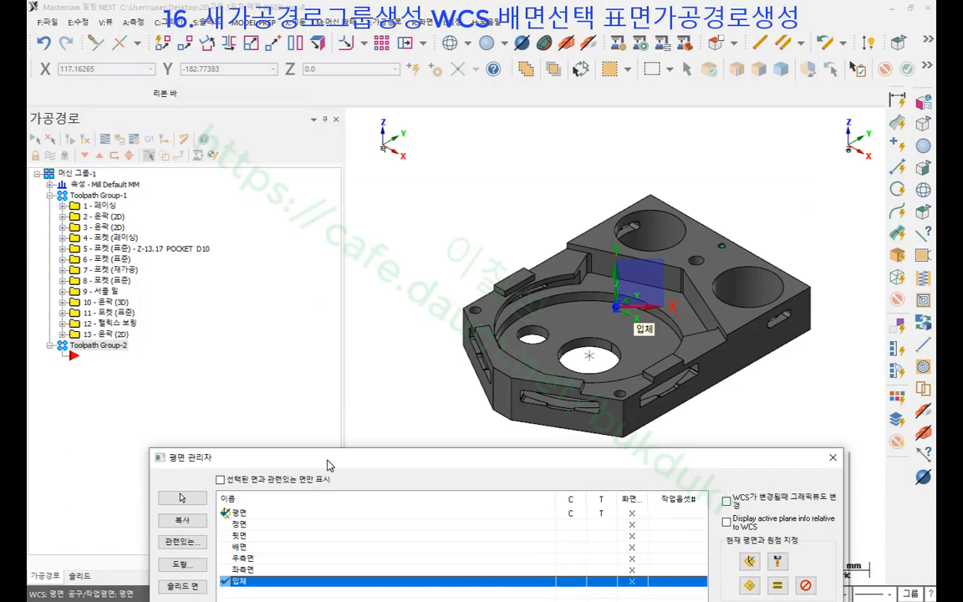
{"action": "left_click_drag", "start_coordinate": [327, 465], "coordinate": [257, 61]}
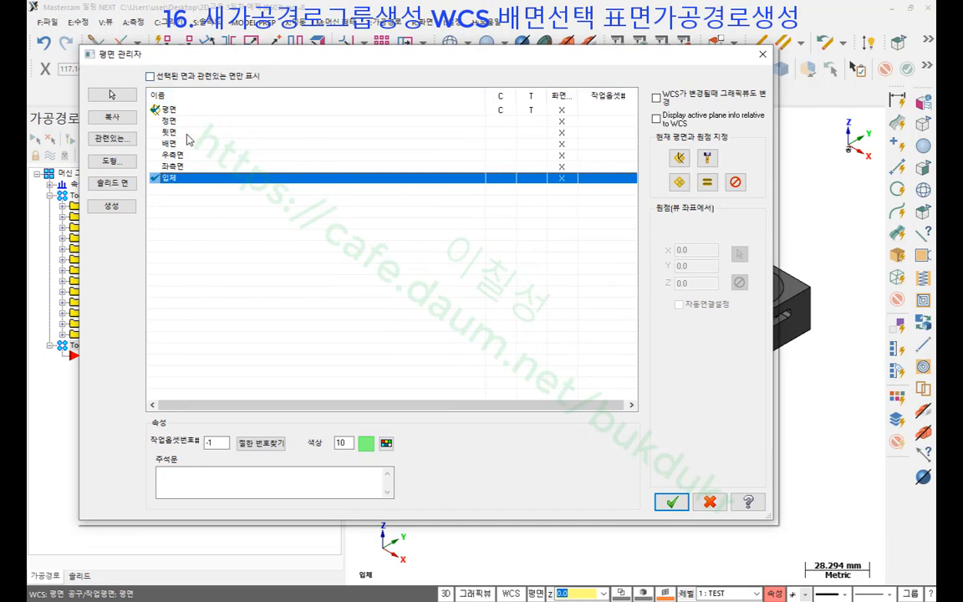
{"action": "left_click", "coordinate": [177, 143]}
{"action": "left_click_drag", "start_coordinate": [326, 61], "coordinate": [320, 412]}
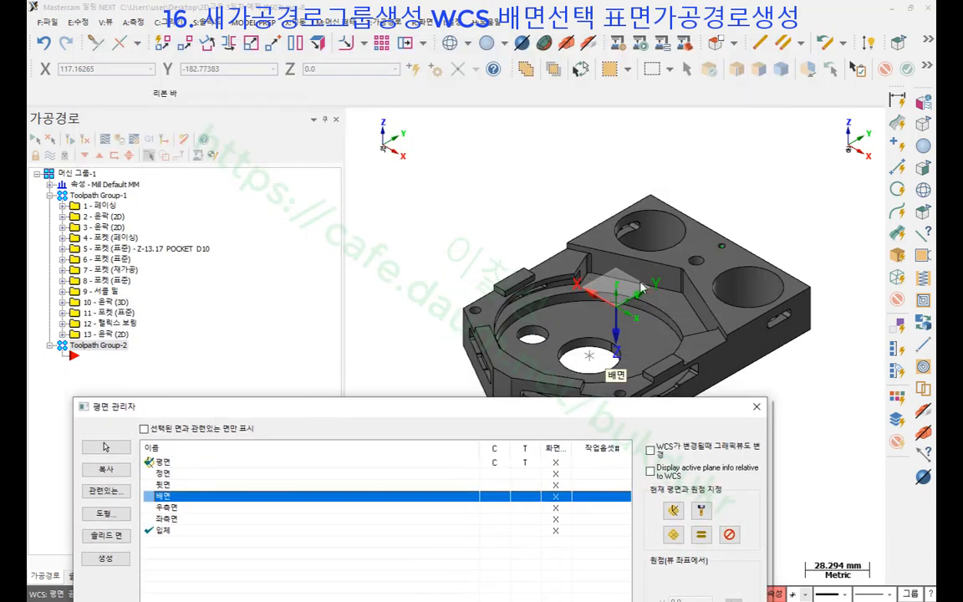
{"action": "mouse_move", "coordinate": [636, 371]}
{"action": "left_mouse_down"}
{"action": "mouse_move", "coordinate": [548, 306]}
{"action": "mouse_move", "coordinate": [649, 371]}
{"action": "left_mouse_up"}
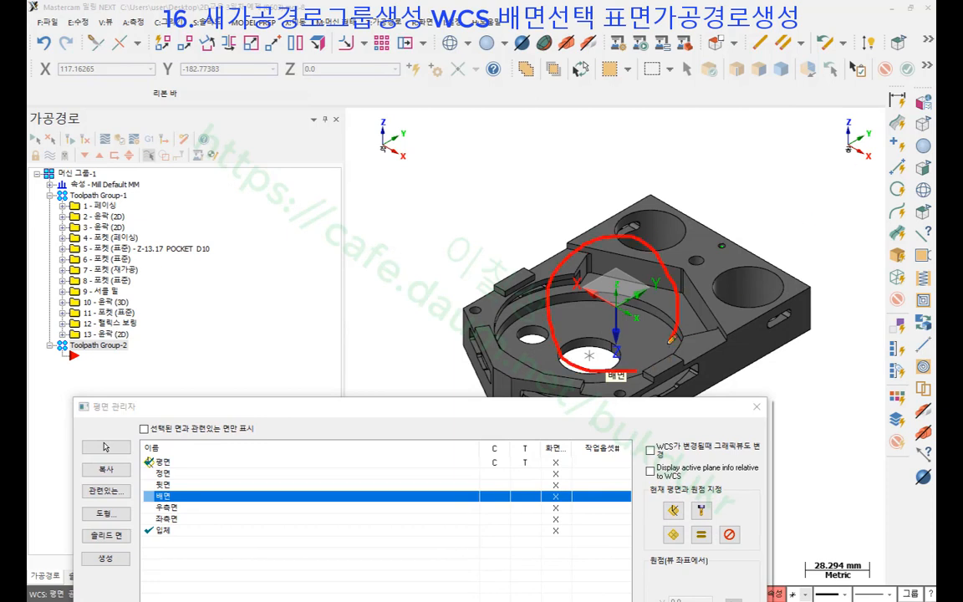
{"action": "left_click_drag", "start_coordinate": [134, 491], "coordinate": [164, 483]}
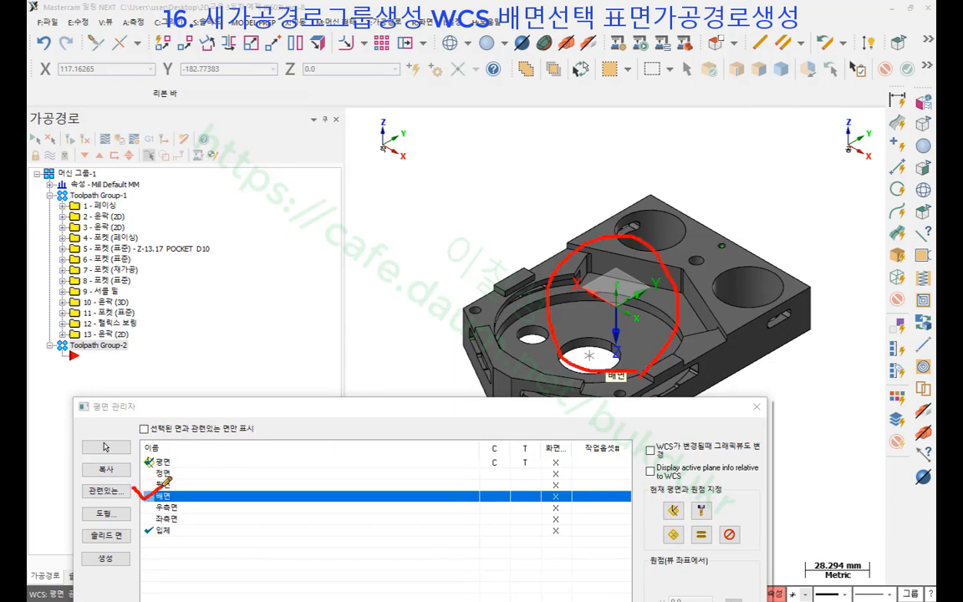
{"action": "left_click_drag", "start_coordinate": [556, 359], "coordinate": [691, 271]}
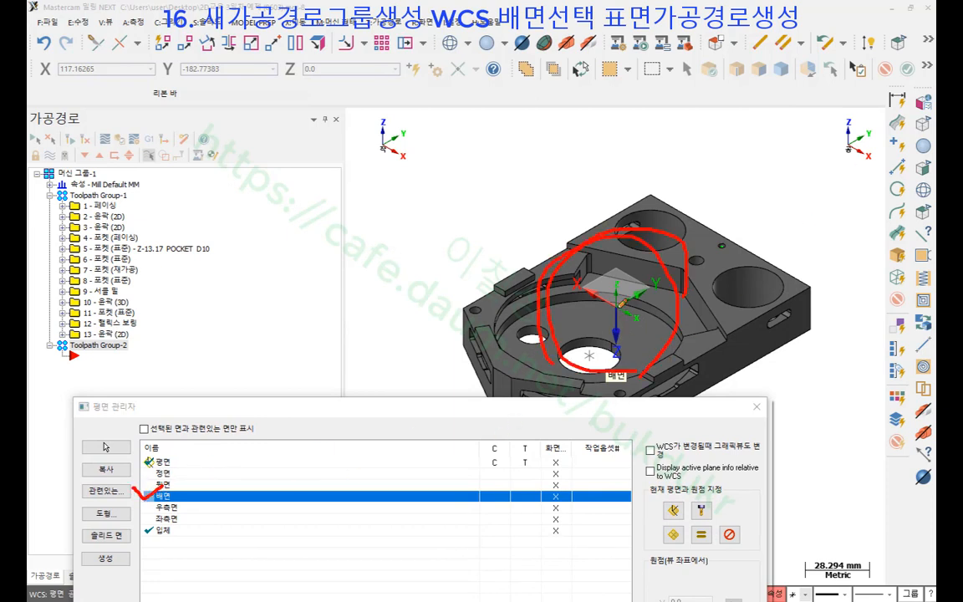
{"action": "mouse_move", "coordinate": [618, 307]}
{"action": "left_mouse_down"}
{"action": "mouse_move", "coordinate": [618, 362]}
{"action": "mouse_move", "coordinate": [632, 348]}
{"action": "left_mouse_up"}
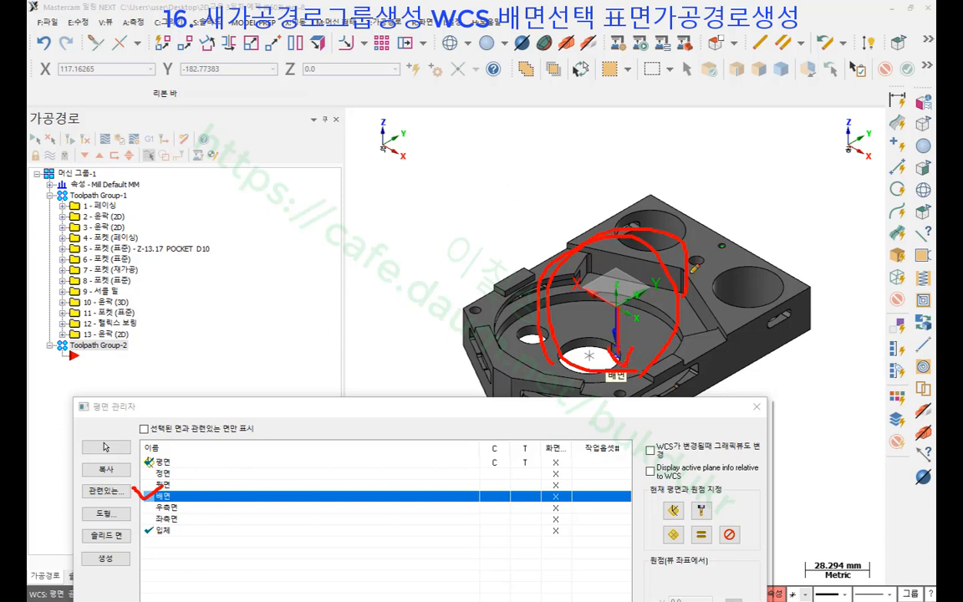
{"action": "left_click_drag", "start_coordinate": [685, 261], "coordinate": [546, 355]}
{"action": "mouse_move", "coordinate": [641, 333]}
{"action": "left_mouse_down"}
{"action": "mouse_move", "coordinate": [592, 257]}
{"action": "mouse_move", "coordinate": [570, 270]}
{"action": "left_mouse_up"}
{"action": "mouse_move", "coordinate": [595, 244]}
{"action": "left_mouse_down"}
{"action": "mouse_move", "coordinate": [568, 266]}
{"action": "mouse_move", "coordinate": [596, 270]}
{"action": "left_mouse_up"}
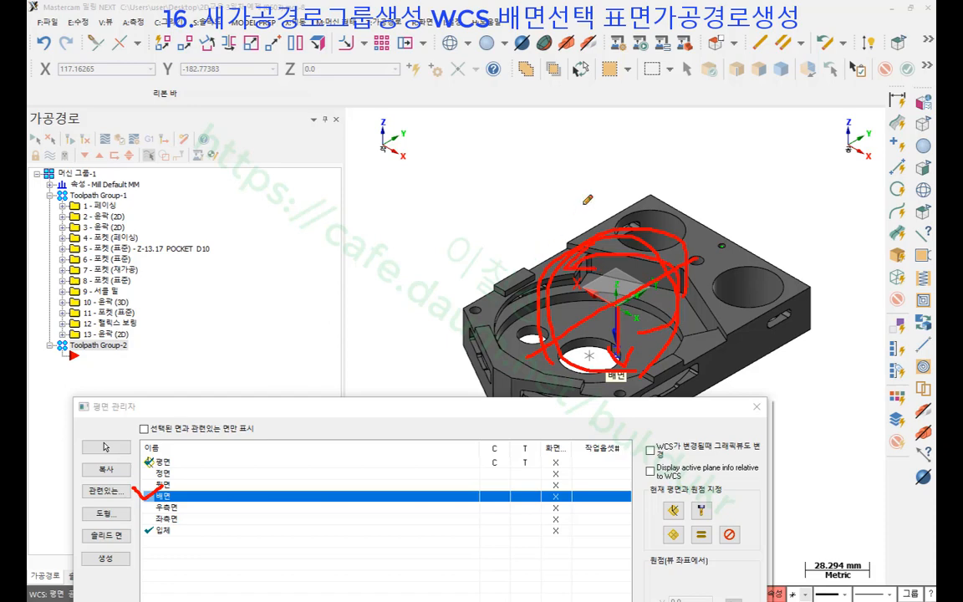
{"action": "right_click", "coordinate": [756, 165]}
{"action": "left_click", "coordinate": [785, 306]}
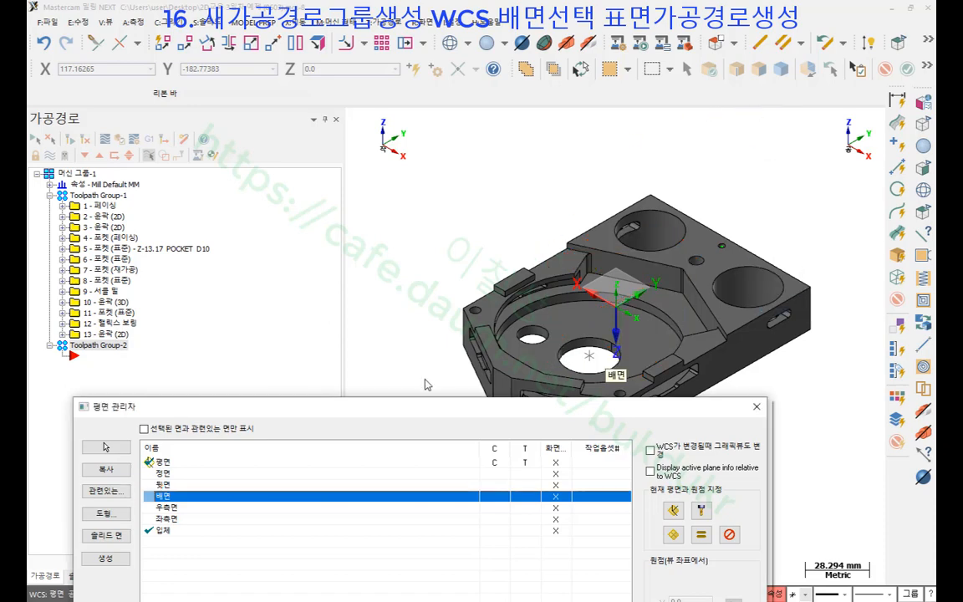
- Set the bottom plane (배면) as the WCS, construction plane and tool plane, and accept the plane settings
{"action": "left_click_drag", "start_coordinate": [350, 406], "coordinate": [315, 52]}
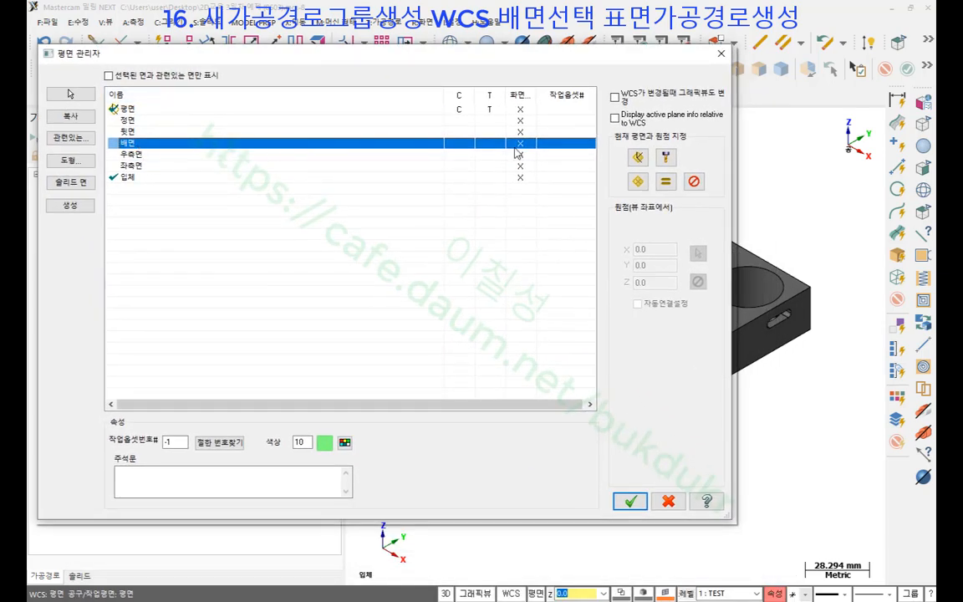
{"action": "left_click", "coordinate": [919, 99]}
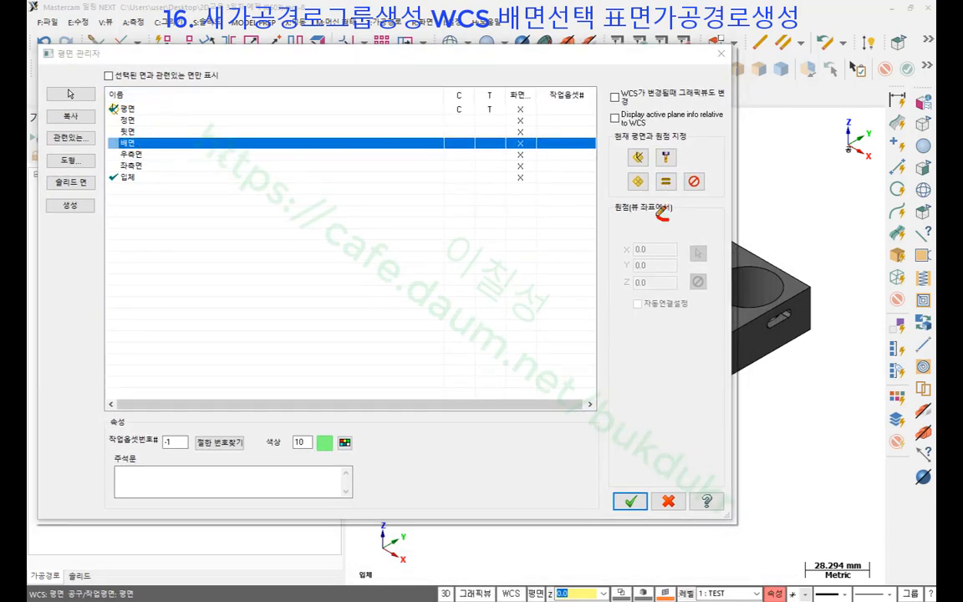
{"action": "mouse_move", "coordinate": [672, 172]}
{"action": "left_mouse_down"}
{"action": "mouse_move", "coordinate": [655, 199]}
{"action": "mouse_move", "coordinate": [666, 221]}
{"action": "left_mouse_up"}
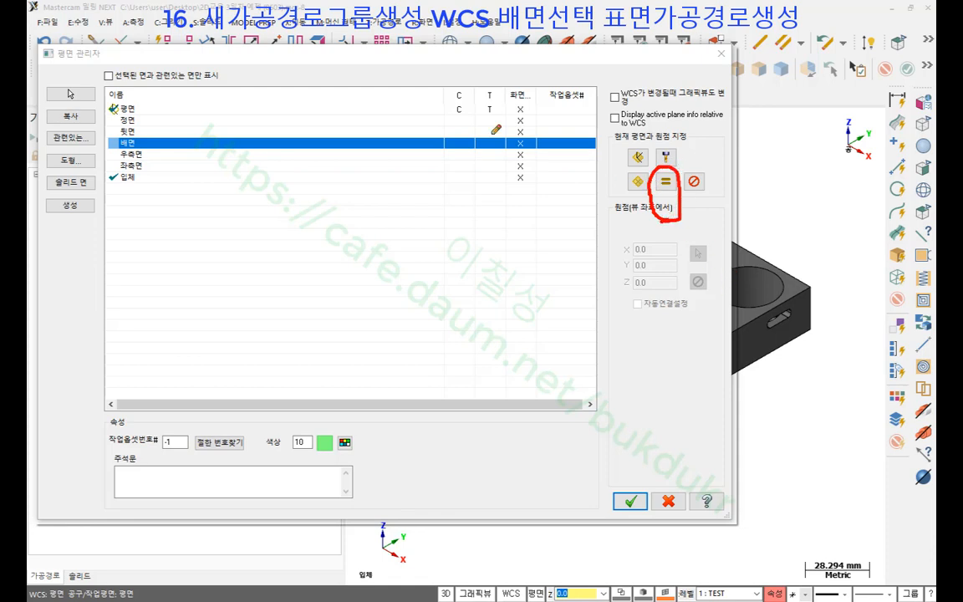
{"action": "left_click_drag", "start_coordinate": [107, 149], "coordinate": [155, 147]}
{"action": "right_click", "coordinate": [671, 151]}
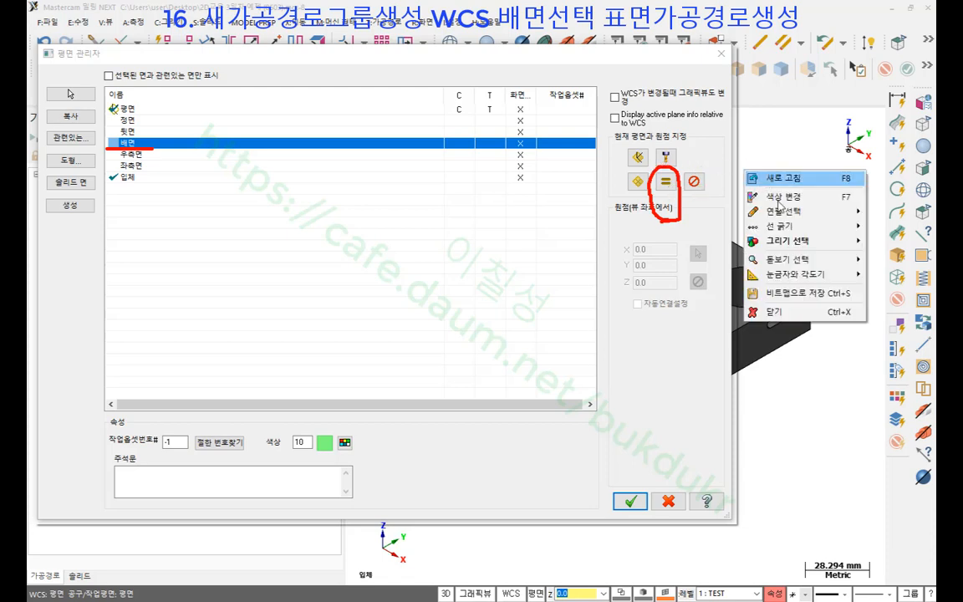
{"action": "left_click", "coordinate": [765, 313]}
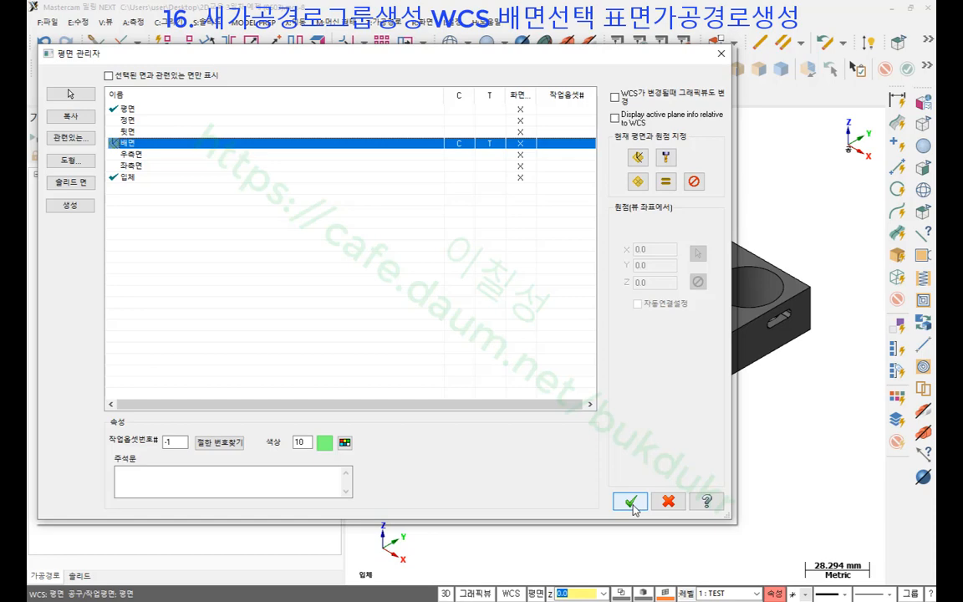
{"action": "left_click", "coordinate": [632, 501]}
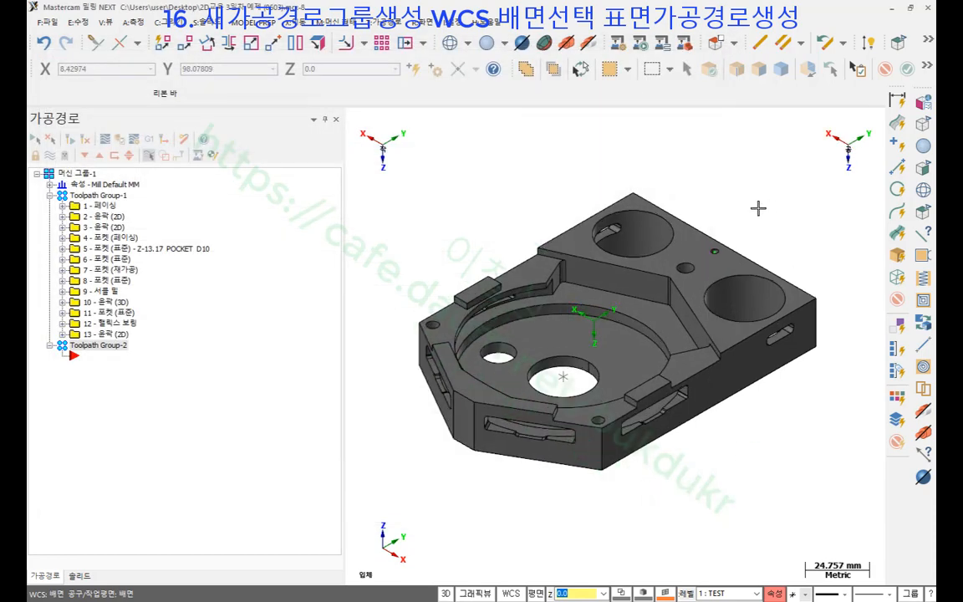
- Show the part in the isometric view of the new WCS so that its underside faces up
{"action": "right_click", "coordinate": [449, 176]}
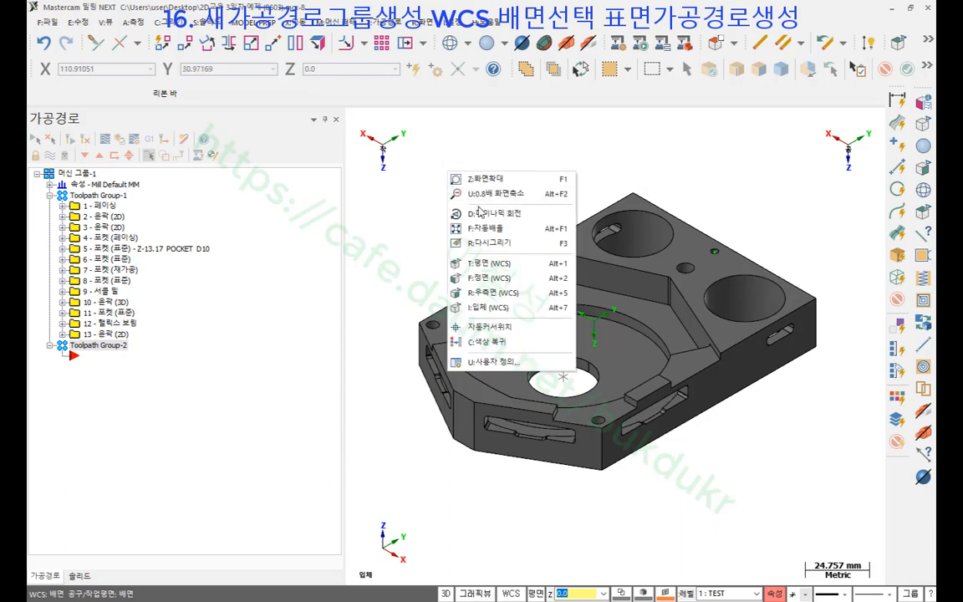
{"action": "left_click", "coordinate": [488, 308]}
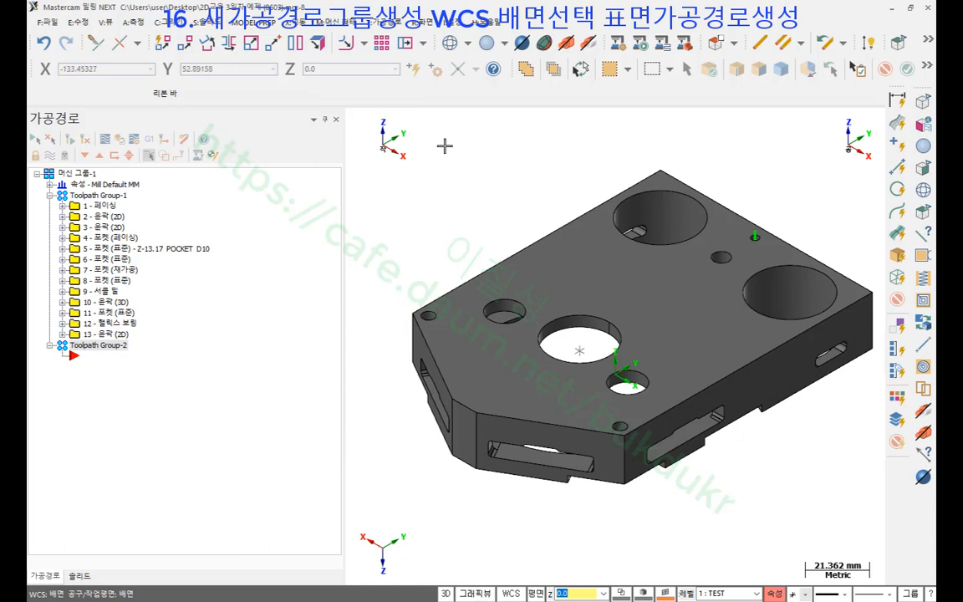
{"action": "scroll", "coordinate": [437, 172], "scroll_direction": "down", "scroll_amount": 1}
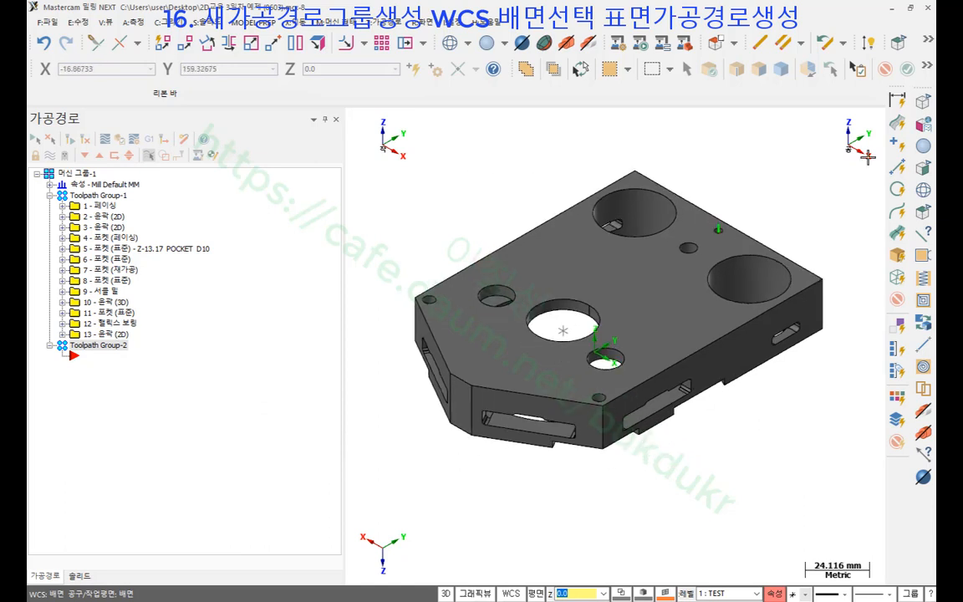
{"action": "left_click", "coordinate": [595, 351]}
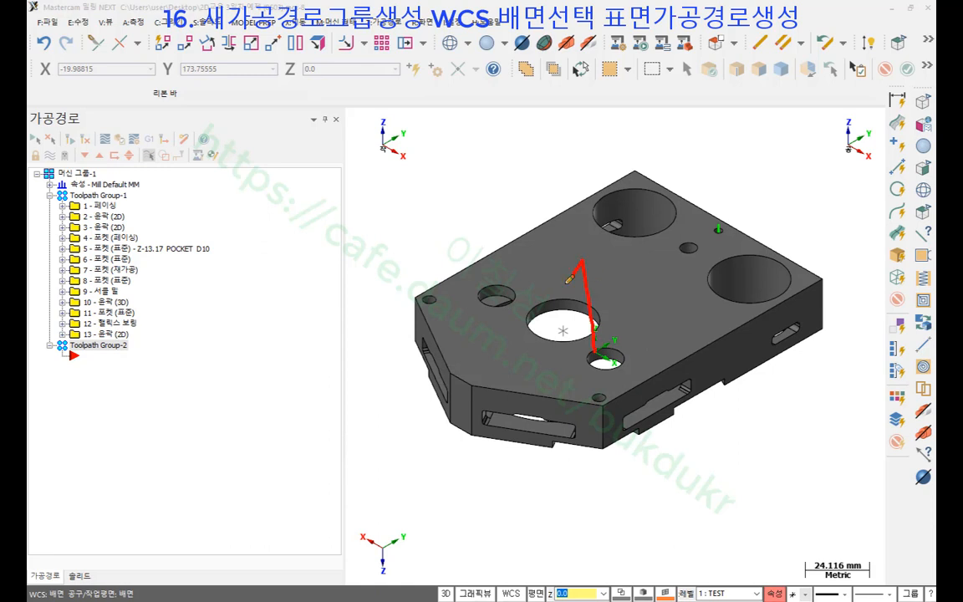
{"action": "left_click_drag", "start_coordinate": [585, 266], "coordinate": [596, 275]}
{"action": "mouse_move", "coordinate": [383, 147]}
{"action": "left_mouse_down"}
{"action": "mouse_move", "coordinate": [347, 126]}
{"action": "mouse_move", "coordinate": [405, 99]}
{"action": "left_mouse_up"}
{"action": "mouse_move", "coordinate": [851, 147]}
{"action": "left_mouse_down"}
{"action": "mouse_move", "coordinate": [840, 72]}
{"action": "mouse_move", "coordinate": [831, 90]}
{"action": "mouse_move", "coordinate": [854, 83]}
{"action": "left_mouse_up"}
{"action": "mouse_move", "coordinate": [373, 505]}
{"action": "left_mouse_down"}
{"action": "mouse_move", "coordinate": [337, 565]}
{"action": "mouse_move", "coordinate": [378, 579]}
{"action": "mouse_move", "coordinate": [403, 522]}
{"action": "mouse_move", "coordinate": [419, 542]}
{"action": "mouse_move", "coordinate": [414, 573]}
{"action": "mouse_move", "coordinate": [399, 517]}
{"action": "left_mouse_up"}
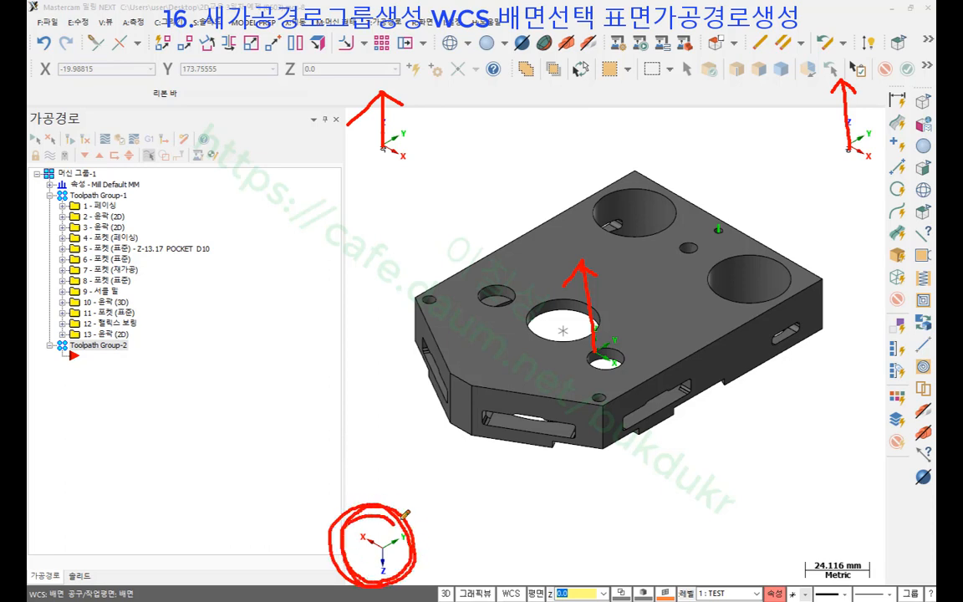
{"action": "mouse_move", "coordinate": [601, 349]}
{"action": "left_mouse_down"}
{"action": "mouse_move", "coordinate": [593, 276]}
{"action": "mouse_move", "coordinate": [616, 282]}
{"action": "left_mouse_up"}
{"action": "right_click", "coordinate": [741, 439]}
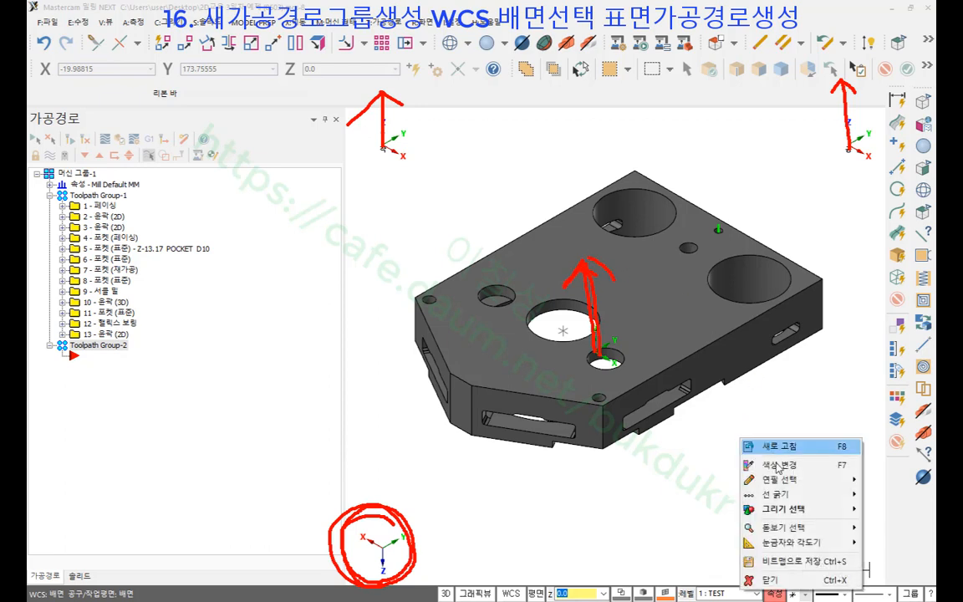
{"action": "left_click", "coordinate": [768, 579]}
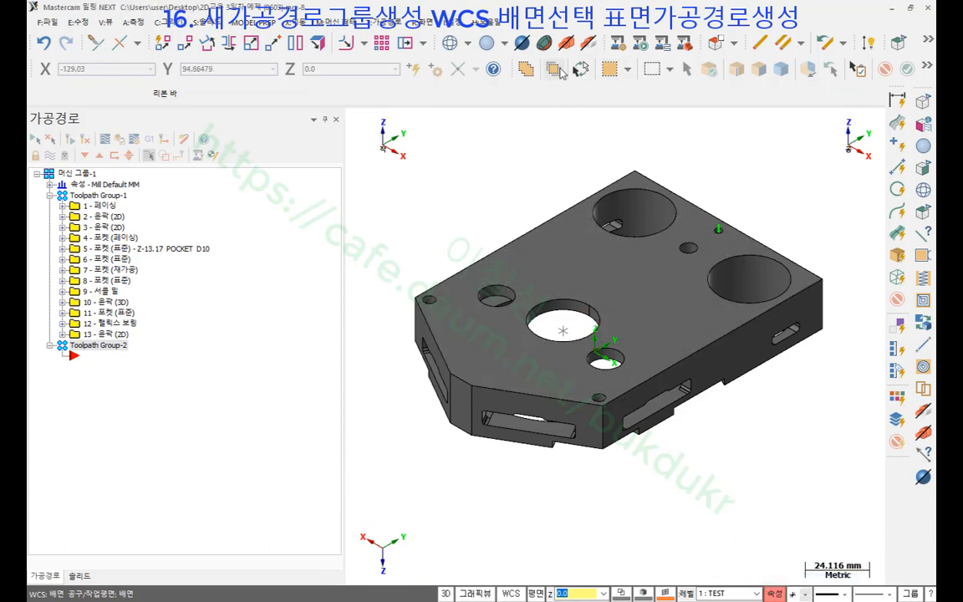
- Display the stock boundary around the part
{"action": "left_click", "coordinate": [589, 44]}
{"action": "scroll", "coordinate": [592, 373], "scroll_direction": "down", "scroll_amount": 2}
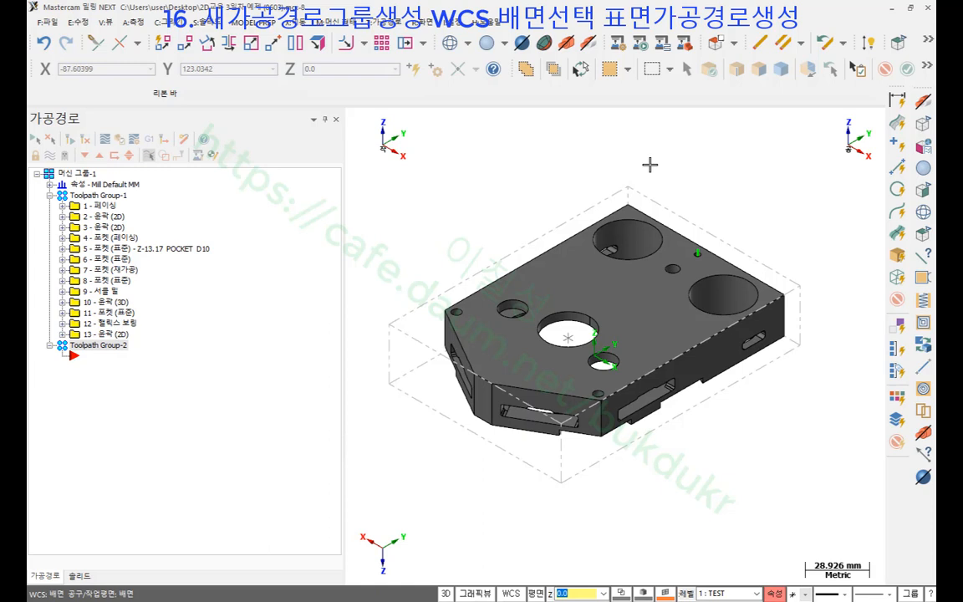
- Copy facing operation 1 (페이싱) from Toolpath Group-1 into Toolpath Group-2 and select the copied operation
{"action": "left_click", "coordinate": [104, 206]}
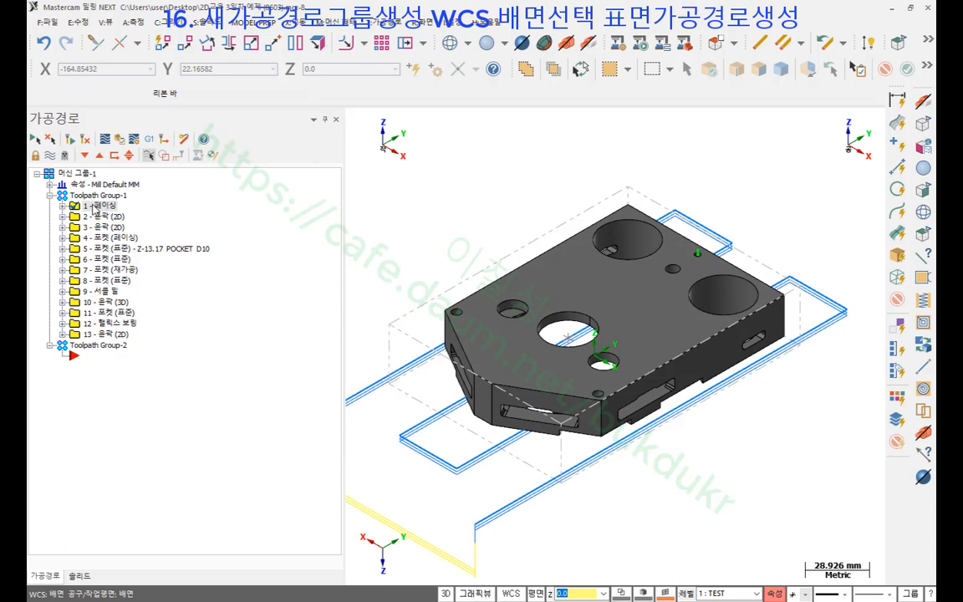
{"action": "left_click_drag", "start_coordinate": [92, 208], "coordinate": [92, 346]}
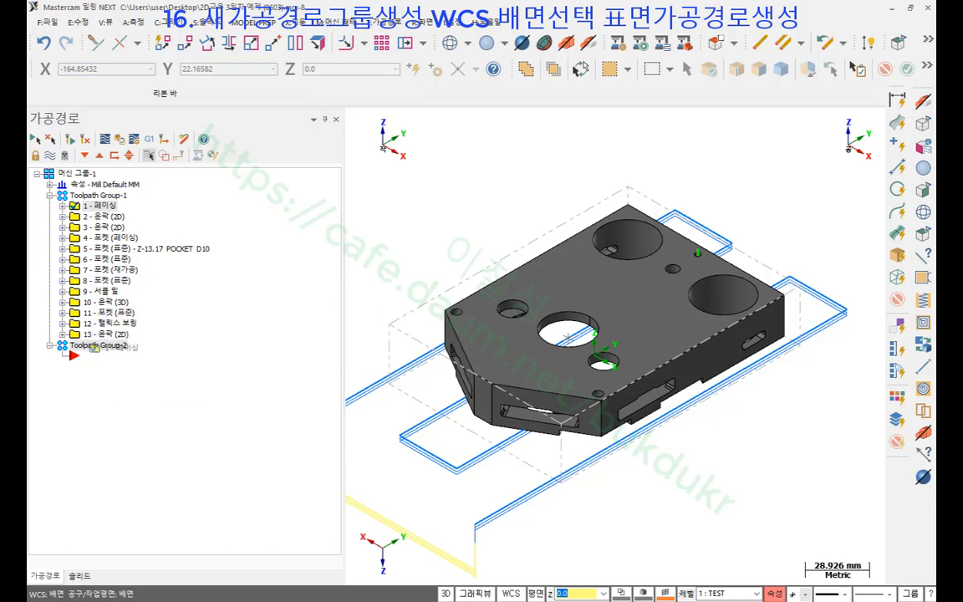
{"action": "right_click_drag", "start_coordinate": [92, 347], "coordinate": [99, 347]}
{"action": "left_click", "coordinate": [151, 369]}
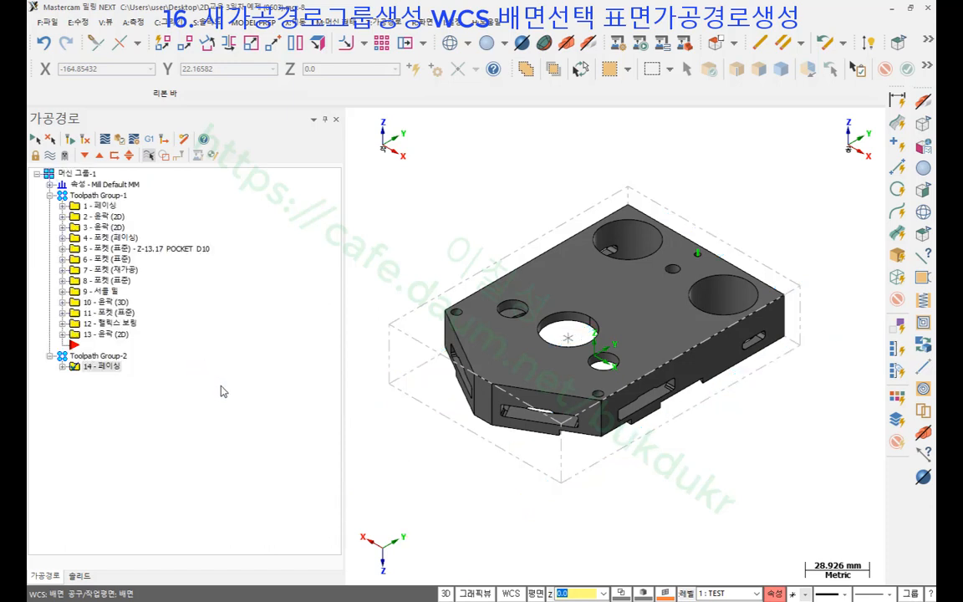
{"action": "left_click", "coordinate": [96, 205]}
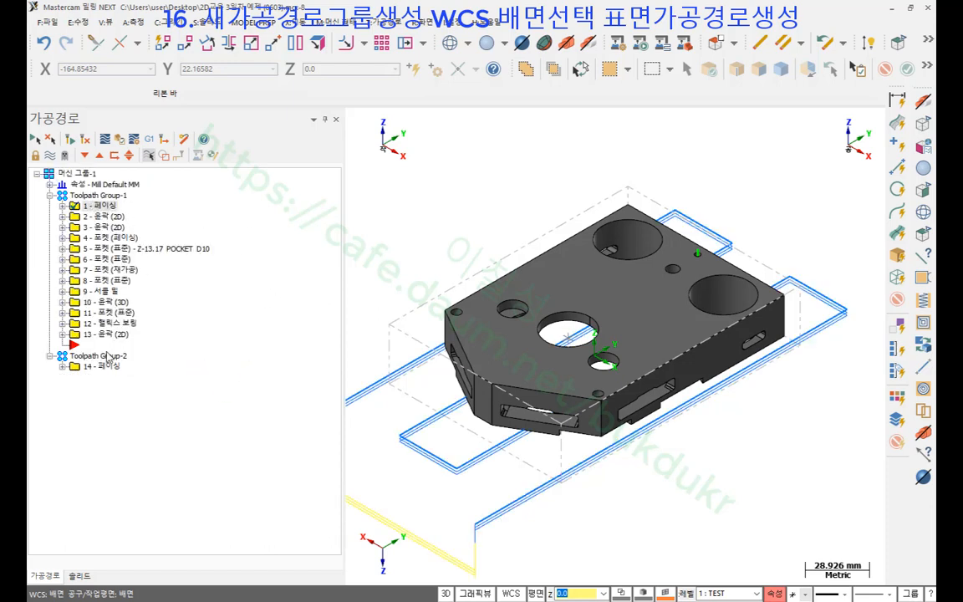
{"action": "left_click", "coordinate": [101, 366]}
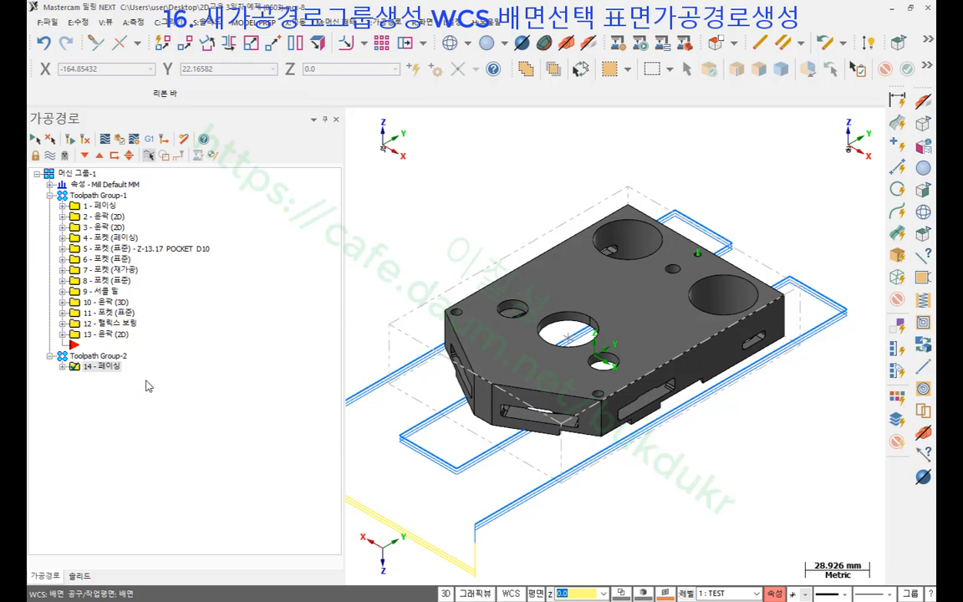
- Open the parameters of facing operation 14 and set its work coordinate system, tool plane and construction plane to 배면
{"action": "left_click", "coordinate": [61, 367]}
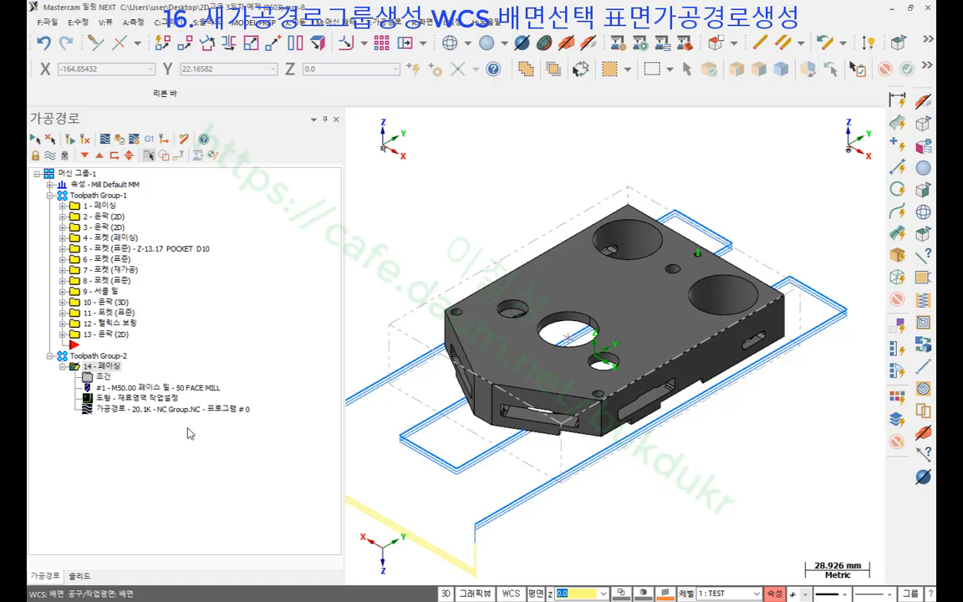
{"action": "left_click", "coordinate": [106, 377]}
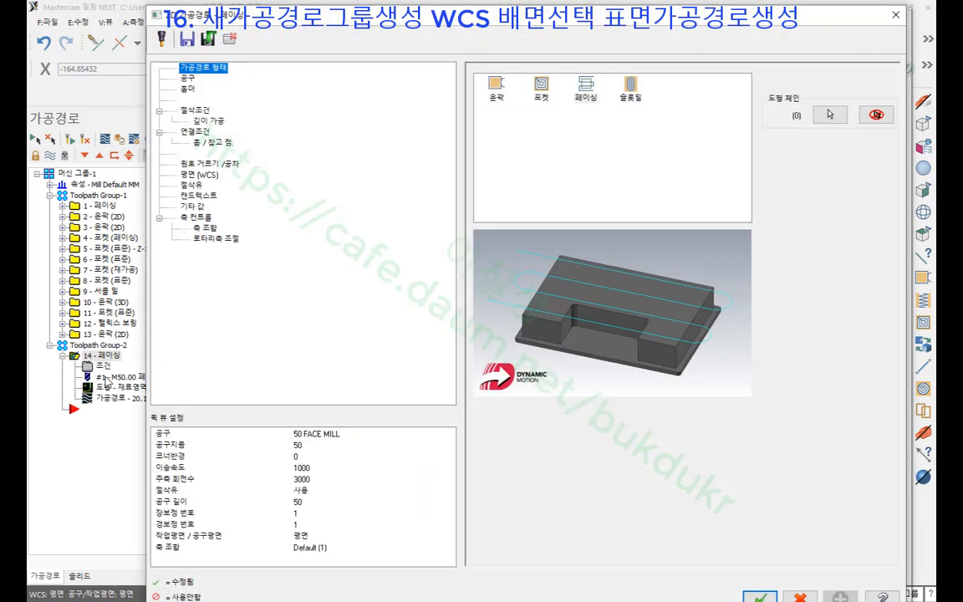
{"action": "left_click_drag", "start_coordinate": [335, 18], "coordinate": [241, 20]}
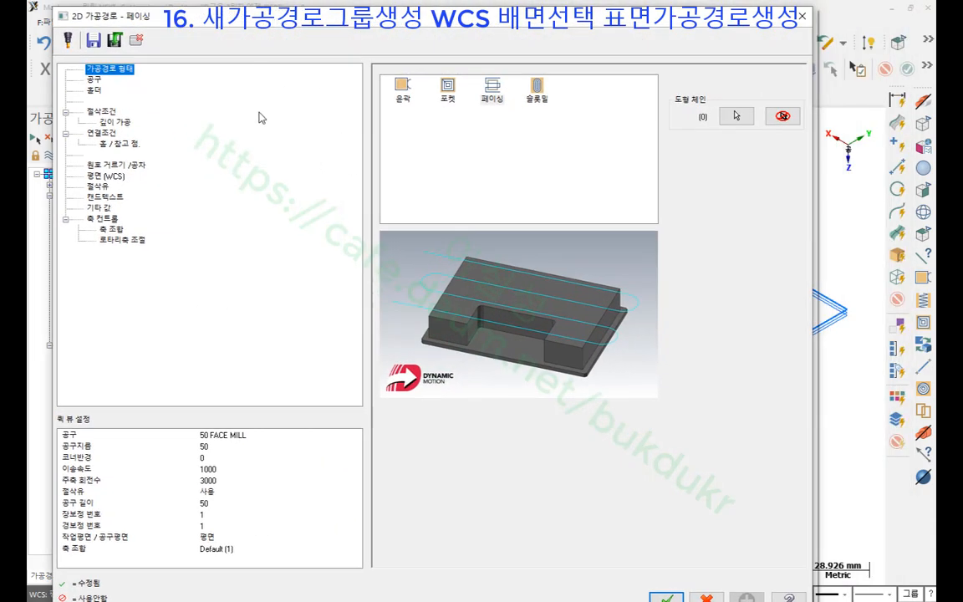
{"action": "left_click", "coordinate": [105, 176]}
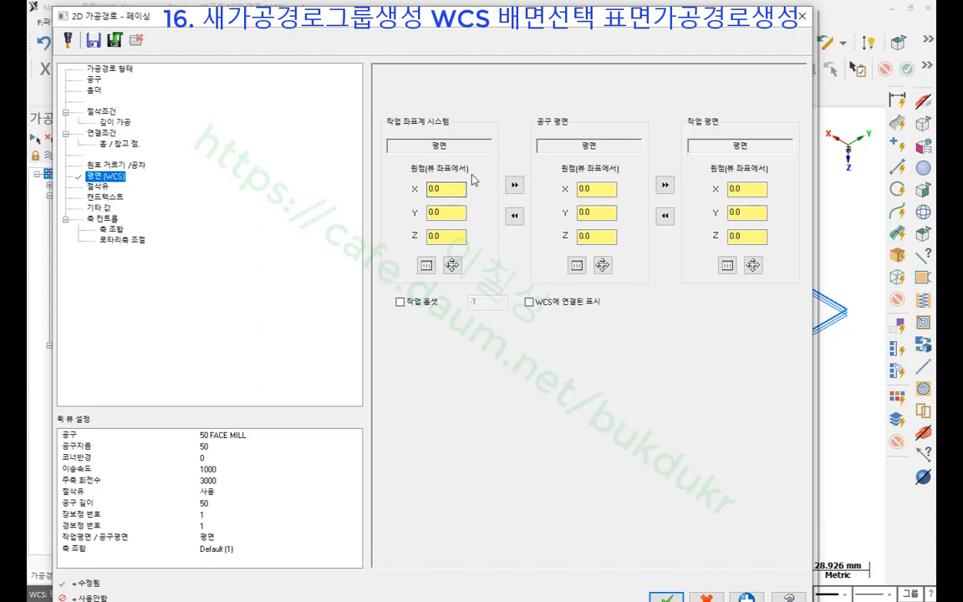
{"action": "left_click", "coordinate": [425, 268]}
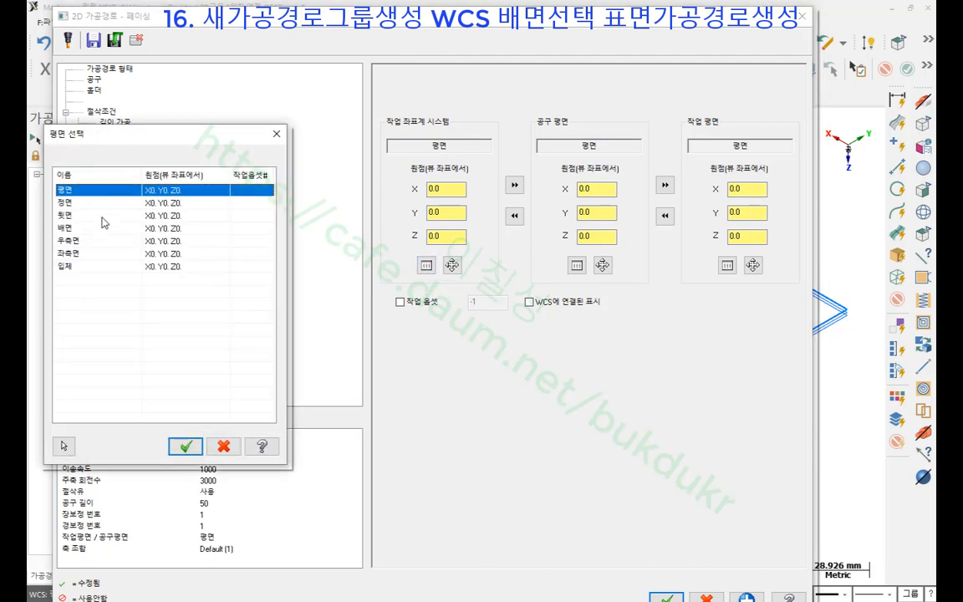
{"action": "left_click", "coordinate": [82, 227]}
{"action": "left_click_drag", "start_coordinate": [126, 132], "coordinate": [439, 167]}
{"action": "left_click", "coordinate": [499, 479]}
{"action": "left_click", "coordinate": [515, 185]}
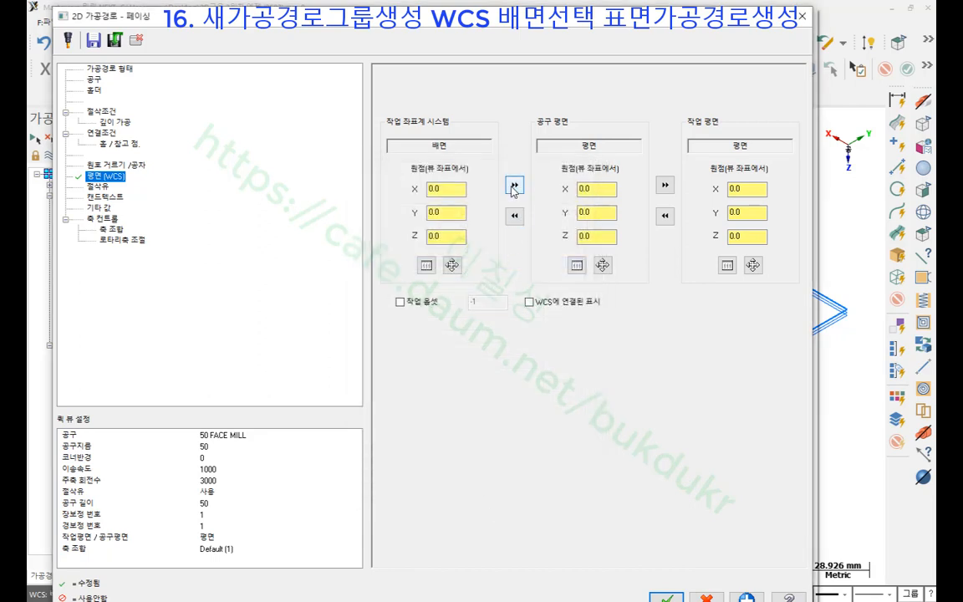
{"action": "left_click", "coordinate": [665, 186]}
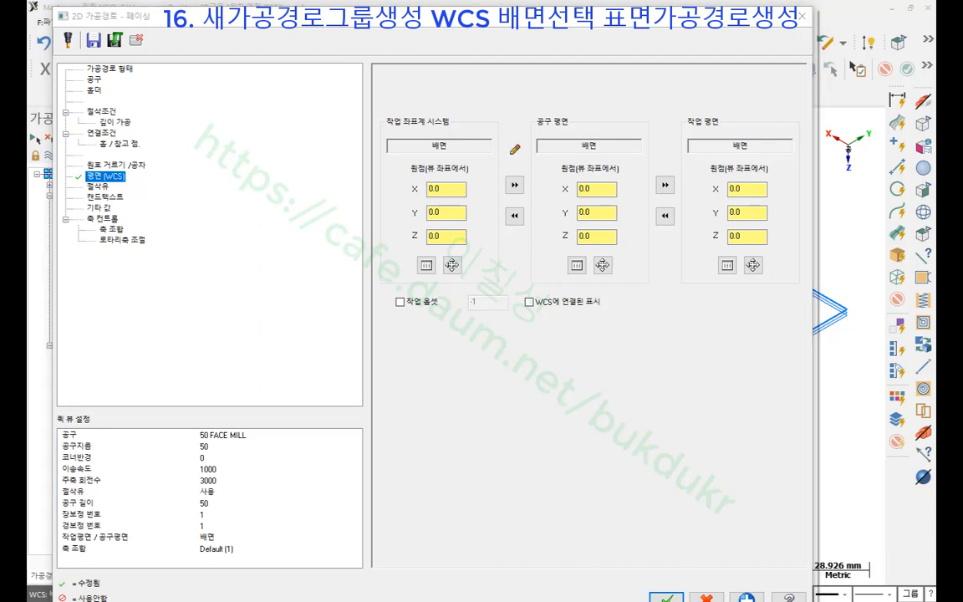
{"action": "mouse_move", "coordinate": [455, 177]}
{"action": "left_mouse_down"}
{"action": "mouse_move", "coordinate": [384, 155]}
{"action": "mouse_move", "coordinate": [423, 184]}
{"action": "left_mouse_up"}
{"action": "mouse_move", "coordinate": [606, 177]}
{"action": "left_mouse_down"}
{"action": "mouse_move", "coordinate": [631, 149]}
{"action": "mouse_move", "coordinate": [604, 172]}
{"action": "left_mouse_up"}
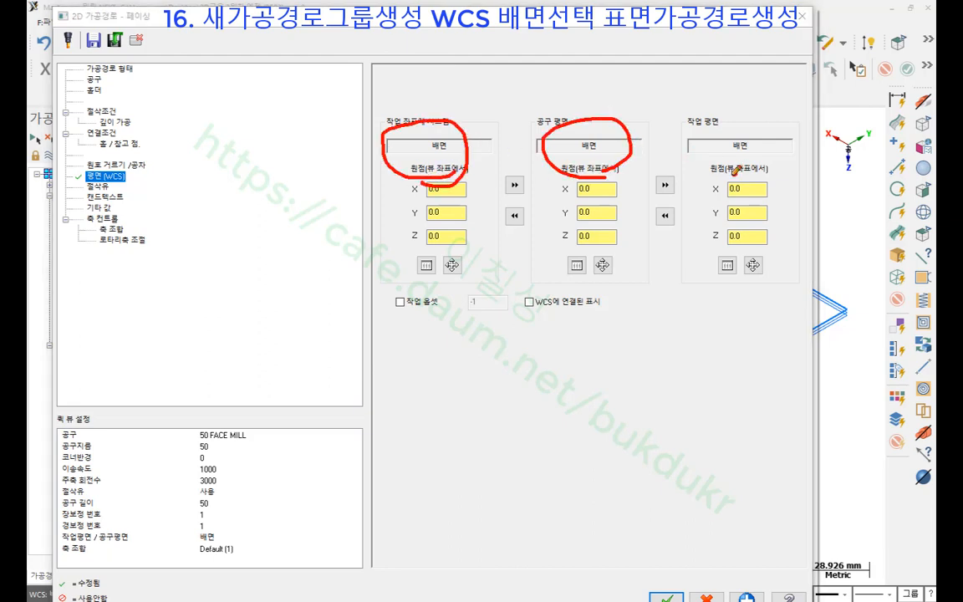
{"action": "mouse_move", "coordinate": [733, 175]}
{"action": "left_mouse_down"}
{"action": "mouse_move", "coordinate": [763, 168]}
{"action": "mouse_move", "coordinate": [737, 175]}
{"action": "left_mouse_up"}
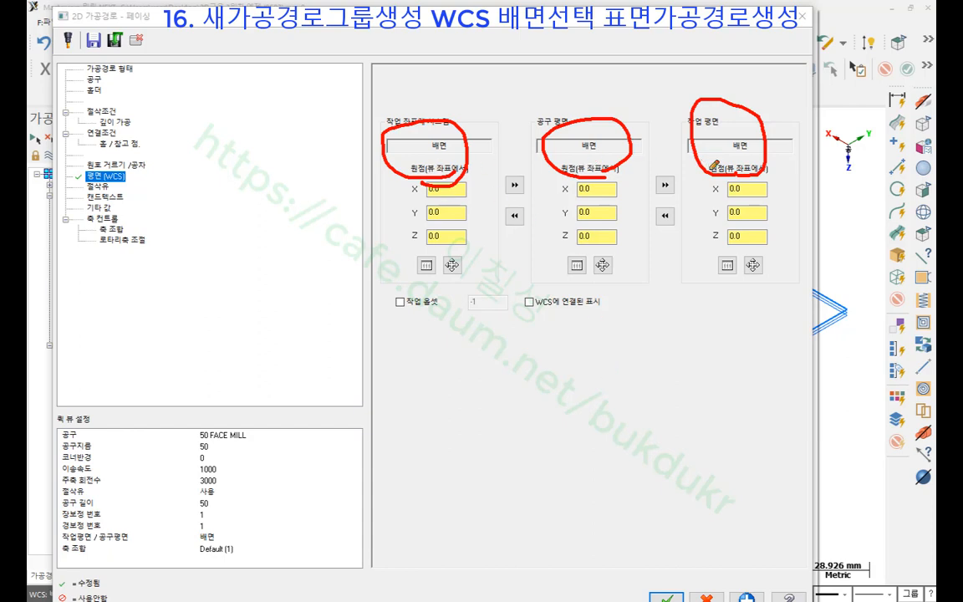
{"action": "right_click", "coordinate": [608, 351]}
{"action": "left_click", "coordinate": [665, 489]}
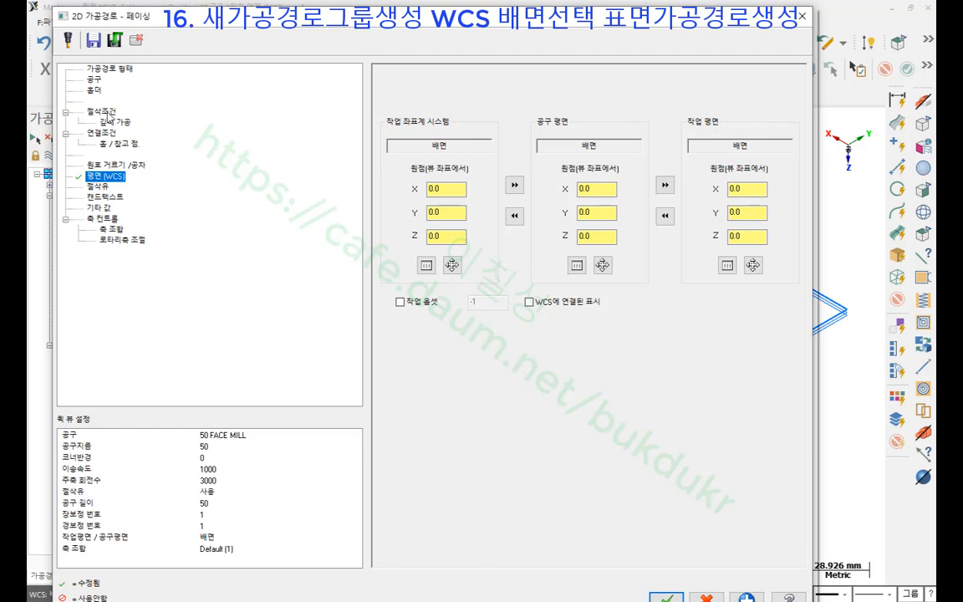
- Set the facing operation's absolute cutting depth to 22.825 from a corner point on the part's upward-facing underside
{"action": "left_click", "coordinate": [102, 133]}
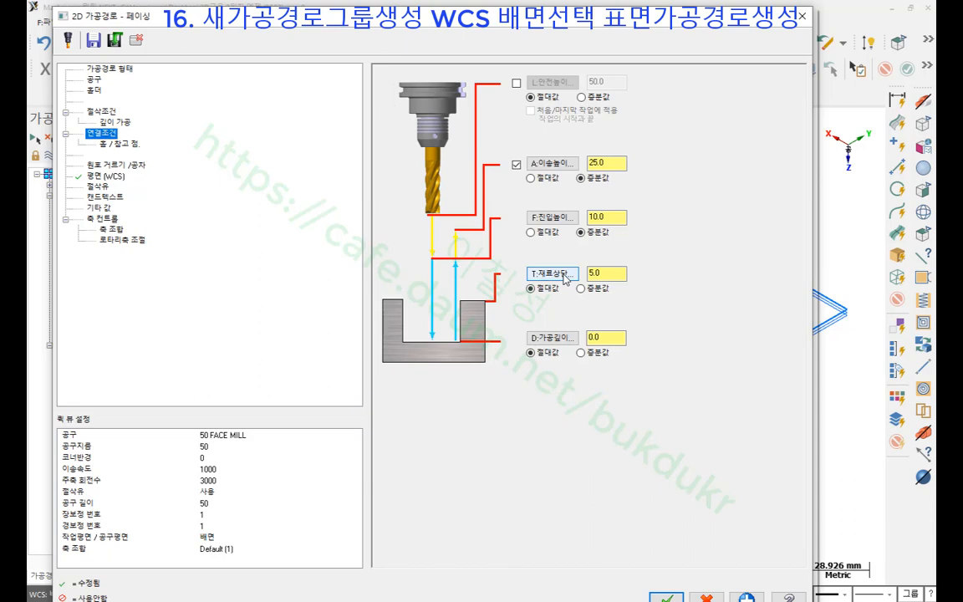
{"action": "left_click", "coordinate": [568, 341]}
{"action": "scroll", "coordinate": [456, 299], "scroll_direction": "up", "scroll_amount": 4}
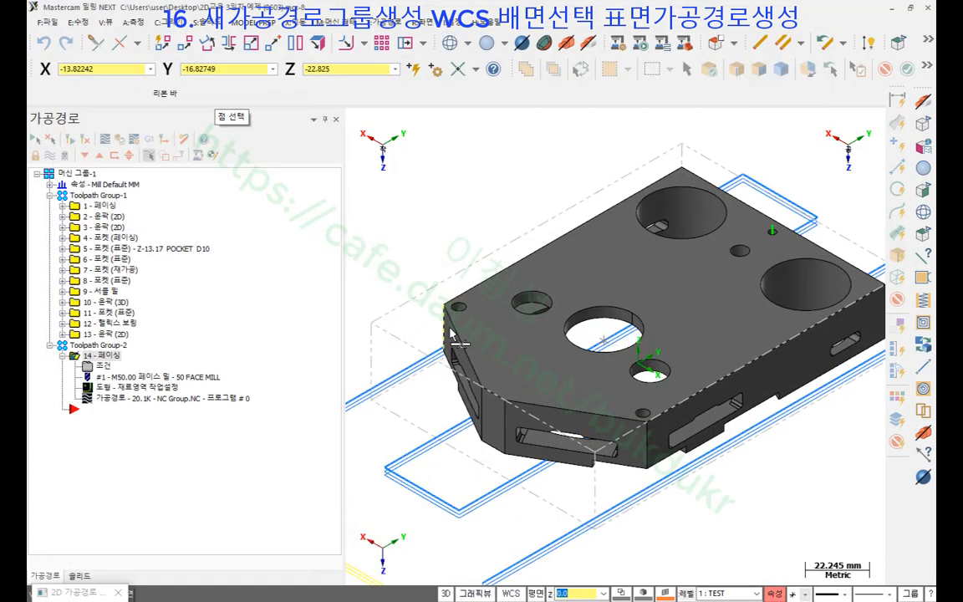
{"action": "left_click", "coordinate": [456, 299]}
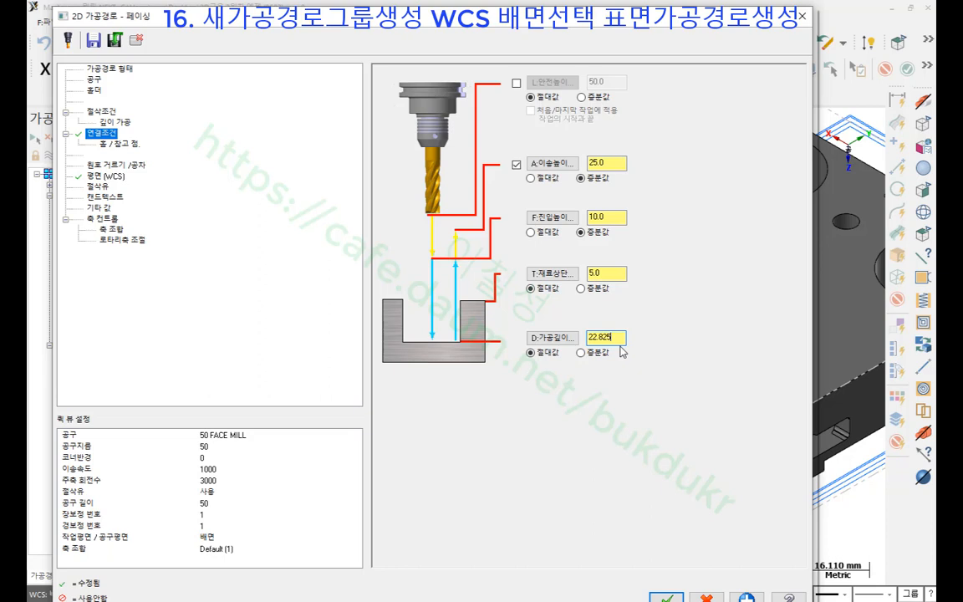
- Set the top of stock to incremental 0 and accept the facing operation's parameters
{"action": "left_click", "coordinate": [613, 274]}
{"action": "left_click", "coordinate": [581, 288]}
{"action": "left_click_drag", "start_coordinate": [608, 275], "coordinate": [542, 275]}
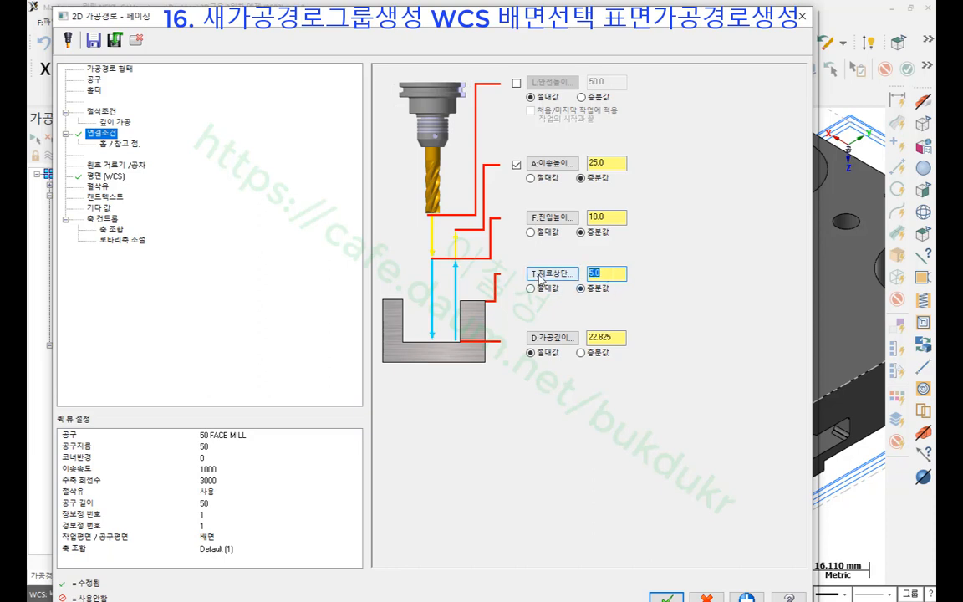
{"action": "type", "text": "0"}
{"action": "left_click", "coordinate": [615, 218]}
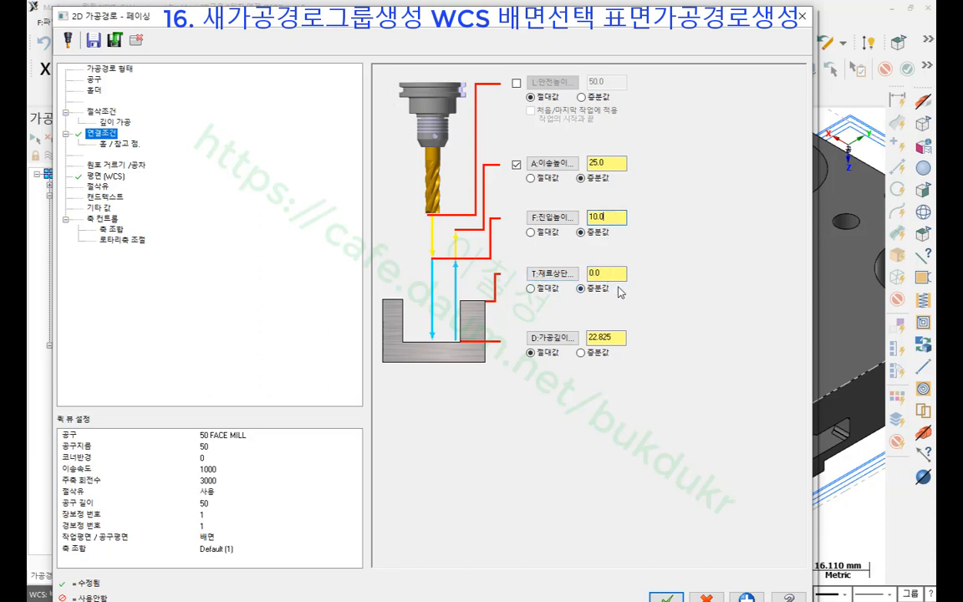
{"action": "left_click_drag", "start_coordinate": [612, 274], "coordinate": [533, 268]}
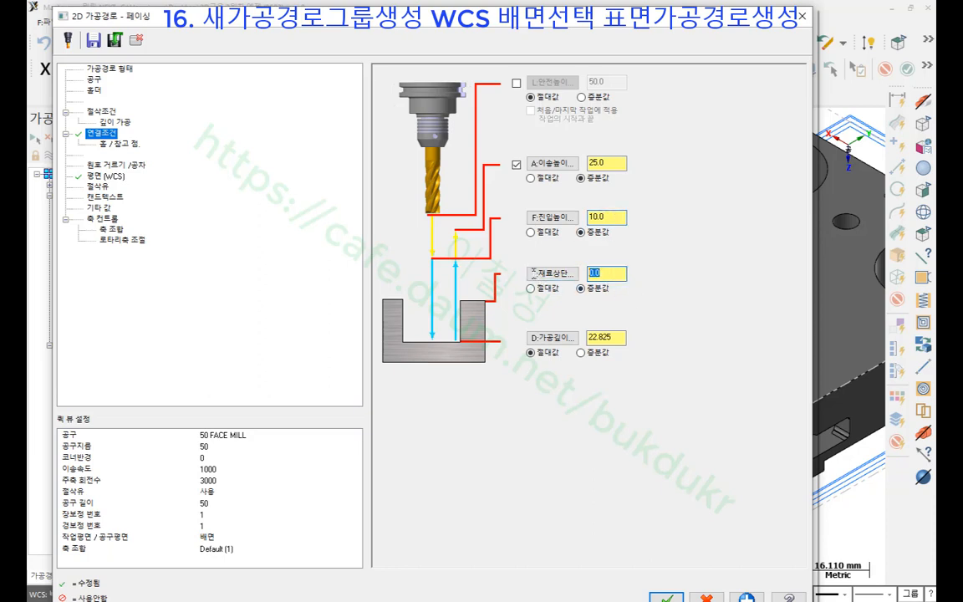
{"action": "left_click", "coordinate": [618, 337]}
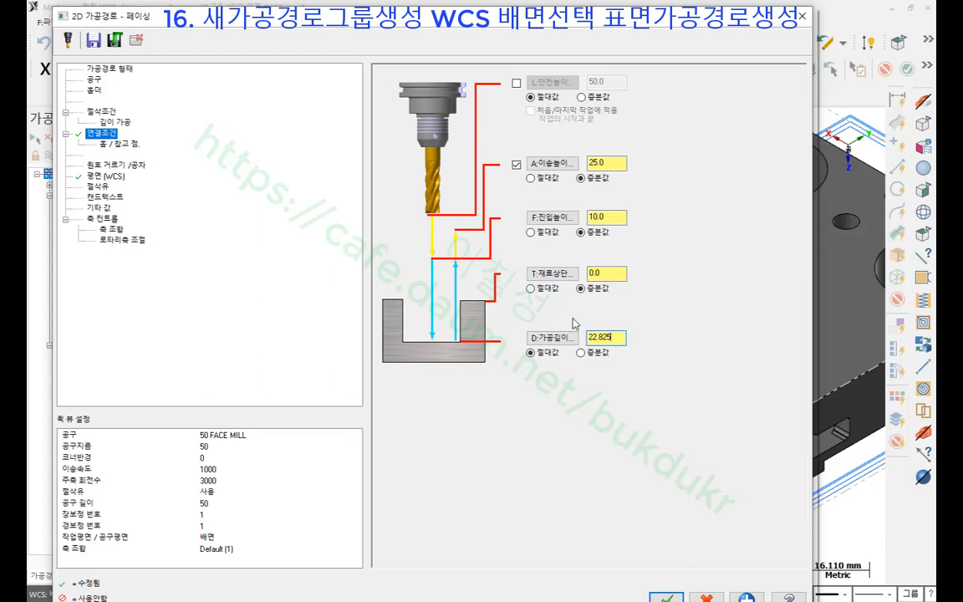
{"action": "left_click", "coordinate": [666, 598]}
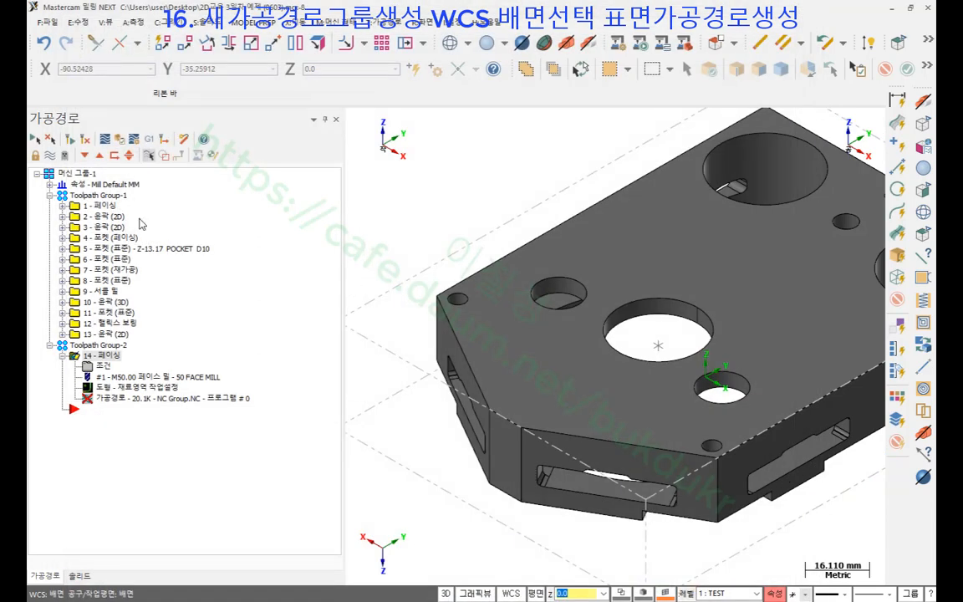
- Regenerate the facing toolpath of operation 14 and show it with the part in the side view
{"action": "left_click", "coordinate": [72, 139]}
{"action": "scroll", "coordinate": [532, 318], "scroll_direction": "down", "scroll_amount": 3}
{"action": "scroll", "coordinate": [573, 373], "scroll_direction": "down", "scroll_amount": 2}
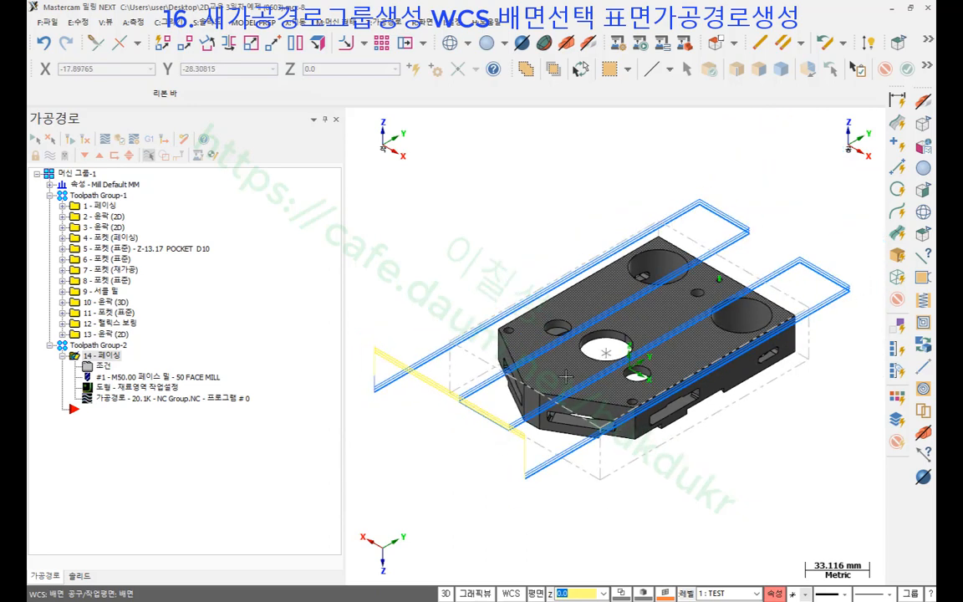
{"action": "right_click", "coordinate": [508, 171]}
{"action": "left_click", "coordinate": [556, 295]}
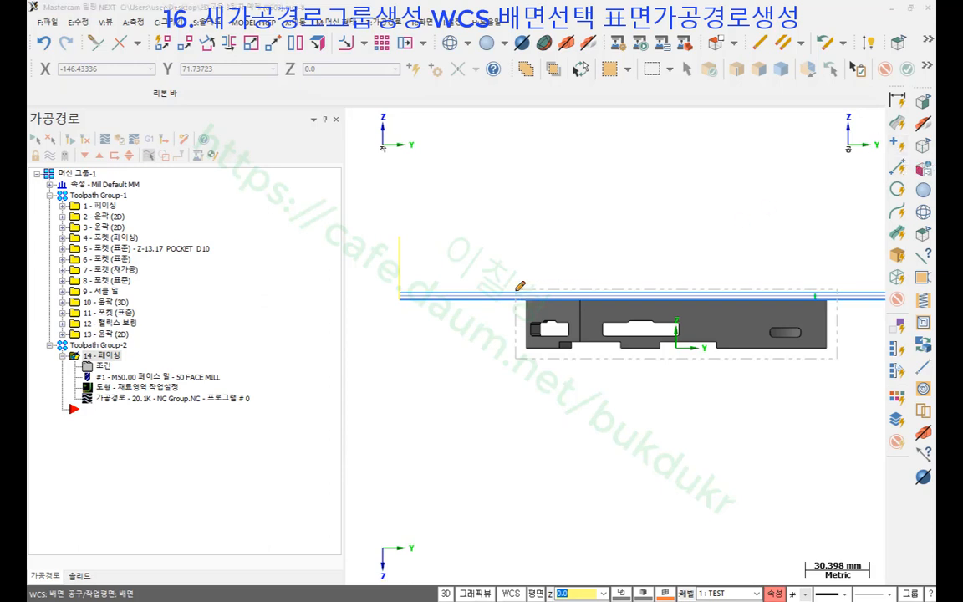
{"action": "mouse_move", "coordinate": [386, 283]}
{"action": "left_mouse_down"}
{"action": "mouse_move", "coordinate": [517, 290]}
{"action": "mouse_move", "coordinate": [502, 297]}
{"action": "left_mouse_up"}
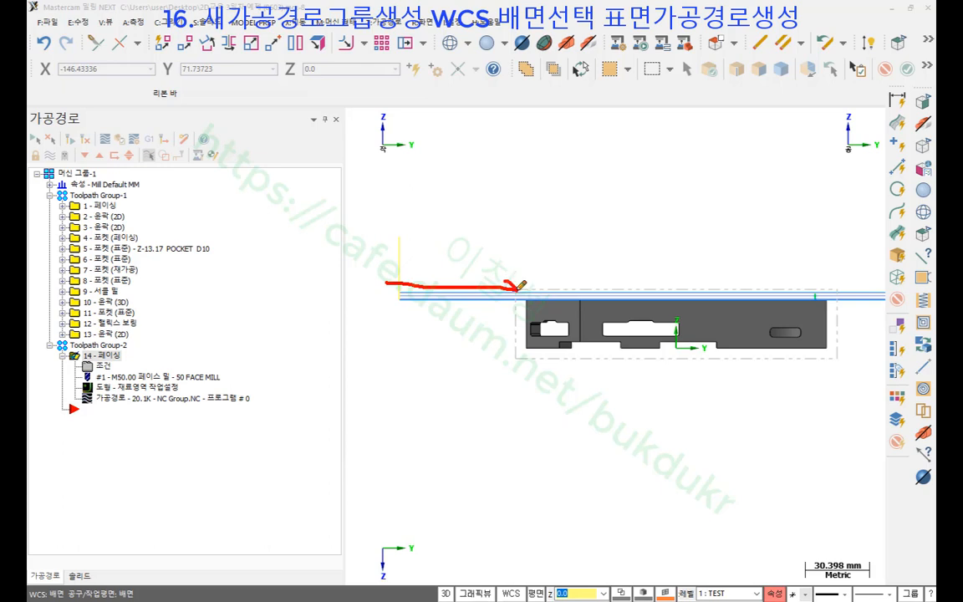
{"action": "mouse_move", "coordinate": [387, 219]}
{"action": "left_mouse_down"}
{"action": "mouse_move", "coordinate": [391, 236]}
{"action": "mouse_move", "coordinate": [418, 254]}
{"action": "left_mouse_up"}
{"action": "mouse_move", "coordinate": [400, 259]}
{"action": "left_mouse_down"}
{"action": "mouse_move", "coordinate": [400, 271]}
{"action": "mouse_move", "coordinate": [403, 260]}
{"action": "mouse_move", "coordinate": [441, 243]}
{"action": "left_mouse_up"}
{"action": "left_click_drag", "start_coordinate": [441, 224], "coordinate": [441, 264]}
{"action": "left_click_drag", "start_coordinate": [433, 261], "coordinate": [439, 273]}
{"action": "mouse_move", "coordinate": [476, 240]}
{"action": "left_mouse_down"}
{"action": "mouse_move", "coordinate": [478, 262]}
{"action": "mouse_move", "coordinate": [482, 243]}
{"action": "left_mouse_up"}
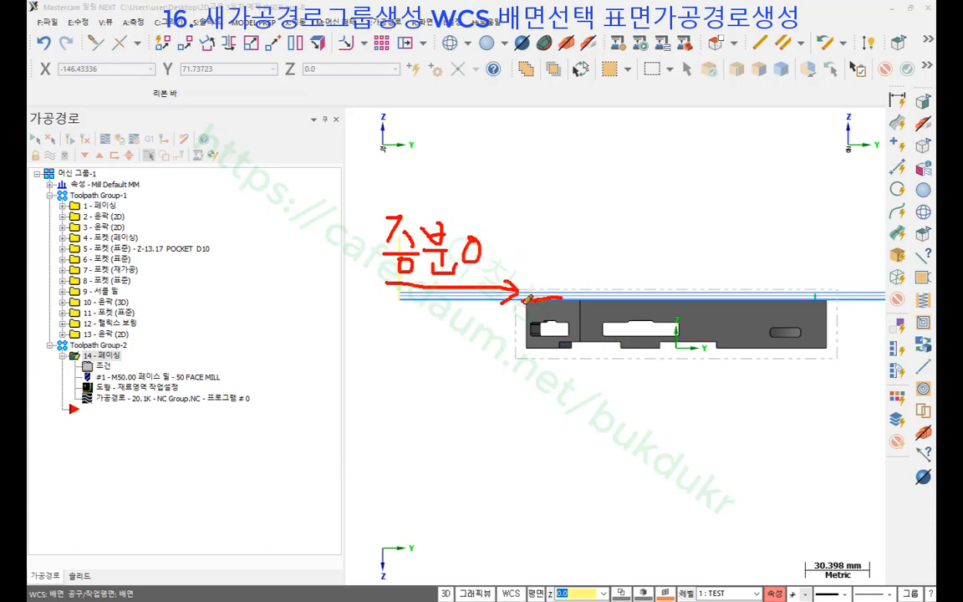
{"action": "mouse_move", "coordinate": [526, 301]}
{"action": "left_mouse_down"}
{"action": "mouse_move", "coordinate": [590, 302]}
{"action": "mouse_move", "coordinate": [573, 299]}
{"action": "left_mouse_up"}
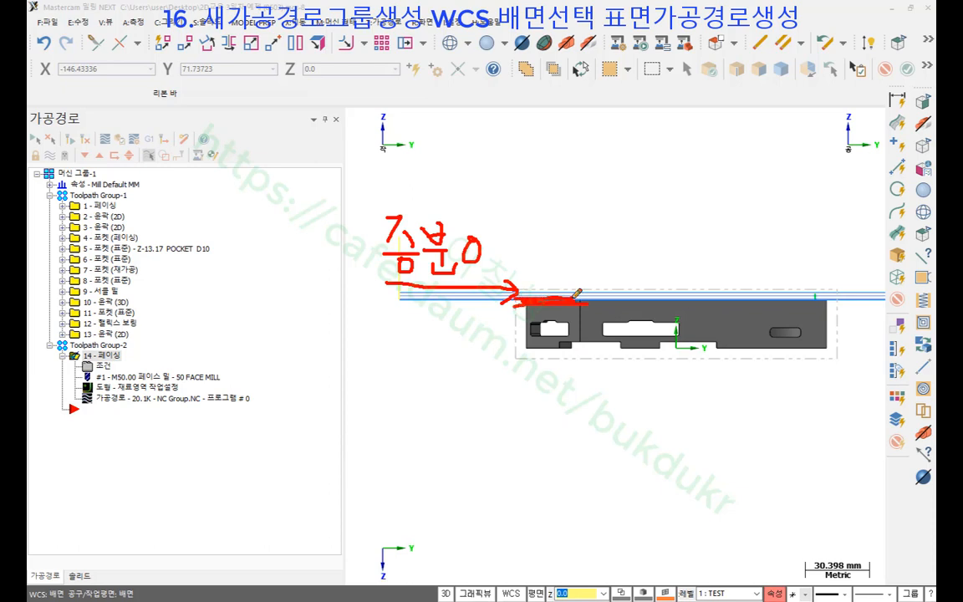
{"action": "right_click", "coordinate": [472, 336]}
{"action": "left_click", "coordinate": [514, 482]}
{"action": "scroll", "coordinate": [502, 286], "scroll_direction": "up", "scroll_amount": 5}
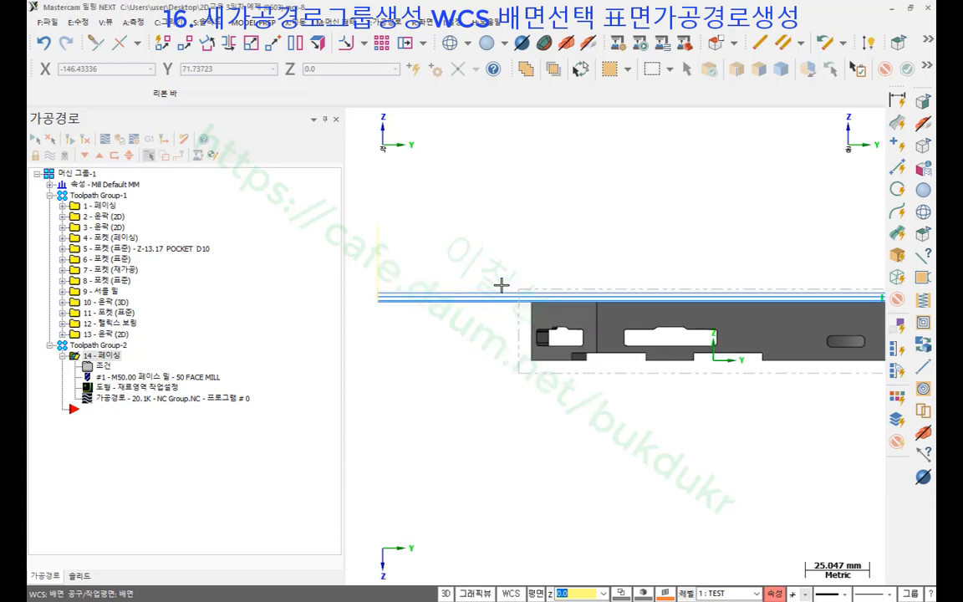
{"action": "scroll", "coordinate": [555, 305], "scroll_direction": "up", "scroll_amount": 8}
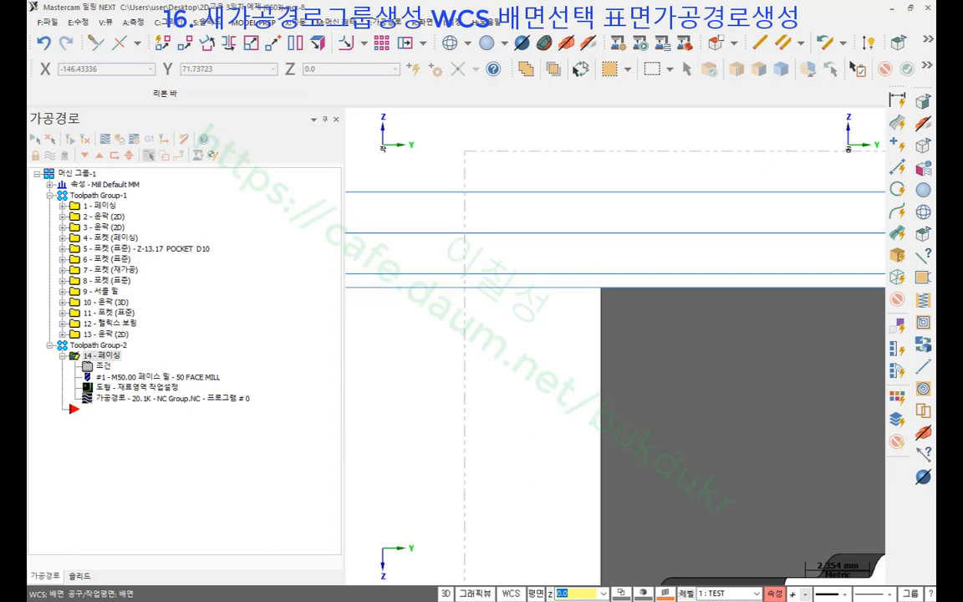
{"action": "left_click_drag", "start_coordinate": [451, 151], "coordinate": [556, 150]}
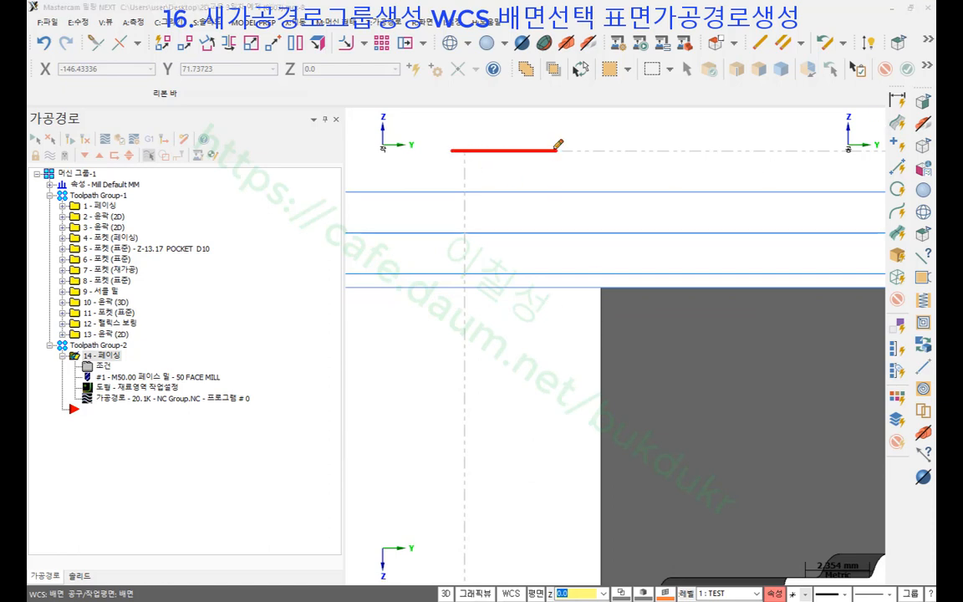
{"action": "left_click_drag", "start_coordinate": [610, 288], "coordinate": [444, 287]}
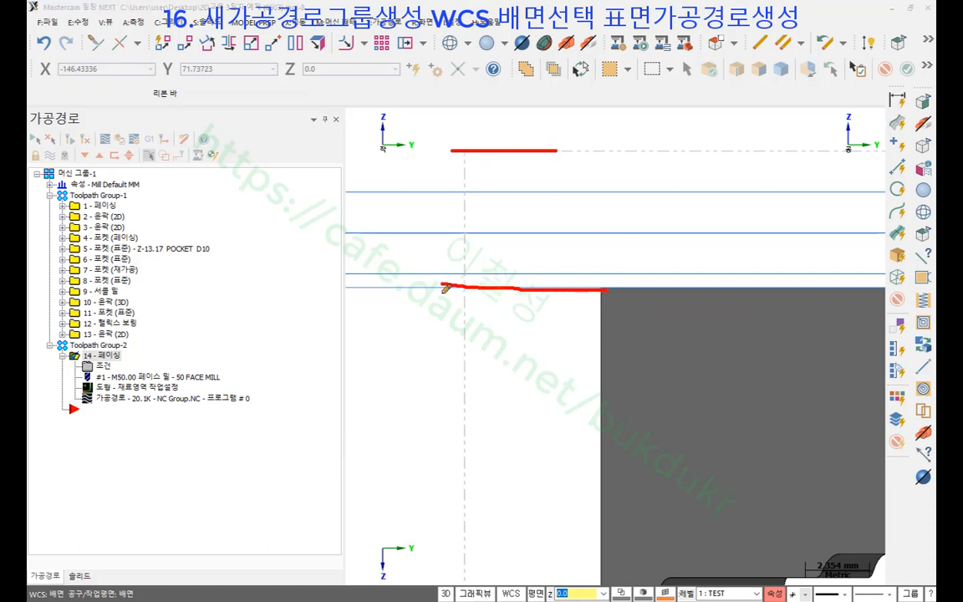
{"action": "left_click_drag", "start_coordinate": [513, 163], "coordinate": [486, 176]}
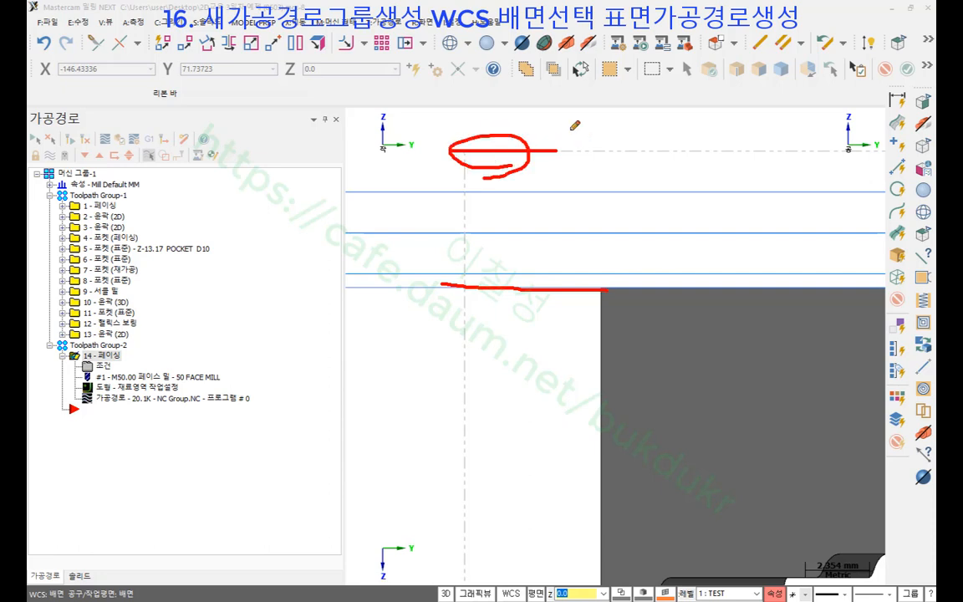
{"action": "left_click_drag", "start_coordinate": [578, 152], "coordinate": [673, 152]}
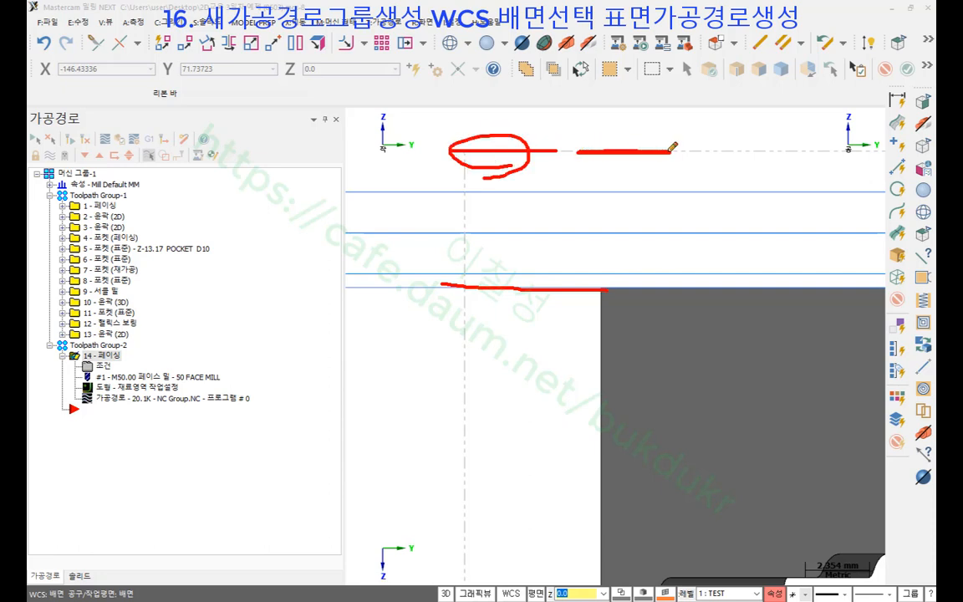
{"action": "mouse_move", "coordinate": [141, 383]}
{"action": "left_mouse_down"}
{"action": "mouse_move", "coordinate": [87, 383]}
{"action": "mouse_move", "coordinate": [92, 395]}
{"action": "mouse_move", "coordinate": [180, 393]}
{"action": "mouse_move", "coordinate": [138, 390]}
{"action": "mouse_move", "coordinate": [489, 204]}
{"action": "mouse_move", "coordinate": [694, 168]}
{"action": "mouse_move", "coordinate": [698, 153]}
{"action": "left_mouse_up"}
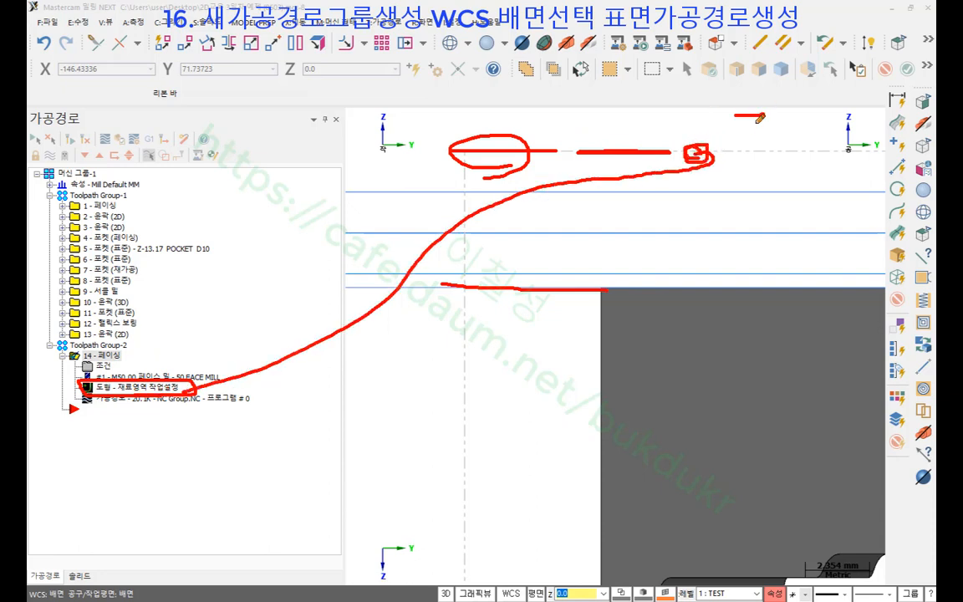
{"action": "left_click_drag", "start_coordinate": [791, 123], "coordinate": [792, 124]}
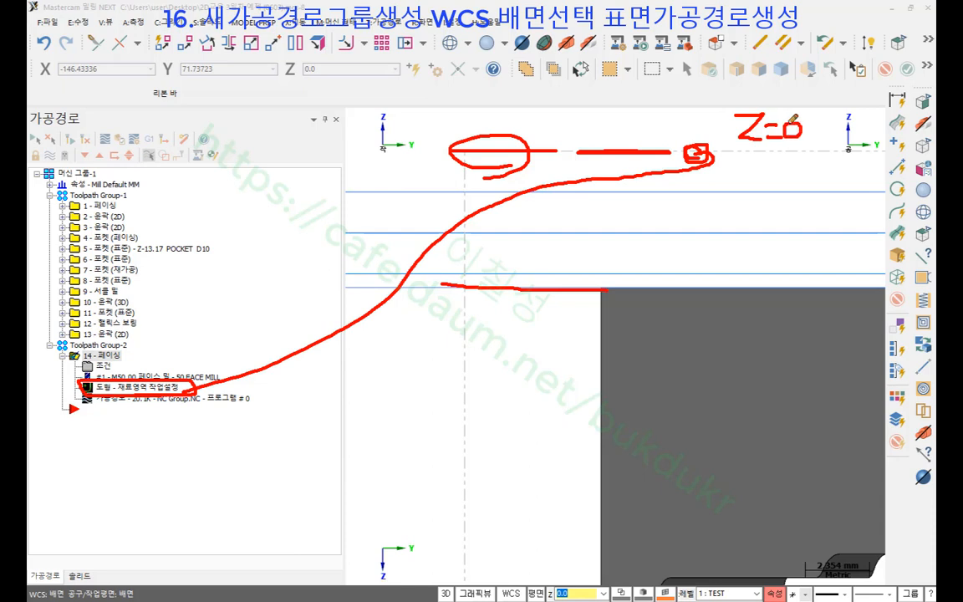
{"action": "left_click_drag", "start_coordinate": [602, 285], "coordinate": [681, 285]}
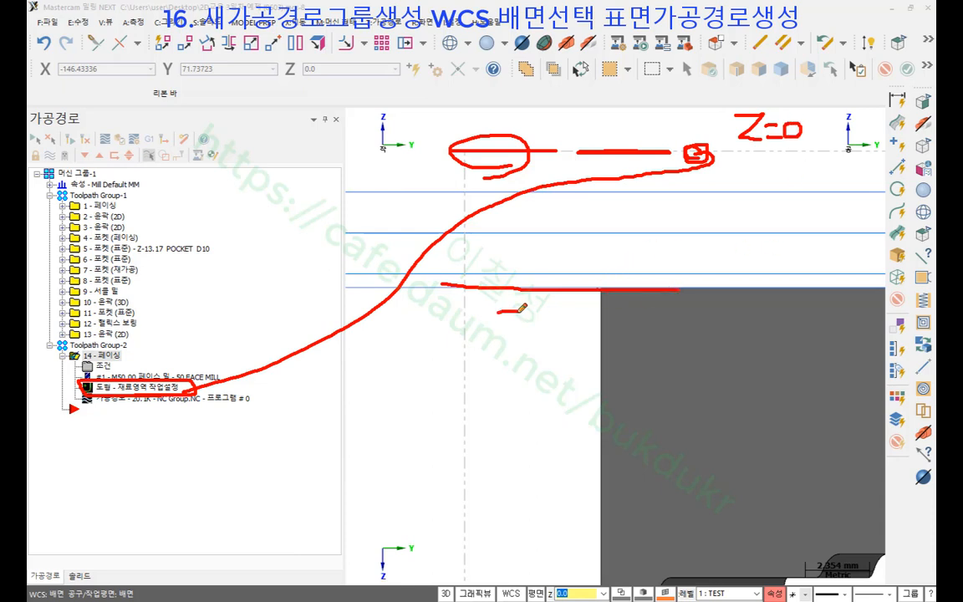
{"action": "mouse_move", "coordinate": [520, 307]}
{"action": "left_mouse_down"}
{"action": "mouse_move", "coordinate": [502, 339]}
{"action": "mouse_move", "coordinate": [535, 344]}
{"action": "mouse_move", "coordinate": [554, 334]}
{"action": "mouse_move", "coordinate": [600, 386]}
{"action": "left_mouse_up"}
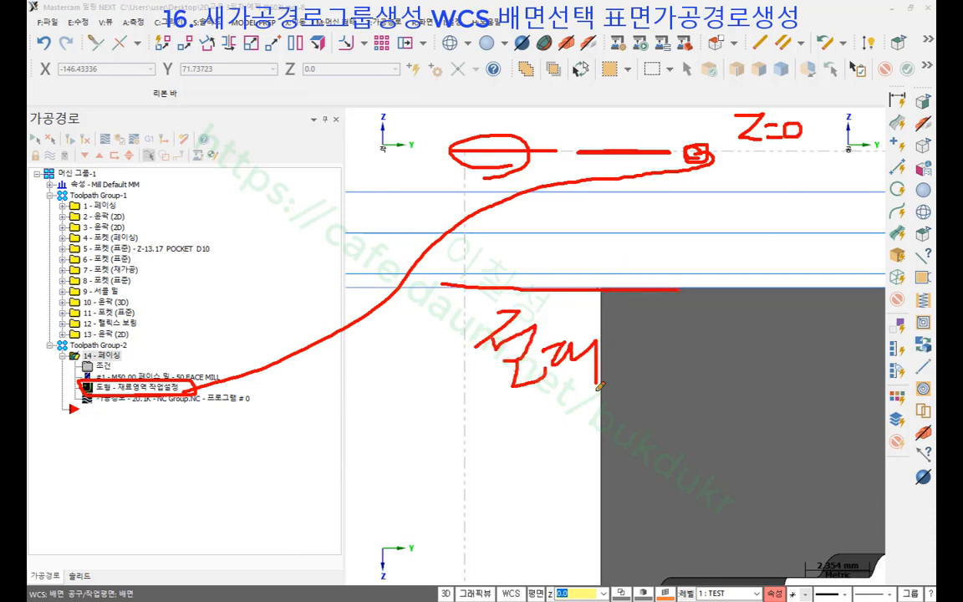
{"action": "mouse_move", "coordinate": [655, 315]}
{"action": "left_mouse_down"}
{"action": "mouse_move", "coordinate": [595, 289]}
{"action": "mouse_move", "coordinate": [616, 293]}
{"action": "left_mouse_up"}
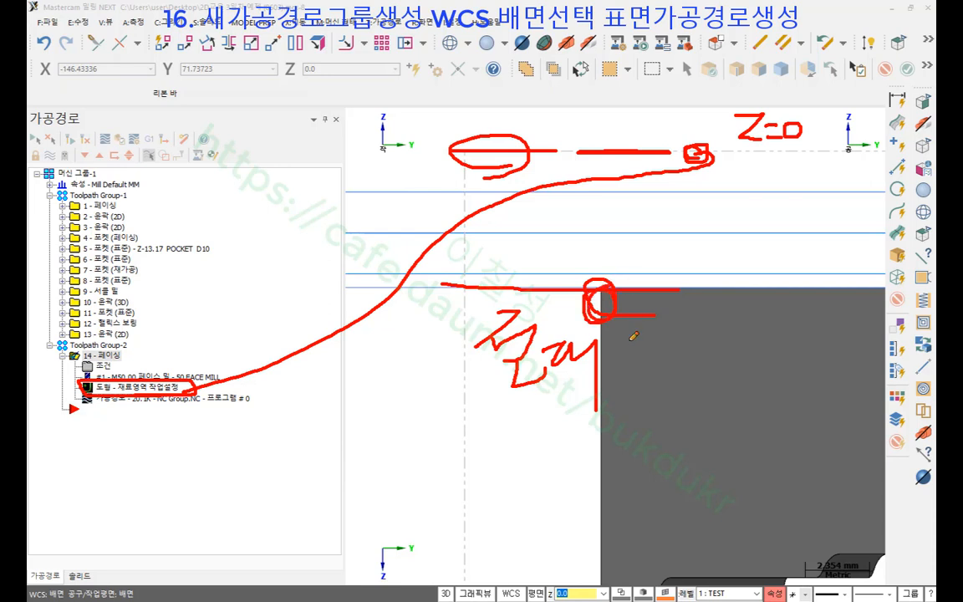
{"action": "right_click", "coordinate": [471, 232]}
{"action": "left_click", "coordinate": [497, 365]}
{"action": "scroll", "coordinate": [514, 288], "scroll_direction": "down", "scroll_amount": 2}
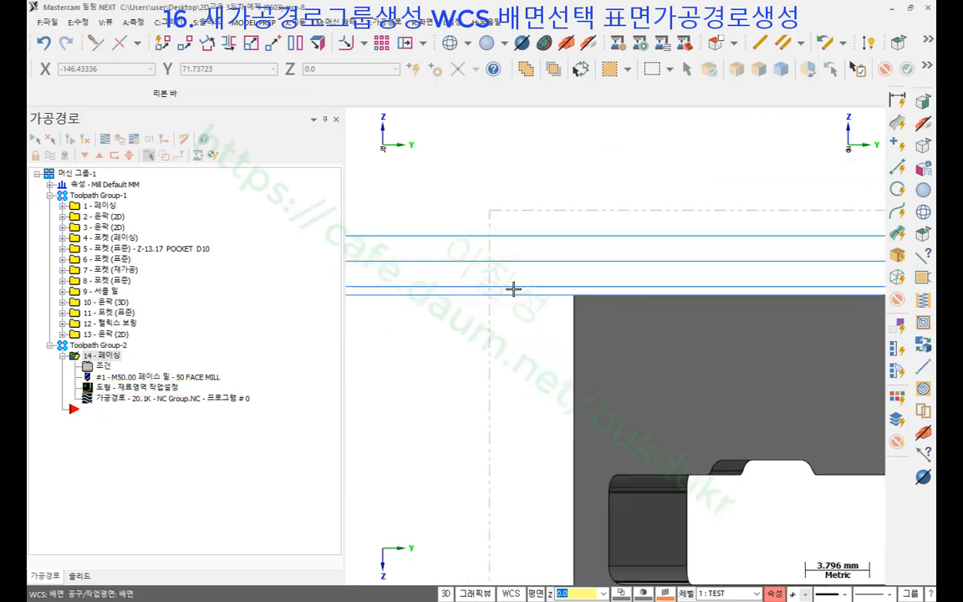
- Select all operations of 머신 그룹-1 in the isometric view and verify the complete machining in Mastercam Simulator
{"action": "scroll", "coordinate": [494, 263], "scroll_direction": "down", "scroll_amount": 3}
{"action": "right_click", "coordinate": [436, 282]}
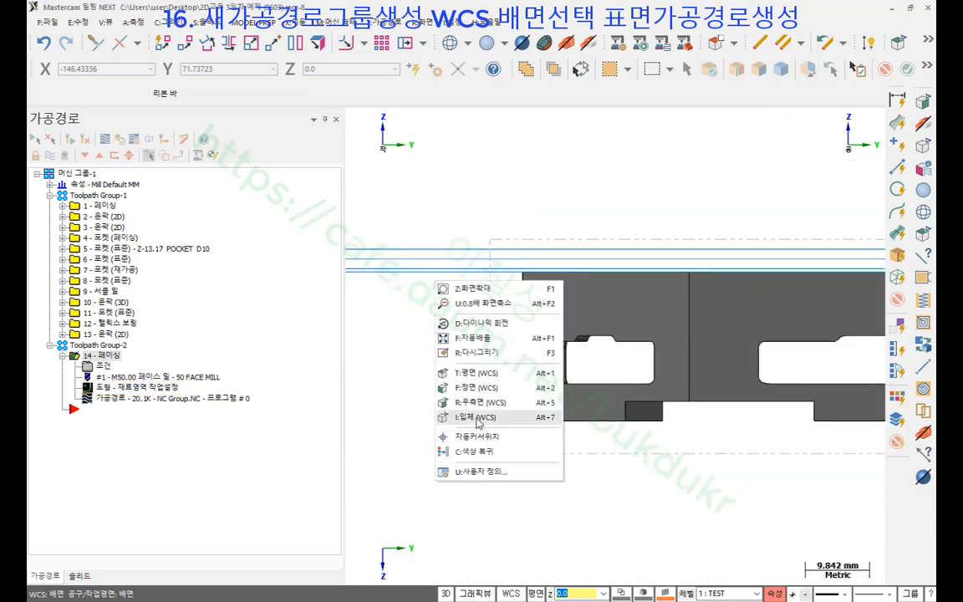
{"action": "left_click", "coordinate": [477, 418]}
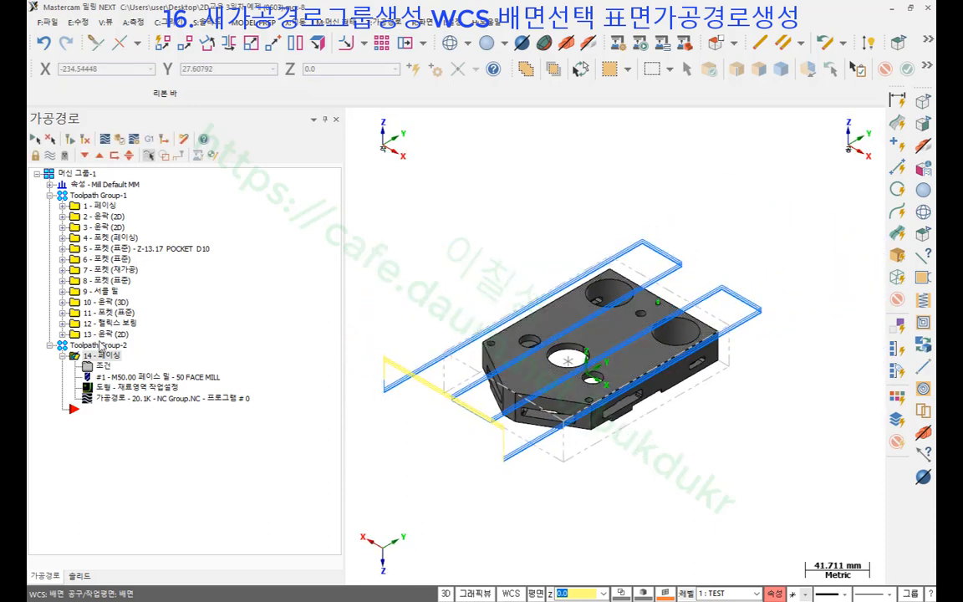
{"action": "left_click", "coordinate": [82, 174]}
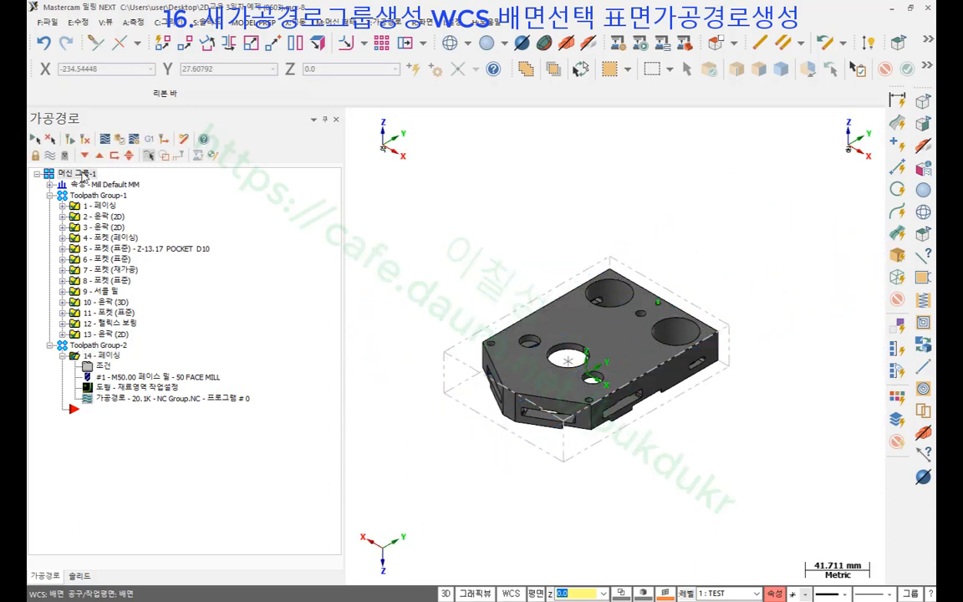
{"action": "left_click", "coordinate": [120, 140]}
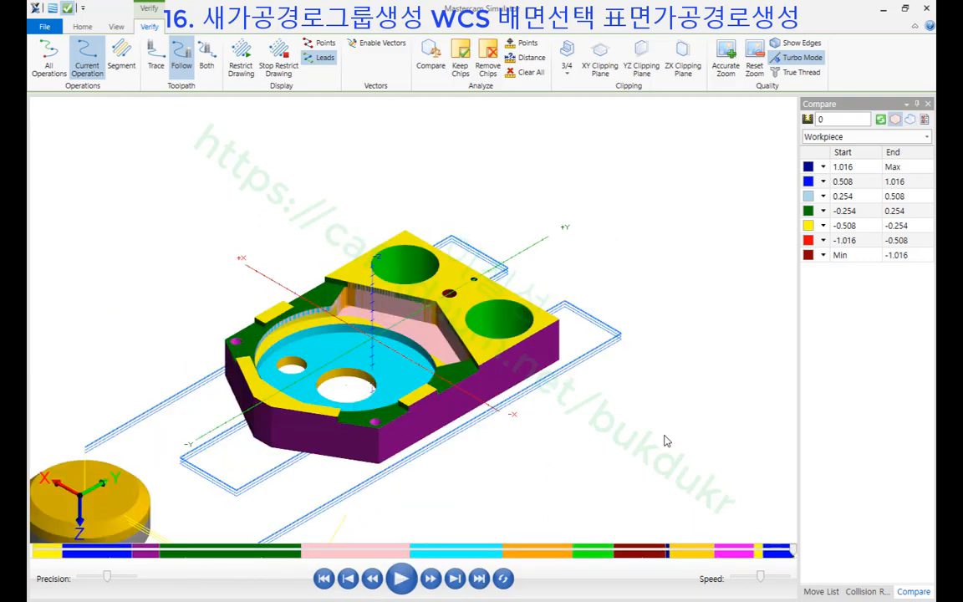
- Run a Compare of the fully machined stock against the Workpiece with an offset of 0
{"action": "scroll", "coordinate": [313, 411], "scroll_direction": "up", "scroll_amount": 4}
{"action": "middle_click_drag", "start_coordinate": [313, 410], "coordinate": [318, 364]}
{"action": "scroll", "coordinate": [375, 307], "scroll_direction": "down", "scroll_amount": 4}
{"action": "middle_click_drag", "start_coordinate": [376, 307], "coordinate": [347, 294]}
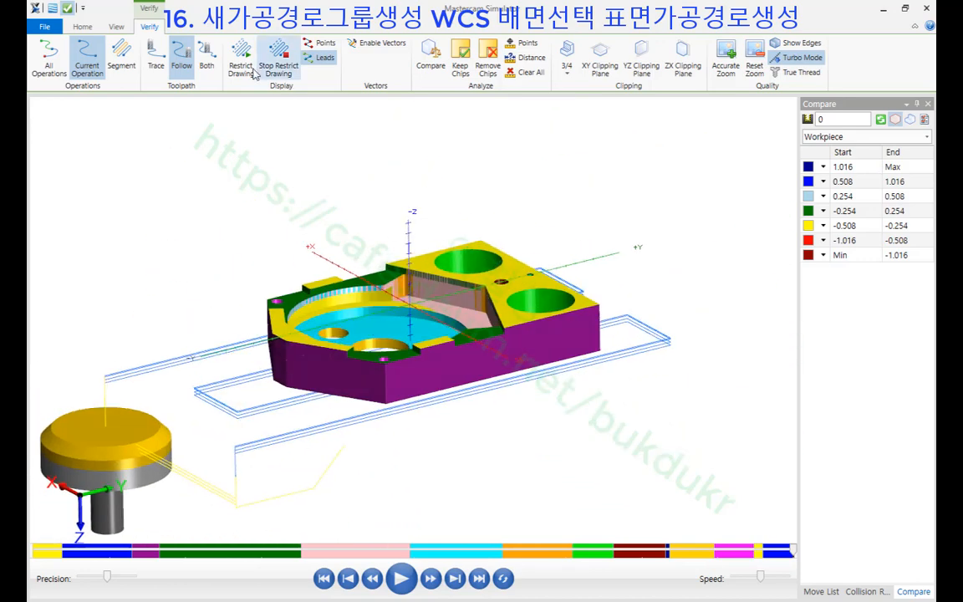
{"action": "left_click", "coordinate": [431, 57]}
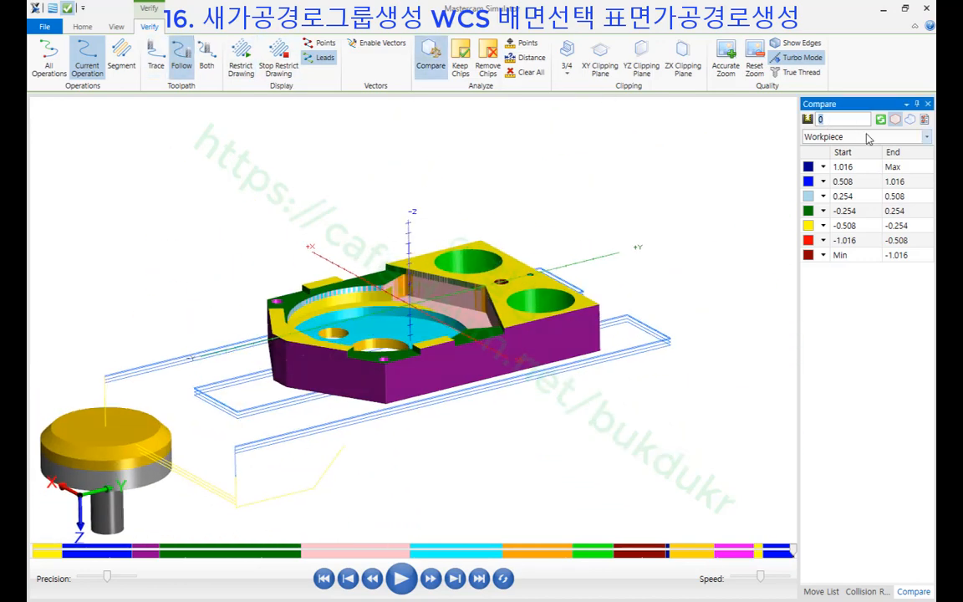
{"action": "left_click", "coordinate": [882, 120]}
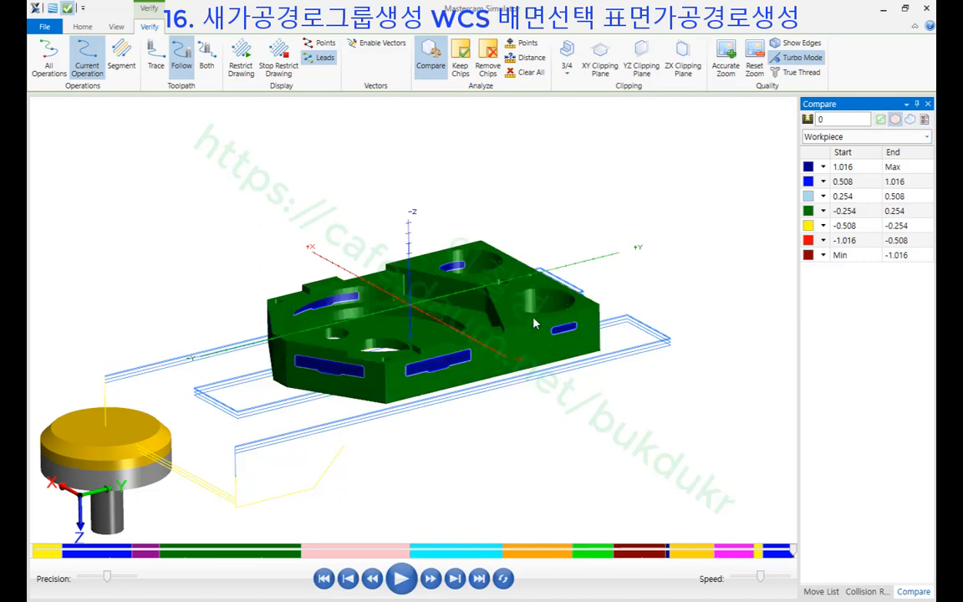
- Examine the color-coded comparison on the underside, pockets, holes and side slots for remaining material
{"action": "scroll", "coordinate": [487, 347], "scroll_direction": "up", "scroll_amount": 3}
{"action": "middle_click_drag", "start_coordinate": [470, 350], "coordinate": [450, 183]}
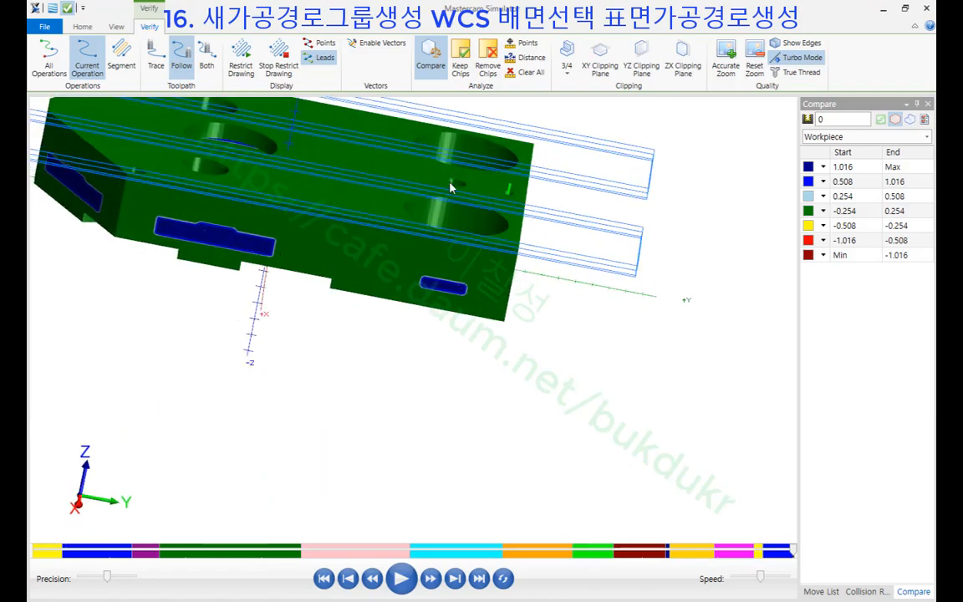
{"action": "scroll", "coordinate": [569, 386], "scroll_direction": "down", "scroll_amount": 3}
{"action": "scroll", "coordinate": [366, 220], "scroll_direction": "up", "scroll_amount": 3}
{"action": "middle_click_drag", "start_coordinate": [473, 292], "coordinate": [605, 276]}
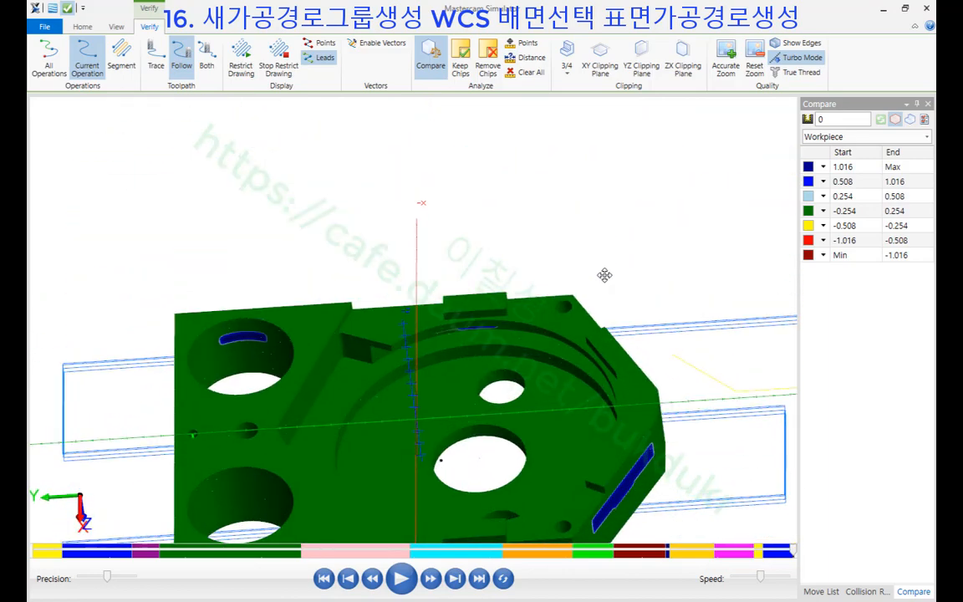
{"action": "scroll", "coordinate": [563, 258], "scroll_direction": "down", "scroll_amount": 3}
{"action": "scroll", "coordinate": [539, 337], "scroll_direction": "up", "scroll_amount": 4}
{"action": "middle_click_drag", "start_coordinate": [495, 373], "coordinate": [403, 399]}
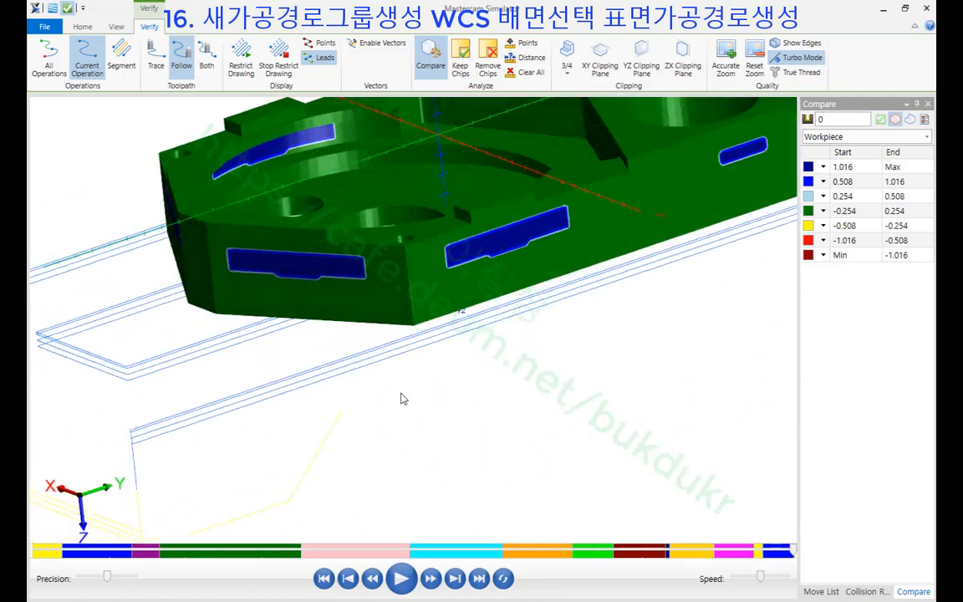
{"action": "scroll", "coordinate": [405, 397], "scroll_direction": "down", "scroll_amount": 3}
{"action": "scroll", "coordinate": [452, 269], "scroll_direction": "up", "scroll_amount": 4}
{"action": "middle_click_drag", "start_coordinate": [452, 267], "coordinate": [467, 282]}
{"action": "scroll", "coordinate": [478, 281], "scroll_direction": "down", "scroll_amount": 4}
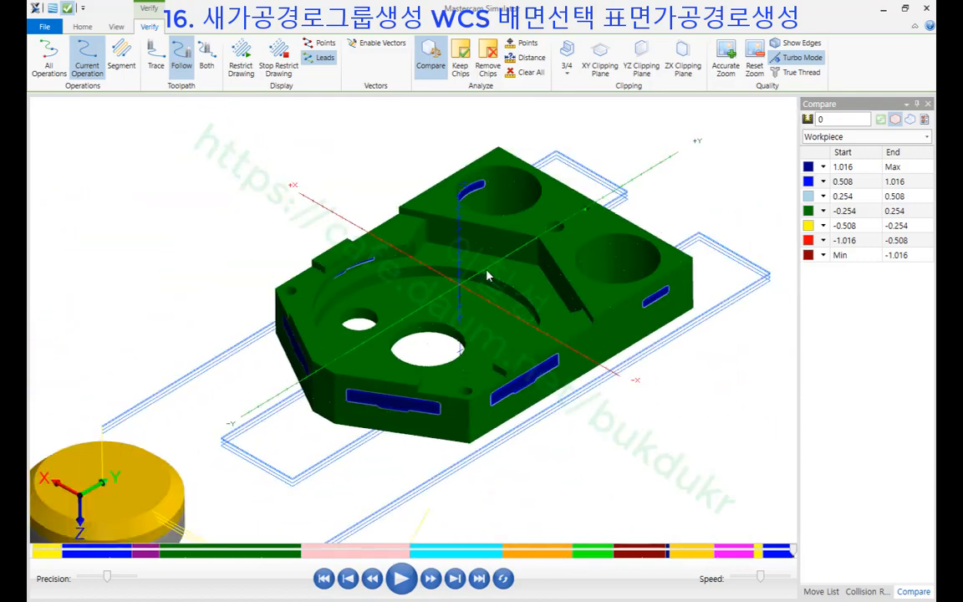